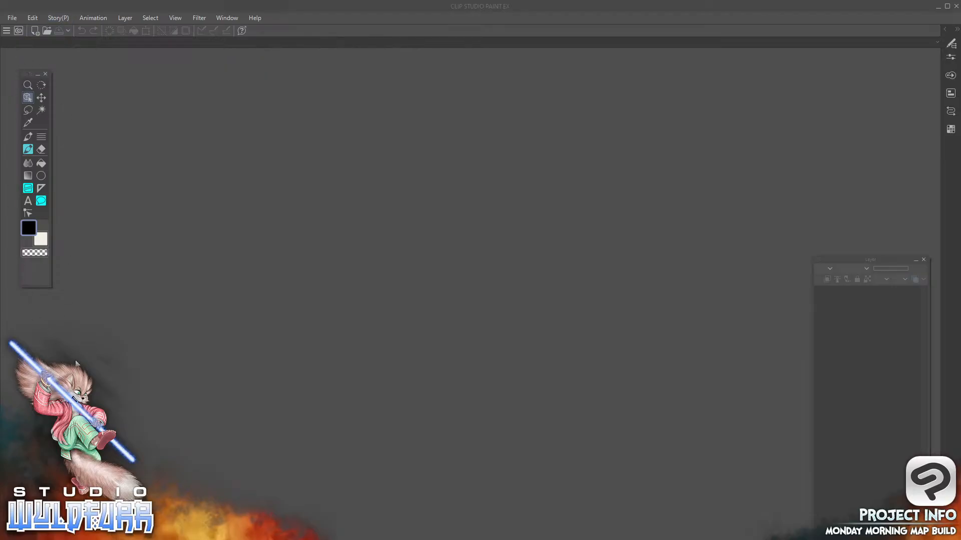
click(950, 44)
click(953, 59)
click(951, 58)
click(952, 45)
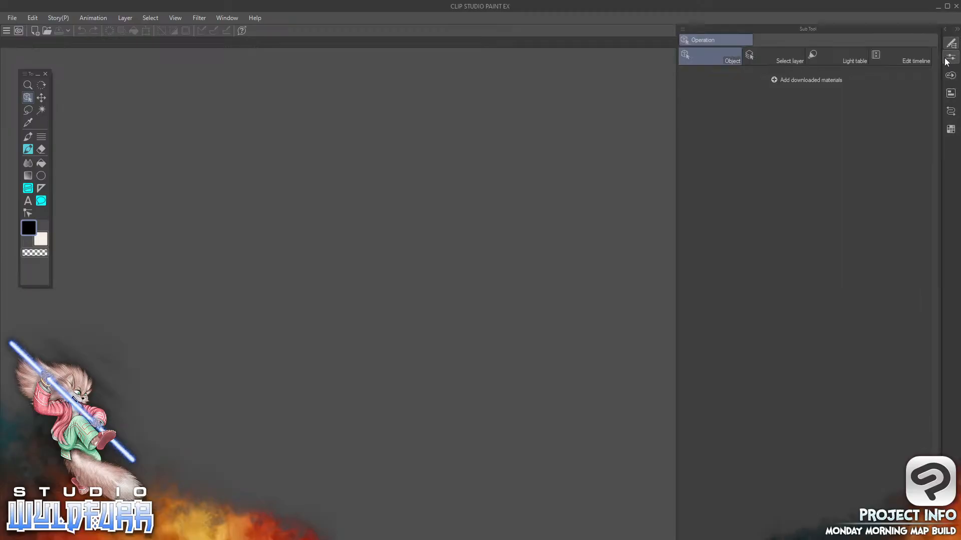
click(950, 43)
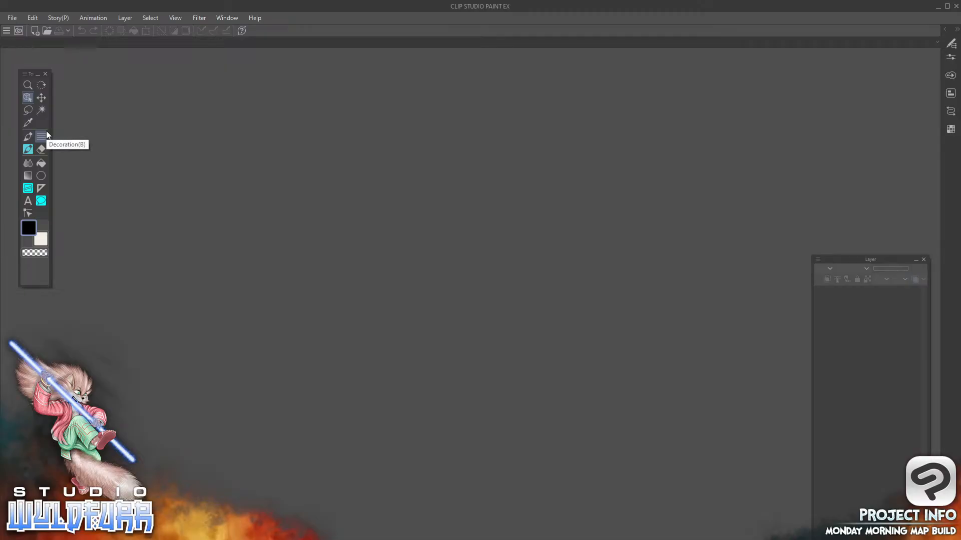
click(953, 45)
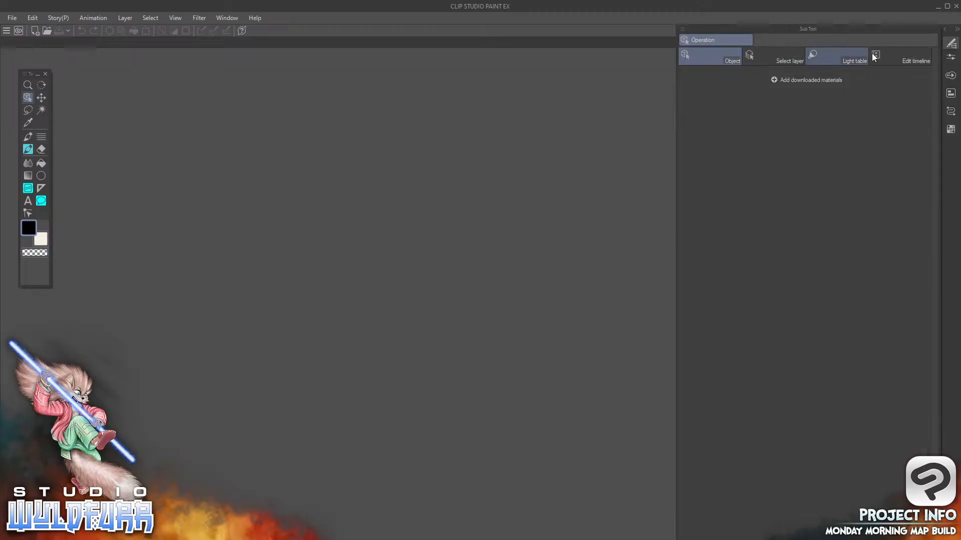
click(953, 45)
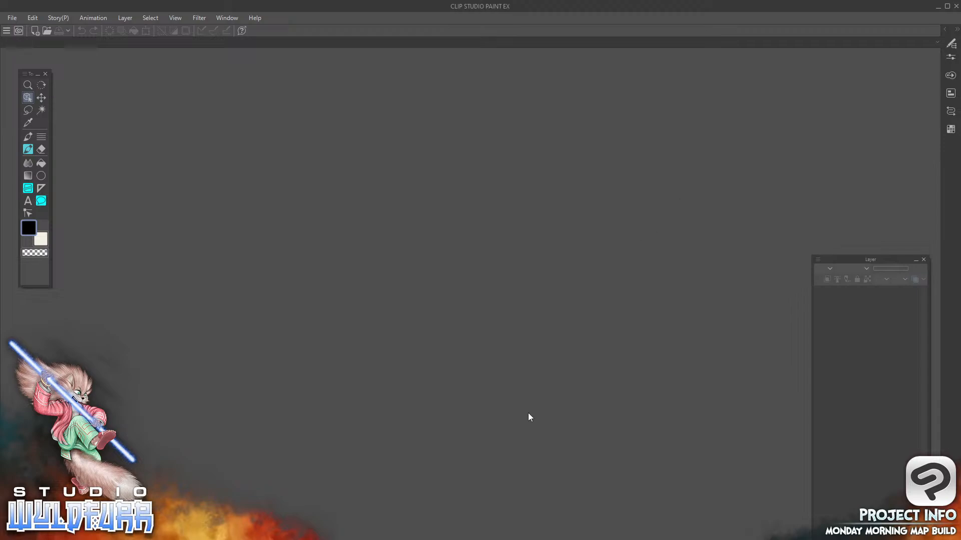
Start a new Illustration project and name the file Blank Map
click(16, 18)
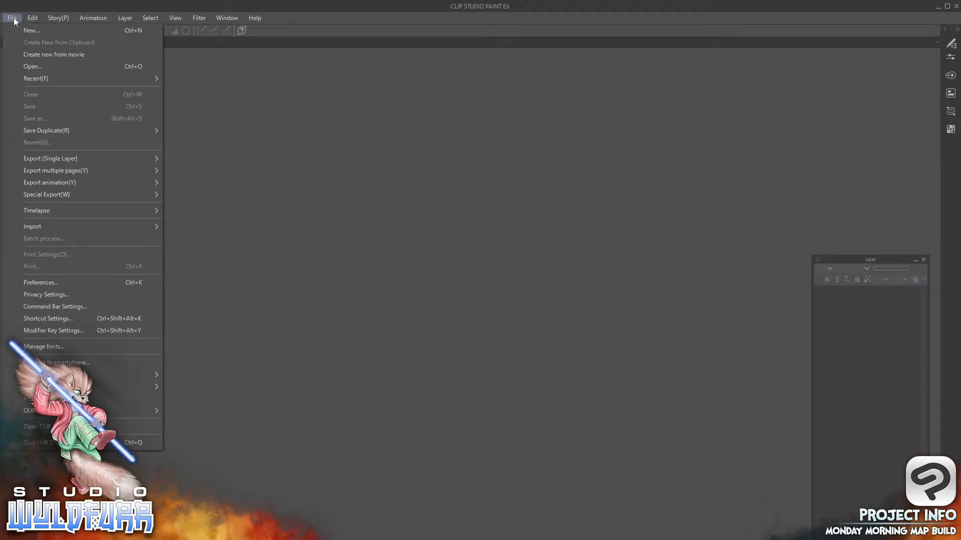
click(38, 30)
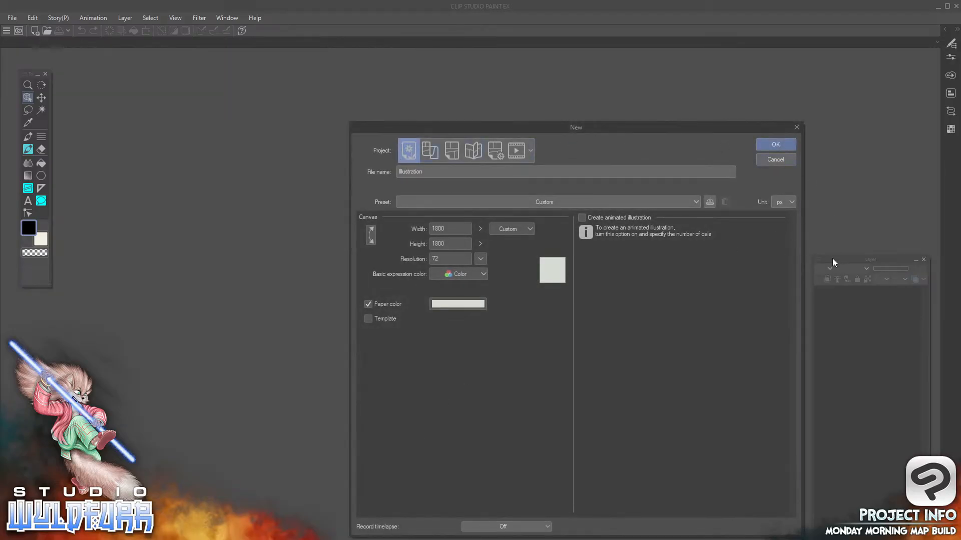
click(451, 150)
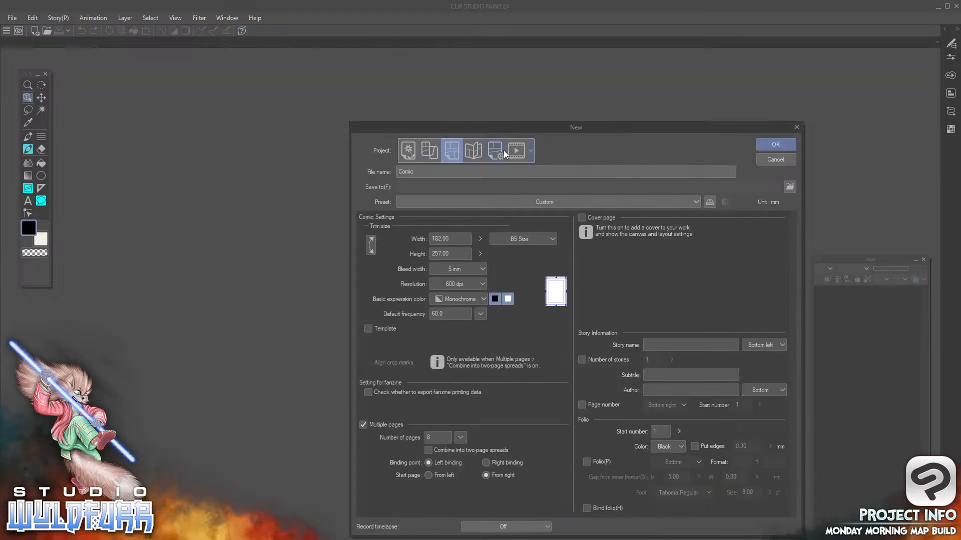
click(516, 150)
click(407, 150)
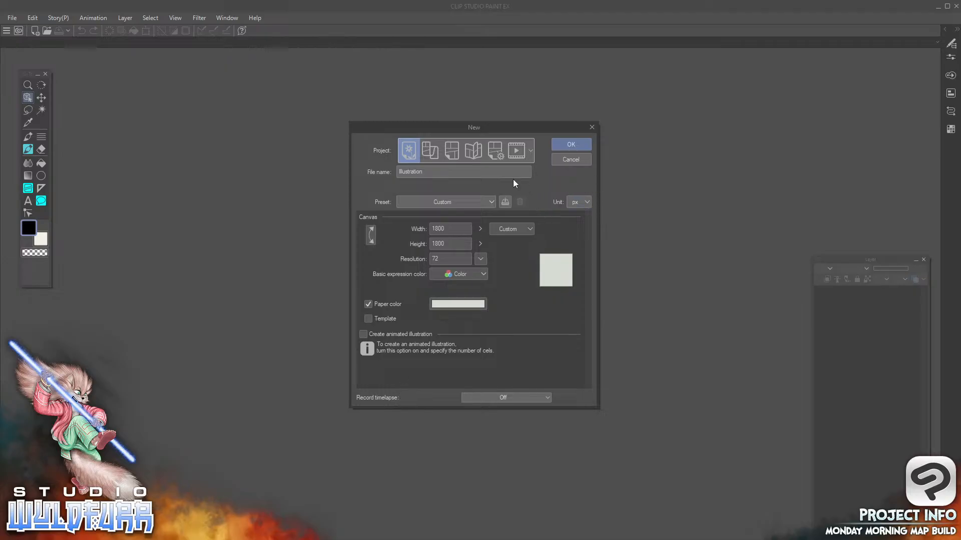
double_click(482, 169)
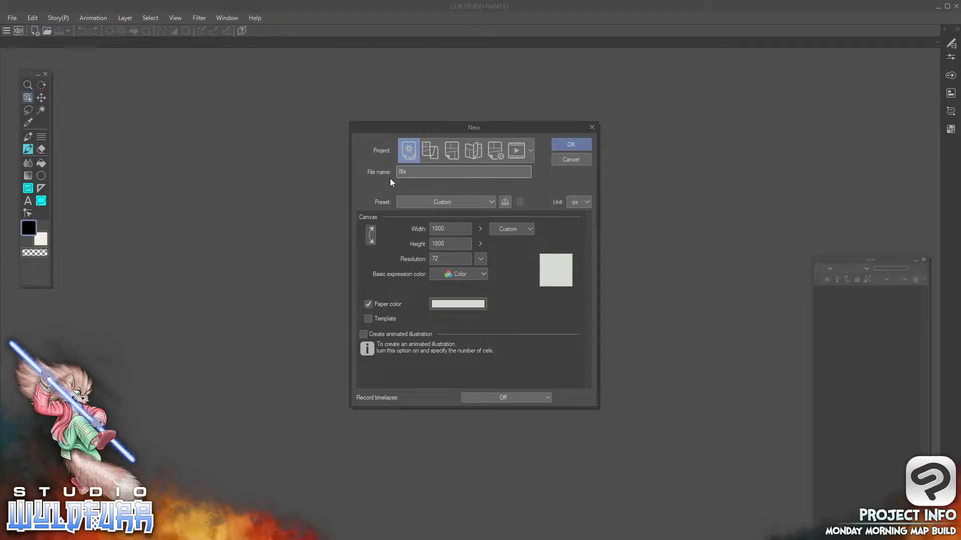
text(Blank Map)
Switch to Calculator and multiply 180 by 5
click(459, 227)
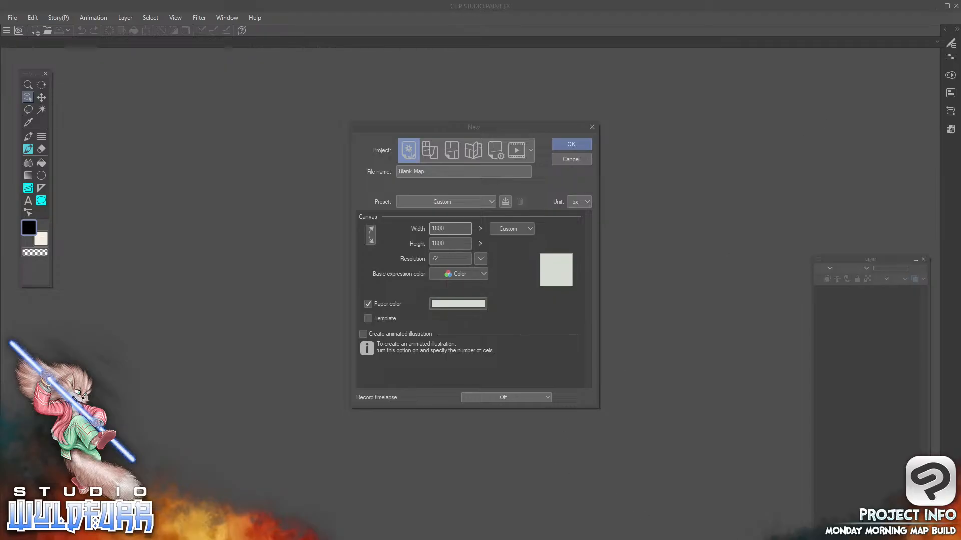
drag(960, 184, 726, 86)
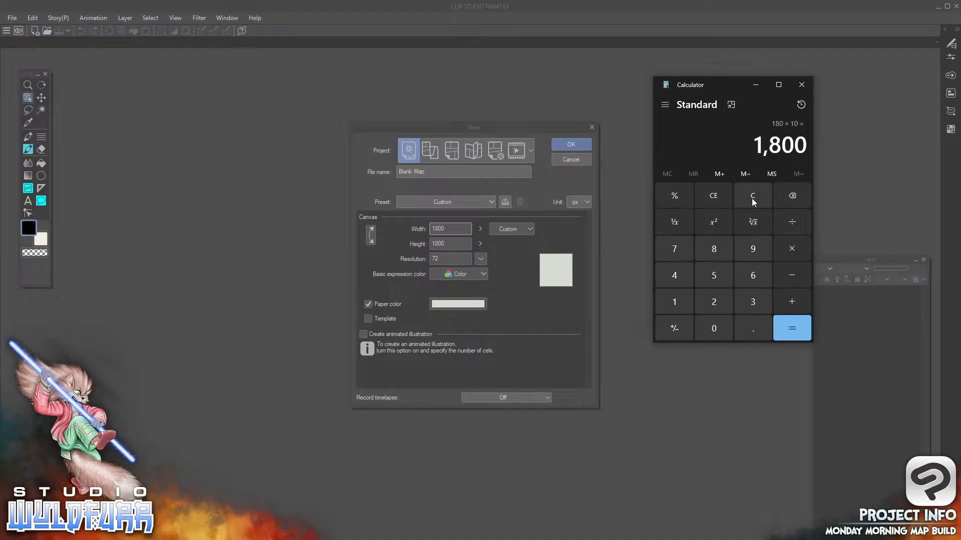
click(752, 198)
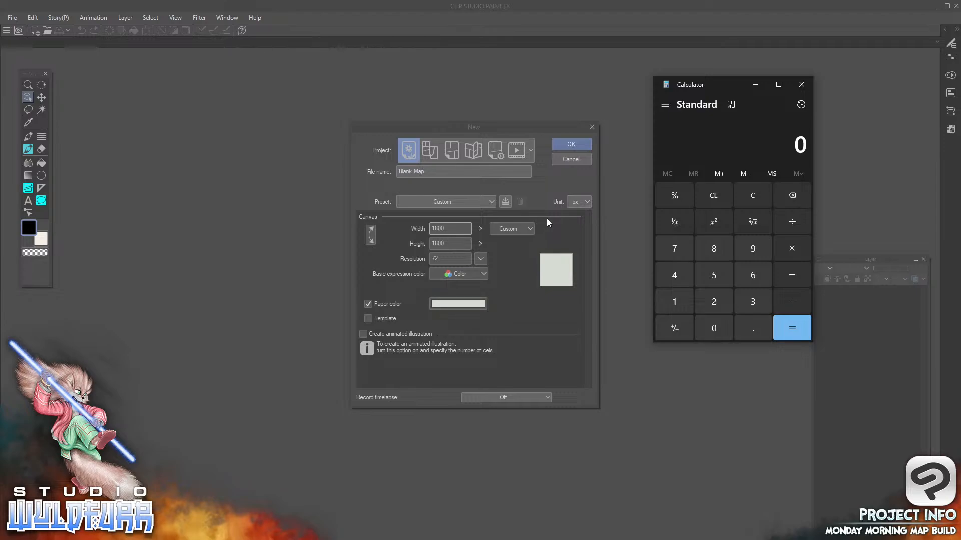
click(680, 300)
click(713, 249)
click(709, 324)
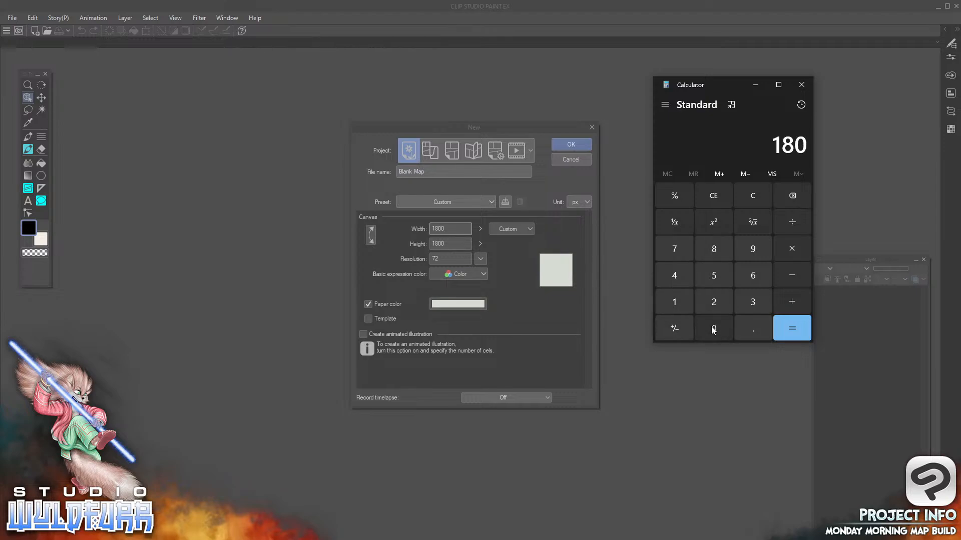
click(803, 250)
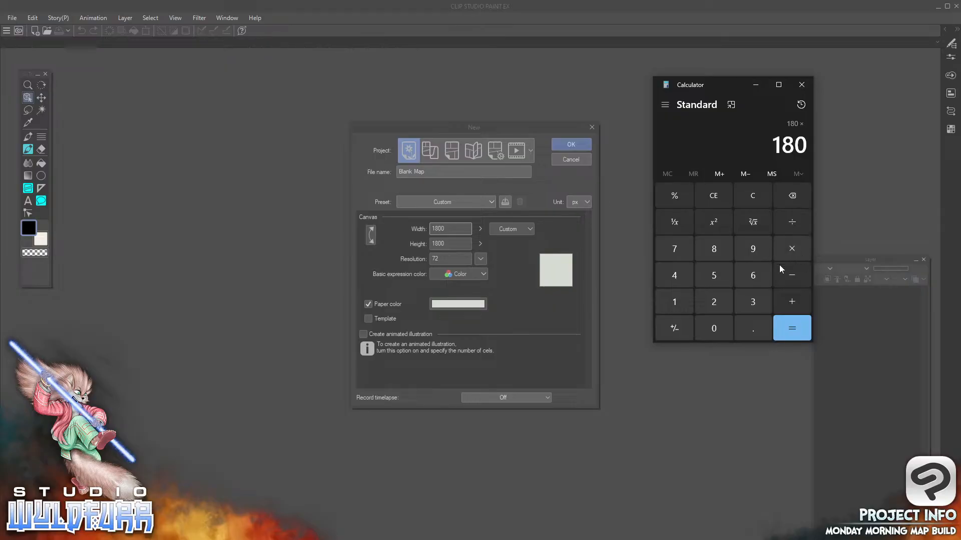
click(728, 276)
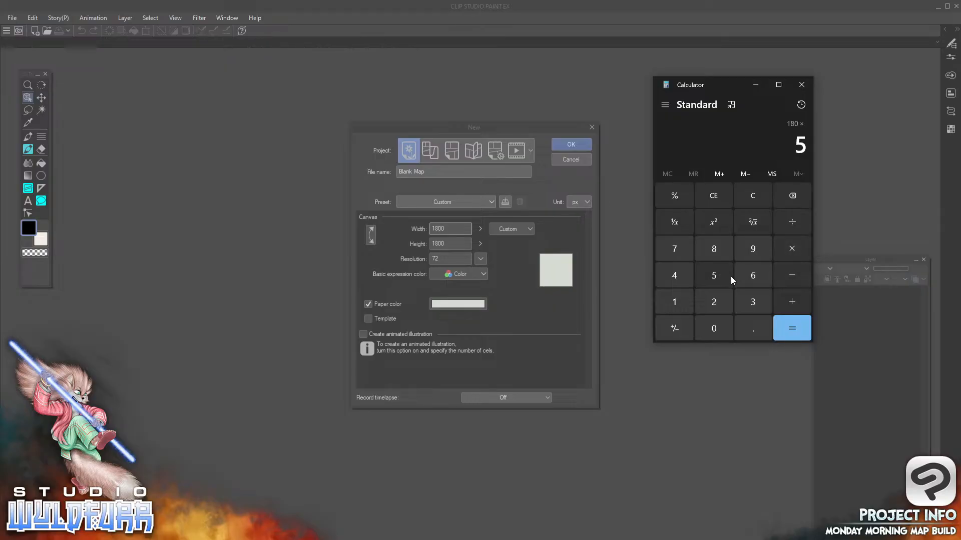
click(797, 328)
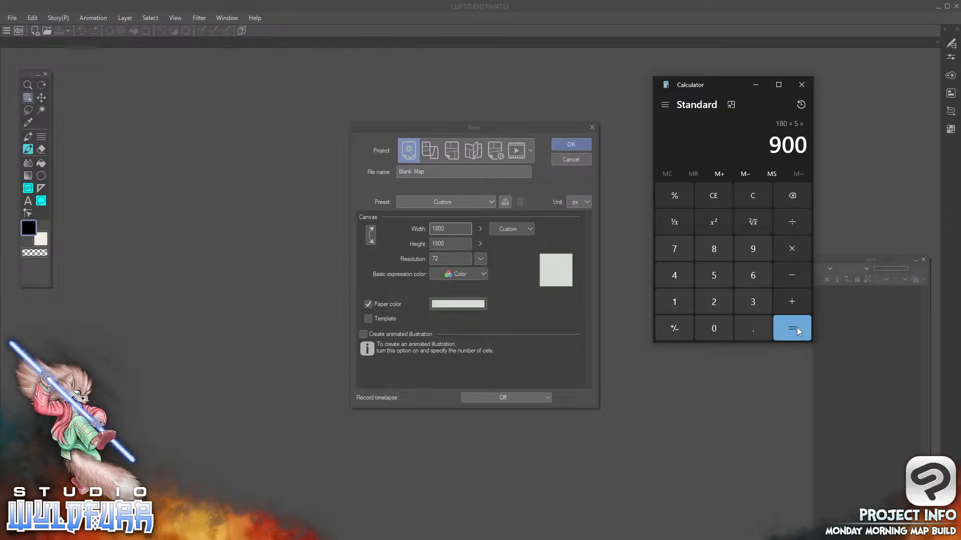
double_click(773, 140)
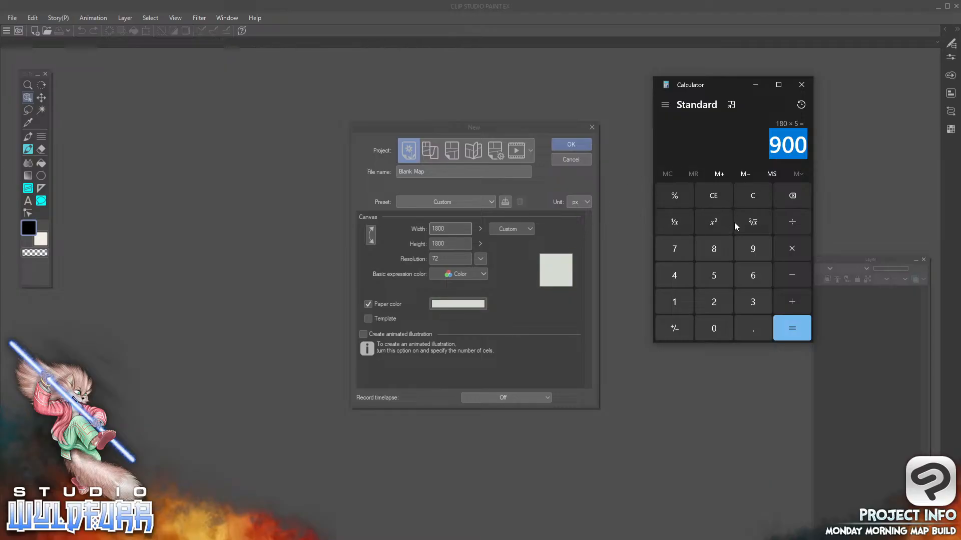
Multiply 180 by 10 to work out the canvas size in pixels
click(675, 302)
click(714, 249)
click(710, 328)
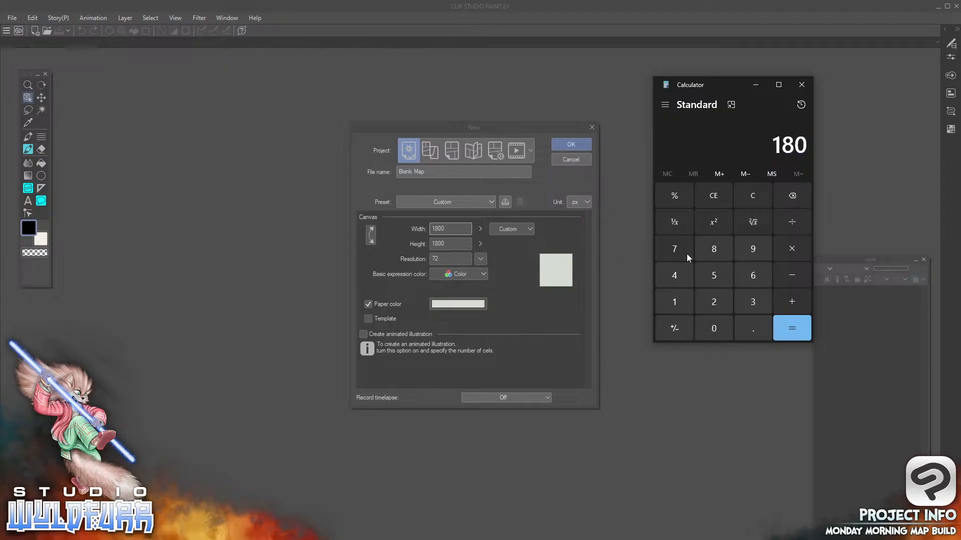
click(790, 247)
click(664, 300)
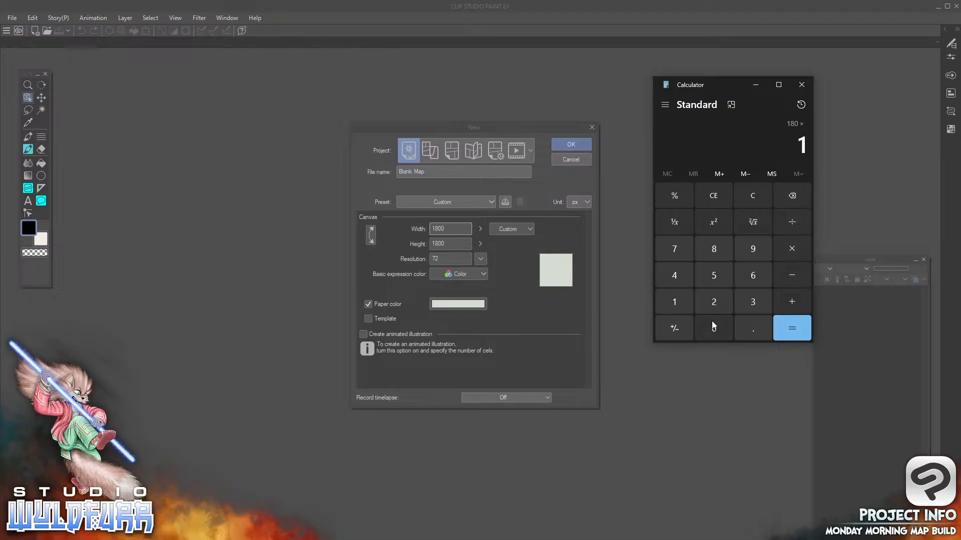
click(711, 325)
click(789, 339)
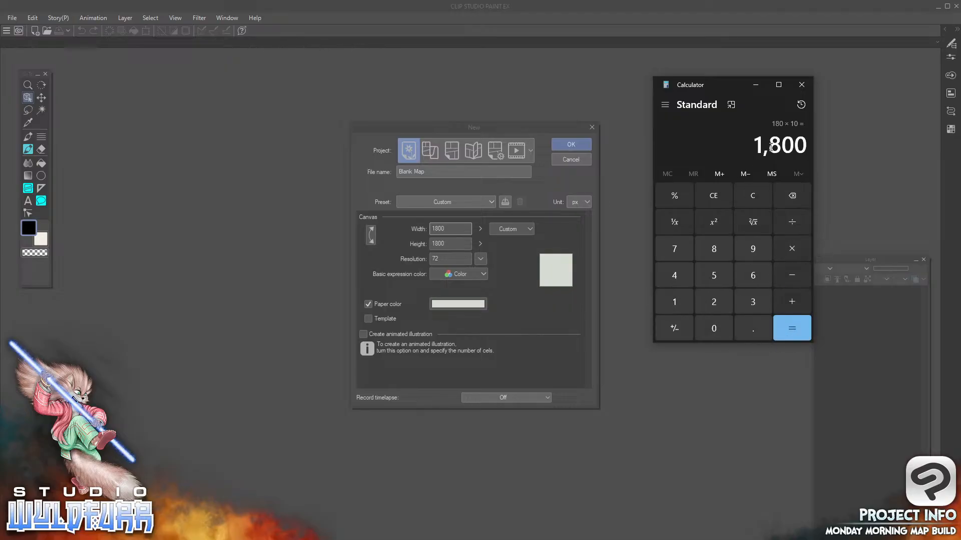
Return to the new canvas settings and review the width, height and resolution values
click(438, 229)
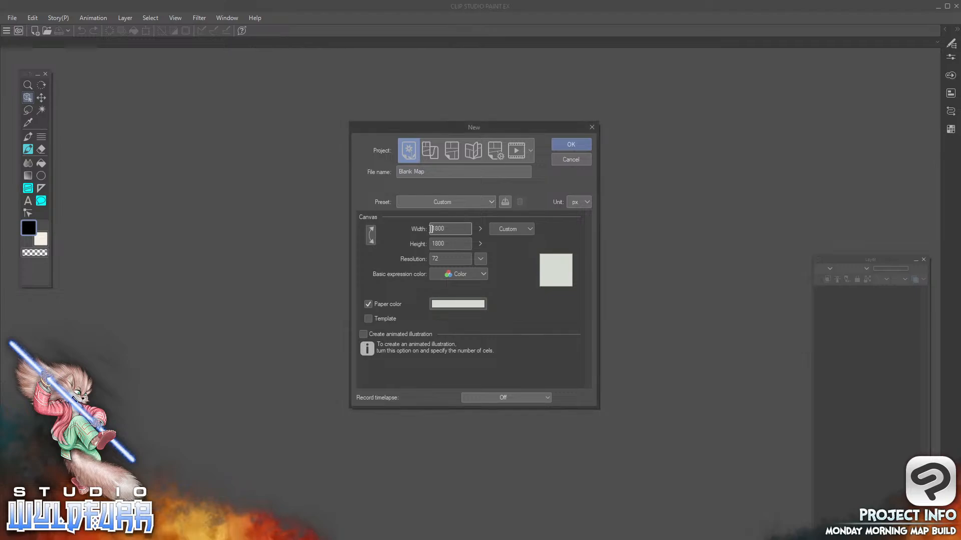
drag(447, 230, 419, 226)
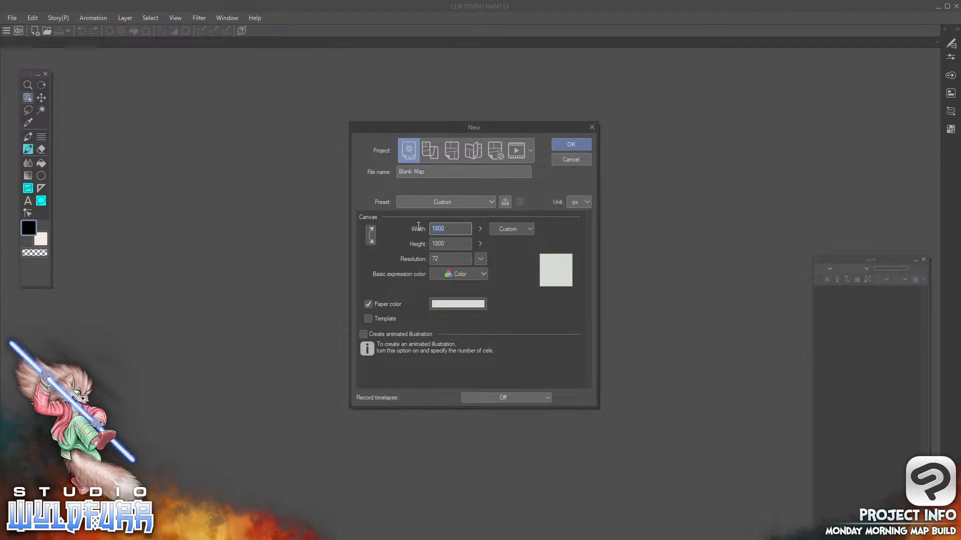
click(449, 245)
click(441, 244)
click(436, 246)
key(Tab)
click(439, 261)
Try the Gray and Monochrome basic expression colors for the new canvas and set it back to Color
click(463, 275)
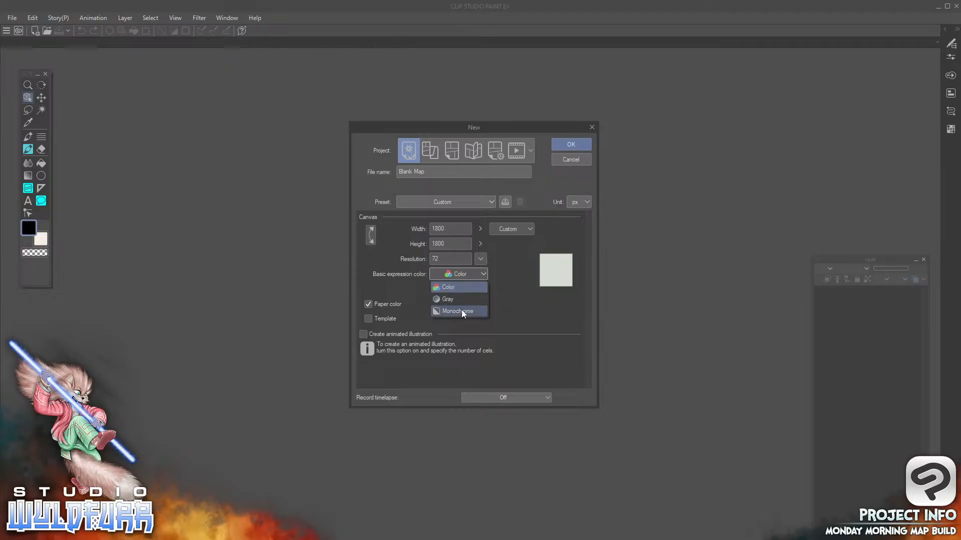
click(443, 284)
click(454, 276)
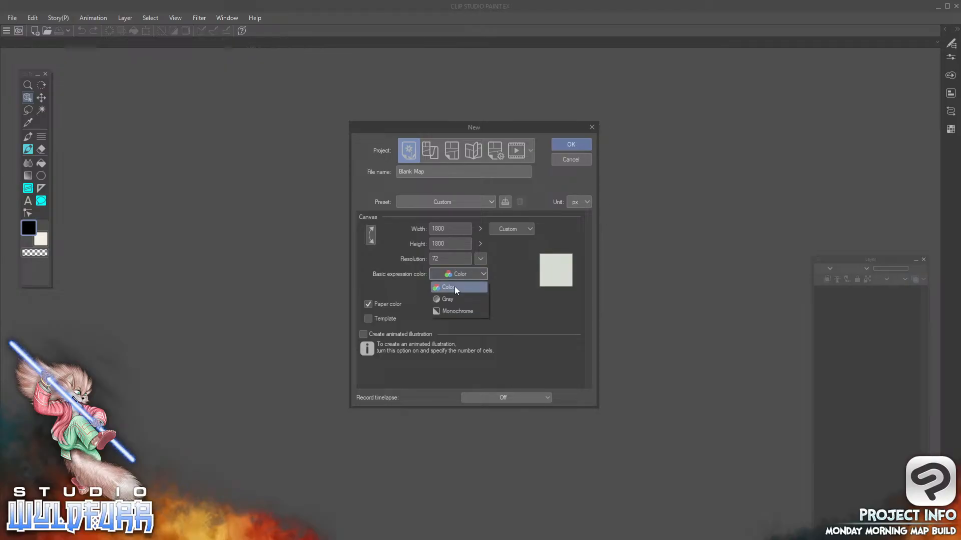
click(453, 299)
click(464, 273)
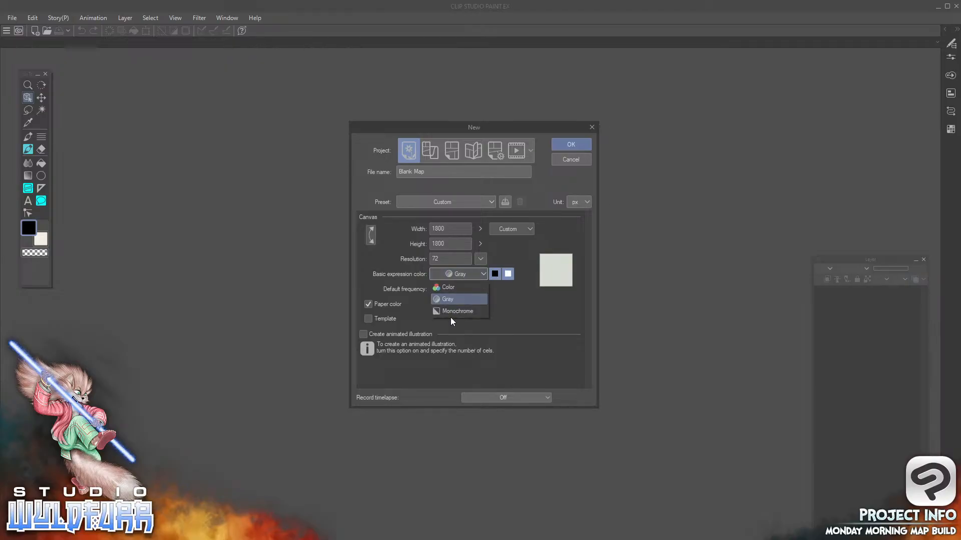
click(452, 315)
click(444, 275)
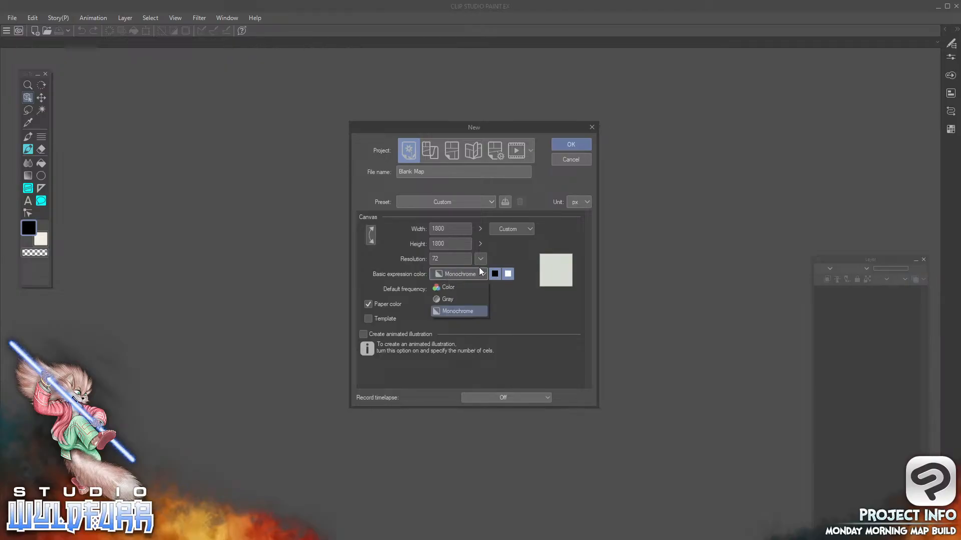
click(444, 288)
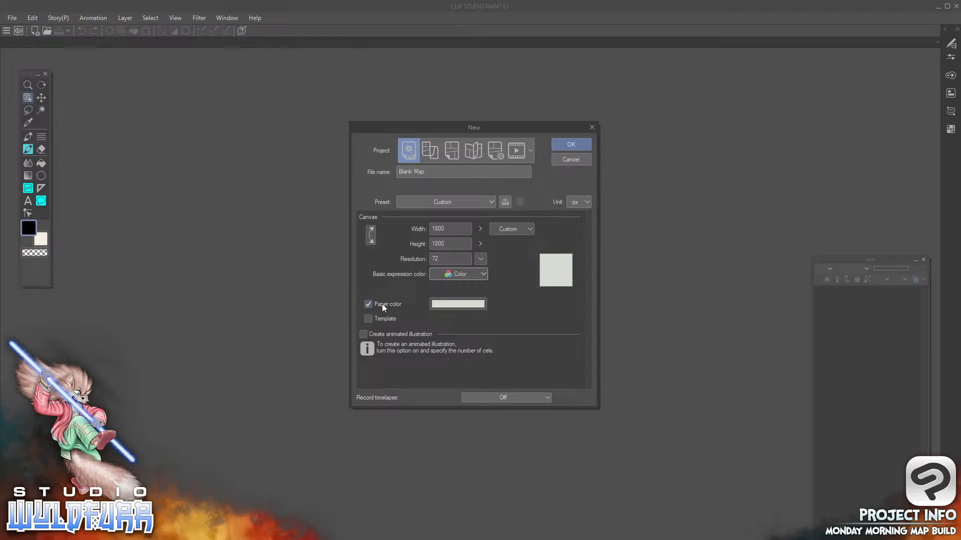
Set the paper color to the light blue-gray swatch in the first row of the Anime color Set
click(457, 305)
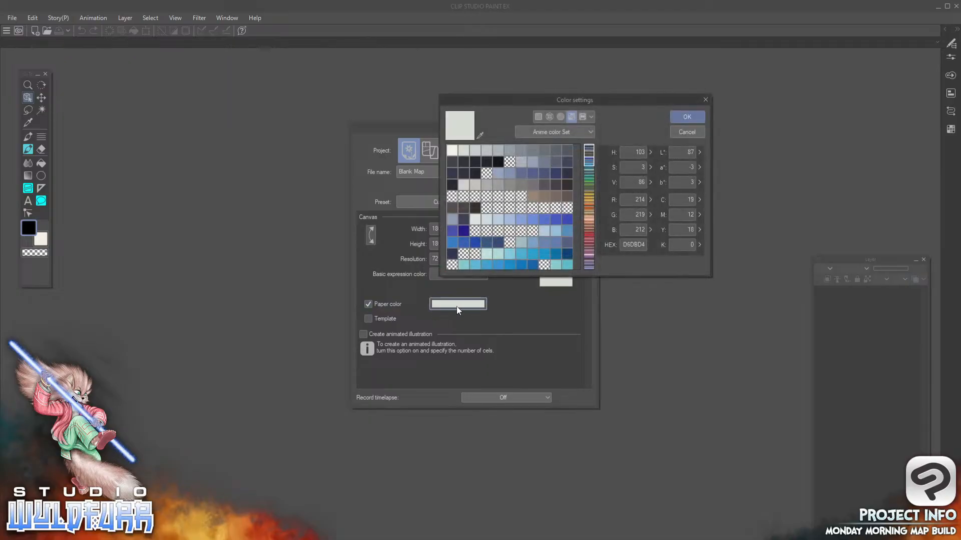
click(476, 150)
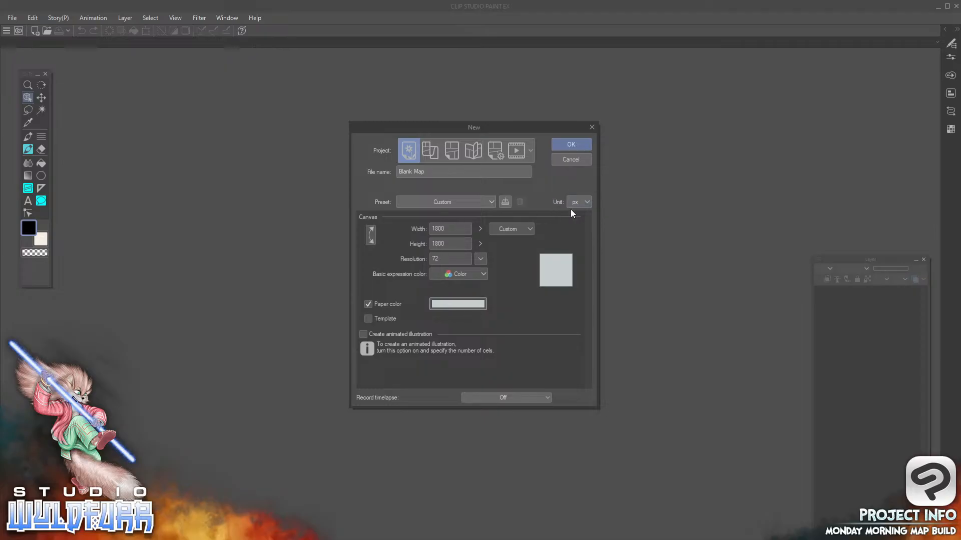
Examine the available canvas units and the width and height values
click(588, 203)
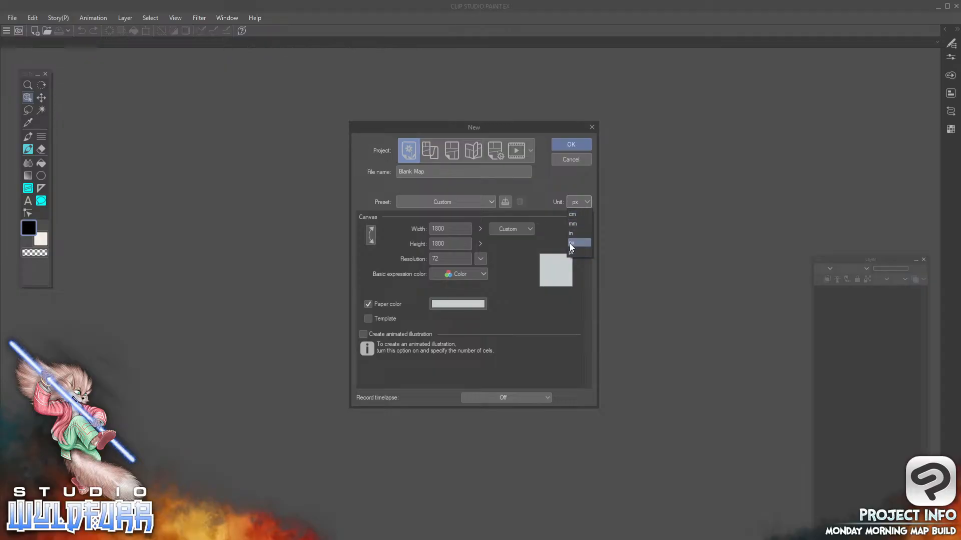
click(446, 226)
double_click(443, 228)
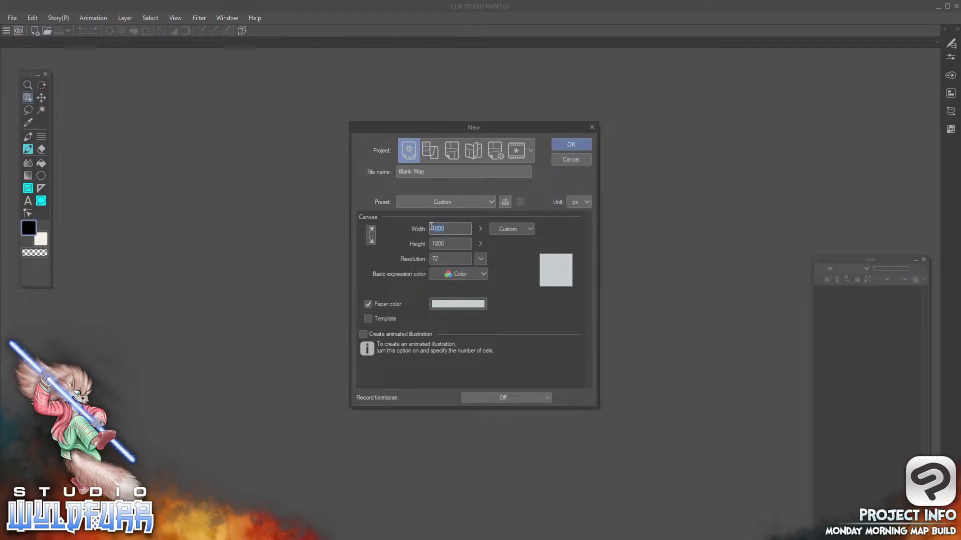
click(433, 229)
click(443, 244)
Switch the canvas unit to cm to check the size in centimetres, and set it back to px
click(587, 203)
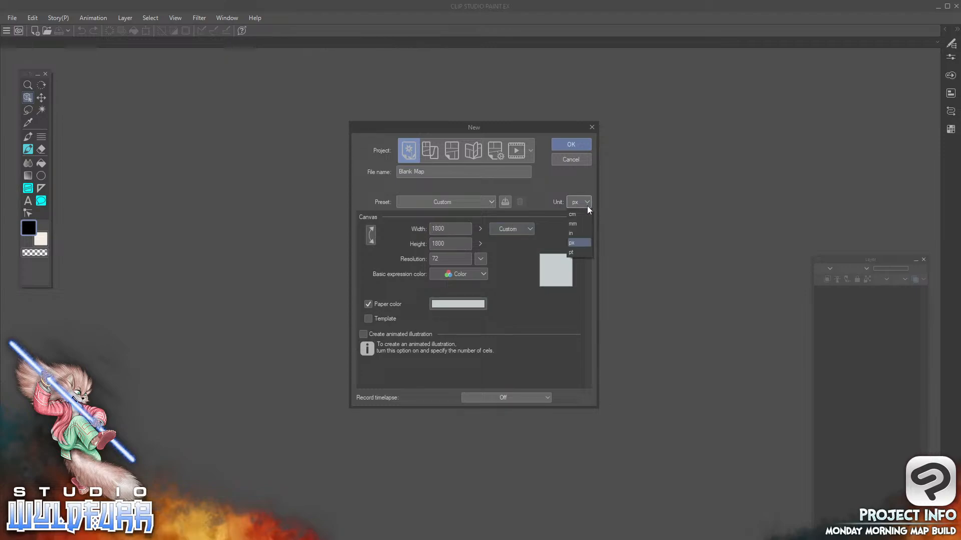
click(575, 214)
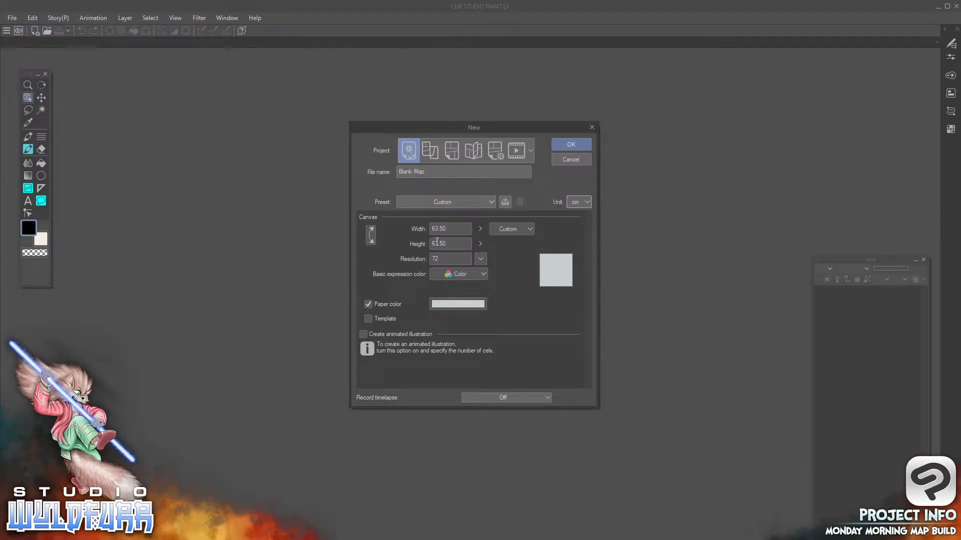
double_click(441, 259)
click(446, 228)
click(581, 203)
click(581, 247)
Create the 1800 × 1800 px, 72 dpi canvas and turn on its grid display
click(448, 228)
click(572, 144)
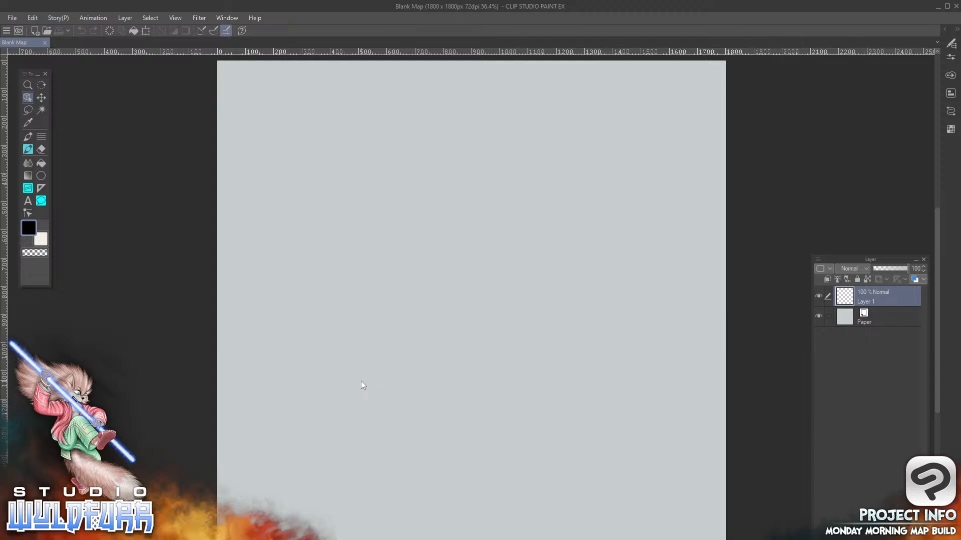
click(175, 19)
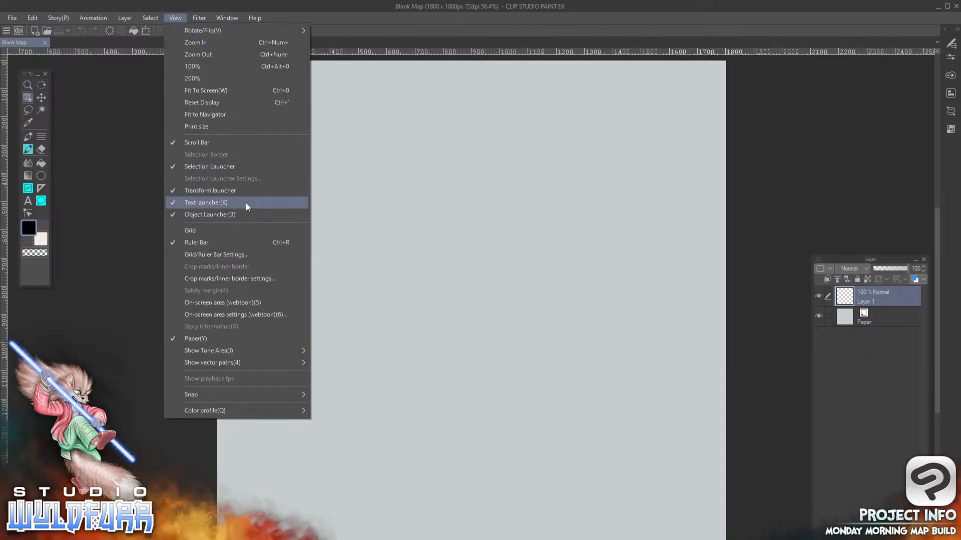
click(209, 231)
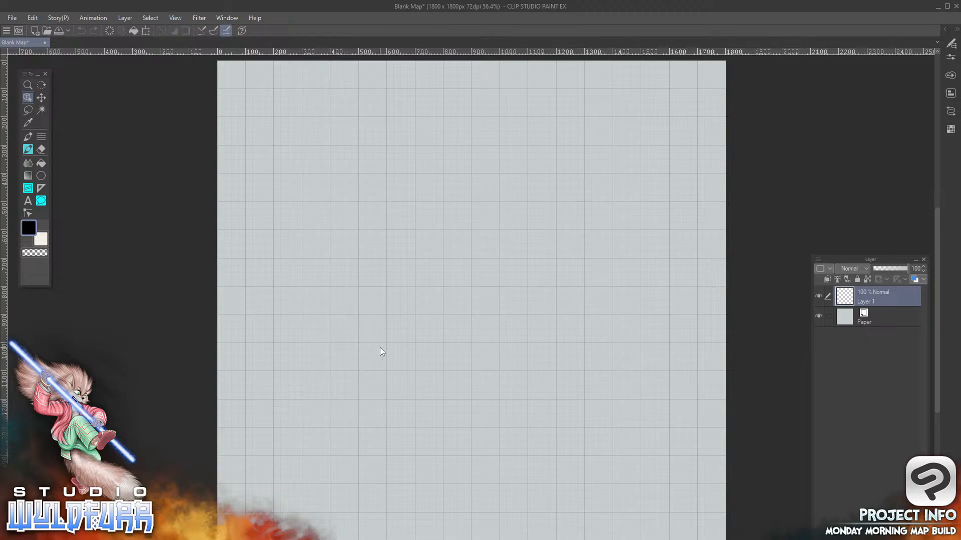
Open the grid and ruler bar settings and move the dialog slightly upward
click(175, 17)
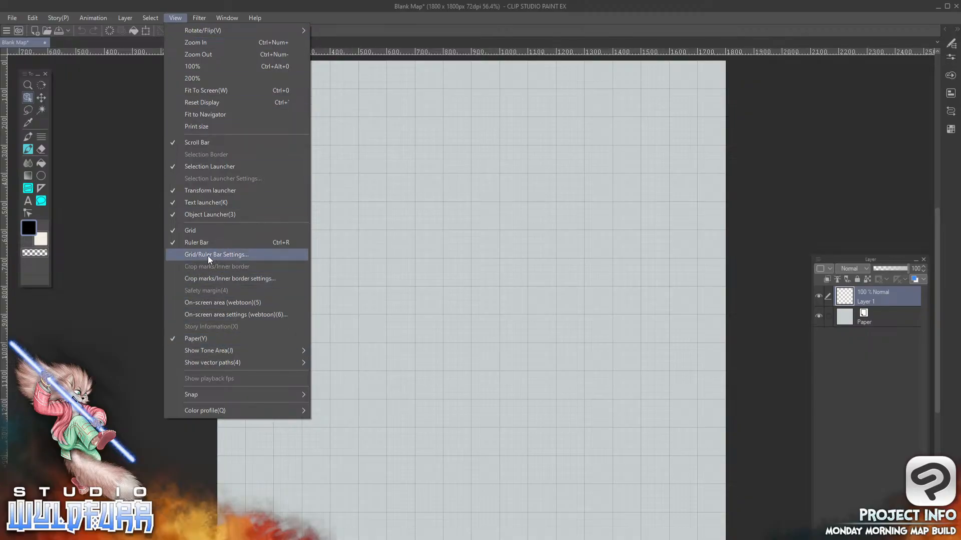
click(239, 256)
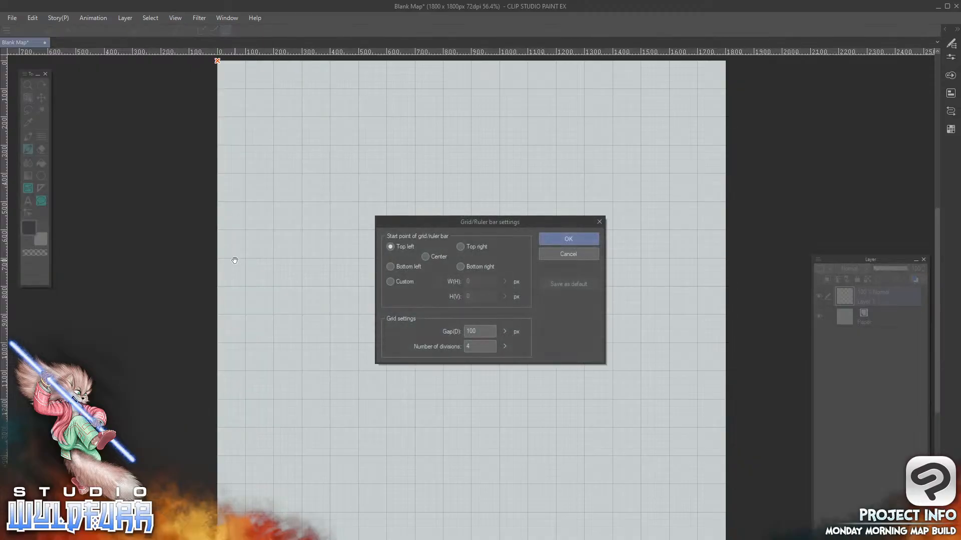
drag(515, 222, 517, 206)
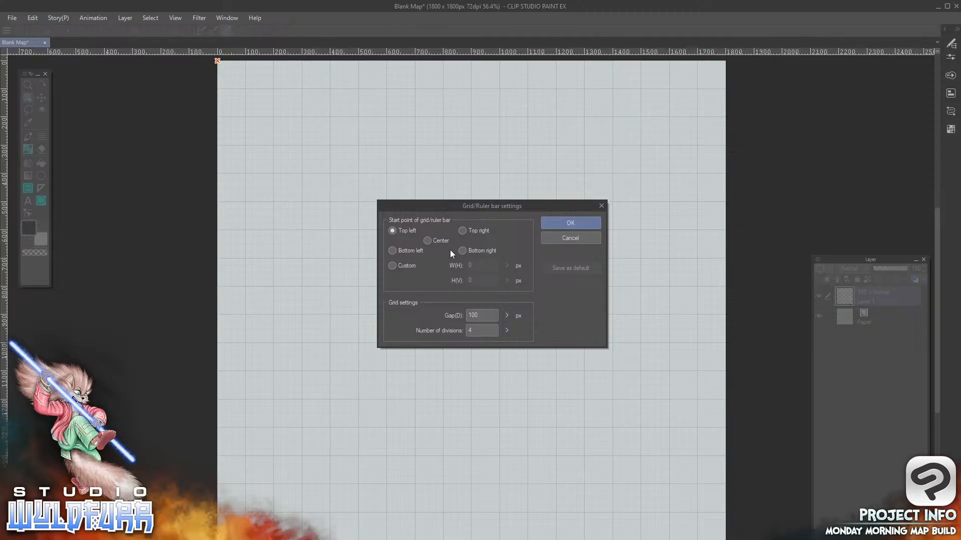
Try custom start points for the grid inside the canvas, and then the Center start point
mouse_move(216, 60)
mouse_down()
mouse_move(285, 144)
mouse_move(310, 195)
mouse_move(300, 170)
mouse_up()
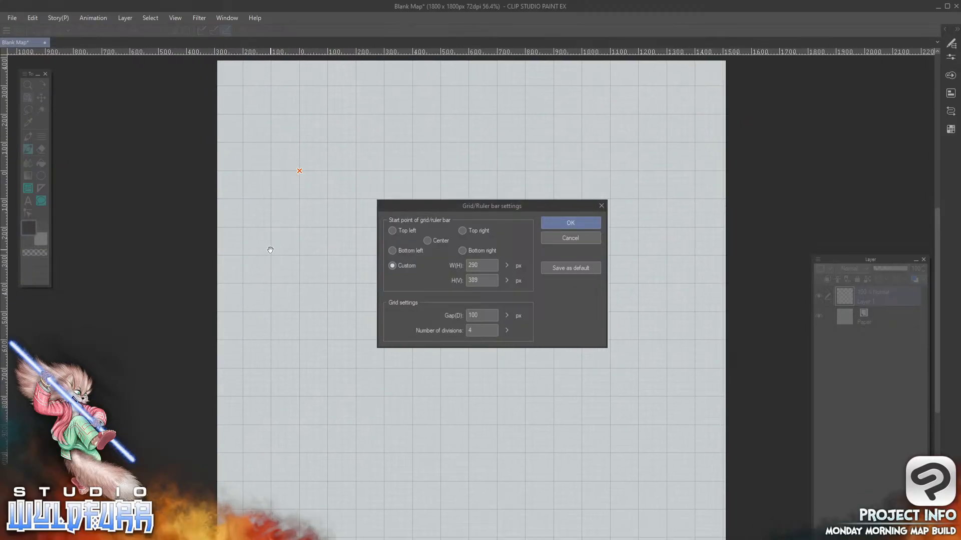
mouse_move(299, 170)
mouse_down()
mouse_move(291, 255)
mouse_move(426, 134)
mouse_move(332, 143)
mouse_move(290, 176)
mouse_move(364, 138)
mouse_move(246, 208)
mouse_move(532, 144)
mouse_move(476, 476)
mouse_move(350, 124)
mouse_move(315, 124)
mouse_move(281, 185)
mouse_move(343, 149)
mouse_move(263, 109)
mouse_up()
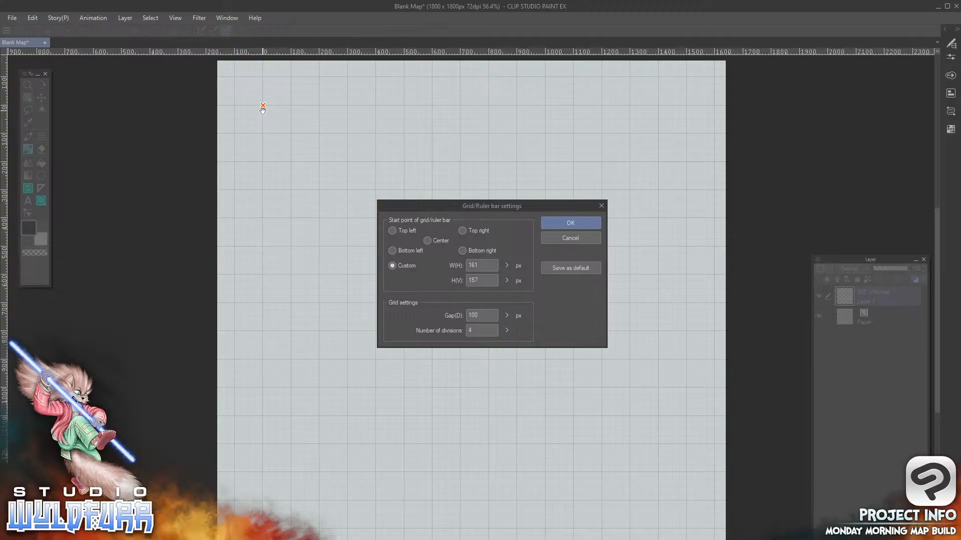
click(427, 240)
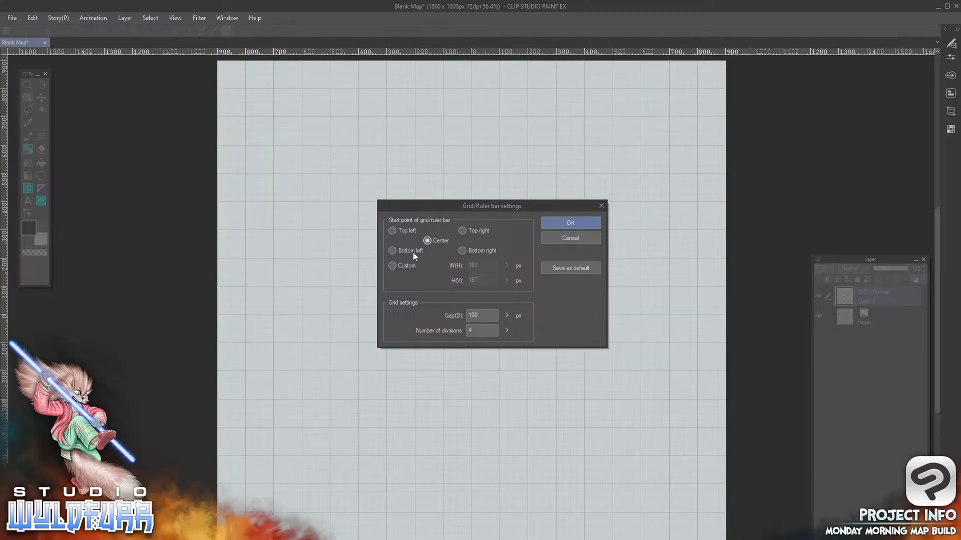
Set the grid to start at Top left with a 180 px gap and 1 division, and apply the settings
click(392, 231)
click(478, 315)
text(180)
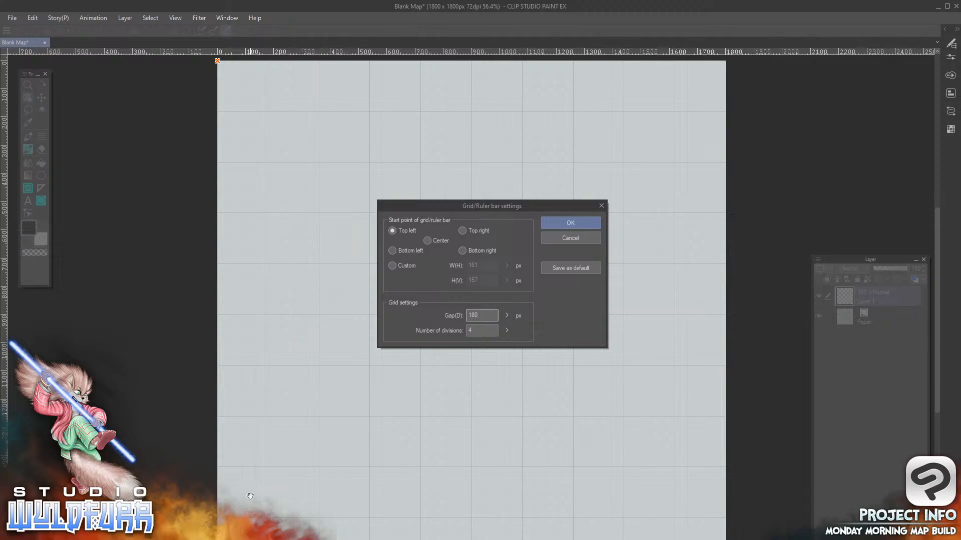
click(506, 330)
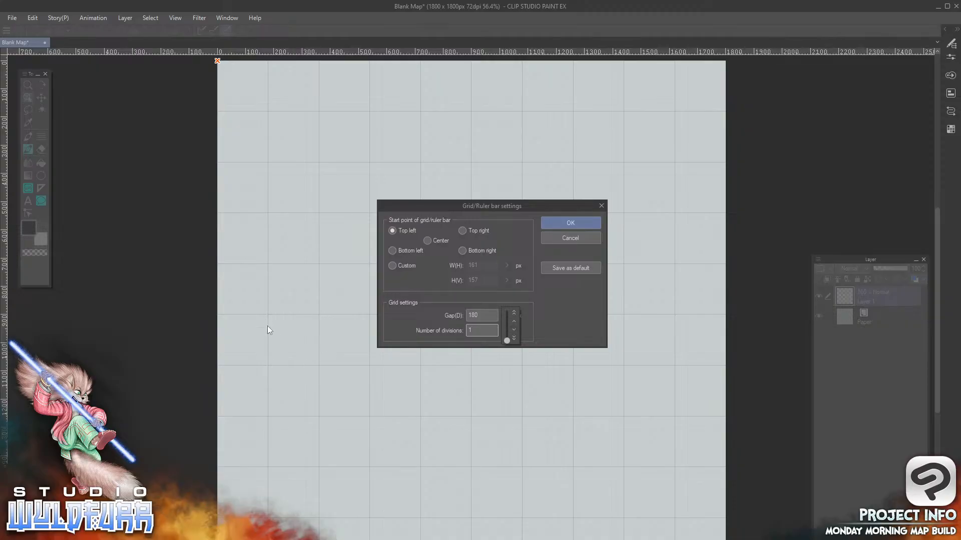
click(580, 226)
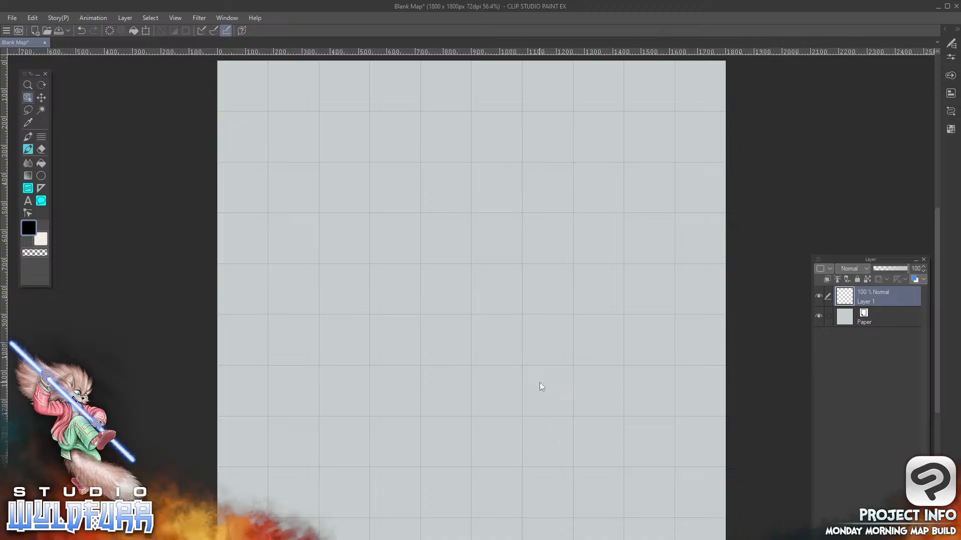
Place the Layer palette over the middle of the canvas and shorten it
drag(854, 259, 468, 94)
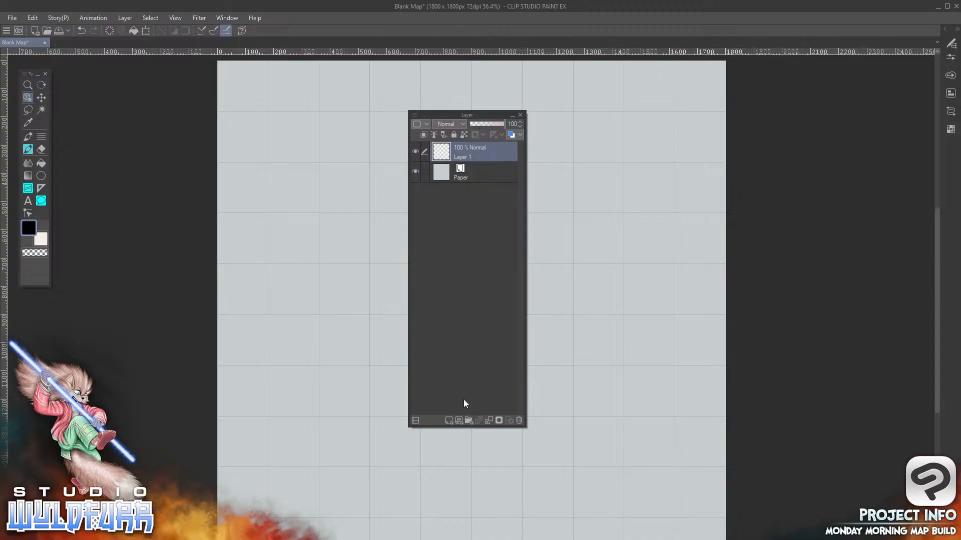
drag(473, 426, 473, 314)
drag(479, 114, 486, 176)
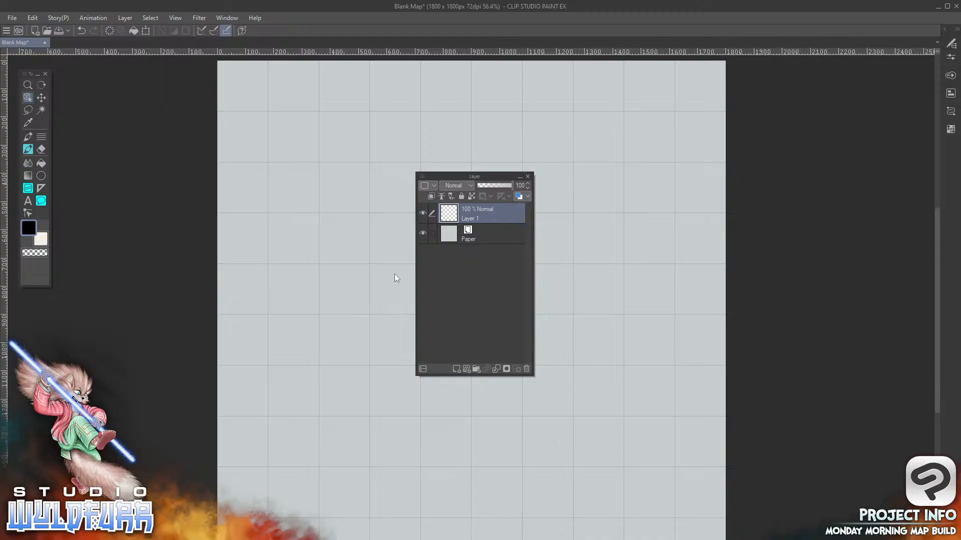
Draw a freehand test scribble on Layer 1, in the right part of the canvas
click(487, 236)
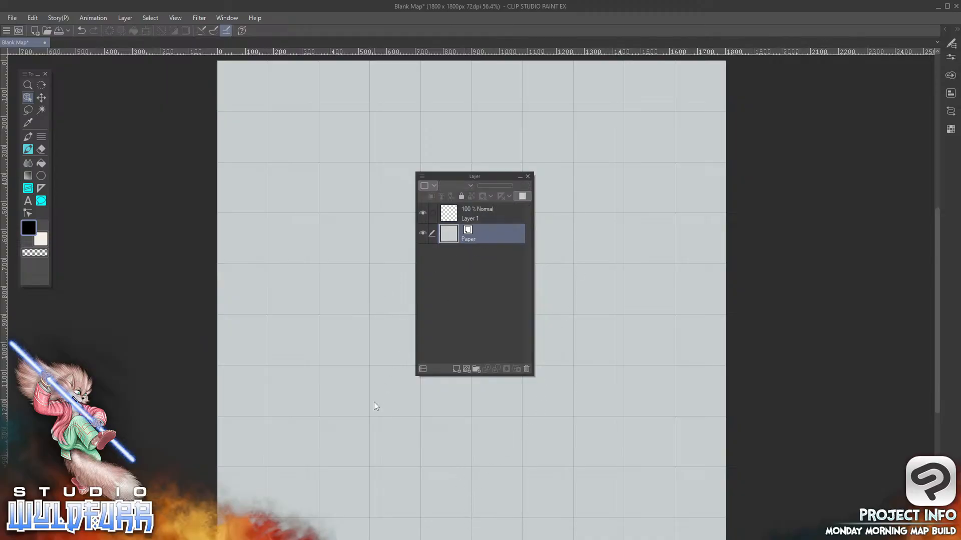
click(471, 220)
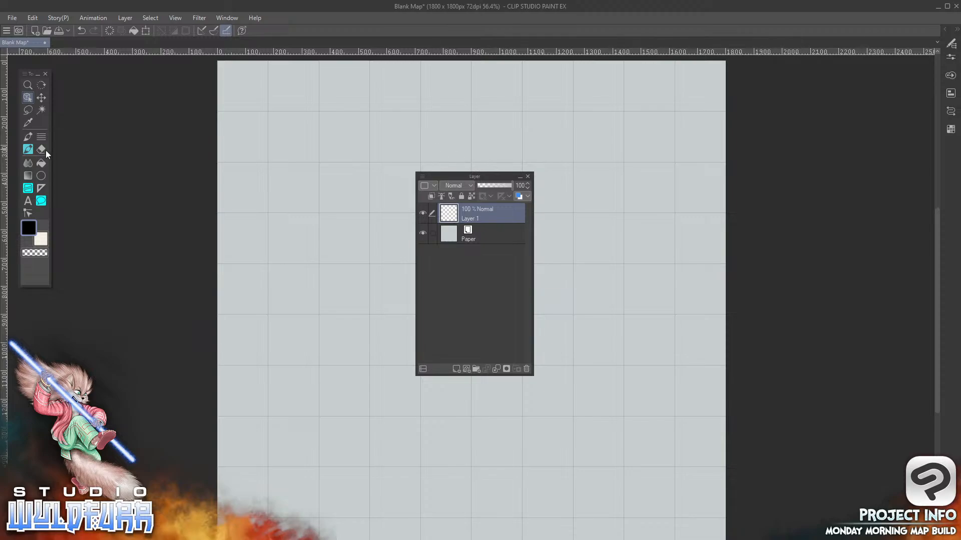
mouse_move(600, 255)
mouse_down()
mouse_move(649, 300)
mouse_move(611, 484)
mouse_move(644, 250)
mouse_up()
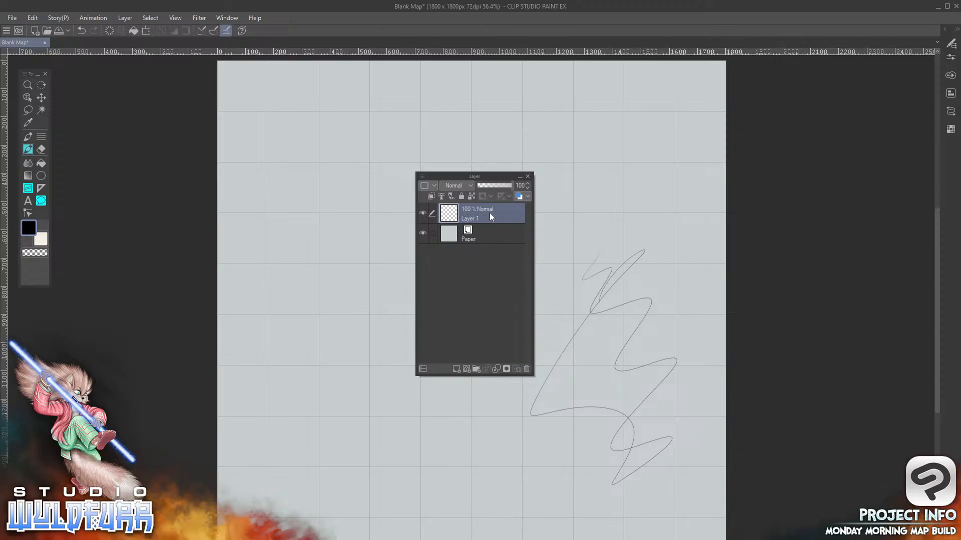
Switch between the Paper layer and Layer 1, and delete Layer 1 together with its scribble
click(488, 233)
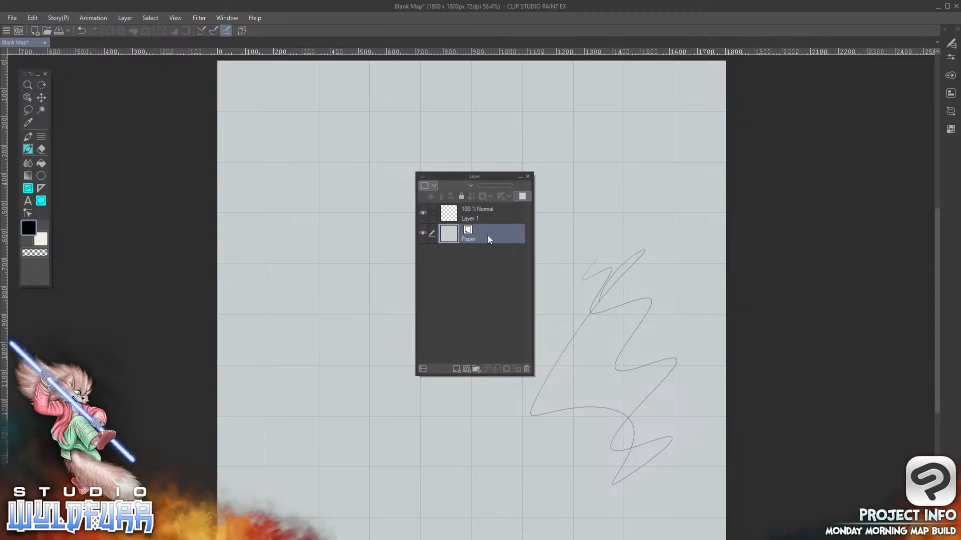
click(487, 214)
click(485, 238)
click(484, 215)
click(484, 237)
click(489, 213)
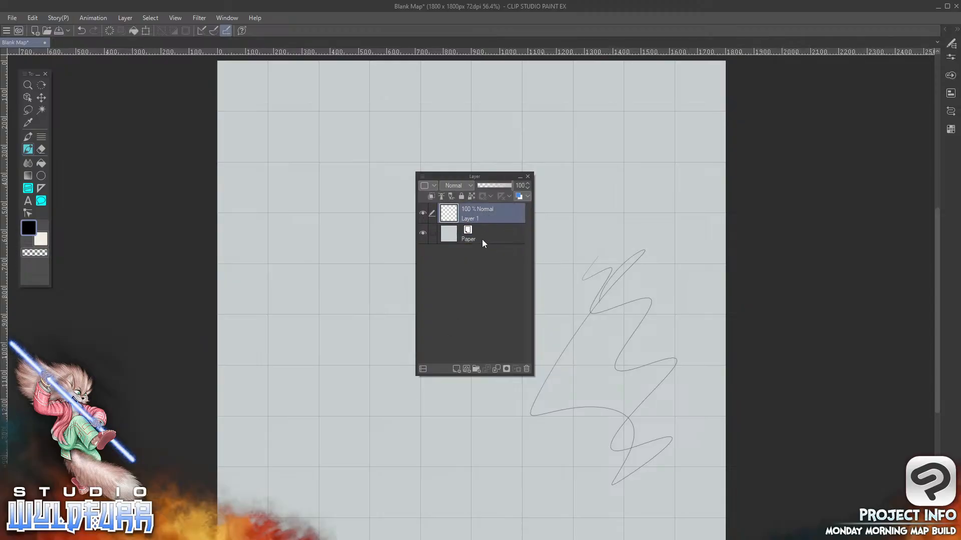
click(526, 369)
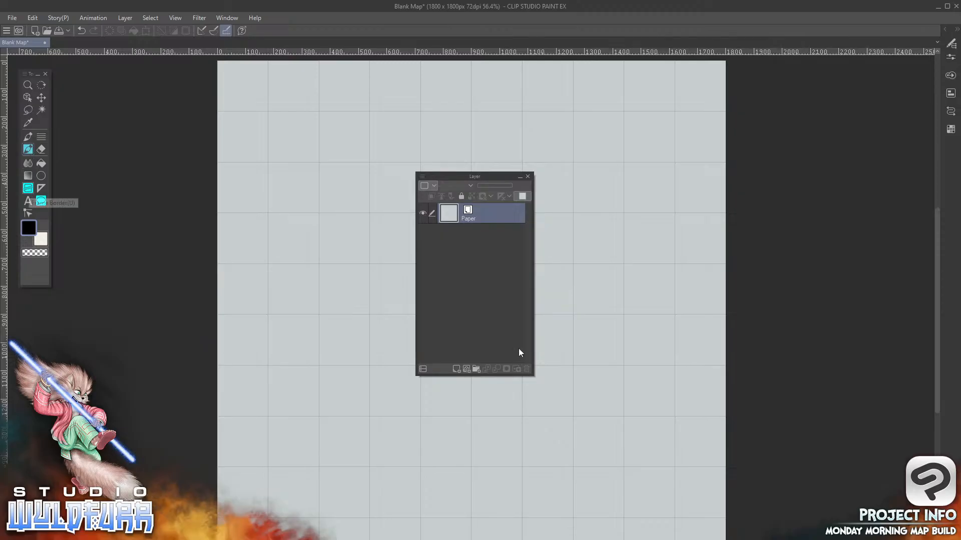
Try out freehand scribbles on a new raster layer and delete that layer
click(457, 369)
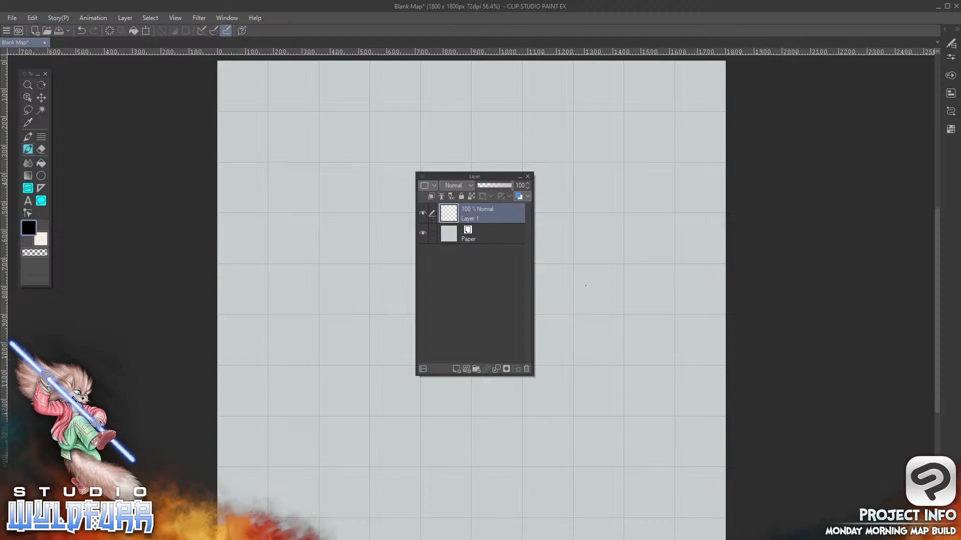
mouse_move(585, 283)
mouse_down()
mouse_move(609, 291)
mouse_move(627, 314)
mouse_move(638, 420)
mouse_up()
drag(580, 300, 616, 266)
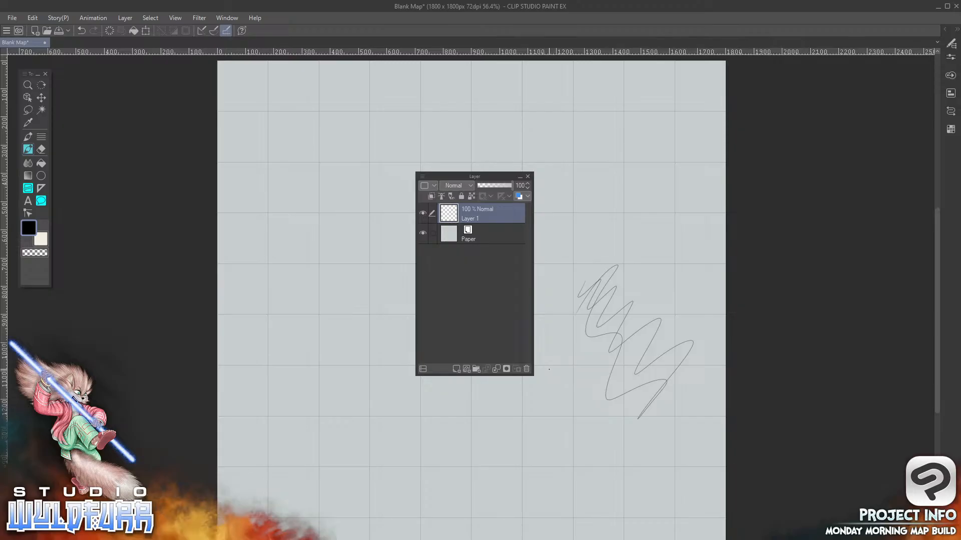
click(526, 369)
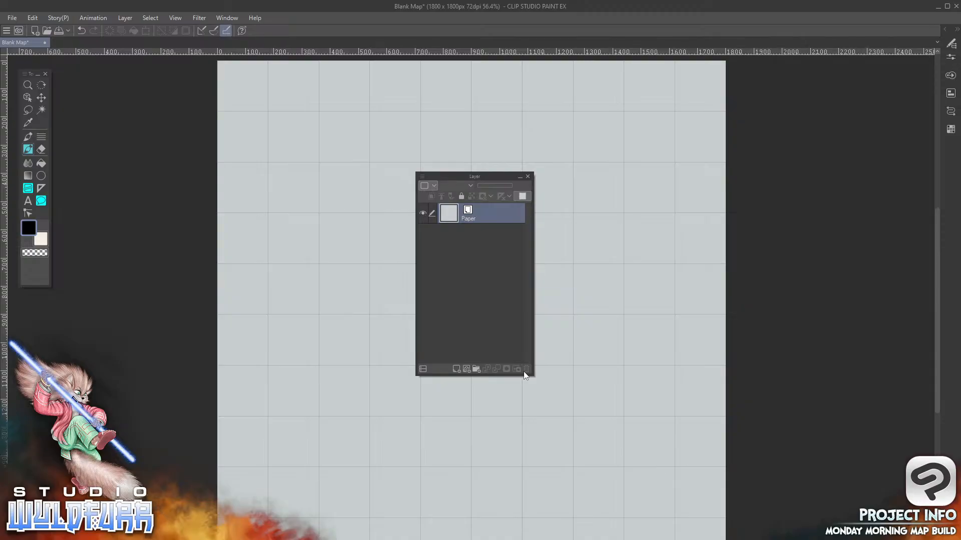
Add four layer folders above the Paper layer
click(475, 368)
click(475, 369)
click(476, 369)
click(475, 369)
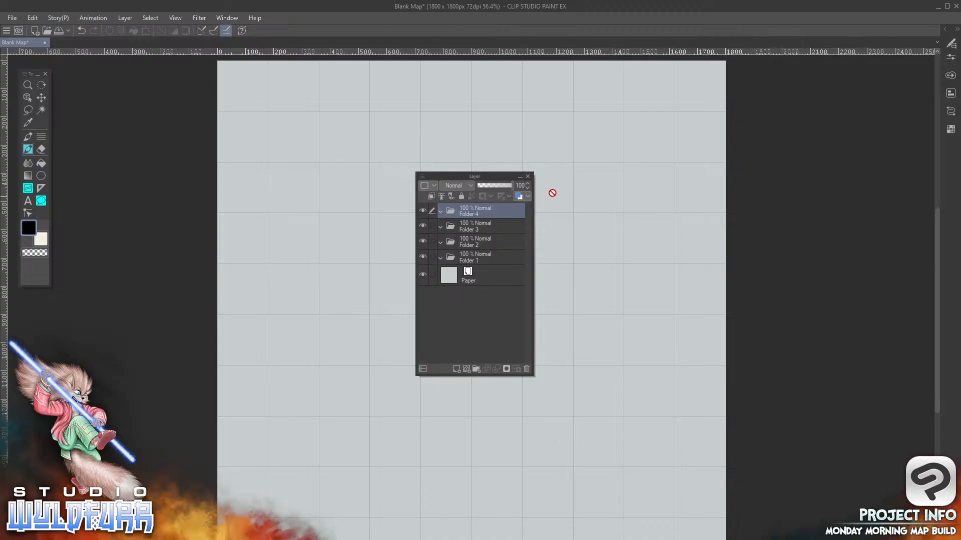
Rename Folder 4 to Features and Folder 3 to Walls
double_click(468, 213)
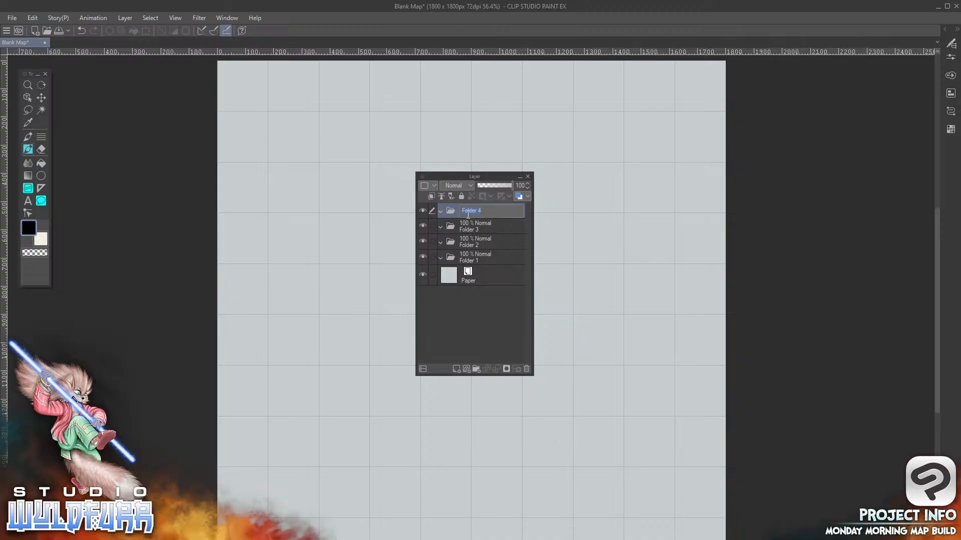
text(Features)
key(Return)
double_click(473, 229)
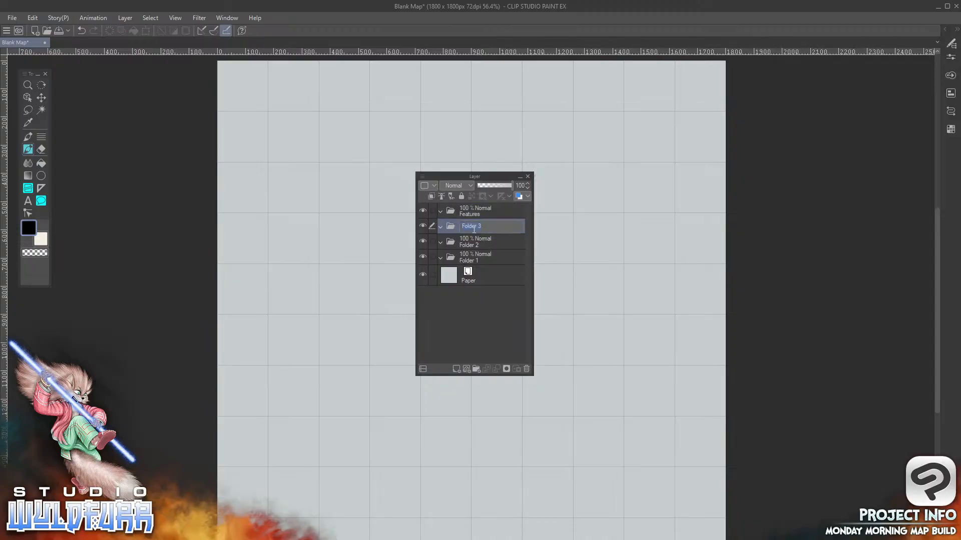
text(Walls)
key(Return)
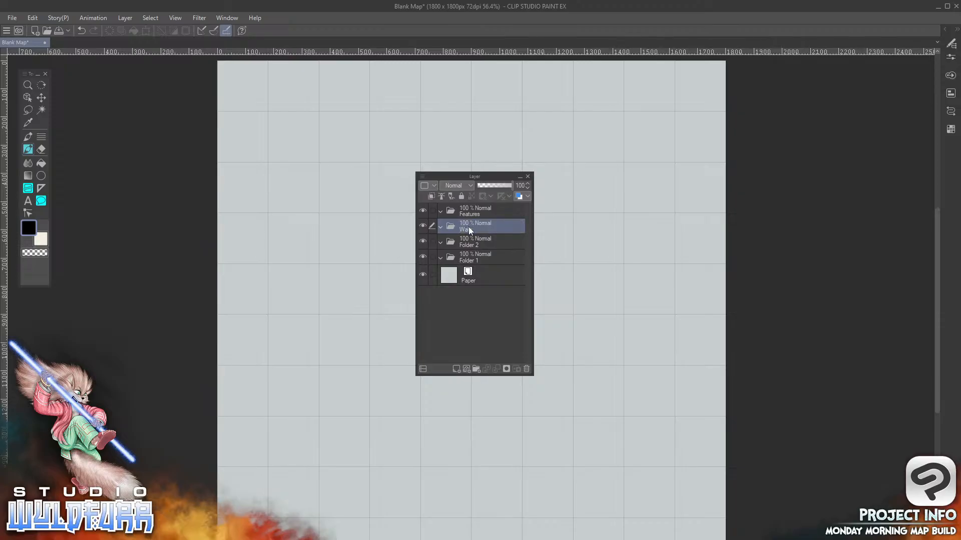
Rename Folder 2 to Floor and Folder 1 to Ground, and collapse the Ground, Walls and Features folders
double_click(467, 244)
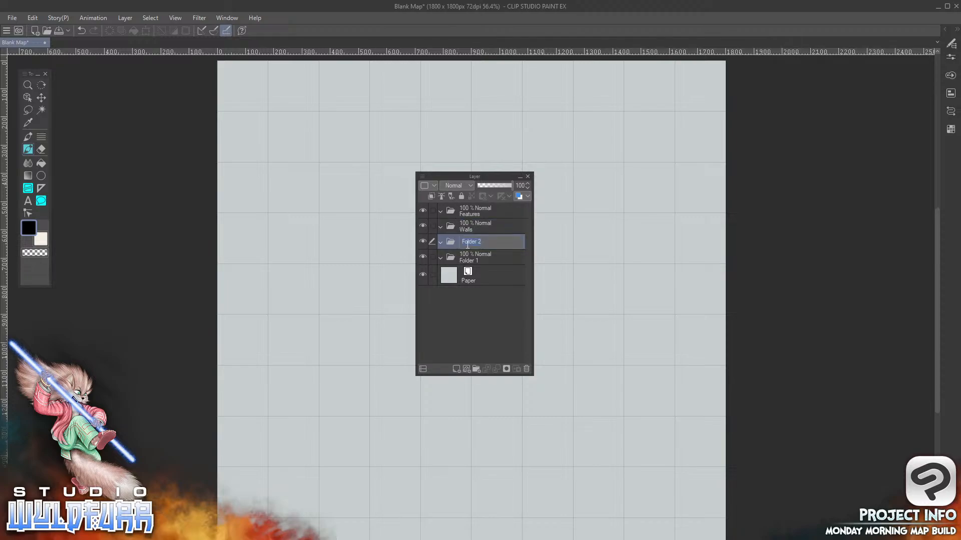
text(Floor)
double_click(470, 260)
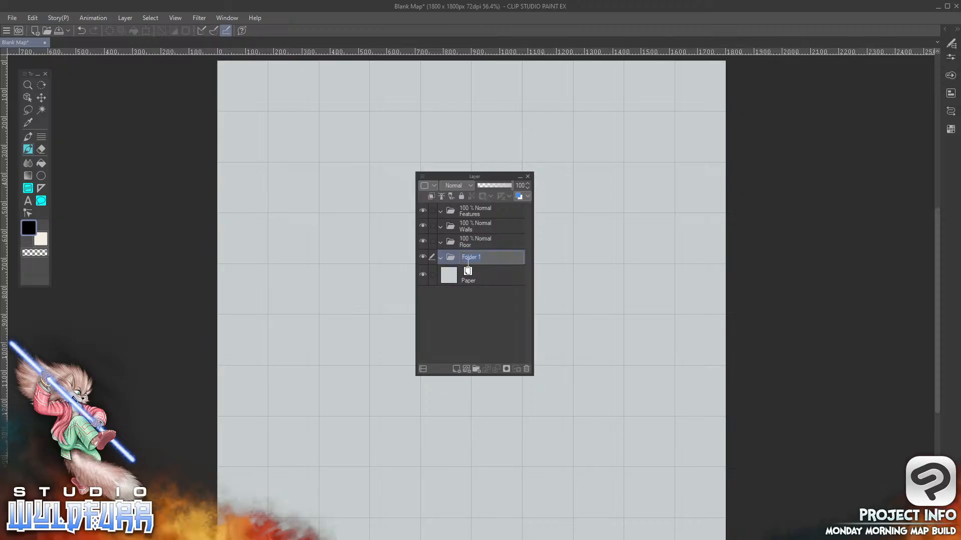
text(Ground)
key(Return)
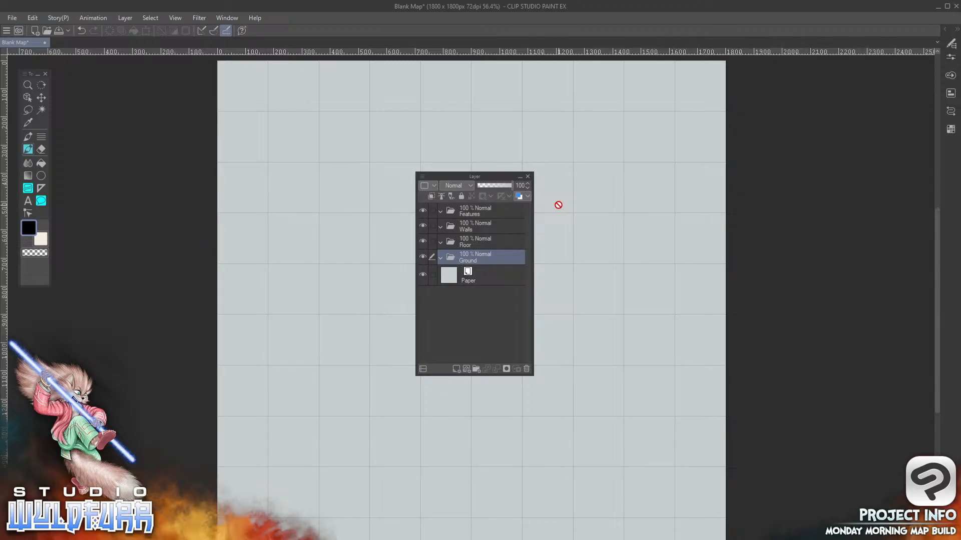
click(440, 256)
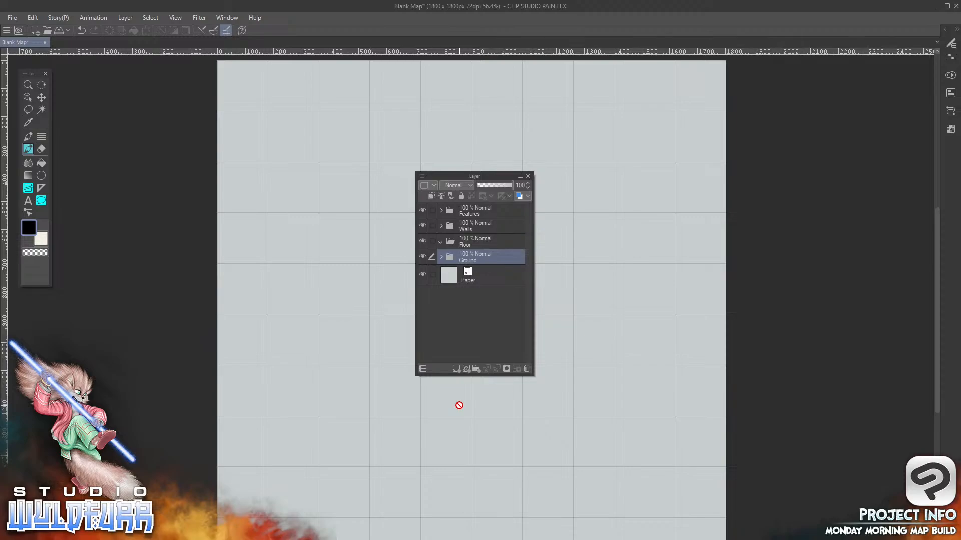
Collapse the Floor folder and make Walls the selected folder
drag(455, 175, 456, 147)
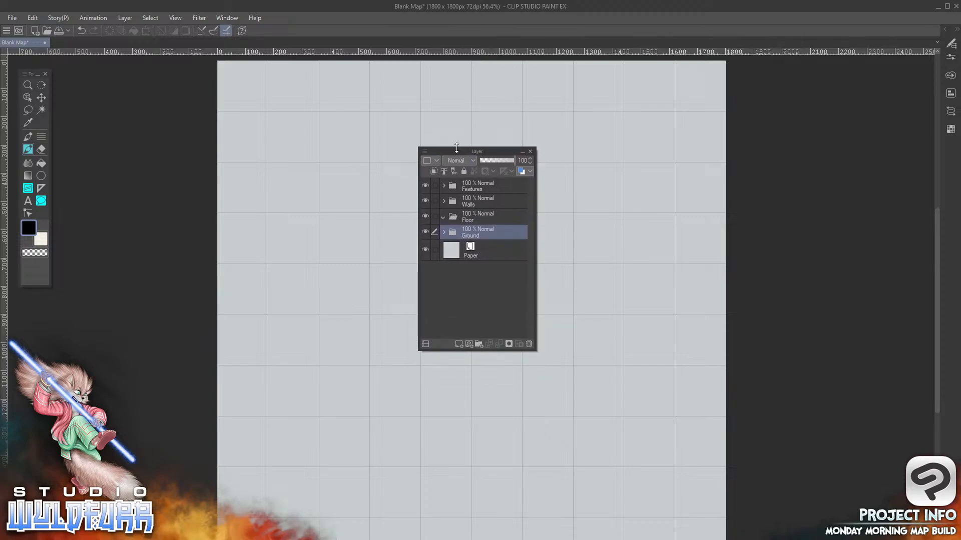
click(491, 217)
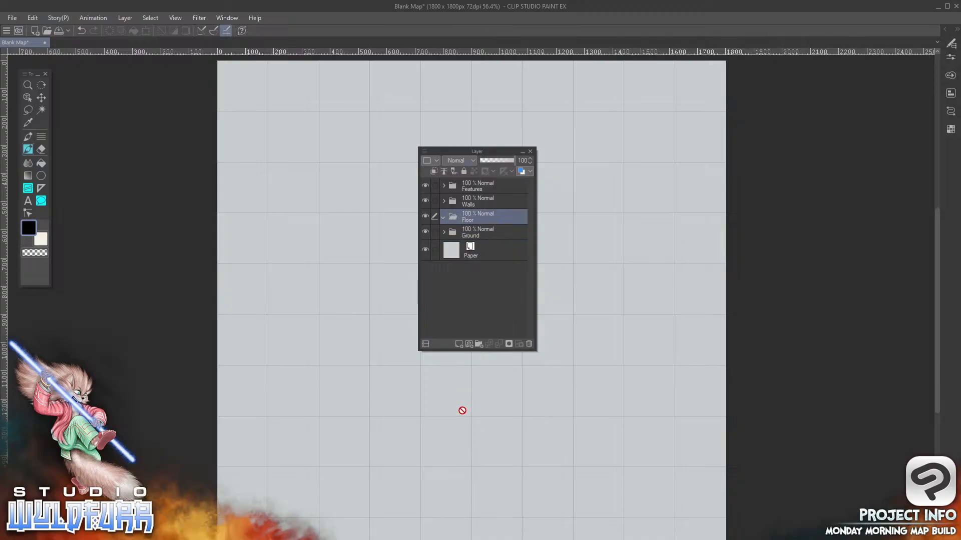
click(495, 197)
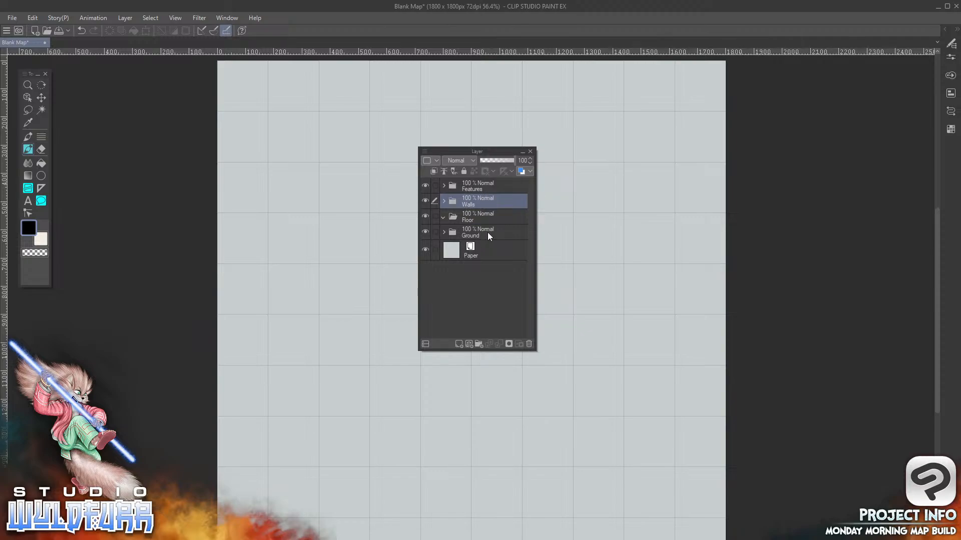
Reposition the Layer palette over the middle of the canvas and resize it to be taller and narrower
drag(468, 152, 767, 117)
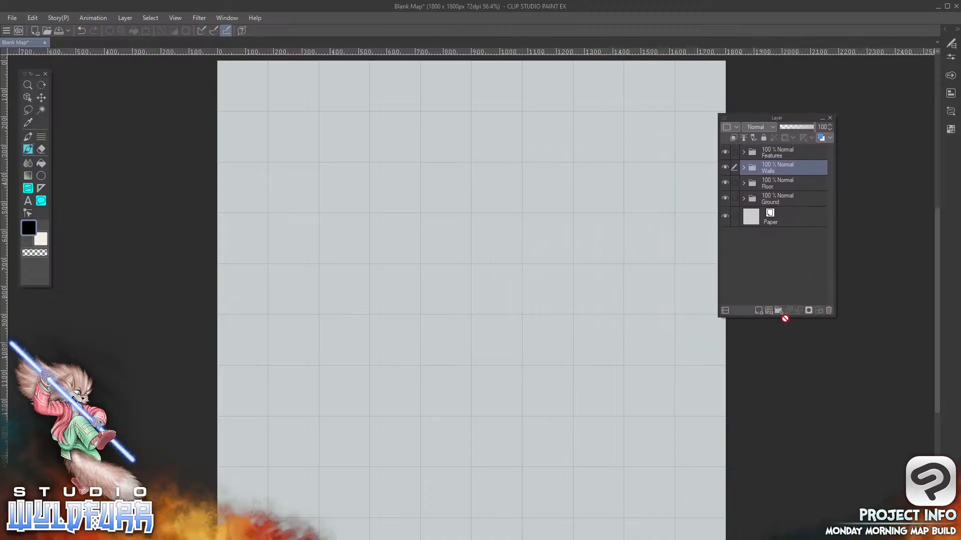
drag(785, 316, 791, 427)
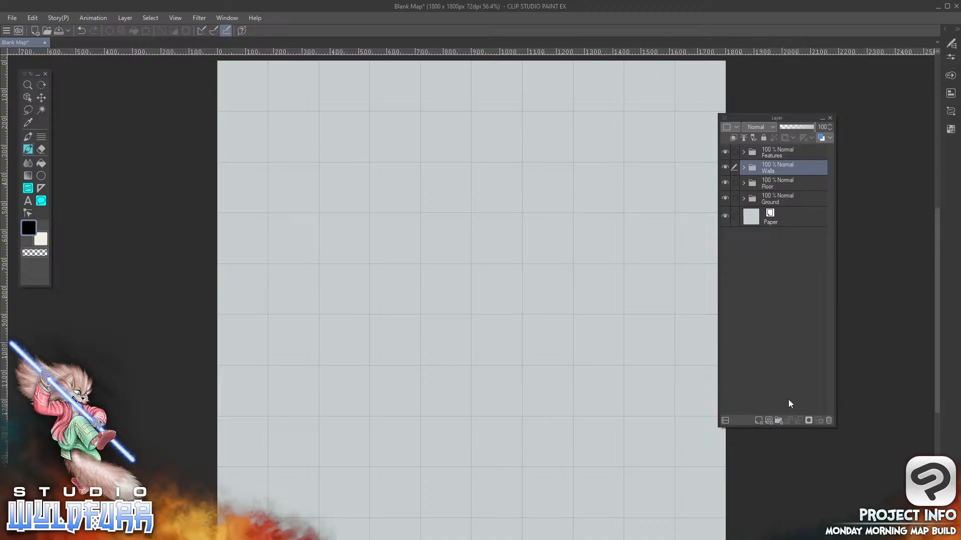
drag(784, 122, 470, 145)
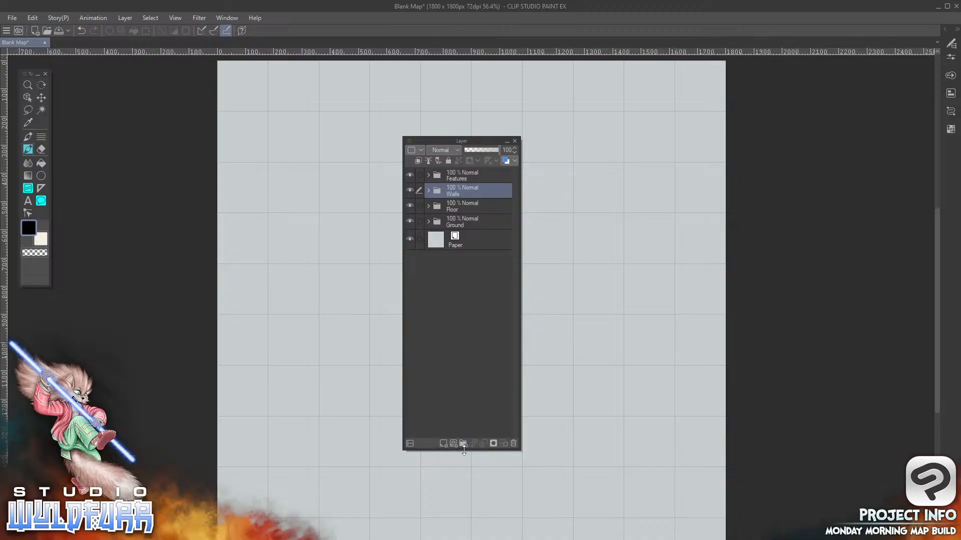
drag(464, 449, 453, 414)
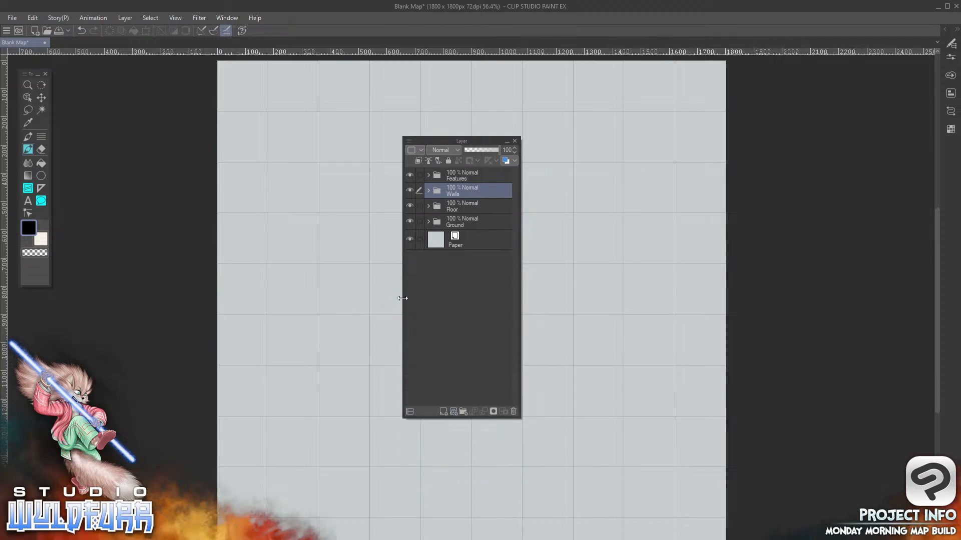
mouse_move(402, 299)
mouse_down()
mouse_move(354, 302)
mouse_move(350, 325)
mouse_move(247, 334)
mouse_move(437, 328)
mouse_move(398, 332)
mouse_move(406, 316)
mouse_up()
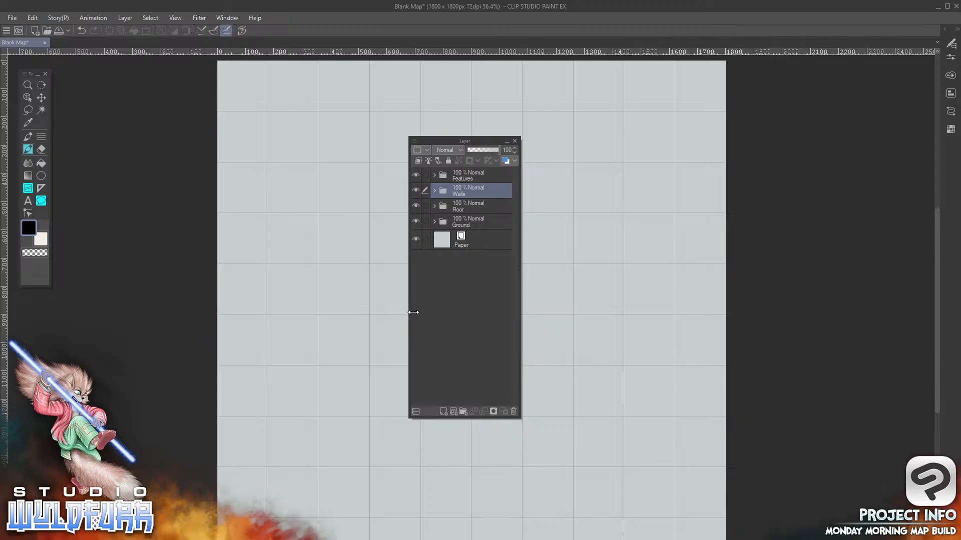
drag(408, 313, 465, 307)
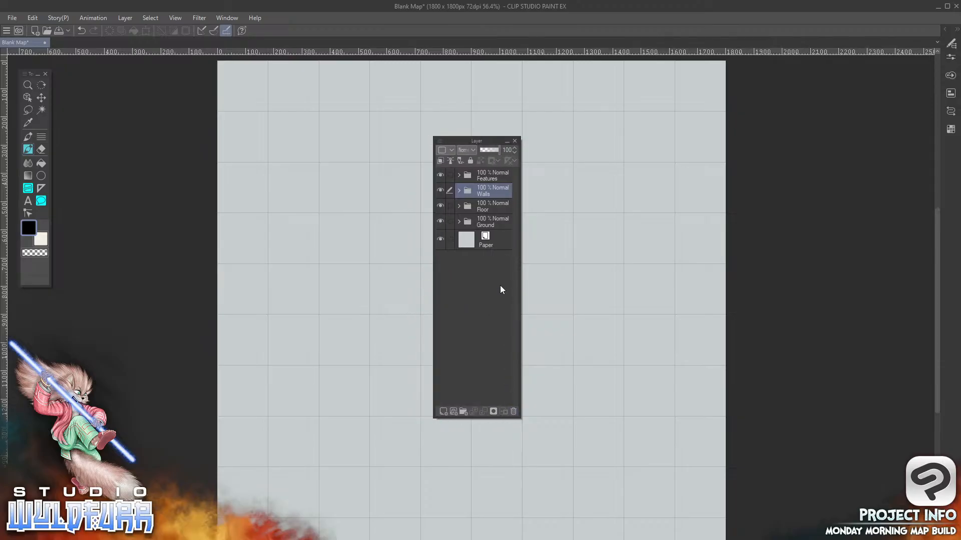
Widen the Layer palette slightly and place it in the empty area beside the canvas's lower right edge
drag(433, 307, 410, 319)
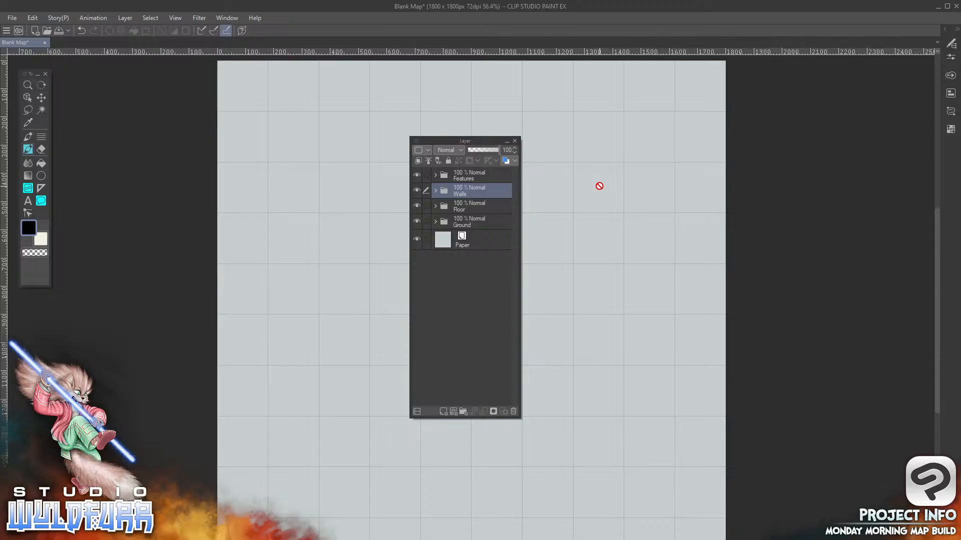
drag(473, 139, 877, 285)
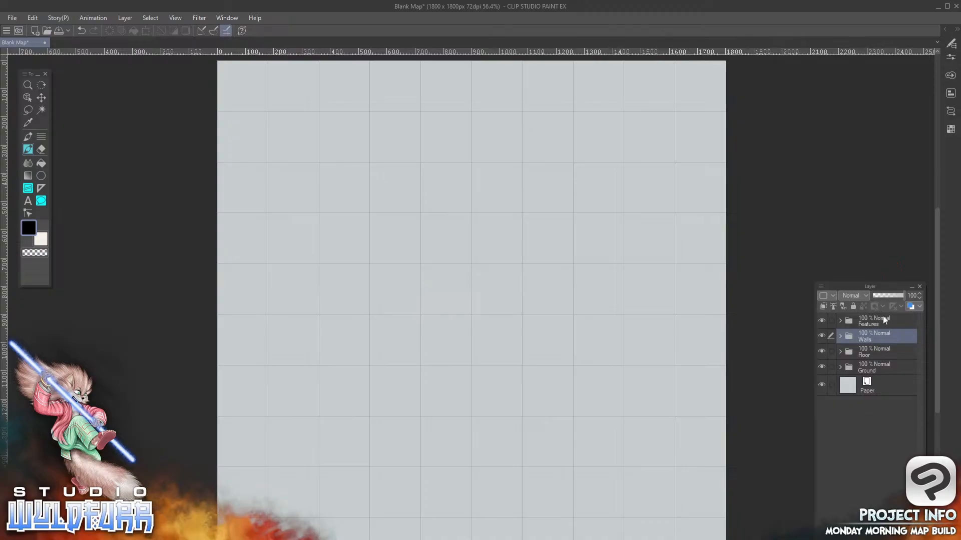
drag(890, 289, 92, 295)
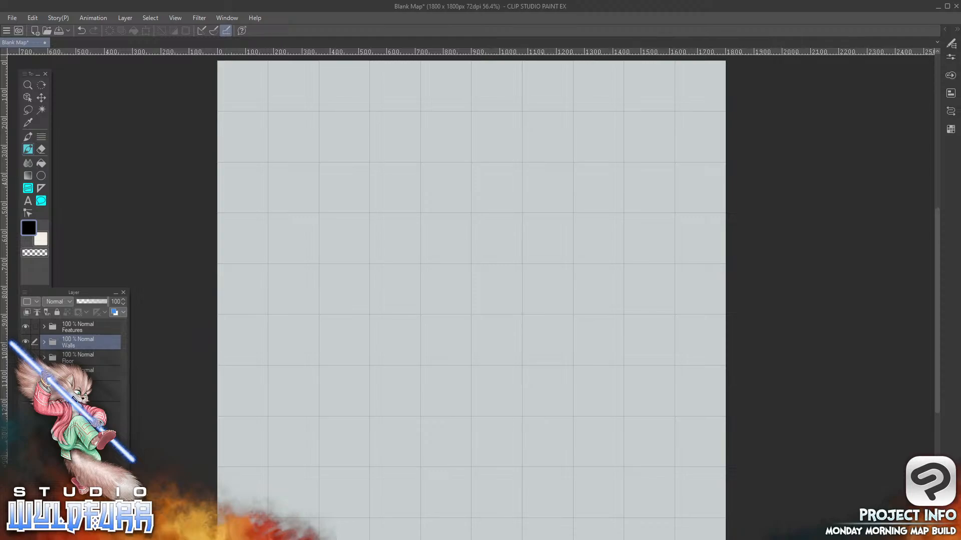
drag(76, 297, 868, 287)
Scroll the canvas view vertically and horizontally, and pan it until the map is roughly centred again
drag(935, 387, 936, 416)
drag(551, 531, 507, 532)
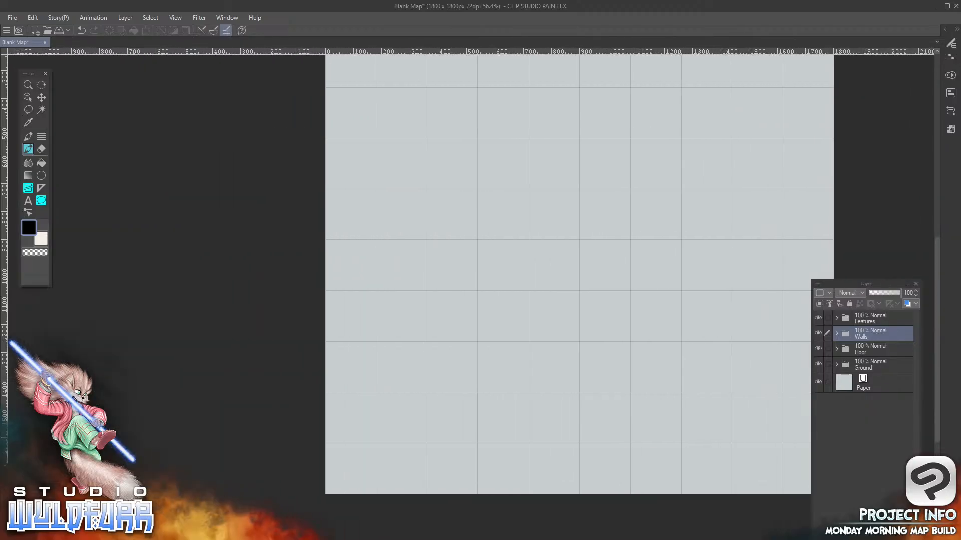
drag(935, 286, 930, 213)
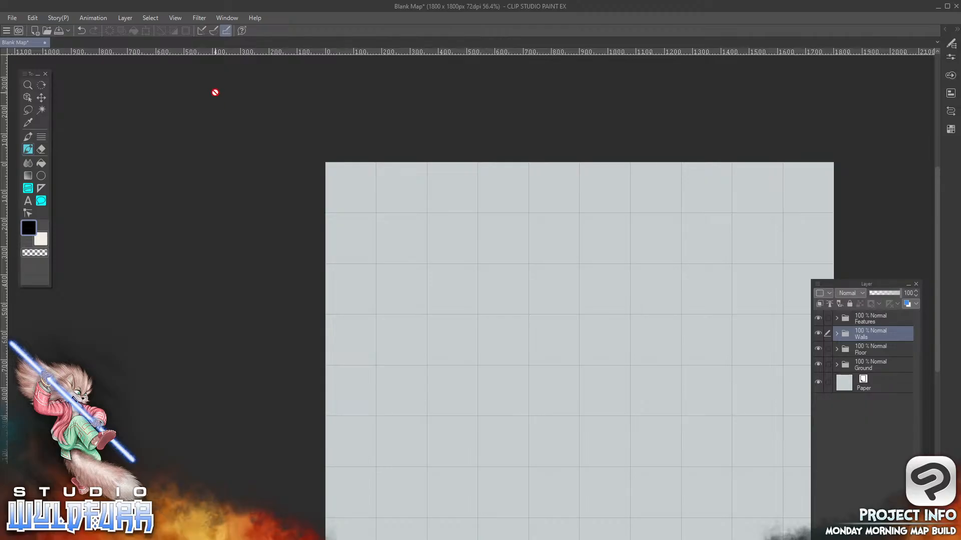
click(176, 18)
mouse_move(199, 18)
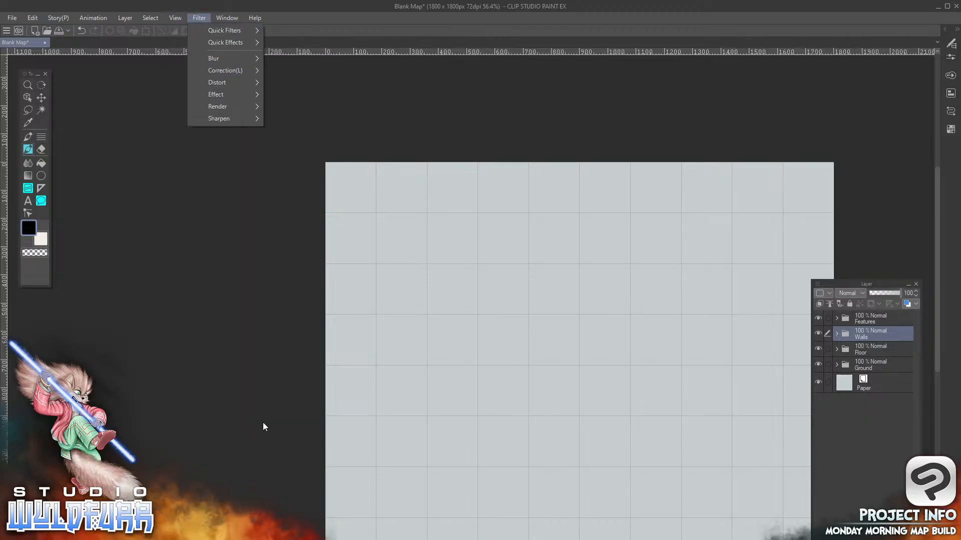
click(706, 15)
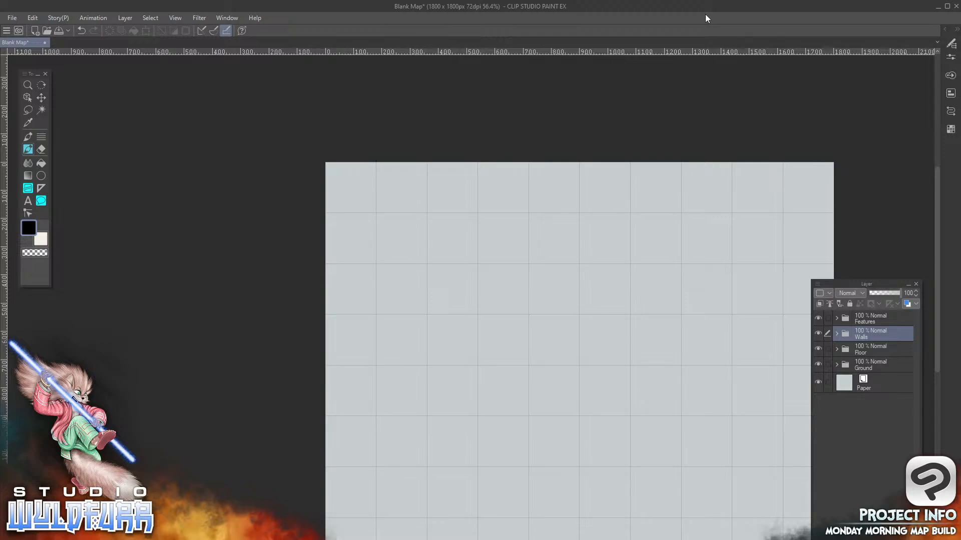
drag(593, 388, 530, 285)
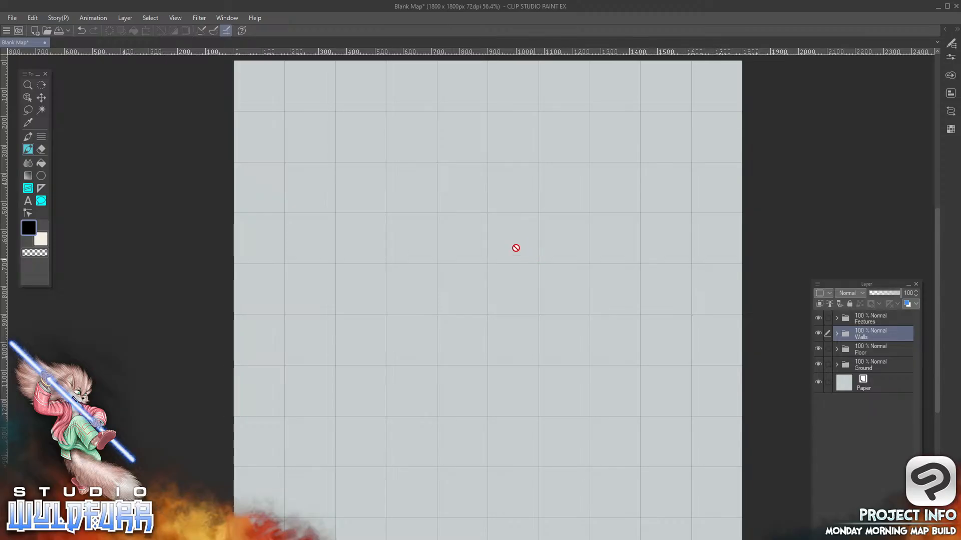
View the canvas at 100%, enlarge it to 200%, and return the zoom to 100%
click(176, 19)
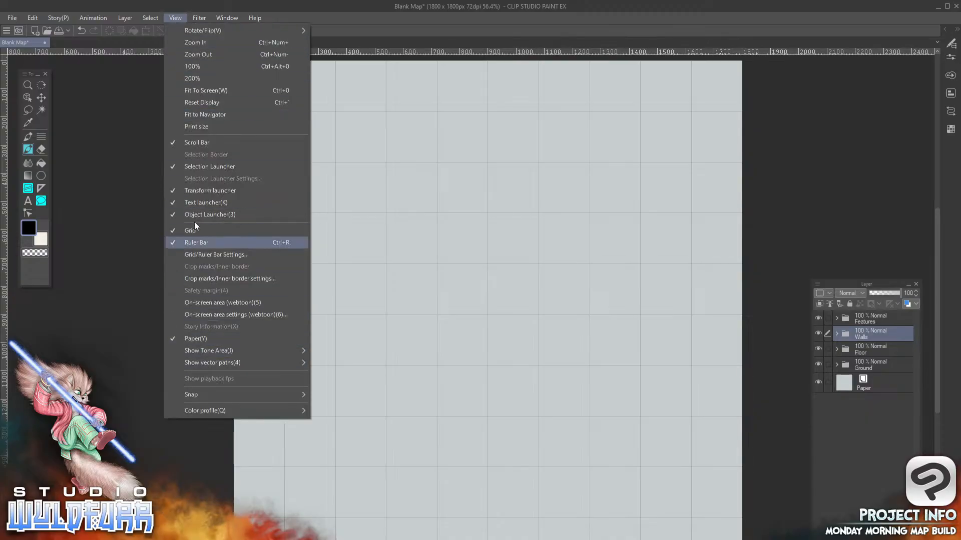
click(198, 66)
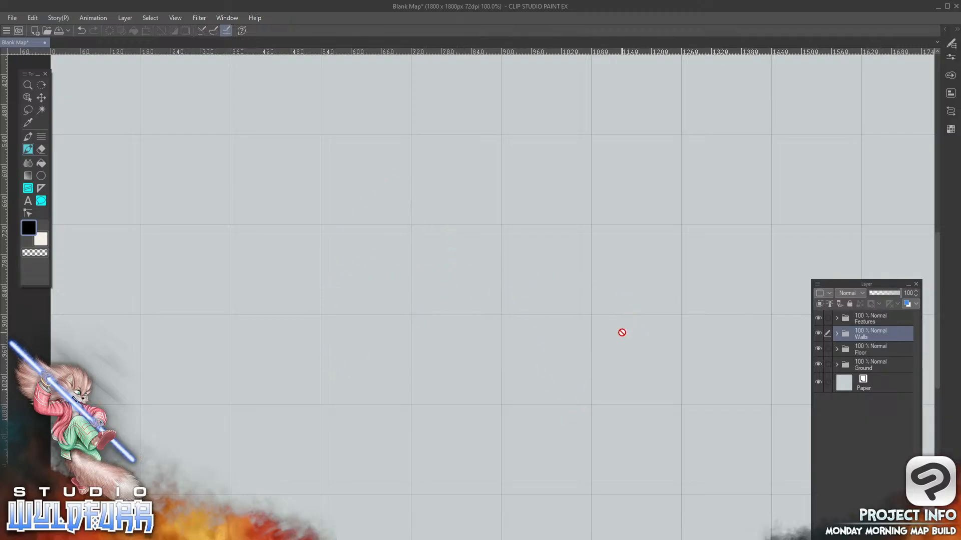
click(175, 18)
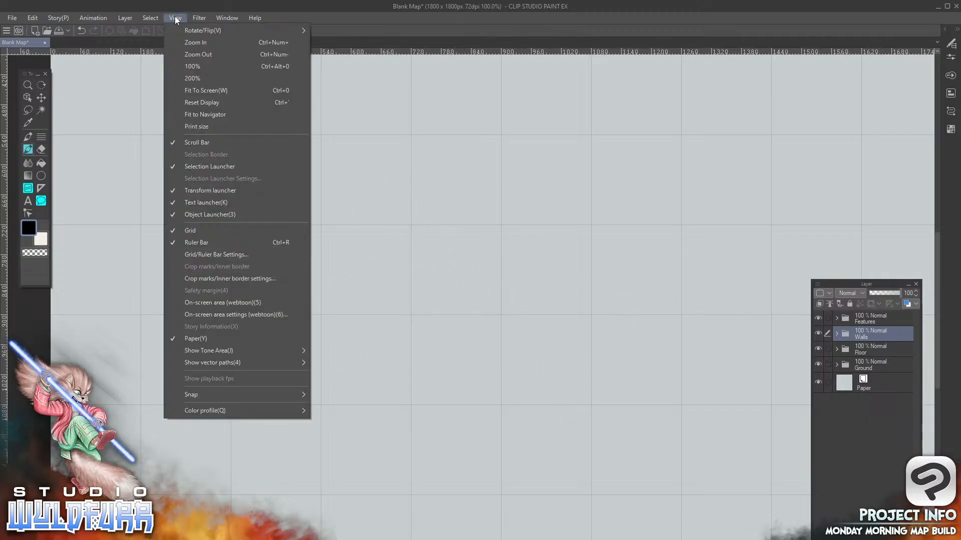
click(199, 78)
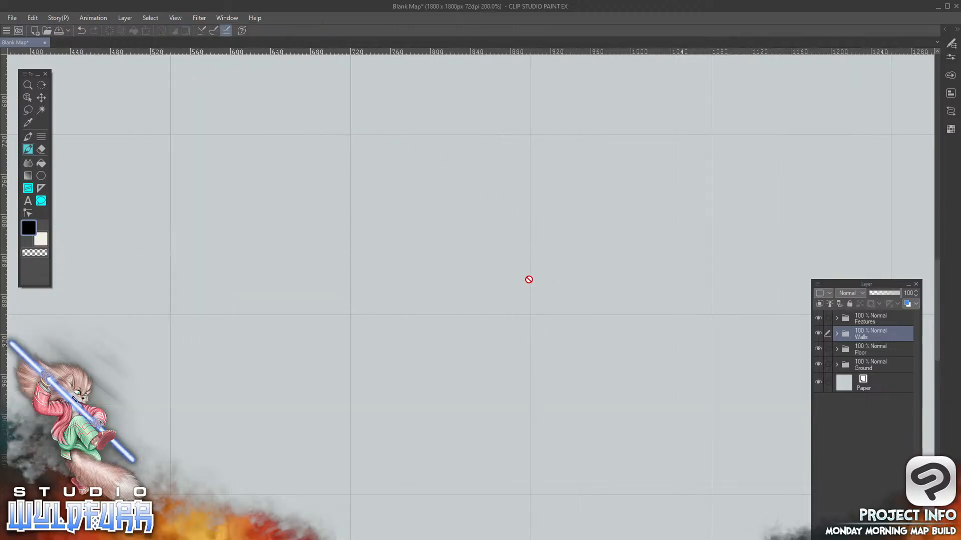
click(177, 18)
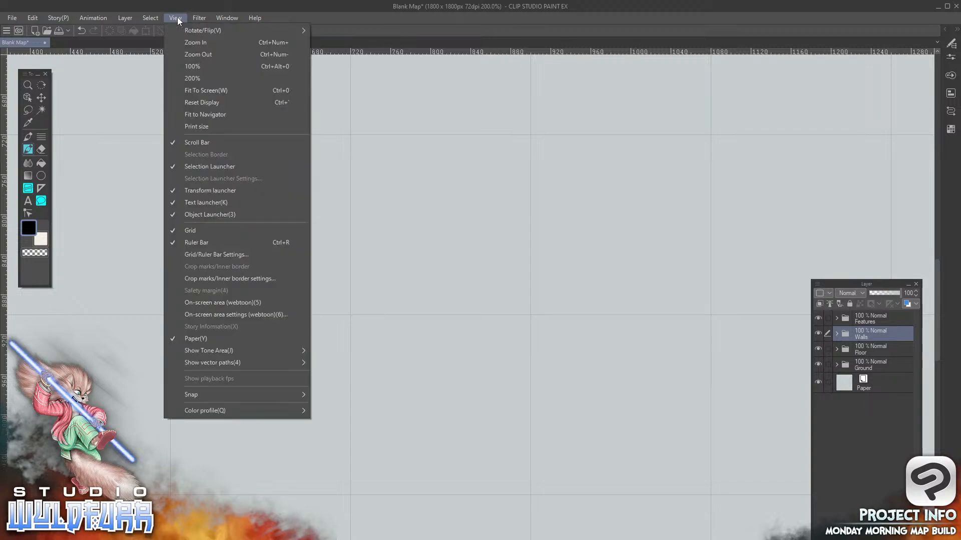
click(201, 65)
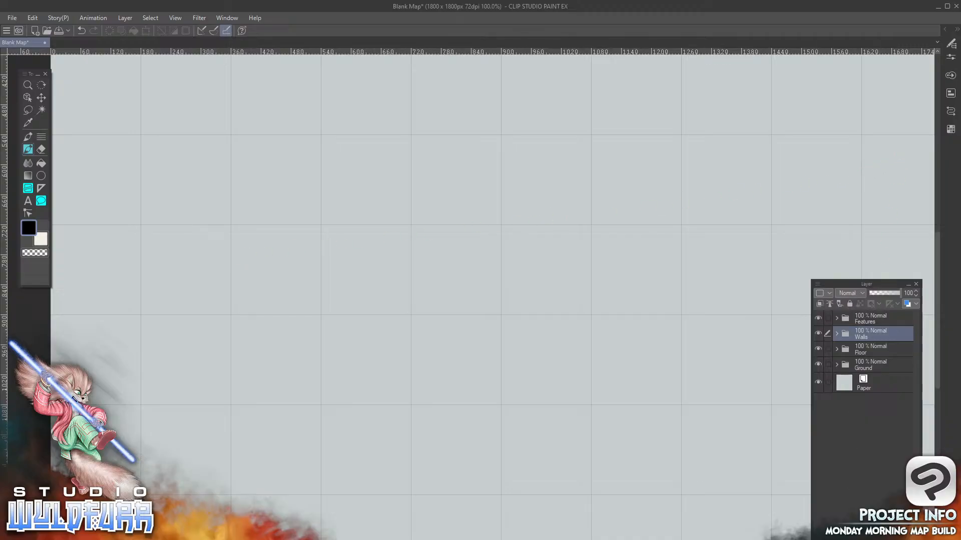
Pan across the enlarged map by scrolling, with the Hand tool, and with the brush and Move layer tools selected
drag(935, 303, 934, 248)
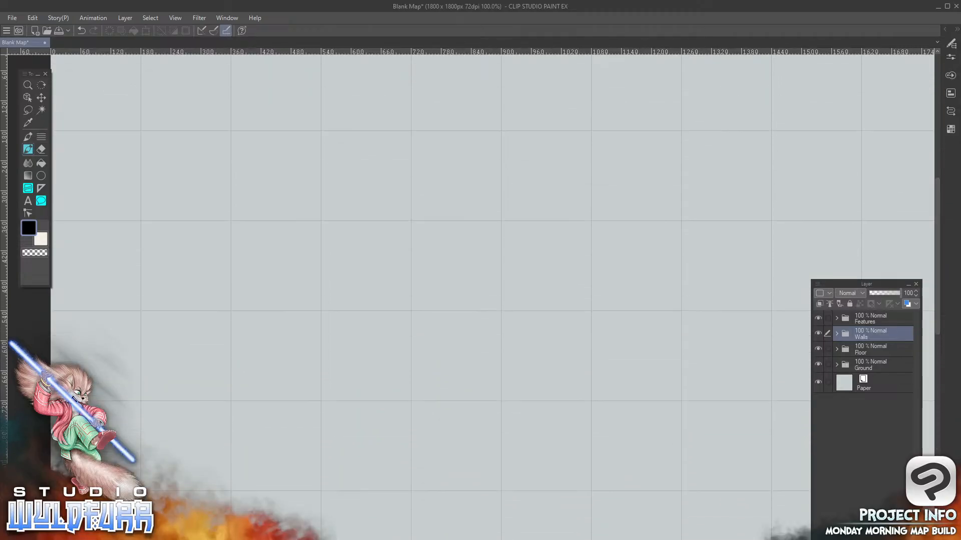
drag(458, 538, 516, 539)
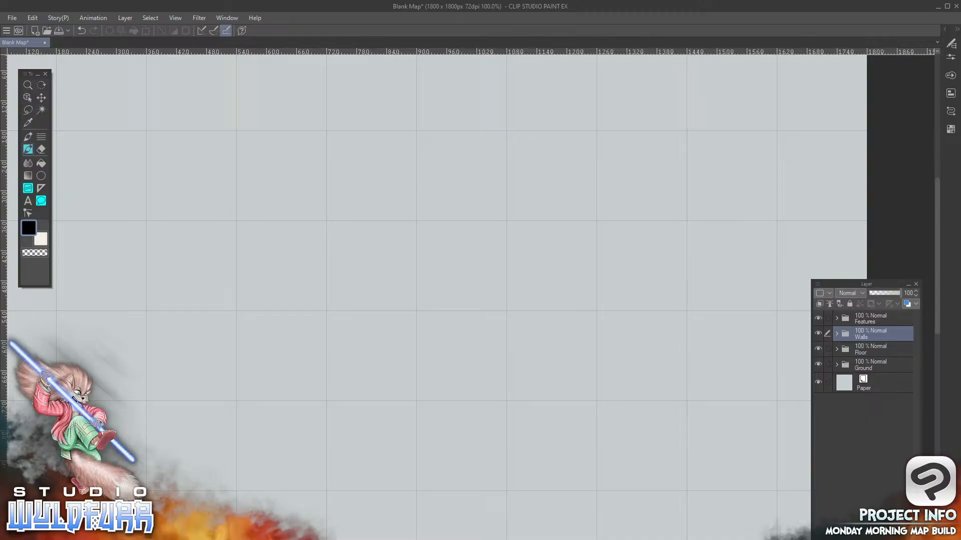
mouse_move(936, 233)
mouse_down()
mouse_move(938, 156)
mouse_move(929, 244)
mouse_up()
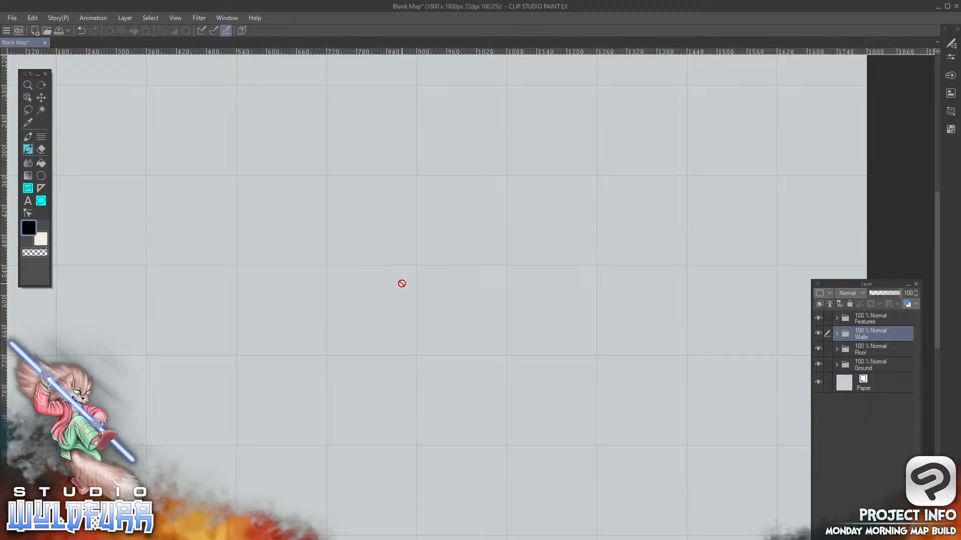
key(alt)
key(space)
click(27, 86)
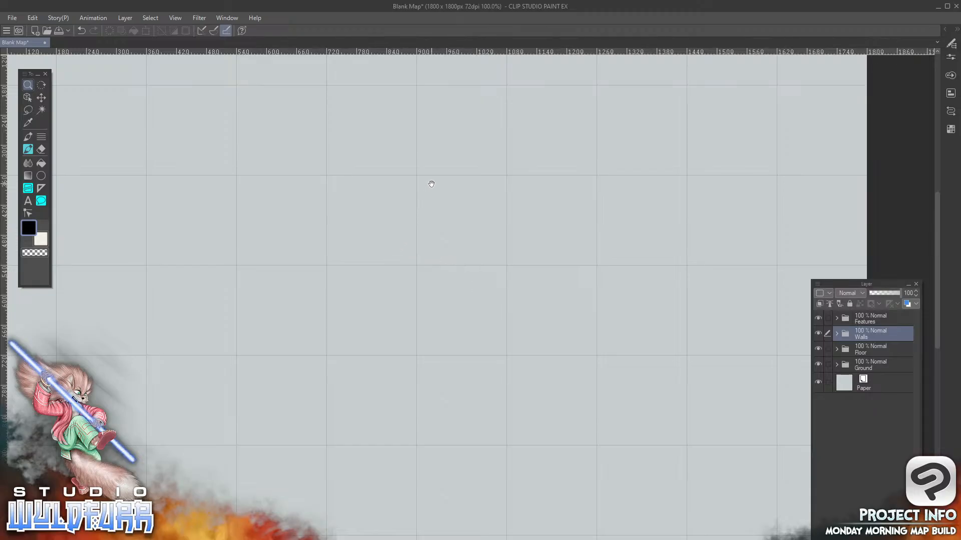
drag(379, 290, 502, 407)
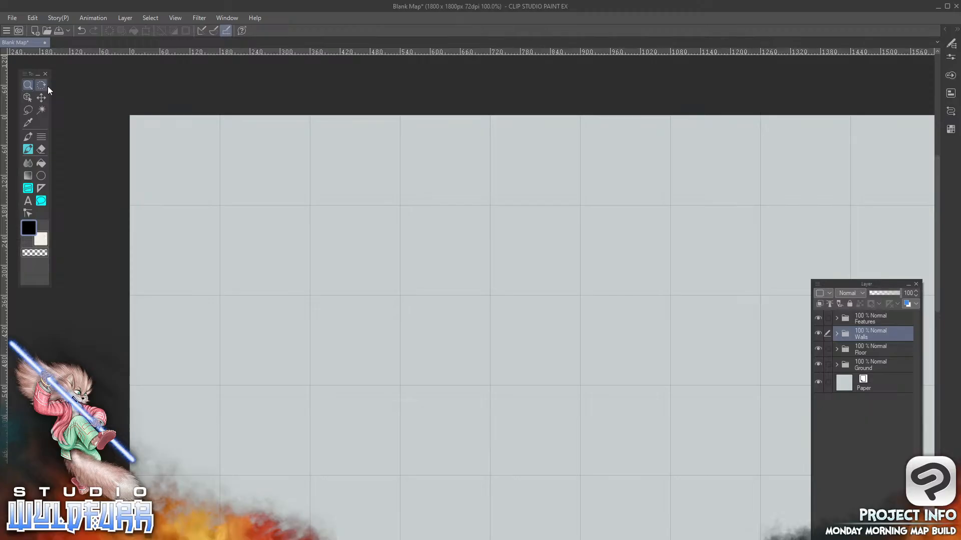
click(28, 151)
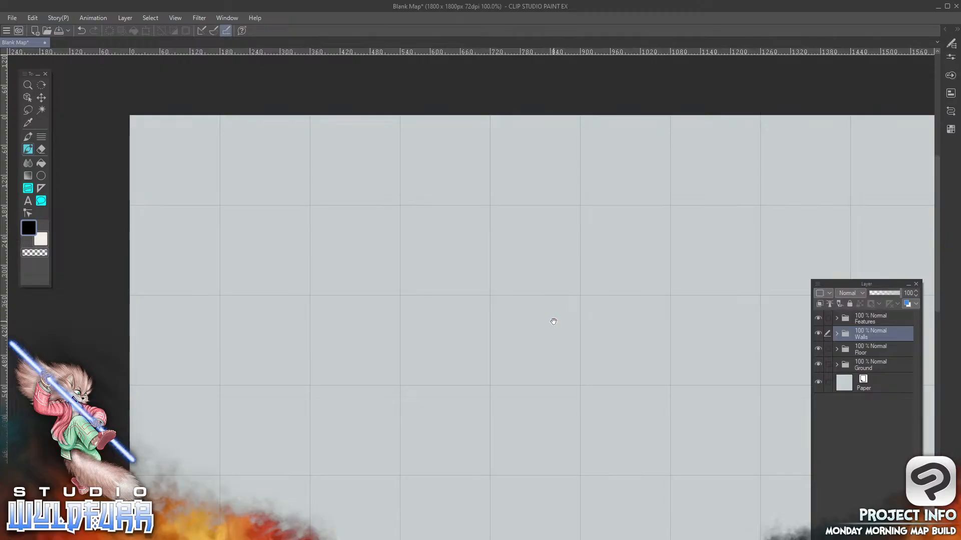
drag(551, 347, 407, 175)
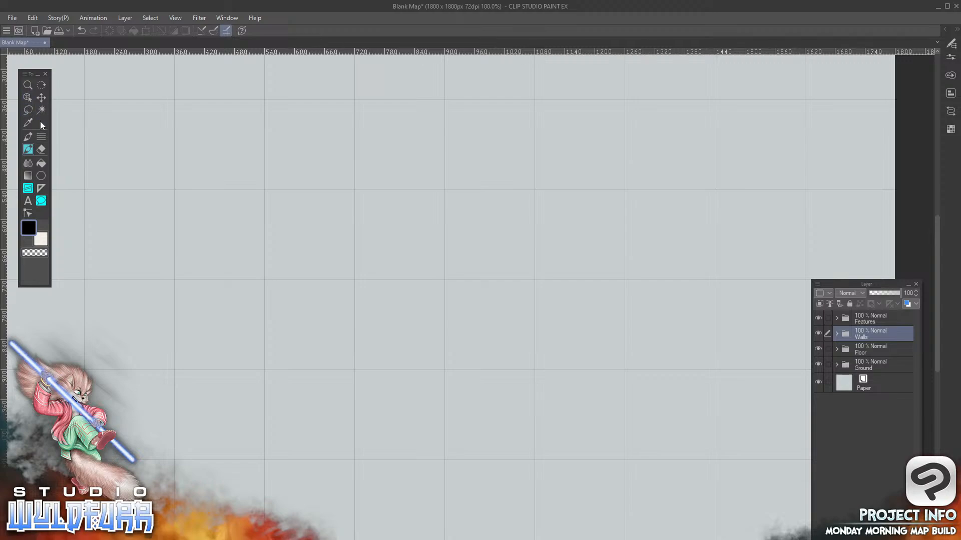
click(42, 103)
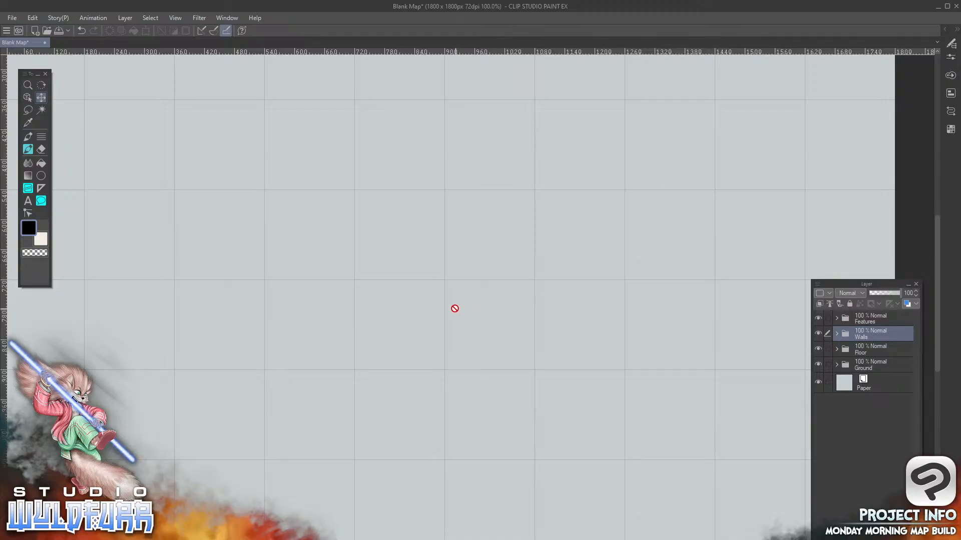
drag(448, 352, 587, 234)
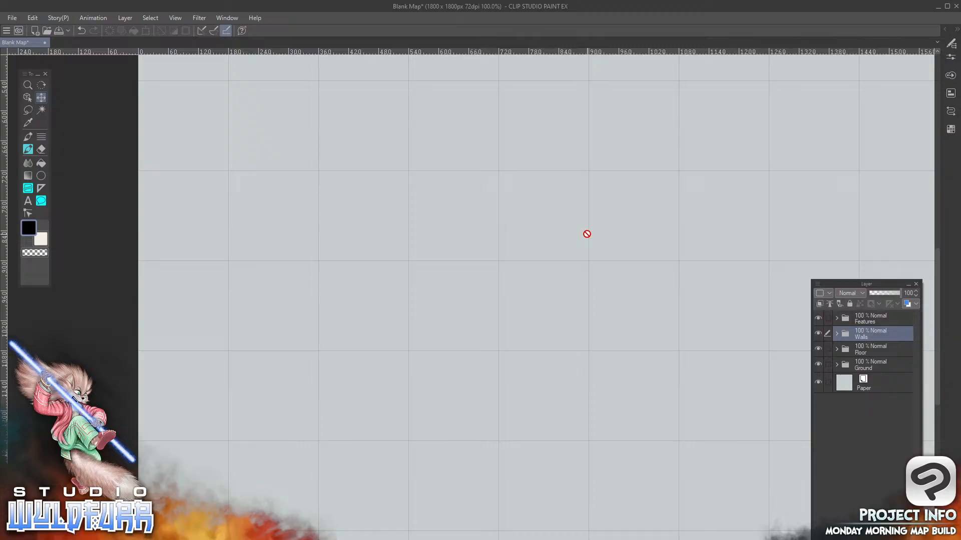
Fit the canvas to the navigator and apply Fit To Screen to show the whole map
click(176, 18)
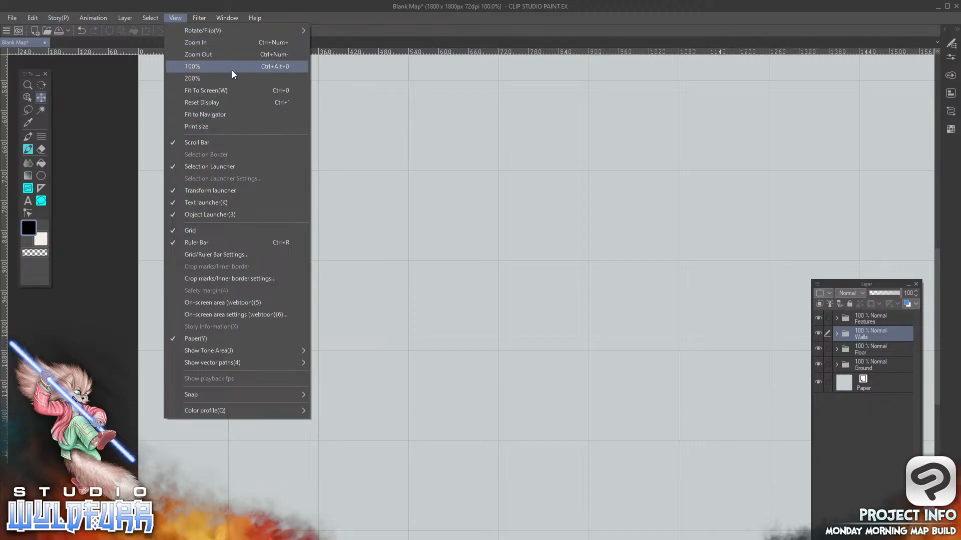
click(208, 114)
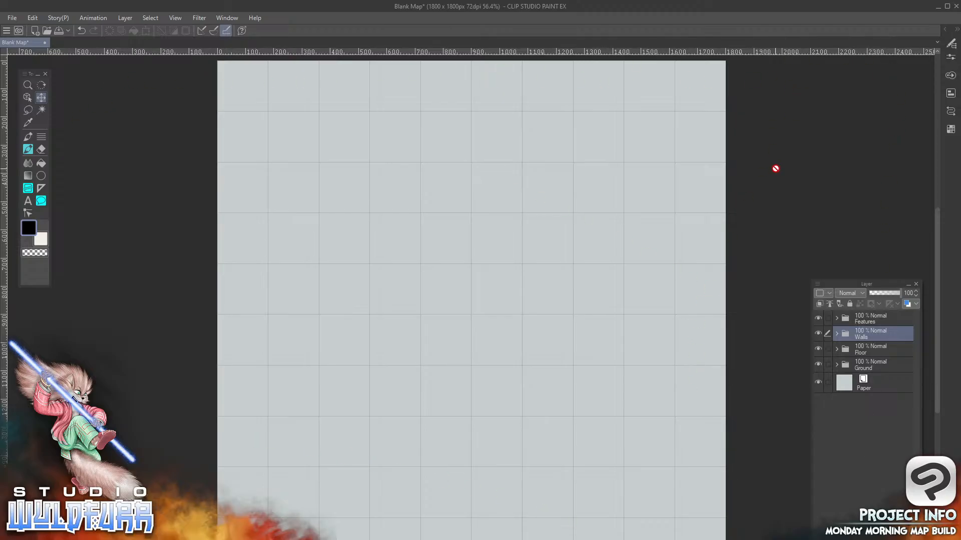
click(177, 18)
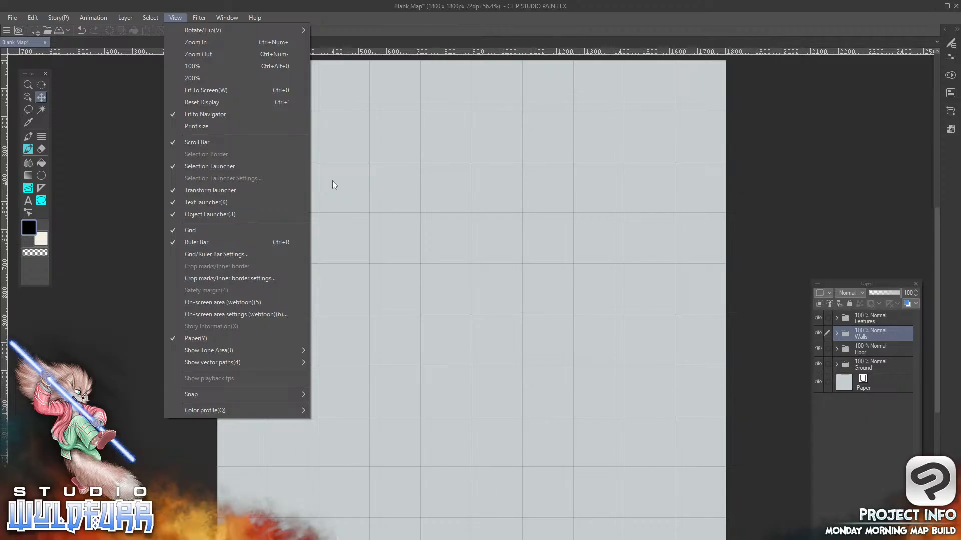
click(200, 90)
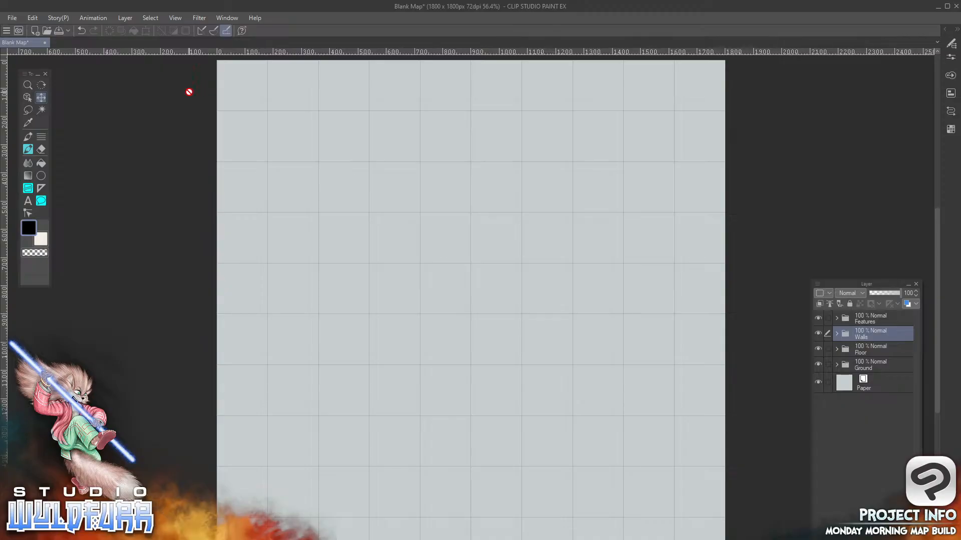
Review the Rotate/Flip options and rotate the canvas view back and forth in both directions, returning it upright
click(176, 18)
mouse_move(194, 29)
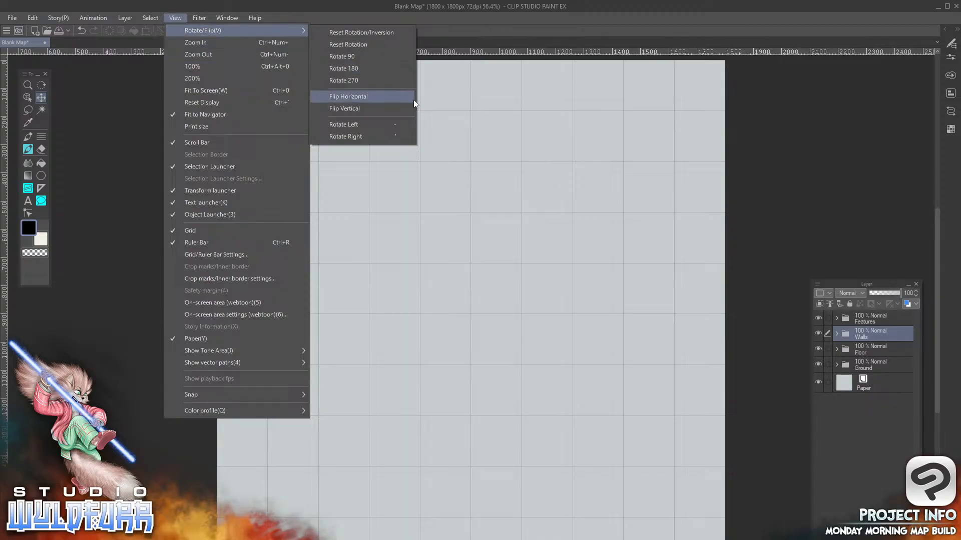
click(547, 347)
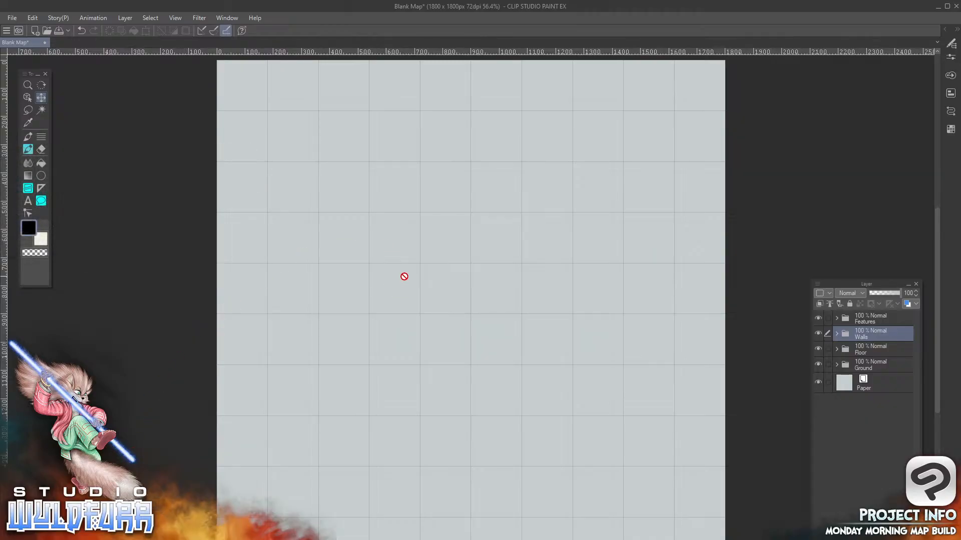
key(minus)
key(minus)
key(minus)
key(minus)
key(minus)
key(minus)
key(minus)
key(minus)
key(minus)
key(minus)
key(minus)
key(minus)
key(minus)
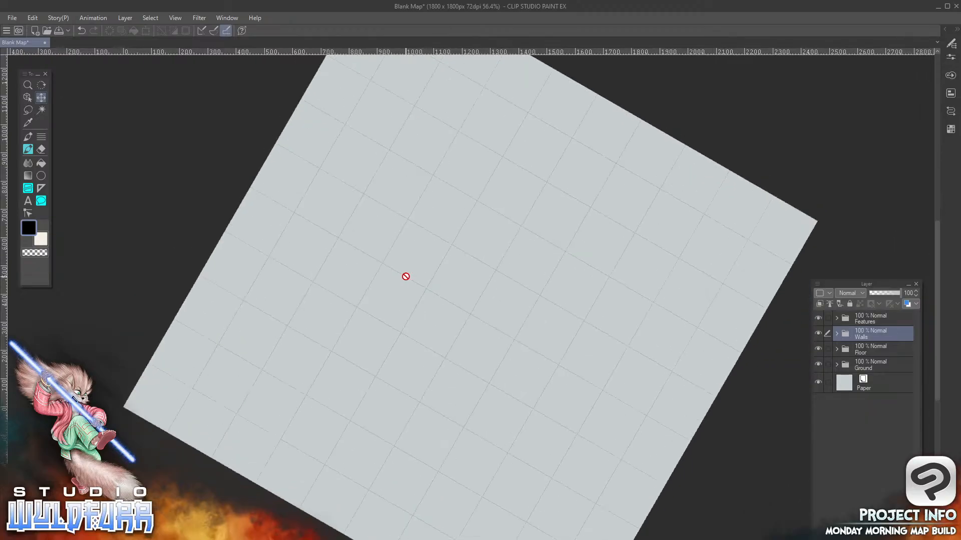
key(asciicircum)
key(asciicircum)
key(asciicircum)
key(asciicircum)
key(asciicircum)
key(asciicircum)
key(asciicircum)
key(asciicircum)
key(asciicircum)
key(asciicircum)
key(asciicircum)
key(asciicircum)
key(asciicircum)
key(asciicircum)
key(asciicircum)
key(asciicircum)
key(asciicircum)
key(asciicircum)
key(asciicircum)
key(asciicircum)
key(minus)
key(minus)
key(minus)
key(minus)
key(minus)
key(minus)
key(minus)
key(minus)
key(minus)
key(minus)
key(minus)
key(minus)
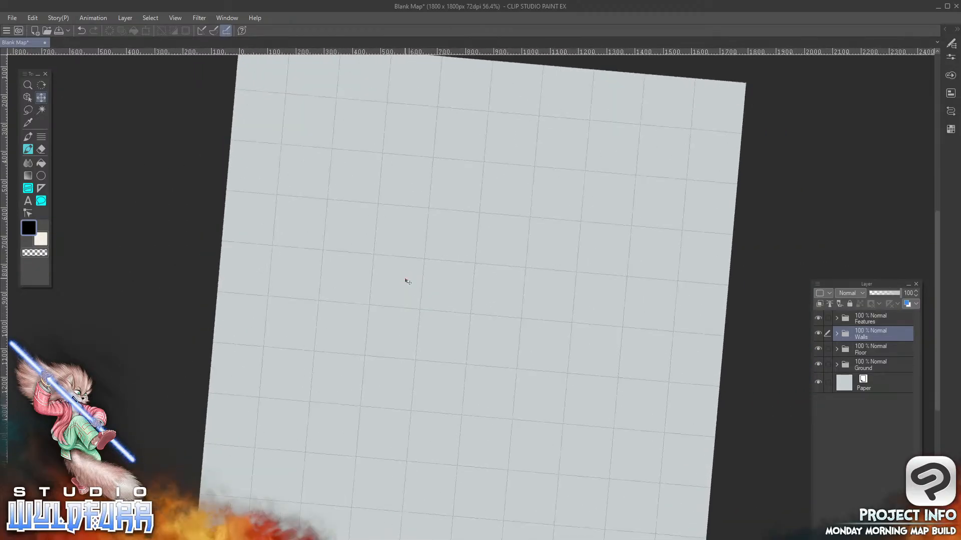
key(minus)
key(minus)
key(minus)
key(minus)
key(asciicircum)
key(asciicircum)
key(asciicircum)
key(asciicircum)
key(asciicircum)
key(asciicircum)
key(asciicircum)
key(asciicircum)
key(asciicircum)
key(asciicircum)
key(asciicircum)
key(asciicircum)
key(asciicircum)
key(asciicircum)
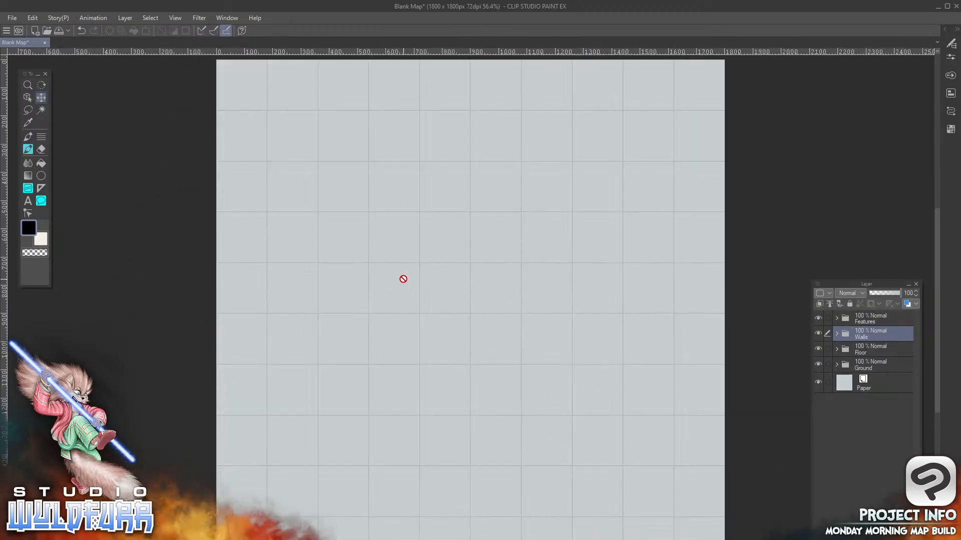
key(minus)
key(minus)
key(minus)
key(minus)
key(minus)
key(minus)
key(minus)
key(minus)
key(minus)
key(asciicircum)
key(asciicircum)
key(asciicircum)
key(asciicircum)
key(asciicircum)
Add a new raster layer above the Walls folder and sketch a bundle of overlapping curved brush strokes near the canvas centre
key(ctrl+shift+n)
click(29, 153)
mouse_move(500, 198)
mouse_down()
mouse_move(429, 231)
mouse_move(386, 393)
mouse_move(395, 411)
mouse_move(393, 340)
mouse_up()
drag(565, 186, 378, 424)
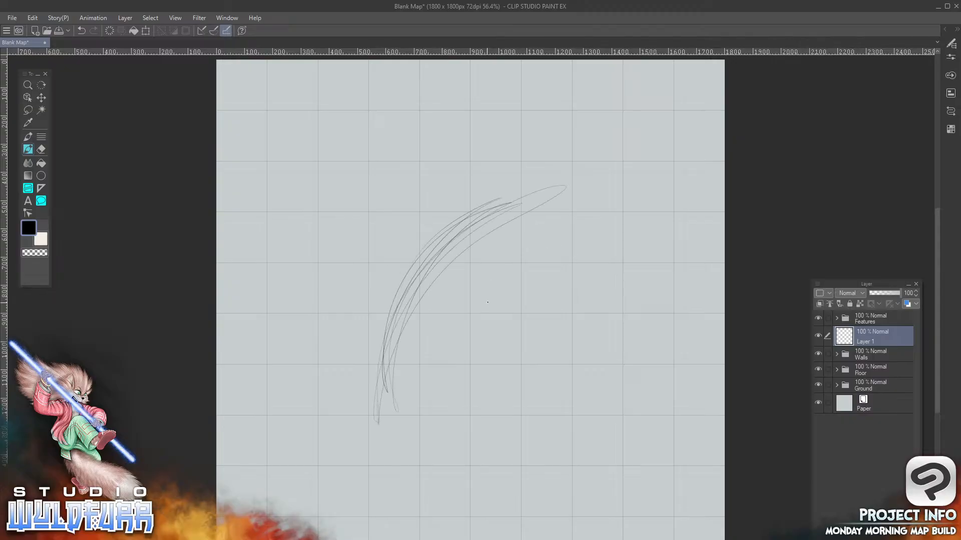
Rotate the canvas view between brush strokes and extend the sketched curve with overlapping arcs into a rough circle
key(minus)
key(minus)
key(minus)
key(minus)
key(minus)
key(minus)
key(minus)
key(minus)
key(minus)
key(minus)
key(minus)
key(minus)
key(minus)
key(minus)
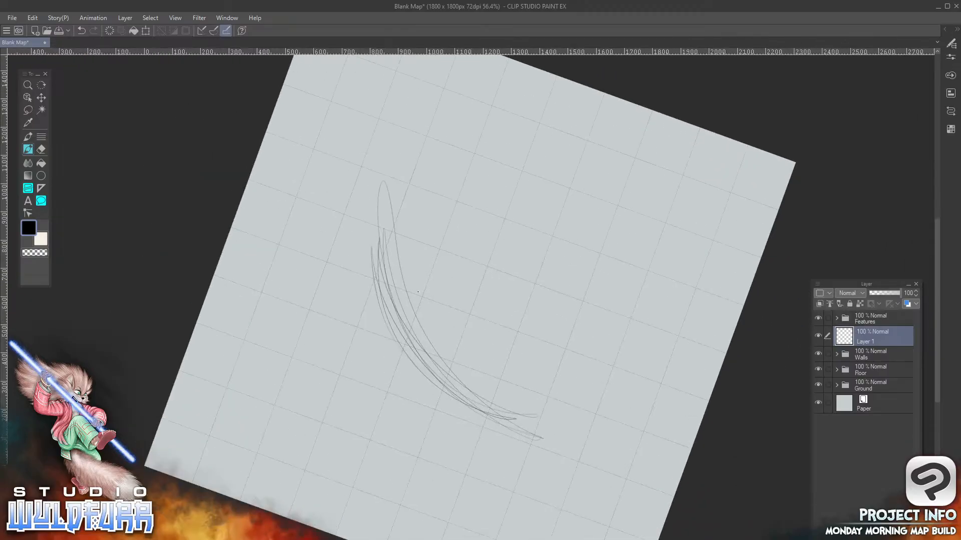
drag(452, 178, 466, 174)
mouse_move(408, 247)
mouse_down()
mouse_move(509, 147)
mouse_move(547, 141)
mouse_up()
mouse_move(454, 186)
mouse_down()
mouse_move(516, 161)
mouse_move(506, 147)
mouse_up()
key(minus)
key(minus)
key(minus)
key(minus)
key(minus)
key(minus)
key(minus)
key(minus)
key(minus)
key(minus)
key(minus)
mouse_move(470, 153)
mouse_down()
mouse_move(545, 165)
mouse_move(566, 190)
mouse_up()
key(minus)
key(minus)
key(minus)
key(minus)
key(minus)
drag(503, 170, 551, 210)
key(minus)
key(minus)
key(minus)
mouse_move(510, 171)
mouse_down()
mouse_move(492, 371)
mouse_move(330, 243)
mouse_up()
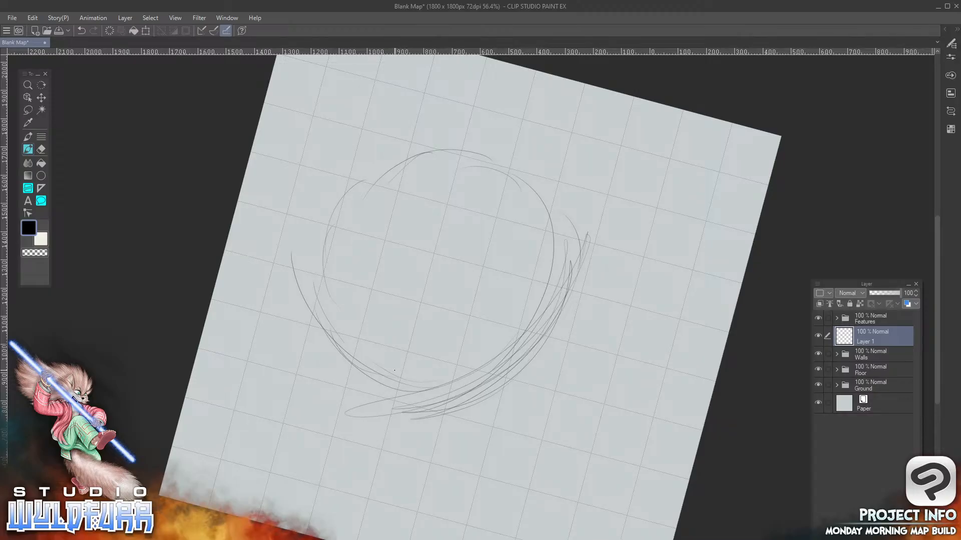
Reset the canvas view's rotation and inversion so the grid stands upright
click(178, 17)
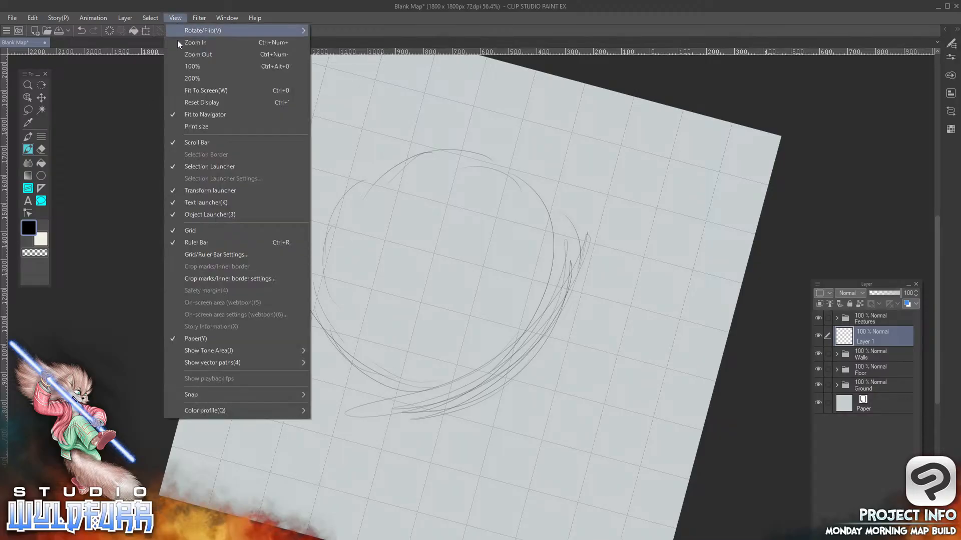
mouse_move(213, 32)
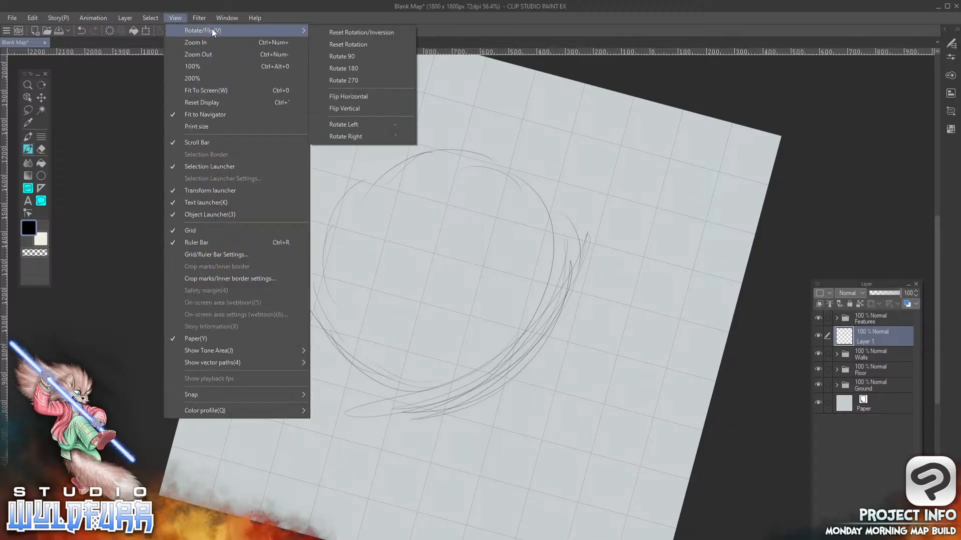
click(382, 32)
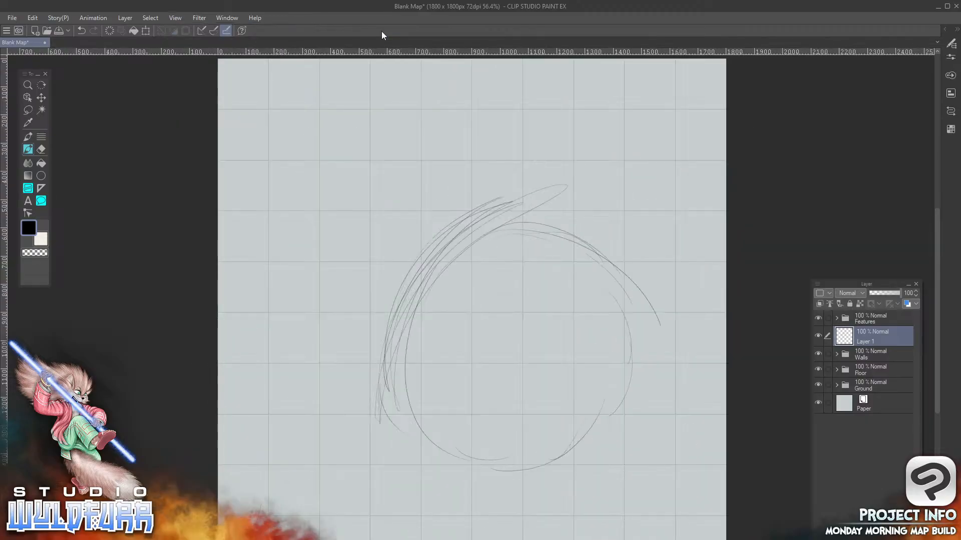
Use the Zoom tool to magnify the sketch to 100% and zoom back out to 25%
click(28, 85)
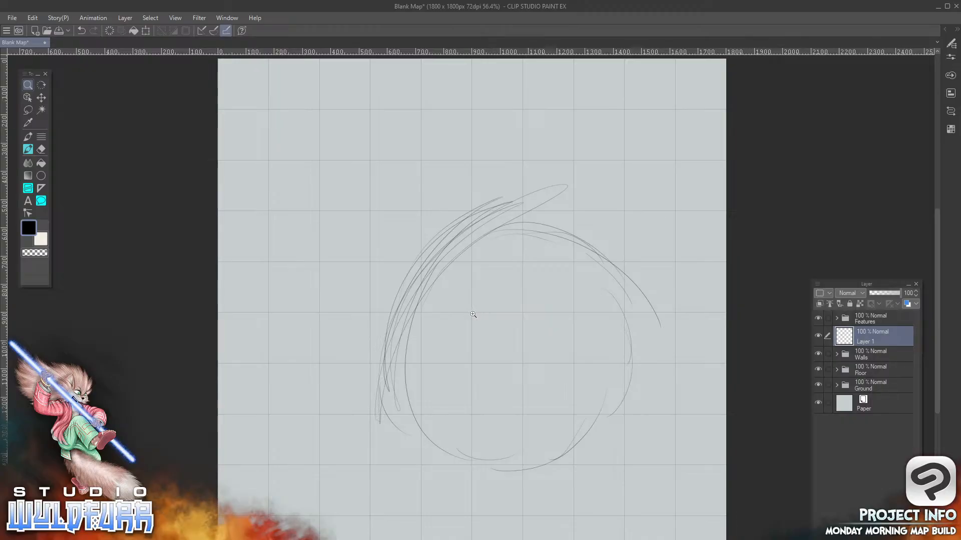
click(472, 316)
click(470, 318)
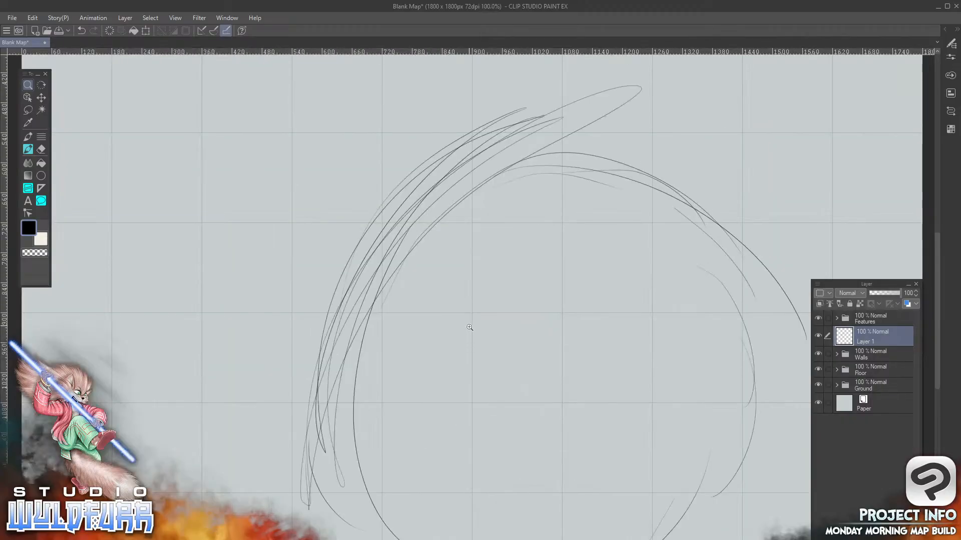
key(alt)
alt+click(473, 314)
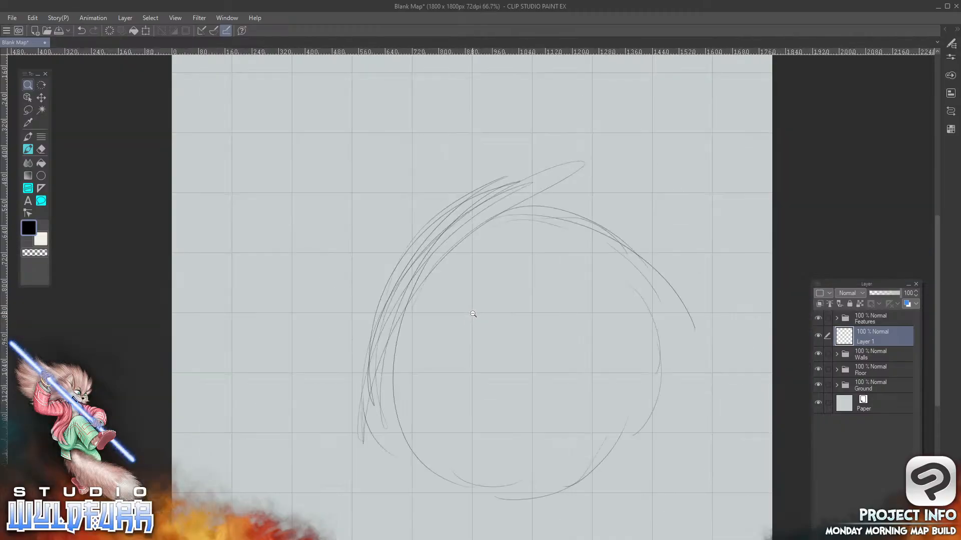
alt+click(473, 314)
alt+click(473, 314)
alt+click(473, 316)
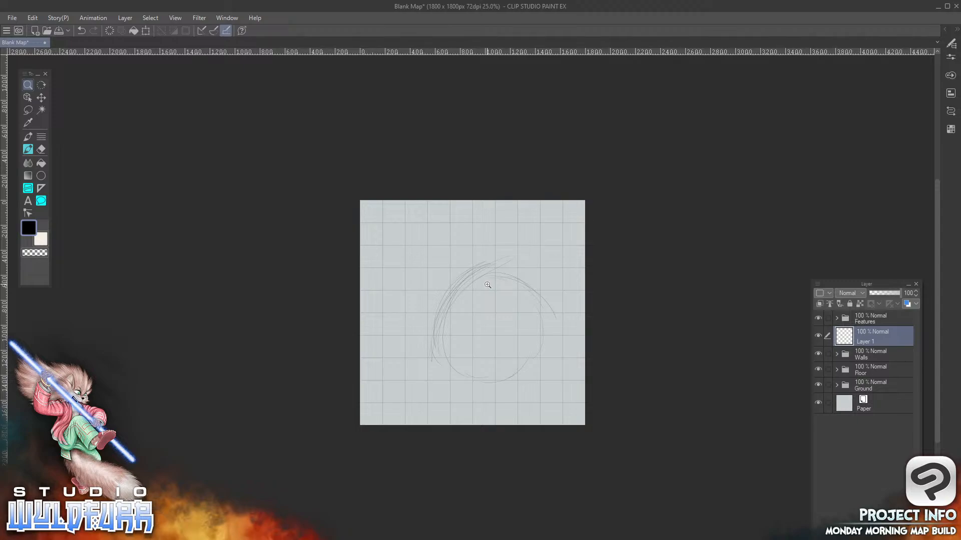
Tilt the canvas view slightly with the Rotate tool, straighten it and apply Reset Rotation/Inversion
click(41, 84)
mouse_move(471, 246)
mouse_down()
mouse_move(506, 255)
mouse_move(536, 290)
mouse_move(394, 236)
mouse_move(532, 272)
mouse_move(366, 240)
mouse_move(528, 268)
mouse_move(426, 217)
mouse_move(466, 246)
mouse_up()
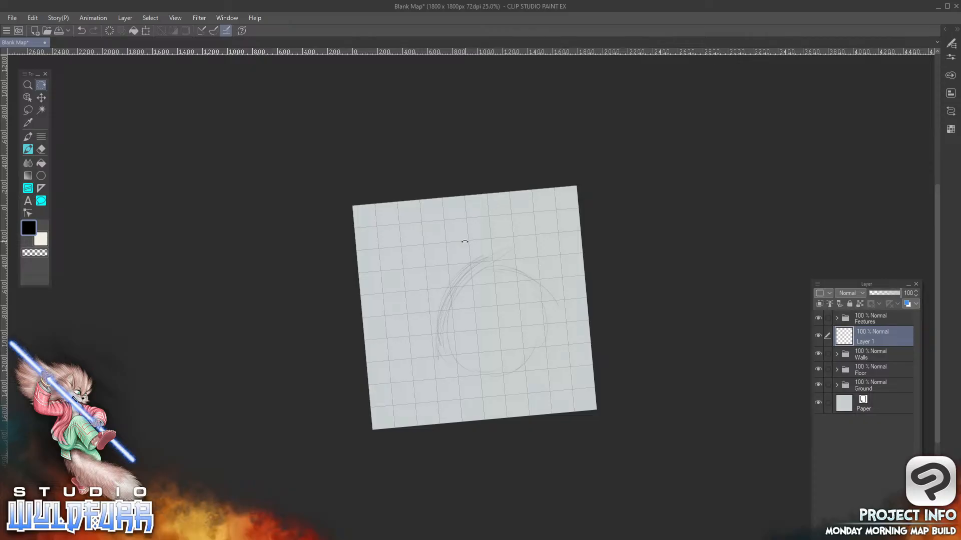
double_click(41, 85)
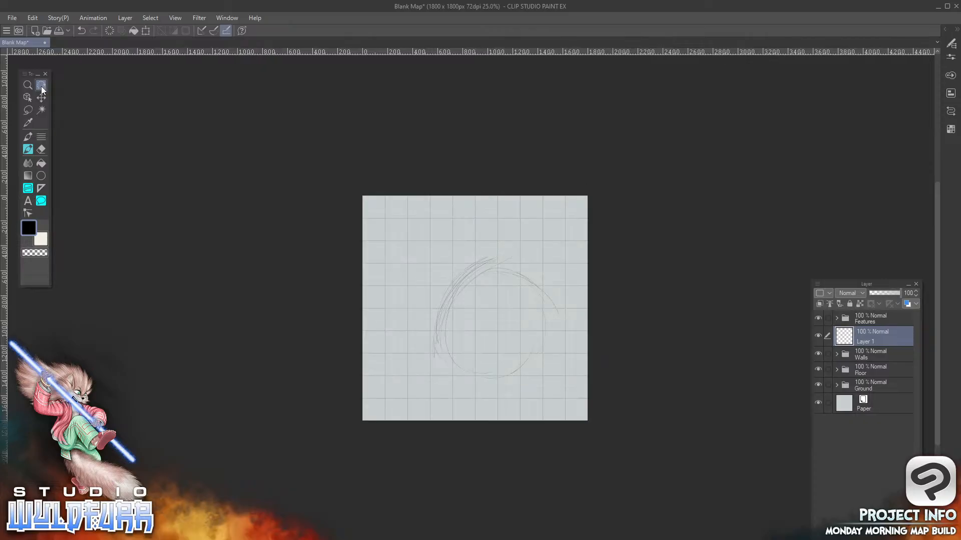
click(176, 17)
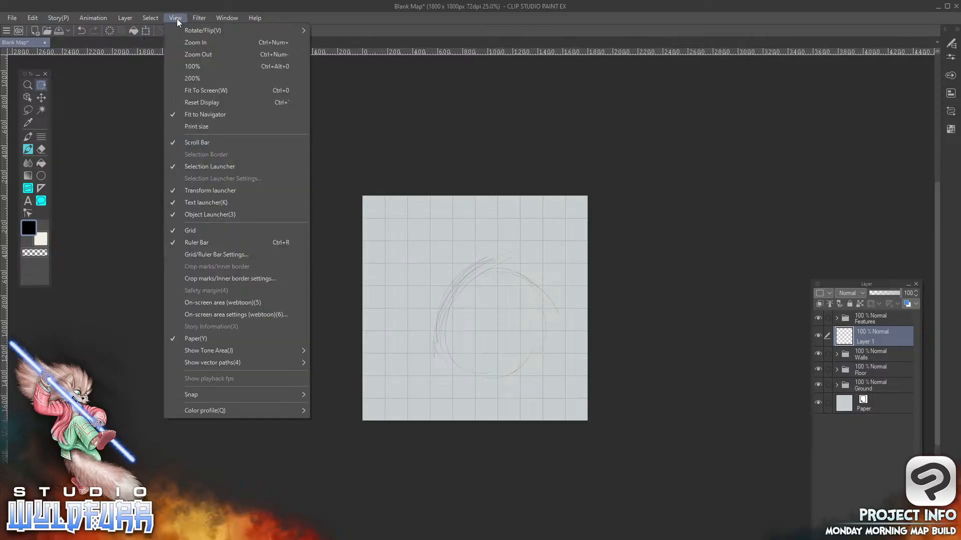
mouse_move(200, 32)
click(354, 33)
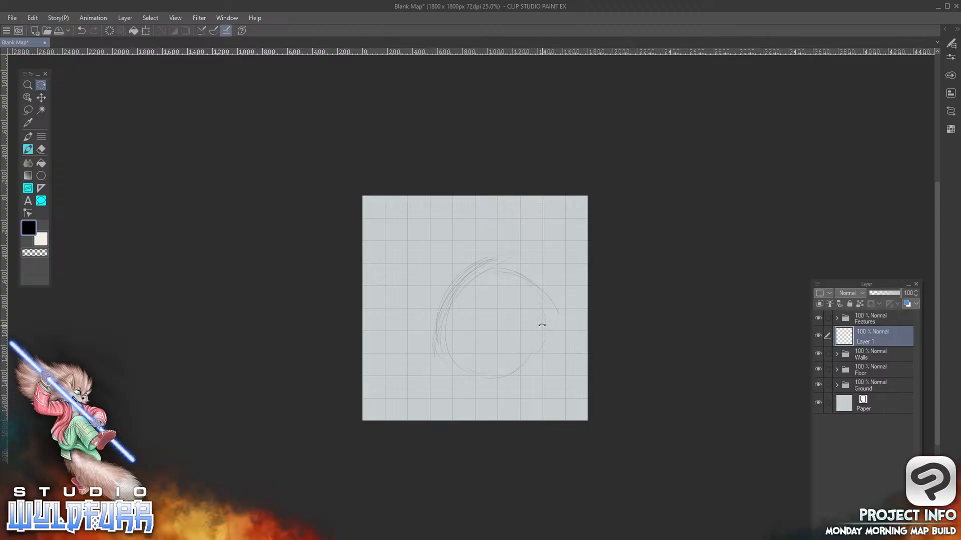
Display the map at 100% and with Fit To Screen, and delete the sketch layer above the Walls folder
click(175, 19)
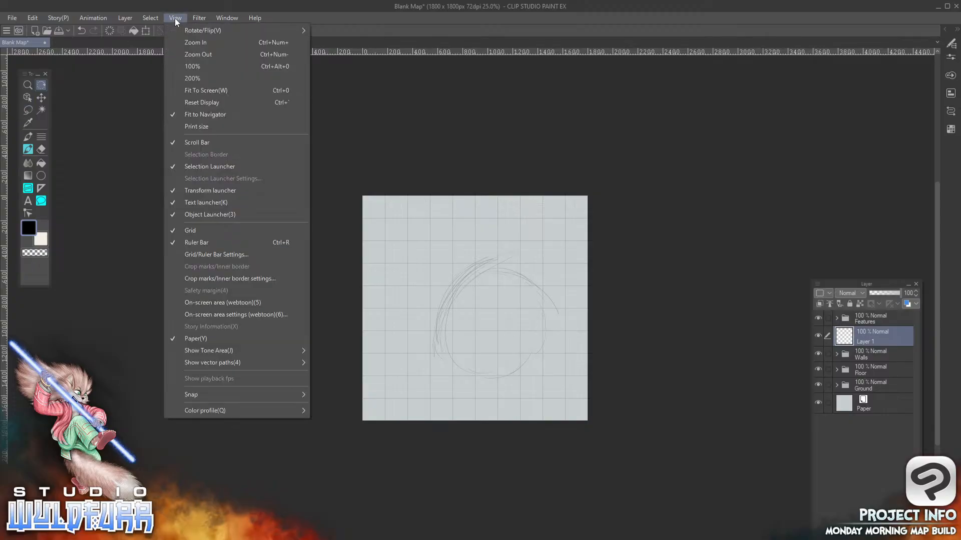
click(200, 65)
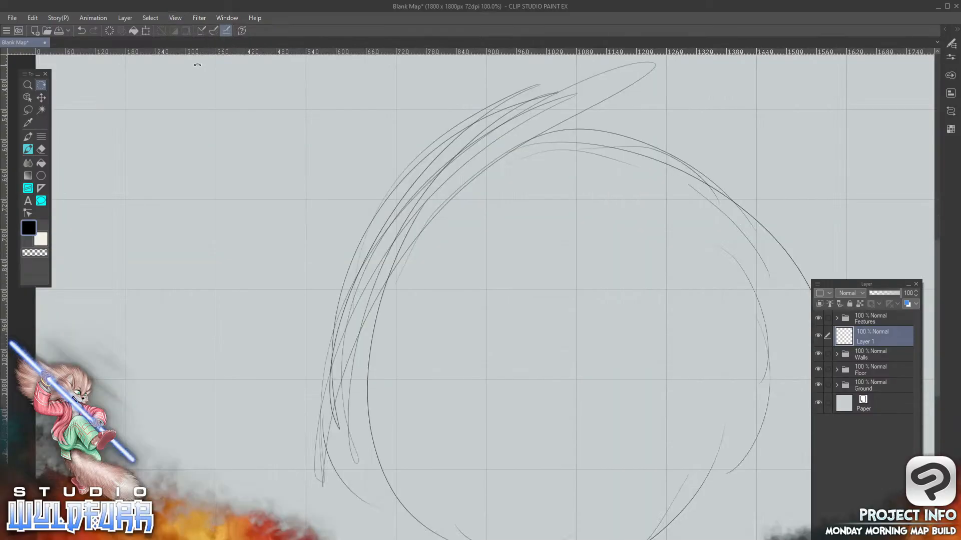
click(175, 18)
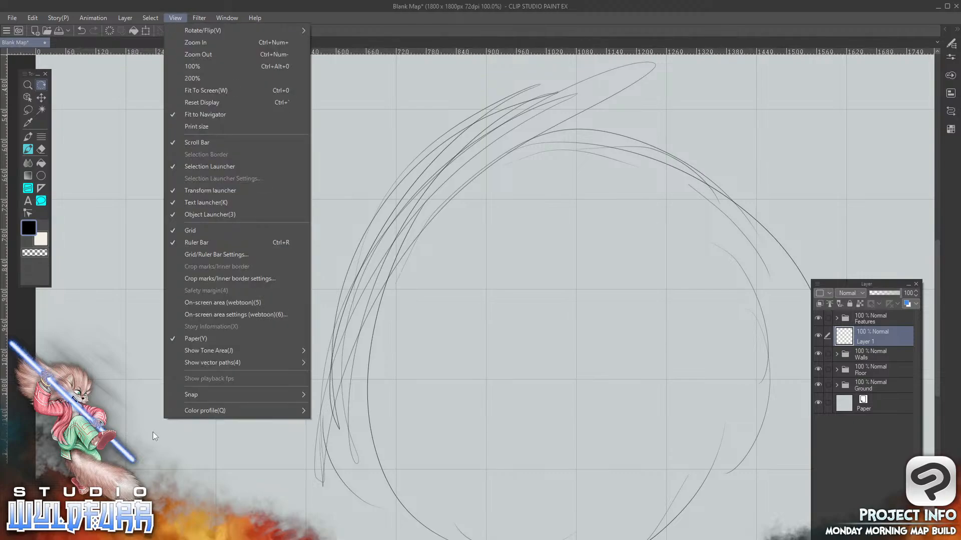
click(213, 90)
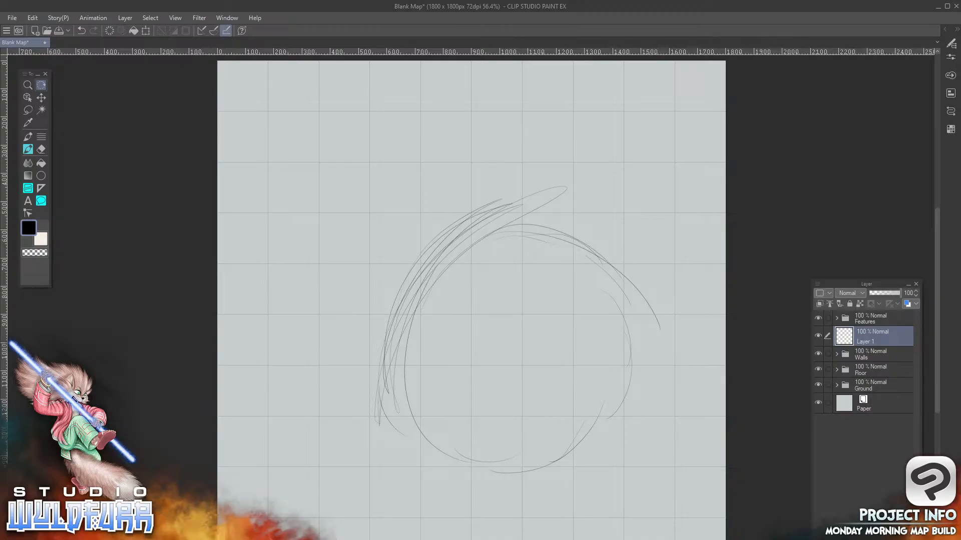
key(Delete)
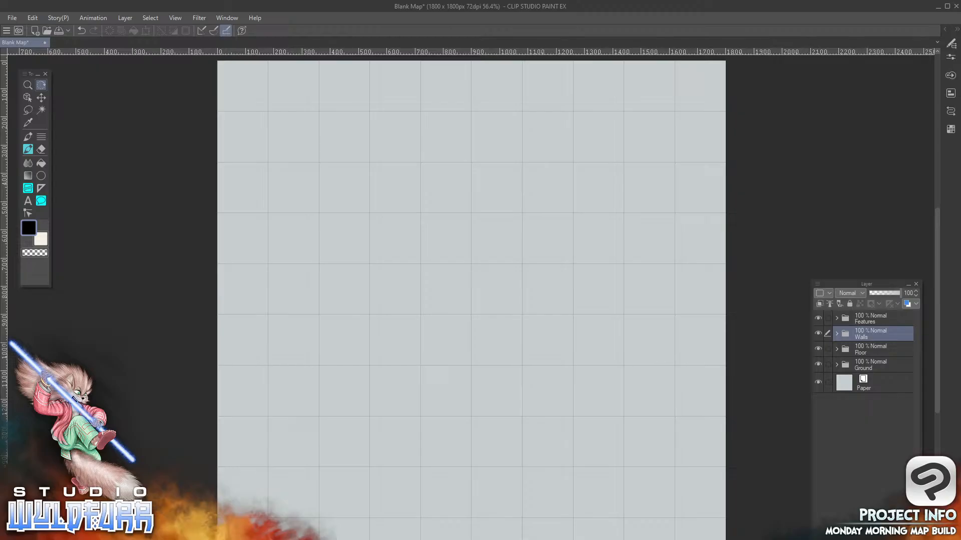
Switch to File Explorer and view the Stone Walls A tiles in a maximized window, restoring it to its smaller size
key(alt+Tab)
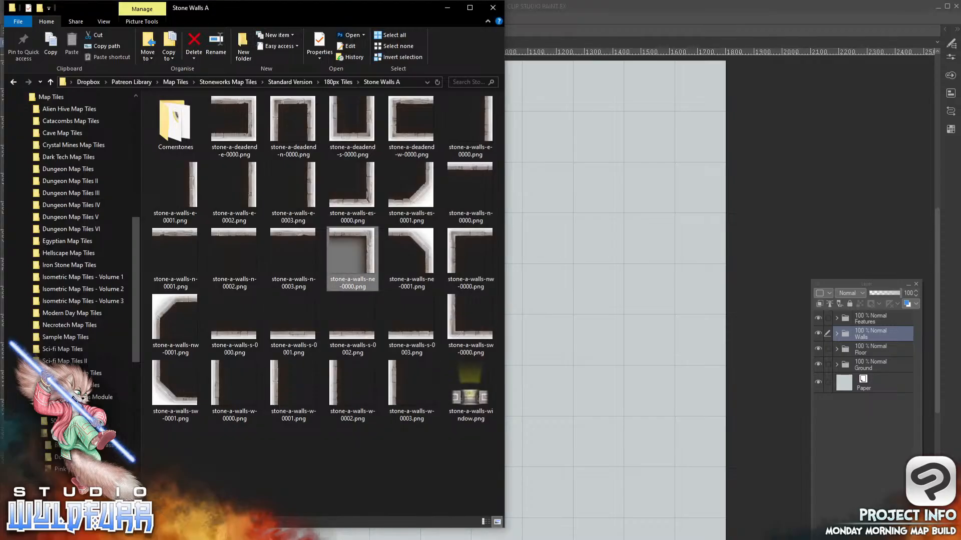
drag(367, 8, 378, 21)
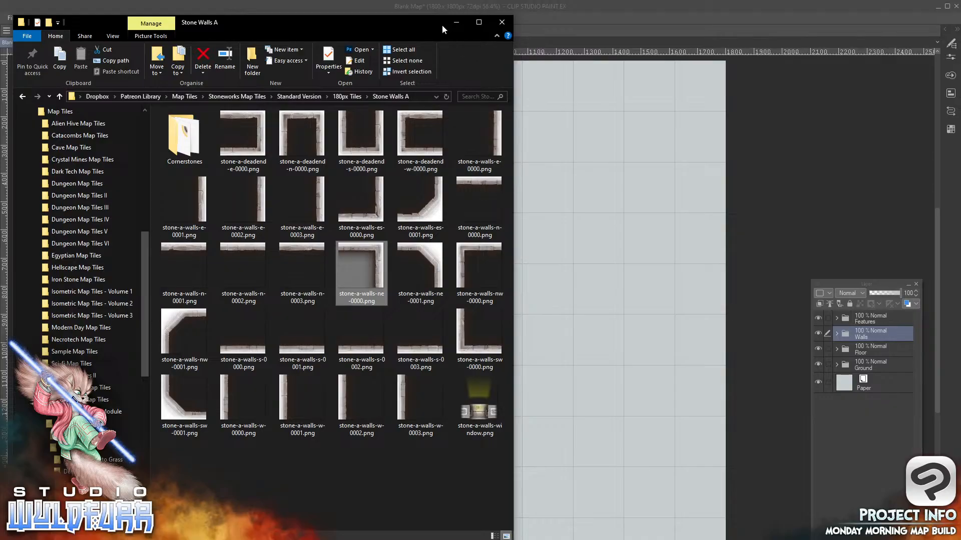
drag(439, 20, 467, 14)
double_click(465, 14)
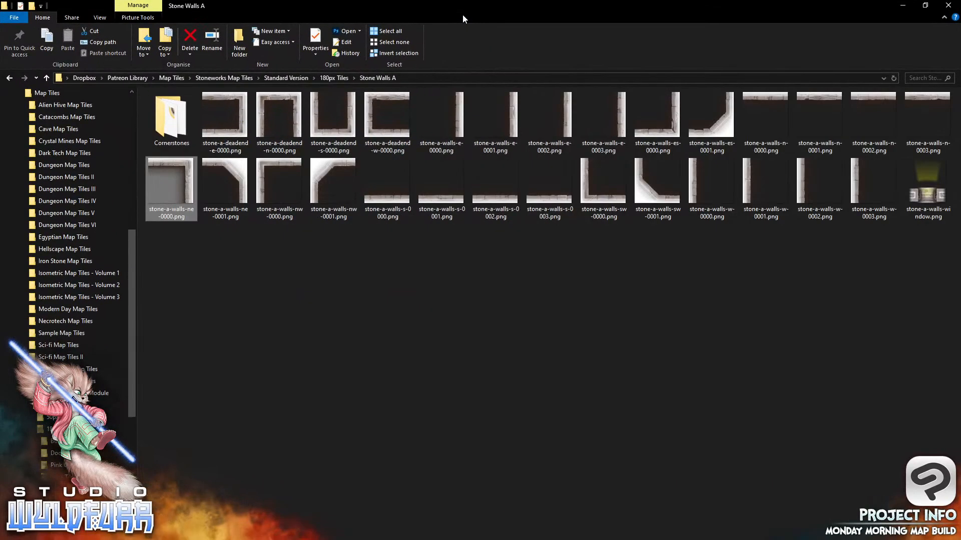
click(925, 5)
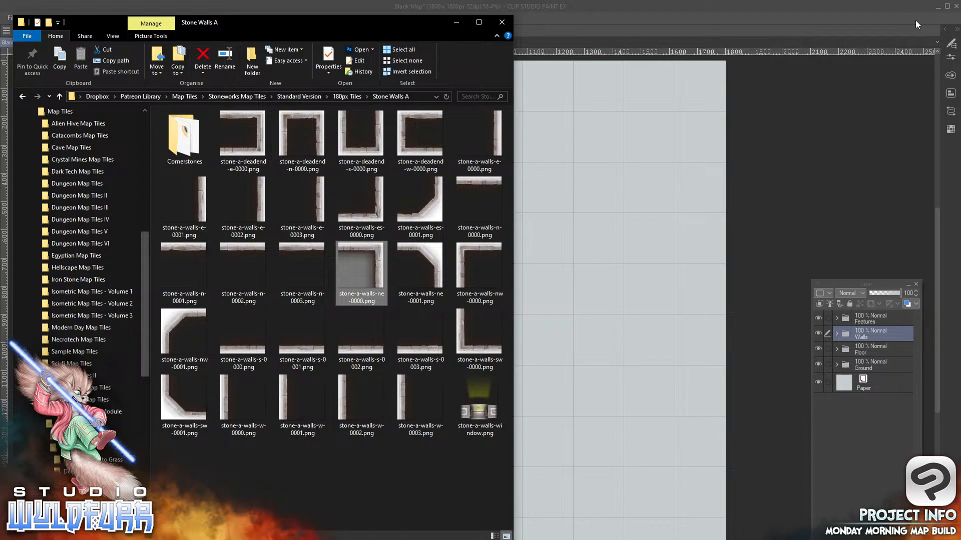
Hide the navigation pane in File Explorer and narrow the window so the map canvas shows beside the wall tiles
click(114, 36)
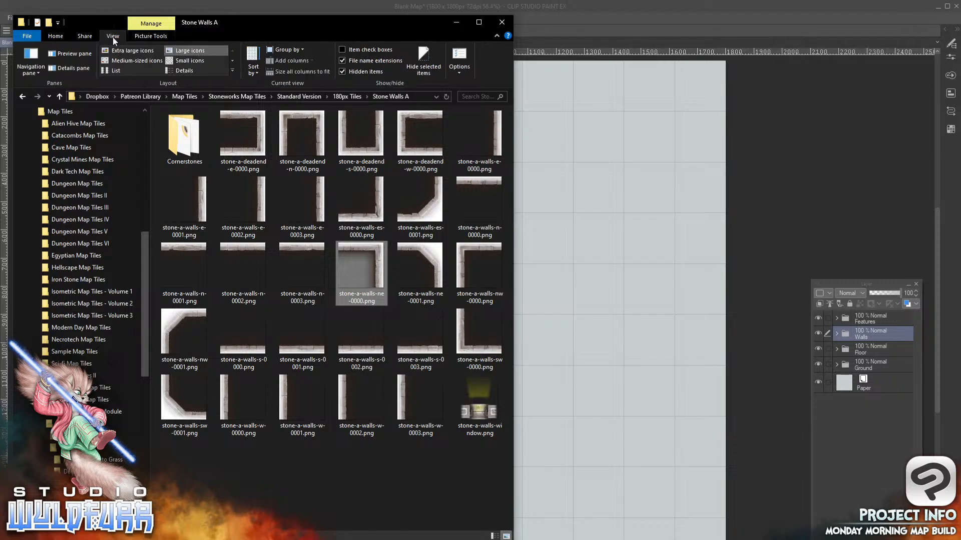
click(37, 70)
click(39, 84)
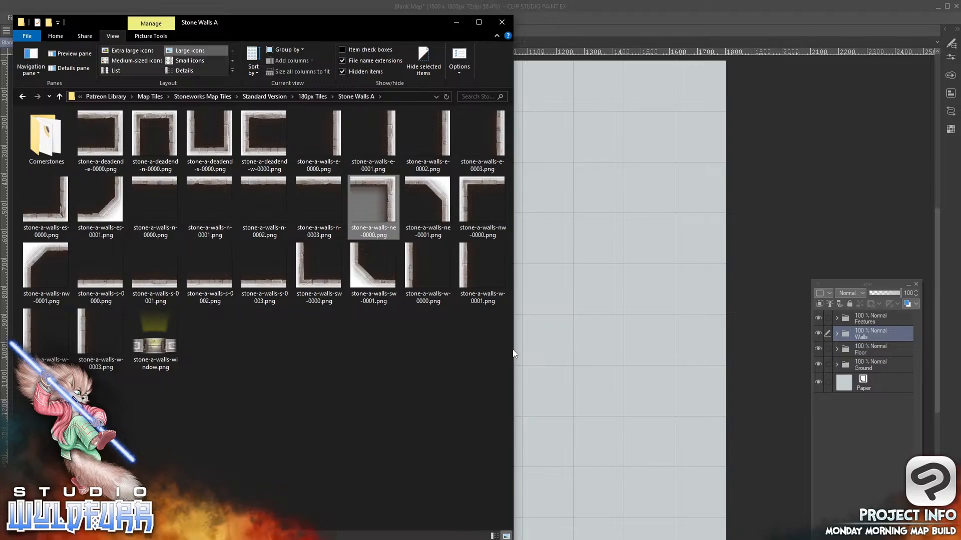
drag(512, 347, 305, 362)
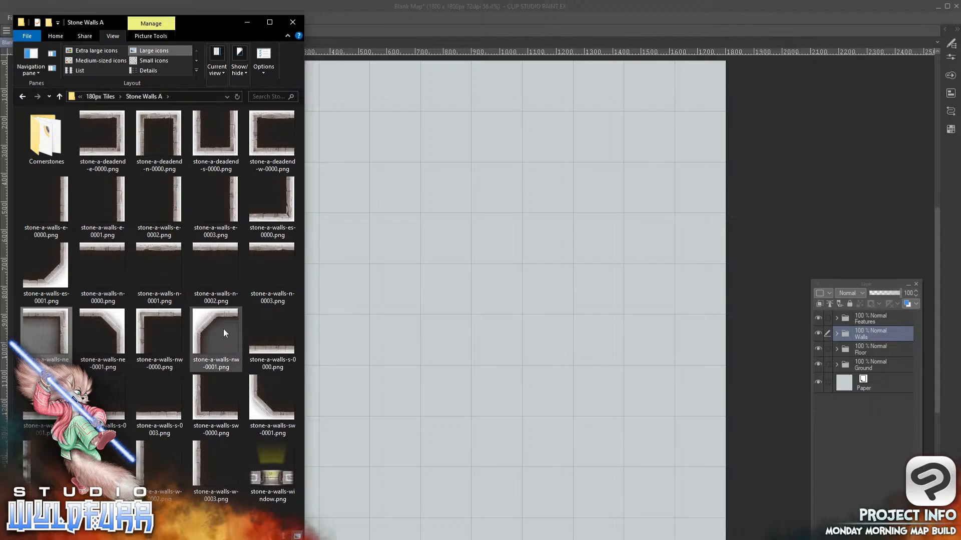
mouse_move(215, 20)
mouse_down()
mouse_move(211, 6)
mouse_move(218, 19)
mouse_up()
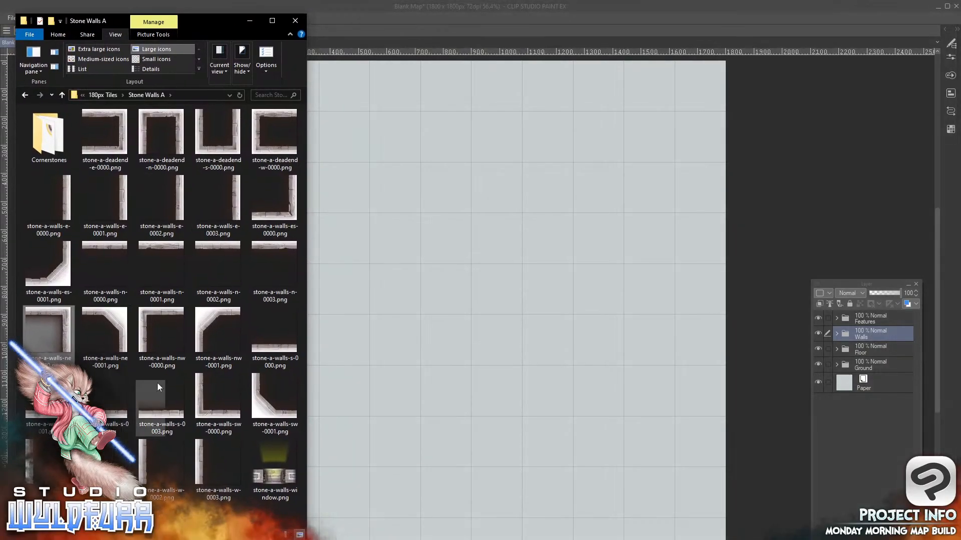
Open stone-a-deadend-e-0000.png as a separate document in Clip Studio Paint, switch between it and Blank Map, and close the tile document
click(103, 139)
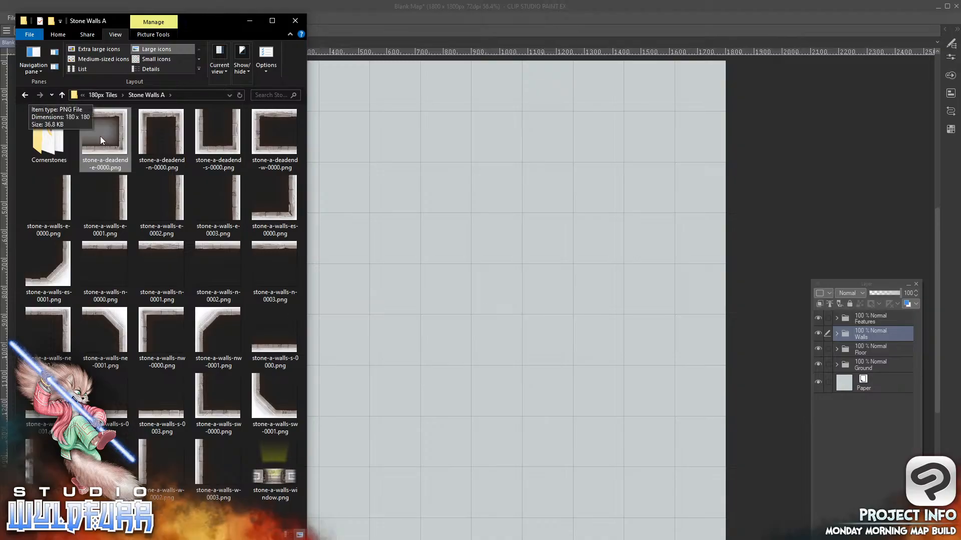
drag(100, 137, 471, 311)
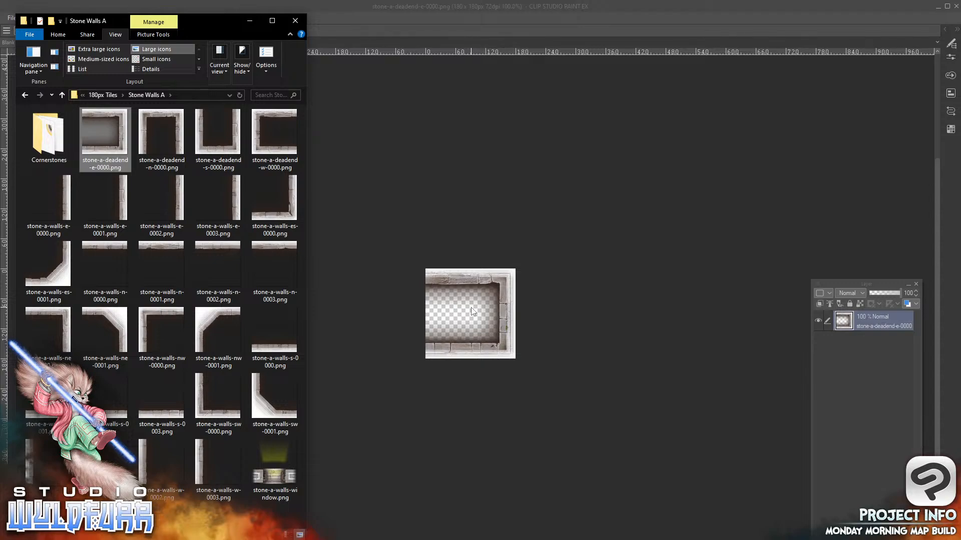
click(530, 10)
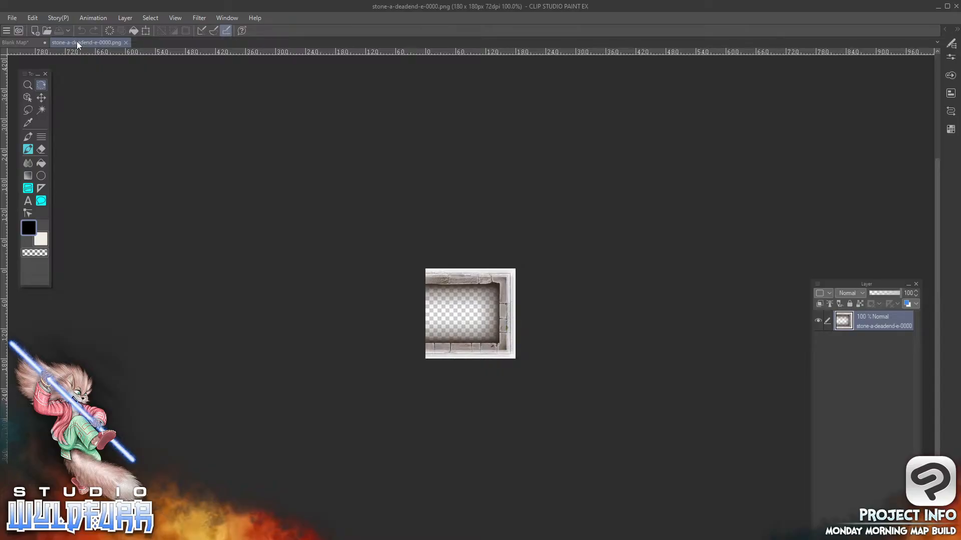
click(24, 40)
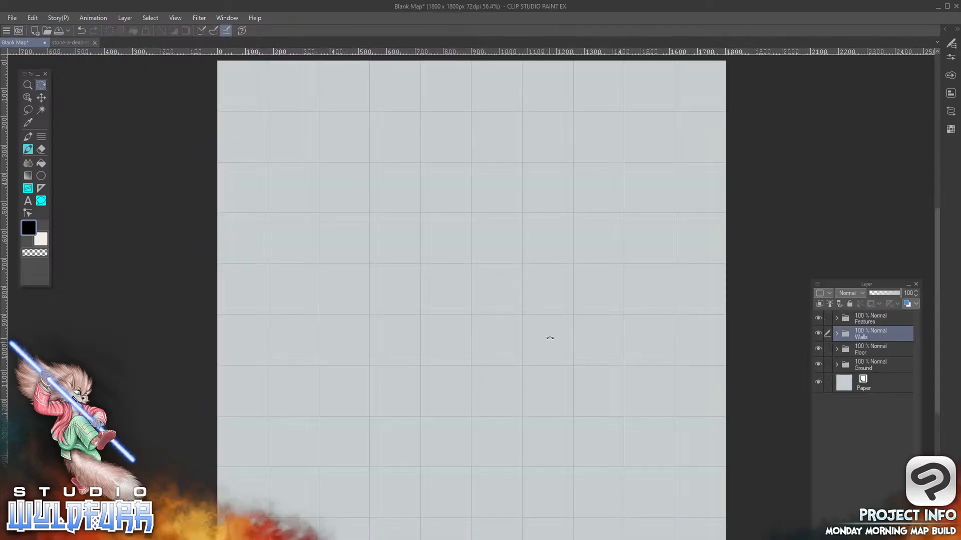
click(71, 42)
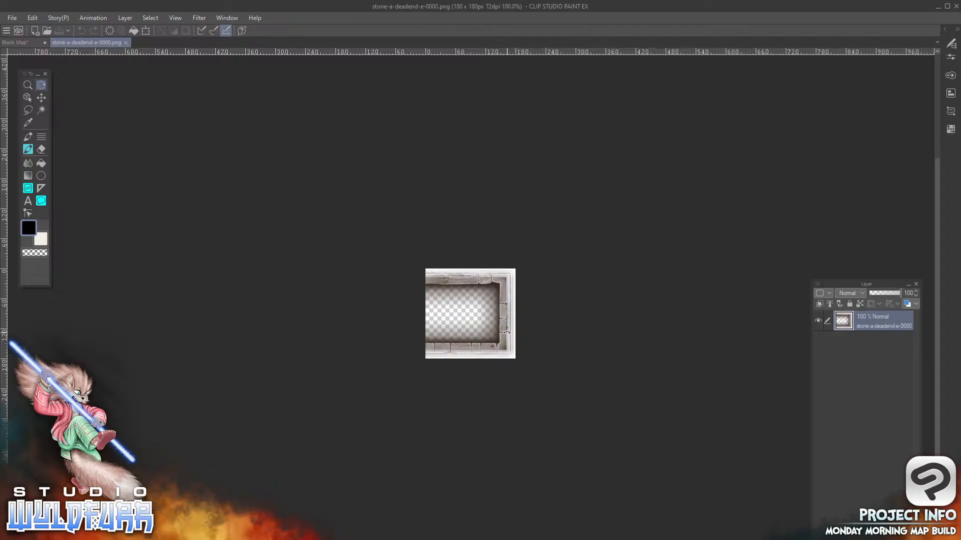
click(15, 42)
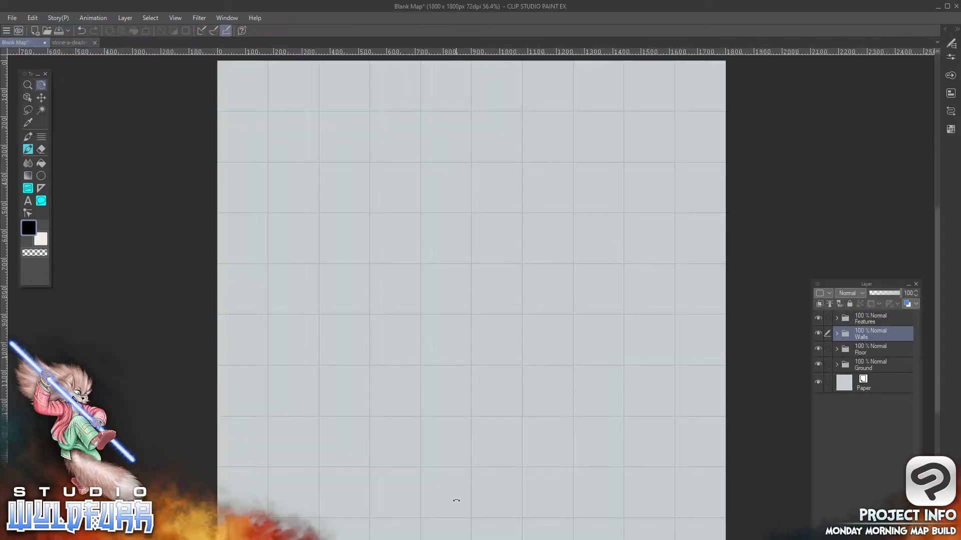
click(70, 42)
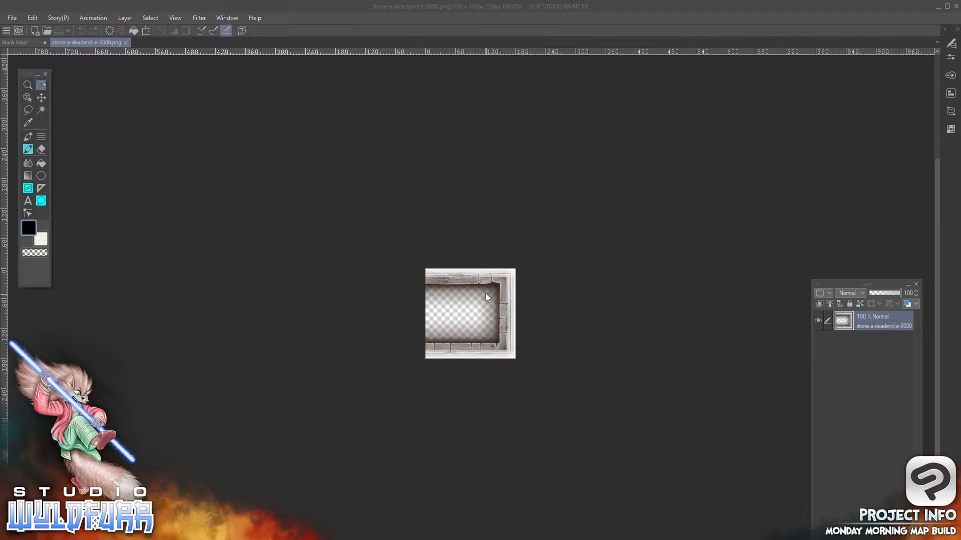
click(126, 43)
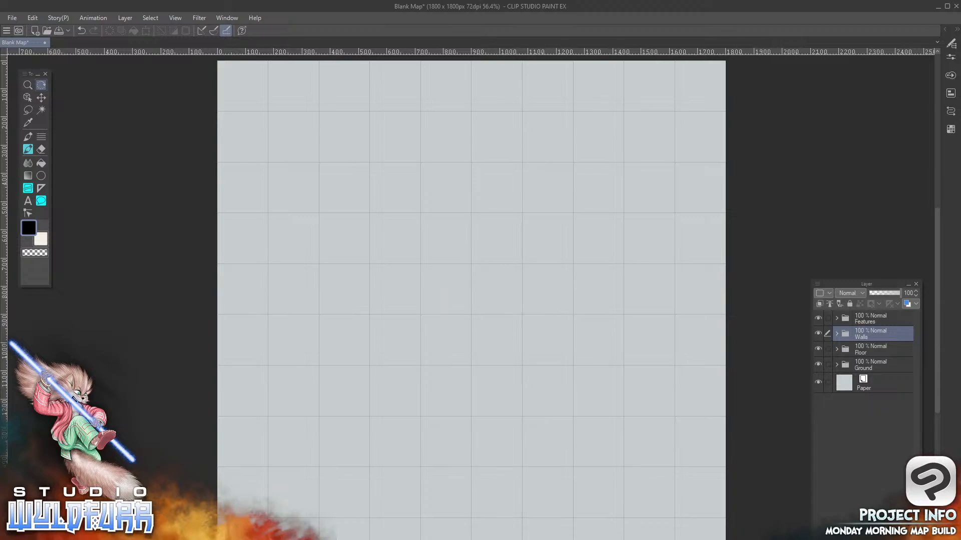
key(alt+Tab)
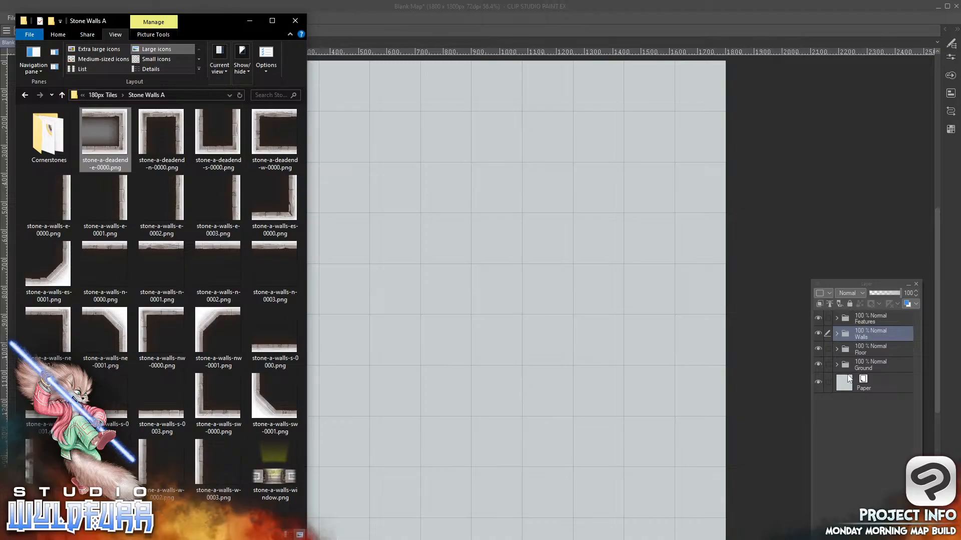
click(49, 400)
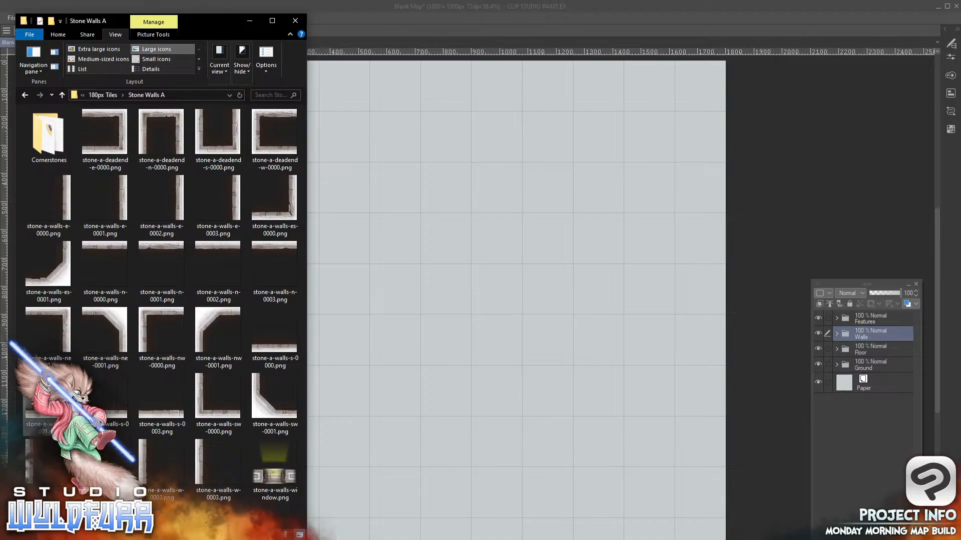
click(123, 146)
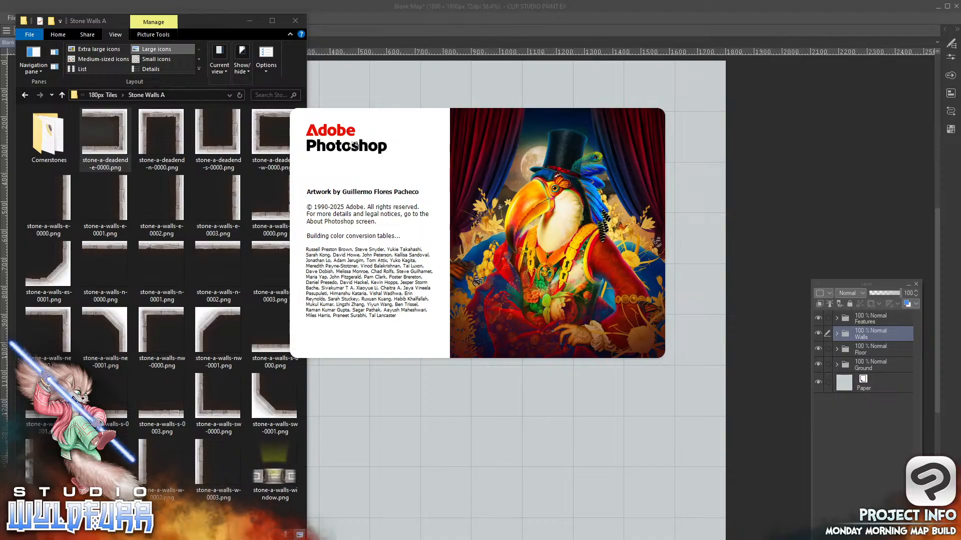
click(433, 414)
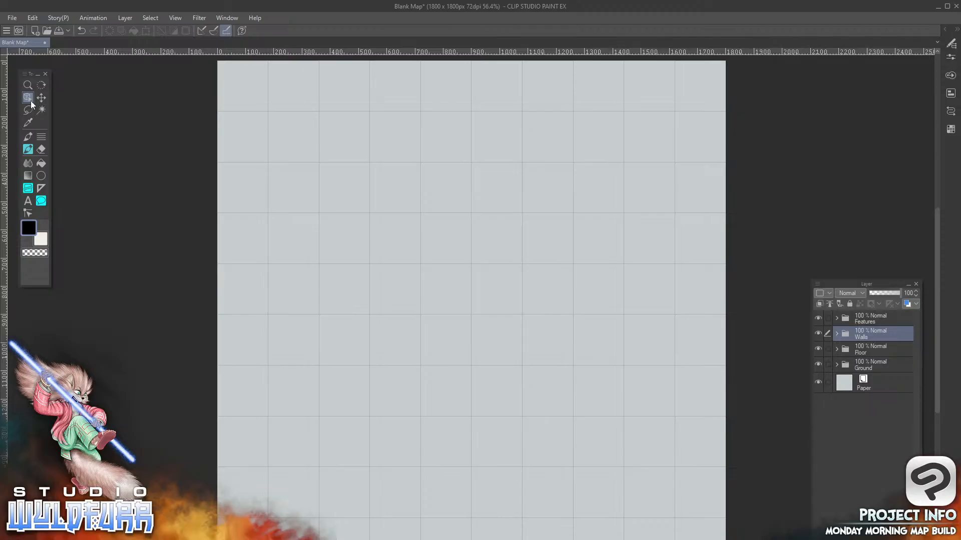
key(alt+Tab)
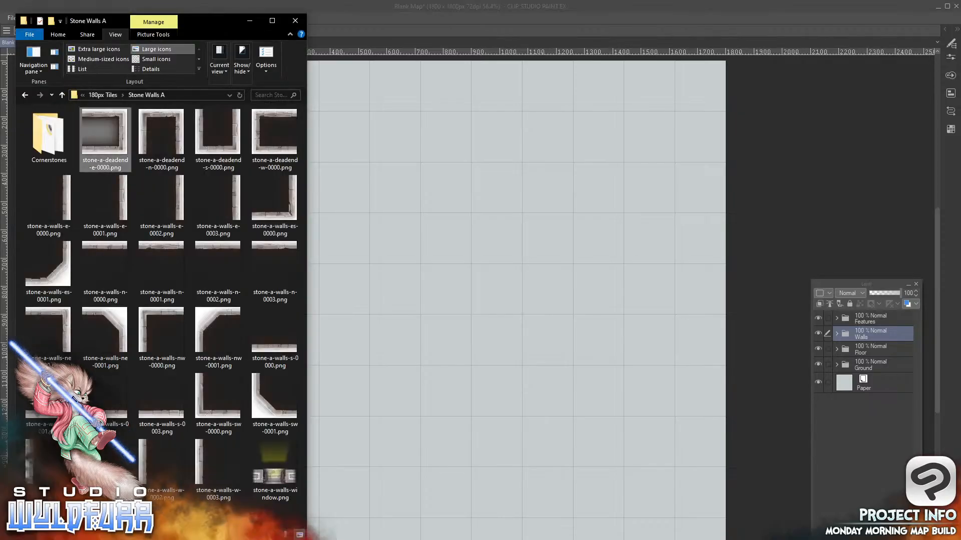
drag(107, 115, 884, 314)
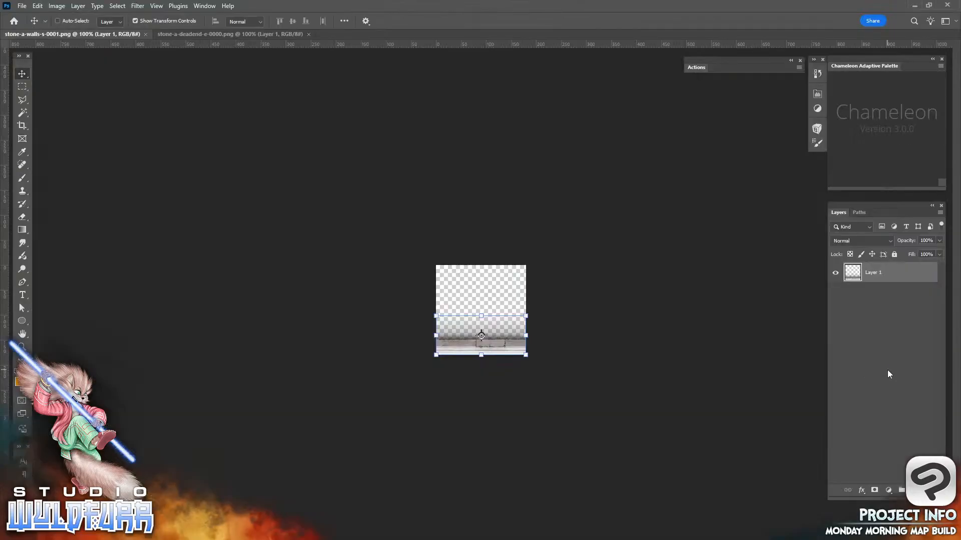
click(947, 6)
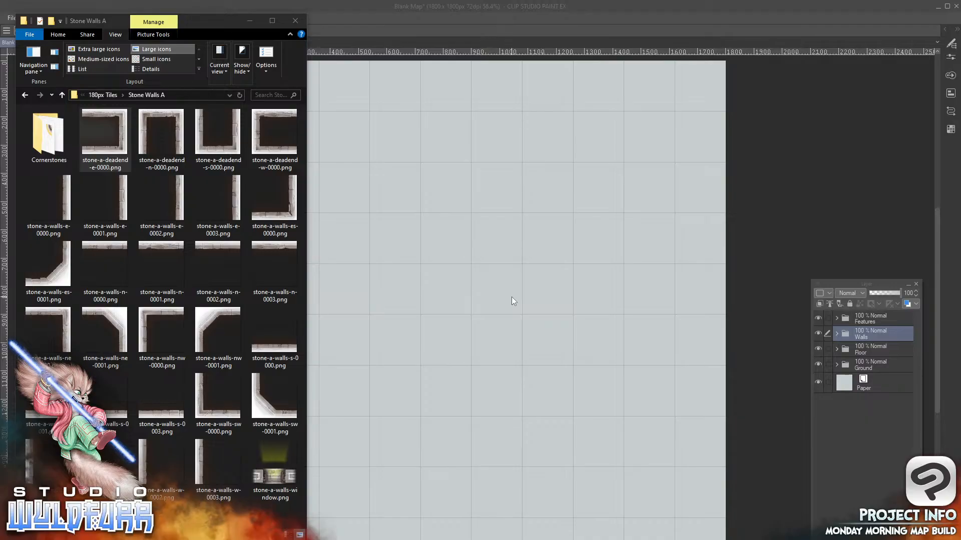
Import stone-a-deadend-e-0000.png as a layer directly above Paper, and move the Layer palette over the canvas beside the tile
drag(103, 114, 876, 372)
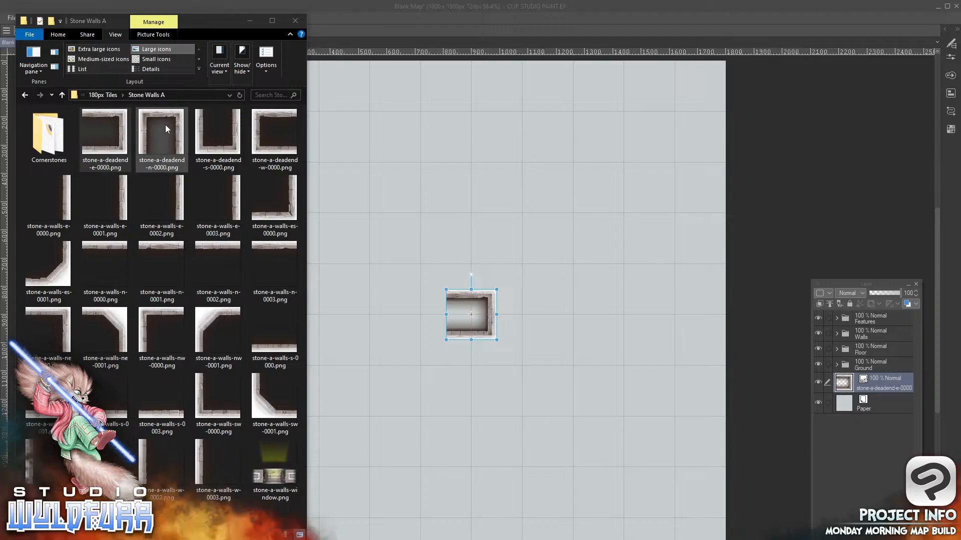
click(884, 287)
drag(882, 284, 581, 148)
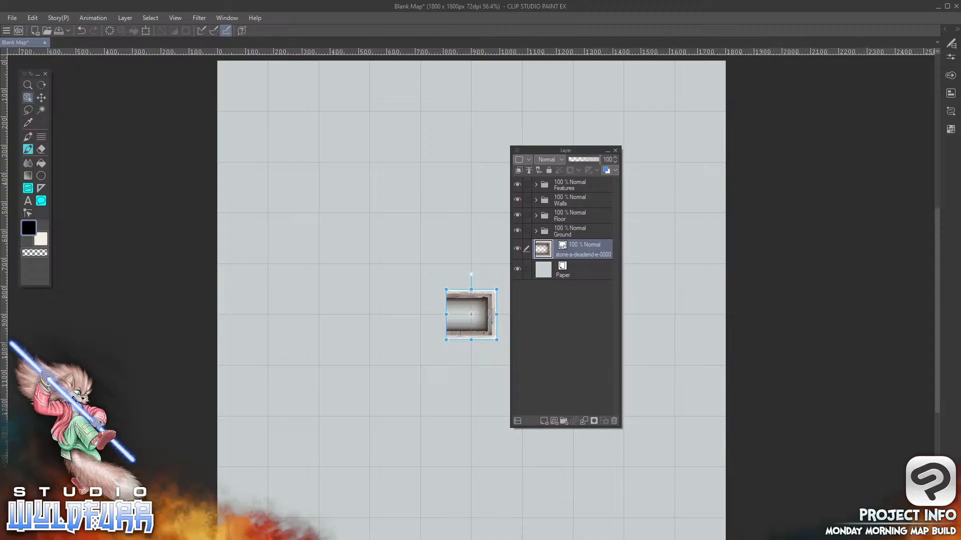
Import stone-a-deadend-n-0000.png from the Stone Walls A folder in File Explorer straight into the Walls layer folder
key(alt+Tab)
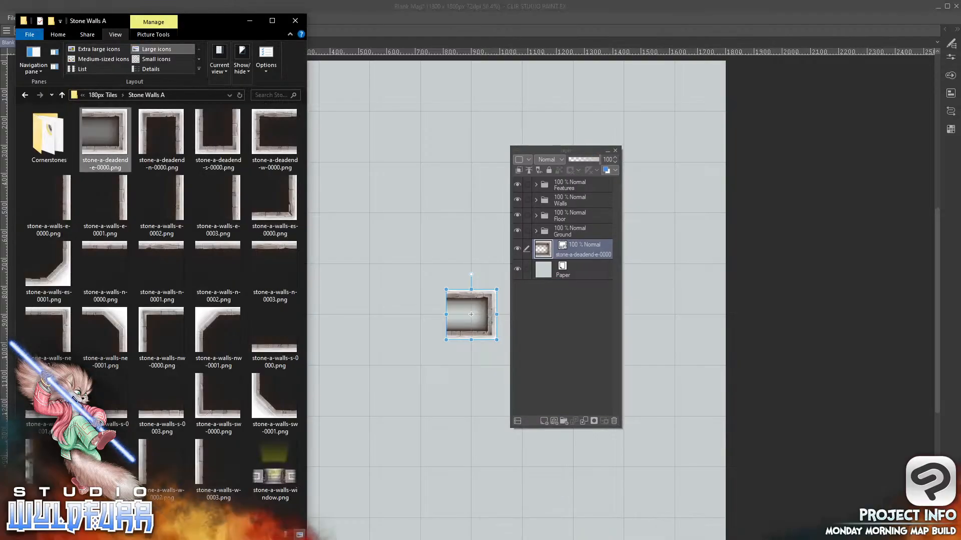
click(153, 127)
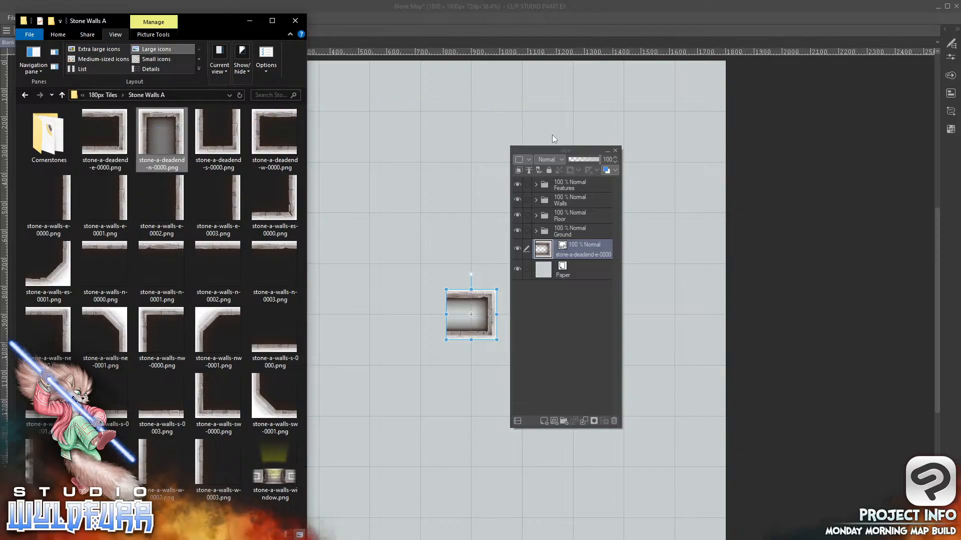
drag(577, 279, 581, 234)
drag(575, 219, 577, 193)
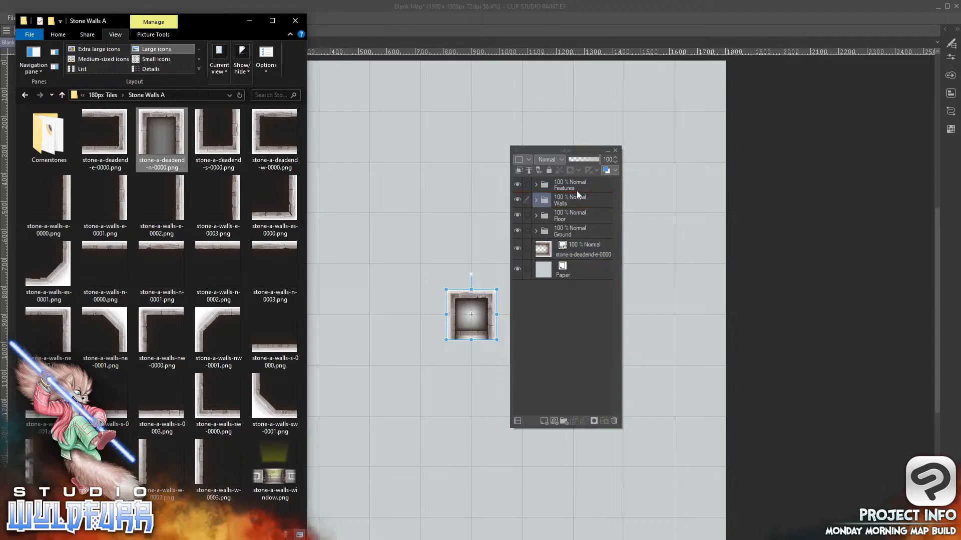
Expand and collapse the Walls folder repeatedly to examine its contents, leaving it expanded
click(535, 200)
click(535, 199)
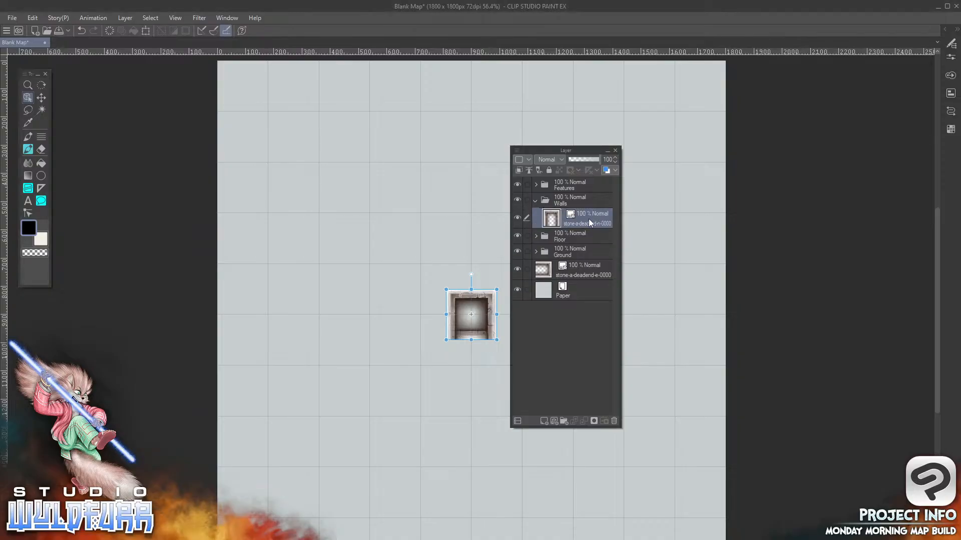
click(534, 200)
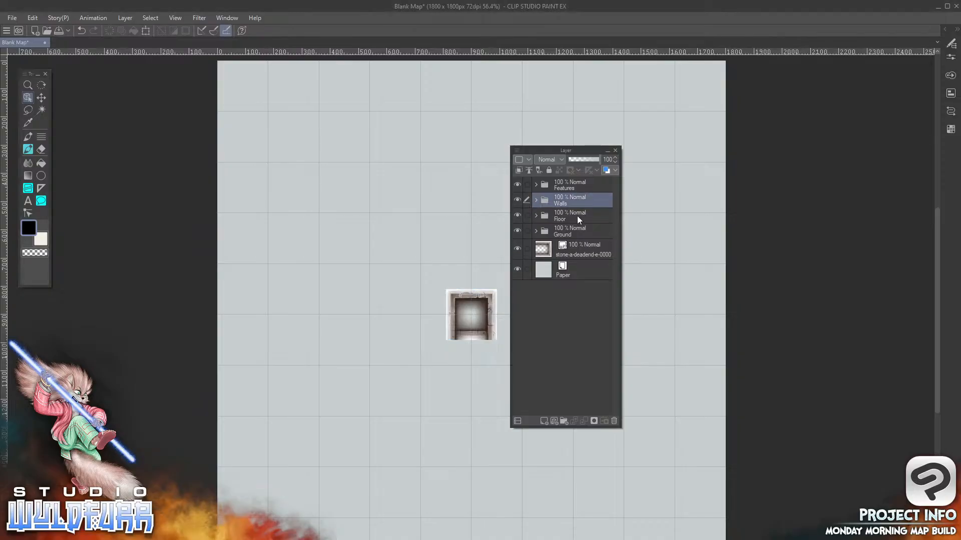
click(535, 200)
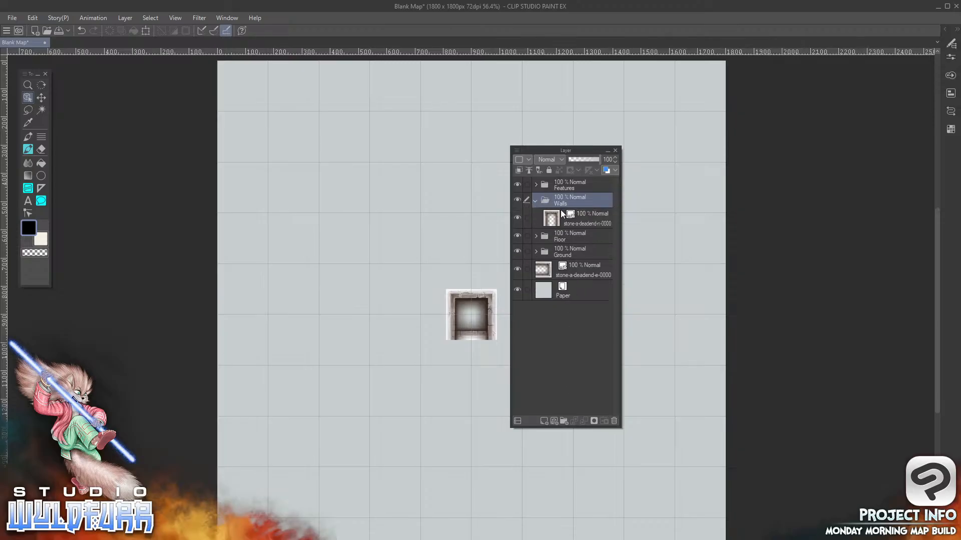
click(535, 199)
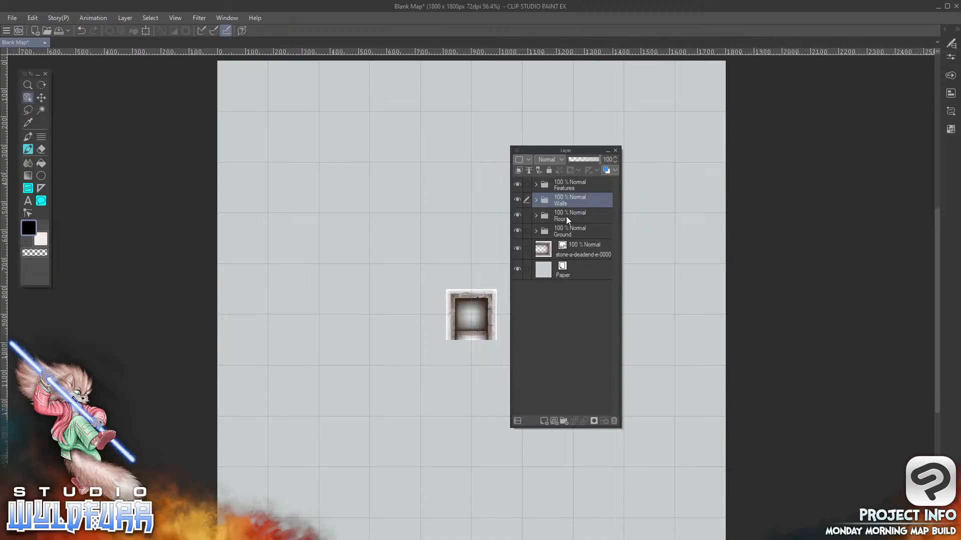
click(535, 200)
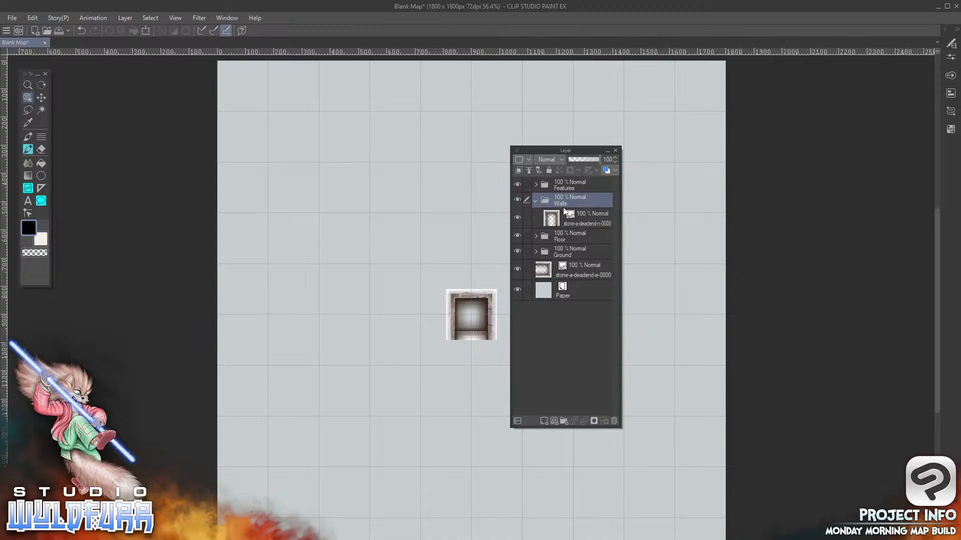
click(535, 200)
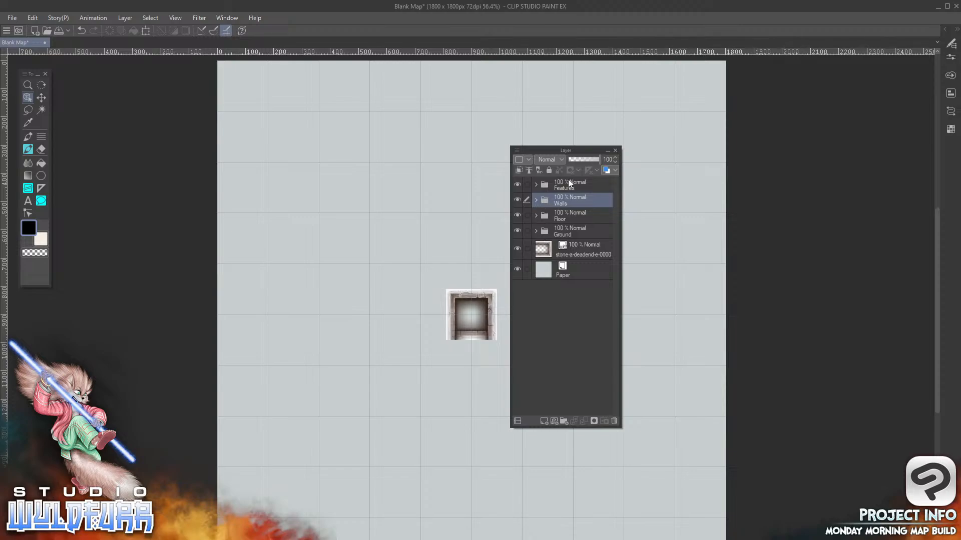
click(536, 200)
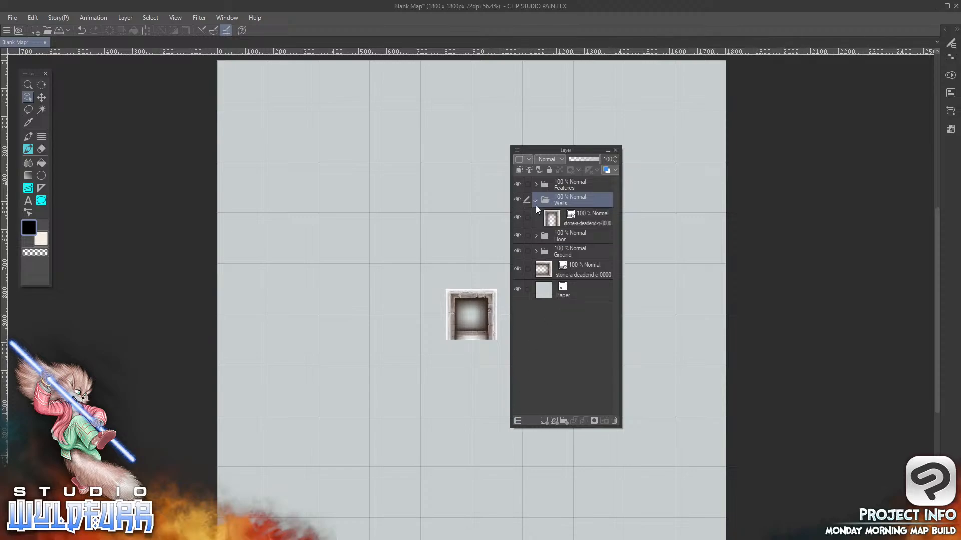
Move the stone-a-deadend-n-0000 layer out of Walls to just above Paper, and return it to the Walls folder
click(594, 228)
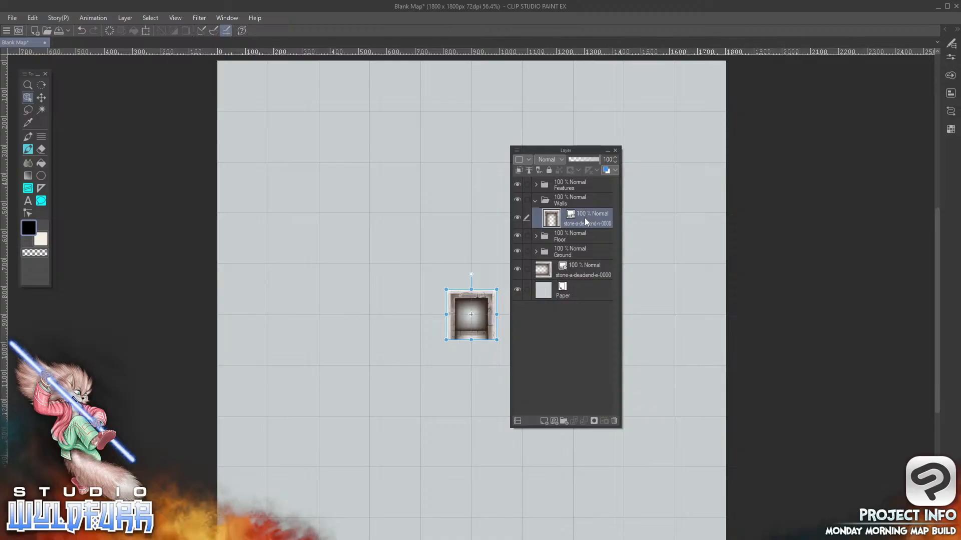
drag(586, 218, 587, 279)
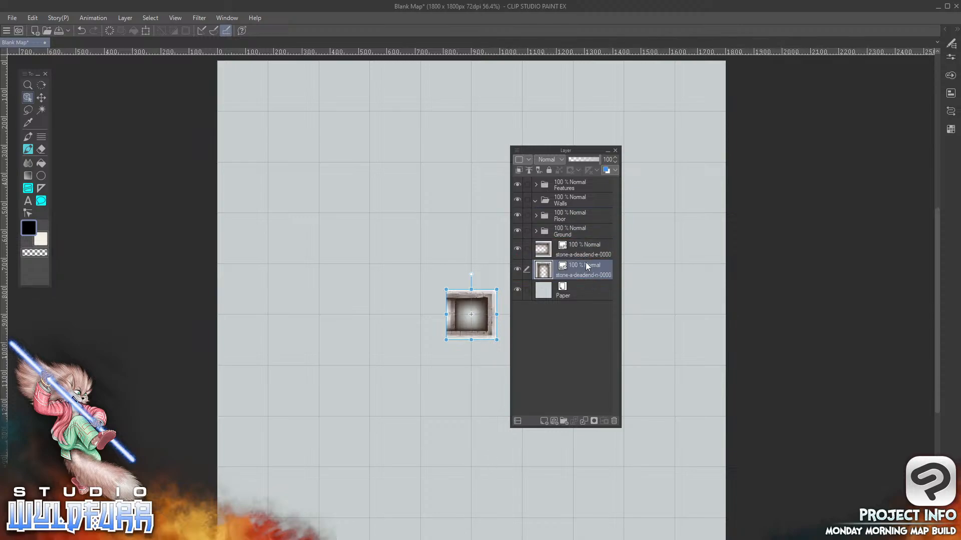
drag(575, 270, 579, 201)
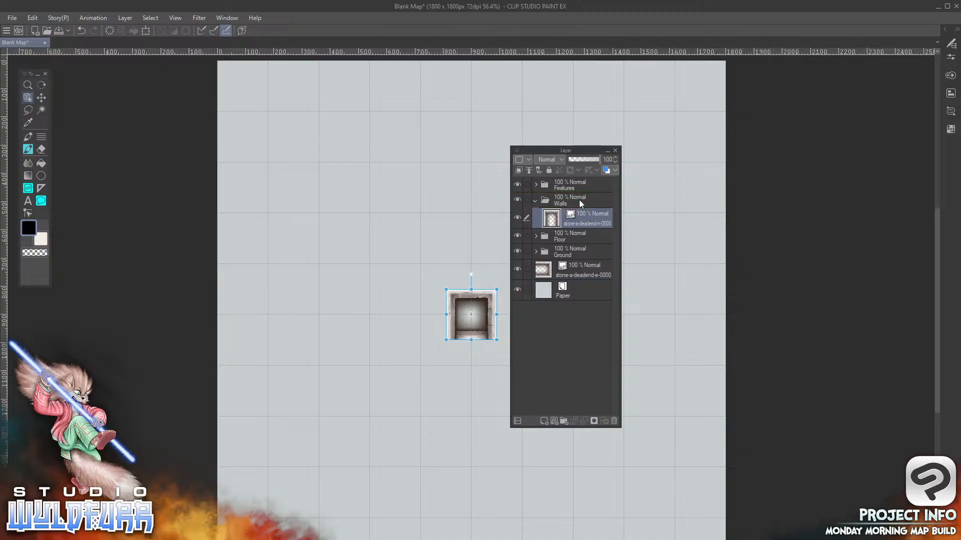
Move the stone-a-deadend-e-0000 layer into the Walls folder below stone-a-deadend-n-0000, and collapse and re-expand the folder
click(578, 271)
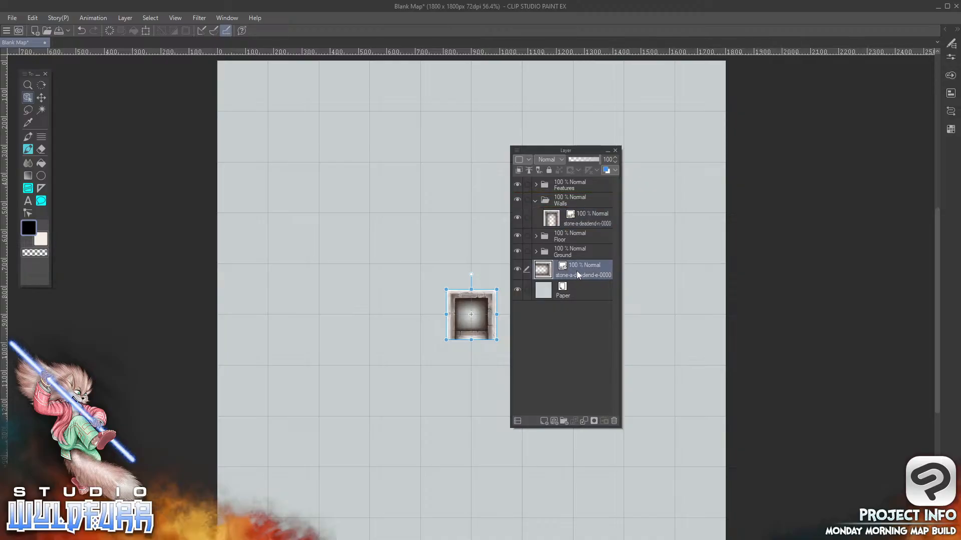
drag(574, 271, 575, 200)
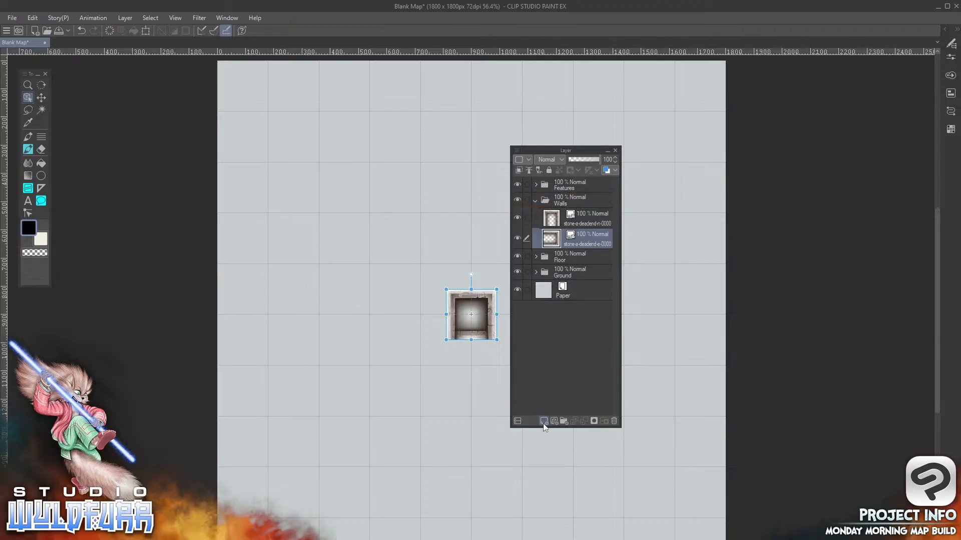
click(535, 203)
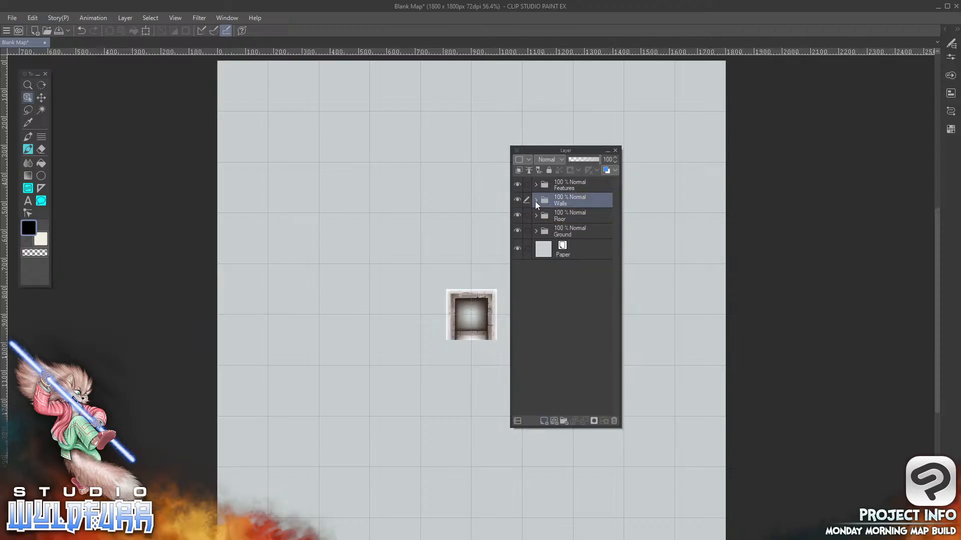
click(535, 201)
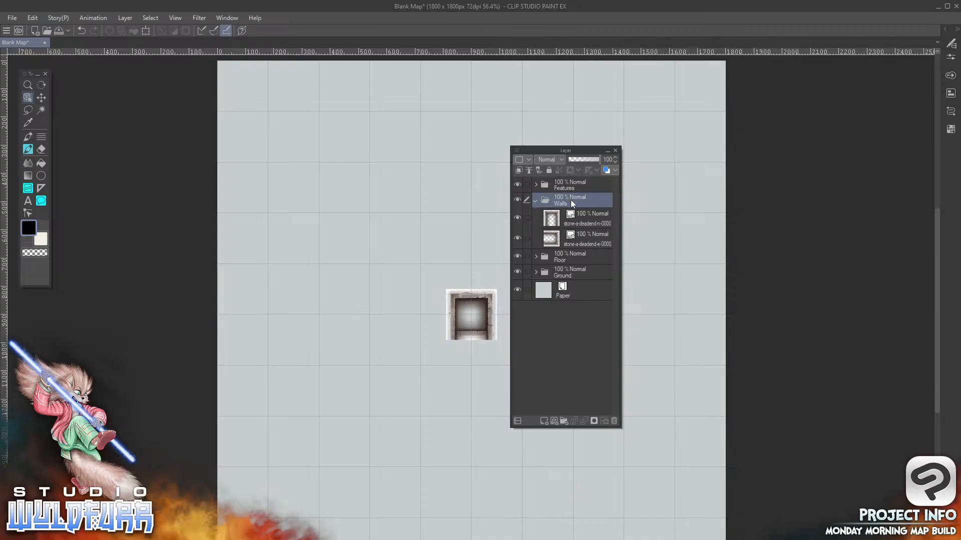
click(535, 200)
click(535, 200)
Activate a brush tool, add a new raster layer above stone-a-deadend-e-0000, and move it to the top of the layer stack
click(552, 221)
click(553, 239)
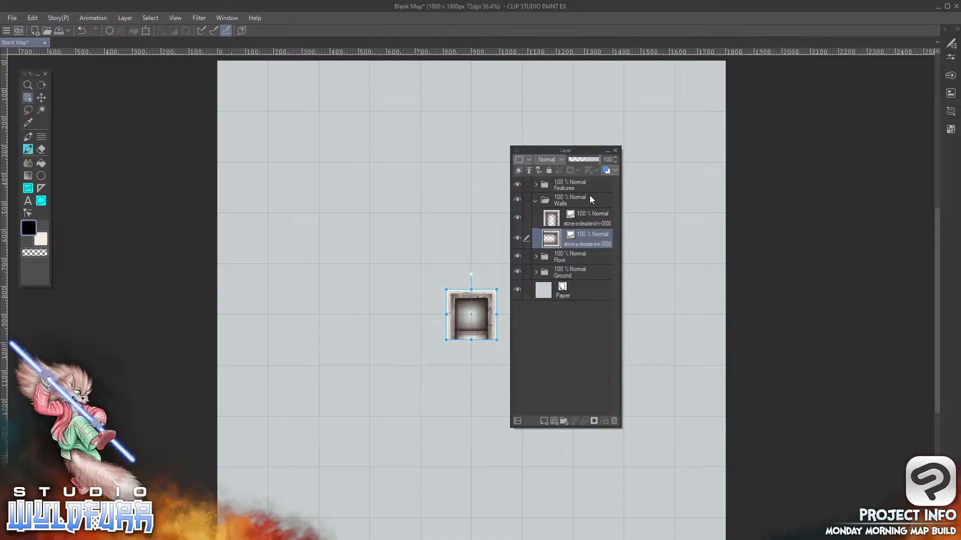
click(28, 150)
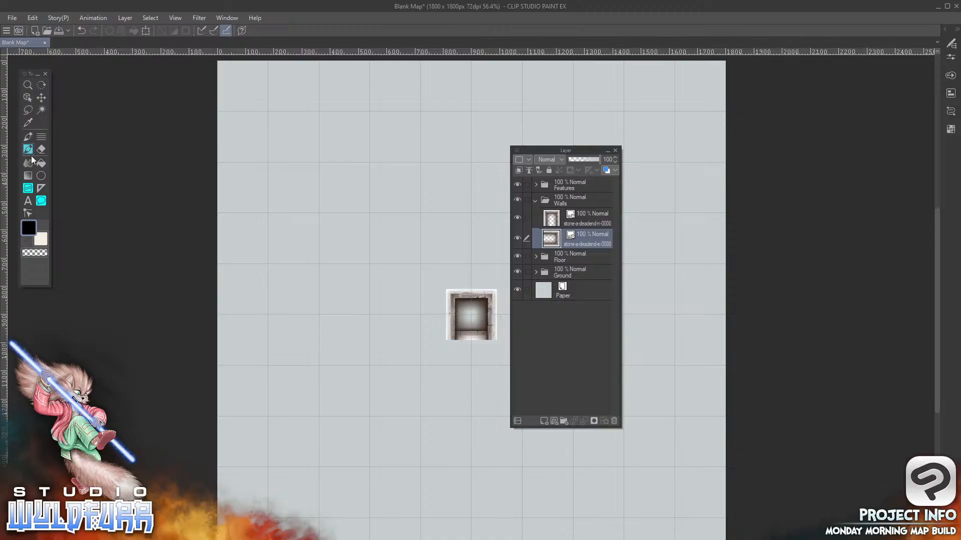
click(544, 421)
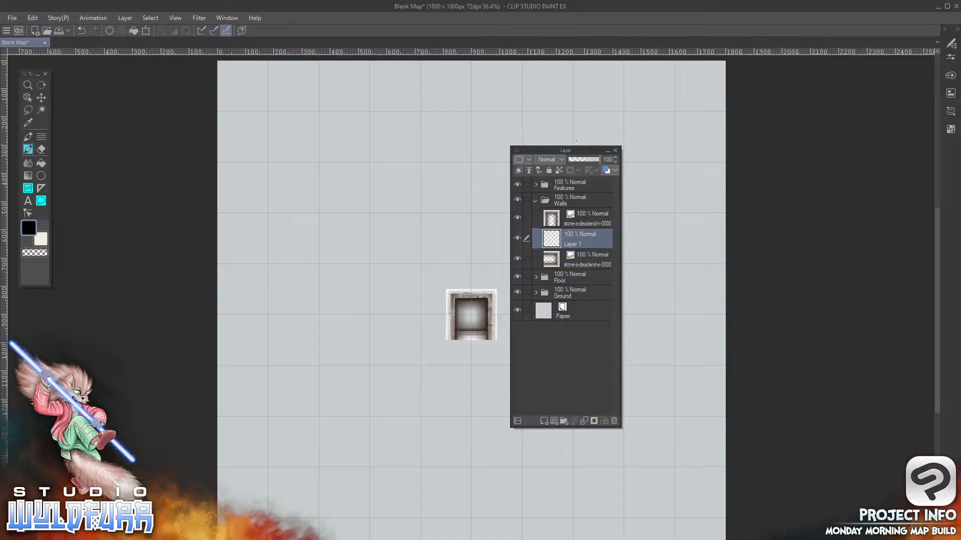
drag(576, 239, 654, 145)
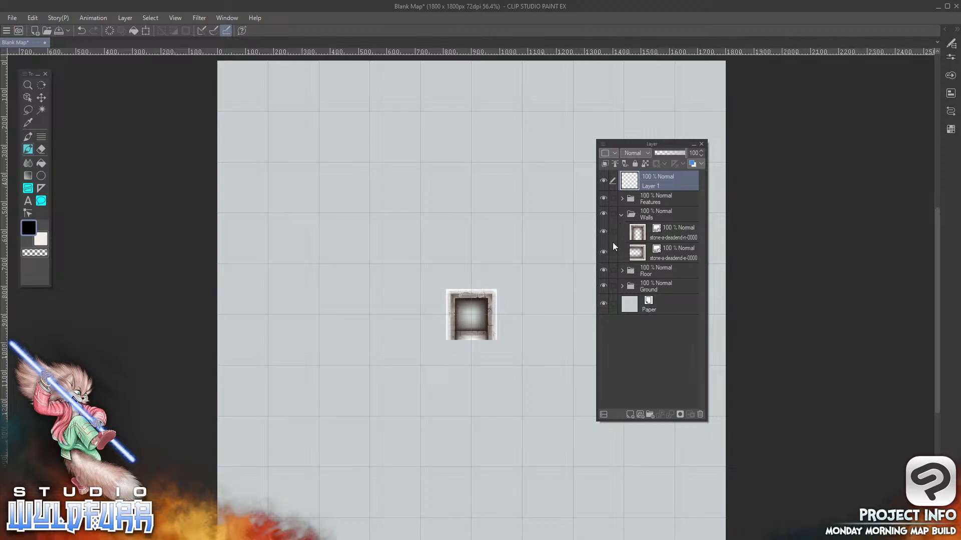
Reorder the Walls folder so stone-a-deadend-e-0000 sits above stone-a-deadend-n-0000, and select the empty layer above Features
click(665, 233)
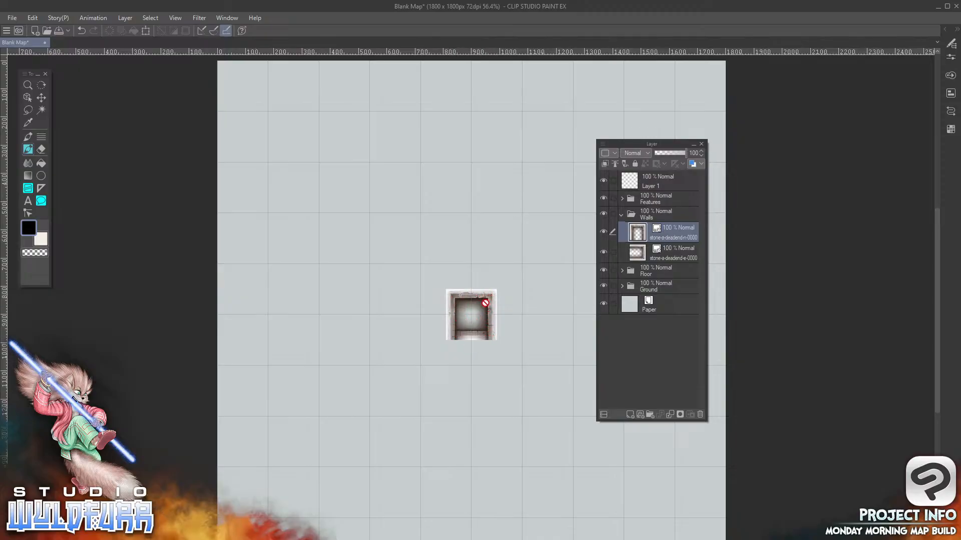
click(667, 254)
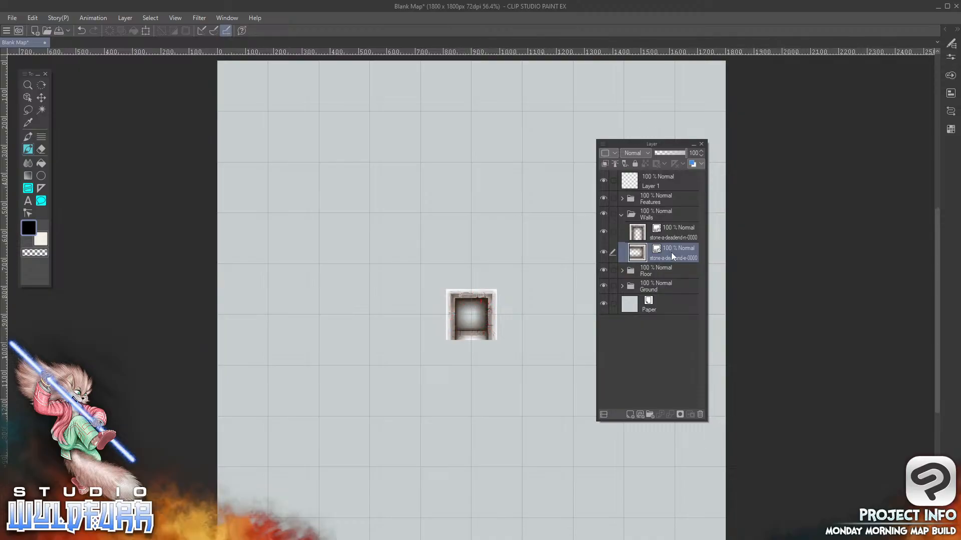
drag(674, 248, 674, 226)
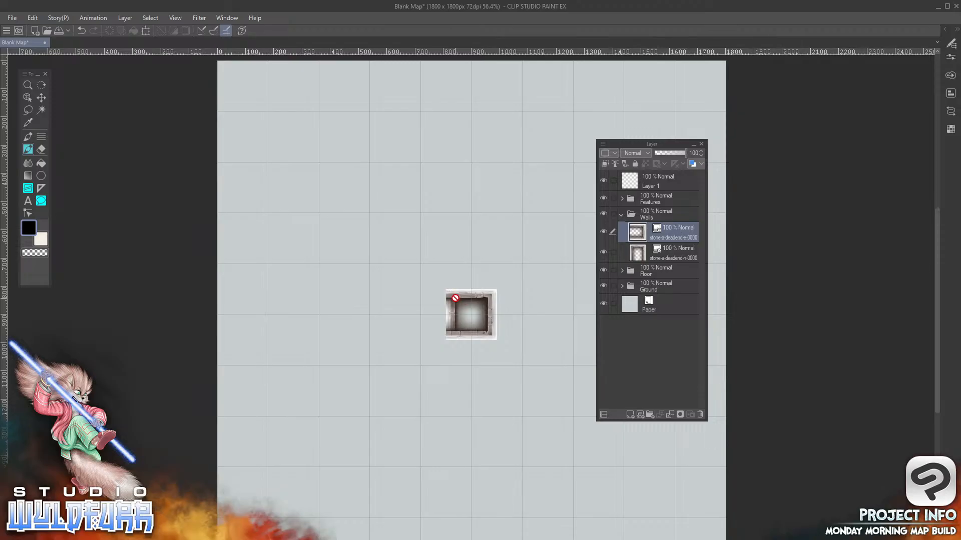
click(673, 257)
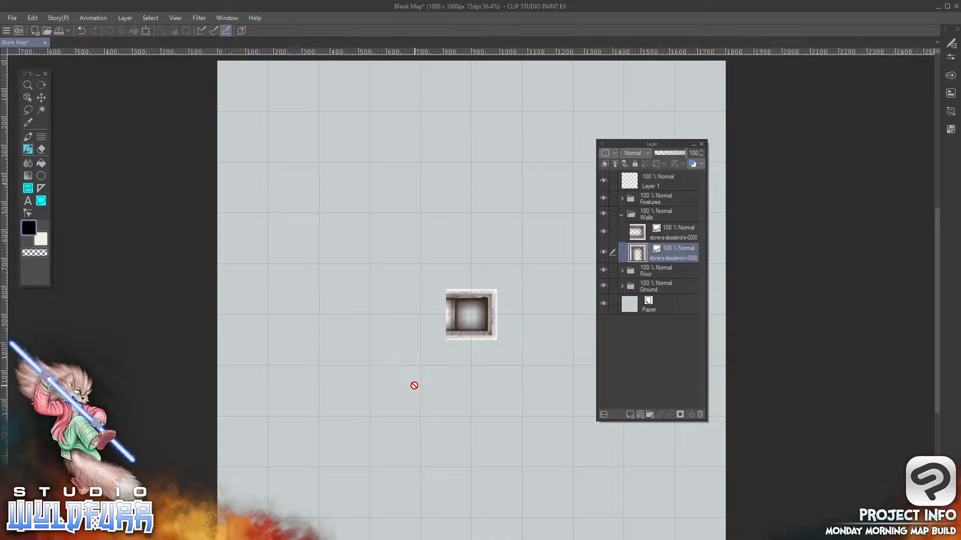
click(662, 183)
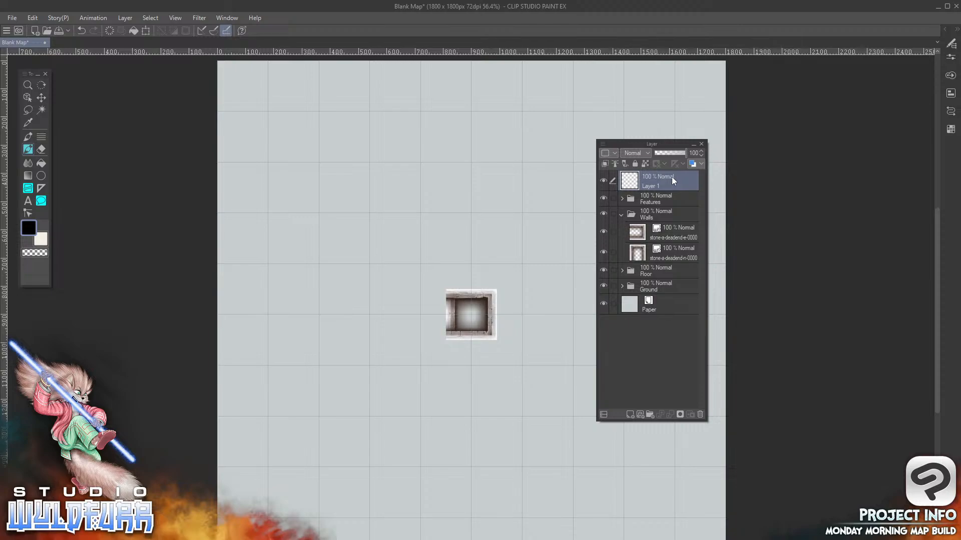
Sketch an eye with a downward arrow above four stacked horizontal lines, plus a long downward arrow beside them, on Layer 1
drag(477, 181, 567, 173)
mouse_move(498, 108)
mouse_down()
mouse_move(548, 111)
mouse_move(518, 100)
mouse_move(522, 161)
mouse_move(532, 145)
mouse_move(518, 151)
mouse_move(529, 152)
mouse_move(525, 172)
mouse_up()
mouse_move(522, 120)
mouse_down()
mouse_move(522, 162)
mouse_move(552, 177)
mouse_up()
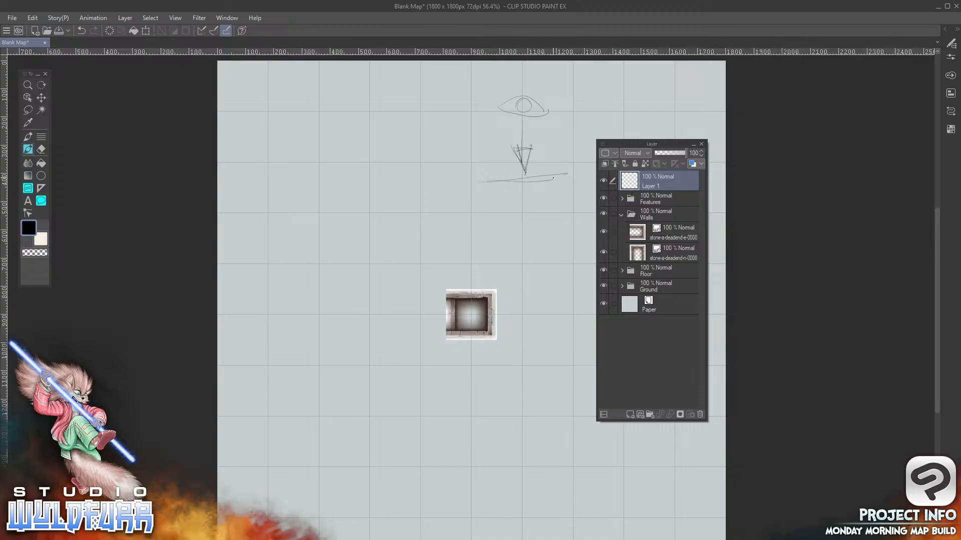
mouse_move(509, 232)
mouse_down()
mouse_move(564, 237)
mouse_move(489, 262)
mouse_move(552, 264)
mouse_up()
mouse_move(539, 303)
mouse_down()
mouse_move(494, 305)
mouse_move(569, 303)
mouse_move(504, 305)
mouse_up()
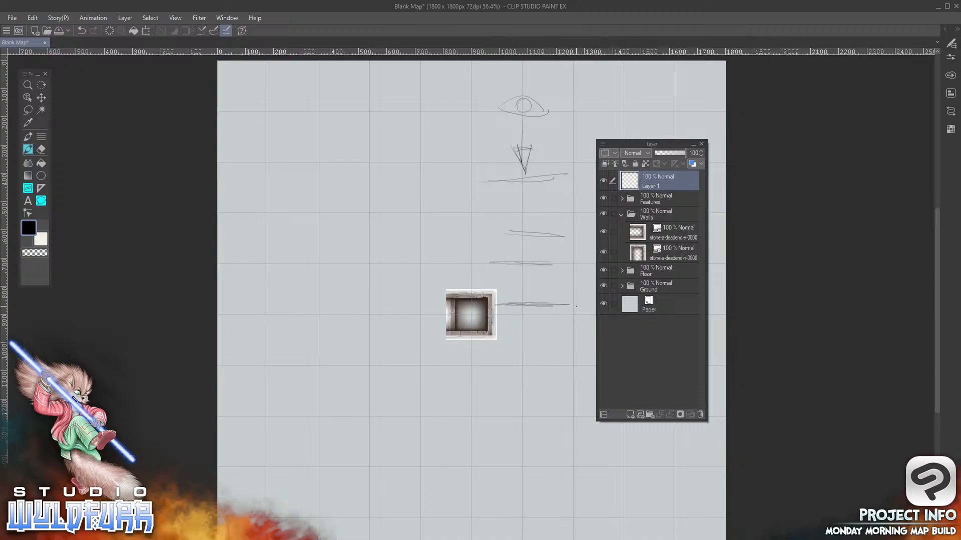
drag(576, 136, 567, 296)
mouse_move(573, 260)
mouse_down()
mouse_move(572, 299)
mouse_move(572, 260)
mouse_up()
Delete Layer 1 and both stone-a-deadend layers in Walls, and move the Layer palette clear of the canvas
mouse_move(531, 539)
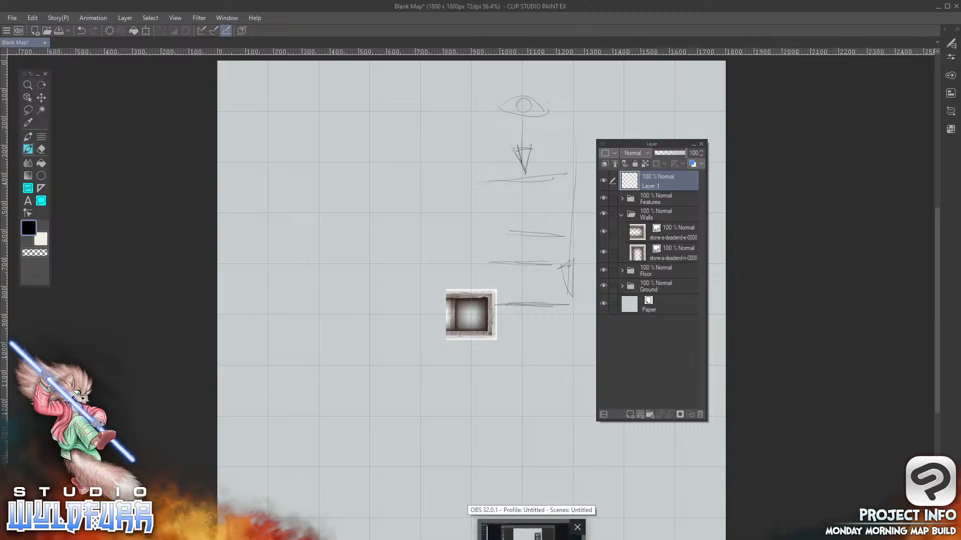
click(700, 414)
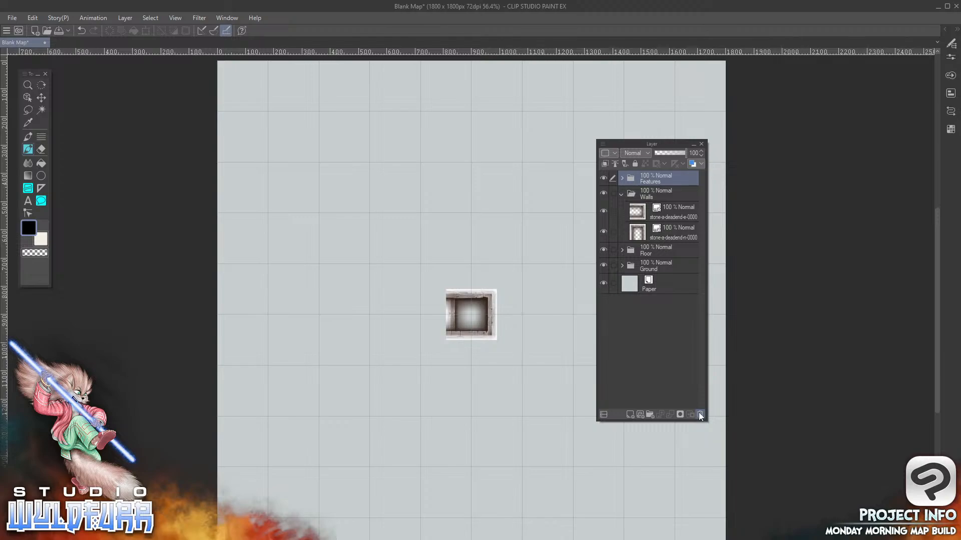
click(683, 212)
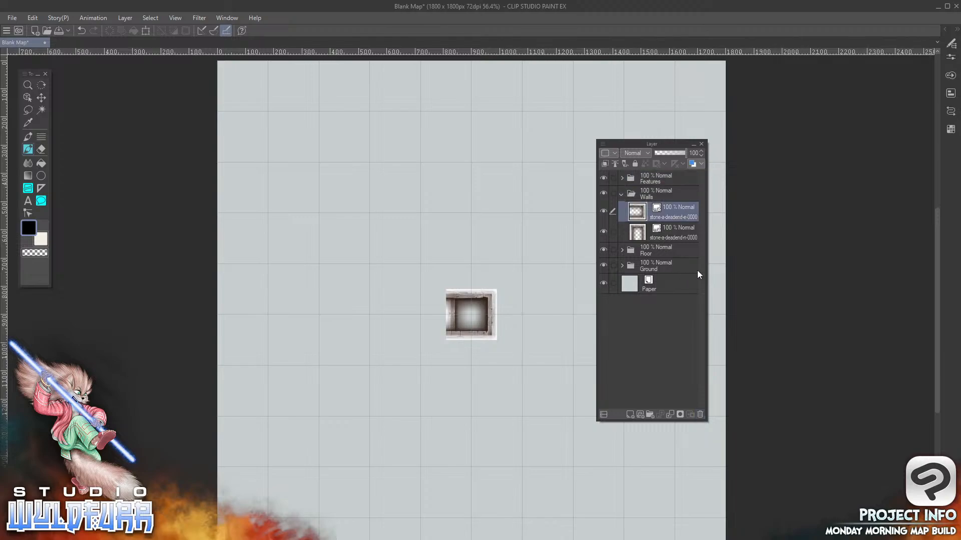
click(700, 415)
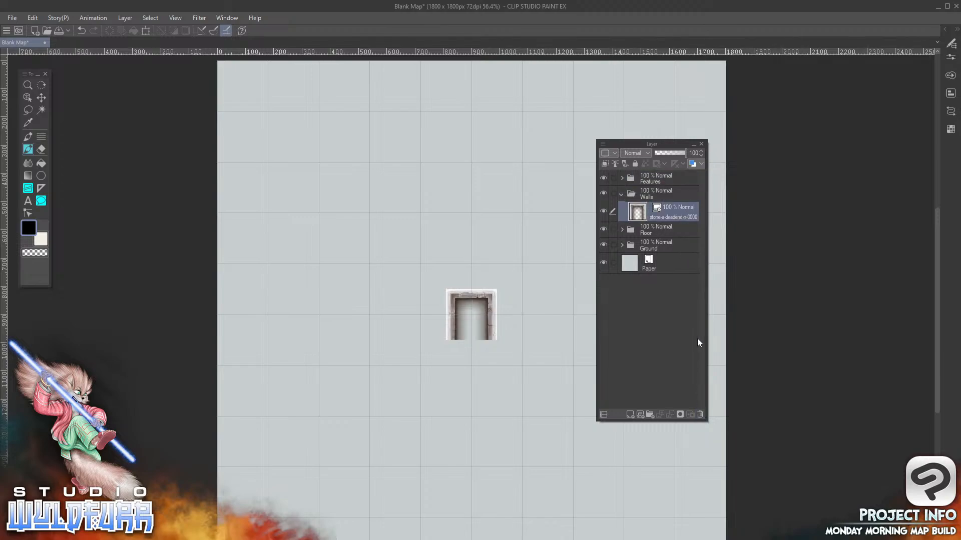
click(699, 414)
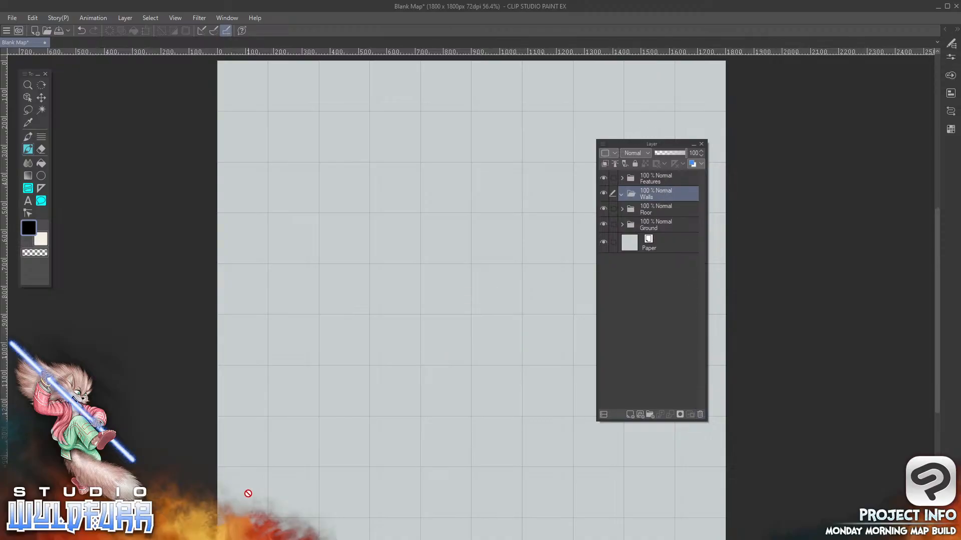
drag(638, 143, 847, 272)
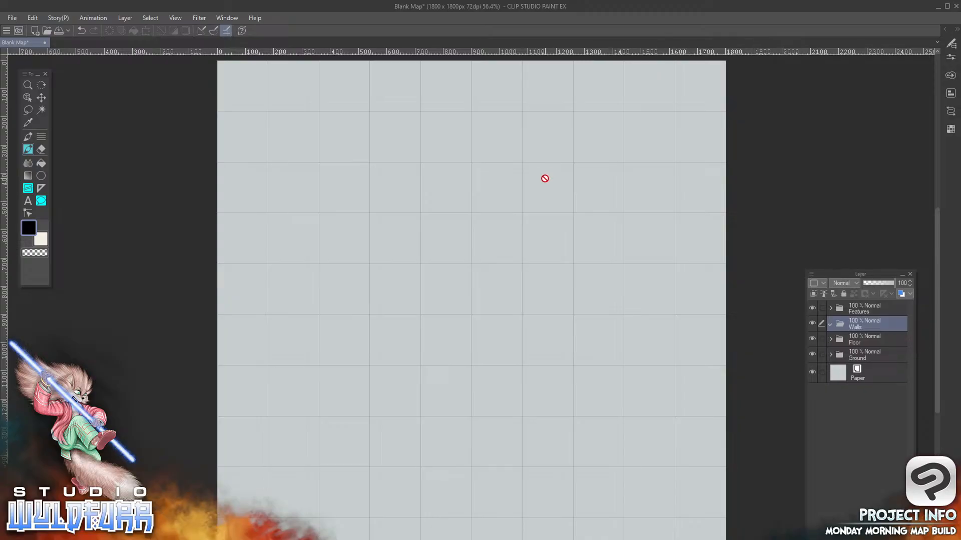
Switch to the File Explorer window showing Stone Walls A and go up to the Map Tiles folder
key(alt+Tab)
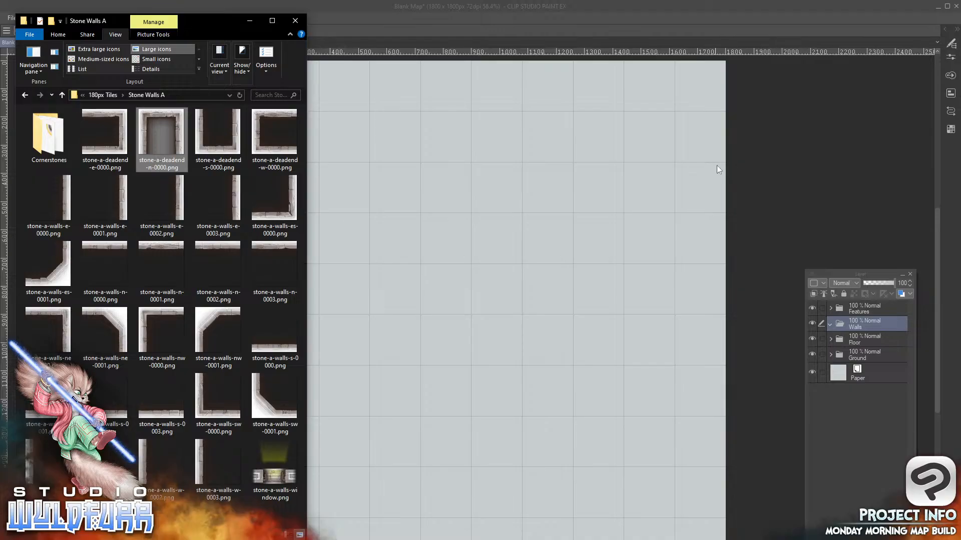
key(alt+Tab)
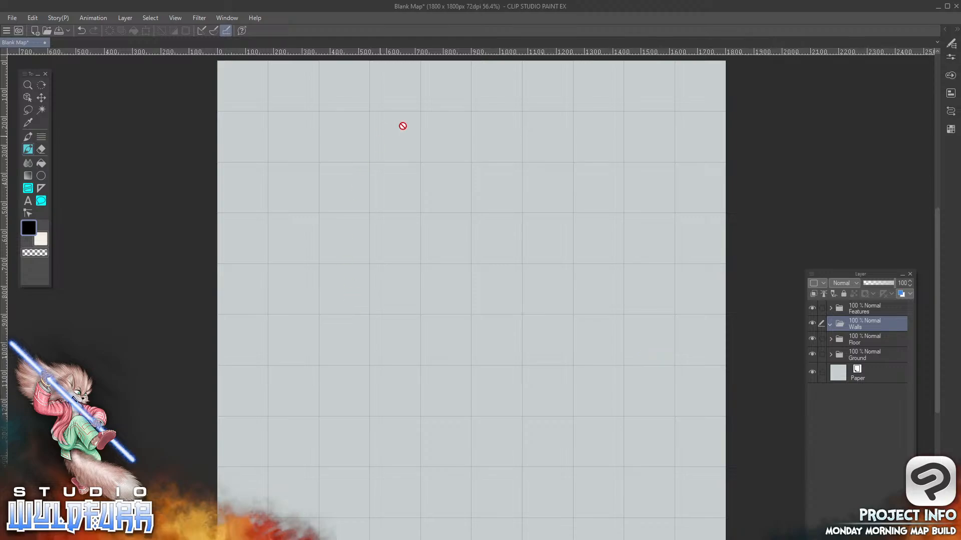
key(alt+Tab)
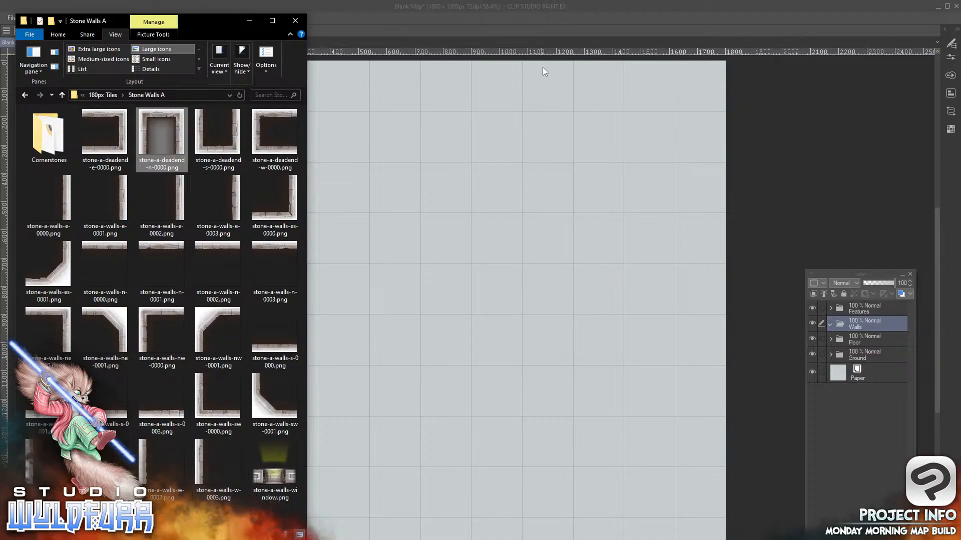
click(106, 95)
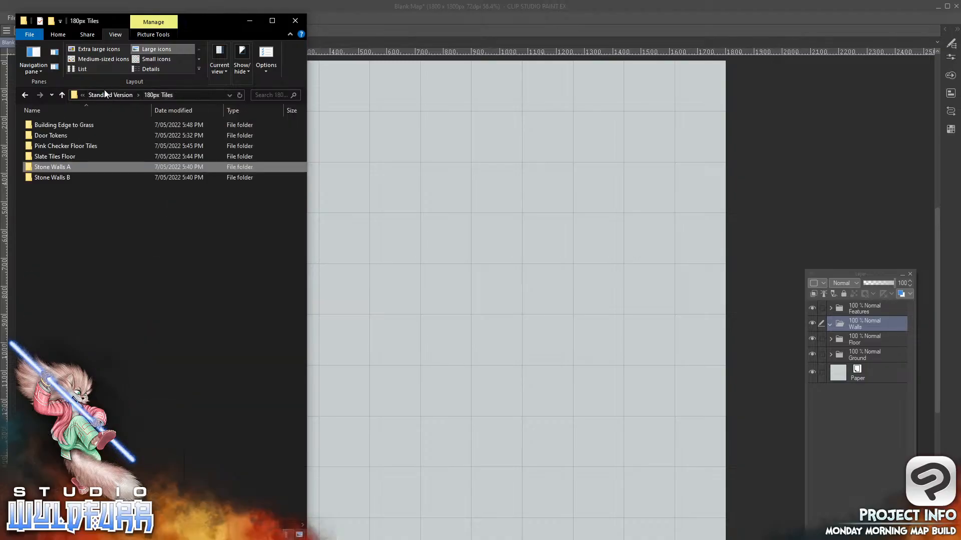
click(102, 96)
click(103, 95)
click(102, 95)
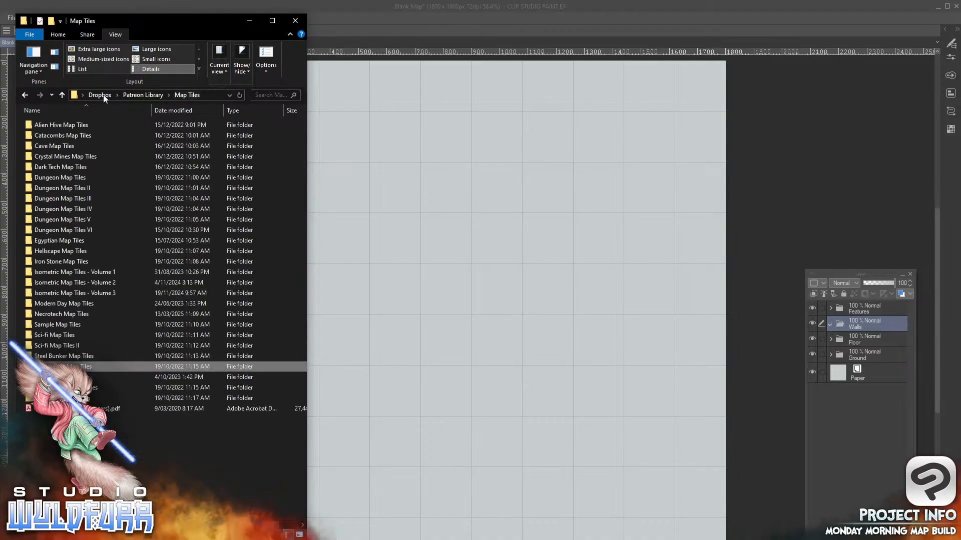
Open the Stone Wall Overlays folder inside the Standard Edition of Catacombs Map Tiles
click(77, 138)
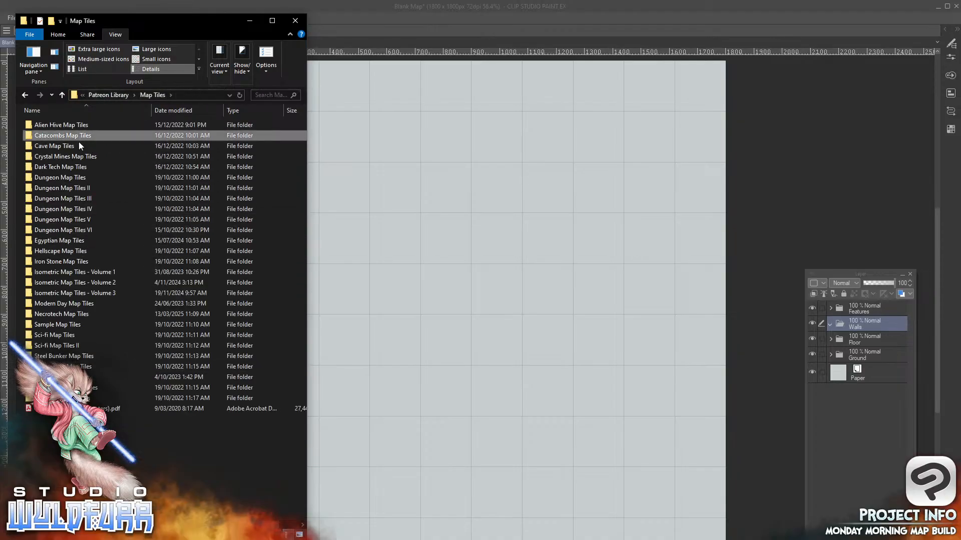
key(F2)
double_click(28, 136)
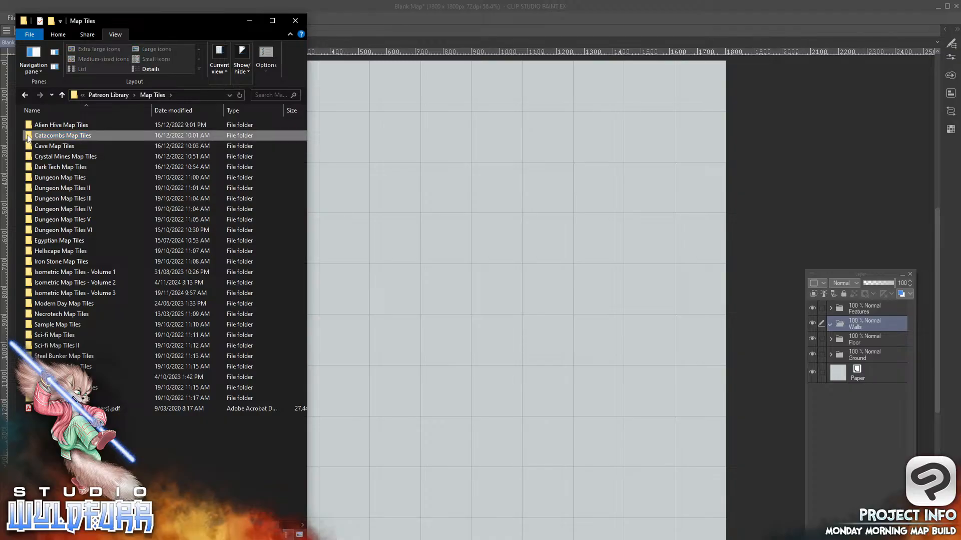
click(29, 147)
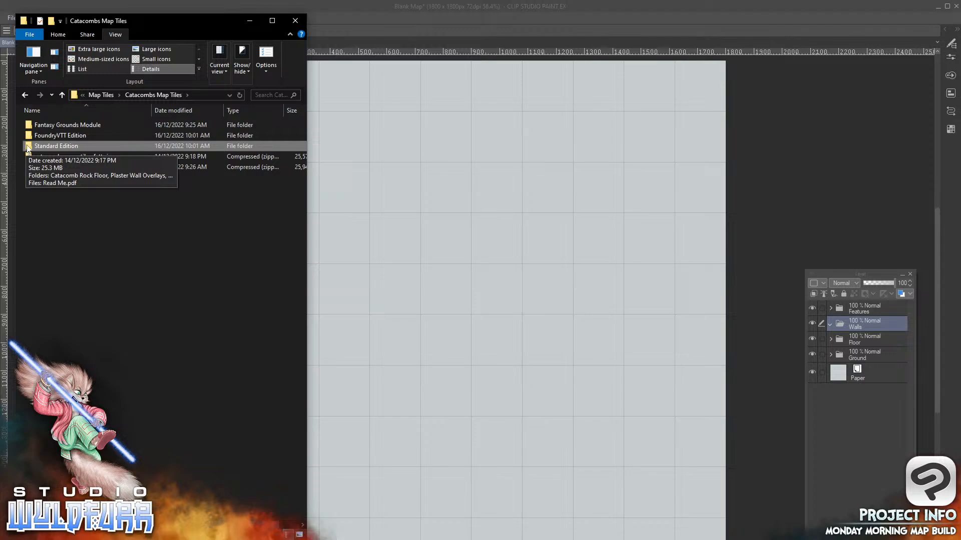
double_click(27, 146)
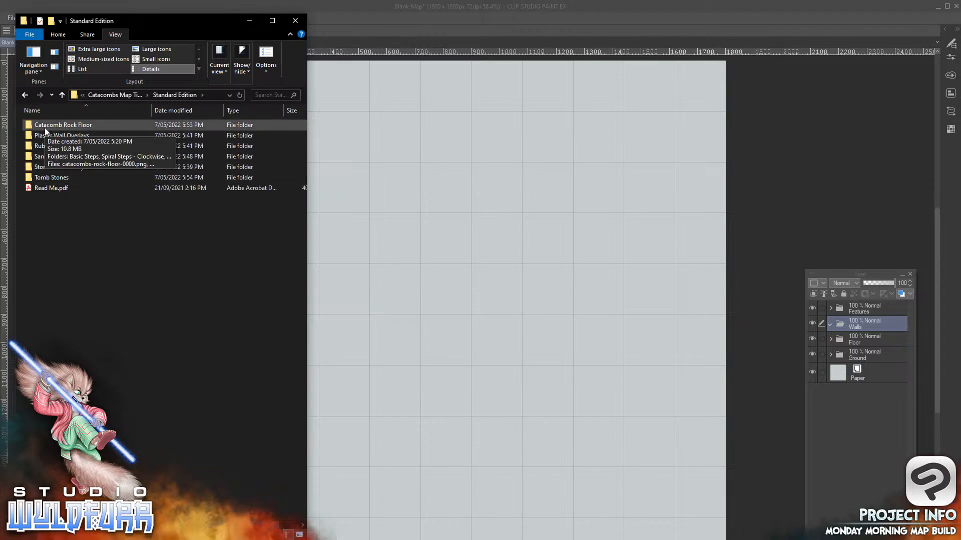
double_click(54, 169)
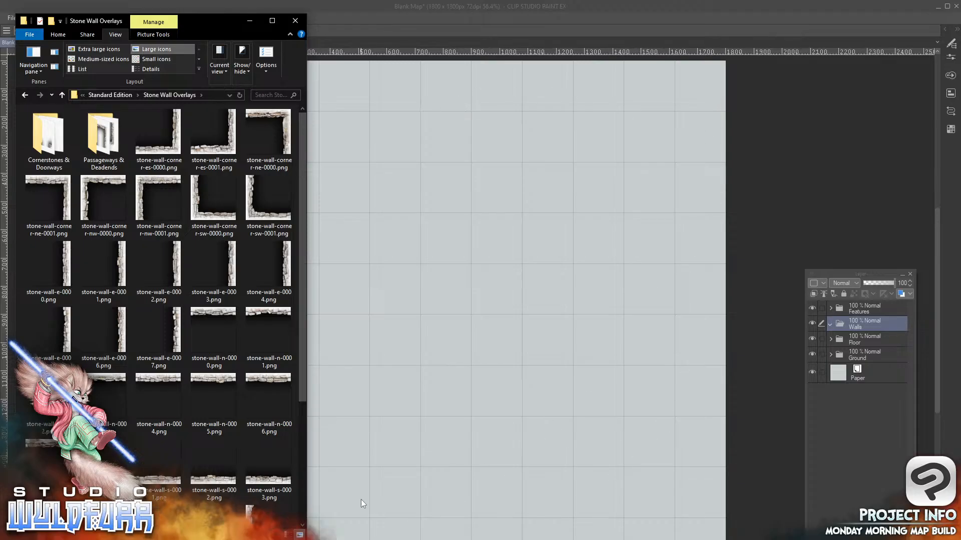
Open stone-wall-corner-sw-0001.png as a separate document in Clip Studio Paint, and close it without saving
click(258, 210)
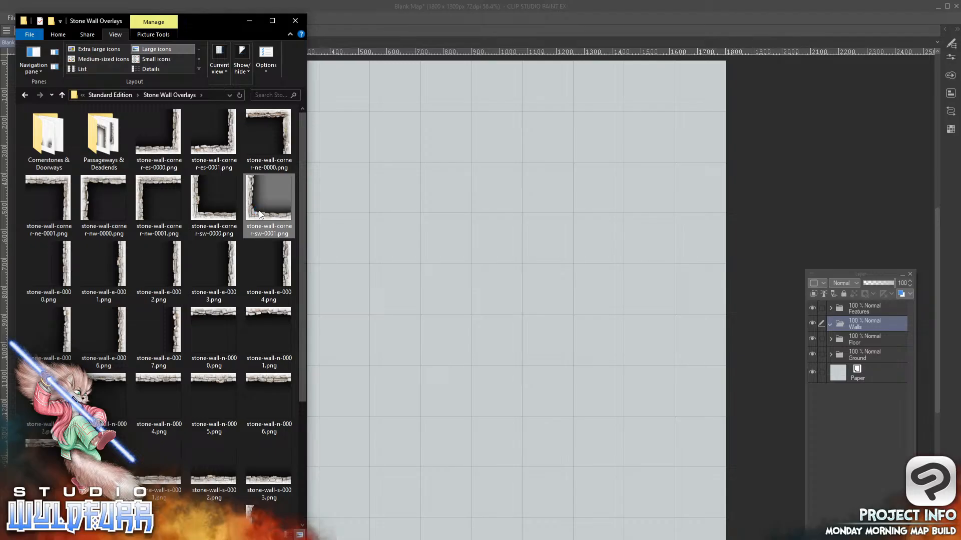
drag(259, 210, 491, 185)
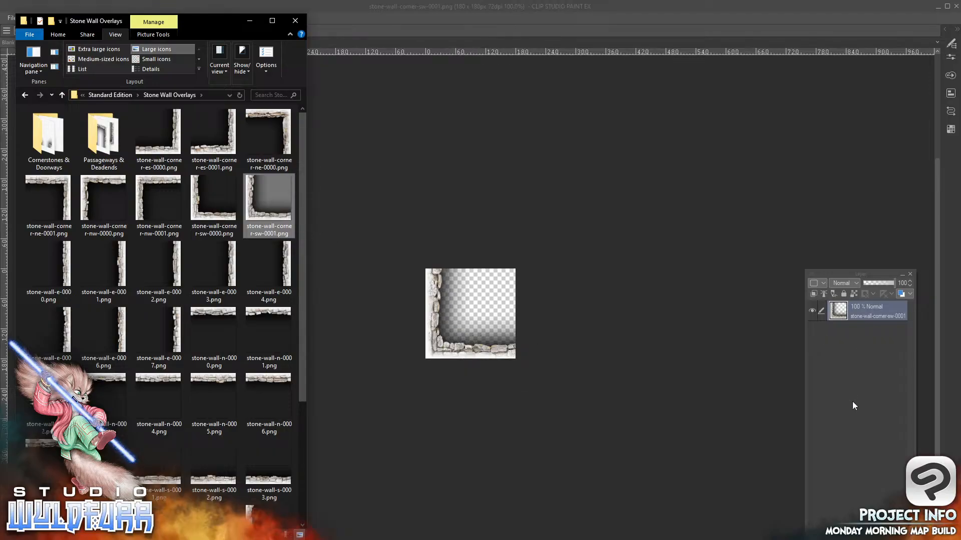
click(478, 190)
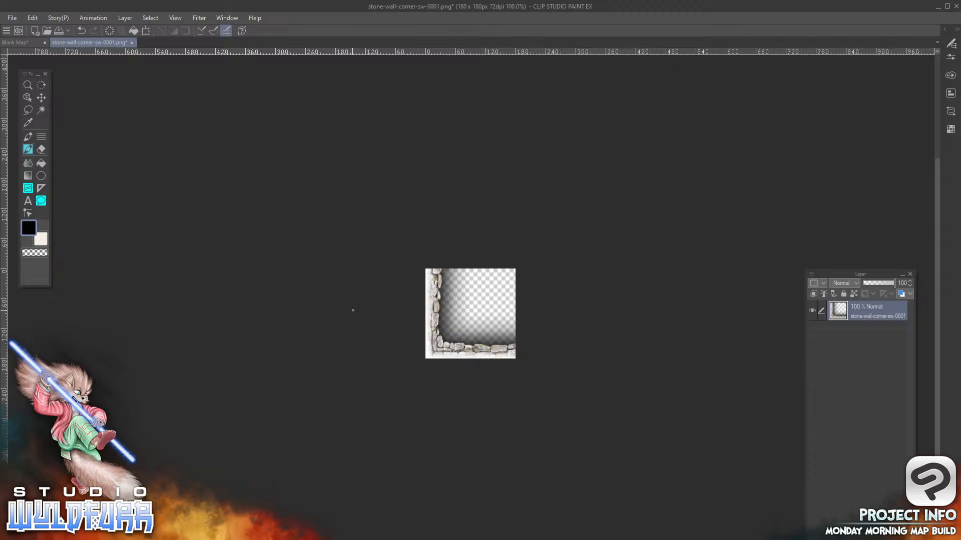
click(133, 43)
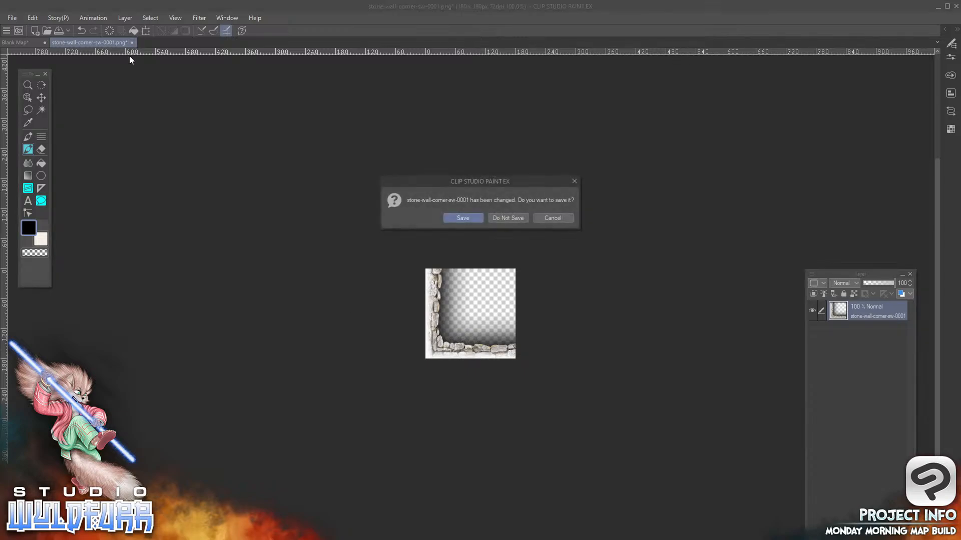
click(509, 219)
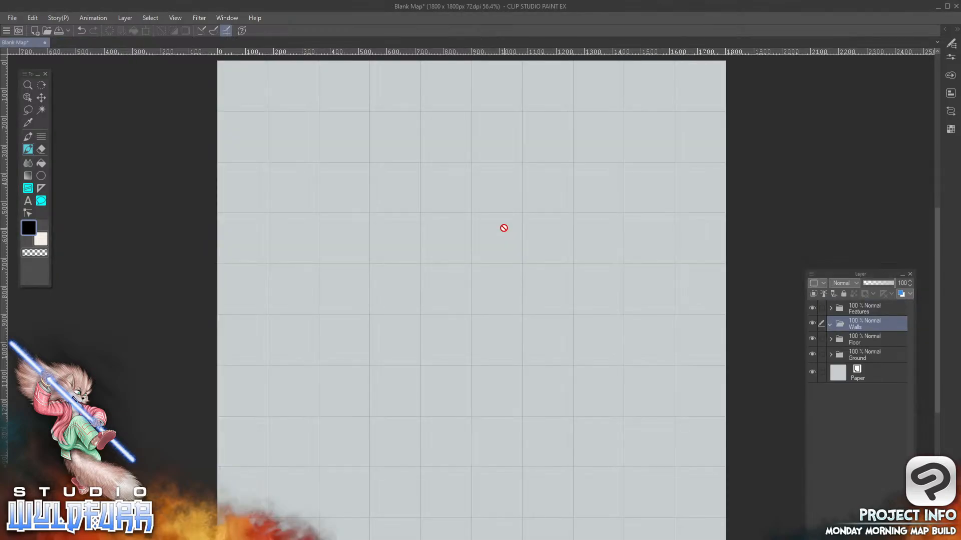
Bring stone-wall-corner-sw-0001.png from the Stone Wall Overlays folder into the map's Walls folder as a layer, and return to the canvas
key(alt+Tab)
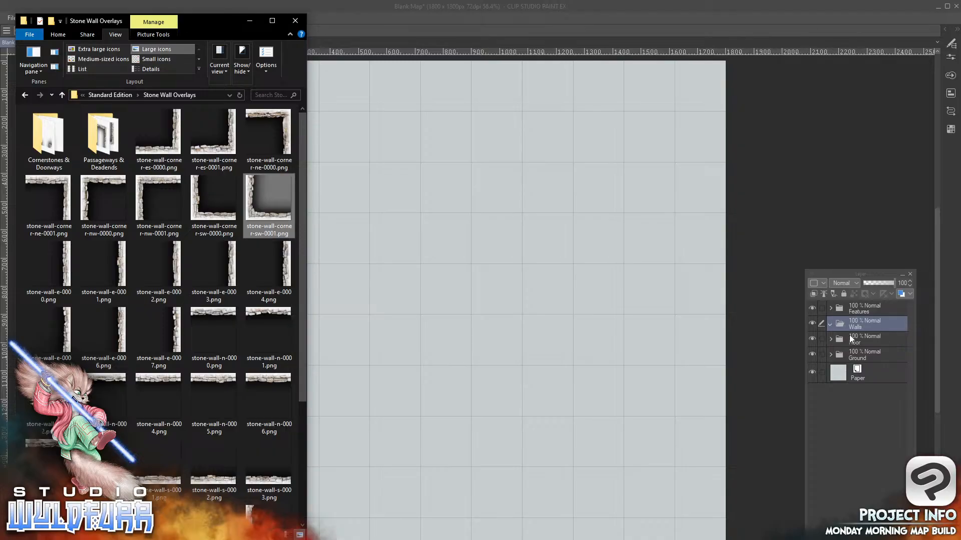
drag(253, 215, 869, 323)
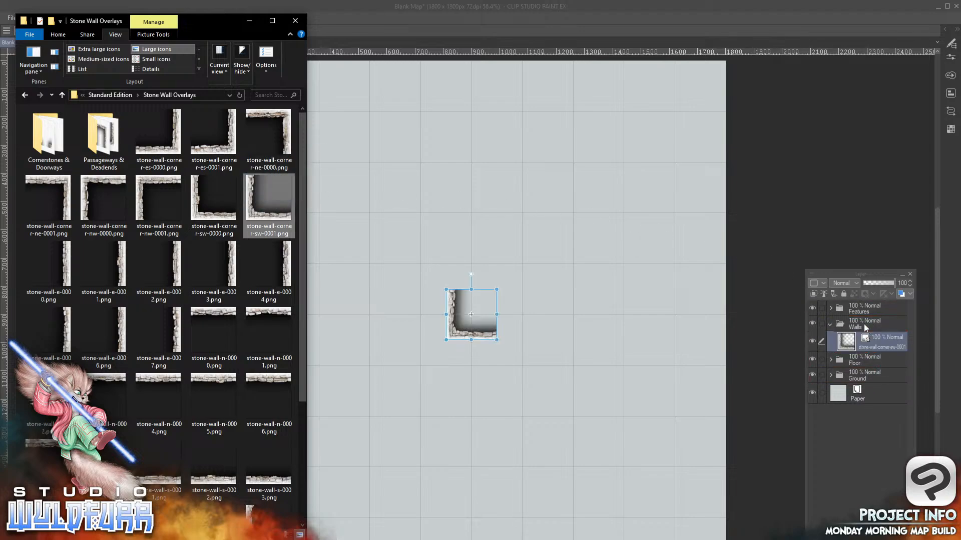
click(473, 23)
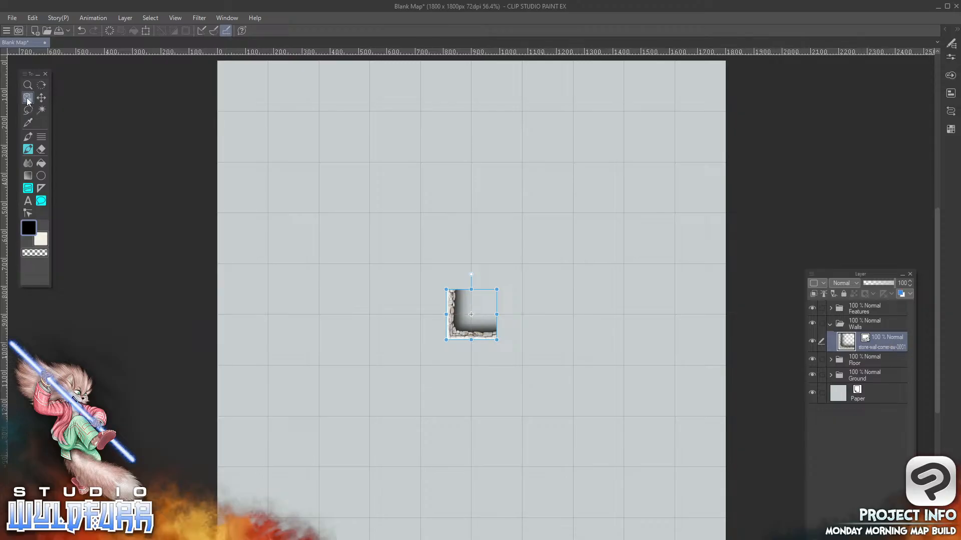
Show the Operation tool's Object sub tool, and shrink the application window to fit the whole map canvas
click(951, 44)
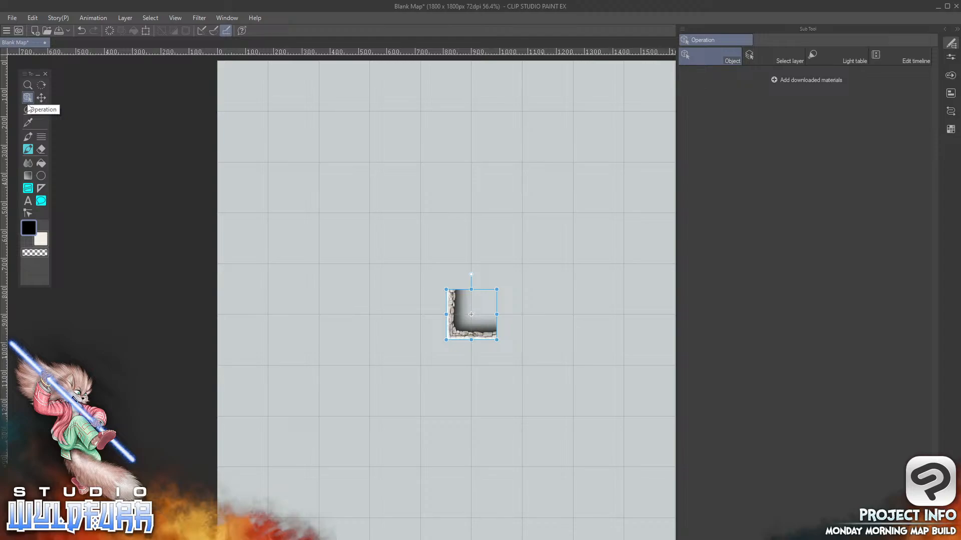
double_click(358, 8)
double_click(545, 6)
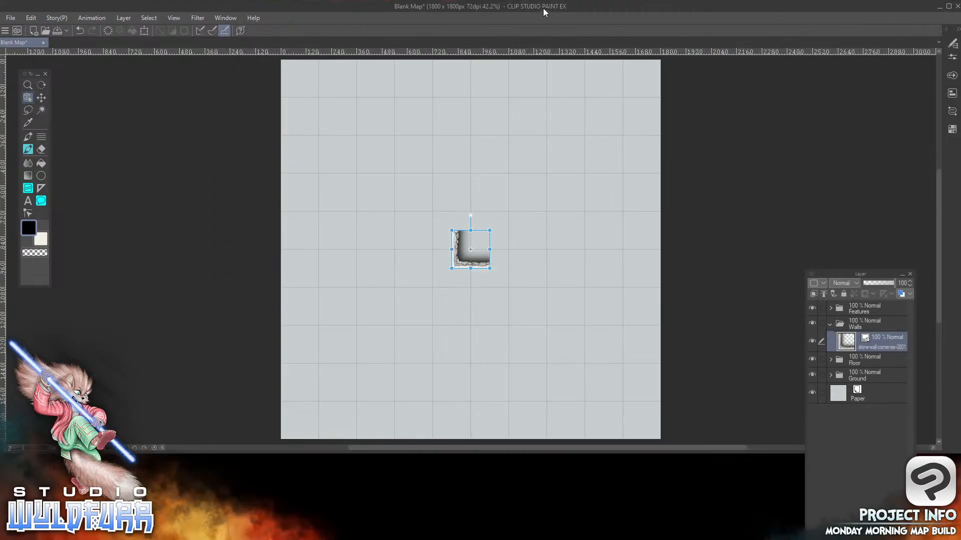
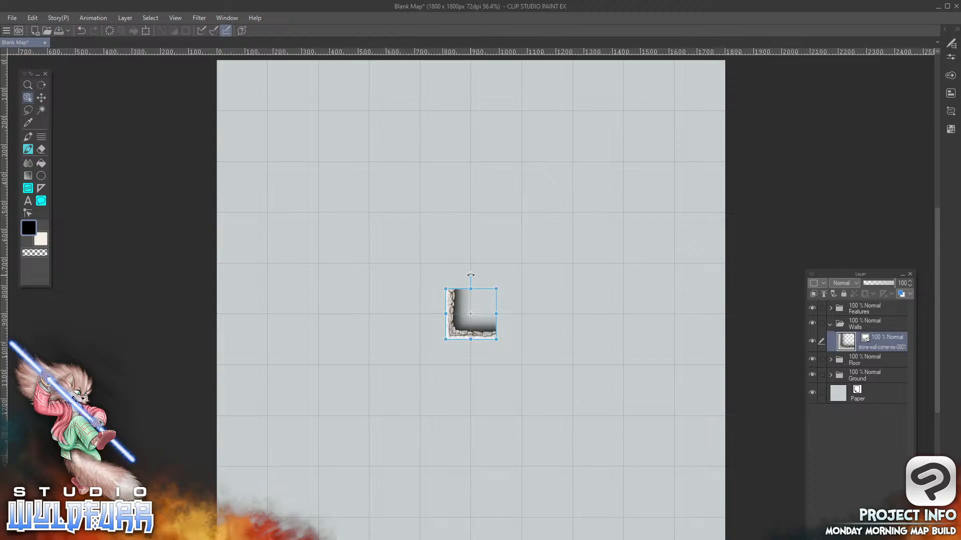
Try rotating the southwest corner tile slightly and enlarging it to more than two grid squares
mouse_move(471, 274)
mouse_down()
mouse_move(498, 285)
mouse_move(480, 275)
mouse_move(445, 282)
mouse_move(500, 290)
mouse_move(439, 281)
mouse_move(485, 274)
mouse_move(456, 274)
mouse_move(469, 268)
mouse_up()
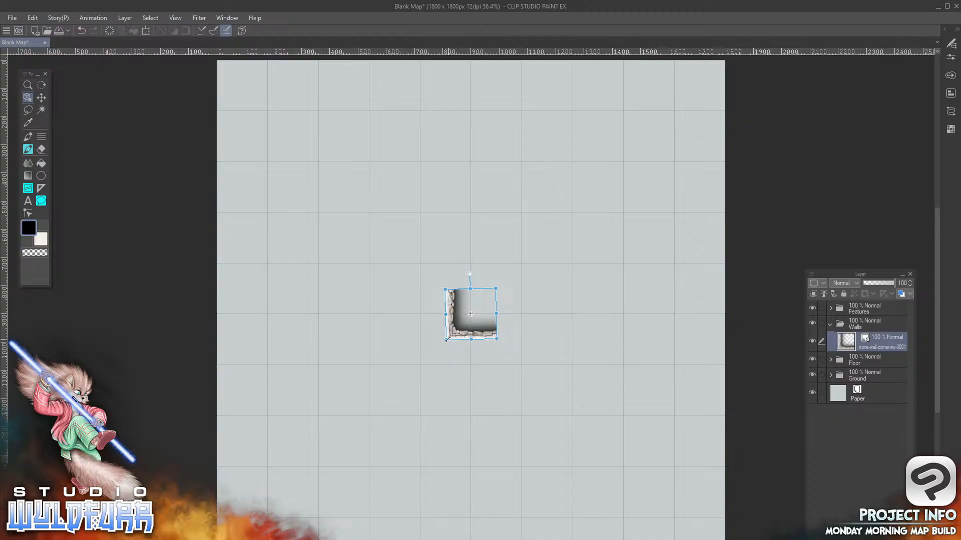
drag(445, 315, 411, 314)
drag(496, 272, 521, 244)
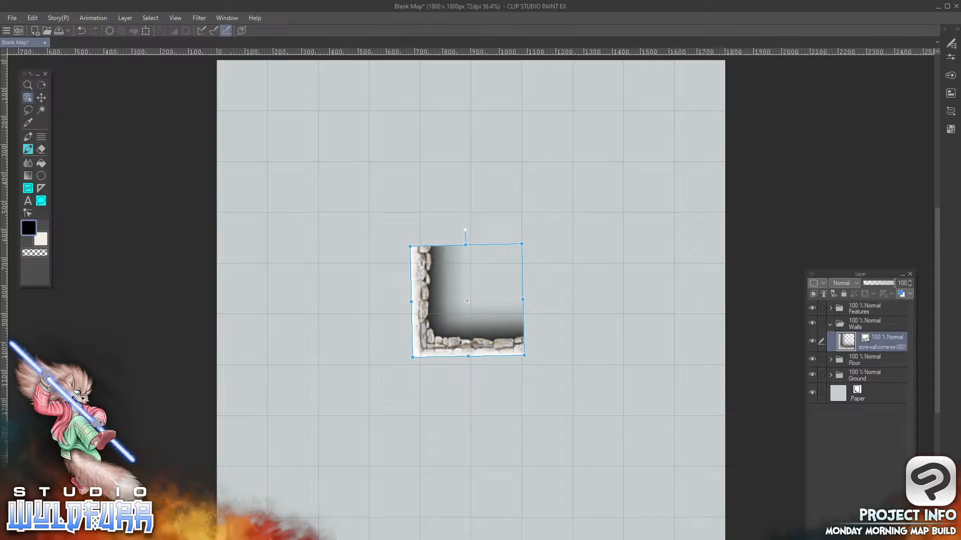
Delete the distorted corner tile and bring a fresh copy of stone-wall-corner-sw-0001.png into the Walls folder
key(Delete)
key(alt+Tab)
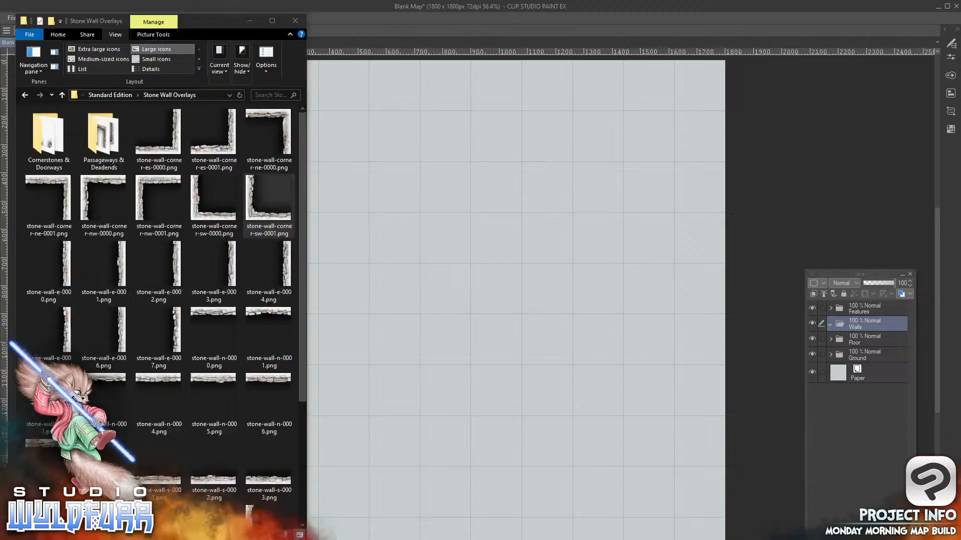
drag(251, 213, 860, 326)
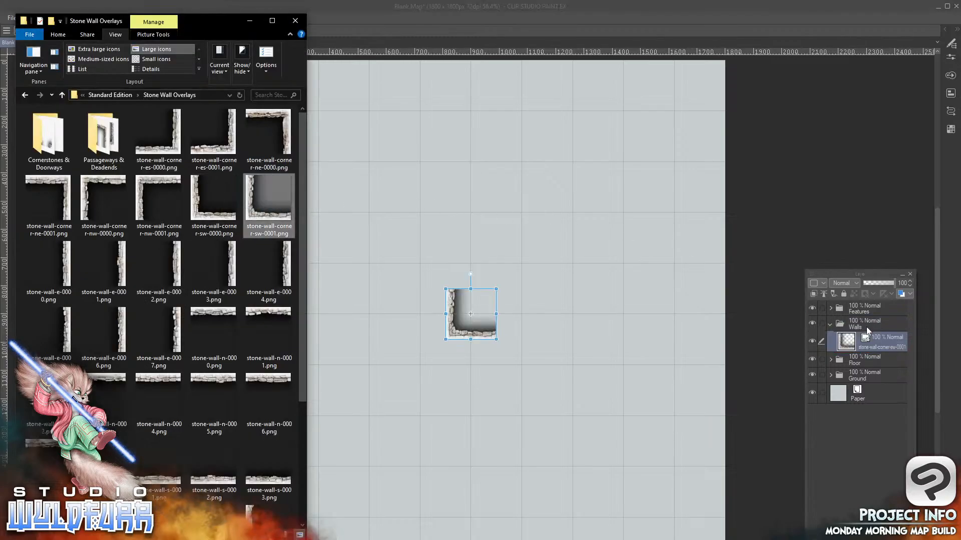
click(460, 326)
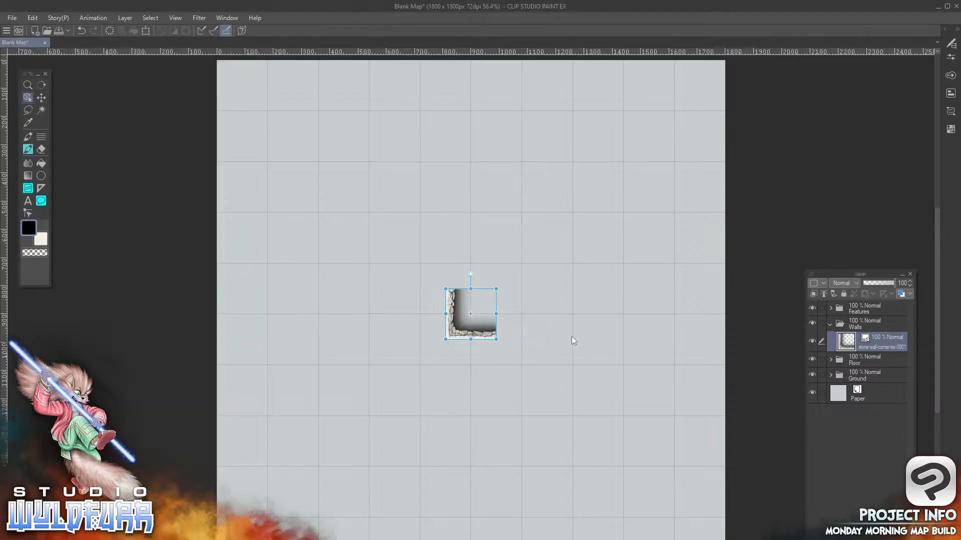
Move the southwest corner tile with the Operation tool into the grid square at the map's lower-left corner
click(42, 99)
click(29, 100)
drag(481, 328, 519, 270)
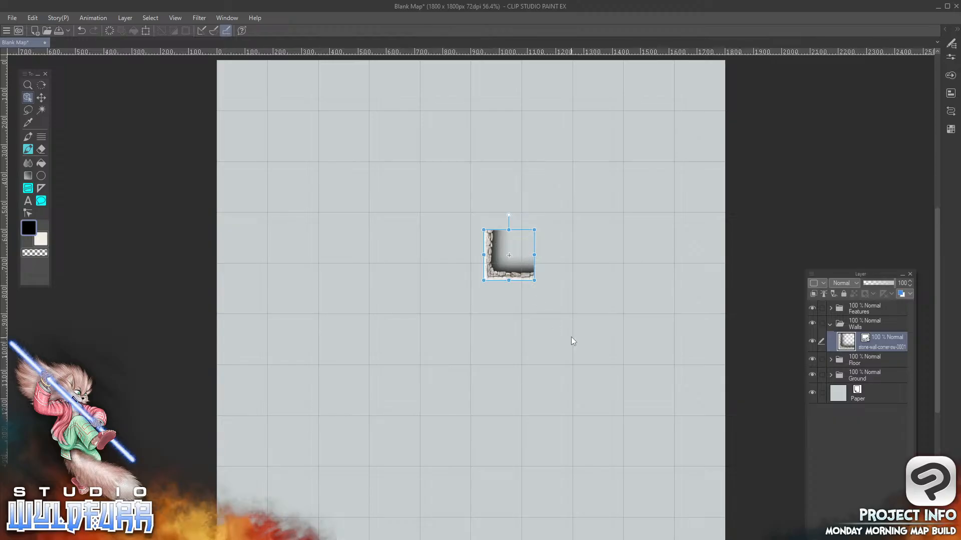
drag(492, 244, 454, 245)
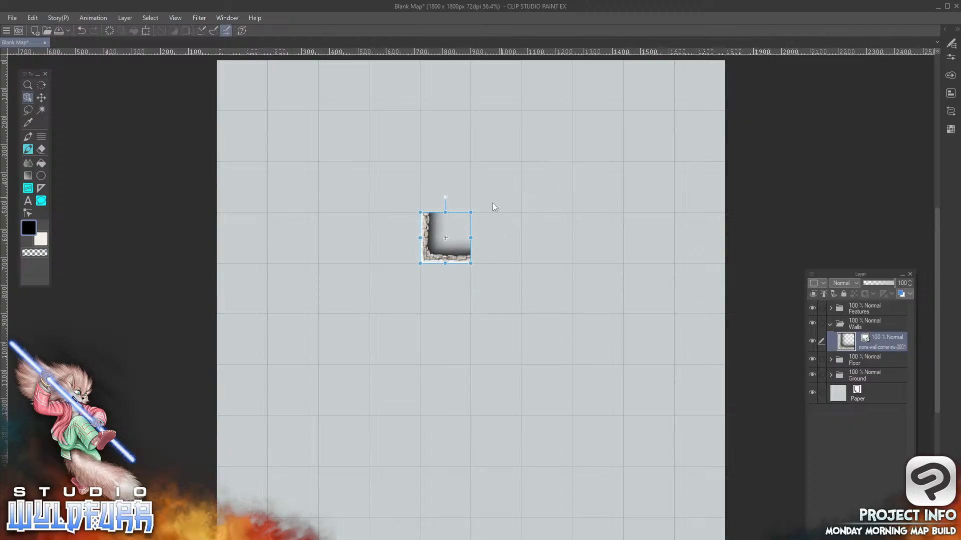
drag(457, 251, 253, 536)
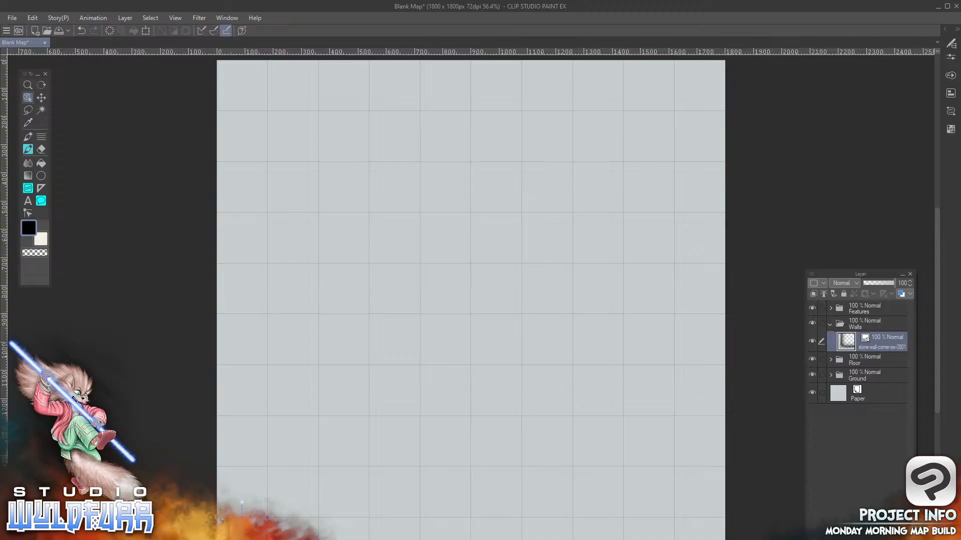
Bring stone-wall-corner-ne-0001.png into the Walls folder and place it in the map's upper-right grid square
key(alt+Tab)
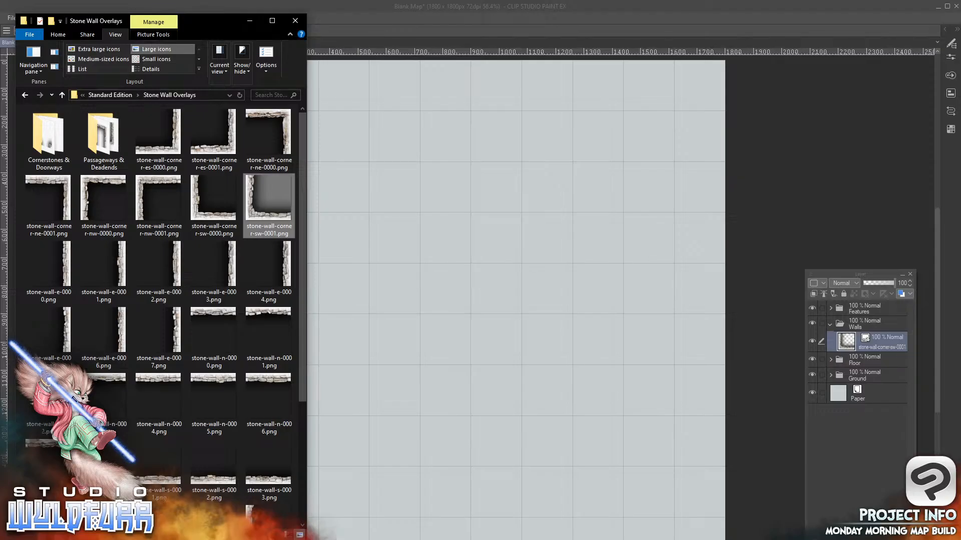
drag(60, 198, 875, 347)
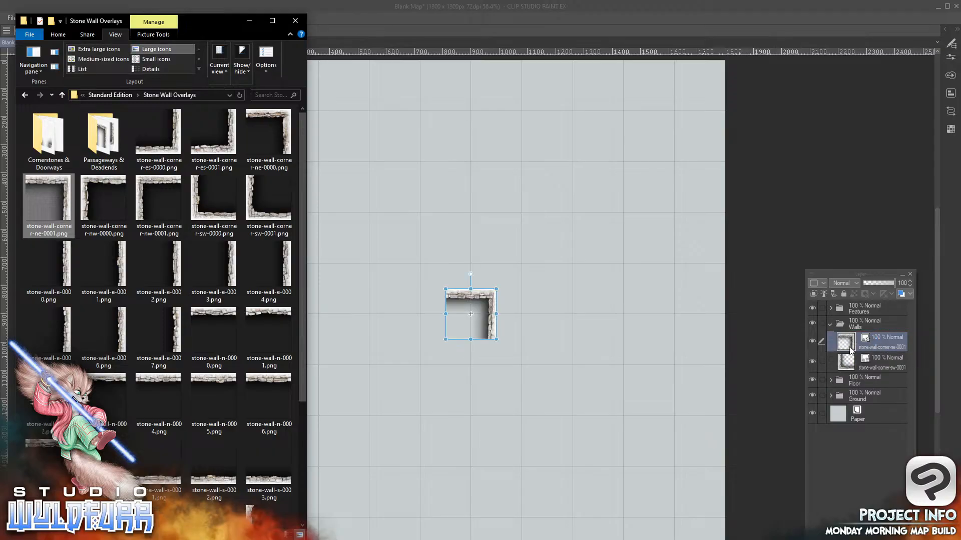
click(487, 301)
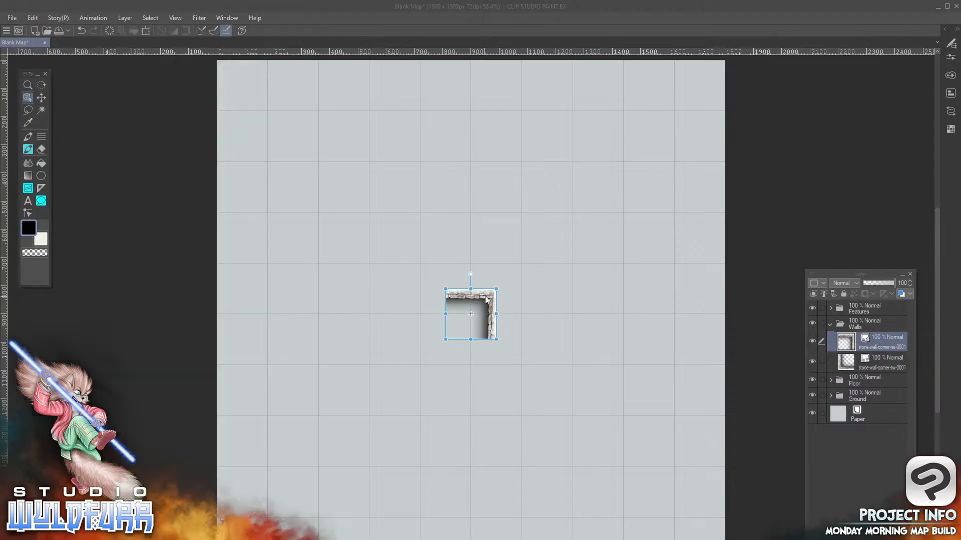
drag(492, 303, 719, 89)
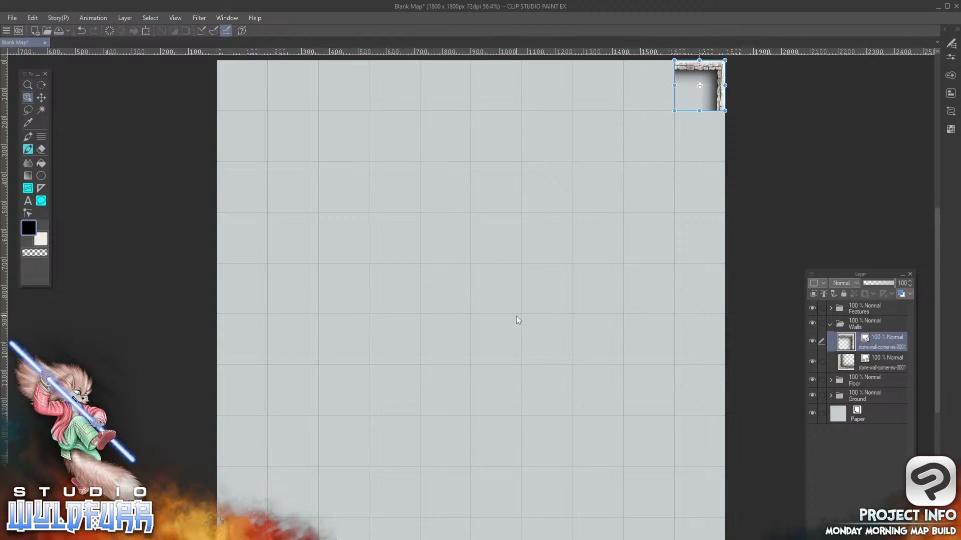
Bring stone-wall-corner-es-0001.png into the Walls folder and place it in the map's lower-right grid square
key(alt+Tab)
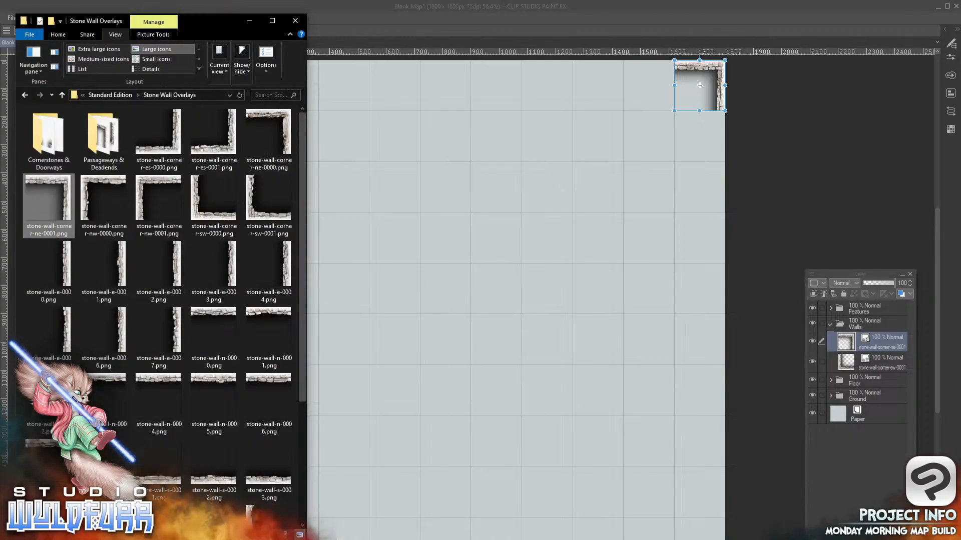
drag(213, 132, 574, 237)
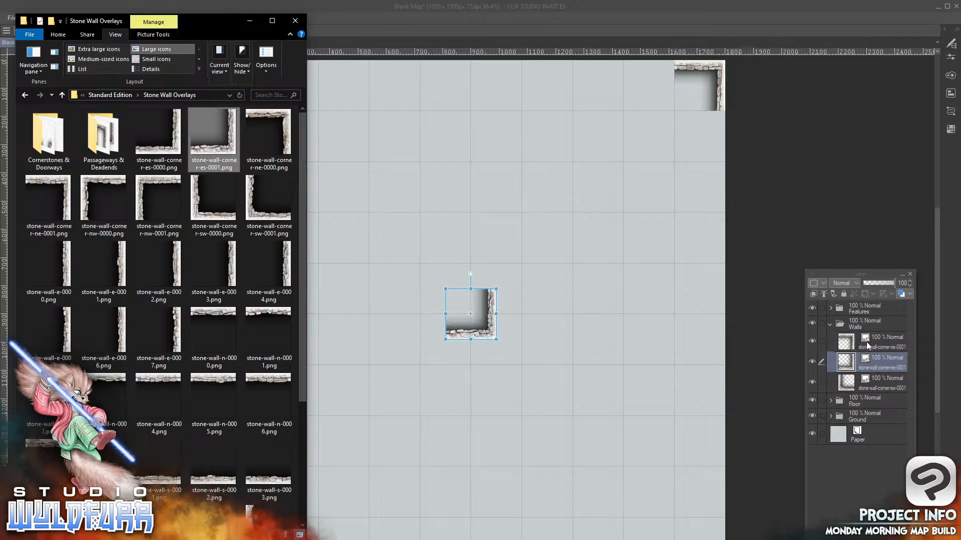
drag(486, 315, 623, 459)
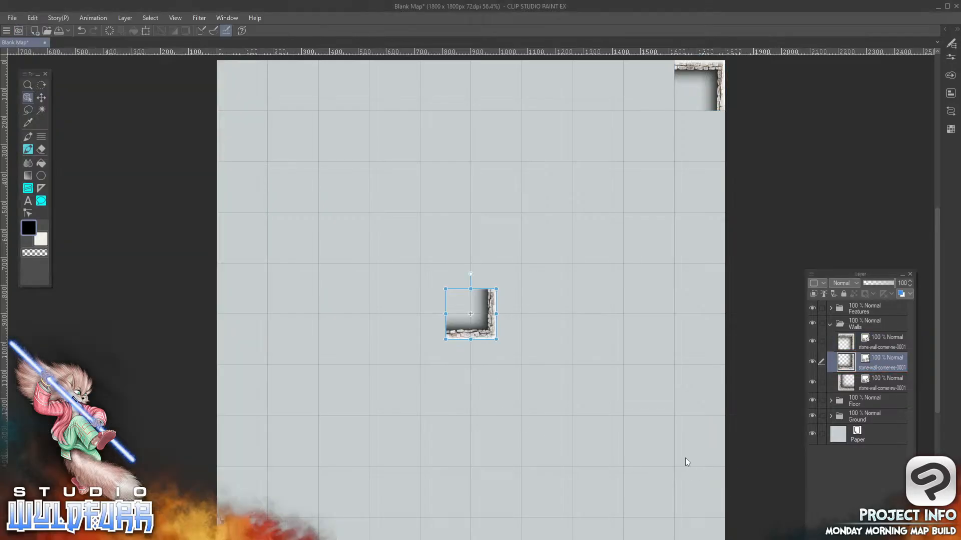
drag(488, 325, 718, 539)
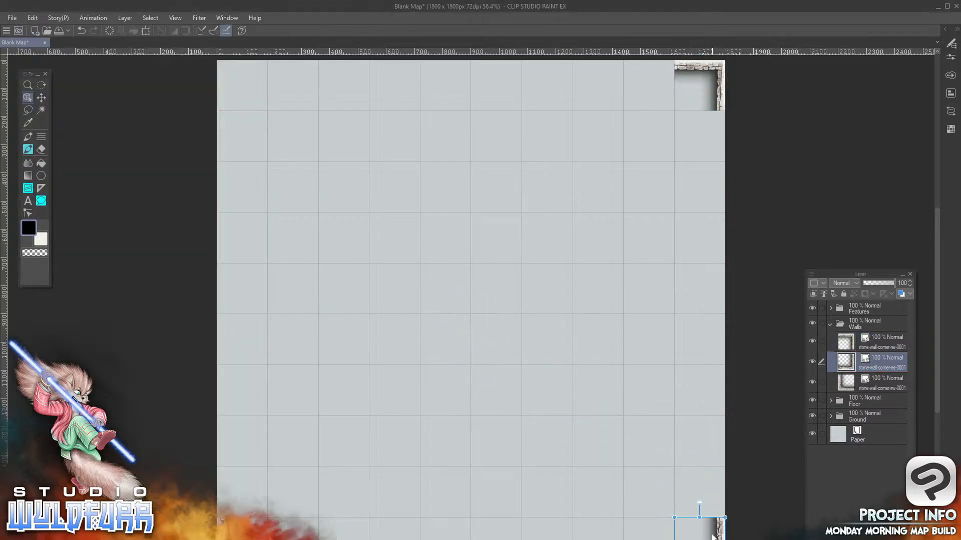
Bring stone-wall-corner-nw-0001.png into the Walls folder and place it in the map's upper-left grid square
key(alt+Tab)
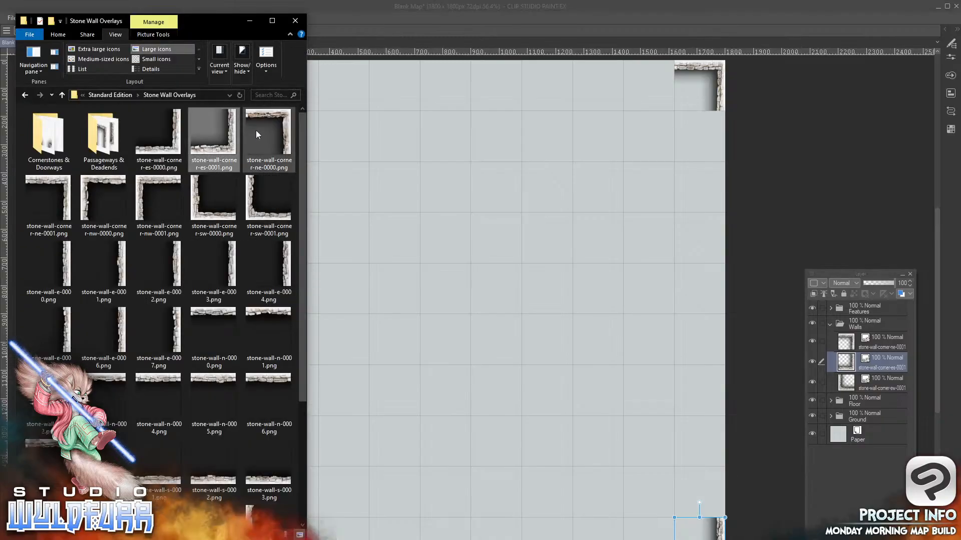
click(144, 182)
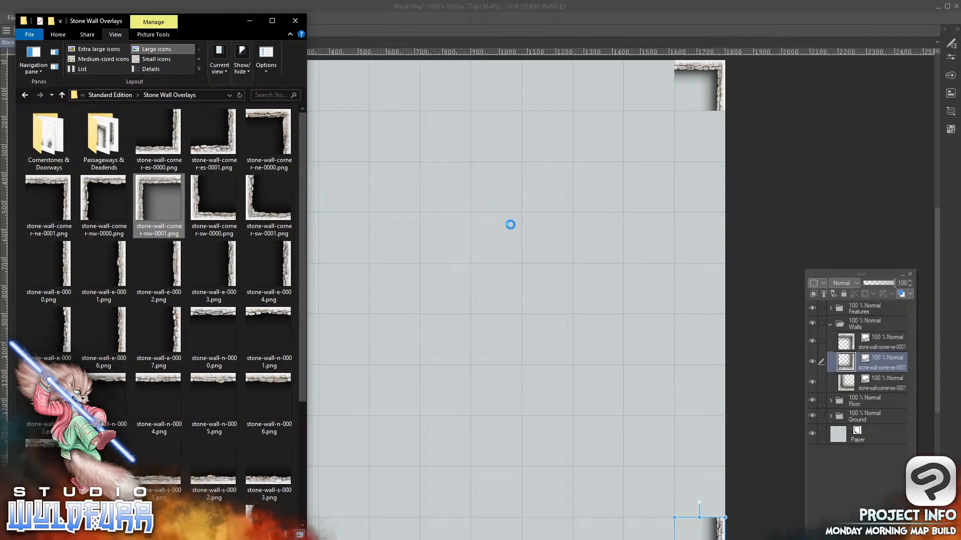
drag(872, 351, 873, 353)
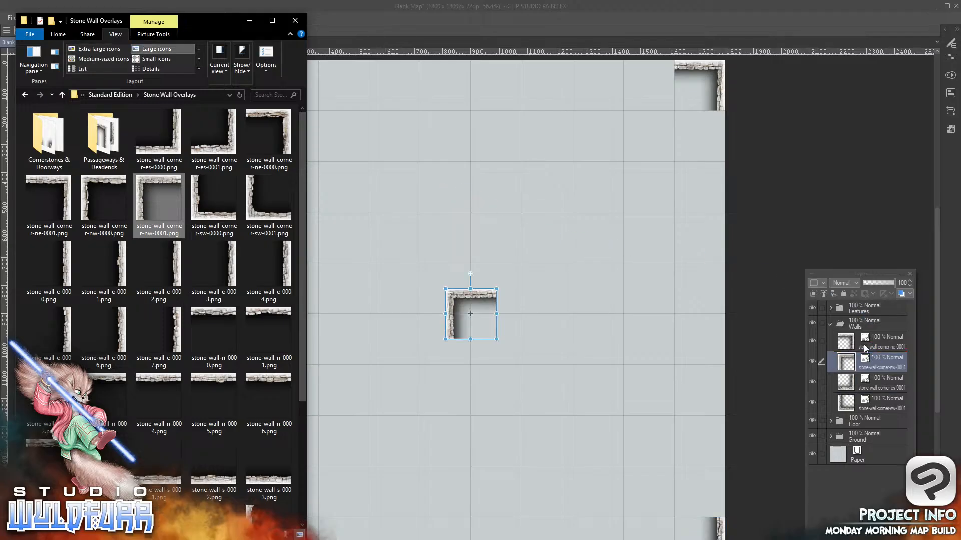
click(452, 274)
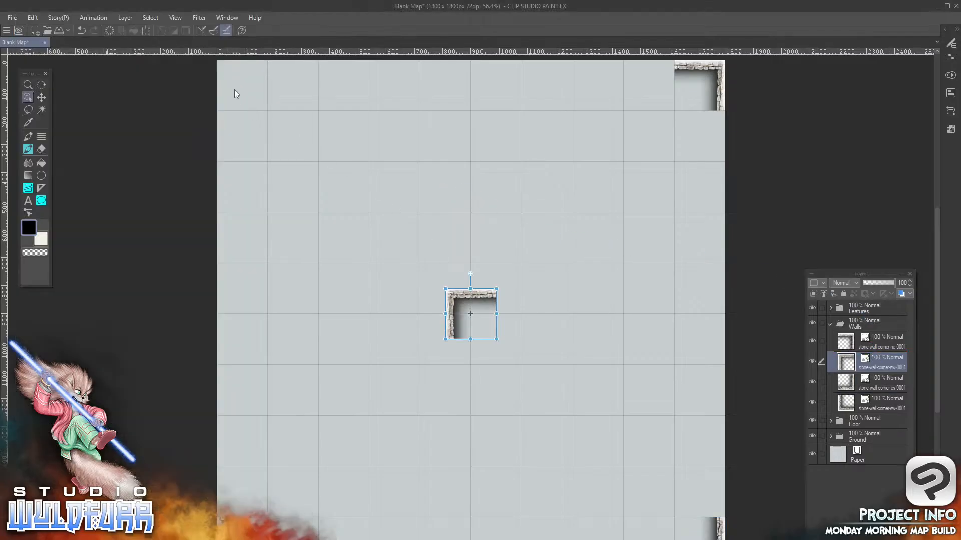
drag(457, 299, 228, 71)
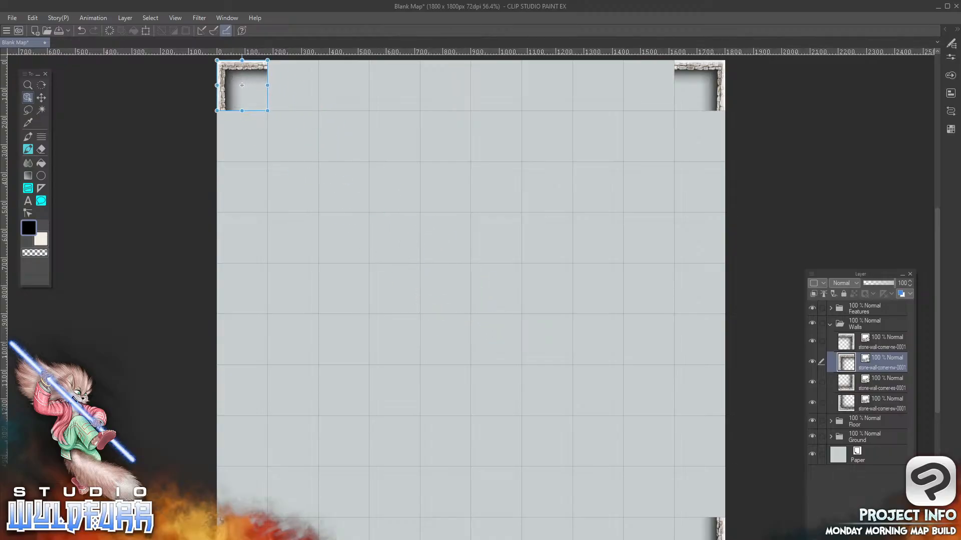
Bring stone-wall-e-0000.png into the Walls folder and place it in the grid square directly below the northeast corner tile
key(alt+Tab)
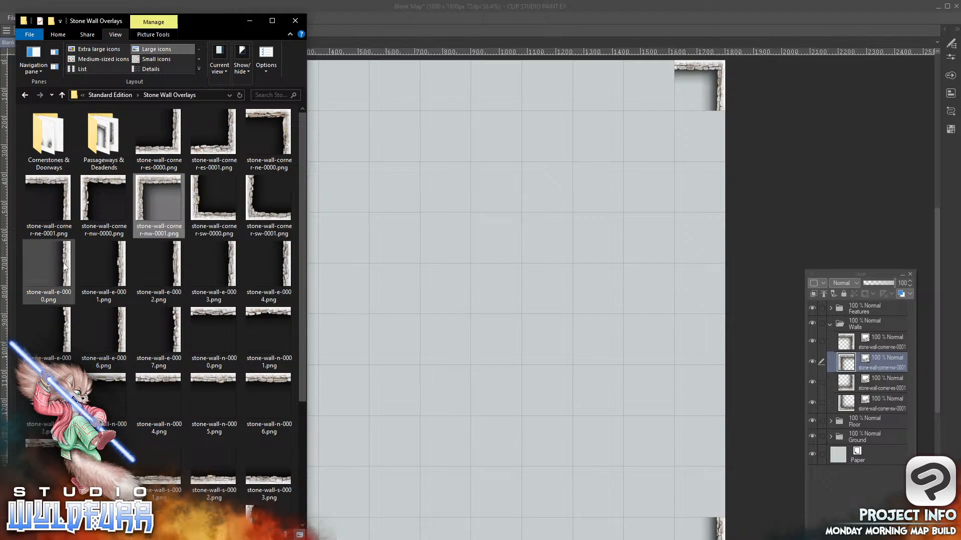
click(49, 268)
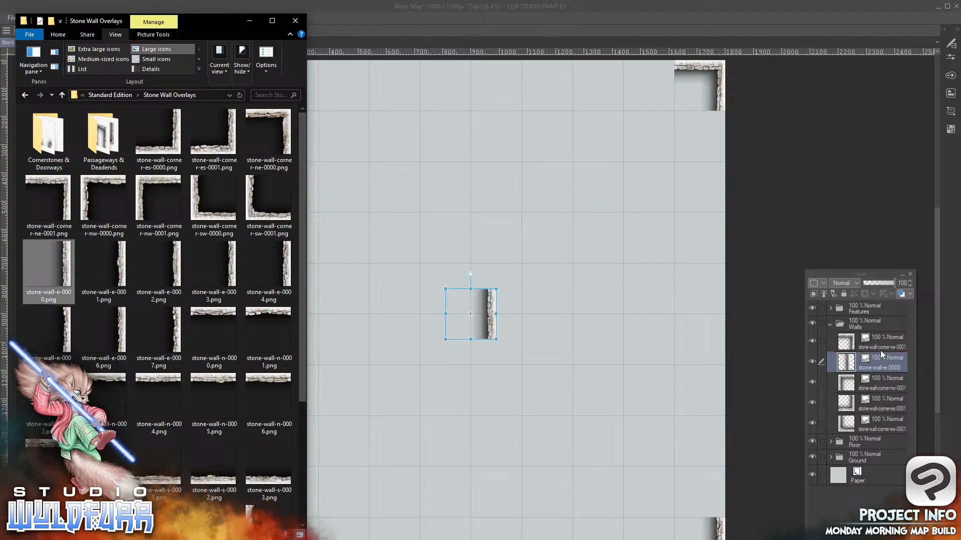
click(619, 201)
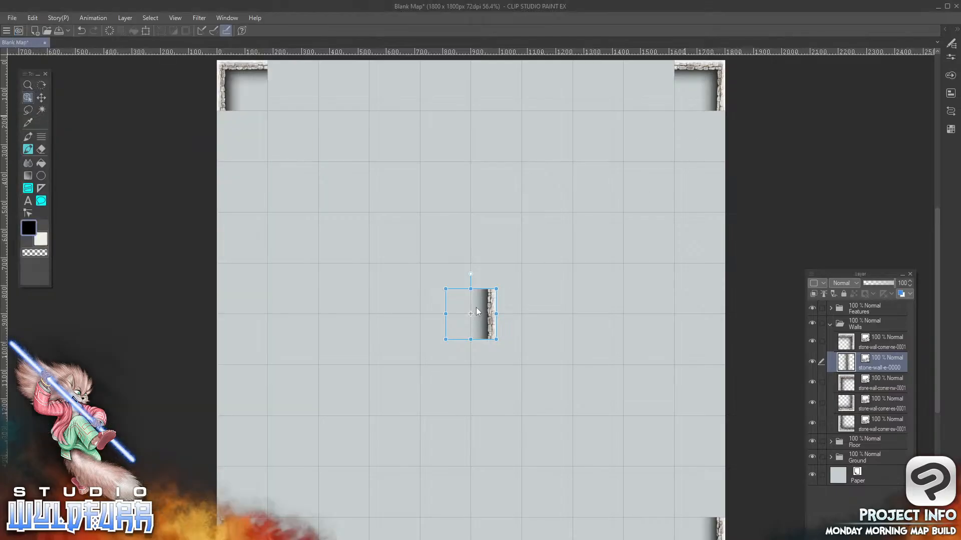
drag(495, 311, 720, 135)
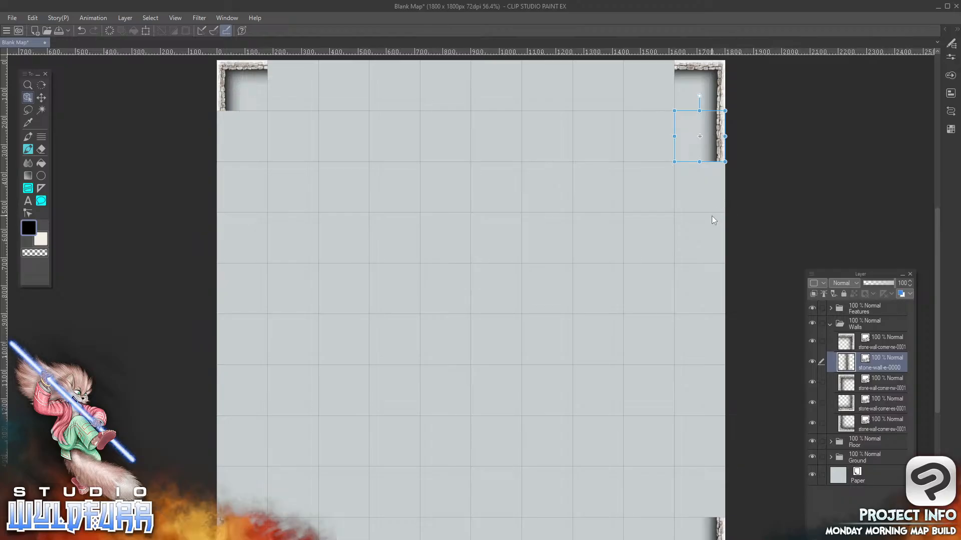
Create a new layer above all the folders and rename it Pencils
key(alt+Tab)
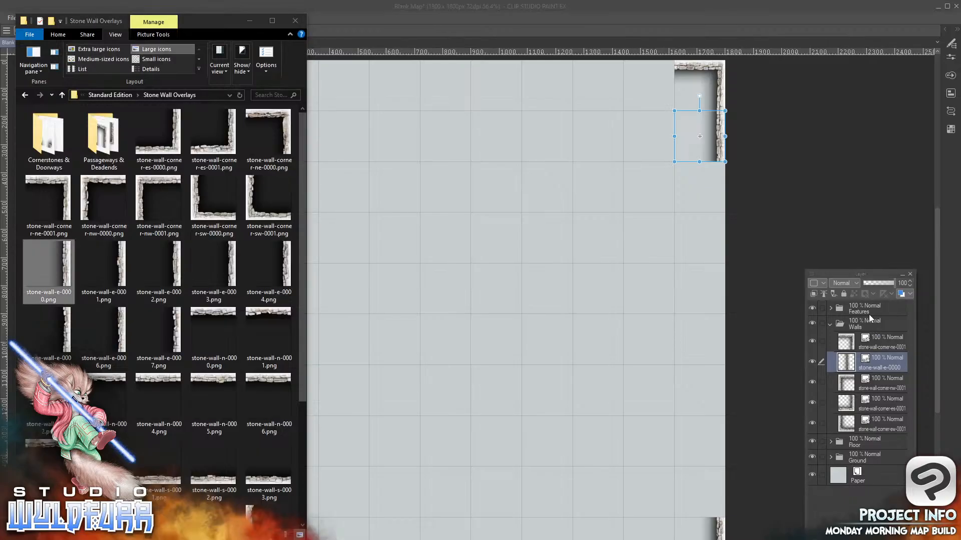
key(alt+Tab)
key(ctrl+shift+n)
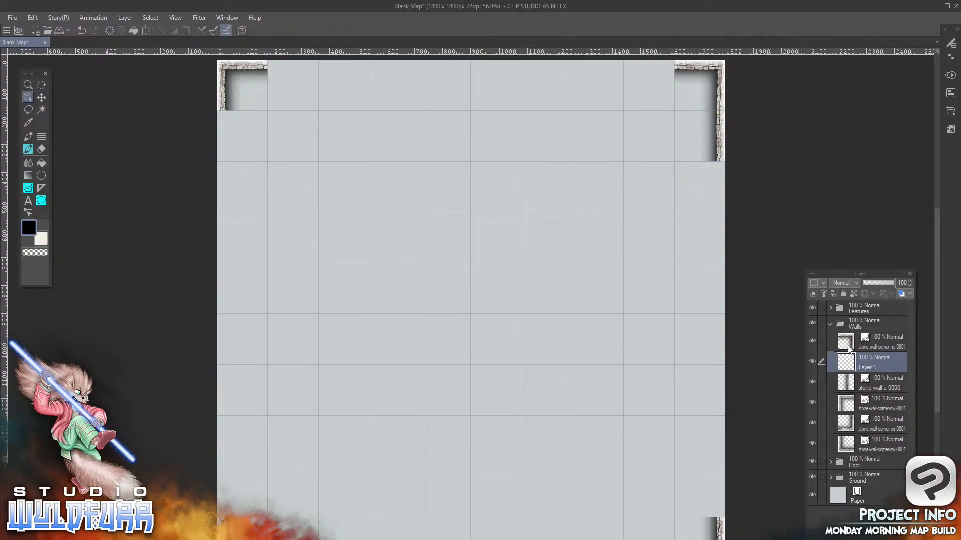
drag(853, 363, 856, 303)
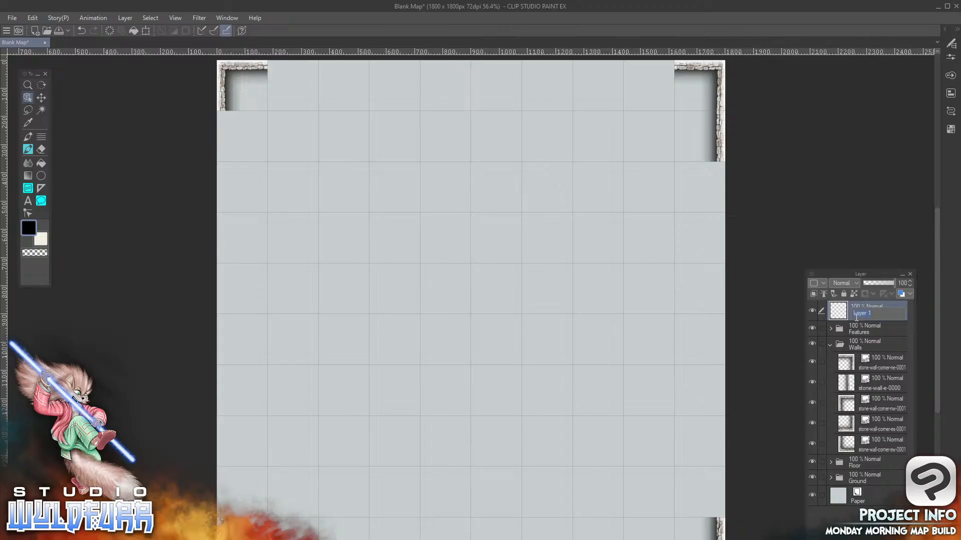
key(BackSpace)
text(Ro)
right_click(406, 330)
click(584, 284)
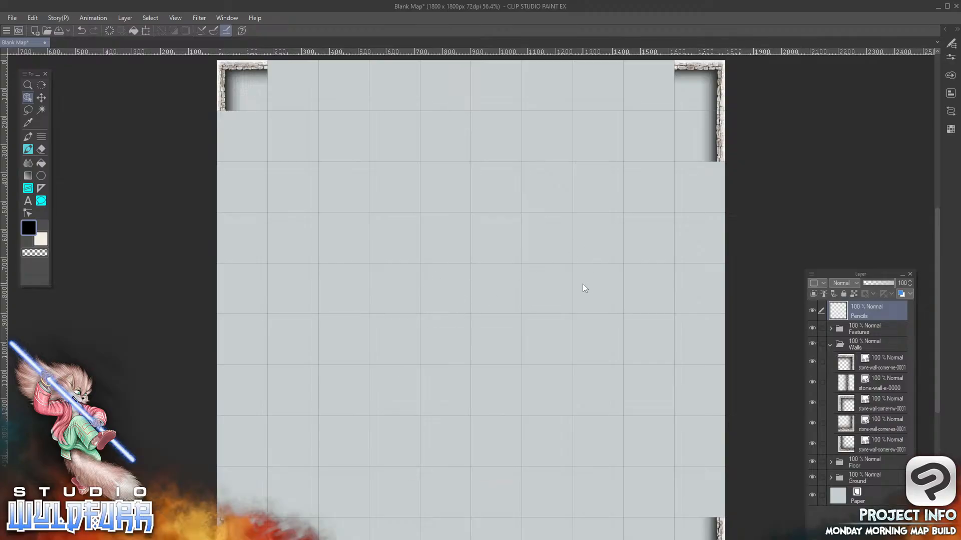
Sketch three adjoining two-by-two-square blocks in an L arrangement near the map's center on the Pencils layer
right_click(868, 360)
click(867, 365)
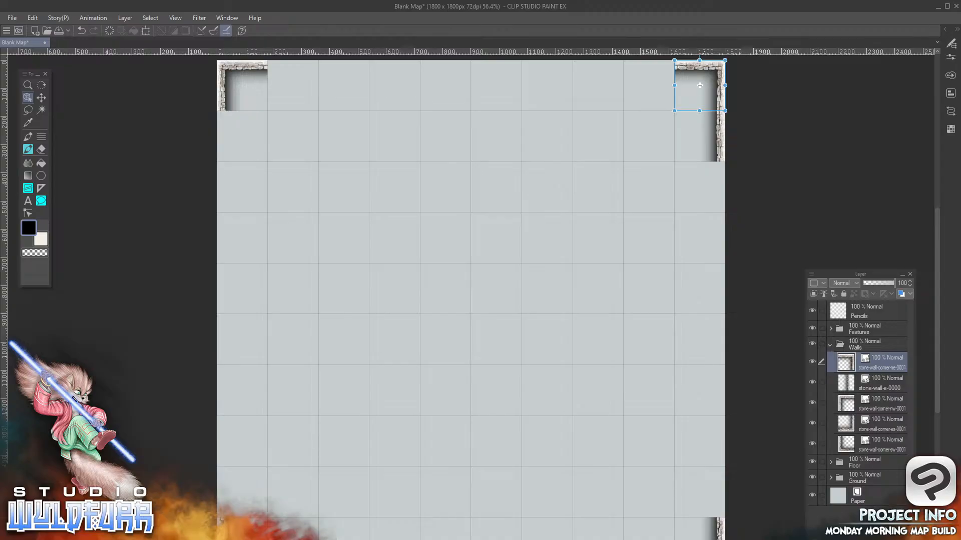
click(868, 315)
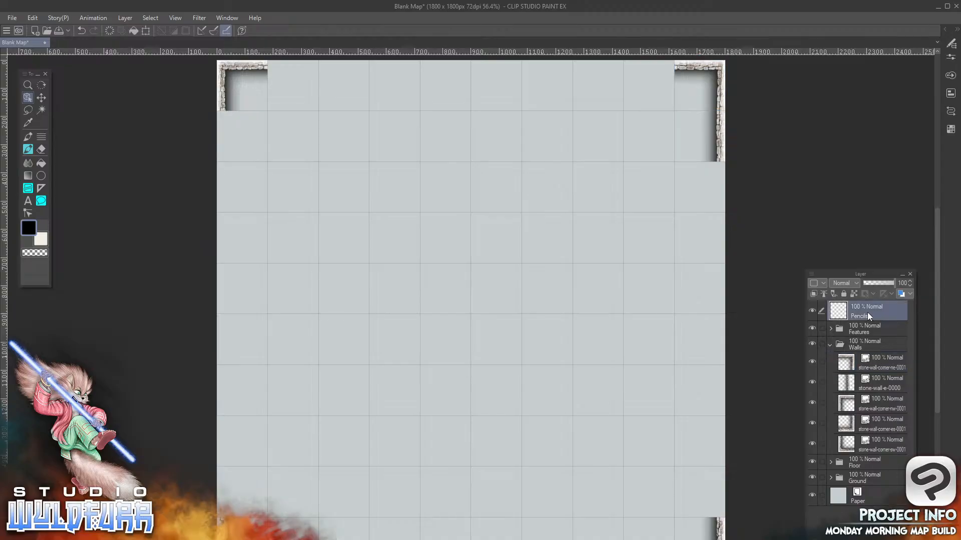
click(27, 151)
mouse_move(420, 303)
mouse_down()
mouse_move(419, 361)
mouse_move(520, 366)
mouse_move(525, 269)
mouse_move(413, 259)
mouse_up()
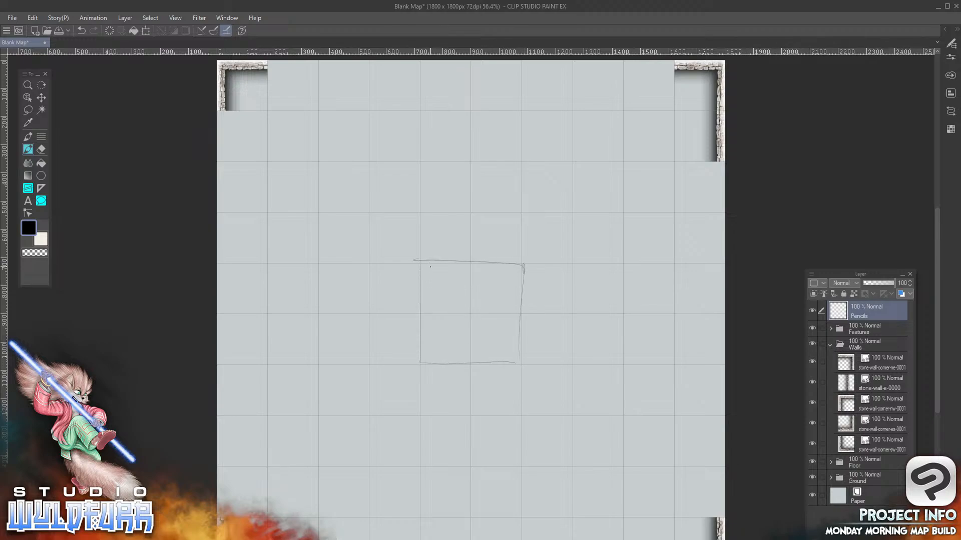
drag(420, 211, 423, 250)
mouse_move(420, 163)
mouse_down()
mouse_move(535, 164)
mouse_move(521, 364)
mouse_move(620, 360)
mouse_move(623, 257)
mouse_move(540, 261)
mouse_move(623, 265)
mouse_up()
drag(621, 332, 616, 373)
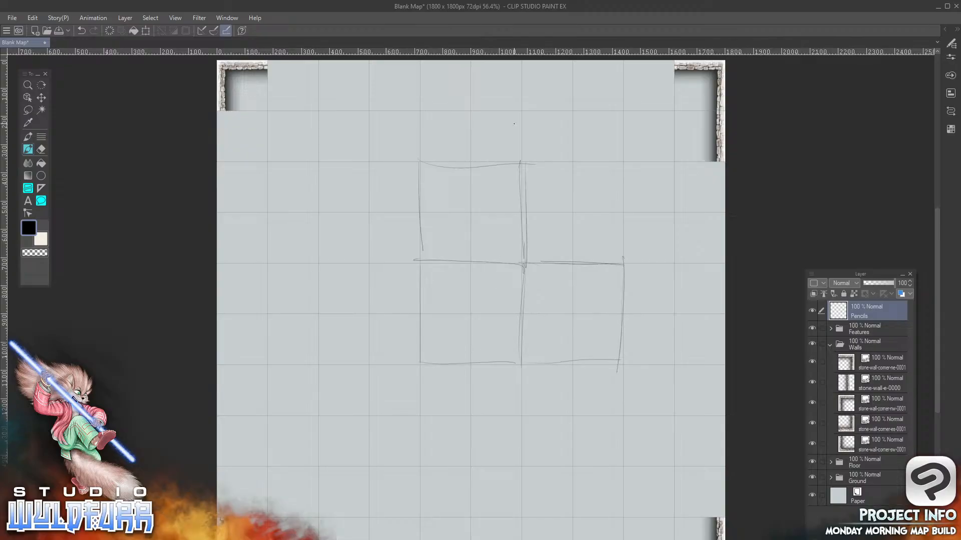
Draw double-headed arrows across the sketched blocks' shared edges and outward-pointing arrows along the map's outer edges
mouse_move(534, 288)
mouse_down()
mouse_move(523, 289)
mouse_move(539, 288)
mouse_up()
drag(491, 247, 491, 273)
drag(689, 187, 708, 190)
drag(701, 435, 704, 445)
mouse_move(595, 92)
mouse_down()
mouse_move(594, 70)
mouse_move(600, 76)
mouse_up()
drag(339, 66, 342, 82)
drag(225, 185, 249, 184)
drag(229, 441, 257, 445)
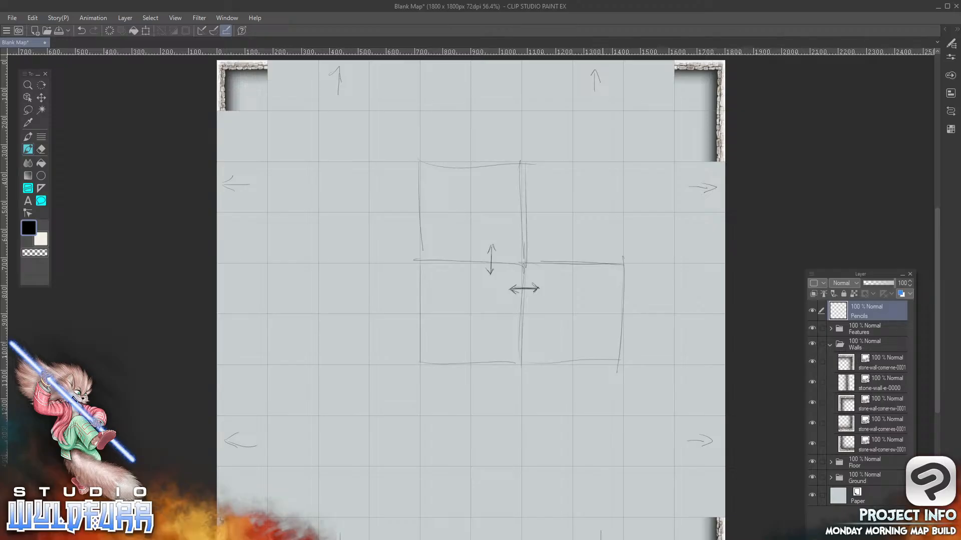
Add two more pencil marks near the blocks' shared edges, and hide the Pencils layer
drag(442, 251, 446, 271)
drag(511, 338, 508, 342)
click(811, 312)
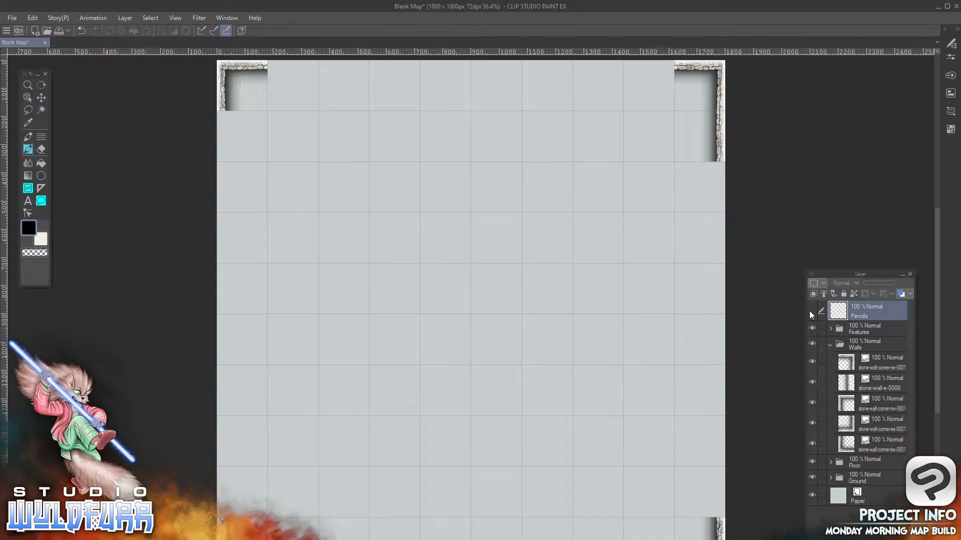
Import stone-wall-doorway-e-0000.png from File Explorer's Cornerstones & Doorways folder into Walls and place it on the map's east edge, third row
click(875, 361)
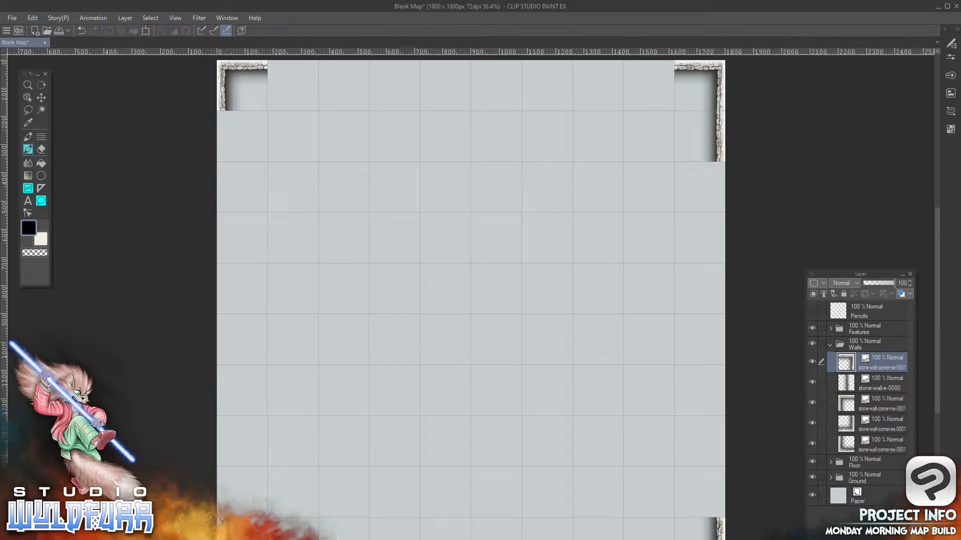
key(alt+Tab)
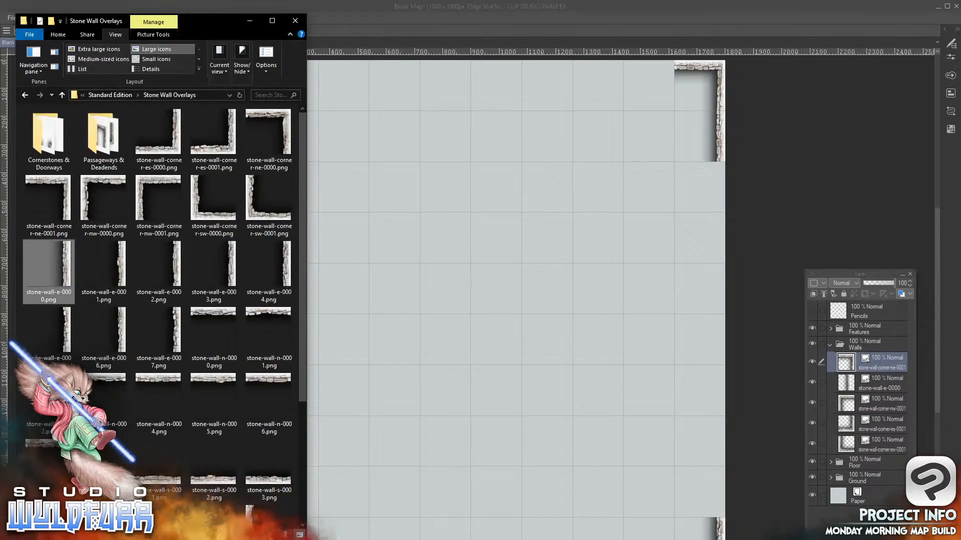
click(46, 141)
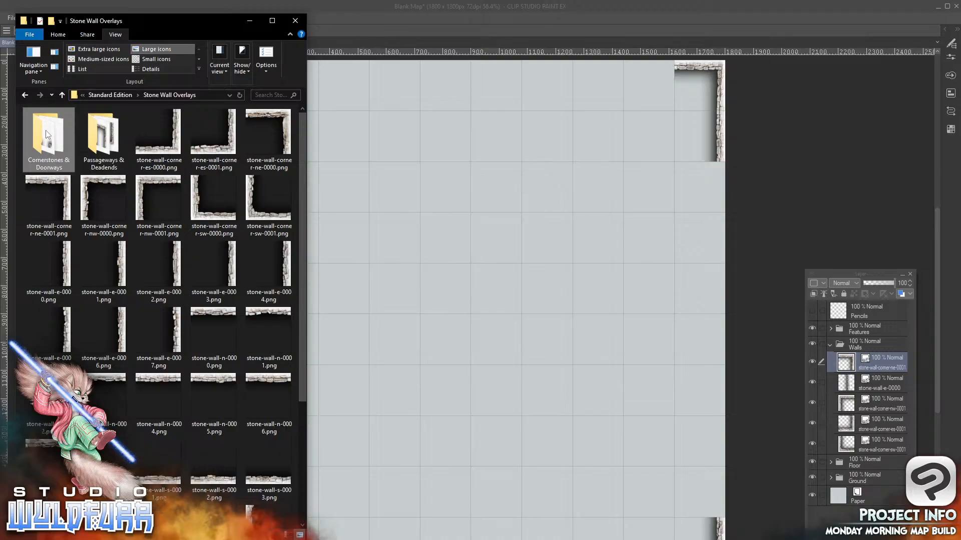
double_click(51, 138)
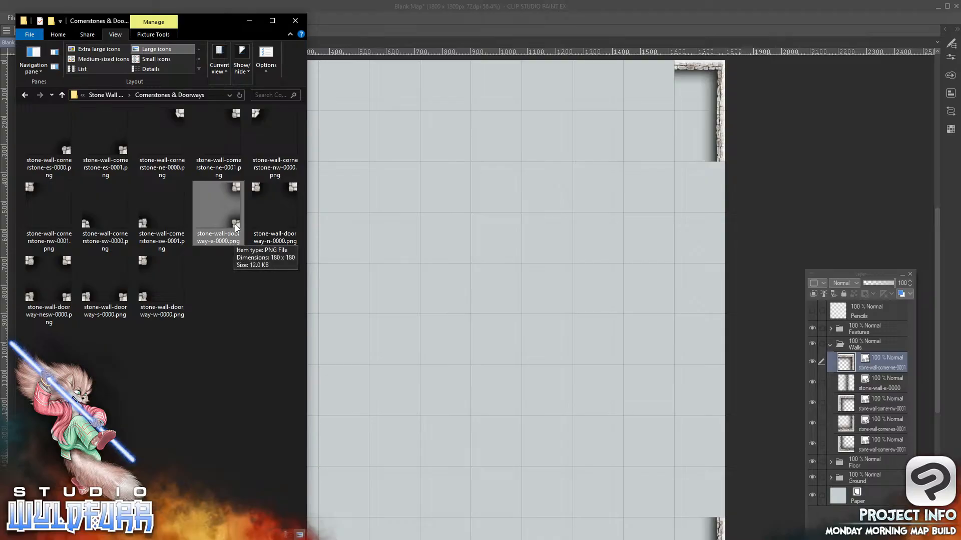
drag(235, 227, 862, 358)
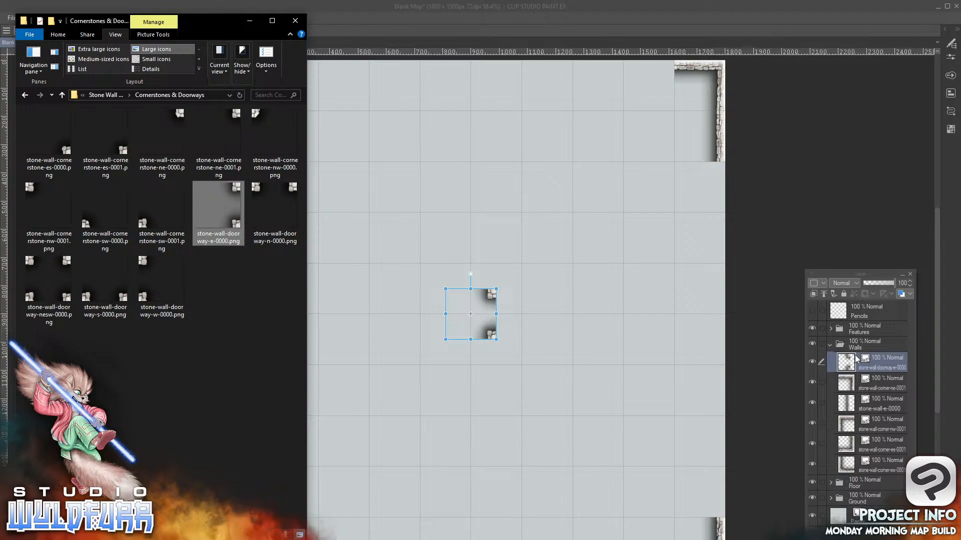
click(488, 297)
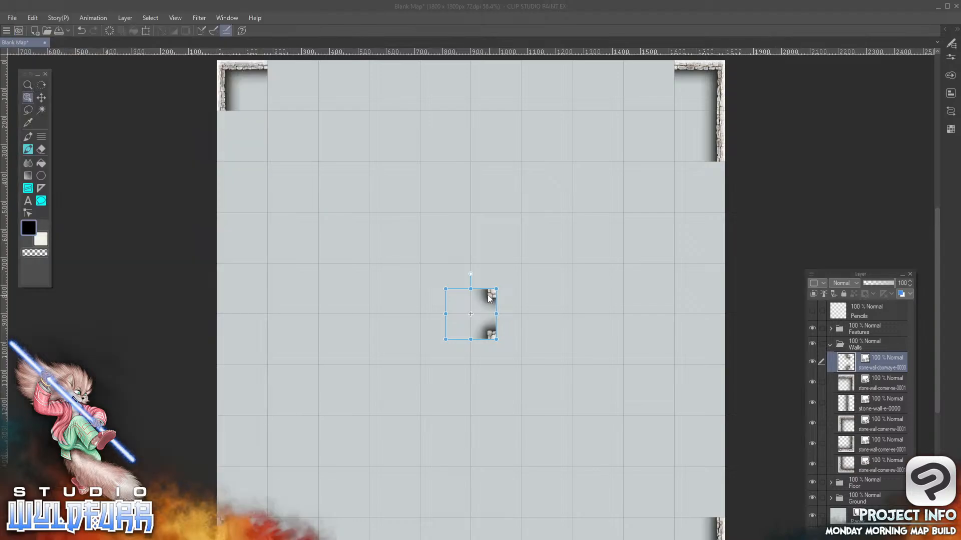
click(27, 99)
drag(492, 299, 717, 170)
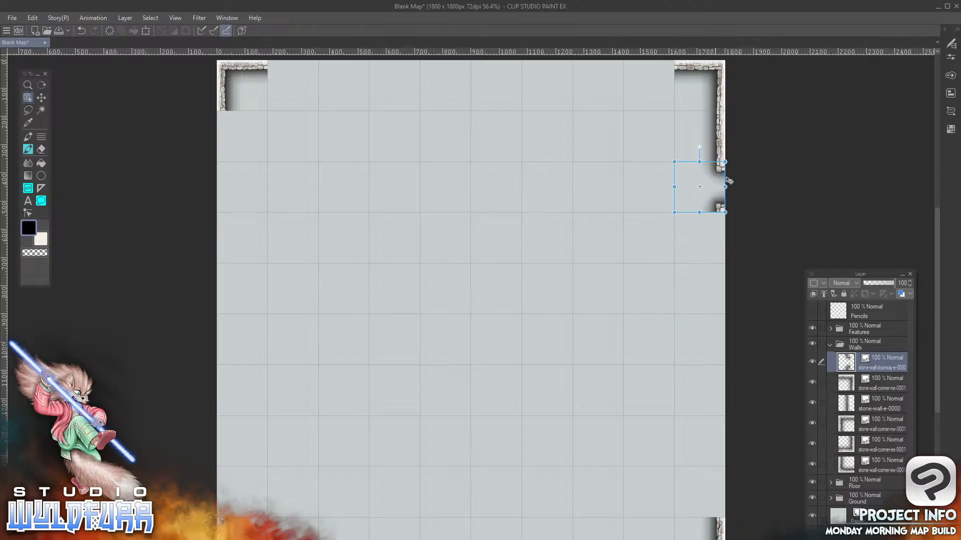
key(alt+Tab)
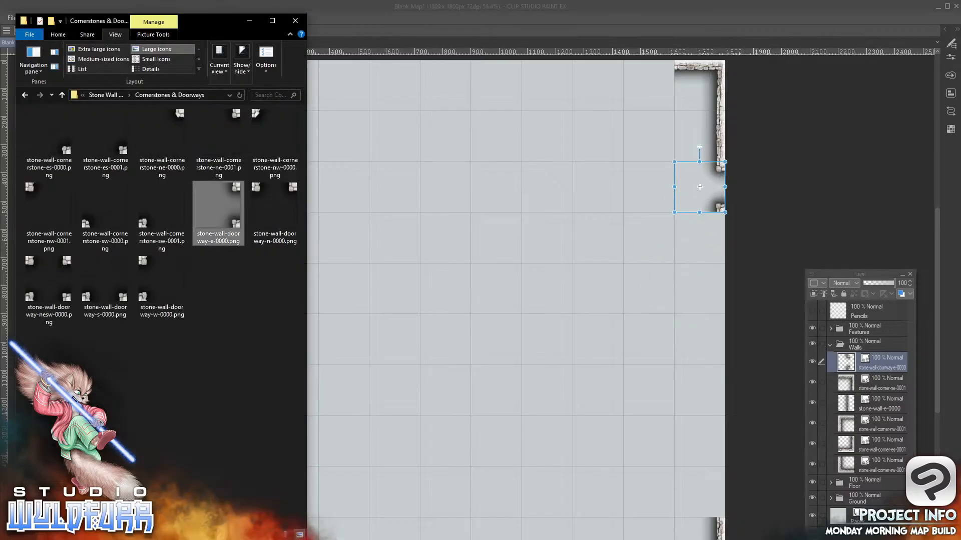
drag(233, 226, 525, 245)
click(415, 118)
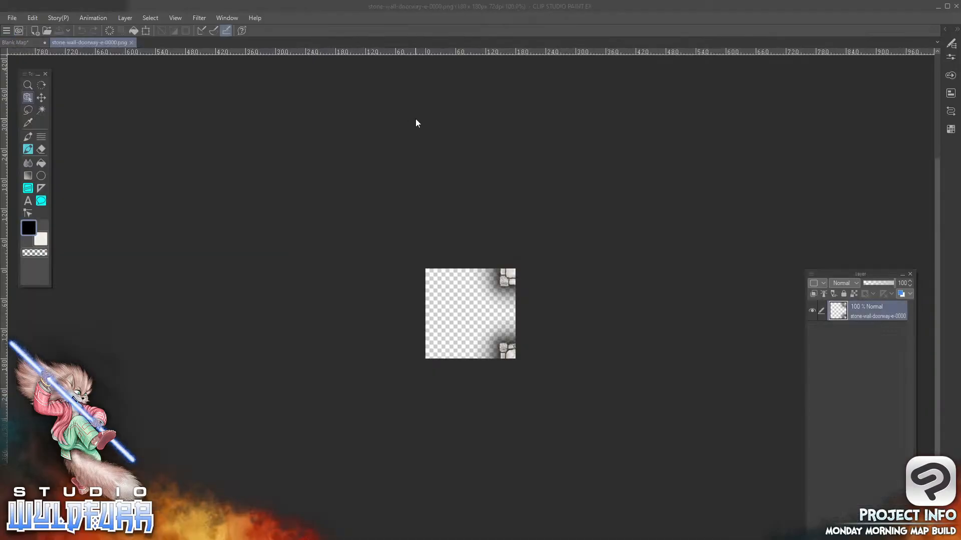
click(130, 44)
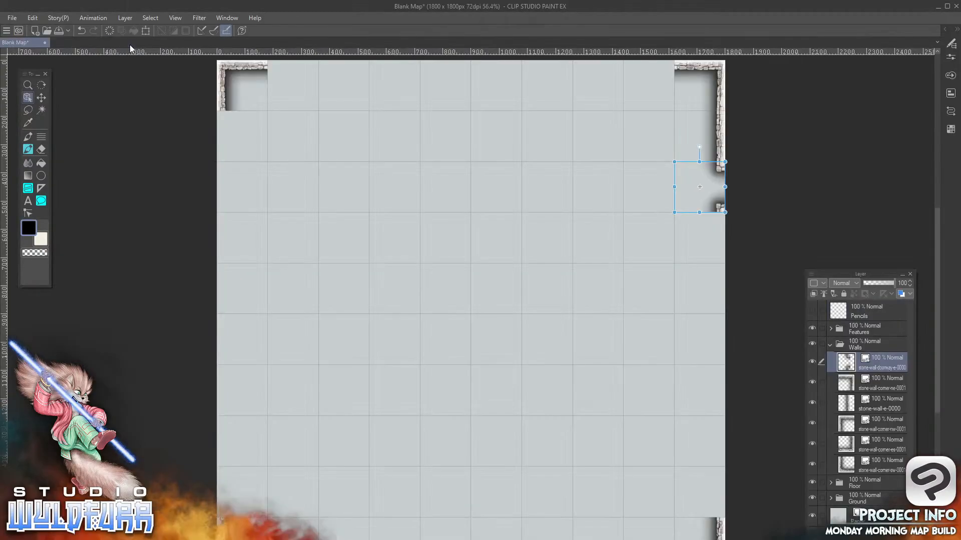
Import a second stone-wall-doorway-e-0000.png from File Explorer into the Walls folder and place it on the map's east edge, eighth row
key(alt+Tab)
drag(236, 190, 876, 368)
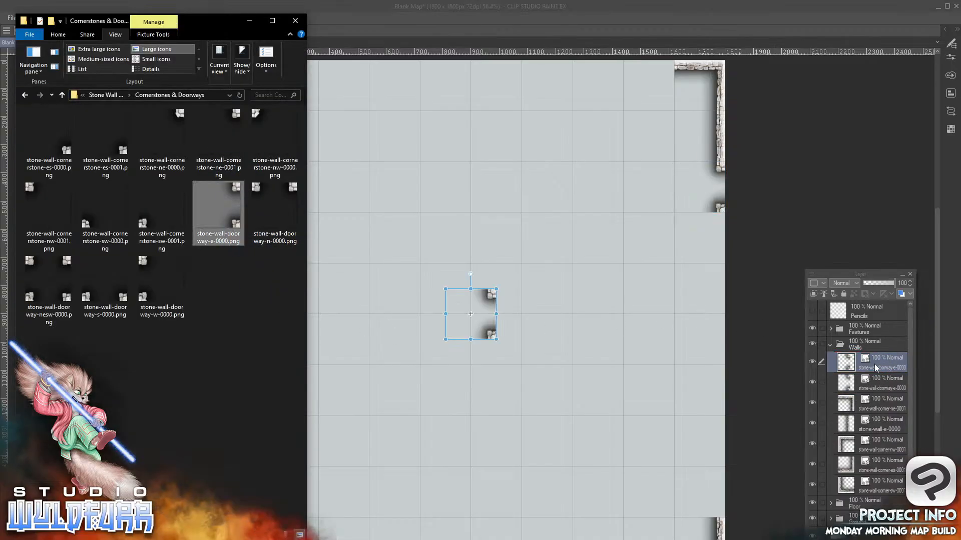
click(490, 299)
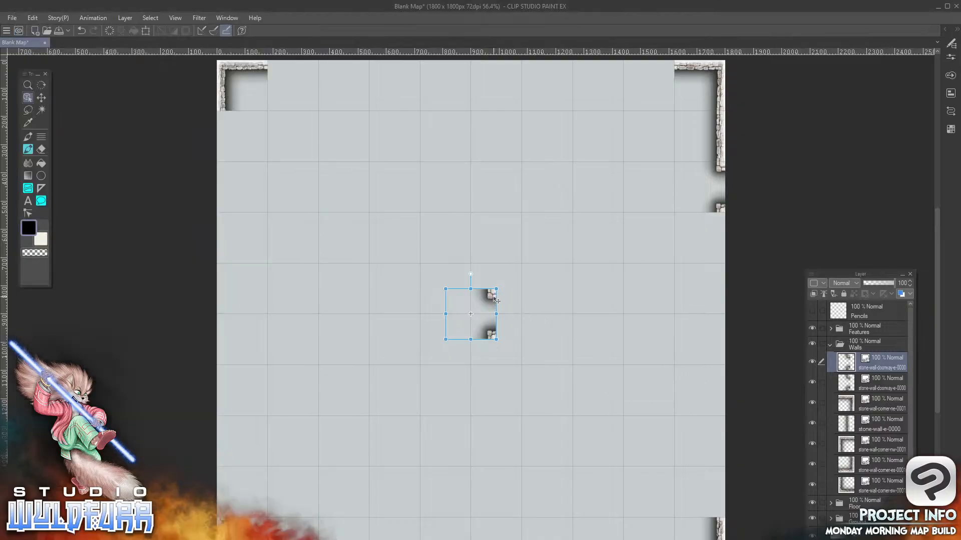
drag(496, 301, 720, 427)
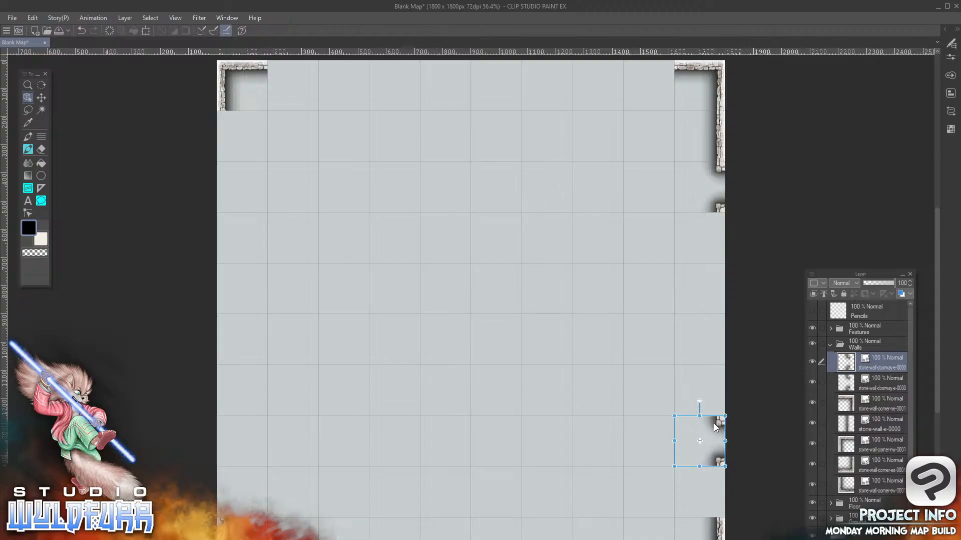
Return to Clip Studio Paint and show the Pencils layer
key(alt+Tab)
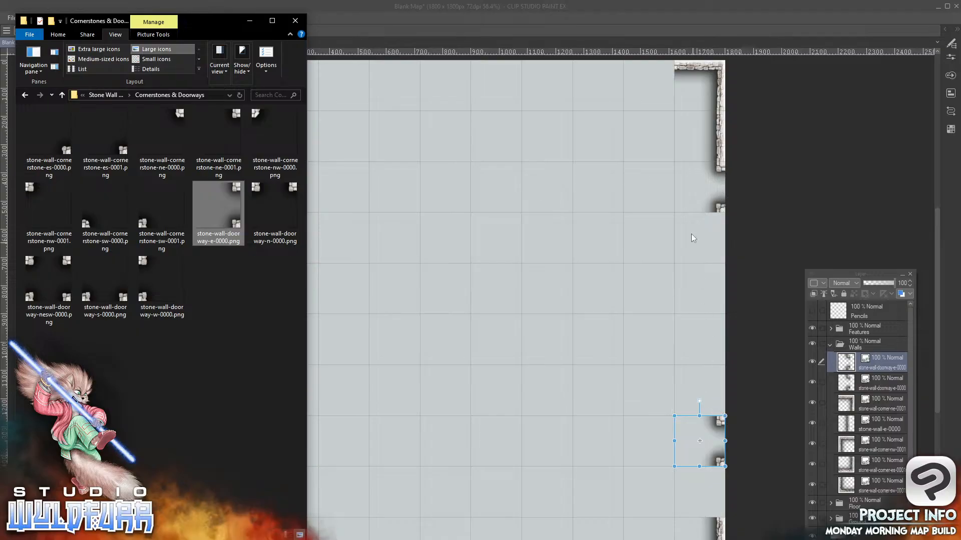
click(602, 11)
click(812, 310)
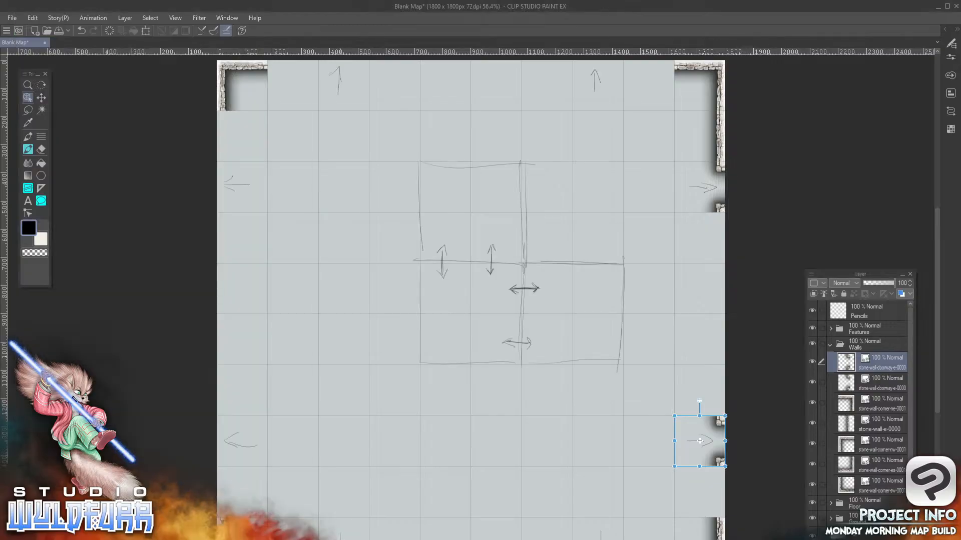
Add two copies of stone-wall-doorway-w-0000.png from File Explorer to the Walls folder, placed over the west-edge arrows in the eighth and third rows
key(alt+Tab)
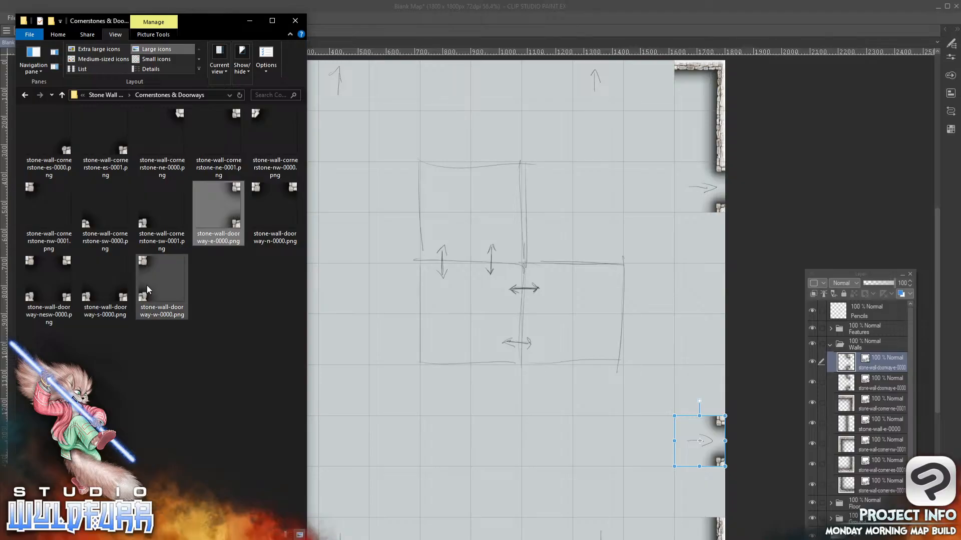
drag(146, 300, 861, 354)
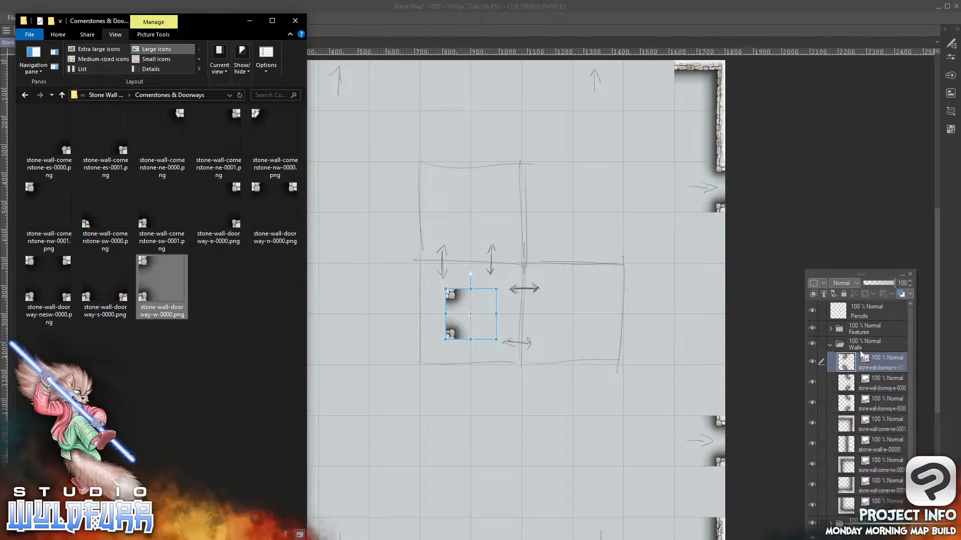
click(474, 320)
drag(451, 332, 224, 461)
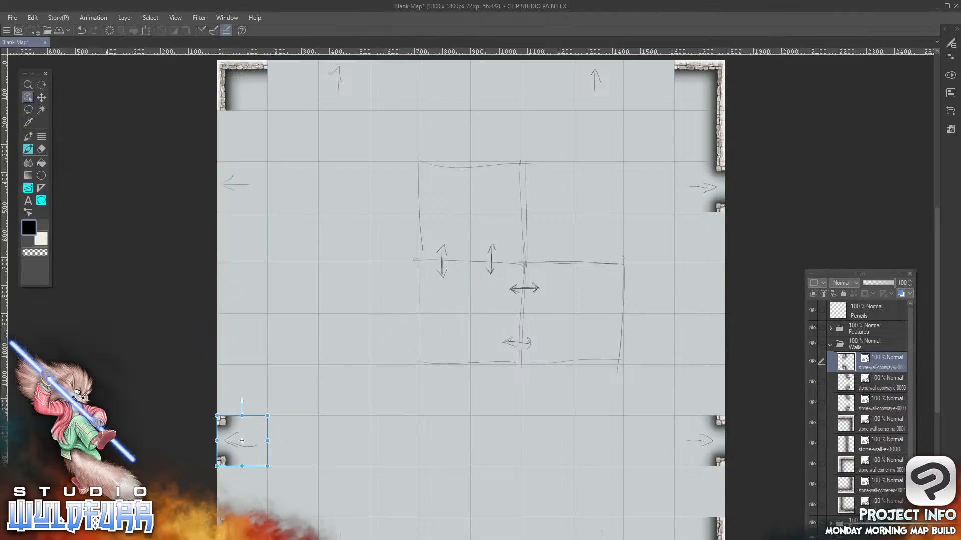
key(alt+Tab)
drag(143, 264, 847, 355)
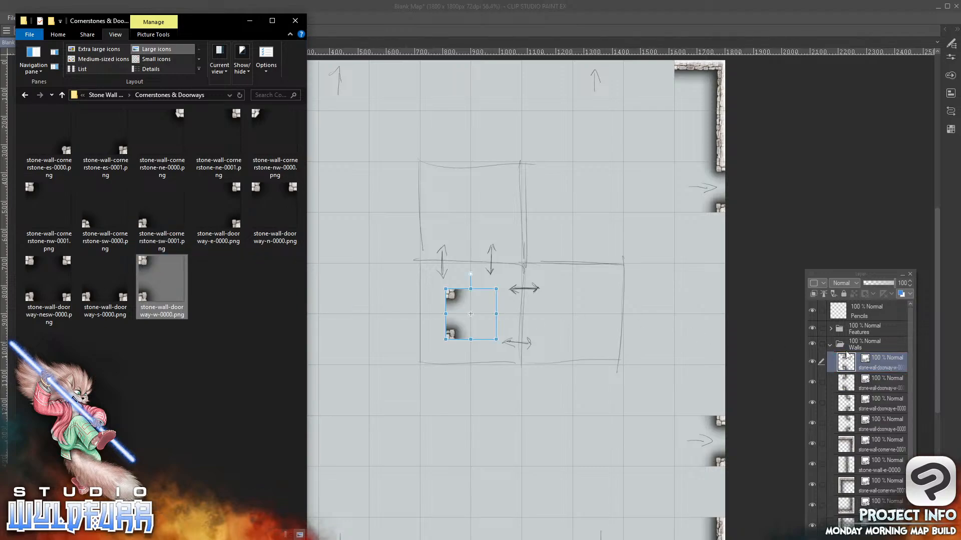
click(453, 298)
mouse_move(453, 298)
mouse_down()
mouse_move(423, 298)
mouse_move(220, 178)
mouse_up()
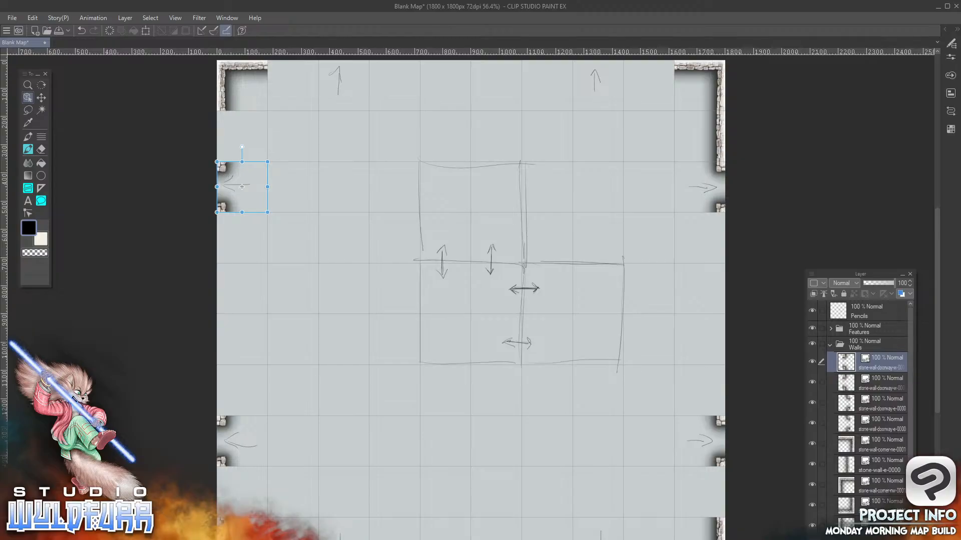
Add two copies of stone-wall-doorway-s-0000.png from File Explorer to the Walls folder, placed over the south-edge arrows in the third and eighth columns
key(alt+Tab)
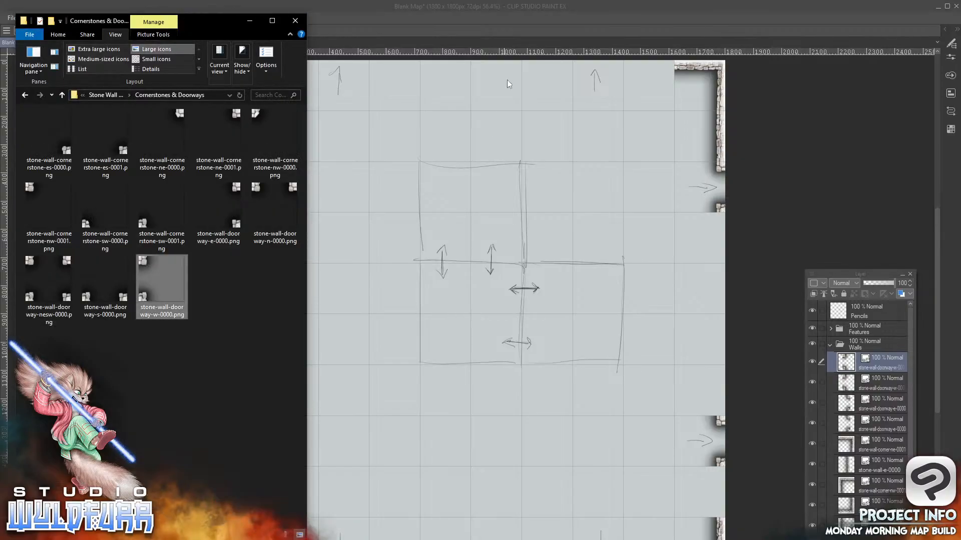
drag(124, 303, 500, 340)
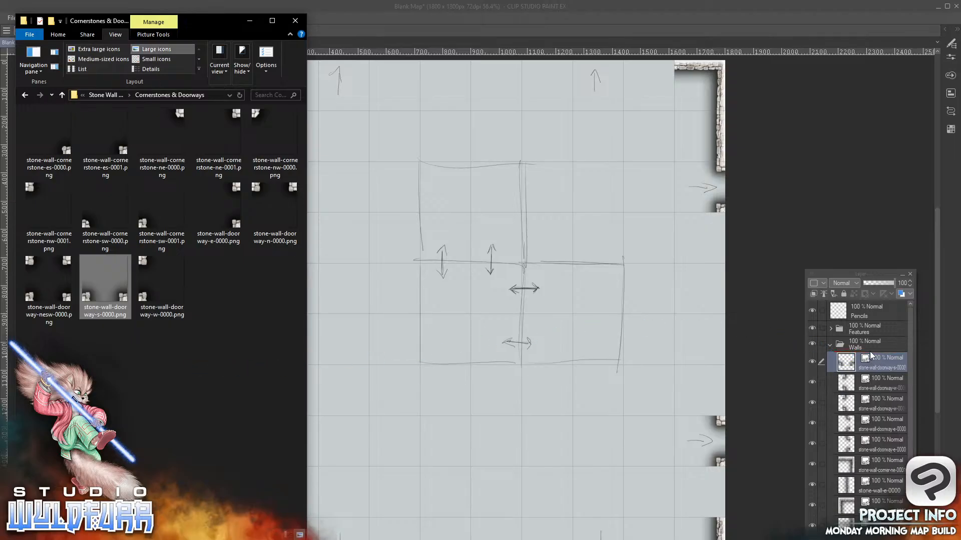
click(492, 335)
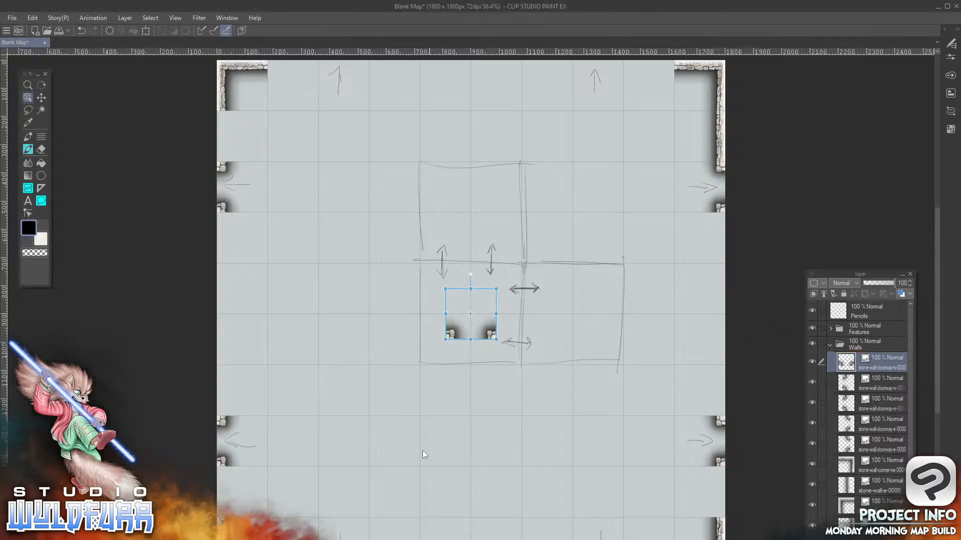
drag(491, 334, 364, 539)
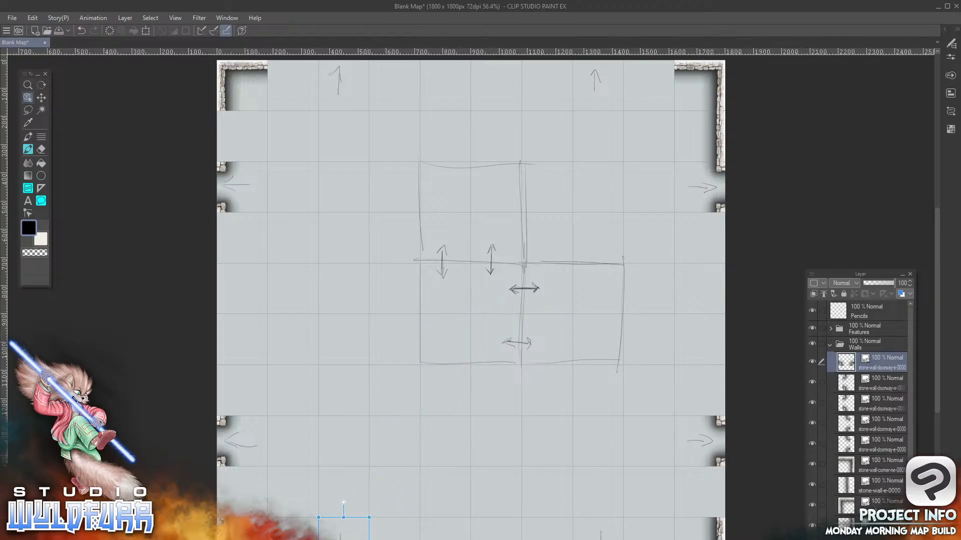
key(alt+Tab)
drag(123, 302, 865, 358)
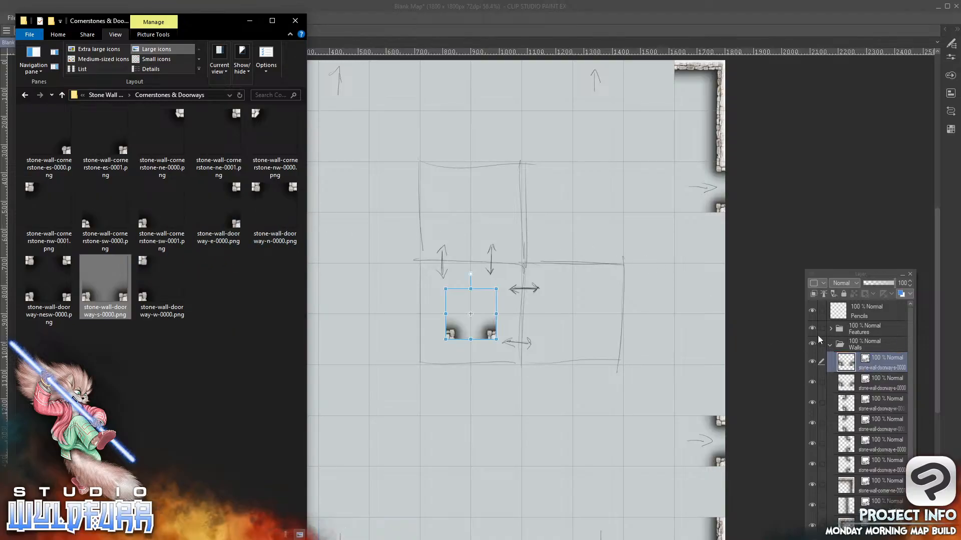
click(491, 336)
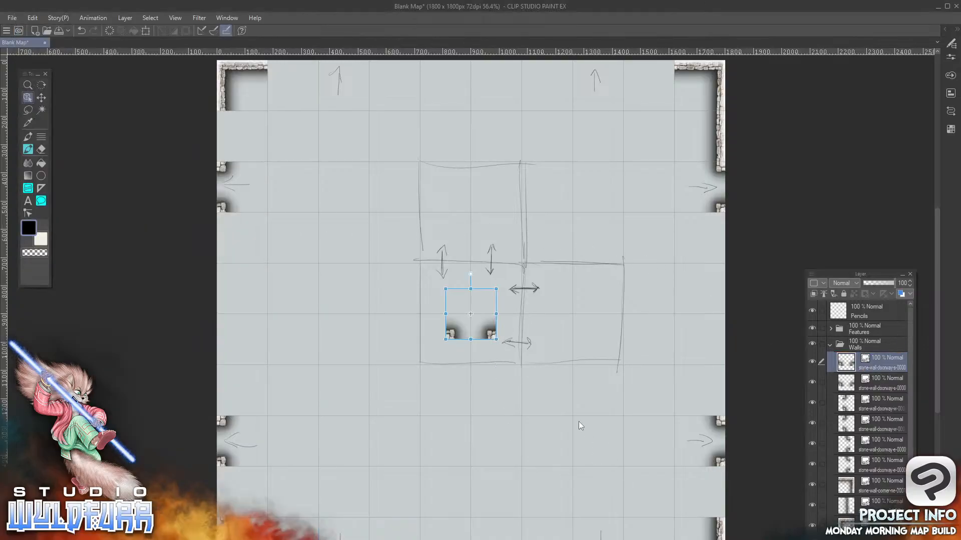
drag(492, 347, 618, 539)
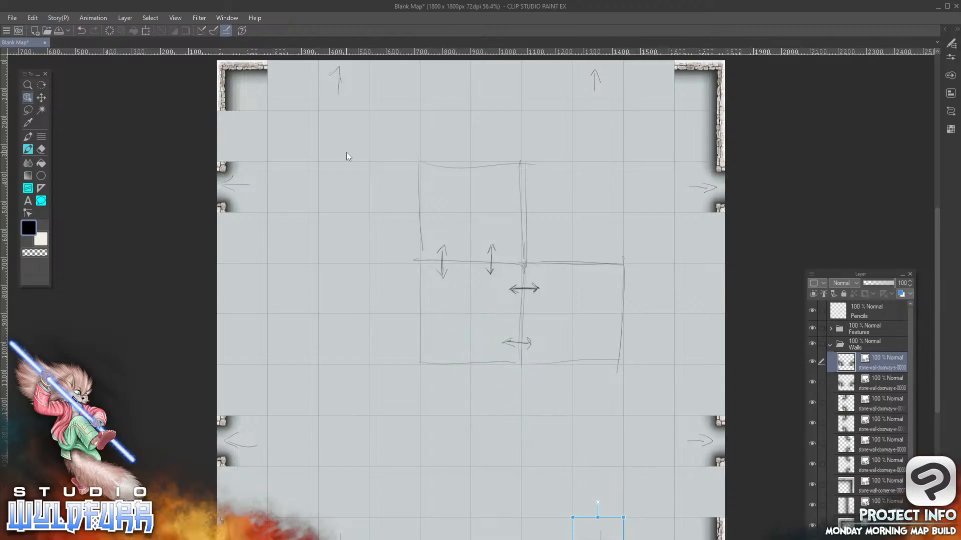
Add two copies of stone-wall-doorway-n-0000.png from File Explorer to the Walls folder, placed over the north-edge arrows in the eighth and third columns
key(alt+Tab)
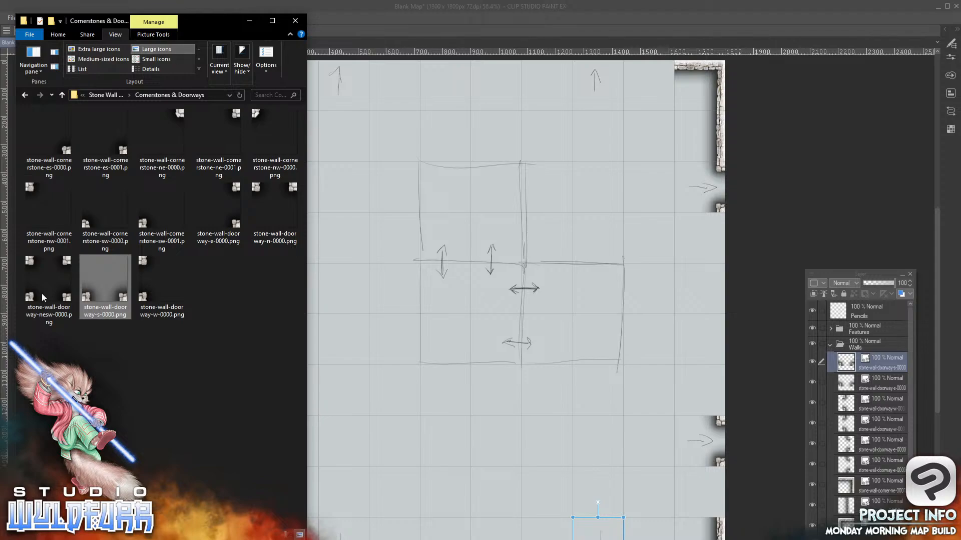
click(257, 193)
drag(865, 358, 862, 353)
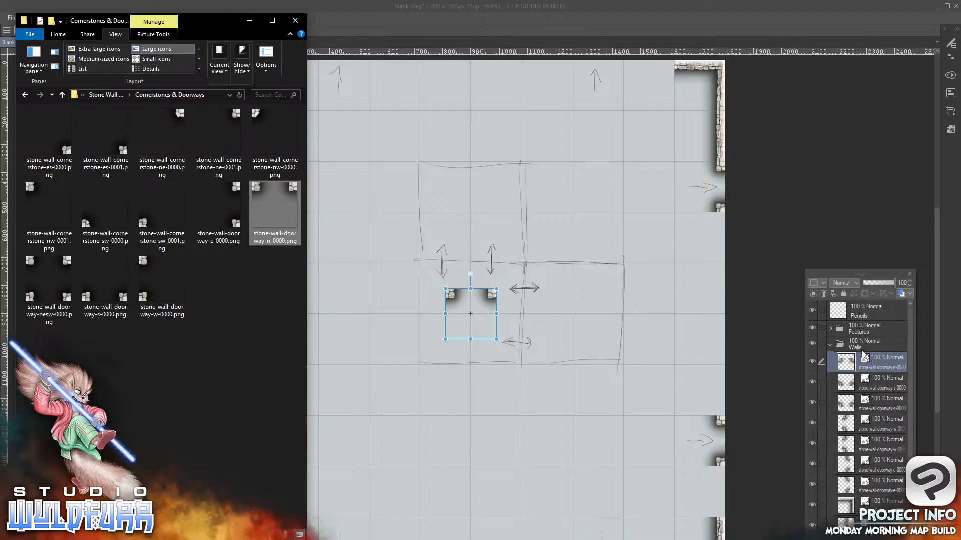
click(489, 298)
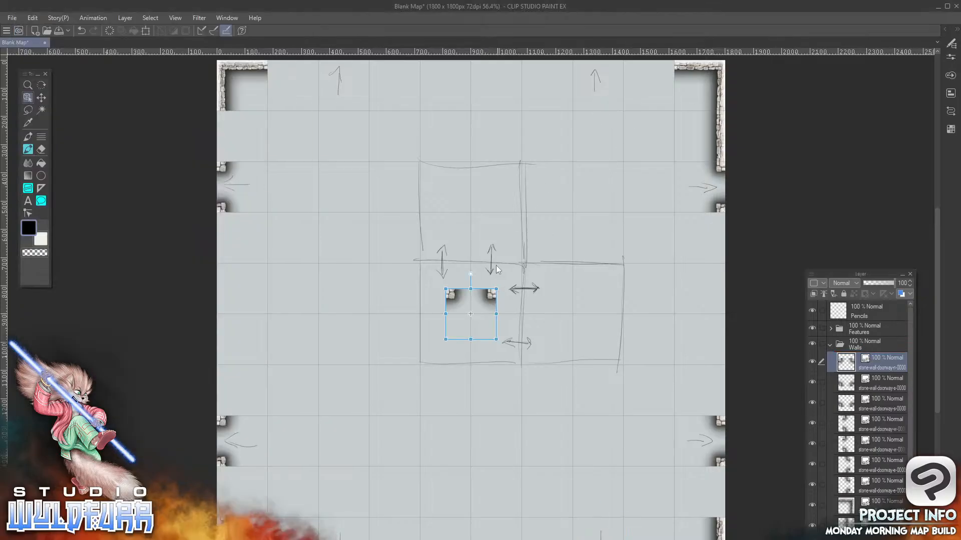
drag(490, 297, 618, 70)
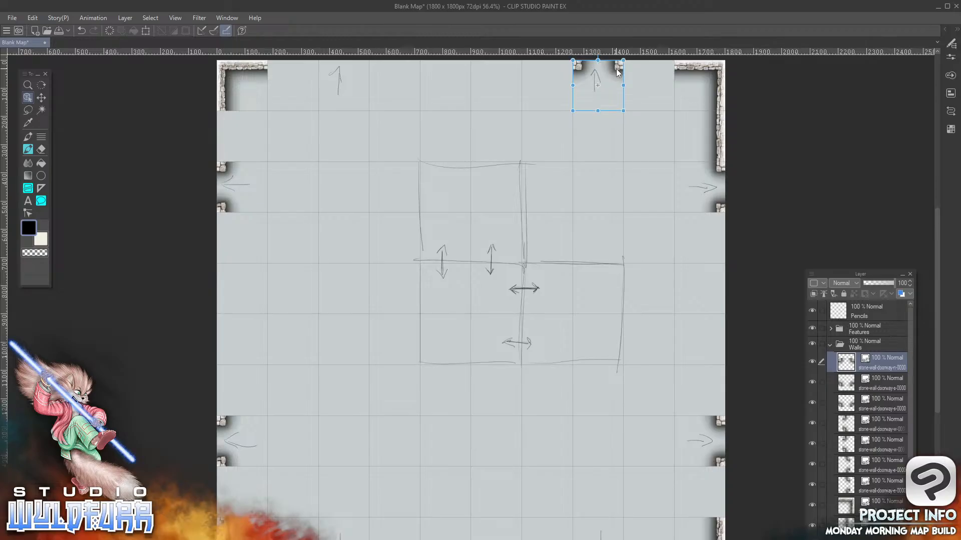
key(alt+Tab)
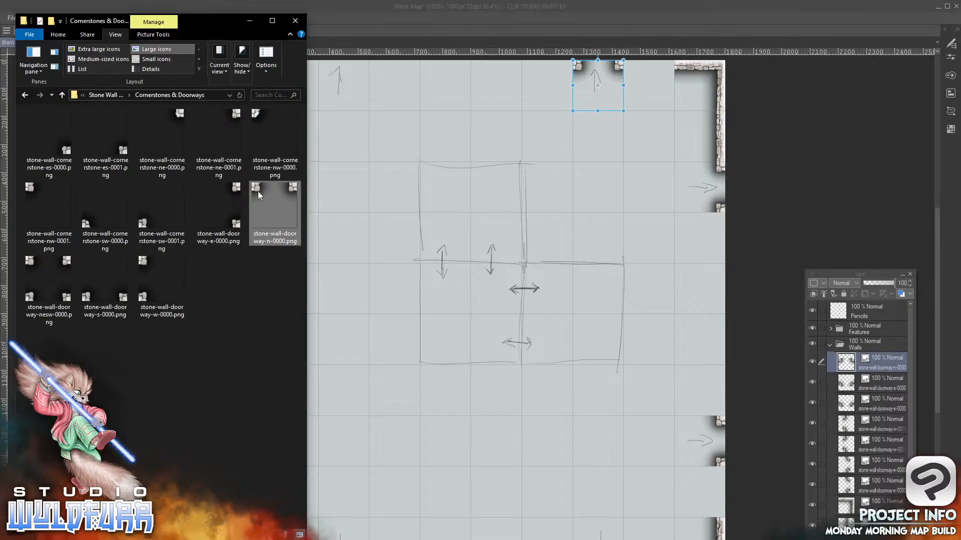
drag(258, 193, 859, 367)
click(492, 297)
mouse_move(492, 298)
mouse_down()
mouse_move(389, 180)
mouse_move(363, 73)
mouse_up()
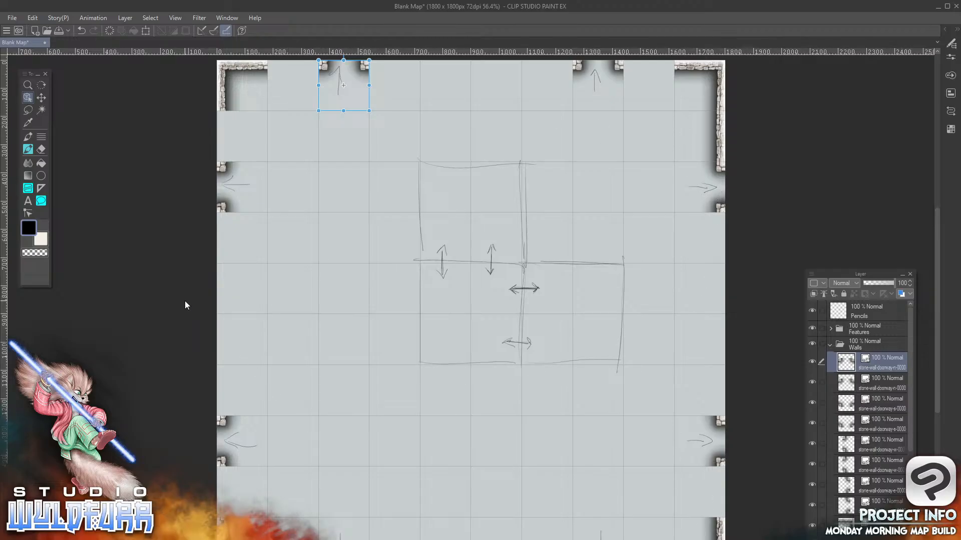
Browse the Stone Wall Overlays folder and its Passageways & Deadends subfolder in File Explorer for the available wall tiles
key(alt+Tab)
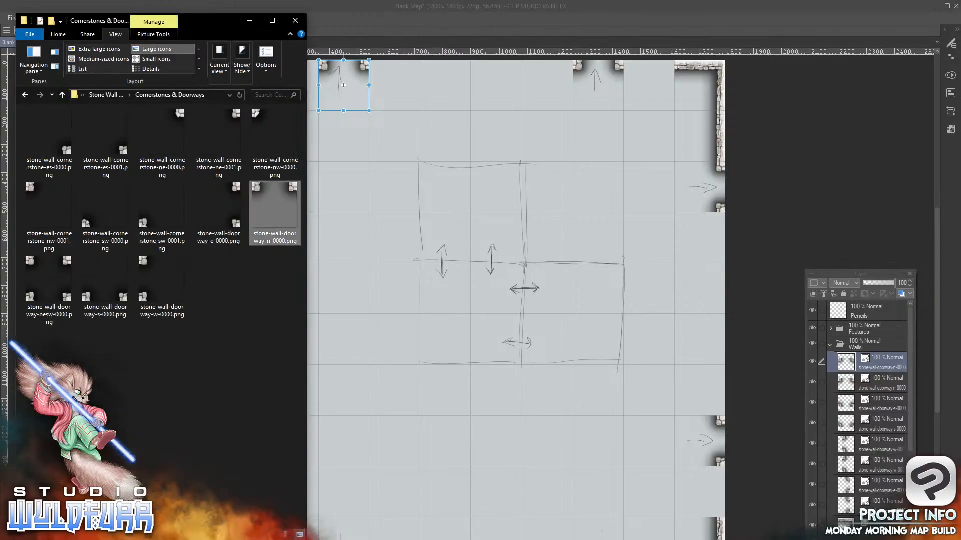
click(106, 95)
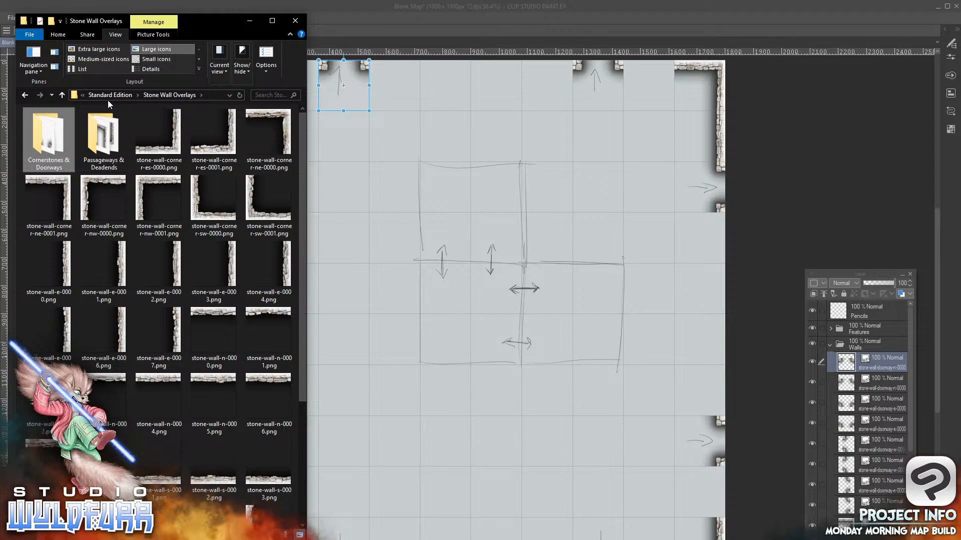
mouse_move(302, 152)
mouse_down()
mouse_move(299, 341)
mouse_move(304, 139)
mouse_up()
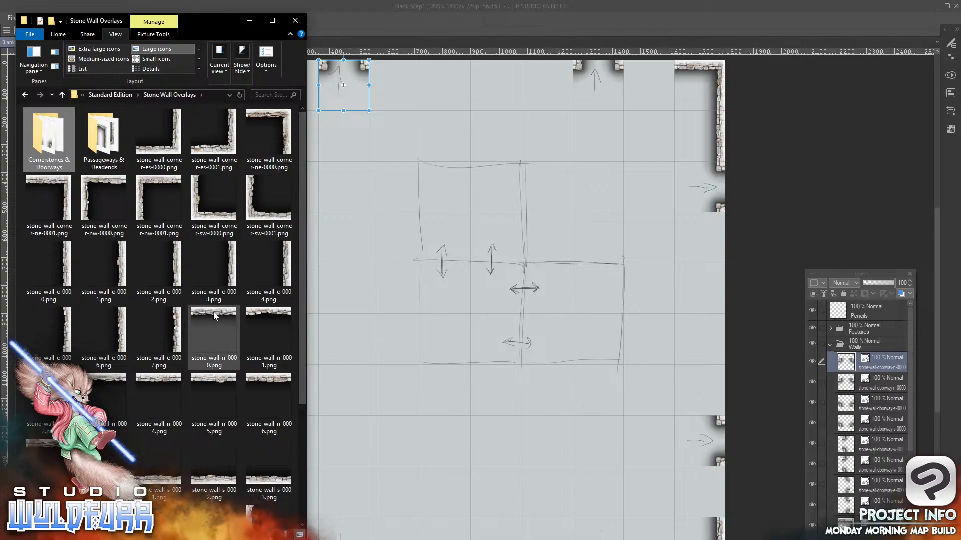
drag(299, 257, 305, 460)
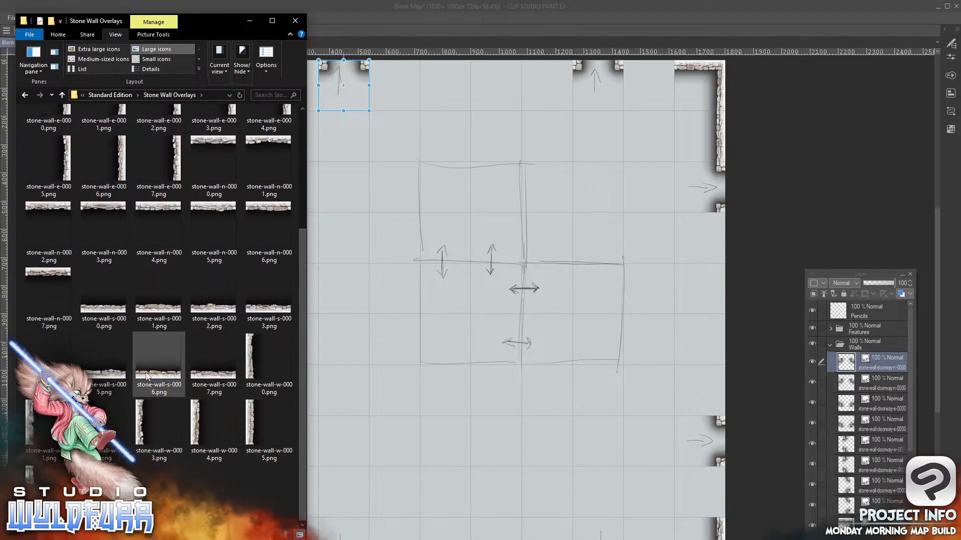
drag(302, 308, 302, 191)
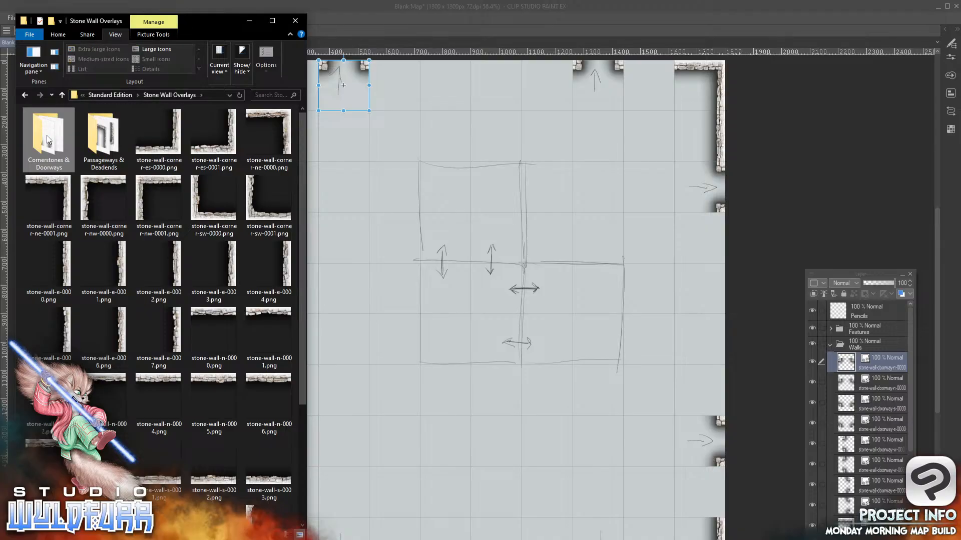
click(95, 136)
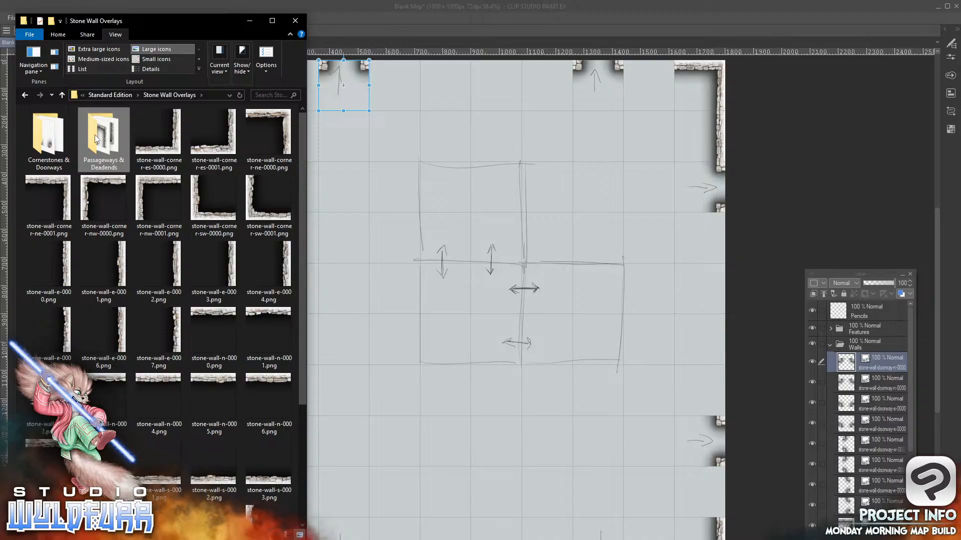
double_click(94, 134)
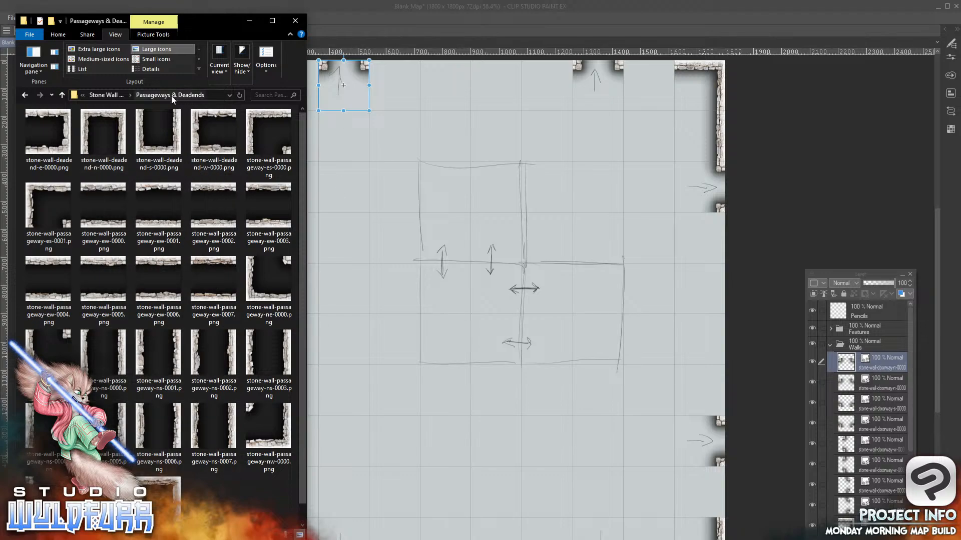
click(111, 98)
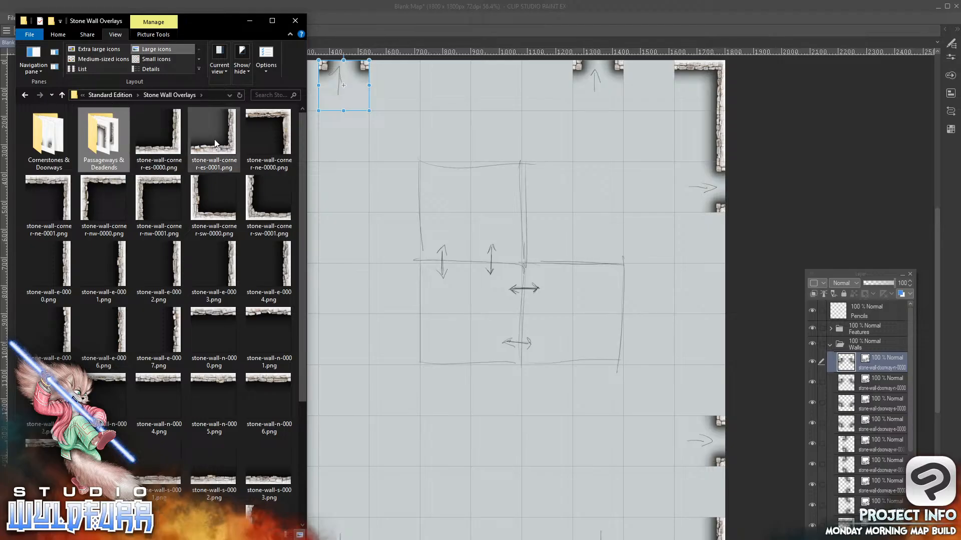
Add stone-wall-corner-es-0001.png from File Explorer to the Walls folder, placed in the tenth column, fifth row on the east edge
click(231, 150)
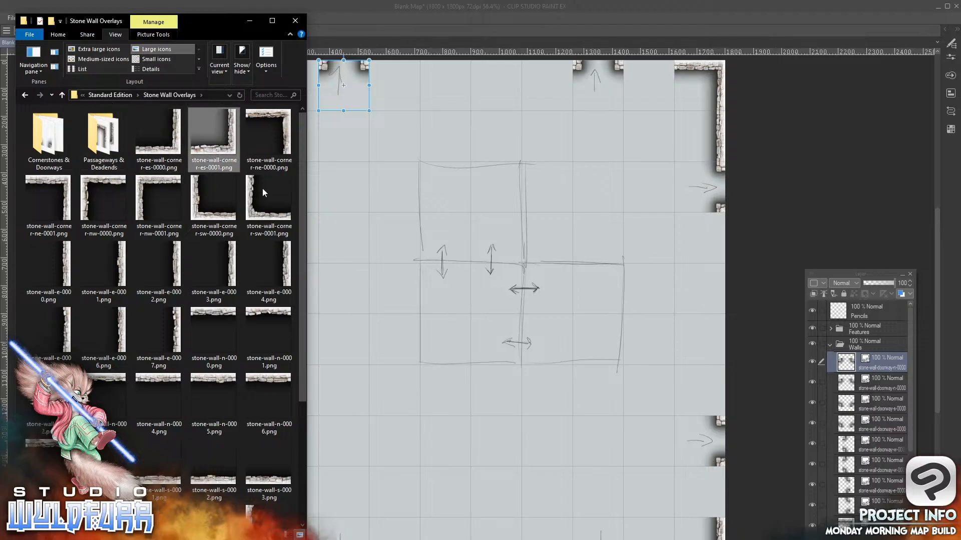
drag(875, 358, 870, 354)
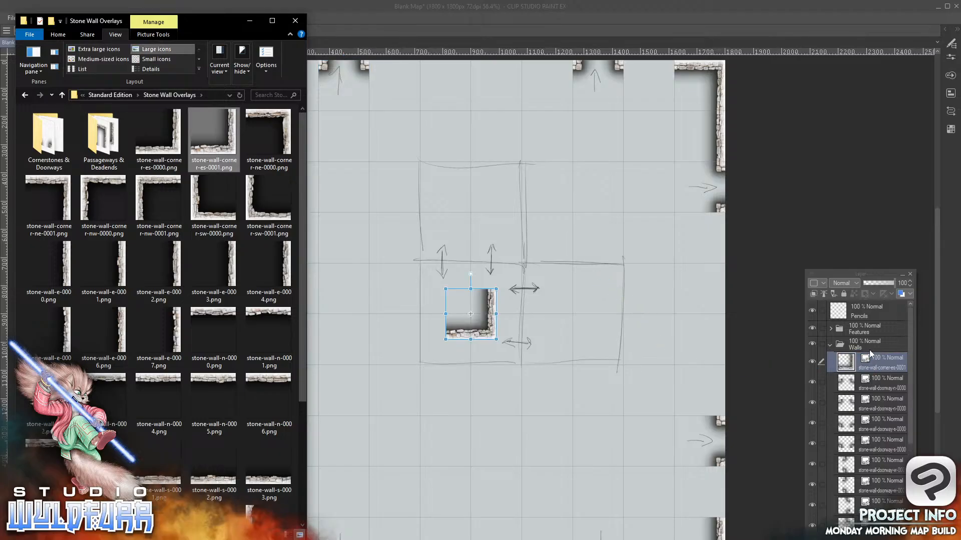
click(491, 335)
drag(490, 336, 715, 307)
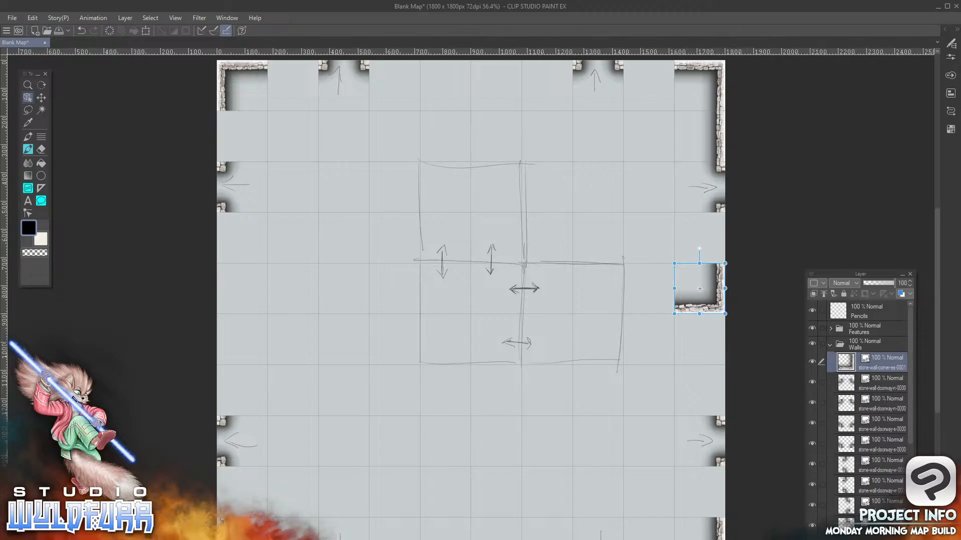
Add stone-wall-corner-ne-0000.png from File Explorer to the Walls folder, placed in the tenth column, sixth row on the east edge
key(alt+Tab)
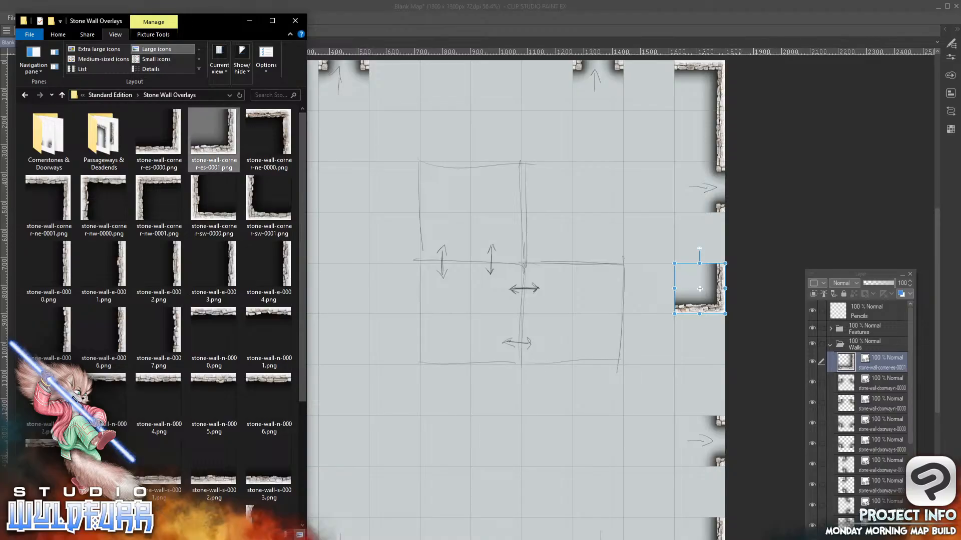
click(283, 118)
drag(875, 359, 871, 351)
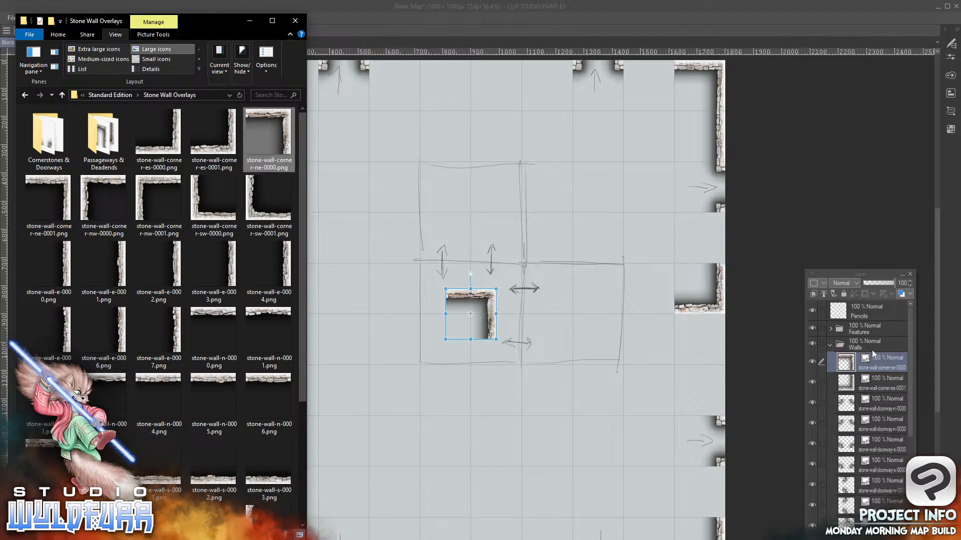
click(486, 298)
drag(491, 302, 720, 326)
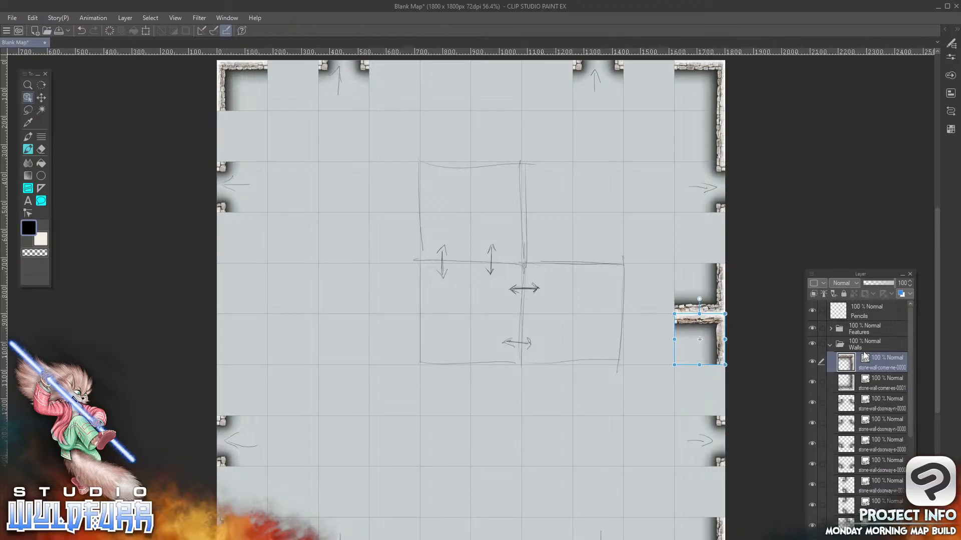
Add stone-wall-corner-nw-0000.png from File Explorer to the Walls folder, placed in the sixth column of the first row
key(alt+Tab)
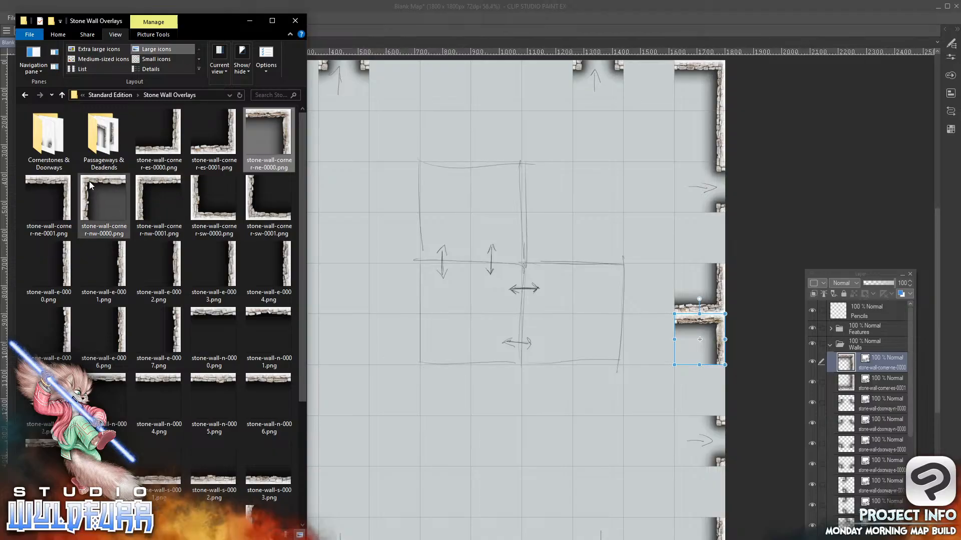
drag(89, 185, 863, 345)
click(456, 300)
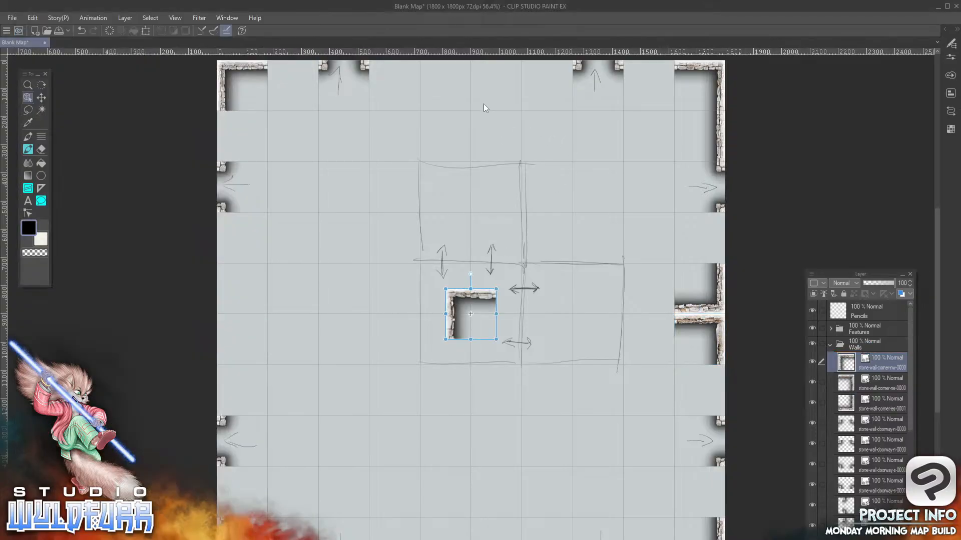
drag(457, 289, 483, 70)
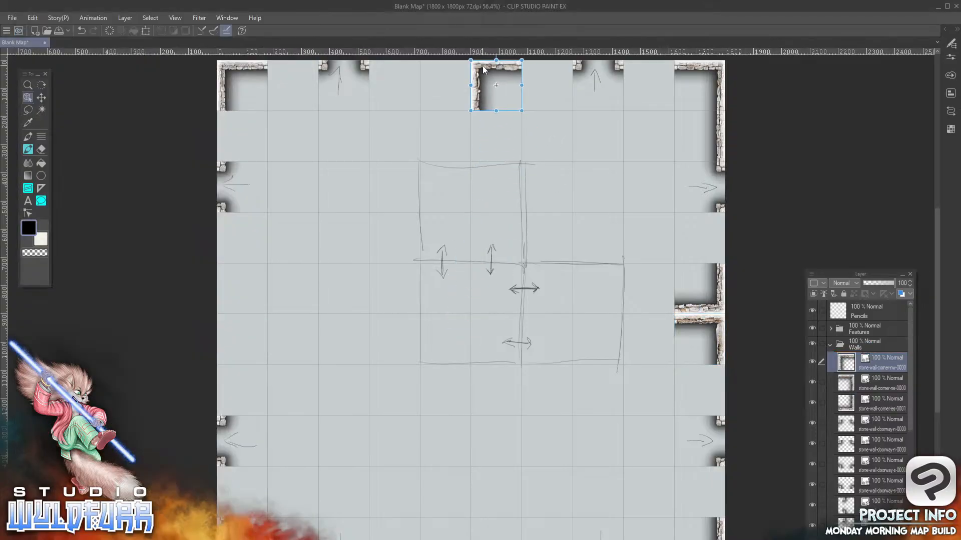
Add stone-wall-corner-ne-0001.png from File Explorer to the Walls folder, placed in the fifth column of the first row
key(alt+Tab)
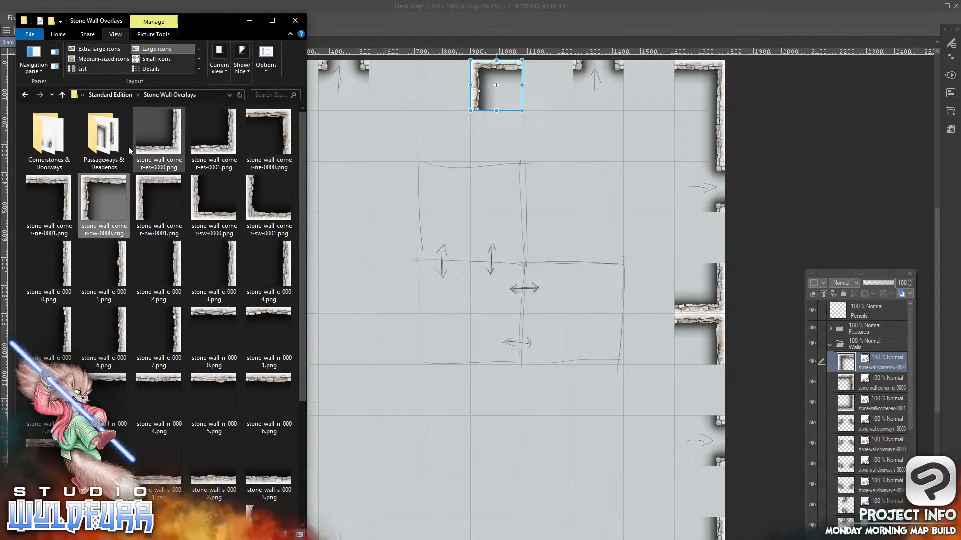
click(49, 200)
drag(152, 220, 870, 356)
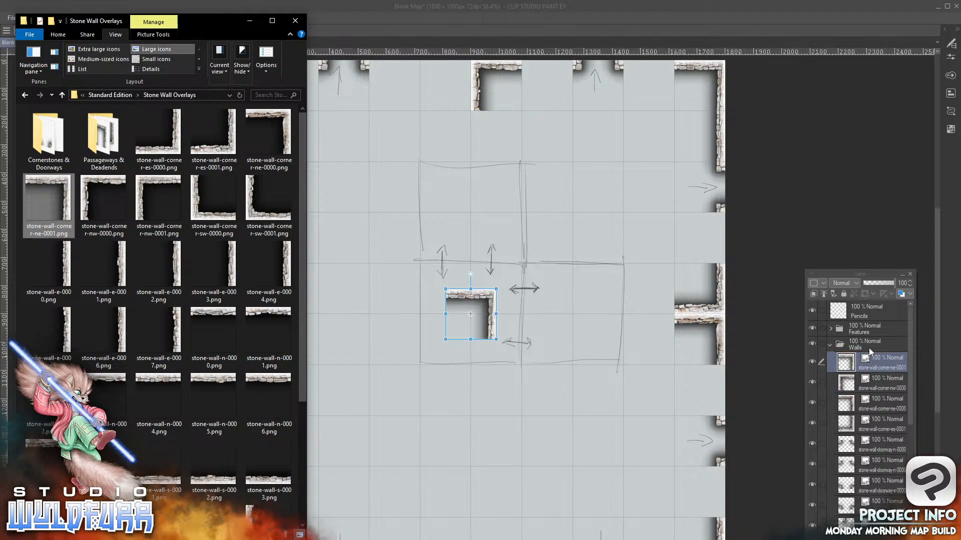
key(alt+Tab)
drag(490, 296, 465, 71)
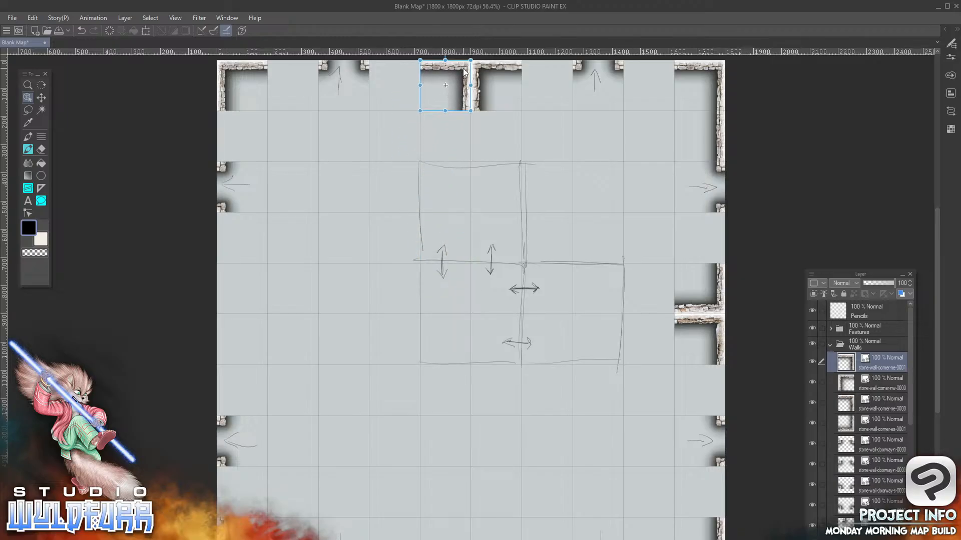
Add stone-wall-n-0000.png from File Explorer to the Walls folder, placed in the seventh column of the first row
key(alt+Tab)
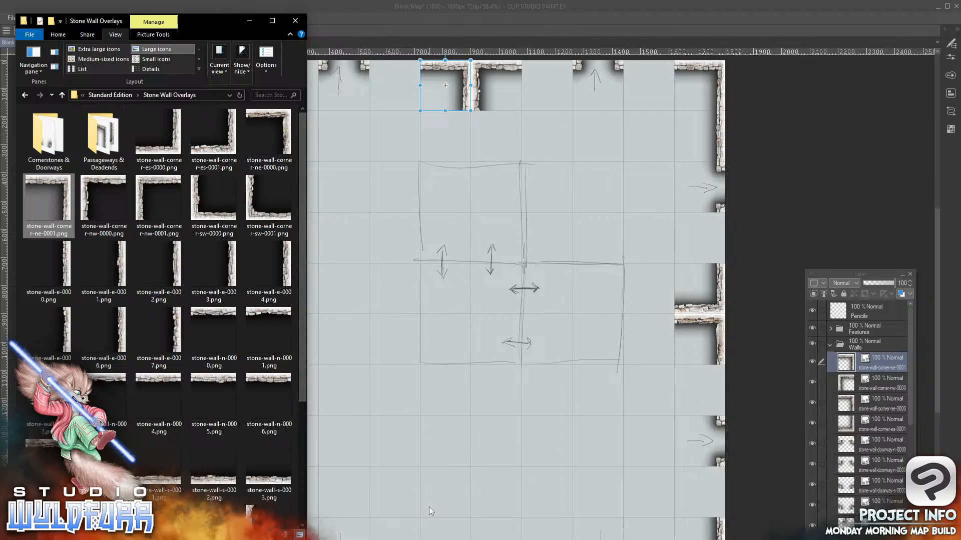
click(872, 363)
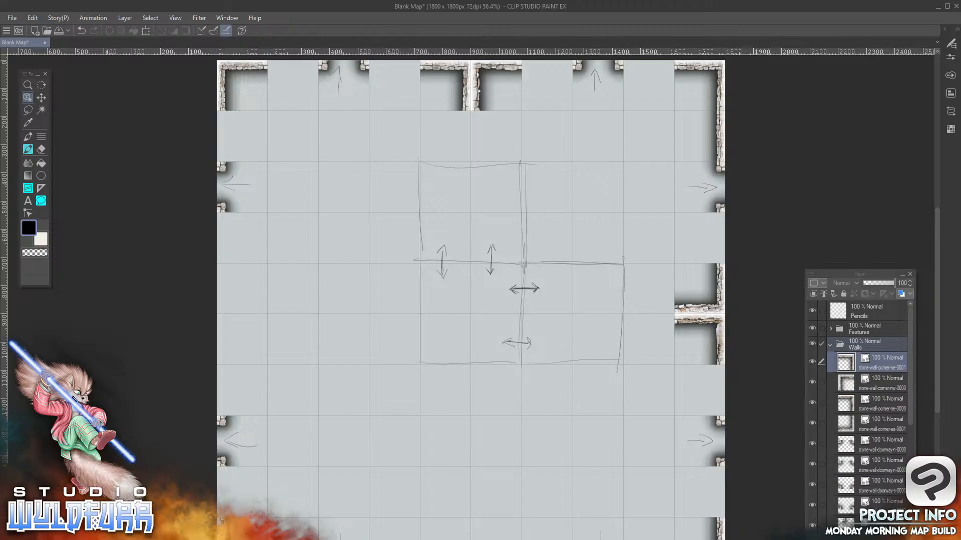
key(alt+Tab)
drag(285, 169, 302, 137)
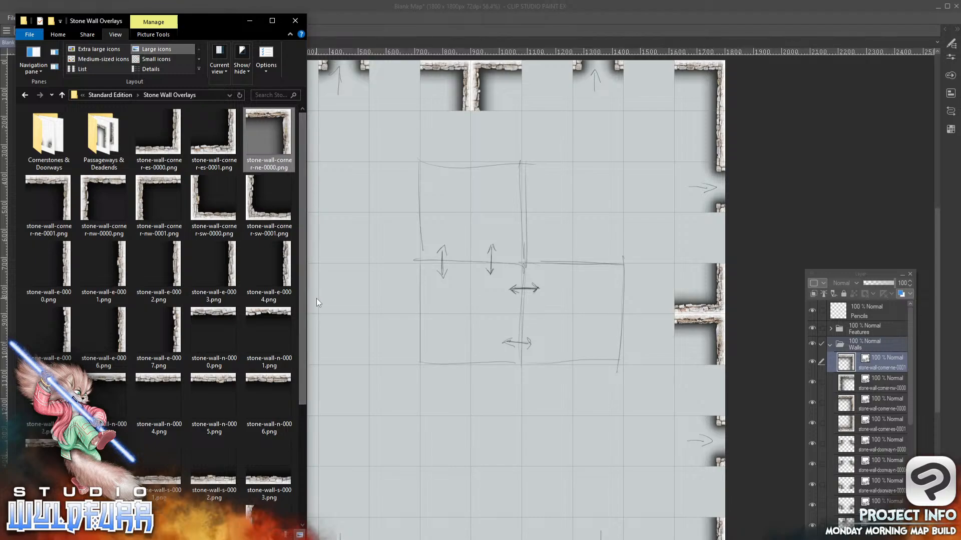
drag(208, 313, 864, 346)
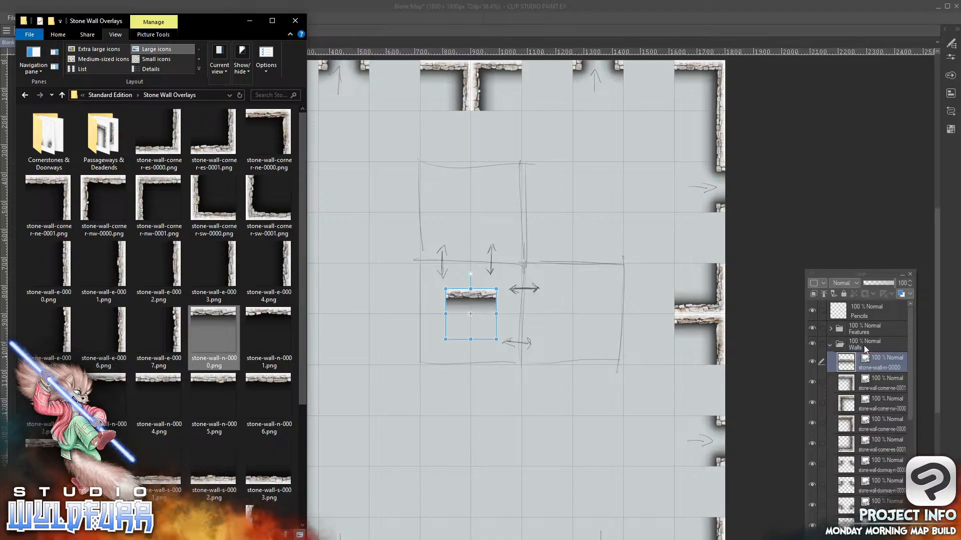
click(475, 298)
drag(475, 299, 552, 71)
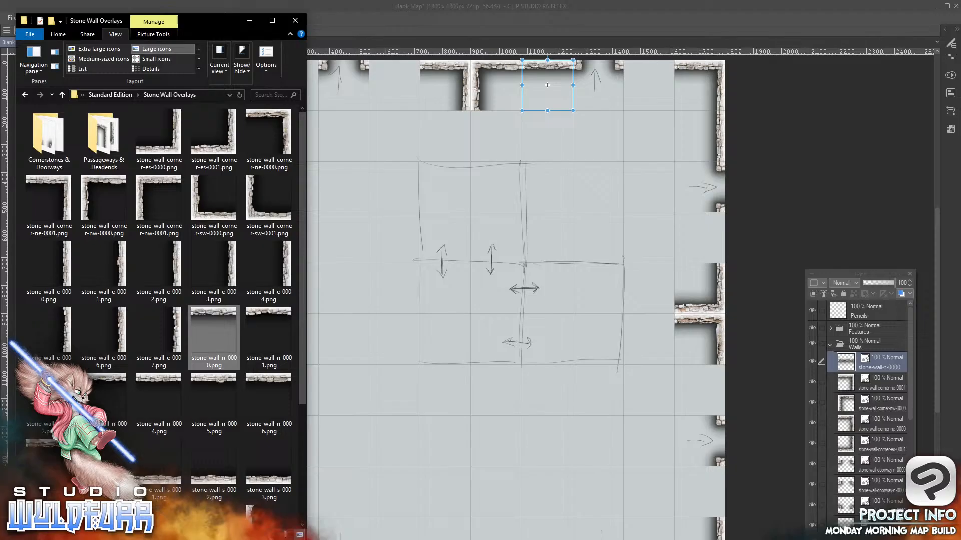
Add stone-wall-n-0001.png from File Explorer to the Walls folder, placed in the ninth column of the first row
click(290, 332)
drag(291, 333, 874, 356)
click(484, 298)
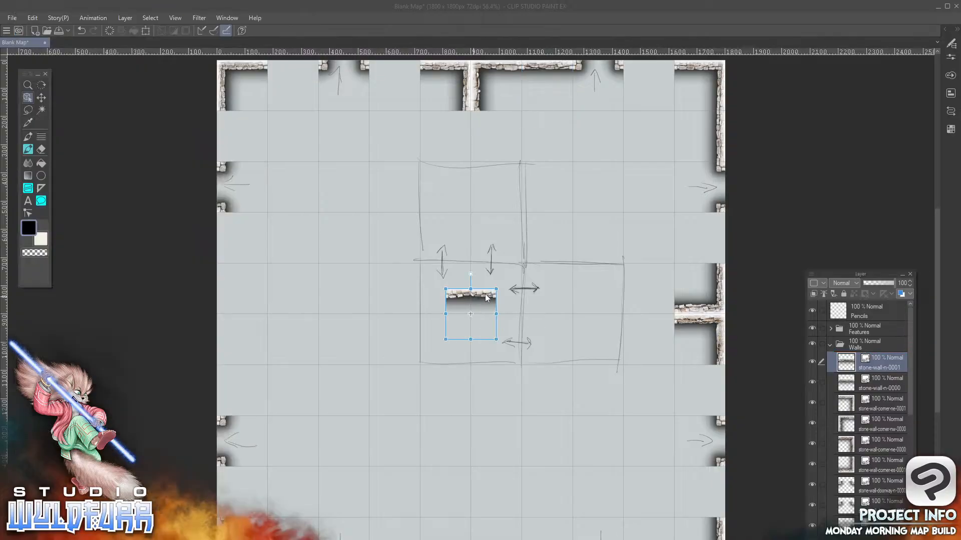
mouse_move(483, 293)
mouse_down()
mouse_move(572, 259)
mouse_move(659, 73)
mouse_up()
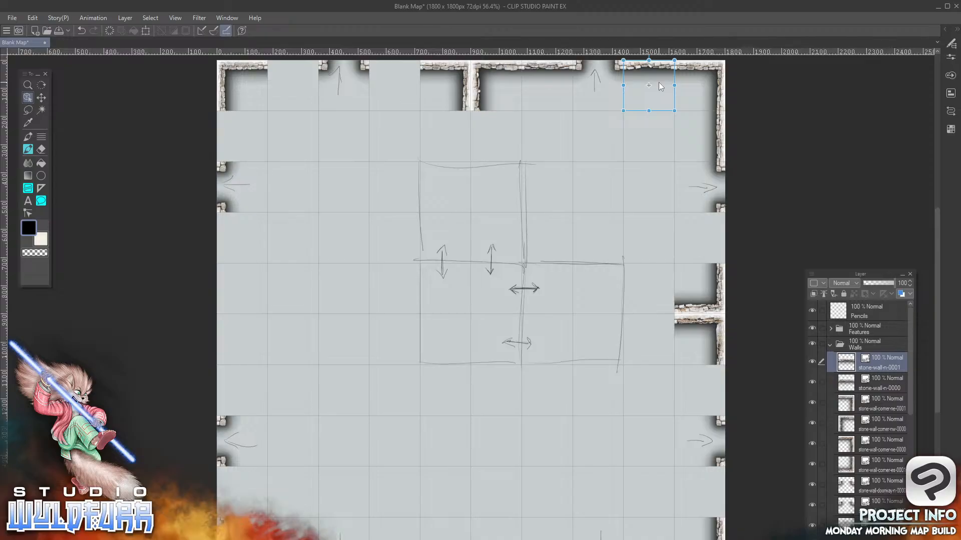
Add stone-wall-e-0007.png from File Explorer to the Walls folder, placed in the tenth column, fourth row below the east doorway
key(alt+Tab)
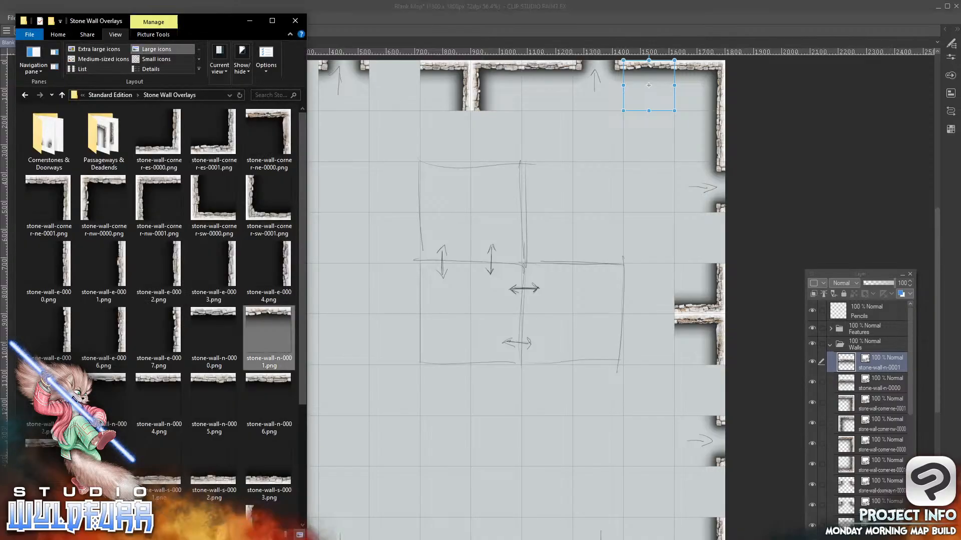
click(174, 330)
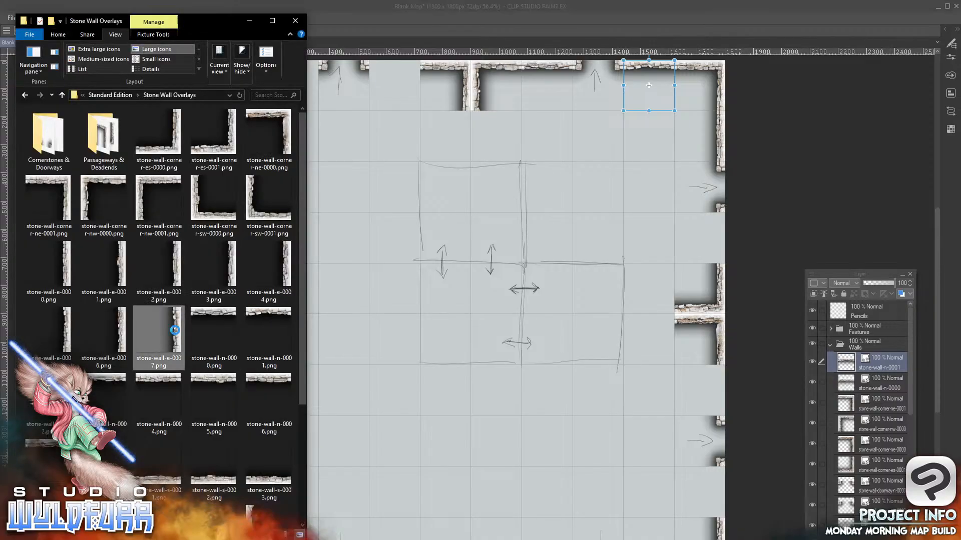
drag(174, 330, 873, 355)
click(493, 321)
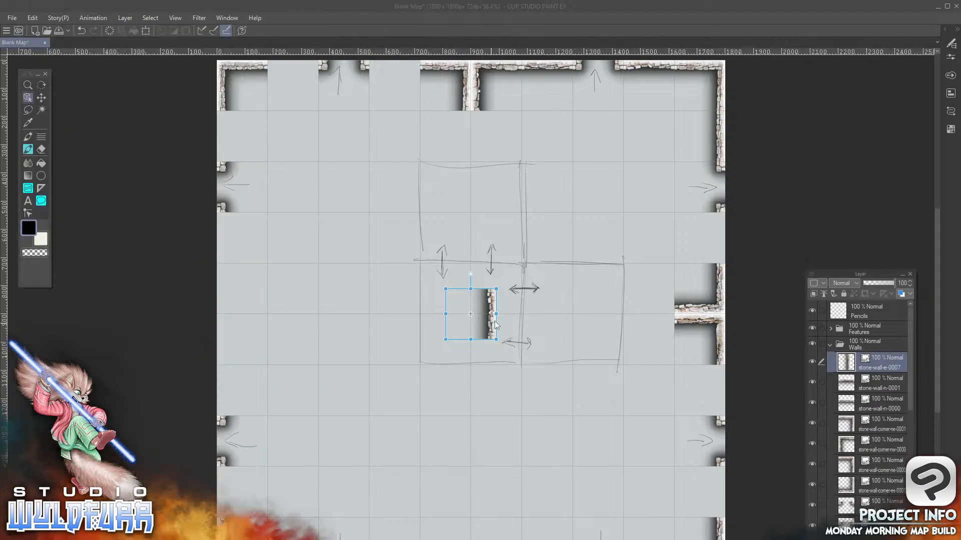
drag(490, 329, 718, 253)
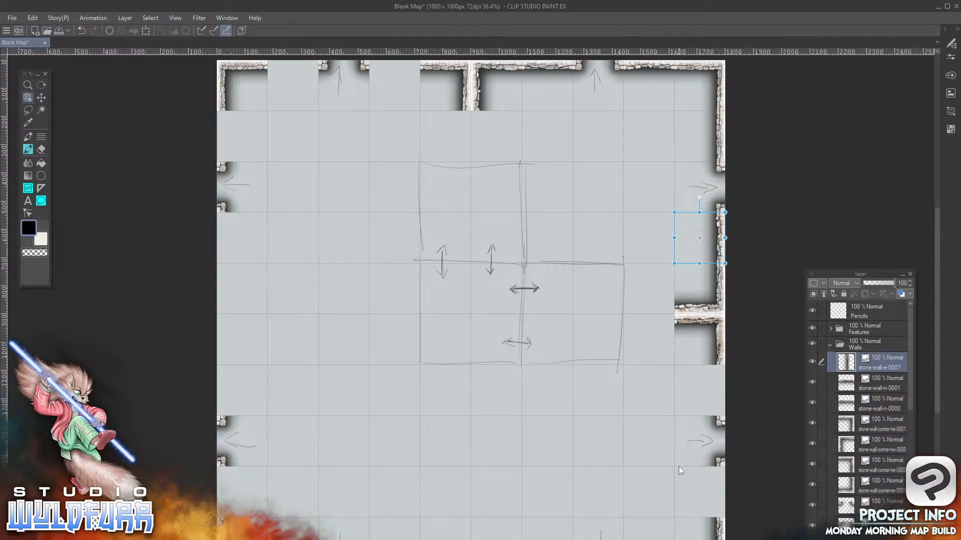
Add stone-wall-w-0000.png from File Explorer to the Walls folder, placed in the sixth column, second row
key(alt+Tab)
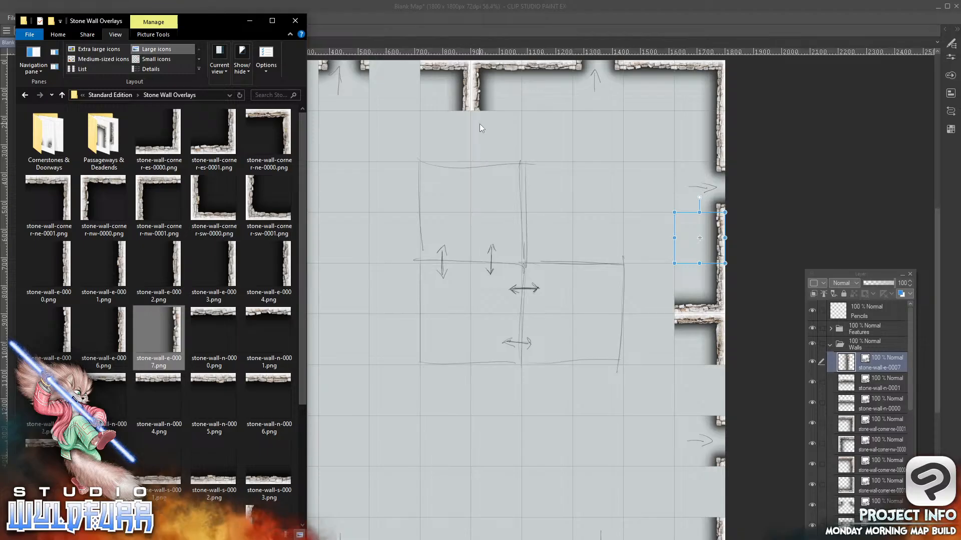
drag(302, 361, 301, 476)
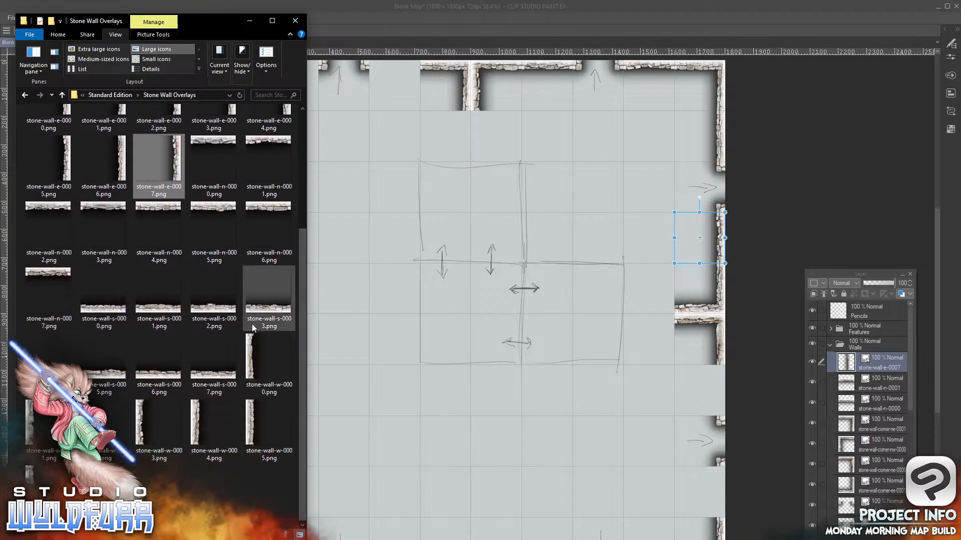
drag(250, 354, 457, 325)
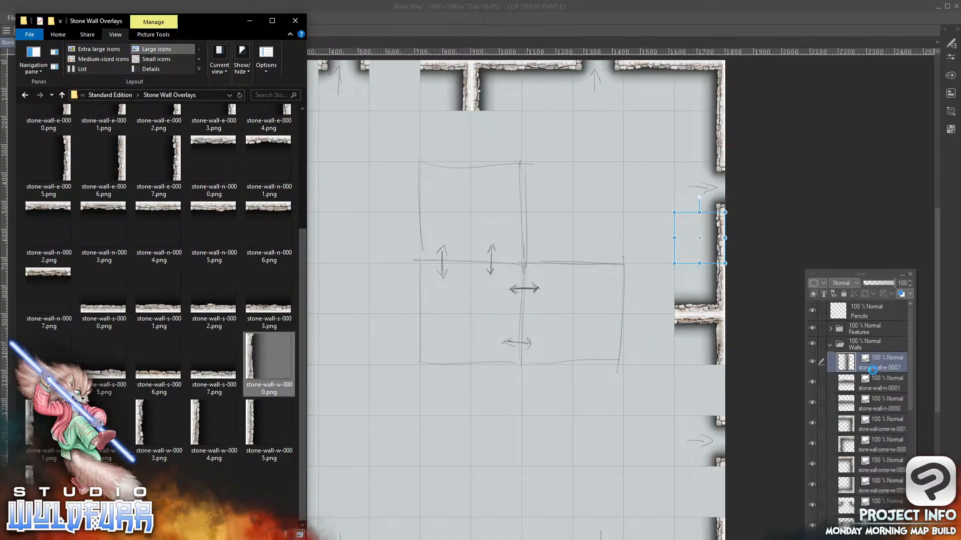
drag(874, 347, 873, 344)
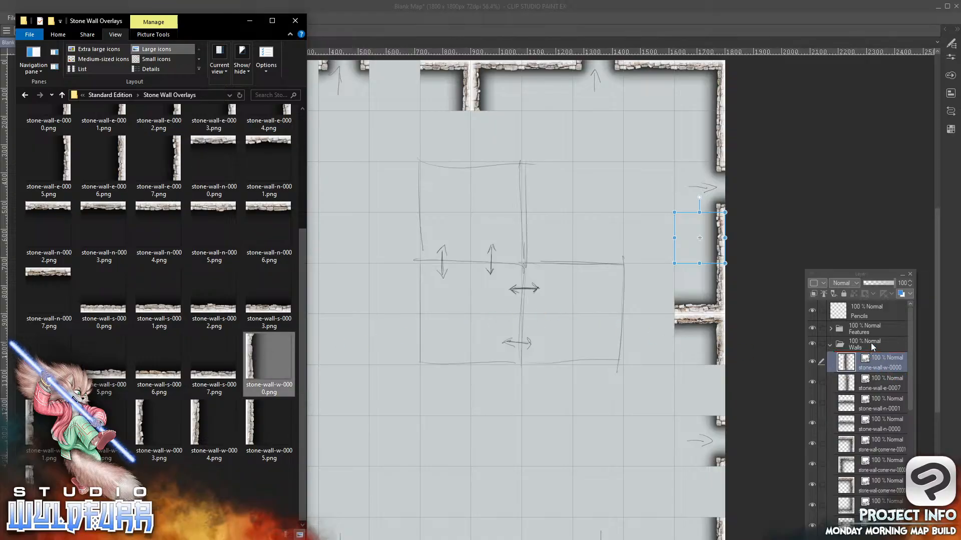
click(453, 318)
drag(457, 332, 484, 160)
Add stone-wall-w-0001.png from File Explorer to the Walls folder, placed in the sixth column, fourth row
key(alt+Tab)
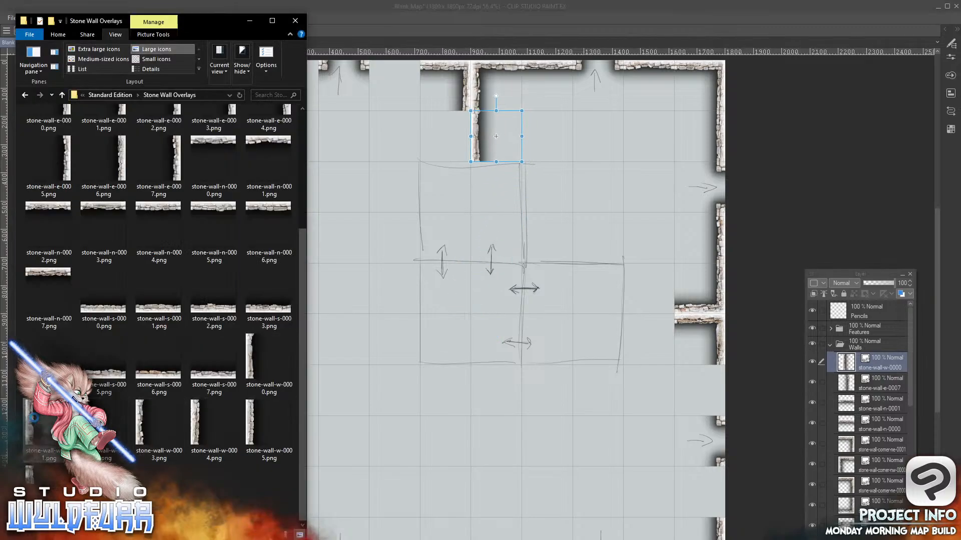
drag(35, 421, 870, 366)
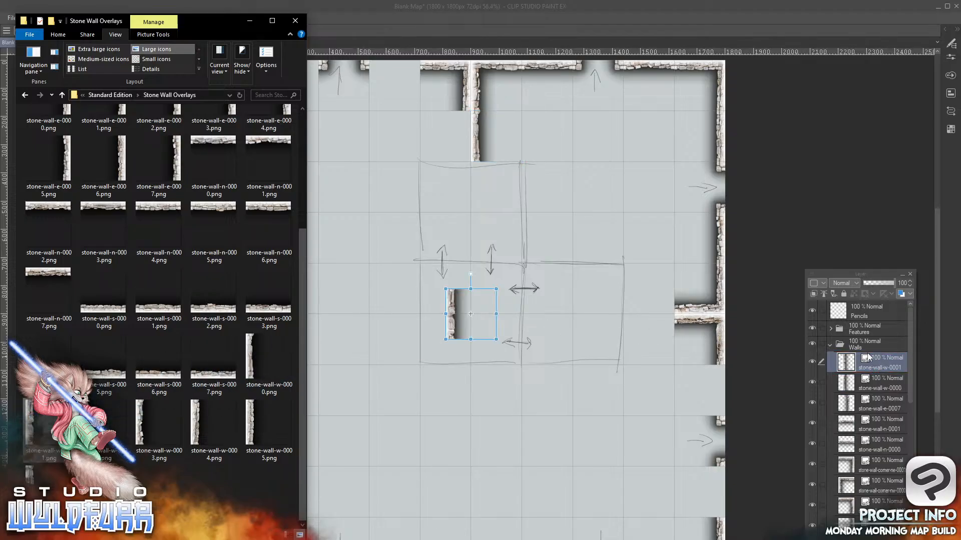
click(869, 357)
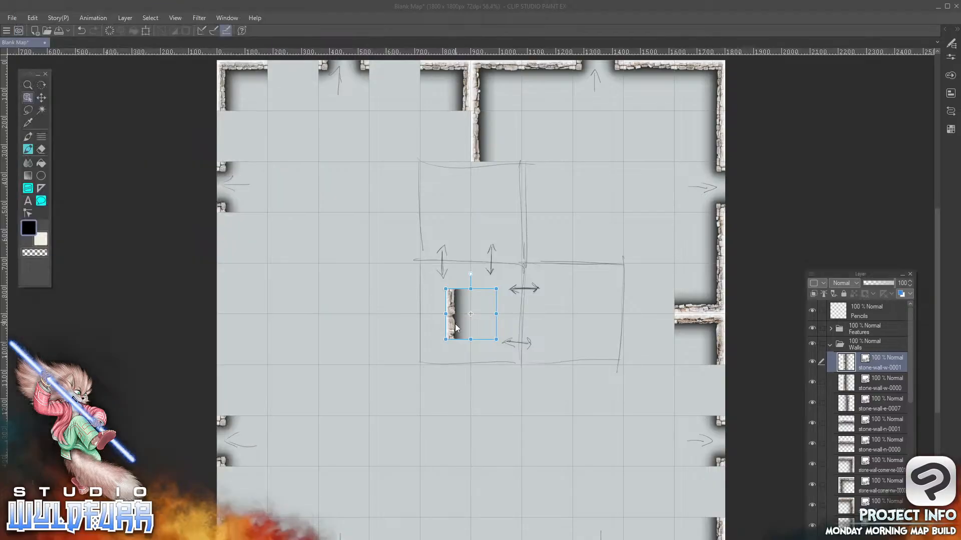
drag(447, 327, 481, 247)
Add stone-wall-w-0002.png from File Explorer to the Walls folder, placed in the sixth column, third row
key(alt+Tab)
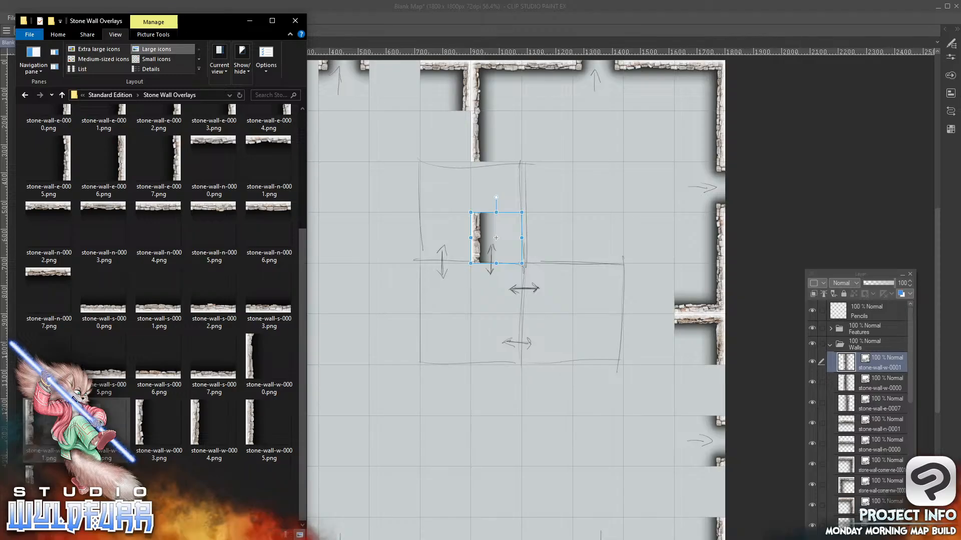
drag(105, 422, 856, 349)
click(451, 322)
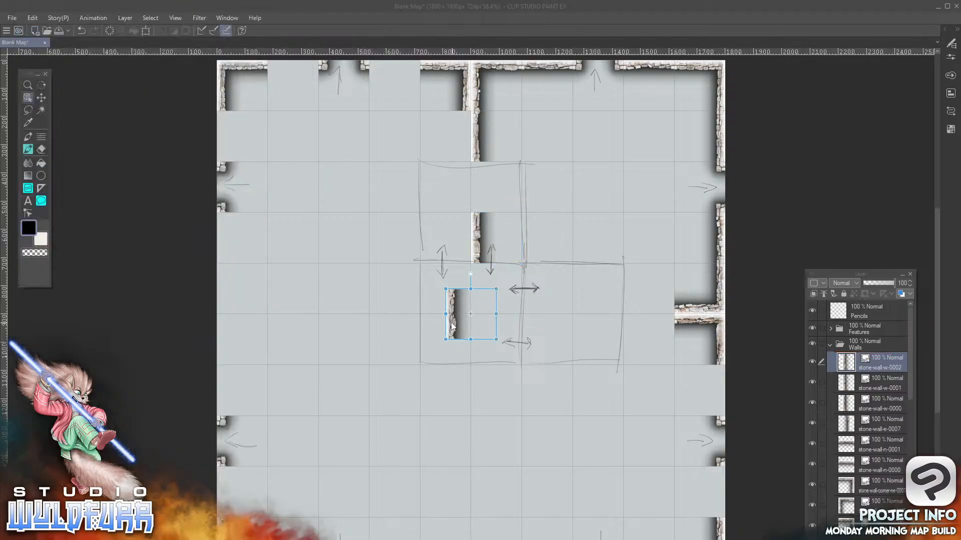
drag(451, 325, 476, 207)
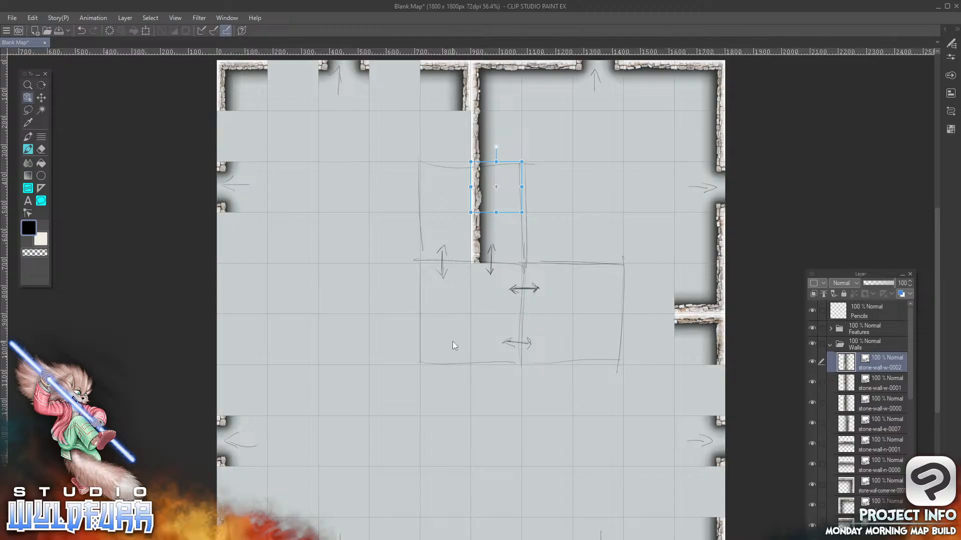
Add stone-wall-s-0007.png from File Explorer to the Walls folder, placed in the ninth column, fifth row
key(alt+Tab)
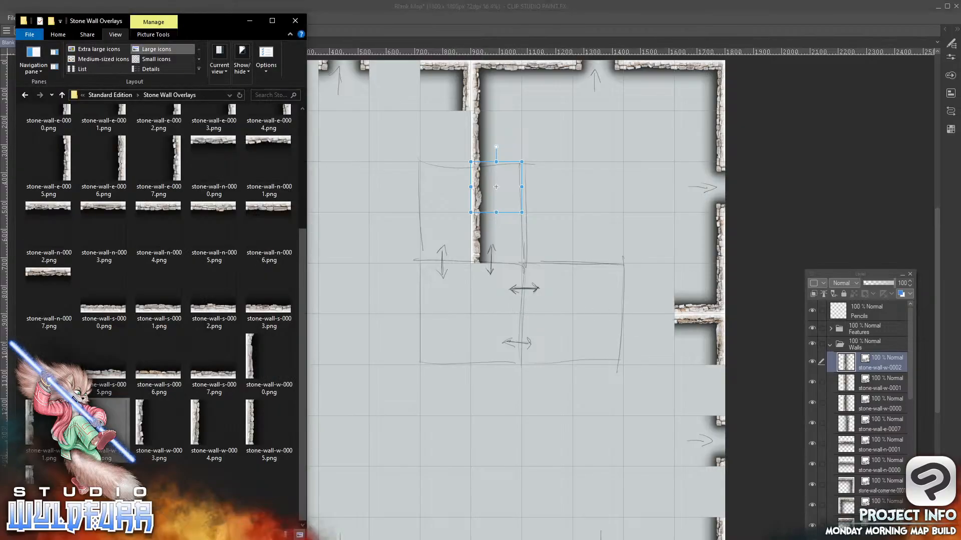
click(214, 375)
drag(214, 375, 868, 369)
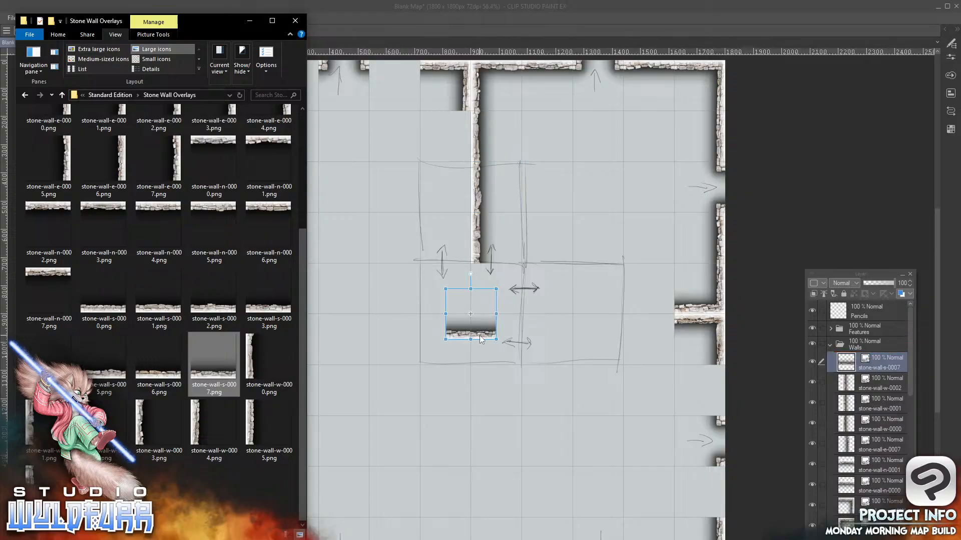
click(638, 259)
drag(489, 335, 667, 310)
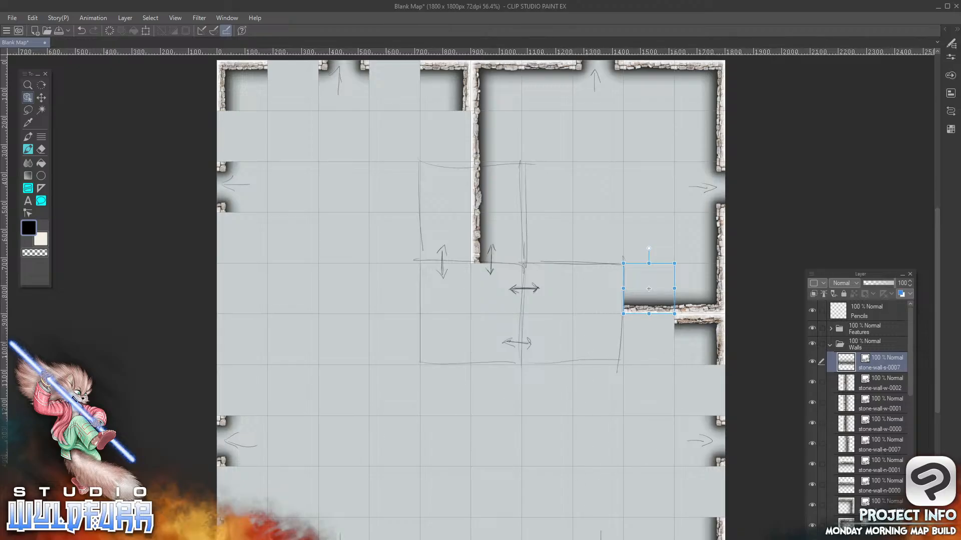
Add stone-wall-s-0005.png from File Explorer to the Walls folder, placed in the seventh column, fifth row
key(alt+Tab)
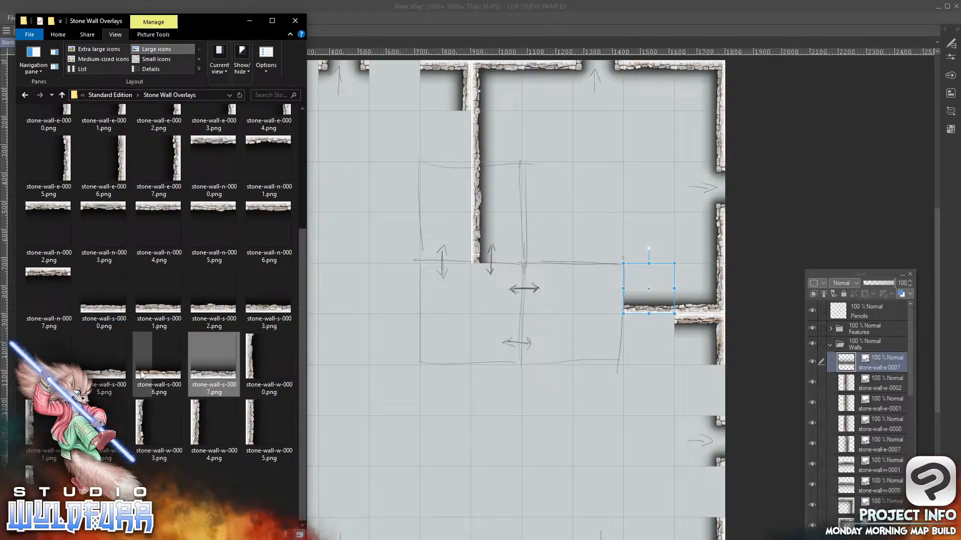
drag(105, 372, 866, 355)
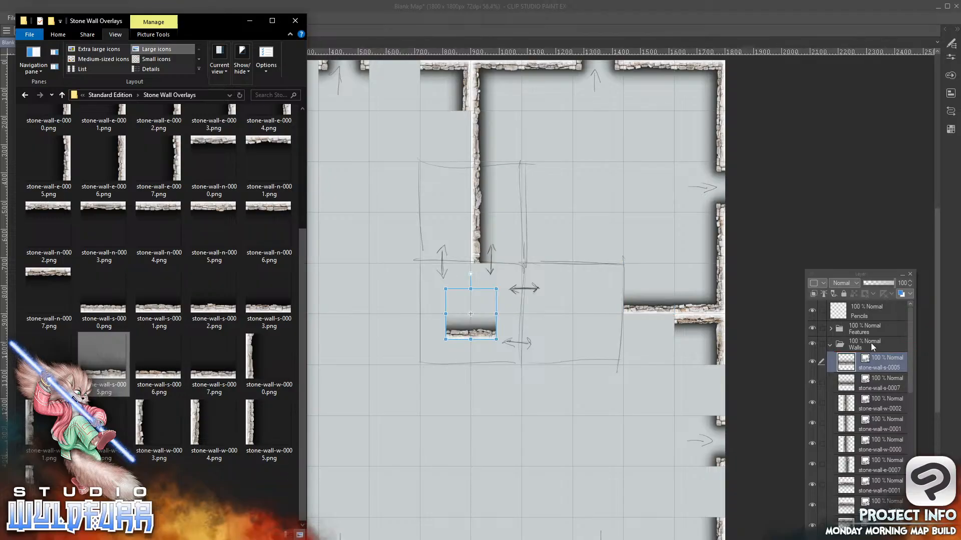
click(483, 337)
drag(480, 336, 560, 307)
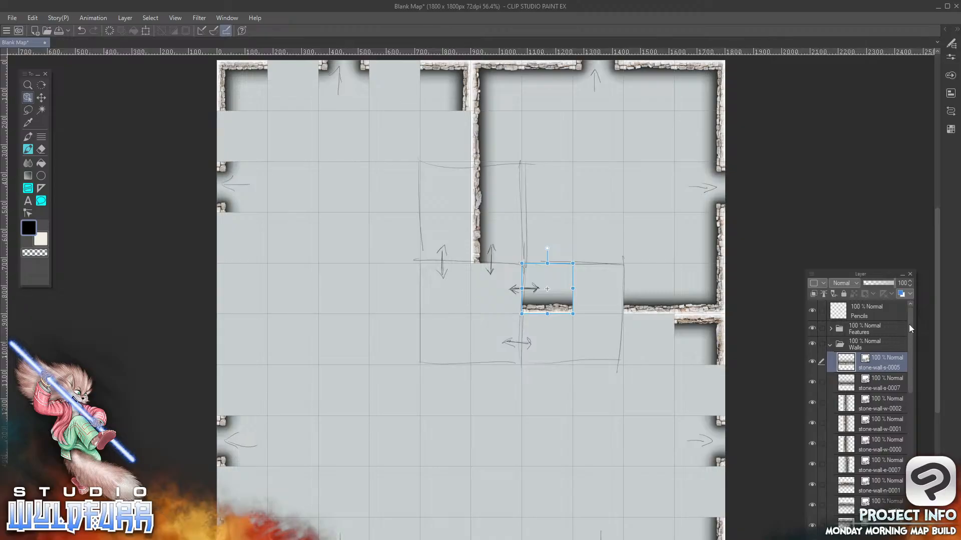
Hide the Pencils layer and add stone-wall-corner-sw-0001.png from File Explorer to the Walls folder, placed in the sixth column, fifth row
click(812, 310)
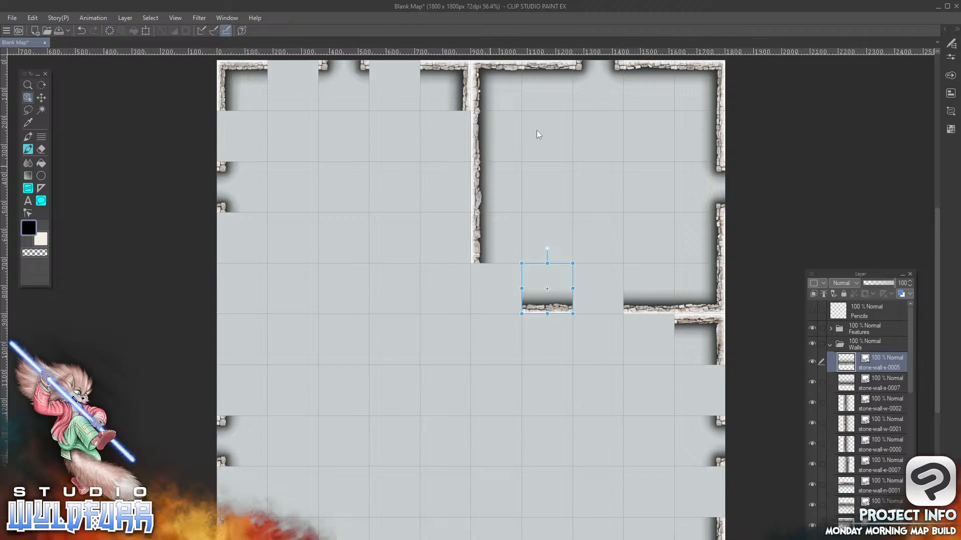
key(alt+Tab)
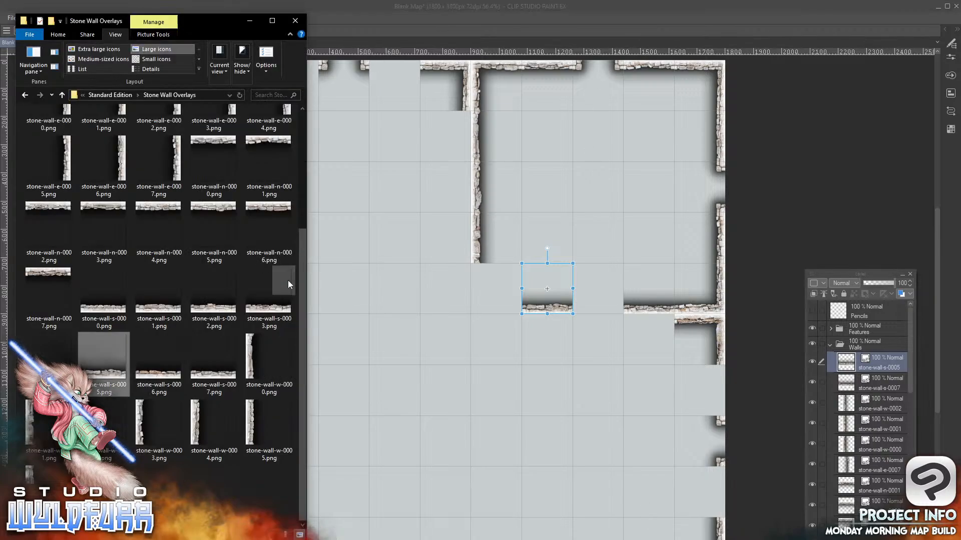
drag(301, 274, 301, 129)
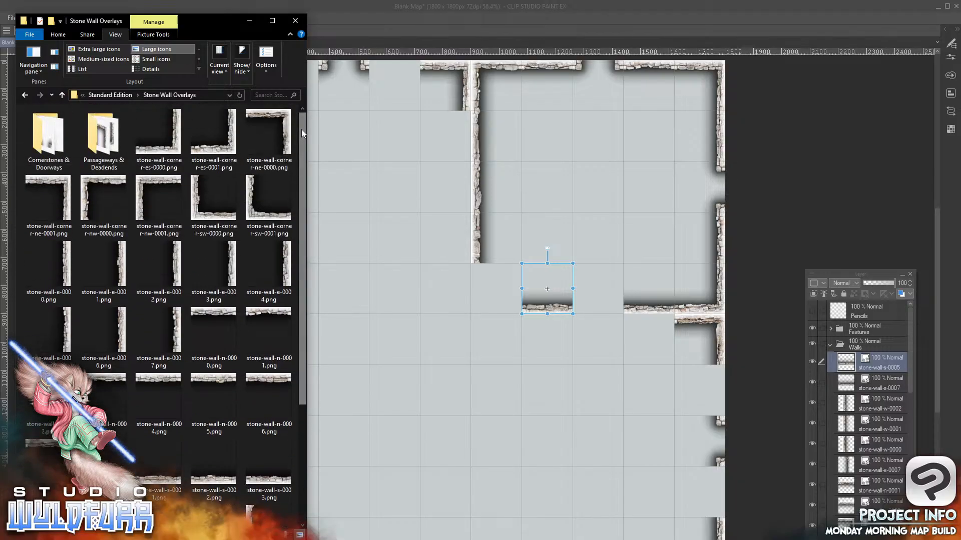
click(254, 213)
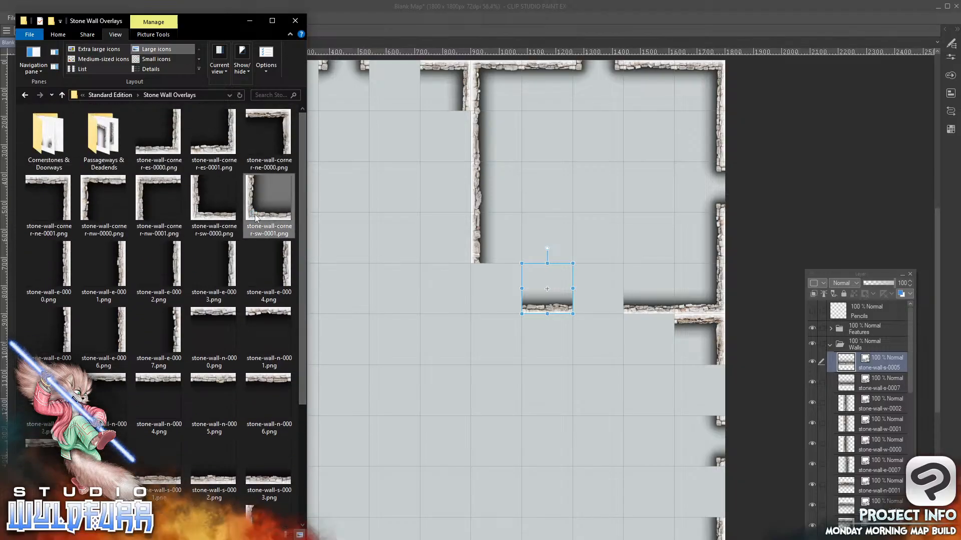
drag(254, 214, 873, 375)
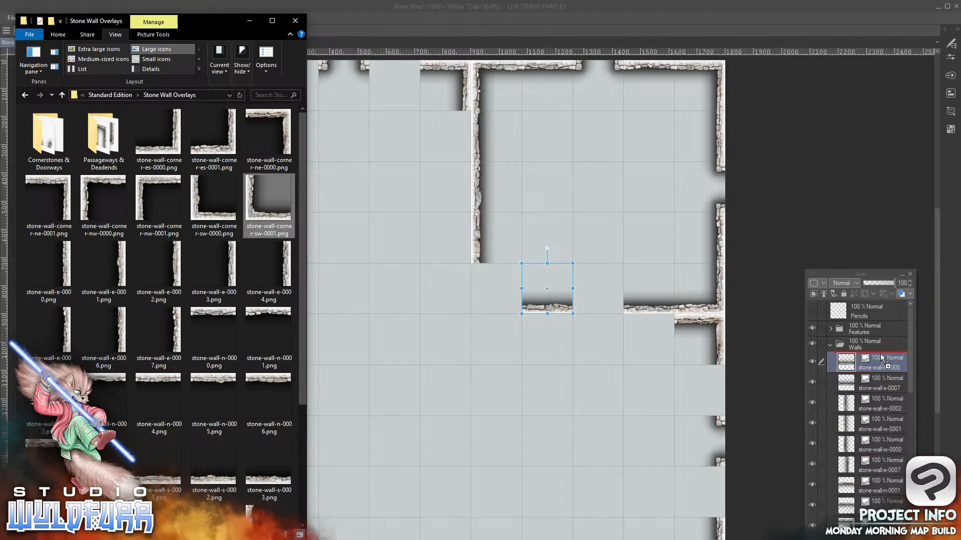
click(452, 340)
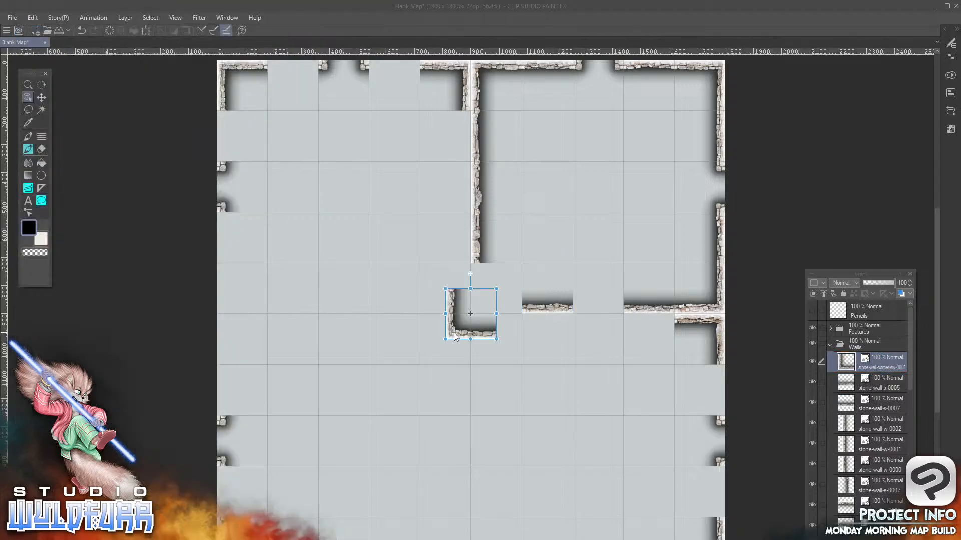
drag(454, 333, 476, 308)
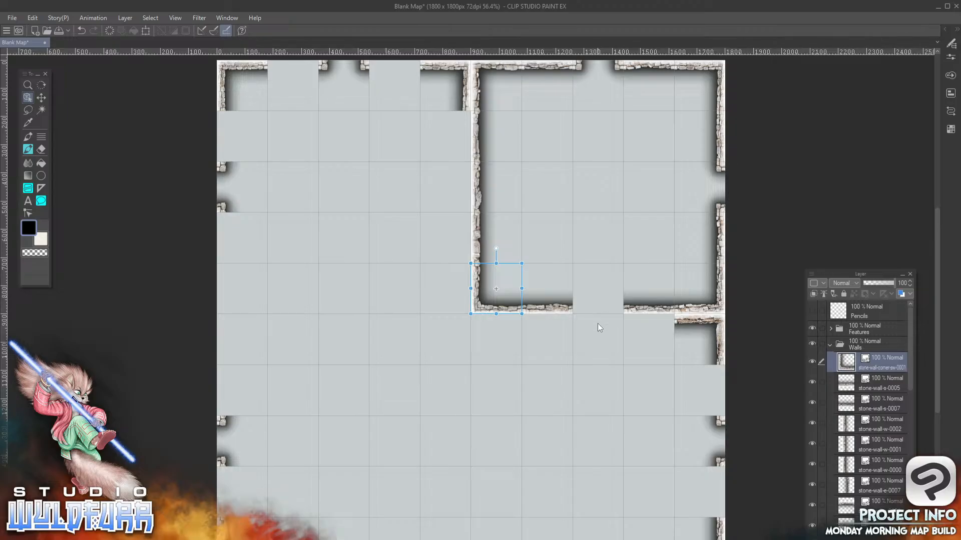
Close Wacom Desktop Center, restart the Wacom Professional Service in Windows Services, and minimize the Services window
key(alt+Tab)
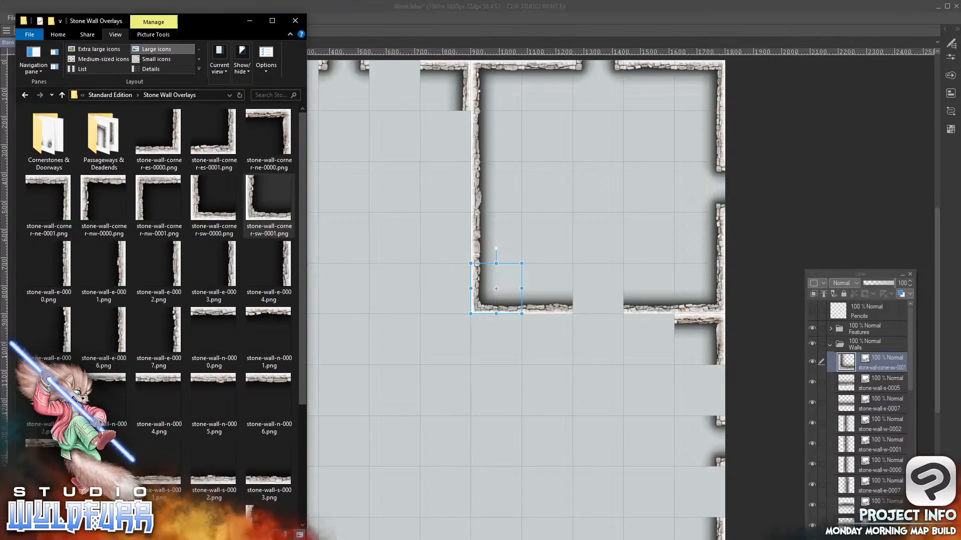
click(40, 140)
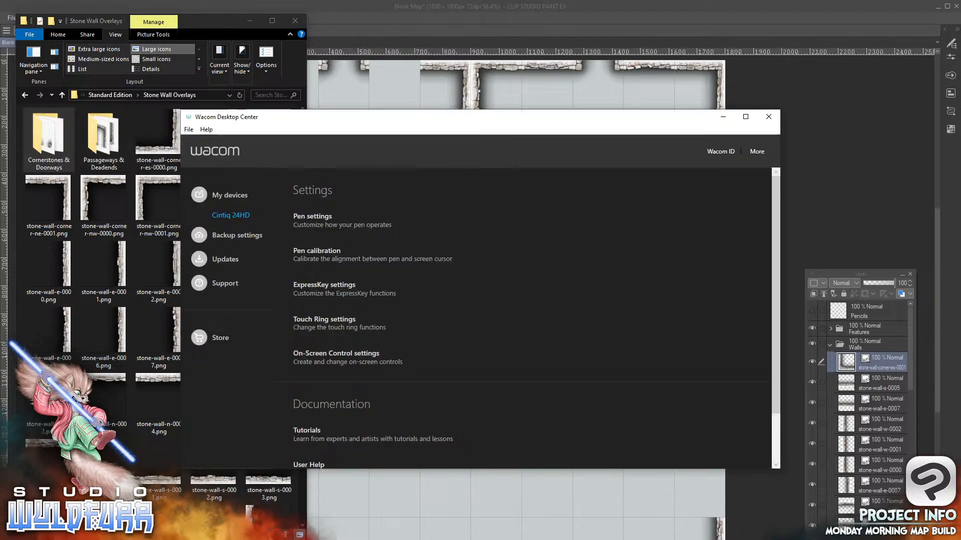
click(769, 116)
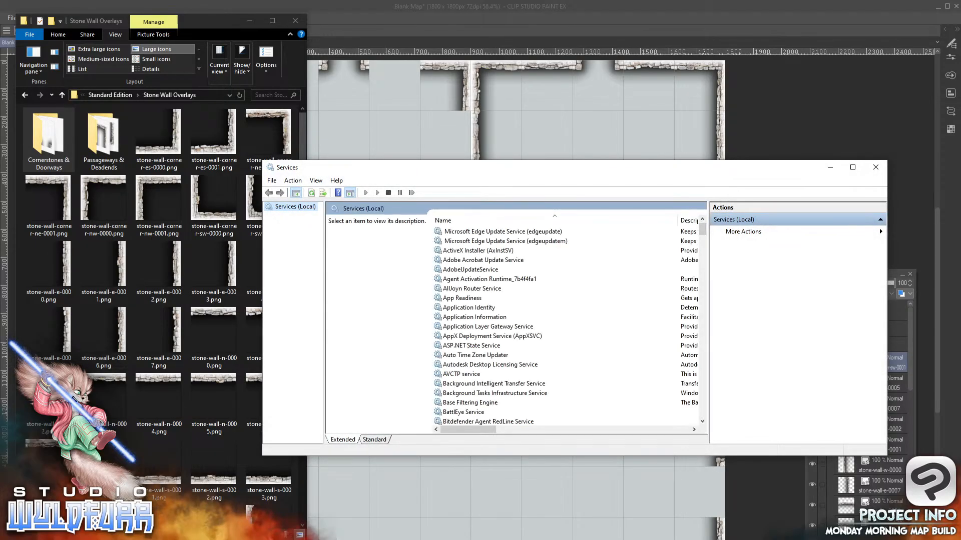
drag(703, 229, 702, 383)
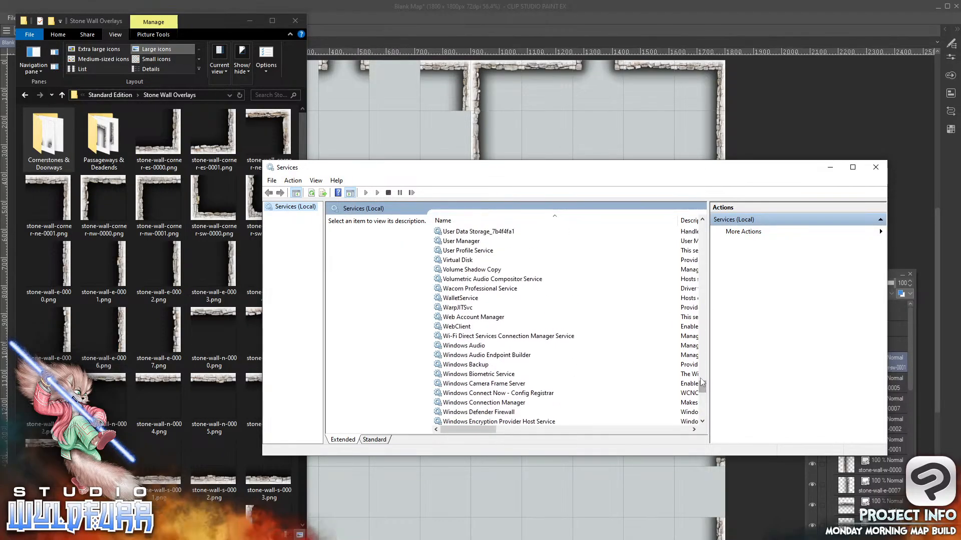
click(507, 290)
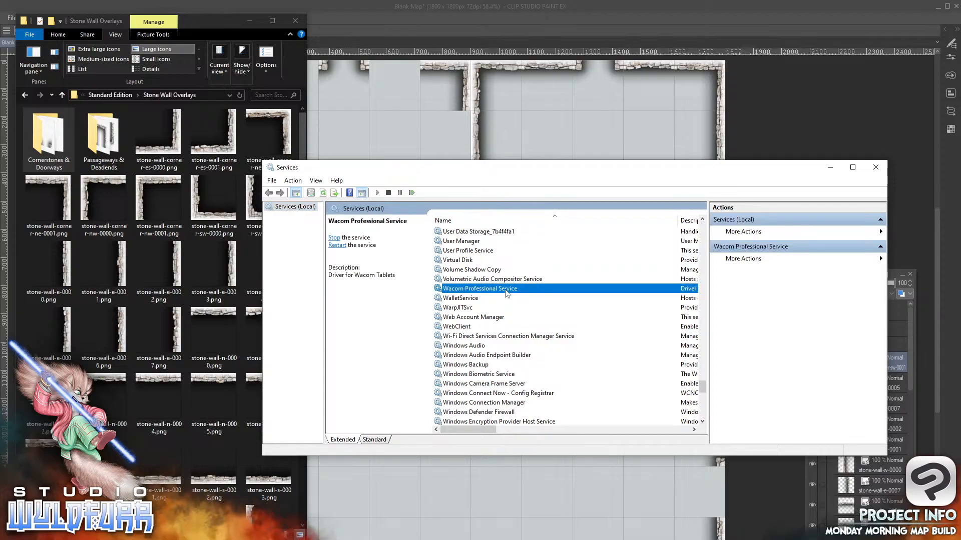
click(333, 238)
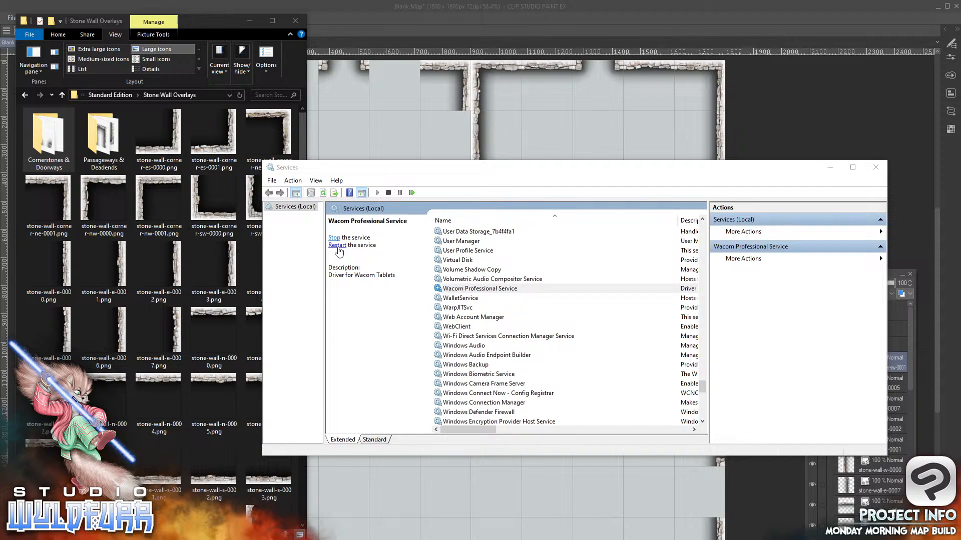
click(831, 167)
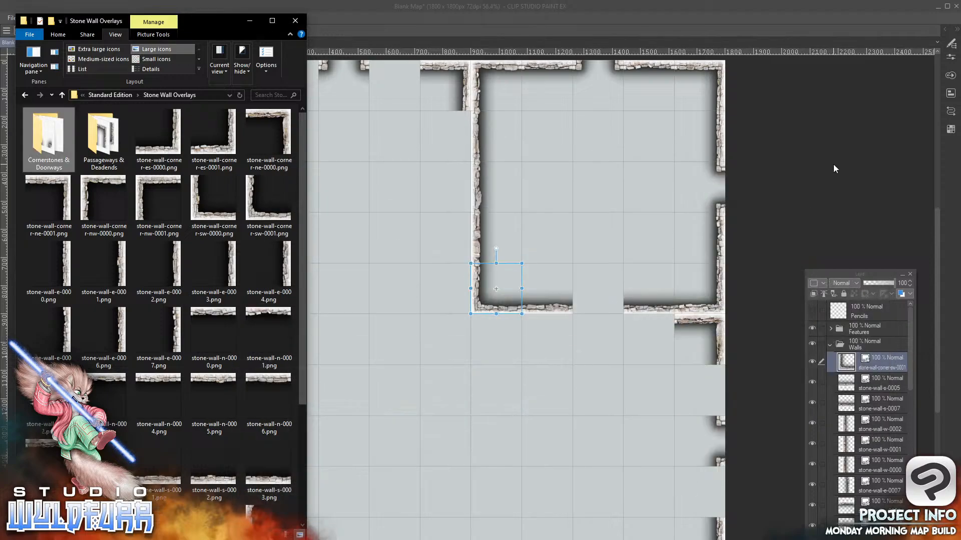
Add stone-wall-doorway-n-0000.png from the Cornerstones & Doorways folder to the Walls folder, placed in the eighth column, sixth row
click(485, 299)
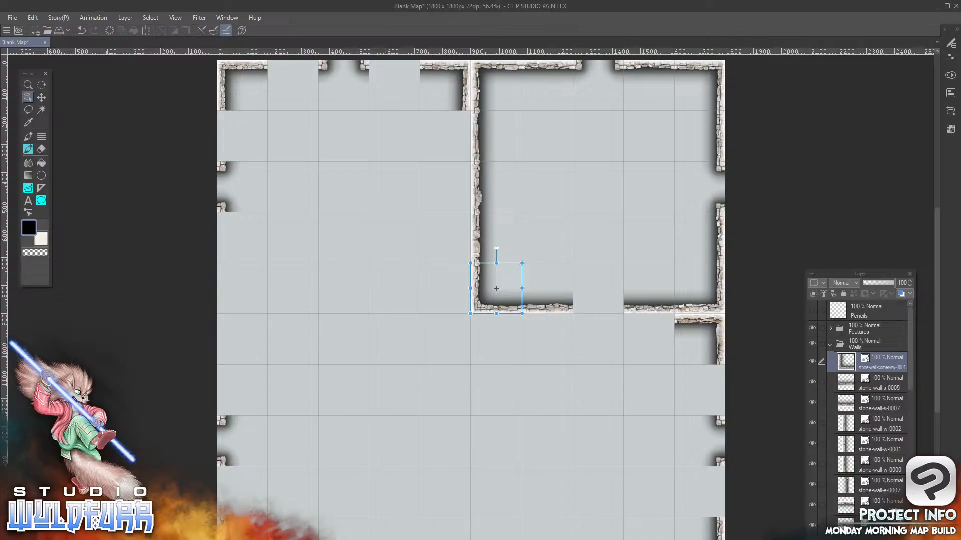
key(alt+Tab)
click(48, 140)
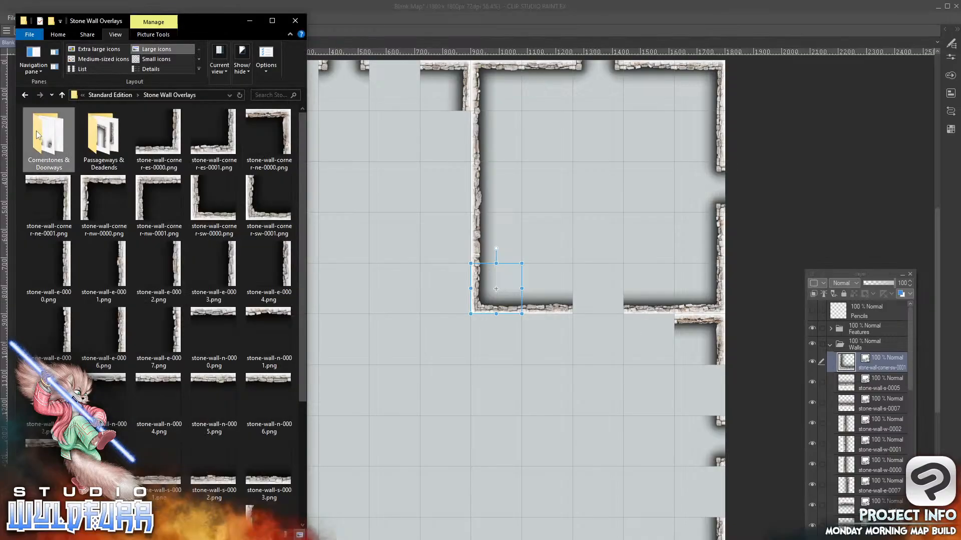
double_click(40, 138)
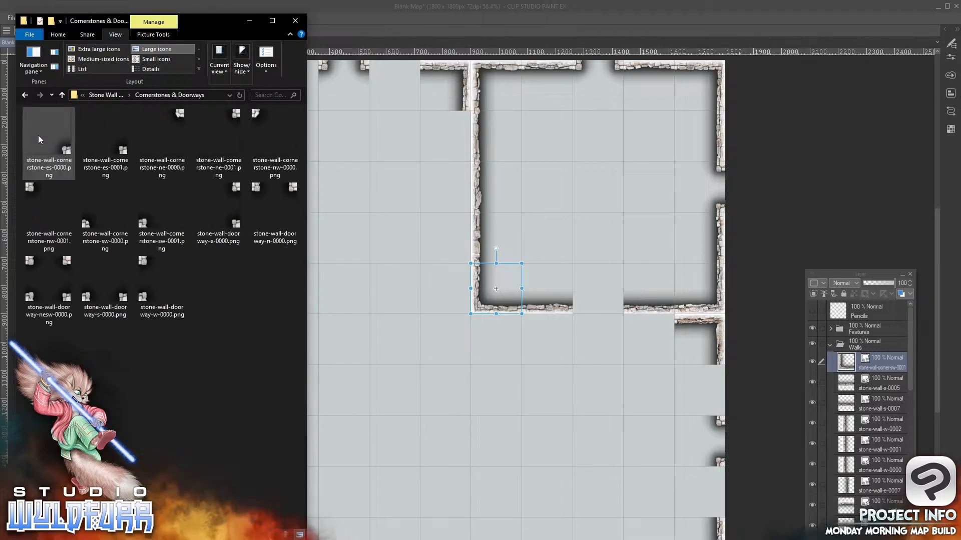
click(274, 210)
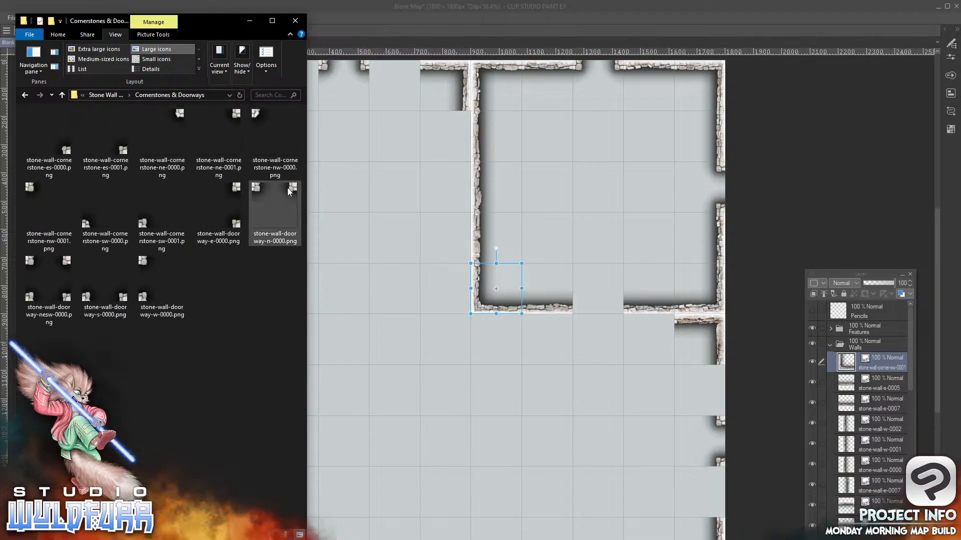
drag(269, 290, 879, 354)
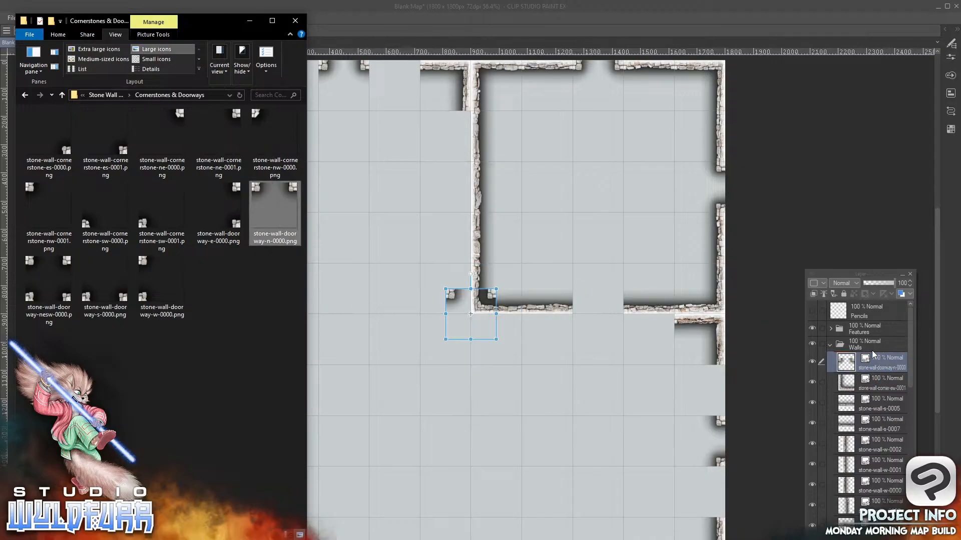
drag(452, 299, 581, 324)
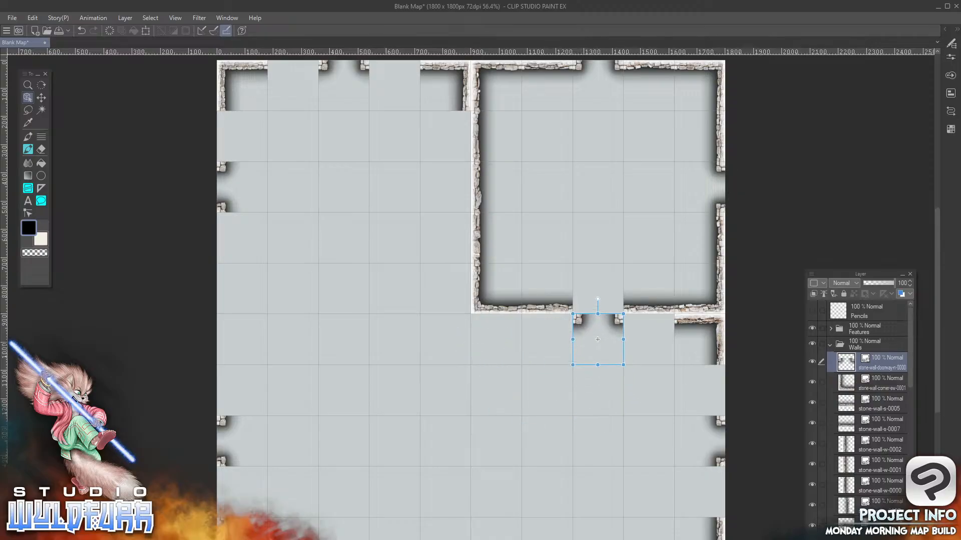
Add stone-wall-doorway-s-0000.png from File Explorer to the Walls folder, placed in the eighth column, fifth row
key(alt+Tab)
drag(105, 285, 876, 351)
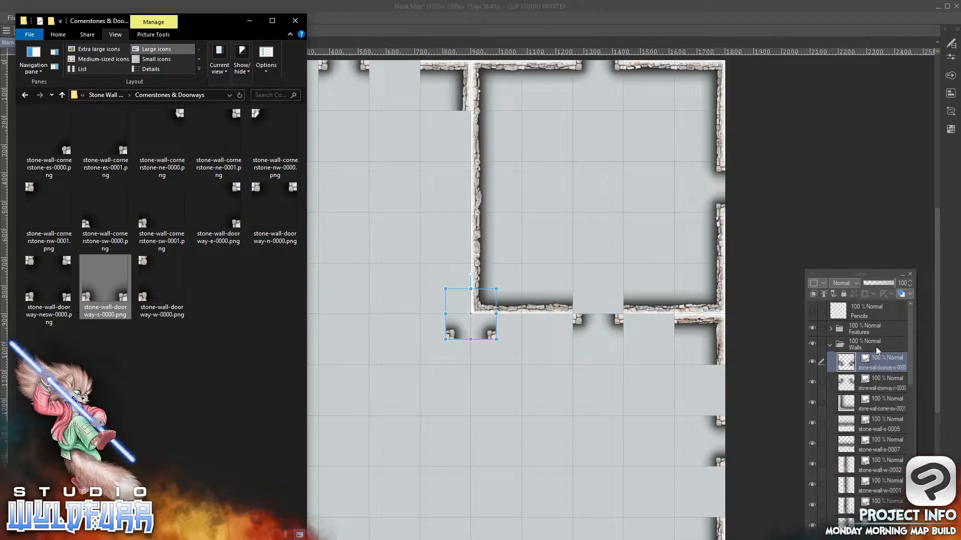
click(492, 338)
drag(499, 328, 620, 310)
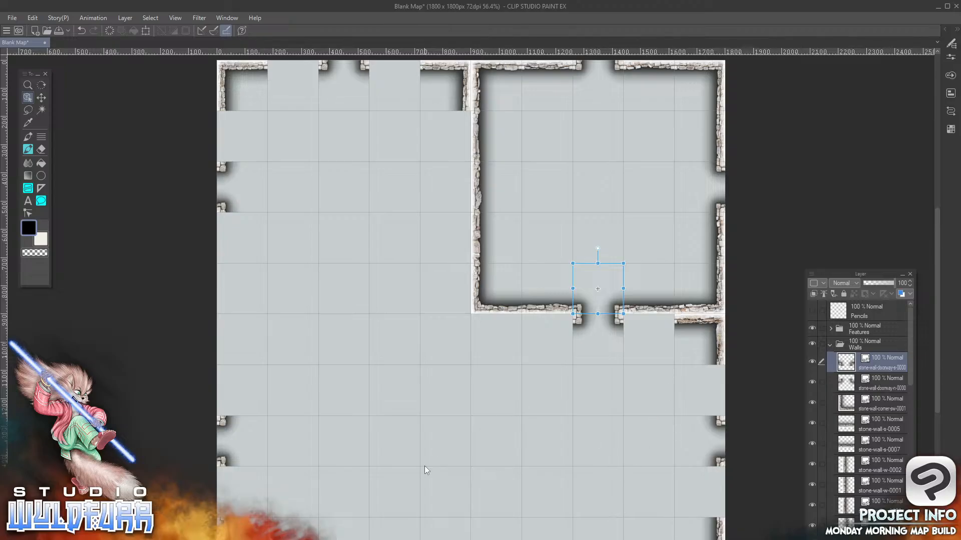
Add stone-wall-passageway-ew-0007.png from the Passageways & Deadends folder to the Walls folder, placed in the ninth column, sixth row
key(alt+Tab)
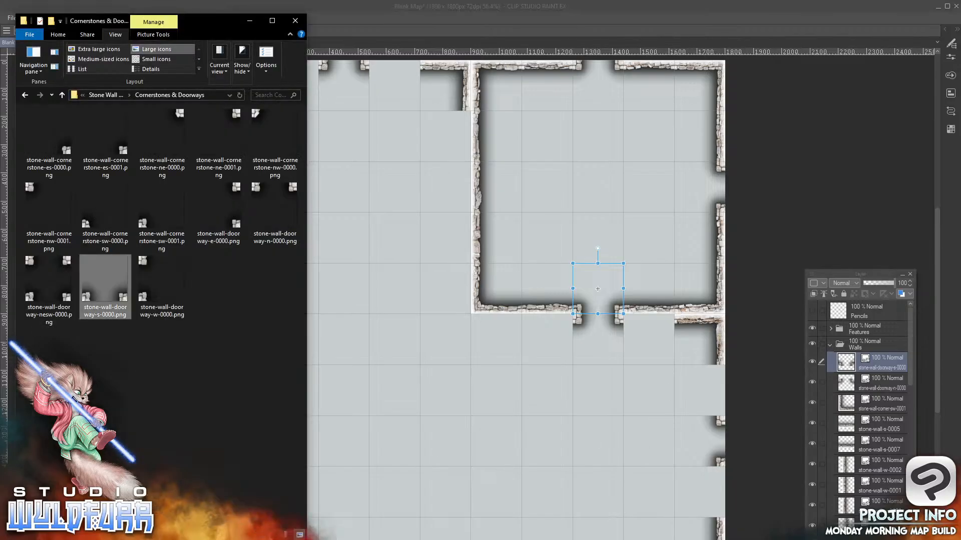
click(106, 95)
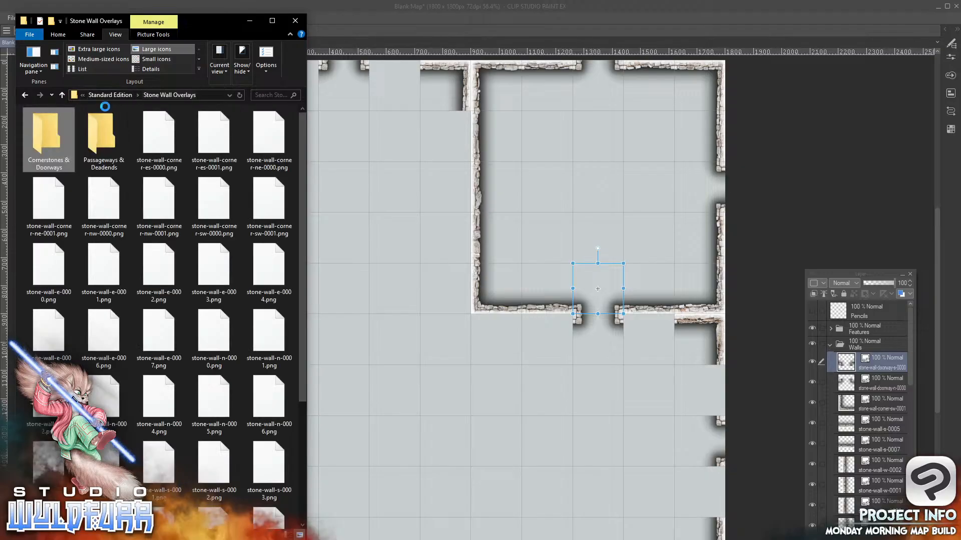
click(103, 143)
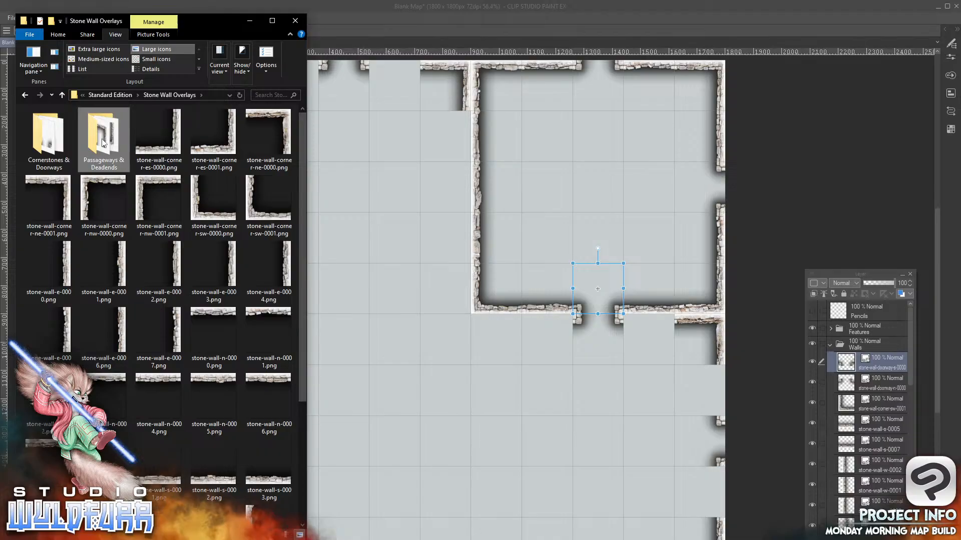
double_click(103, 142)
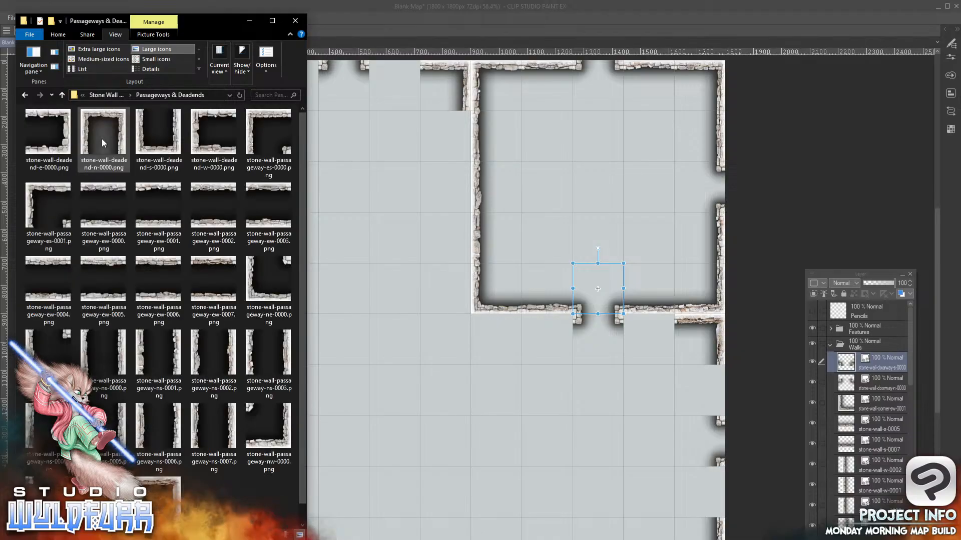
drag(210, 262, 884, 353)
drag(465, 300, 644, 326)
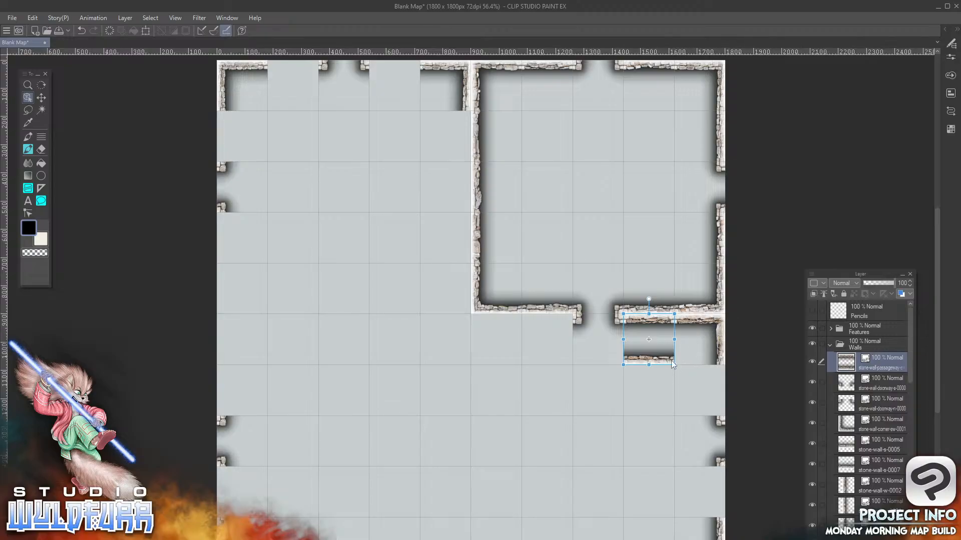
Select individual tiles along the fifth-row wall and in the sixth-row passage to check which layer each belongs to
click(721, 339)
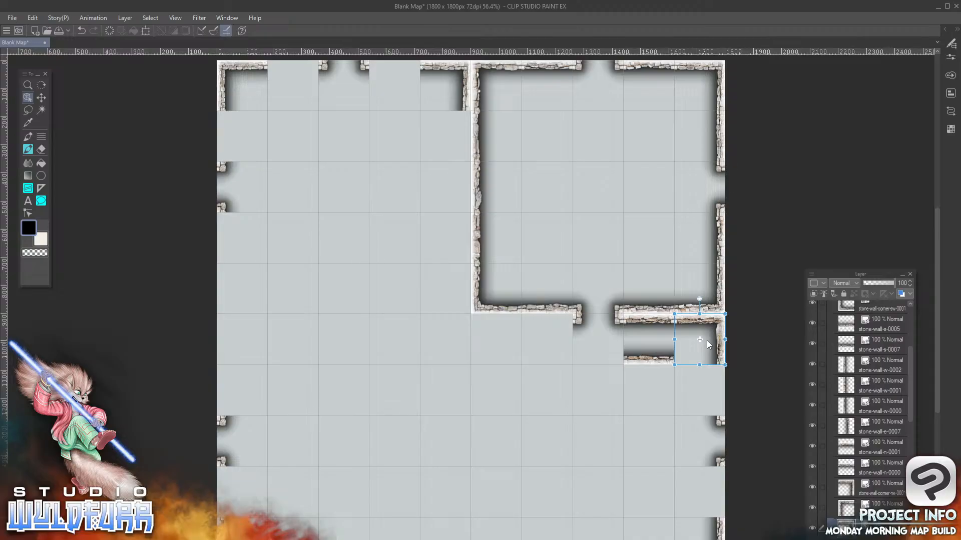
click(505, 315)
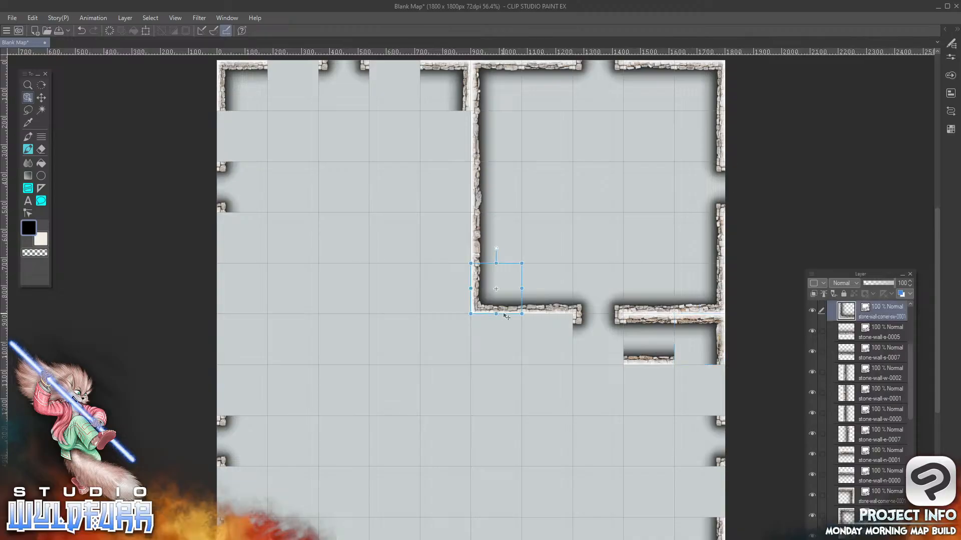
click(717, 299)
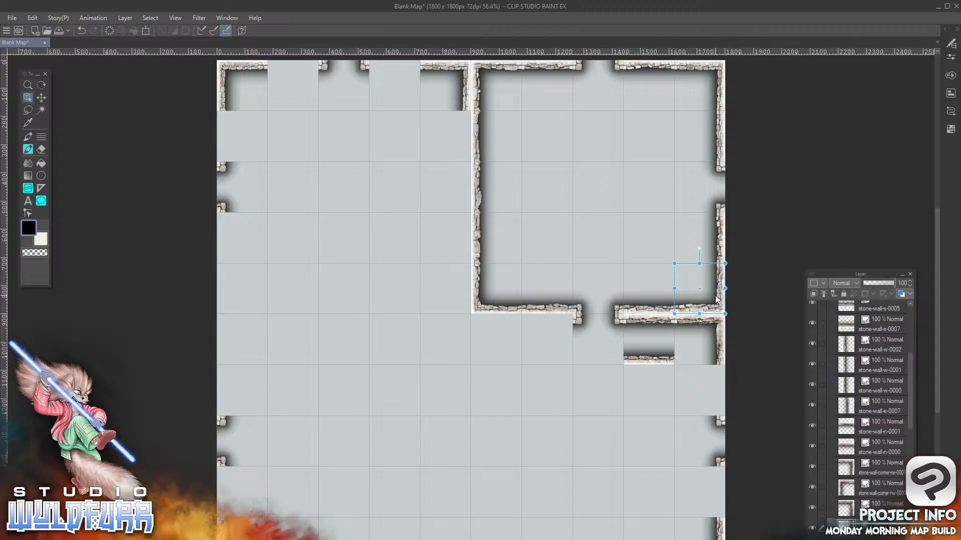
click(524, 313)
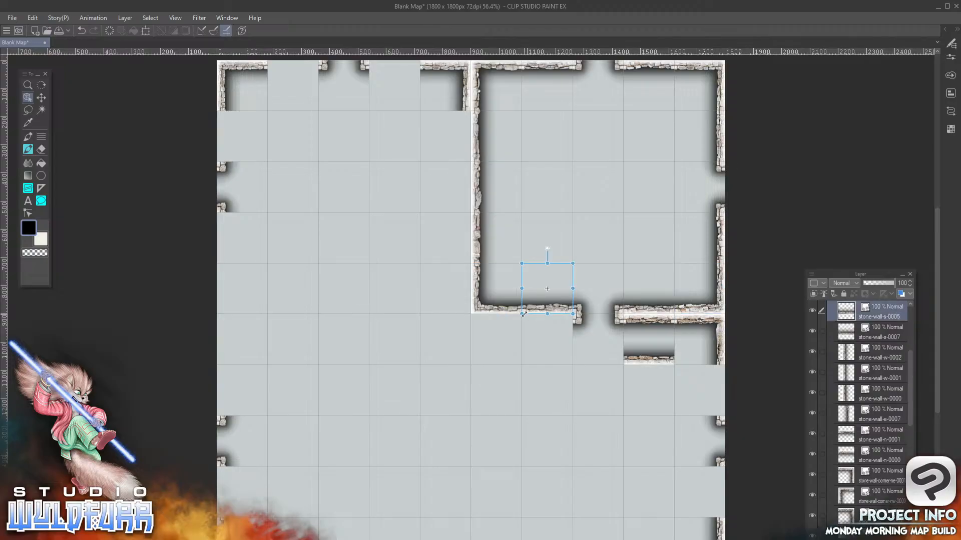
click(665, 315)
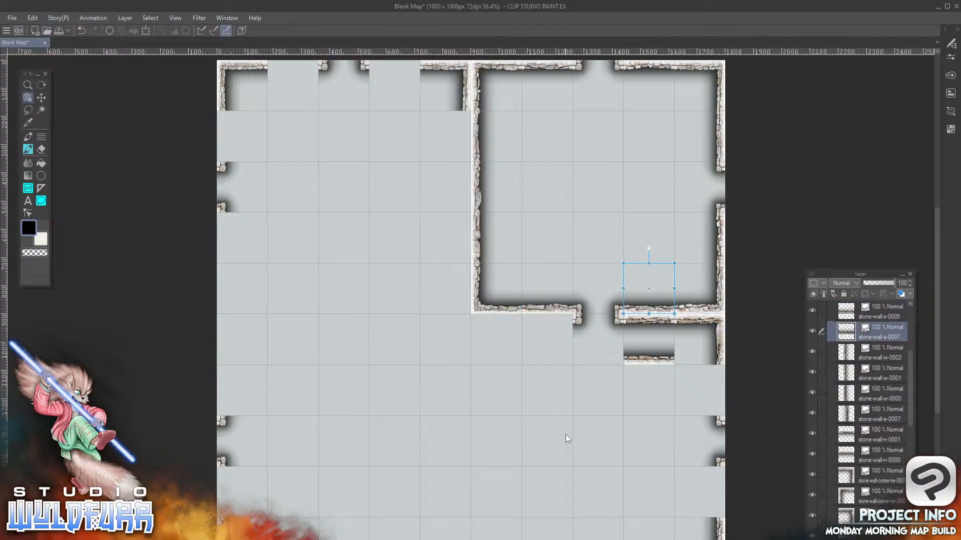
click(645, 359)
click(721, 326)
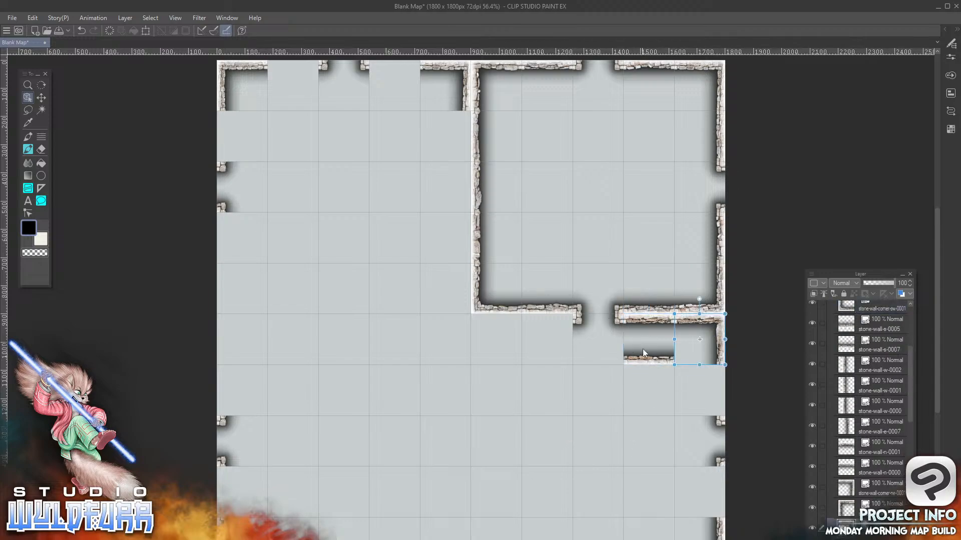
click(635, 361)
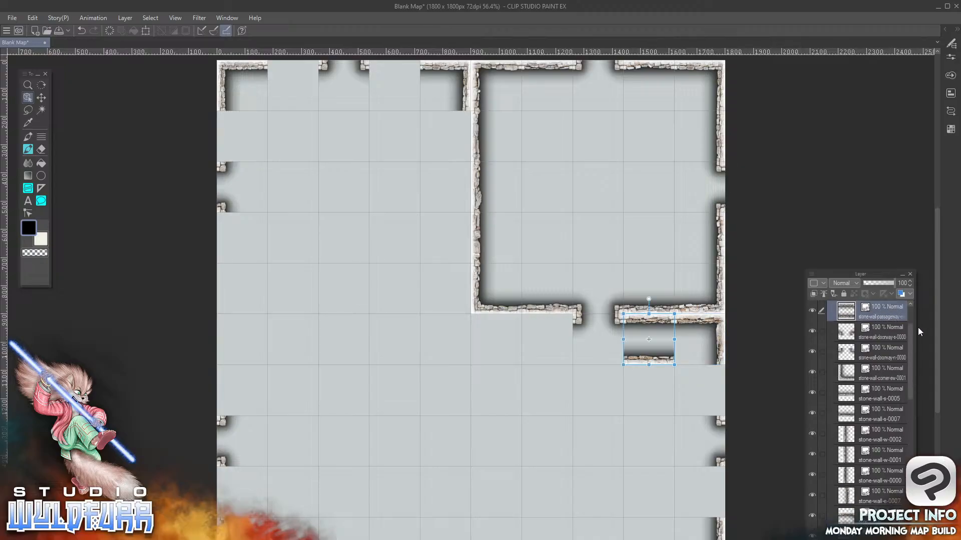
scroll(911, 331, up, 3)
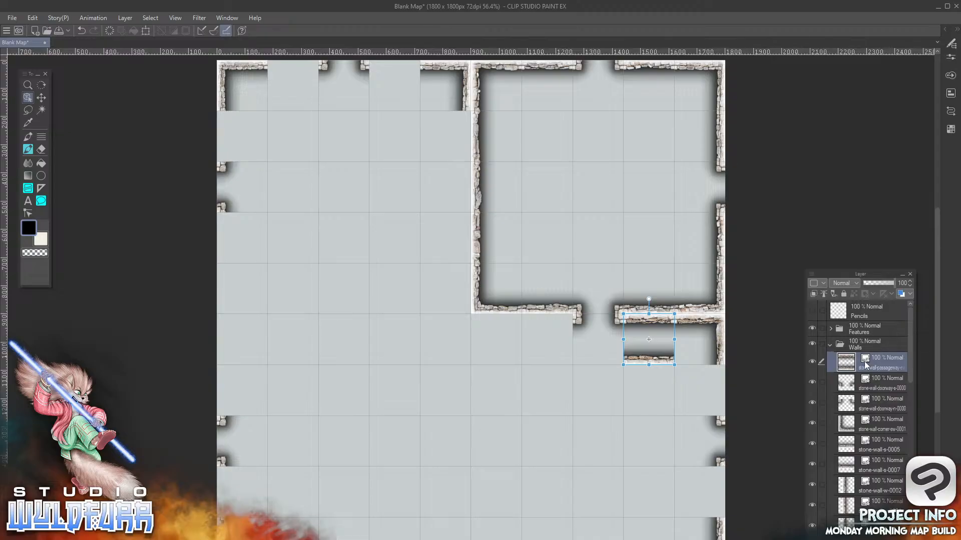
Delete the north-east corner tile layer in the tenth column, sixth row
click(720, 327)
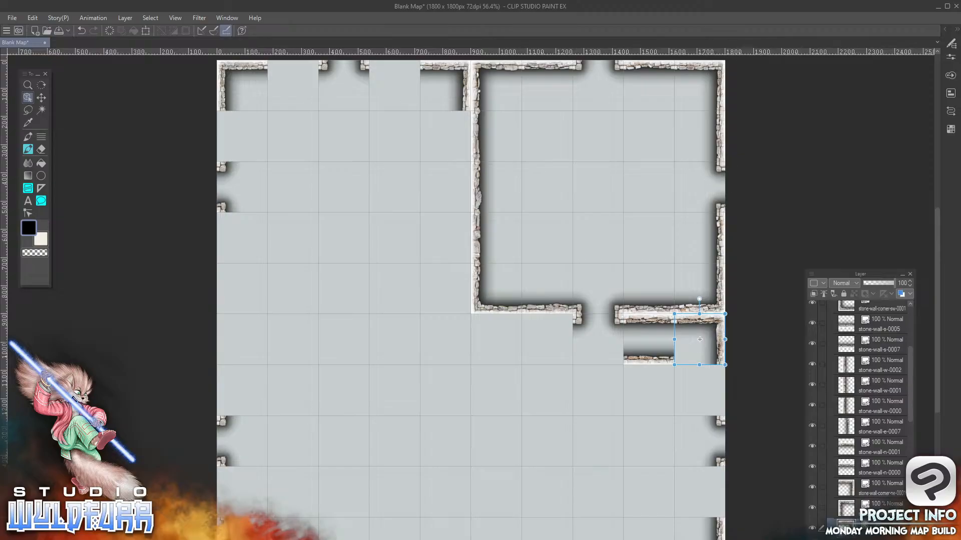
scroll(905, 399, down, 3)
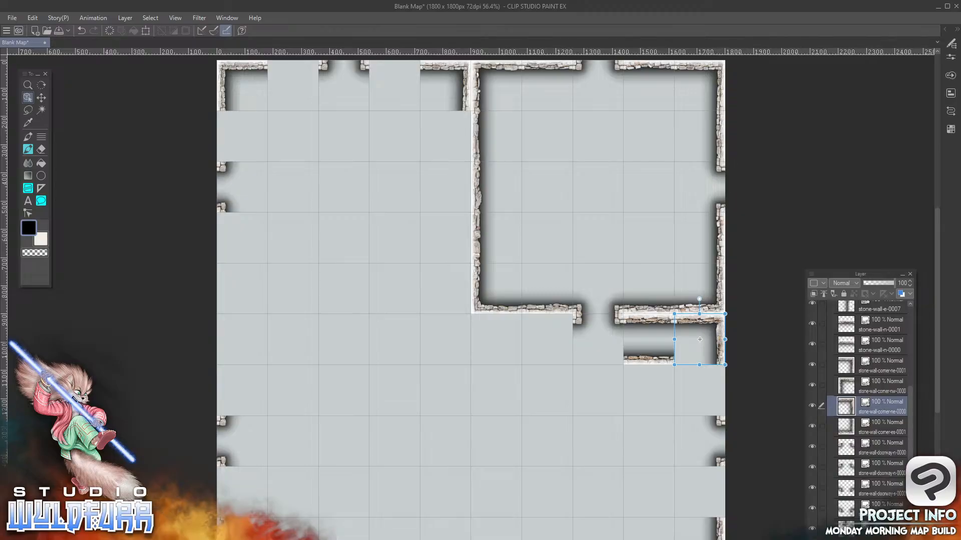
key(Delete)
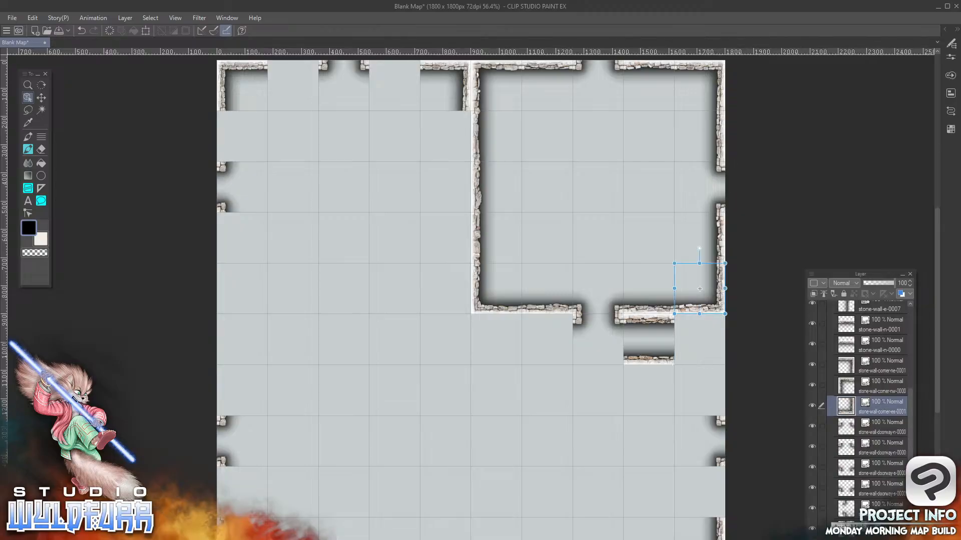
Add the passageway corner tile with north and east walls from Passageways & Deadends to the Walls folder, placed in the tenth column, sixth row
key(alt+Tab)
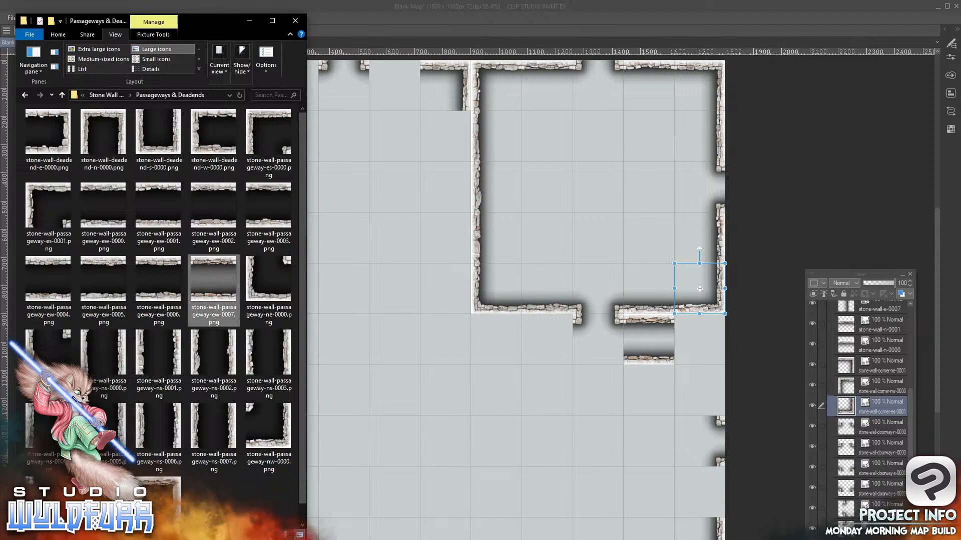
drag(302, 154, 302, 186)
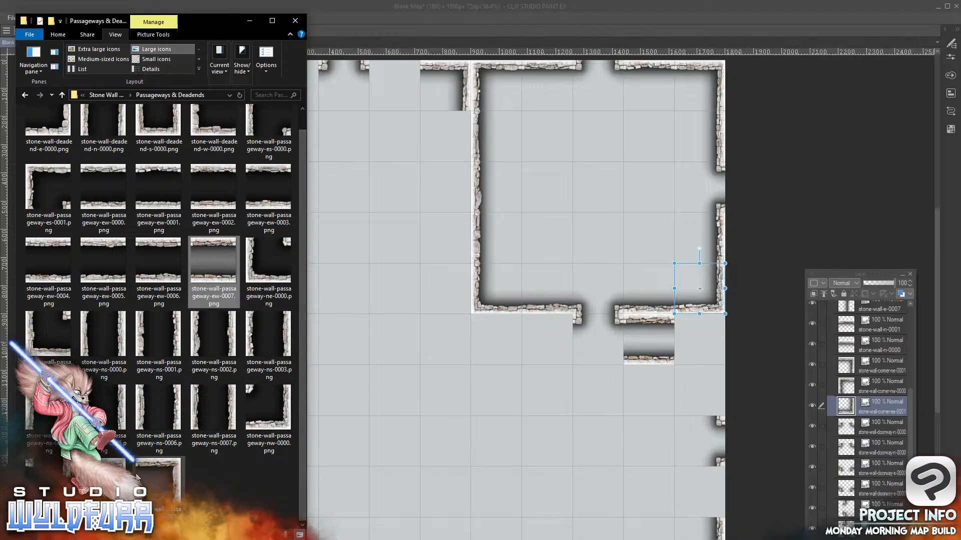
click(156, 477)
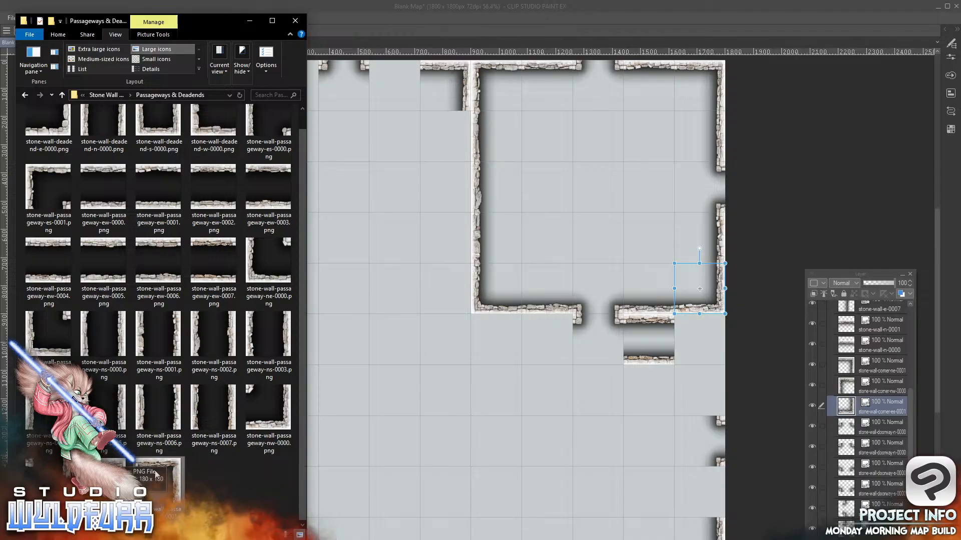
drag(176, 481, 480, 401)
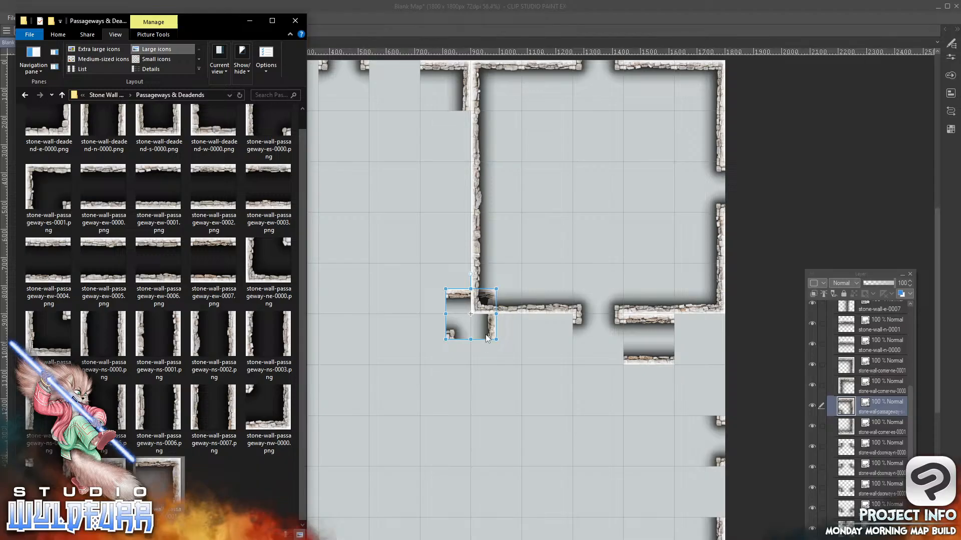
drag(494, 339, 718, 357)
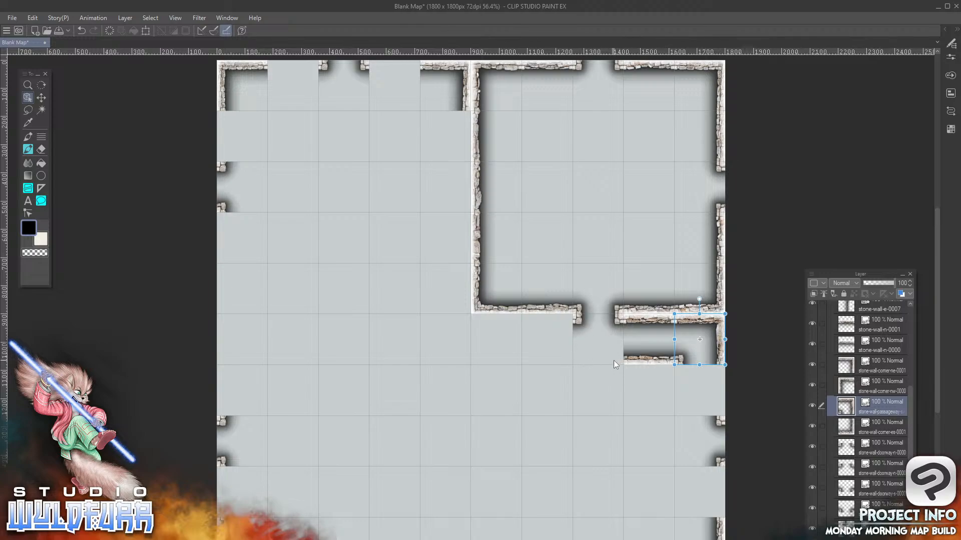
Add stone-wall-s-0001.png from Stone Wall Overlays to the Walls folder, placed in the eighth column, sixth row, and view the map at 100%
key(alt+Tab)
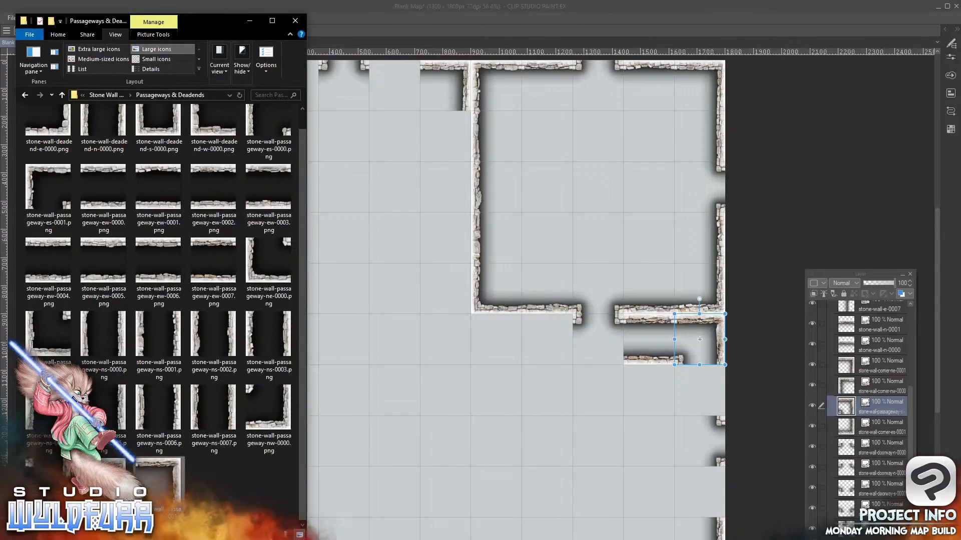
click(106, 95)
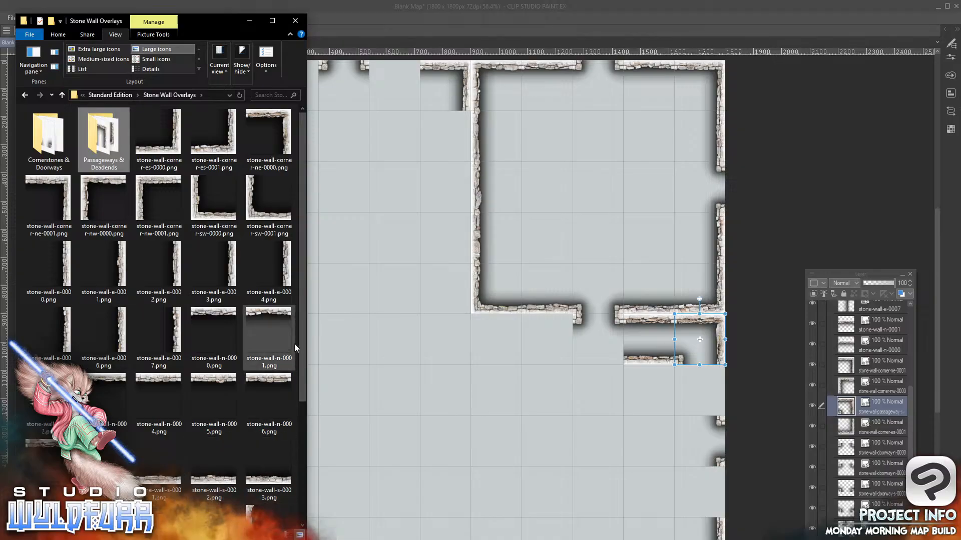
drag(301, 335, 302, 443)
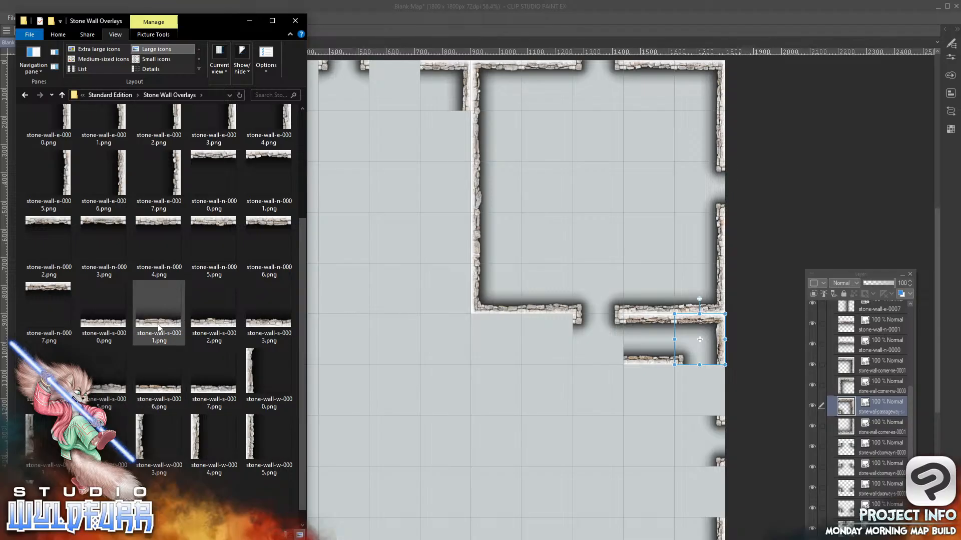
drag(159, 328, 877, 317)
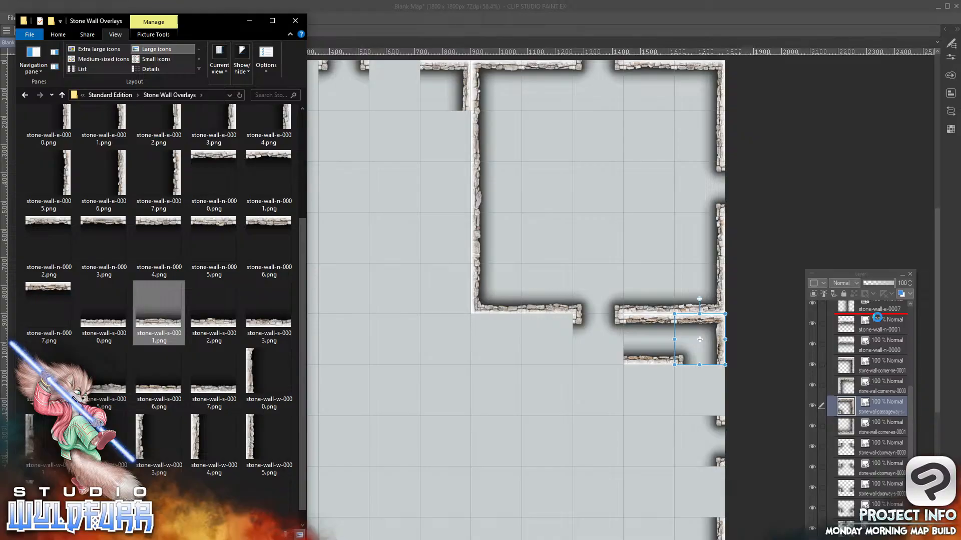
drag(481, 337, 603, 365)
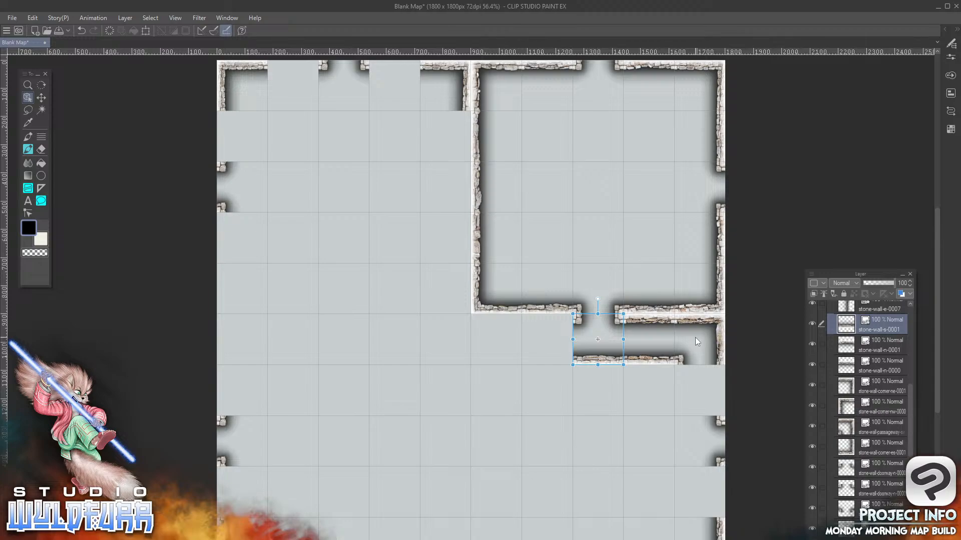
click(175, 18)
click(192, 66)
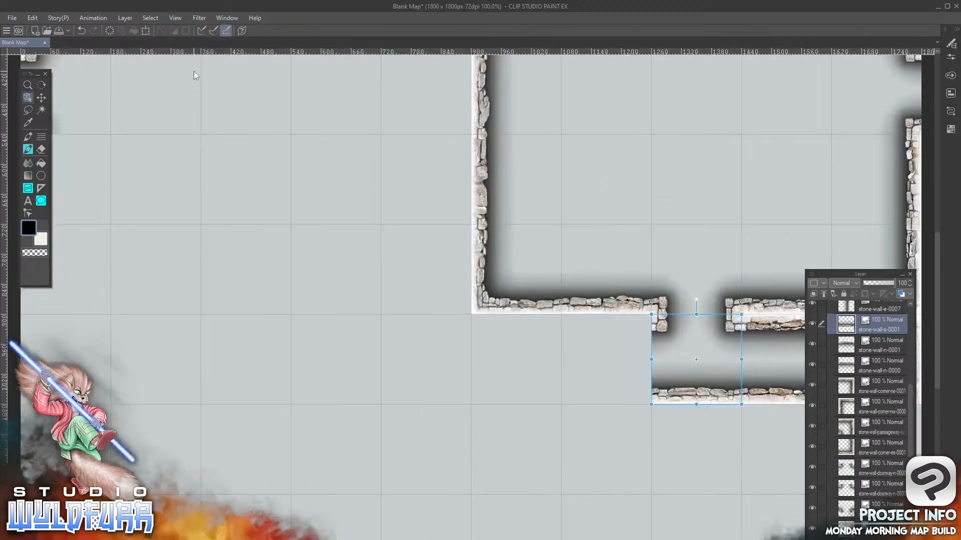
Add stone-wall-passageway-es-0000.png from Passageways & Deadends to the Walls folder, placed in the sixth column, sixth row
drag(607, 433, 330, 213)
drag(418, 388, 592, 416)
drag(671, 382, 676, 397)
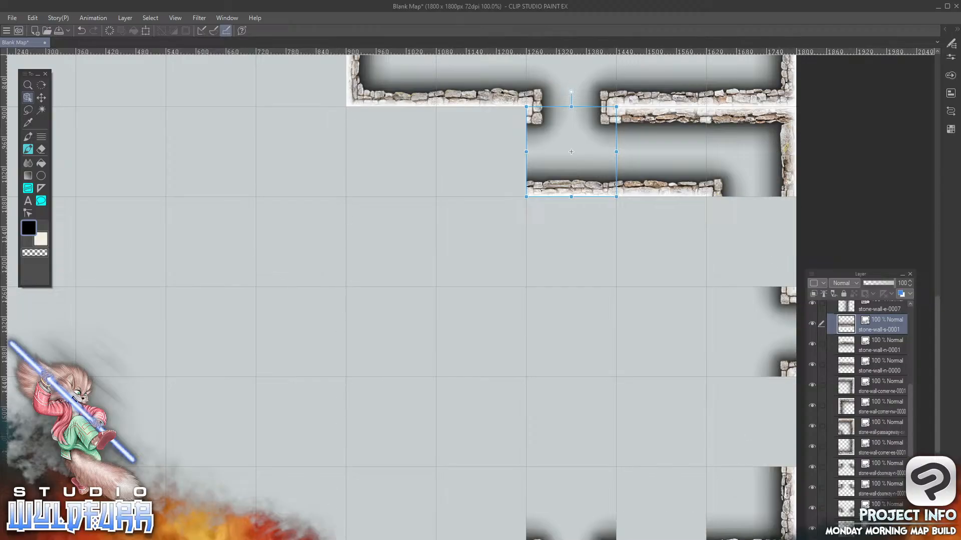
key(alt+Tab)
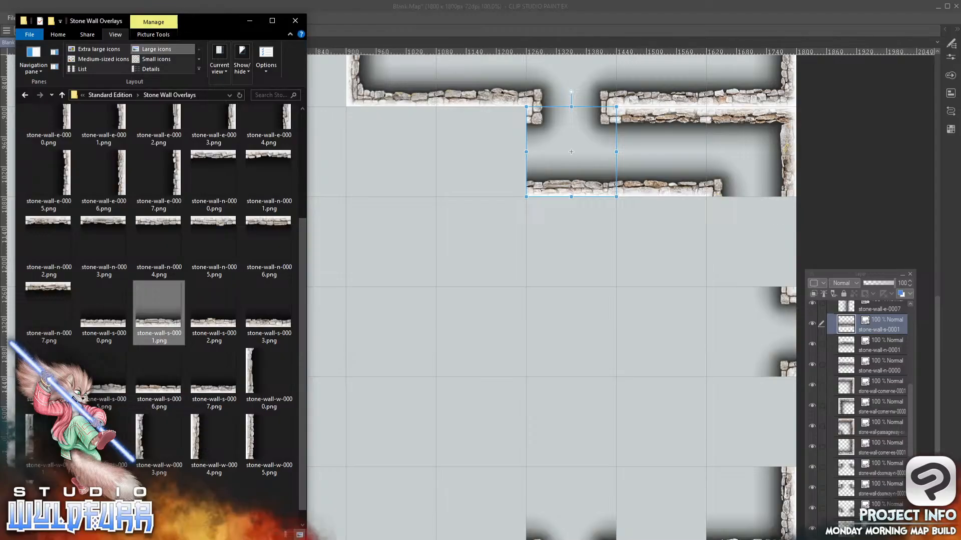
scroll(103, 143, up, 3)
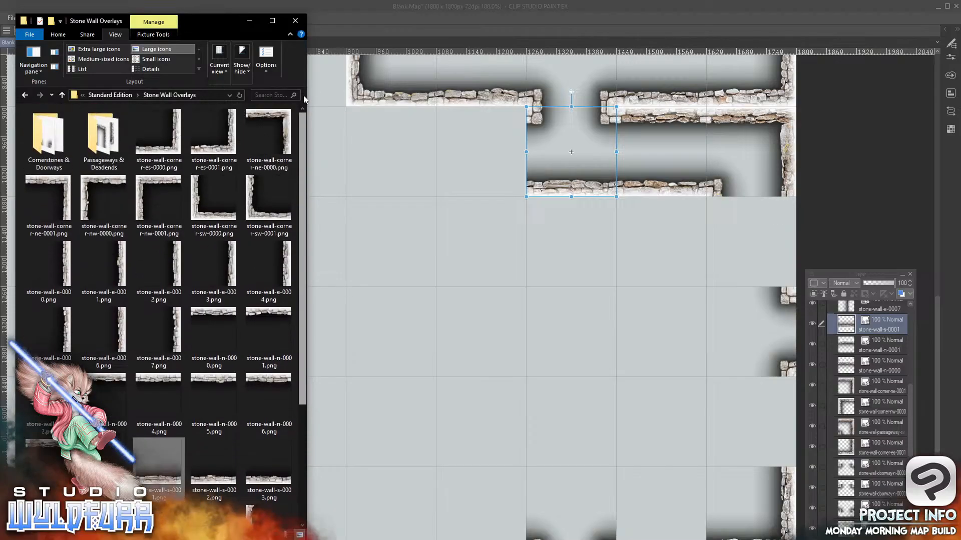
double_click(102, 143)
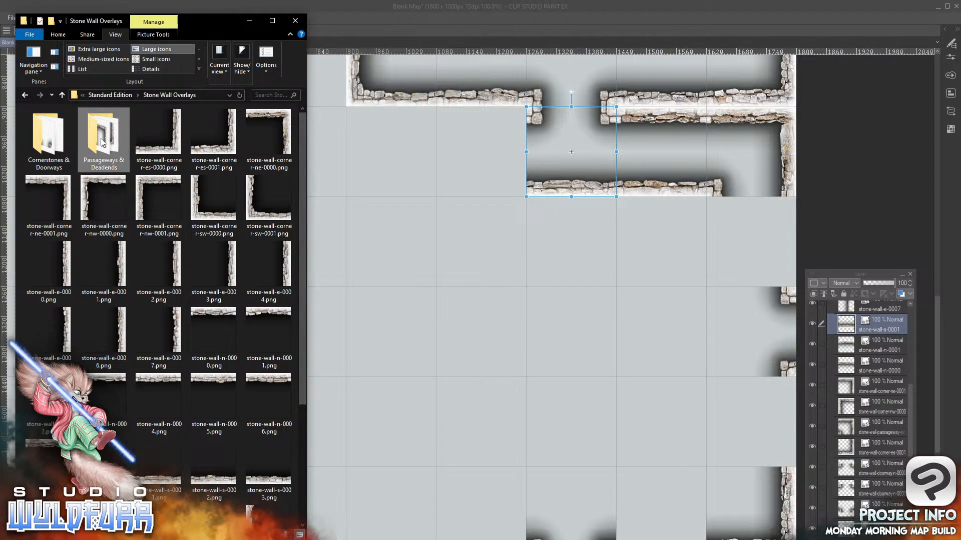
double_click(92, 145)
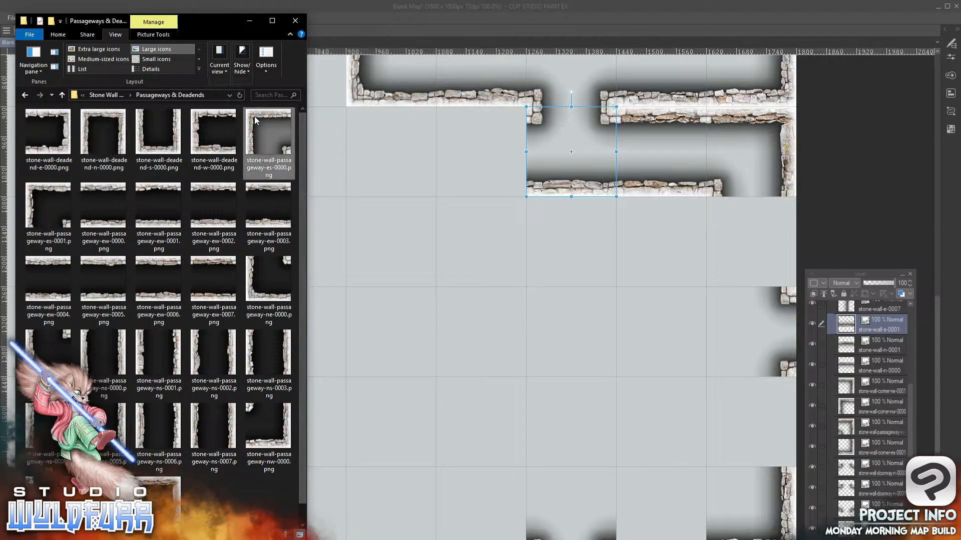
drag(255, 117, 838, 323)
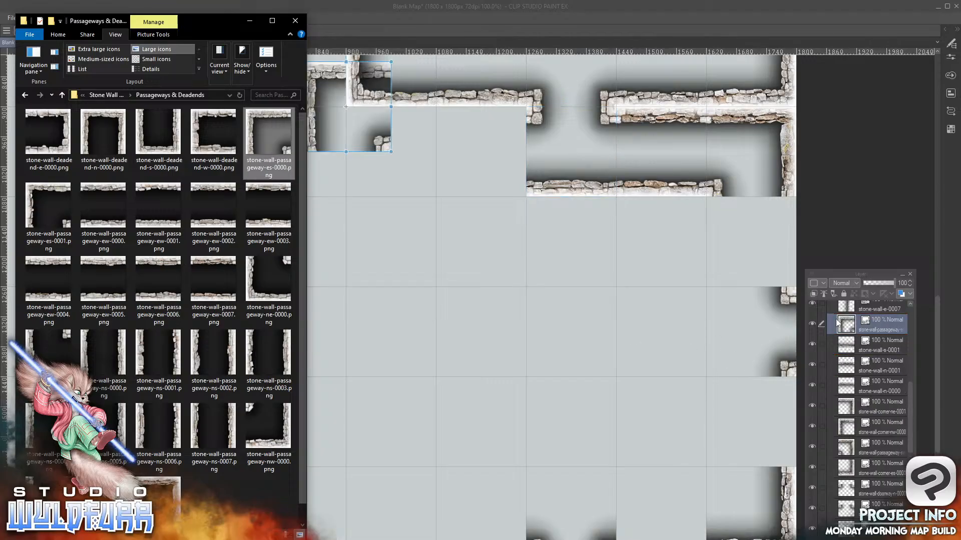
click(390, 143)
drag(391, 143, 425, 199)
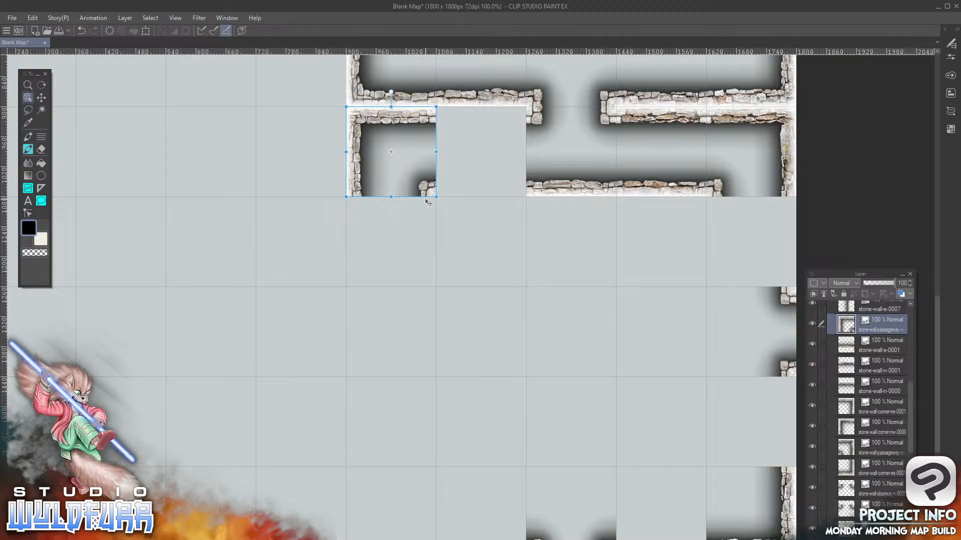
Add stone-wall-passageway-ew-0004.png to the Walls folder, placed in the seventh column, sixth row
key(alt+Tab)
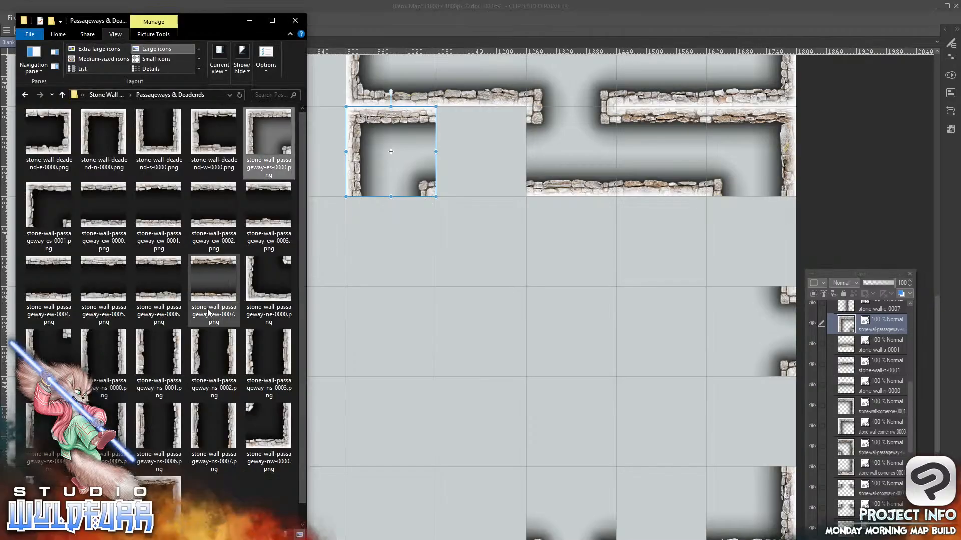
drag(49, 299, 868, 314)
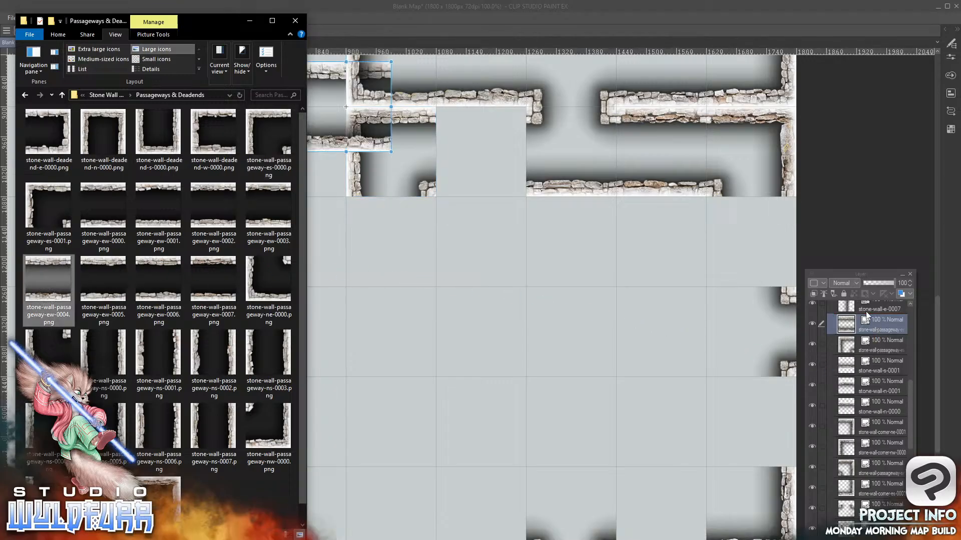
drag(379, 143, 516, 192)
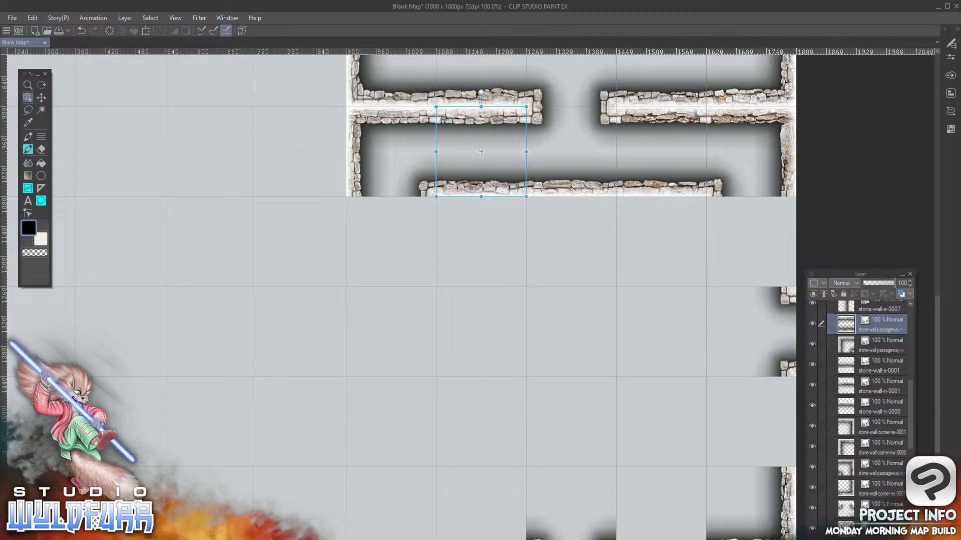
Add stone-wall-passageway-ne-0000.png to the Walls folder, placed in the sixth column, tenth row
key(alt+Tab)
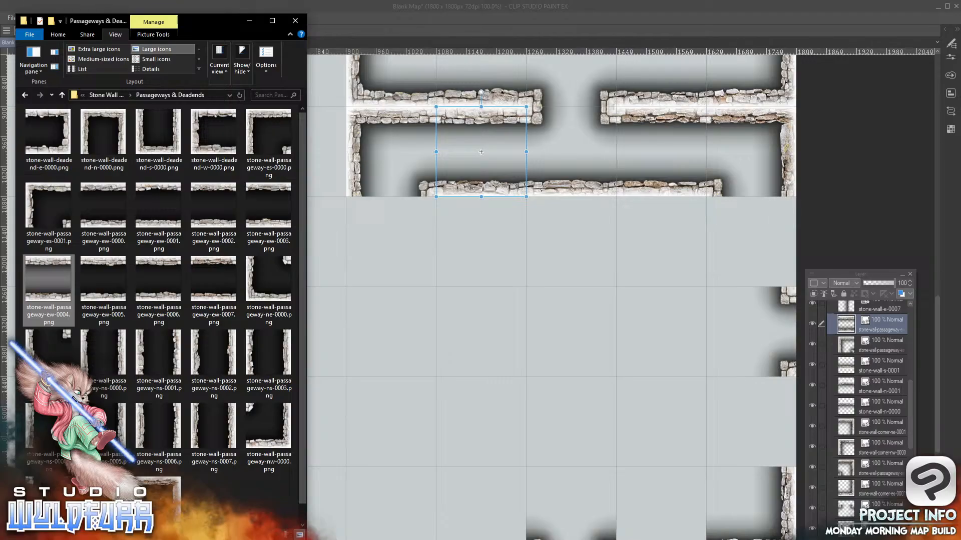
click(252, 294)
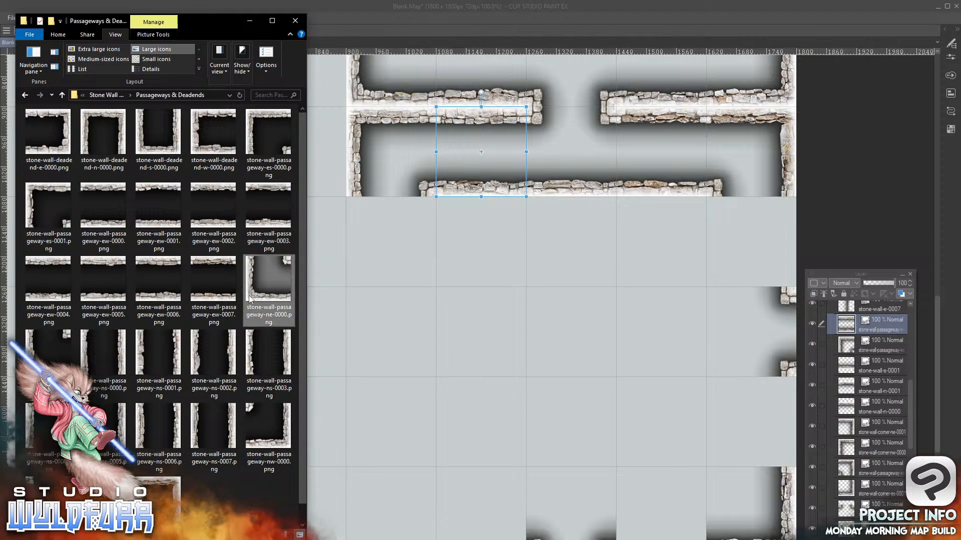
drag(252, 294, 869, 316)
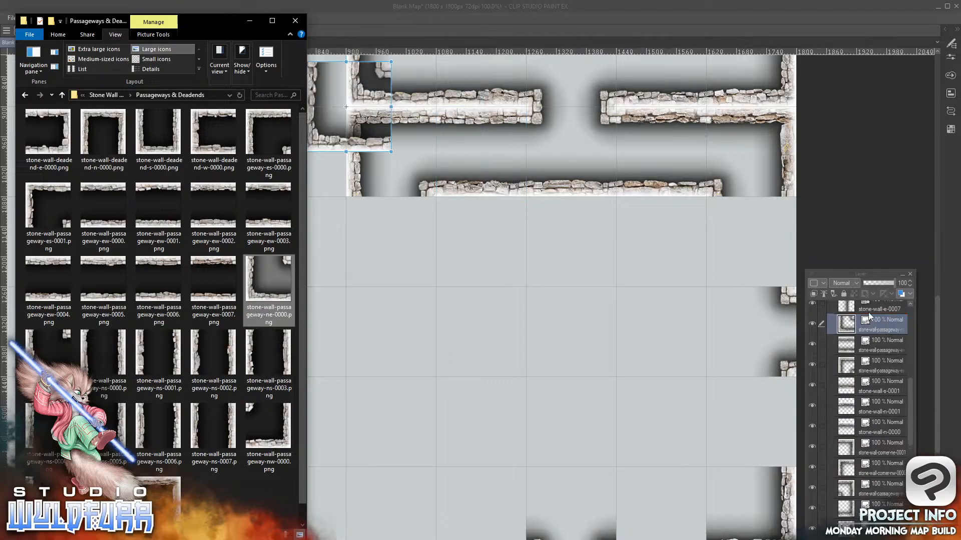
click(326, 146)
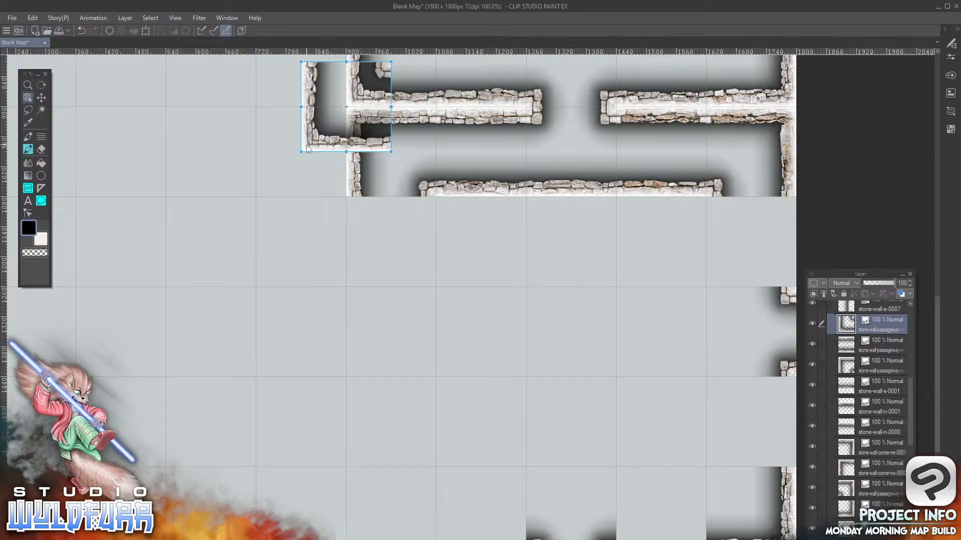
drag(308, 143, 353, 539)
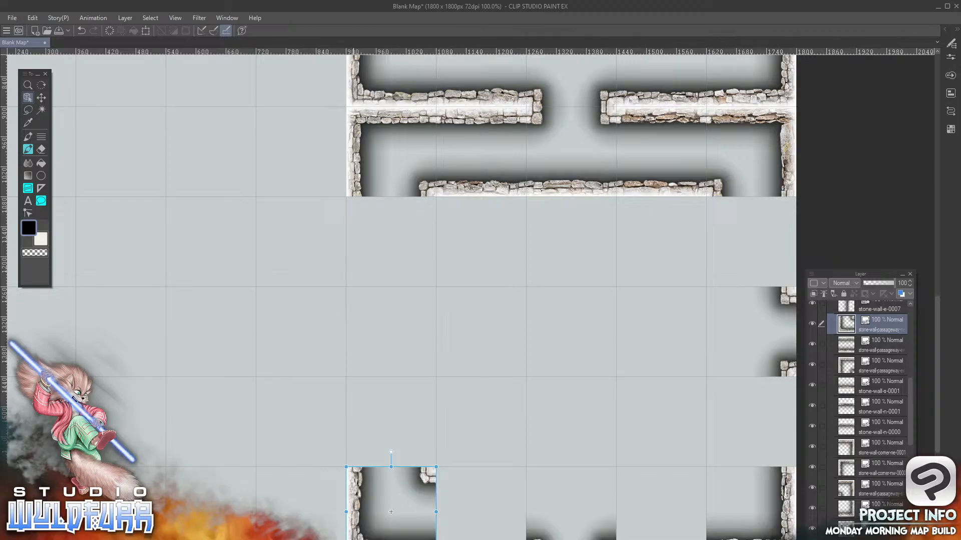
Add stone-wall-passageway-ew-0000.png to the Walls folder, placed in the seventh column, tenth row
key(alt+Tab)
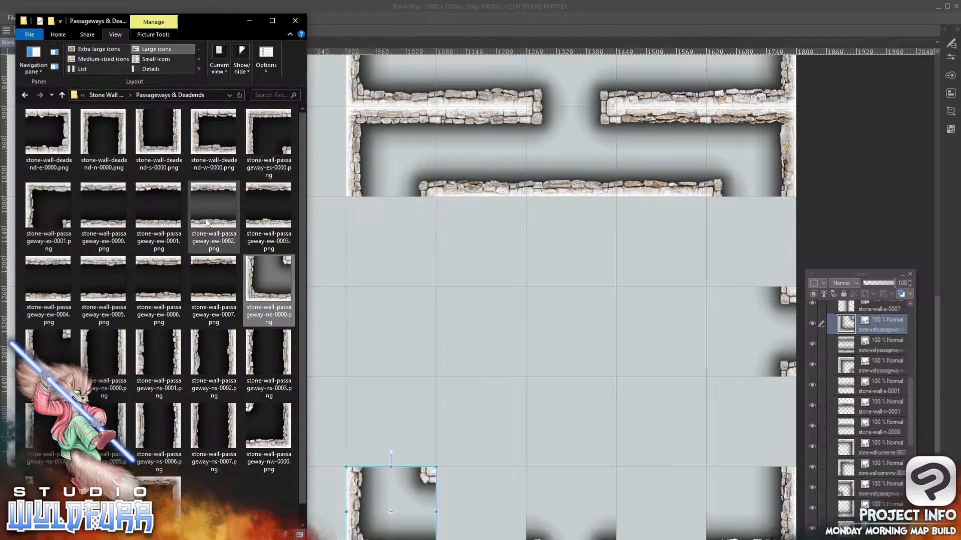
drag(103, 223, 749, 343)
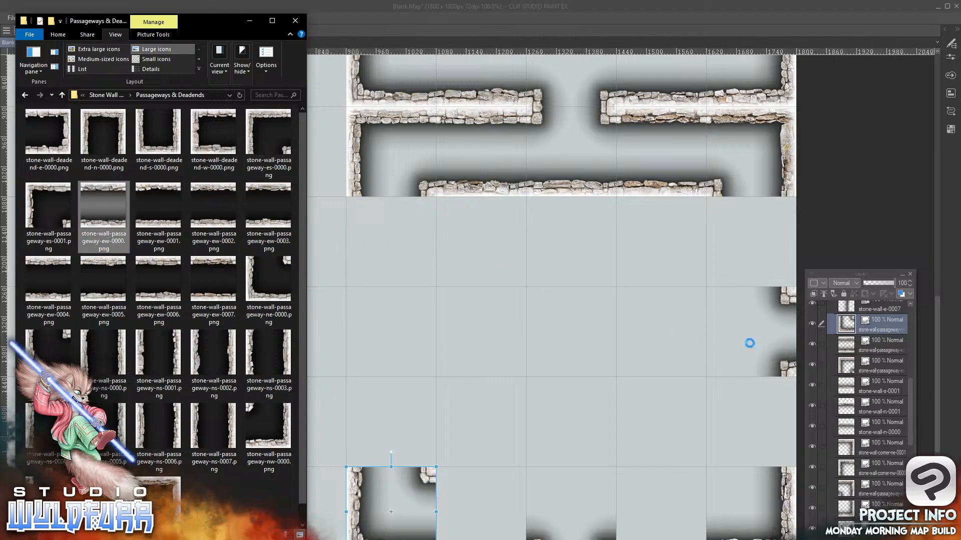
click(884, 315)
drag(374, 158, 503, 539)
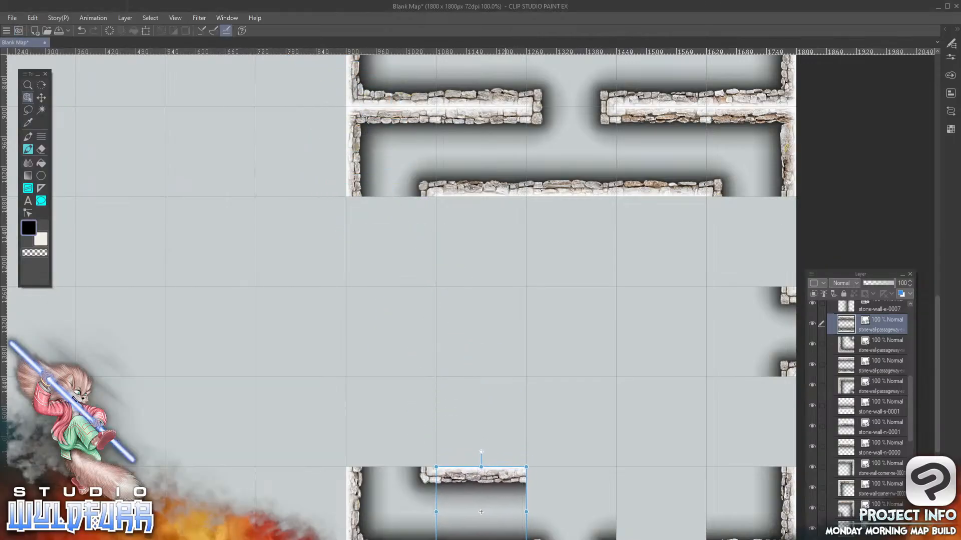
Add stone-wall-passageway-ew-0001.png to the Walls folder, placed in the ninth column, tenth row
key(alt+Tab)
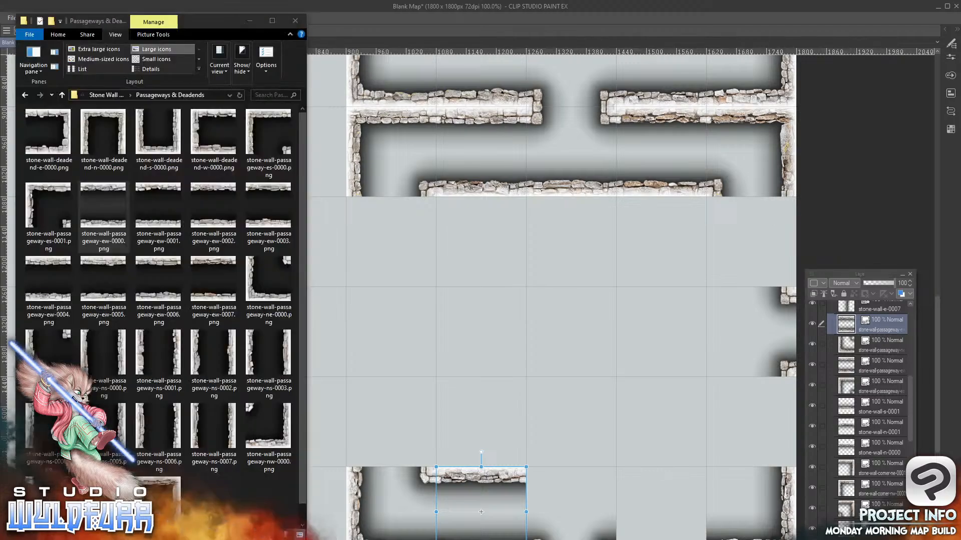
click(159, 225)
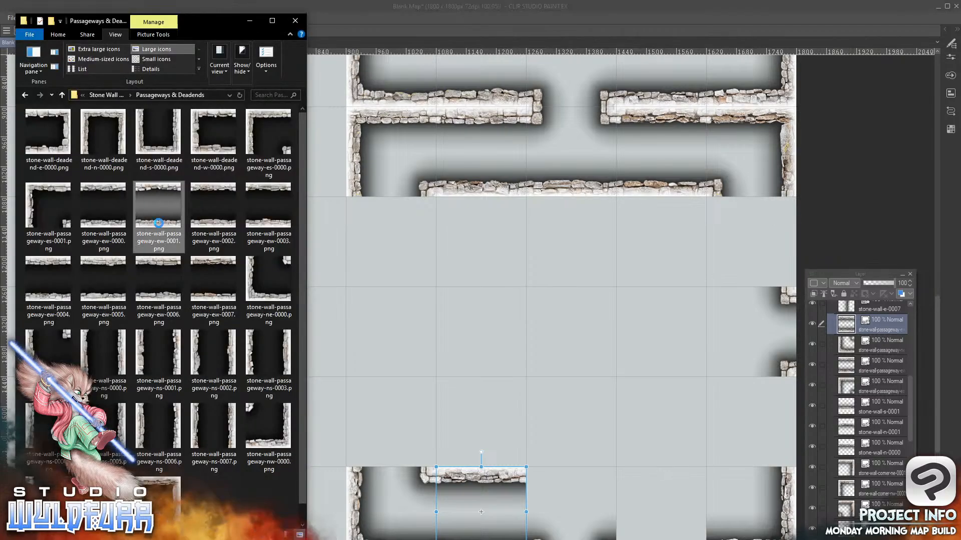
drag(159, 223, 868, 321)
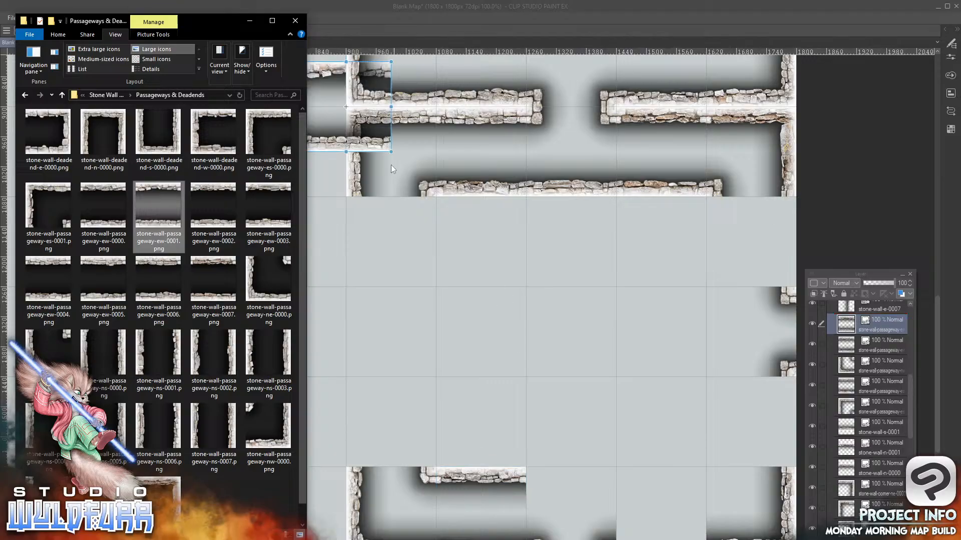
drag(368, 145, 686, 538)
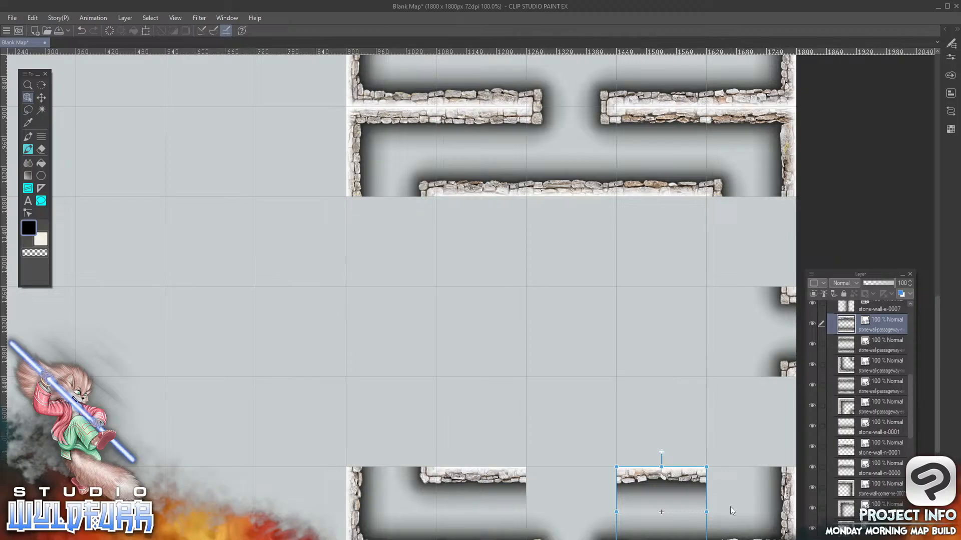
Replace the tile in the tenth column, tenth row with stone-wall-passageway-nw-0000.png from Passageways & Deadends
click(788, 507)
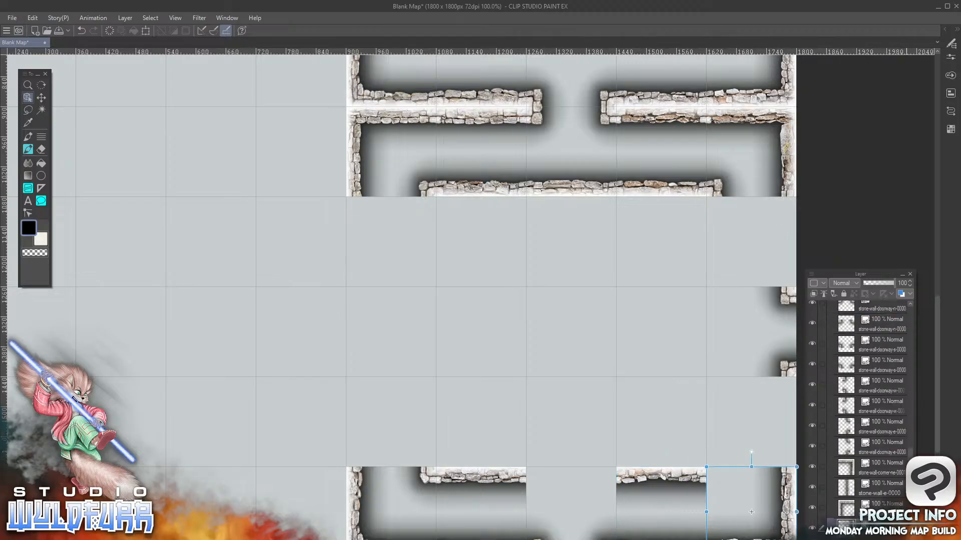
key(Delete)
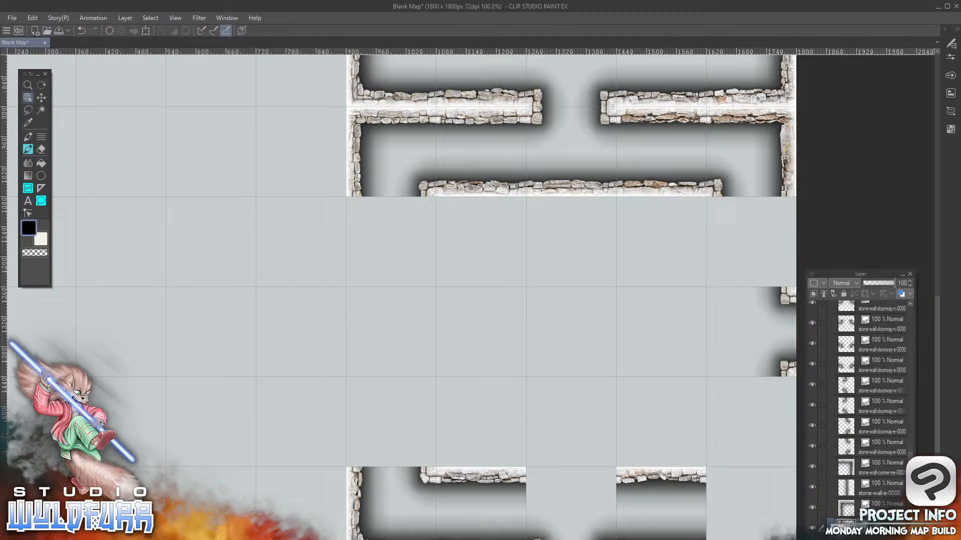
key(alt+Tab)
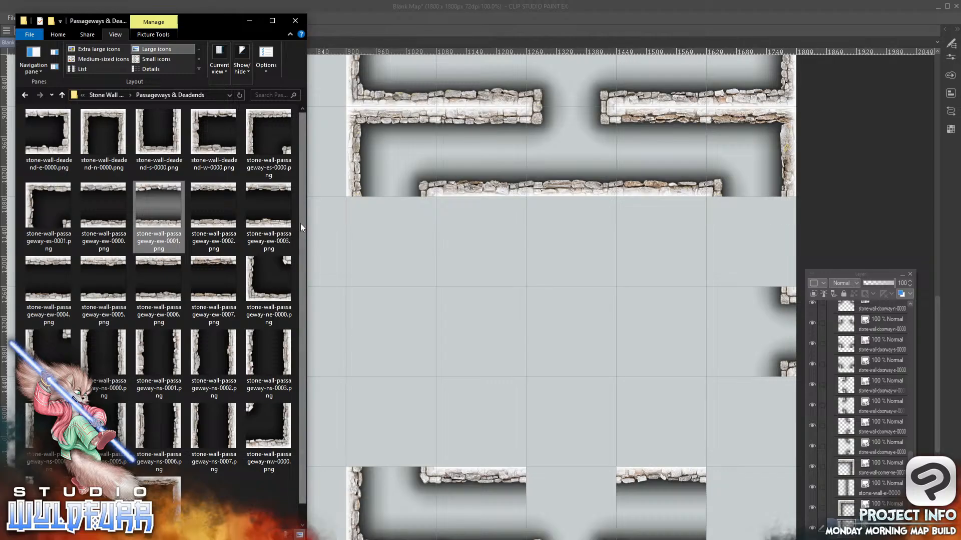
scroll(300, 232, down, 1)
scroll(301, 233, down, 1)
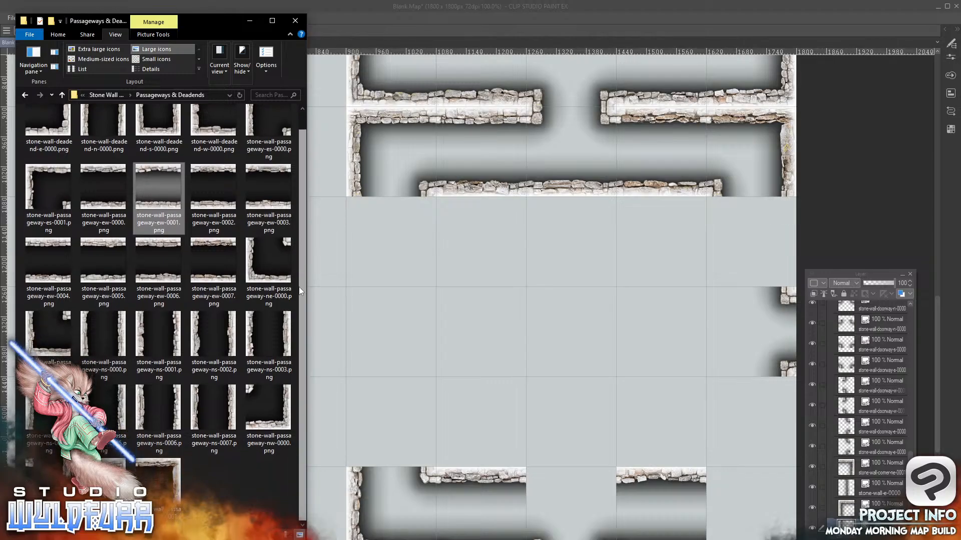
click(283, 428)
drag(281, 424, 880, 320)
click(328, 145)
drag(328, 146, 738, 539)
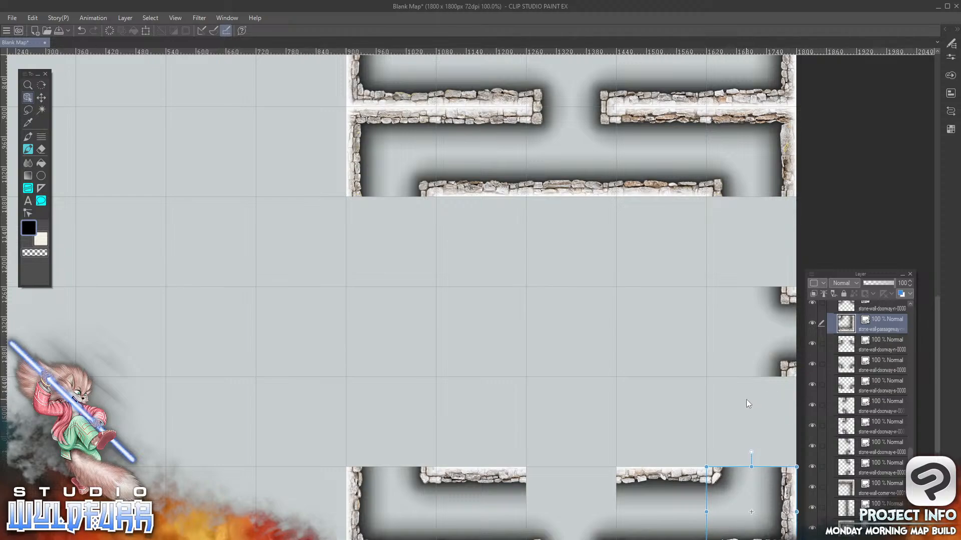
Add stone-wall-passageway-ns-0003.png to the Walls folder, aligned to the grid in the tenth column, seventh row
key(alt+Tab)
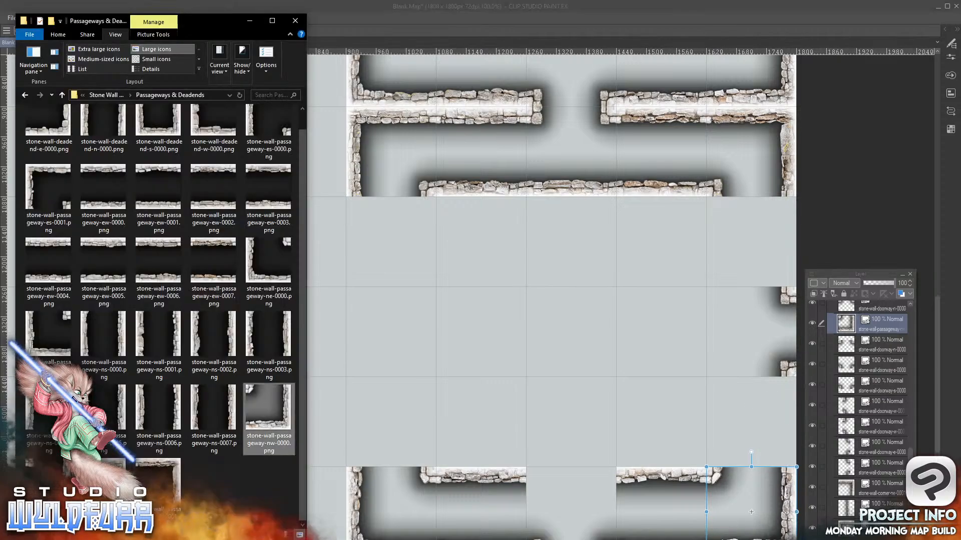
drag(285, 340, 882, 312)
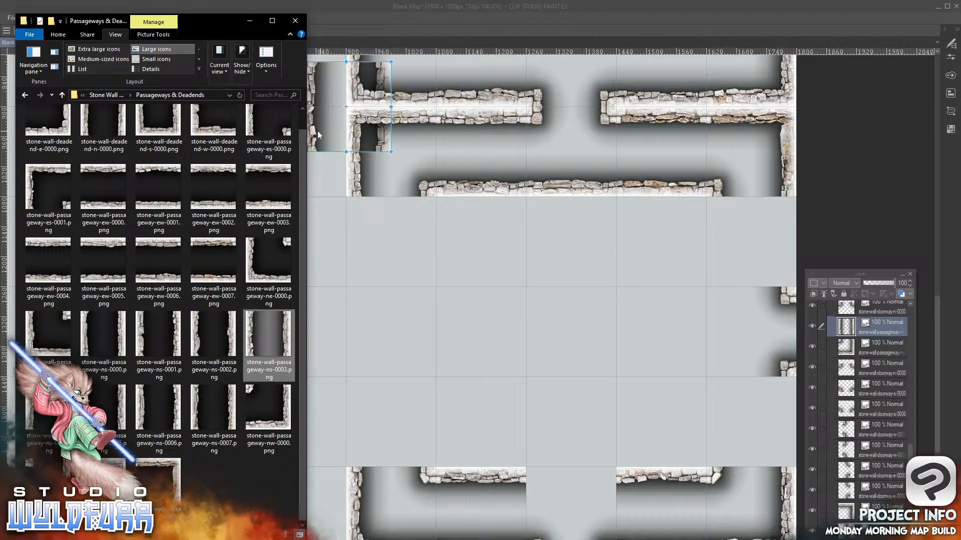
drag(320, 135, 721, 281)
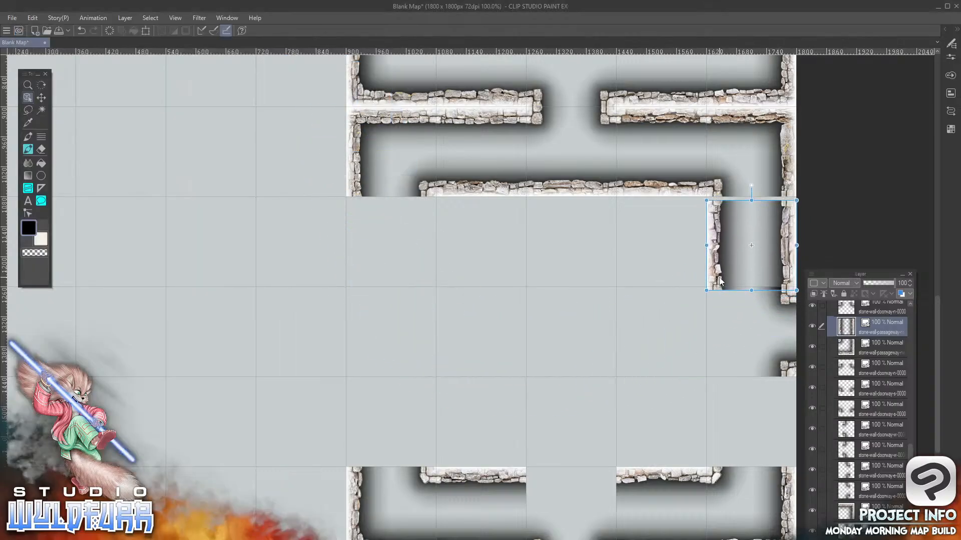
drag(716, 236, 716, 233)
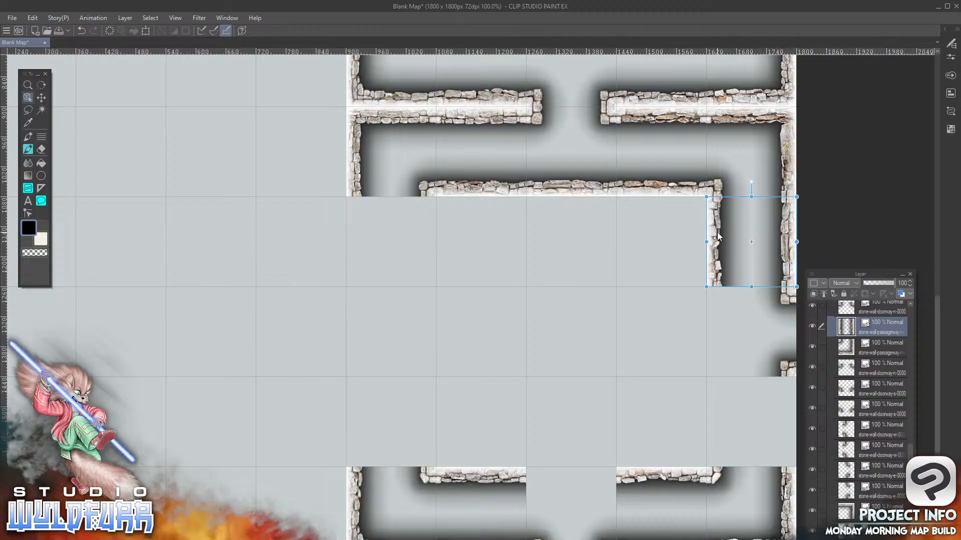
Add stone-wall-passageway-ns-0006.png to the Walls folder, placed in the tenth column, ninth row
key(alt+Tab)
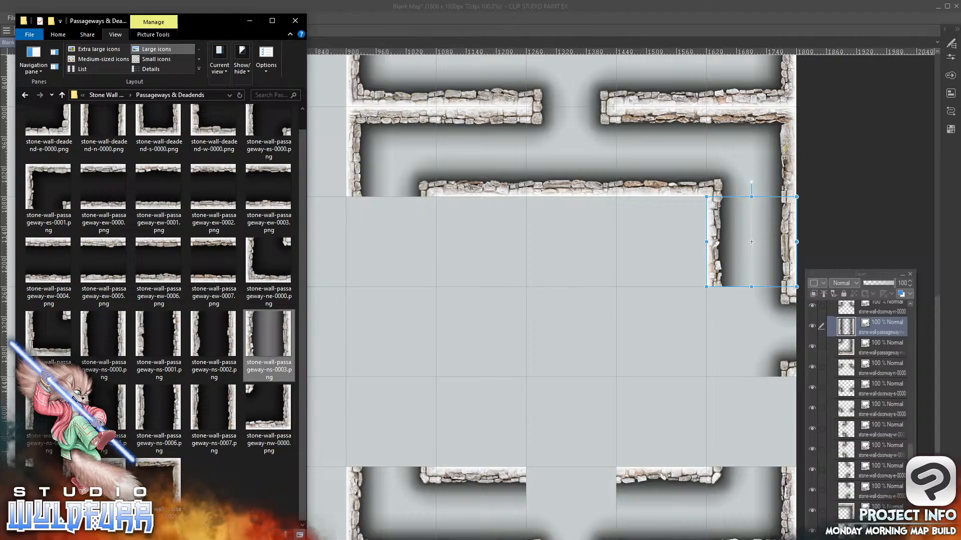
drag(159, 408, 879, 340)
drag(313, 127, 720, 442)
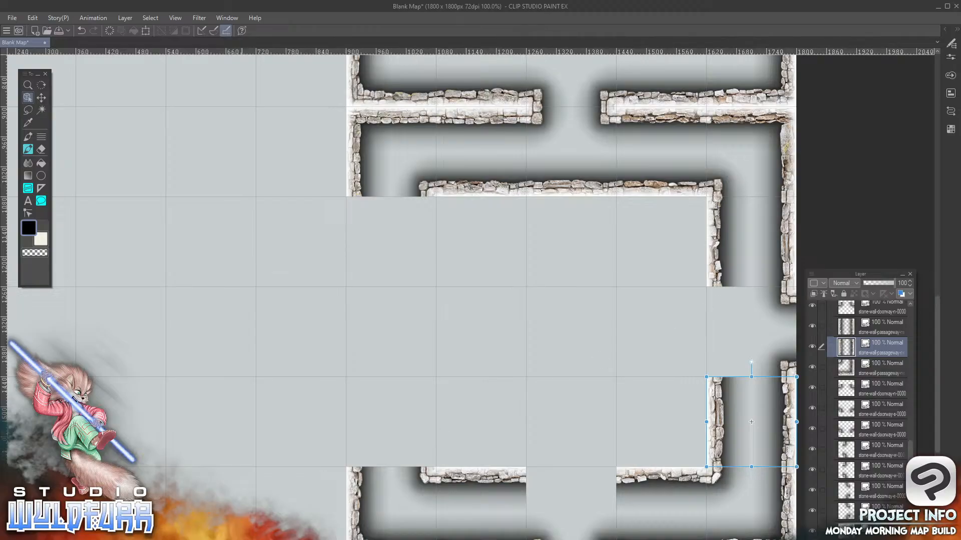
Add stone-wall-w-0004.png from Stone Wall Overlays to the Walls folder, placed in the tenth column, eighth row
key(alt+Tab)
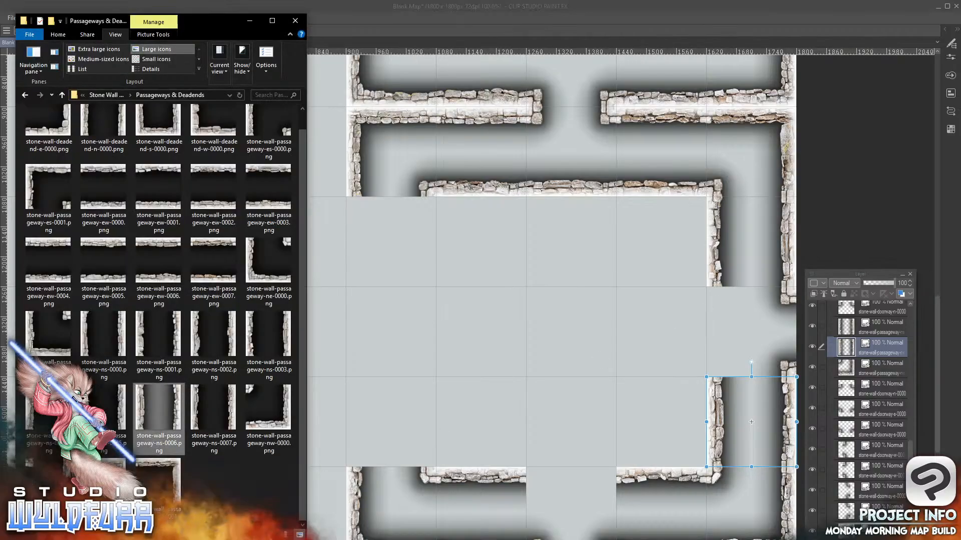
click(107, 95)
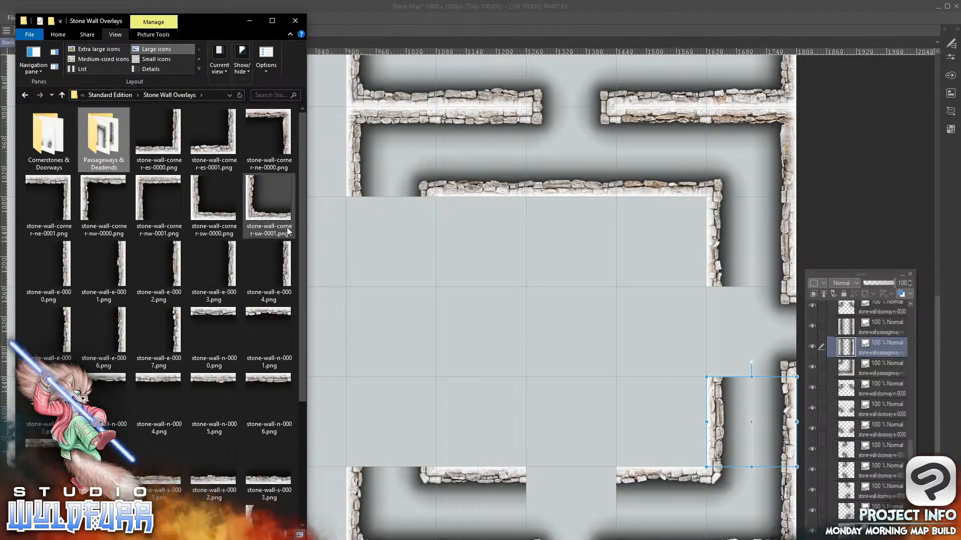
drag(301, 224, 296, 422)
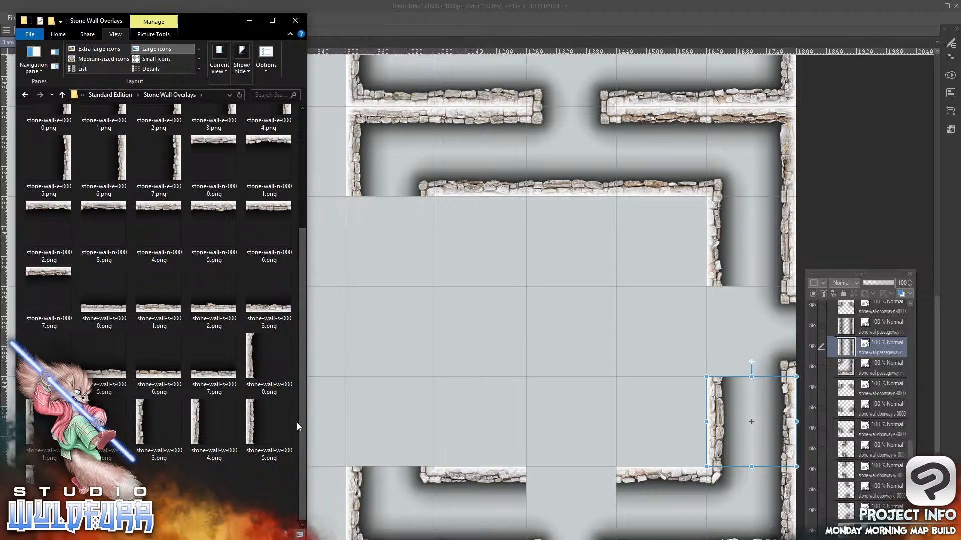
click(219, 409)
drag(219, 409, 873, 338)
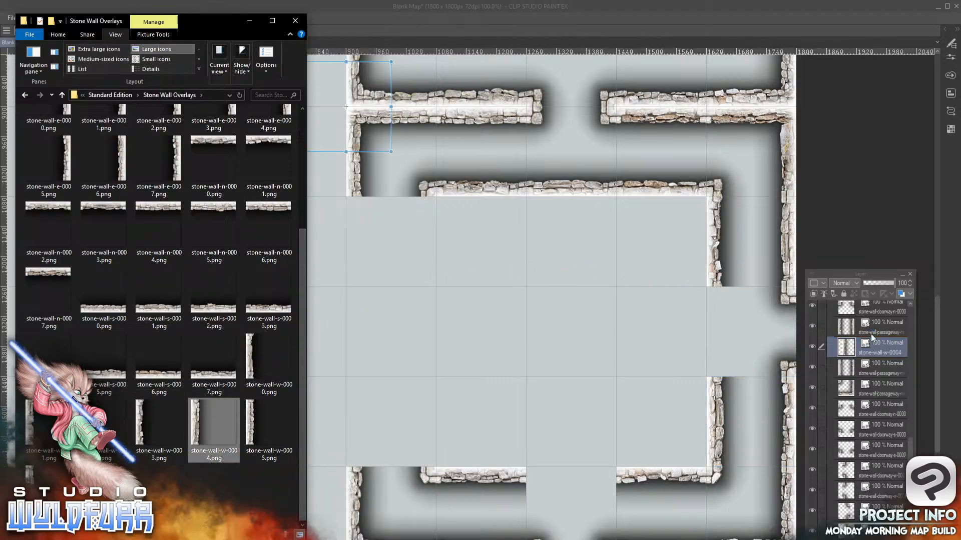
drag(310, 107, 716, 332)
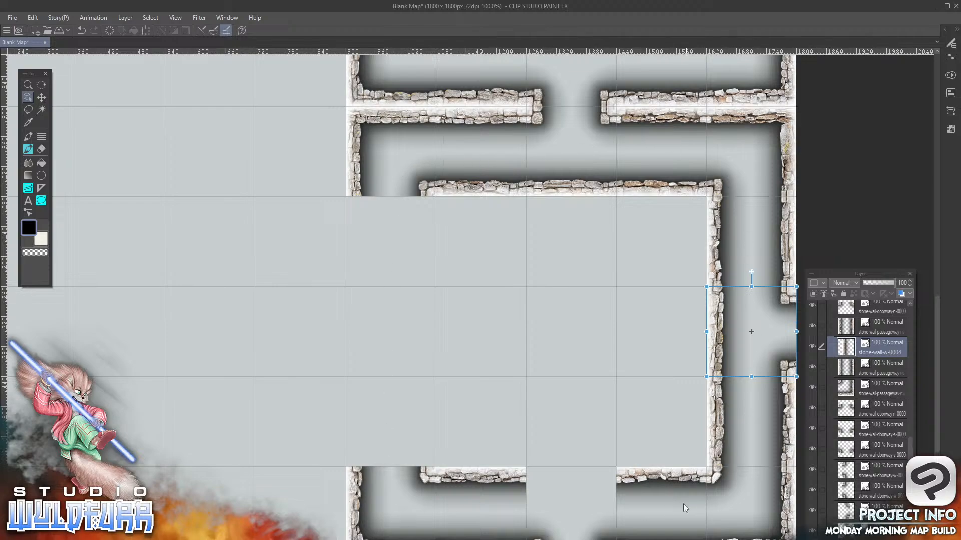
Add stone-wall-n-0005.png to the Walls folder, aligned to the grid in the eighth column, tenth row
key(alt+Tab)
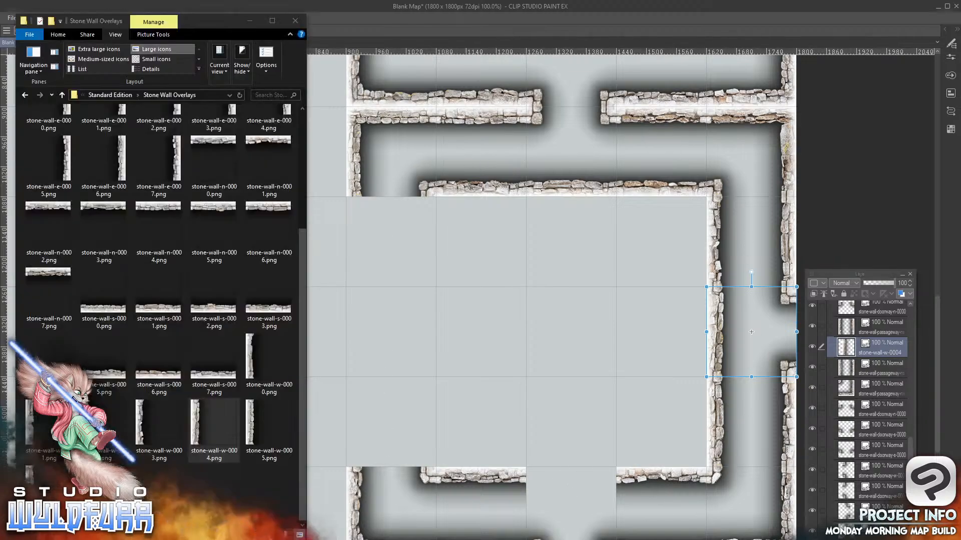
drag(302, 312, 295, 267)
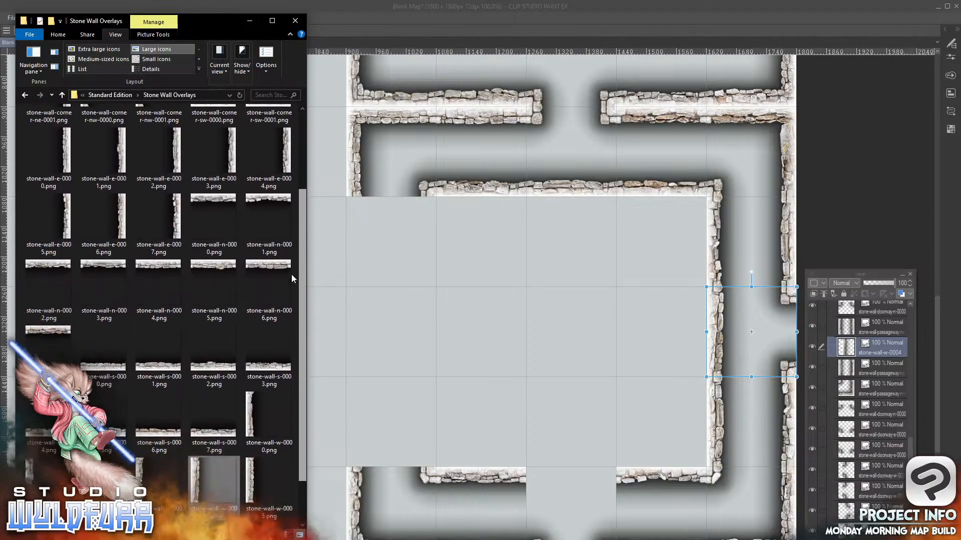
click(220, 286)
drag(221, 287, 875, 343)
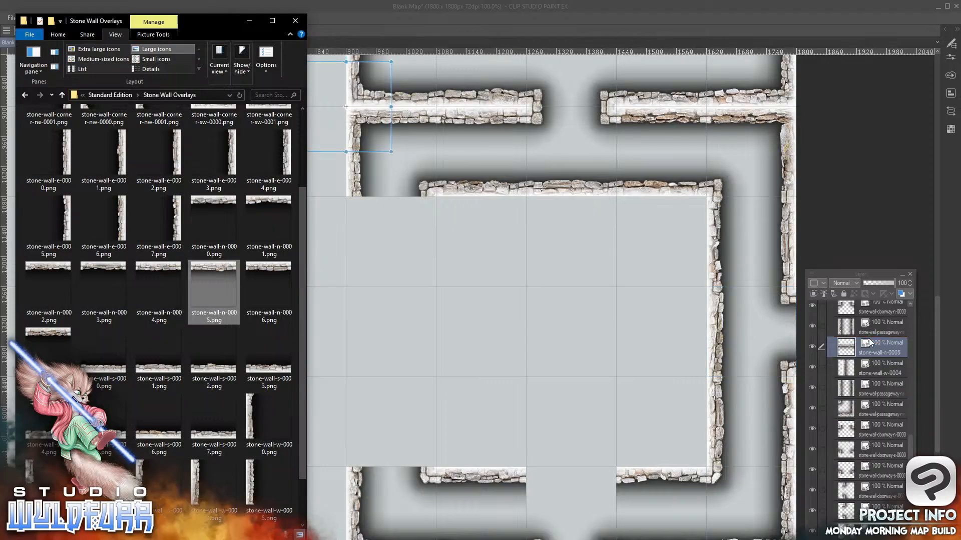
drag(318, 73, 546, 478)
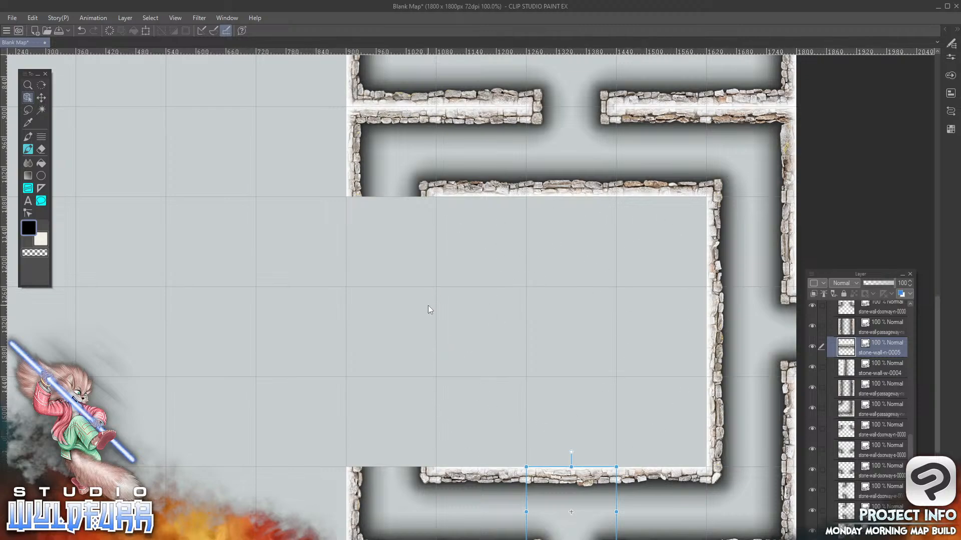
Select the topmost passageway tile layer inside the expanded Walls folder
mouse_move(908, 441)
mouse_down()
mouse_move(911, 321)
mouse_move(901, 309)
mouse_up()
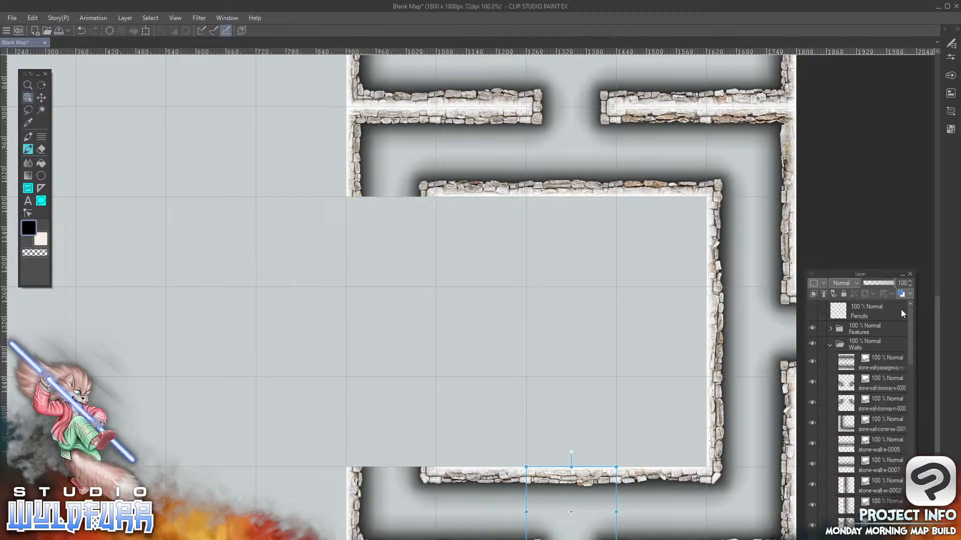
click(830, 344)
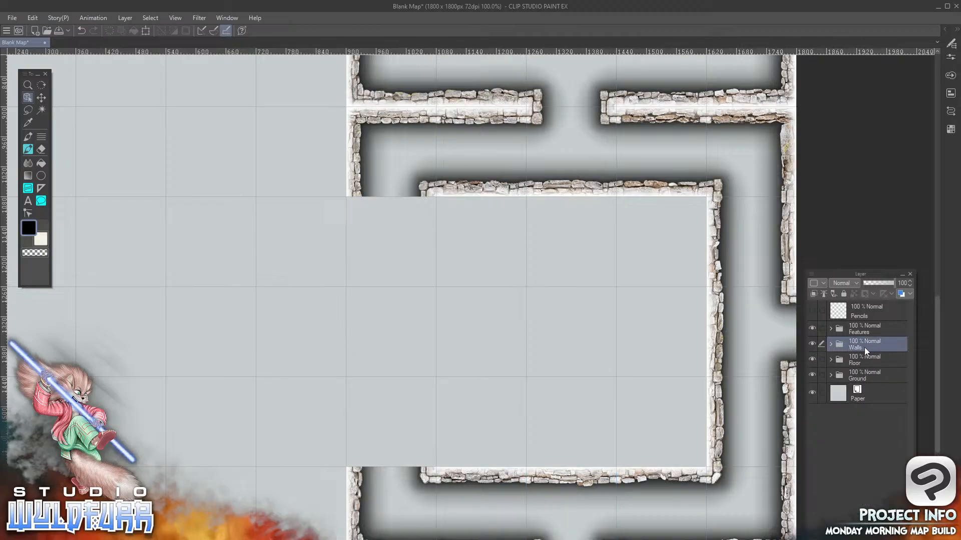
click(831, 345)
mouse_move(909, 333)
mouse_down()
mouse_move(908, 478)
mouse_move(902, 321)
mouse_up()
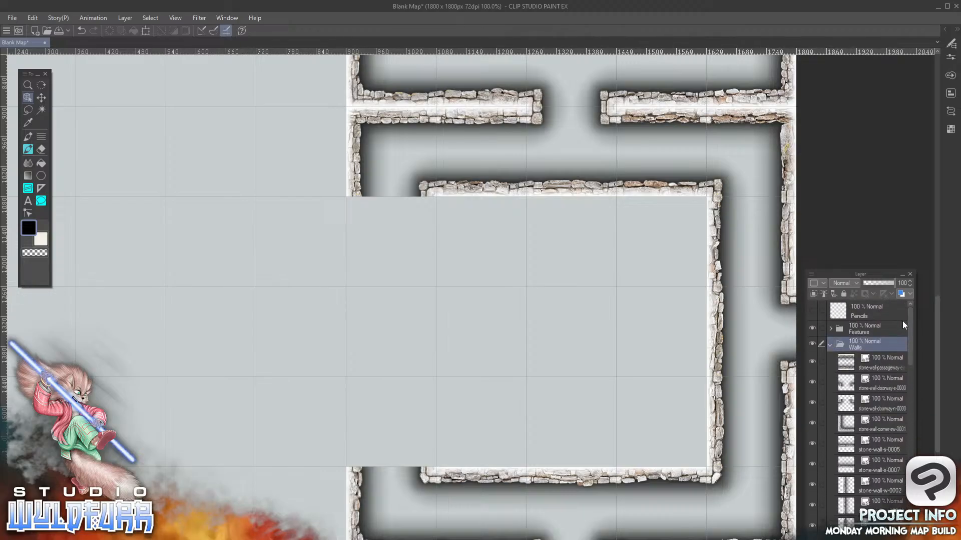
click(830, 344)
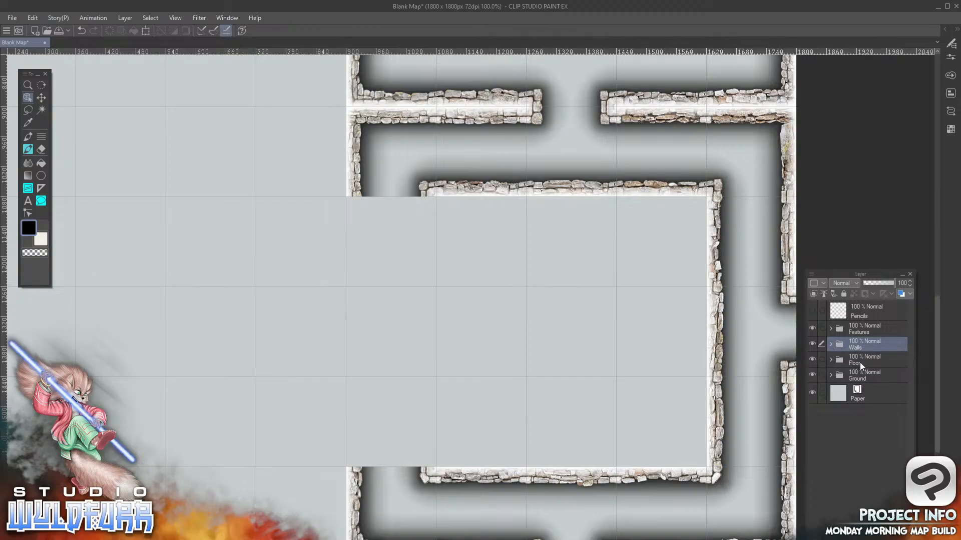
click(830, 345)
click(830, 345)
click(830, 359)
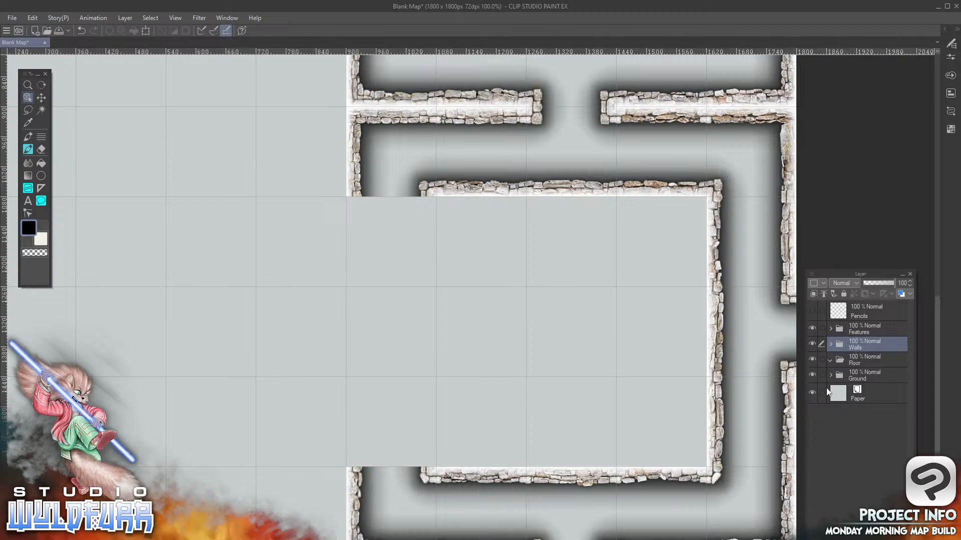
click(831, 344)
click(899, 366)
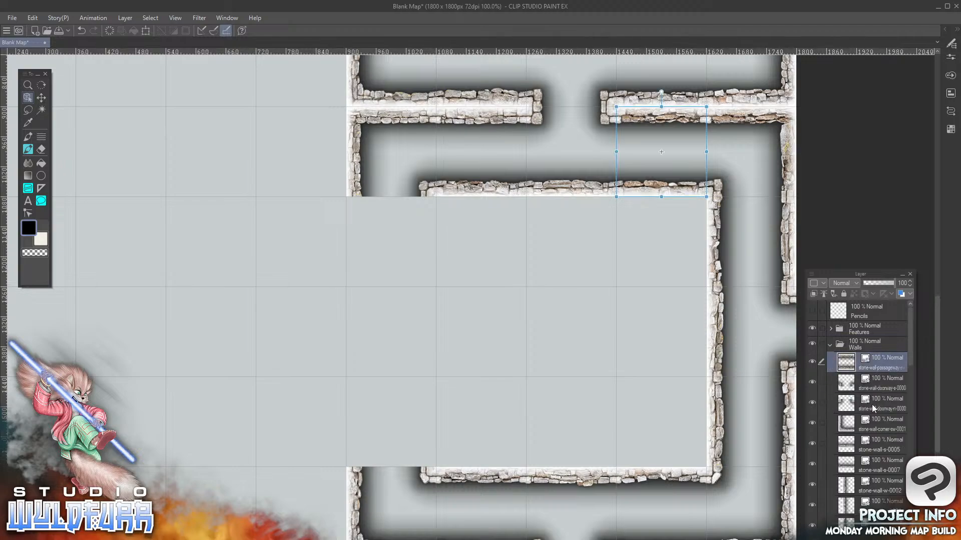
Add stone-wall-corner-es-0001.png at the top of the Walls folder, placed in the ninth column, ninth row
key(alt+Tab)
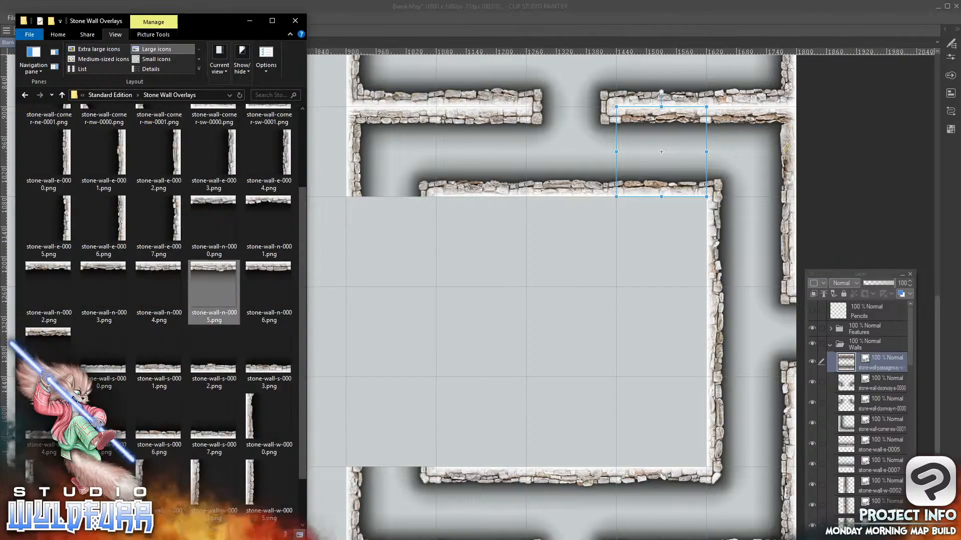
scroll(302, 376, down, 2)
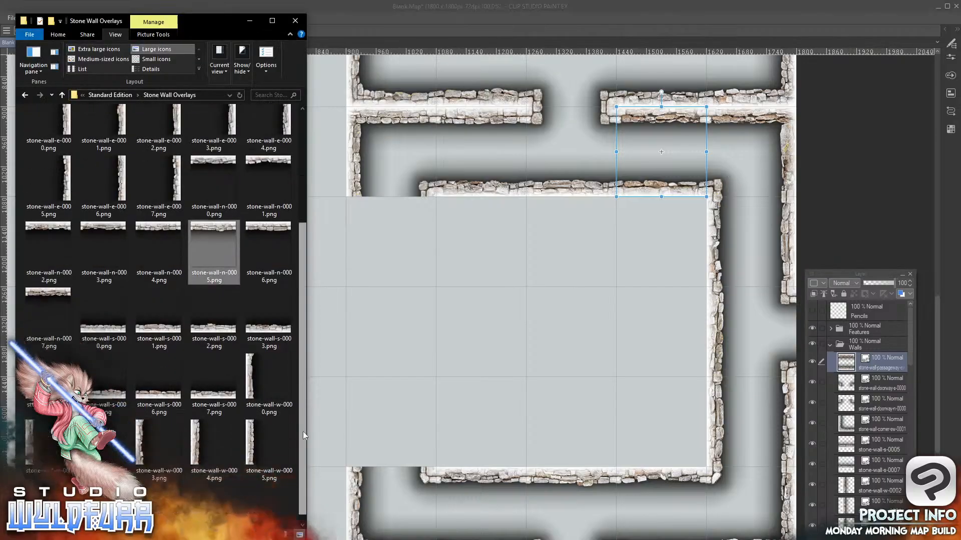
drag(299, 298, 300, 133)
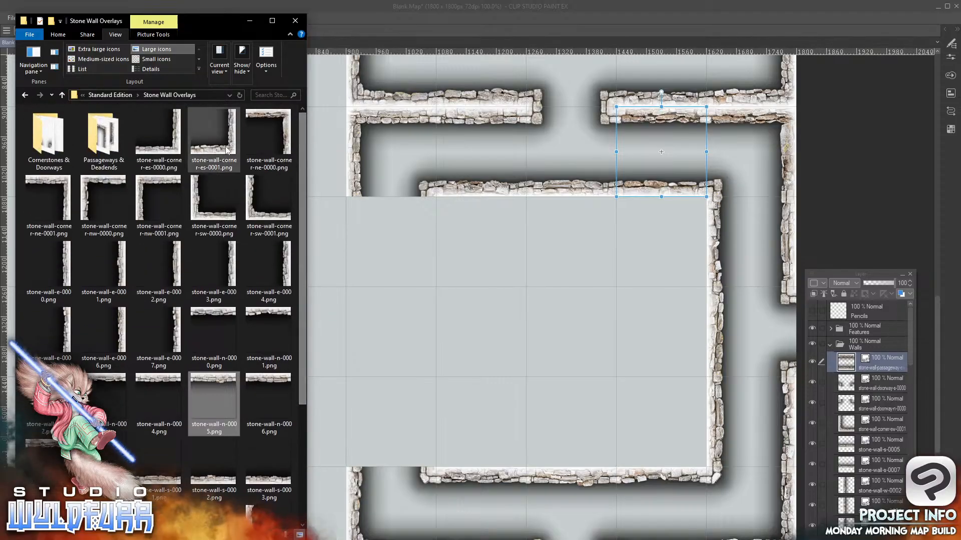
drag(223, 151, 869, 350)
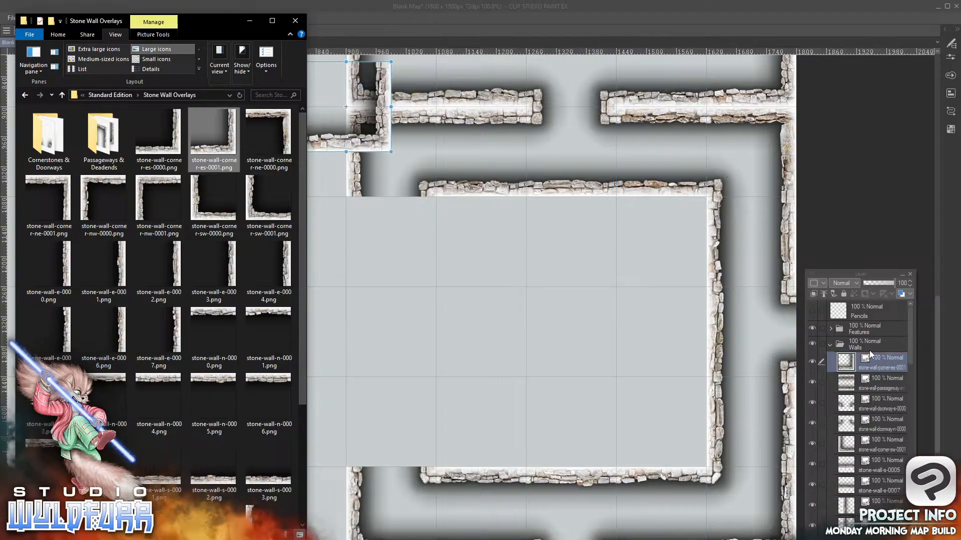
drag(377, 146, 692, 460)
Add stone-wall-corner-ne-0000.png to the Walls folder, aligned to the grid in the ninth column, seventh row
key(alt+Tab)
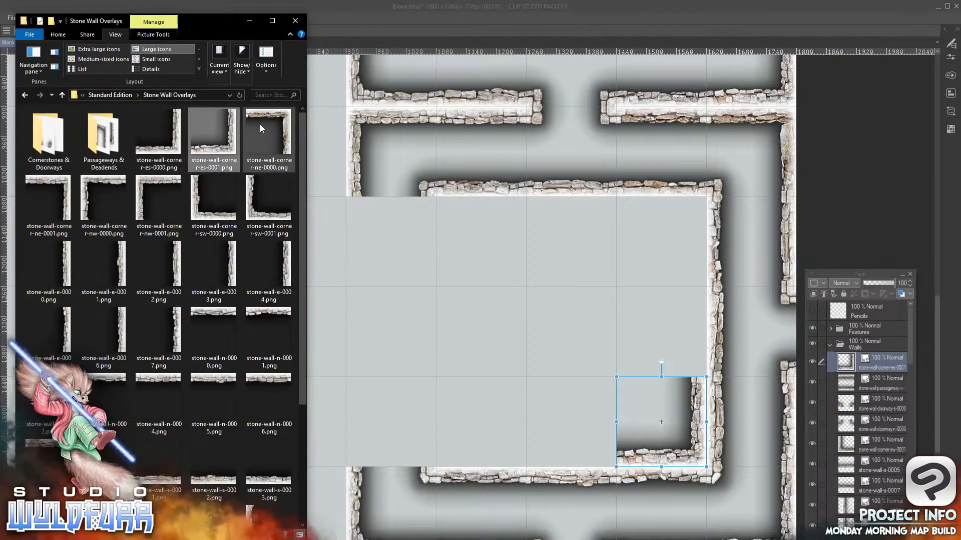
click(285, 119)
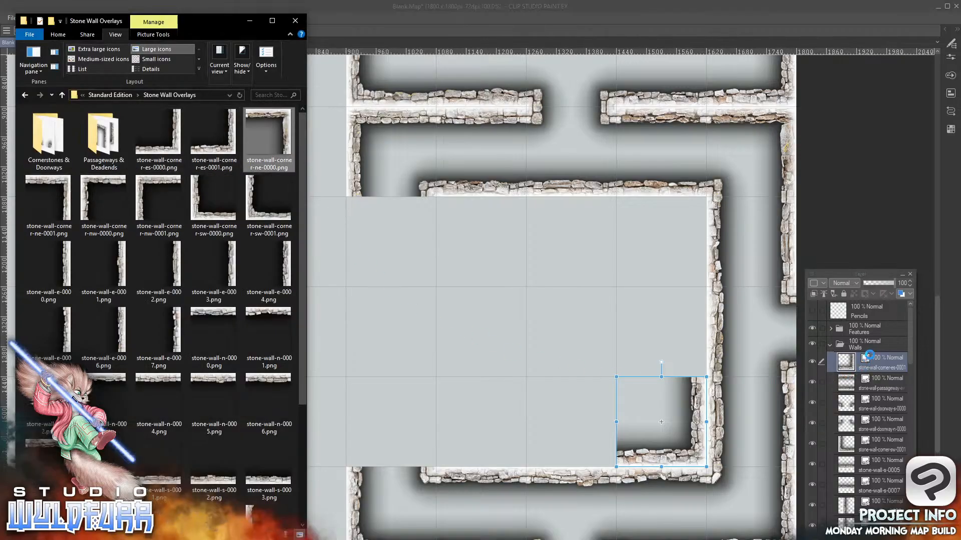
drag(875, 355, 872, 349)
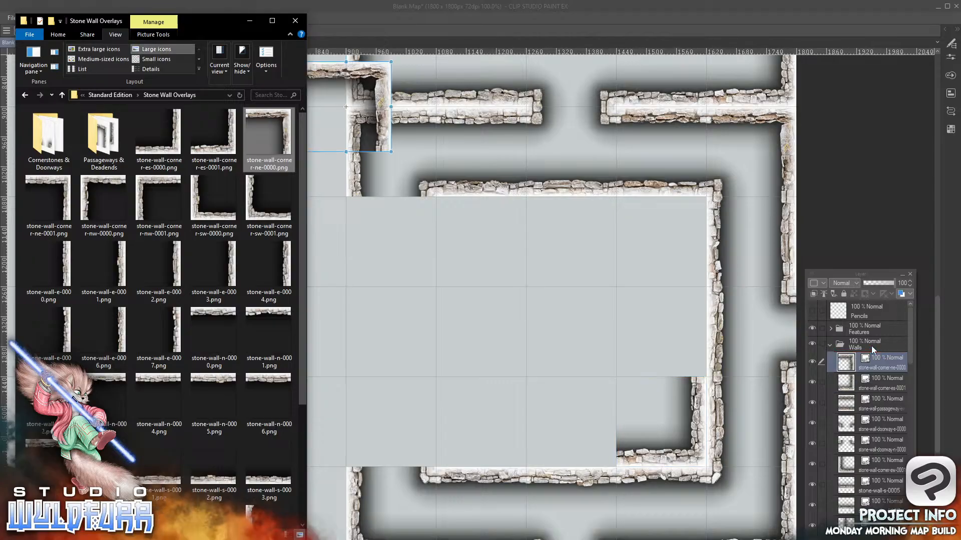
drag(380, 90, 694, 226)
Add stone-wall-corner-sw-0000.png to the Walls folder, placed in the seventh column, ninth row
key(alt+Tab)
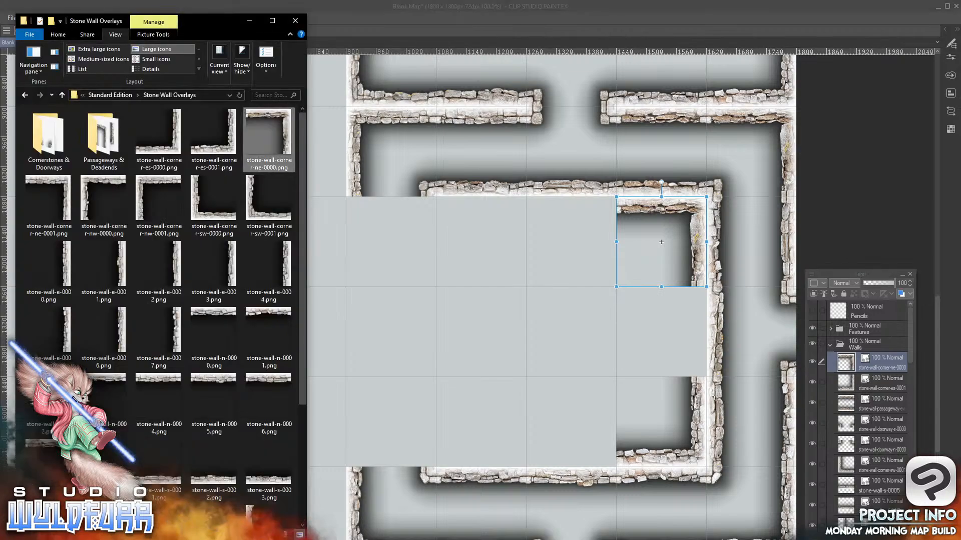
click(195, 216)
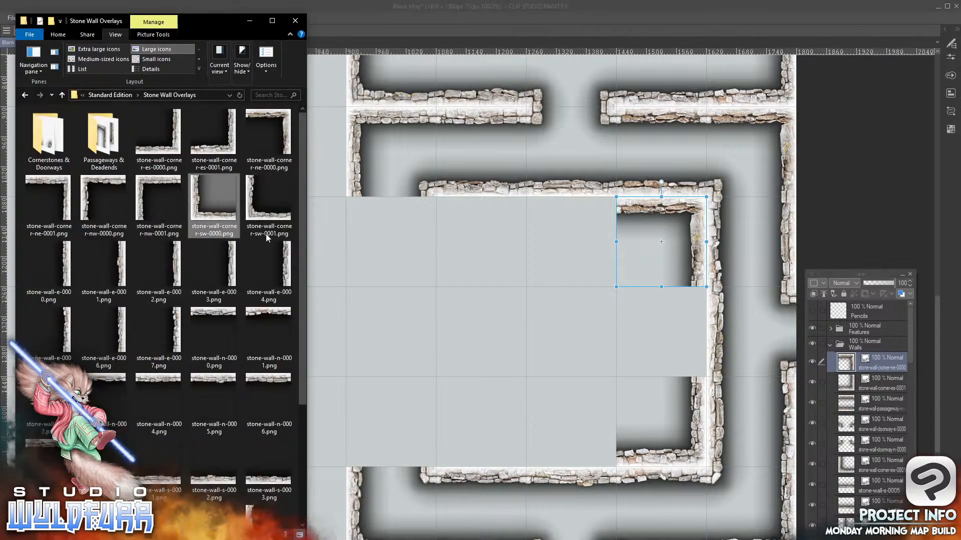
mouse_move(879, 352)
mouse_down()
mouse_move(878, 362)
mouse_move(881, 352)
mouse_up()
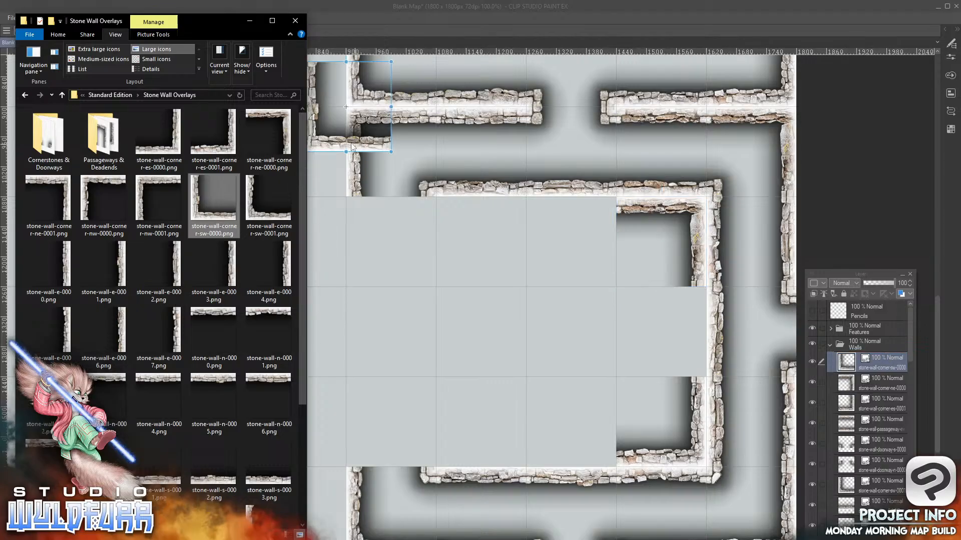
drag(341, 143, 478, 459)
Add stone-wall-corner-nw-0001.png to the Walls folder, placed in the seventh column, seventh row
key(alt+Tab)
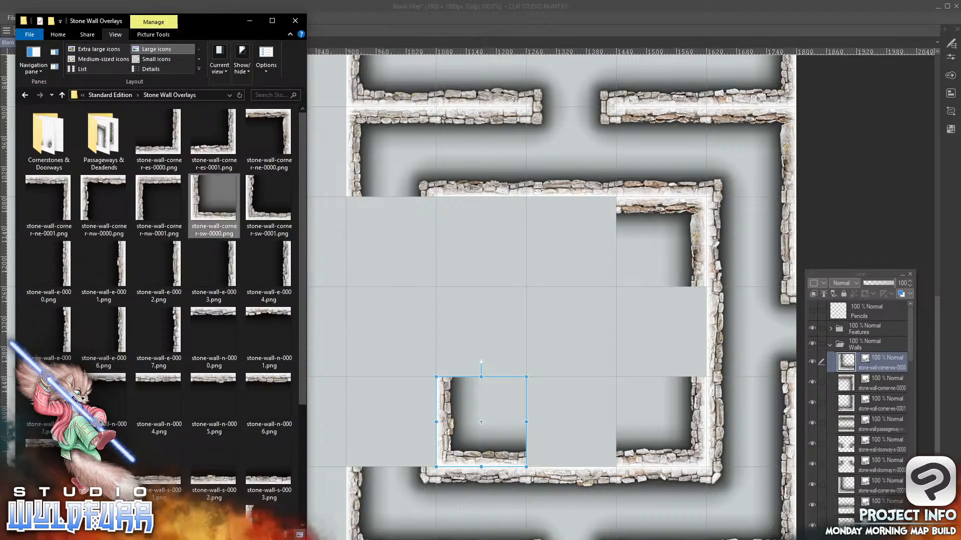
click(143, 188)
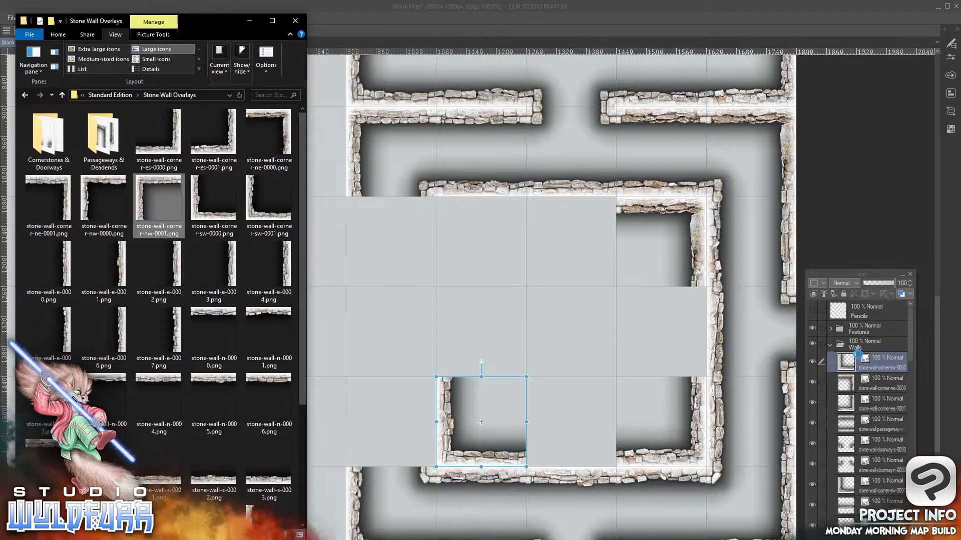
drag(879, 356, 884, 357)
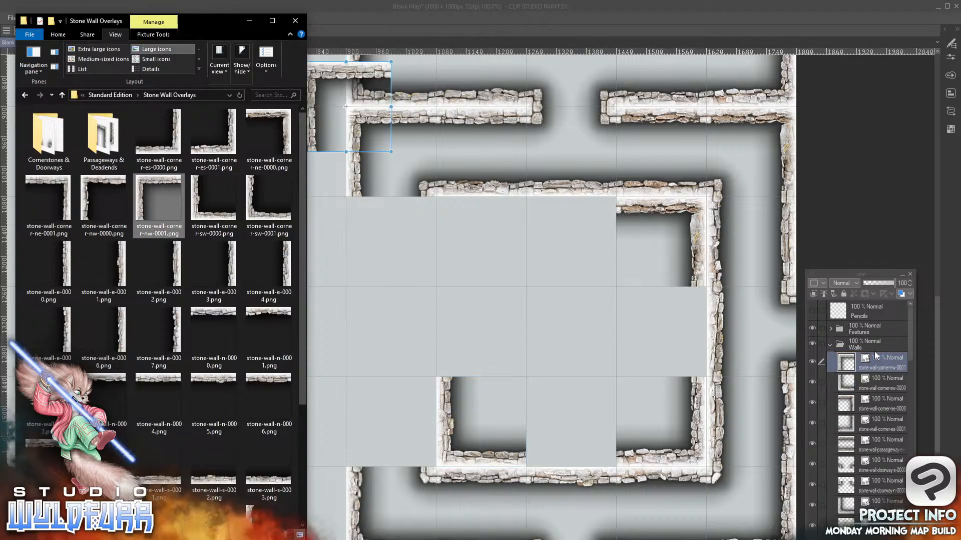
drag(320, 71, 454, 206)
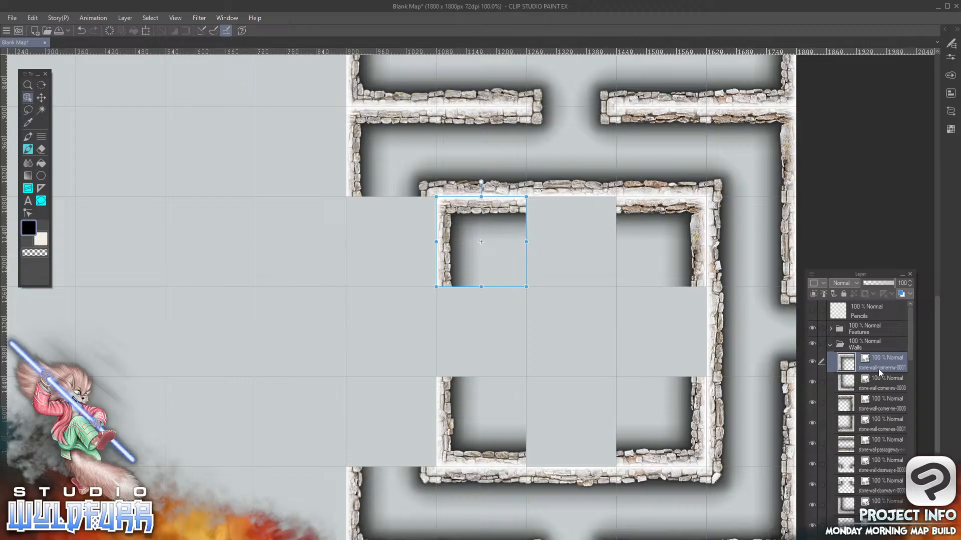
Add another stone-wall-n-0005.png to the Walls folder, placed in the eighth column, seventh row between the two corners
key(alt+Tab)
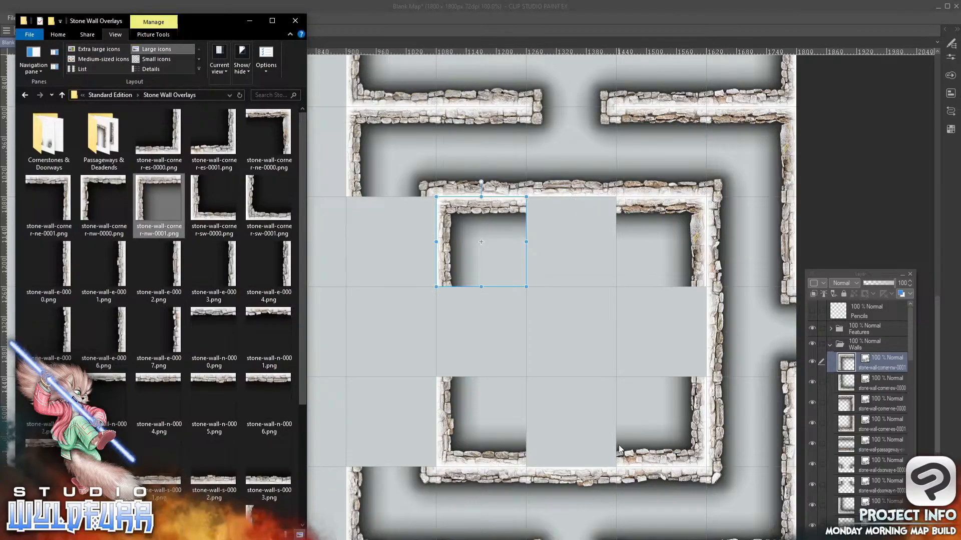
drag(215, 383, 883, 356)
drag(359, 78, 585, 214)
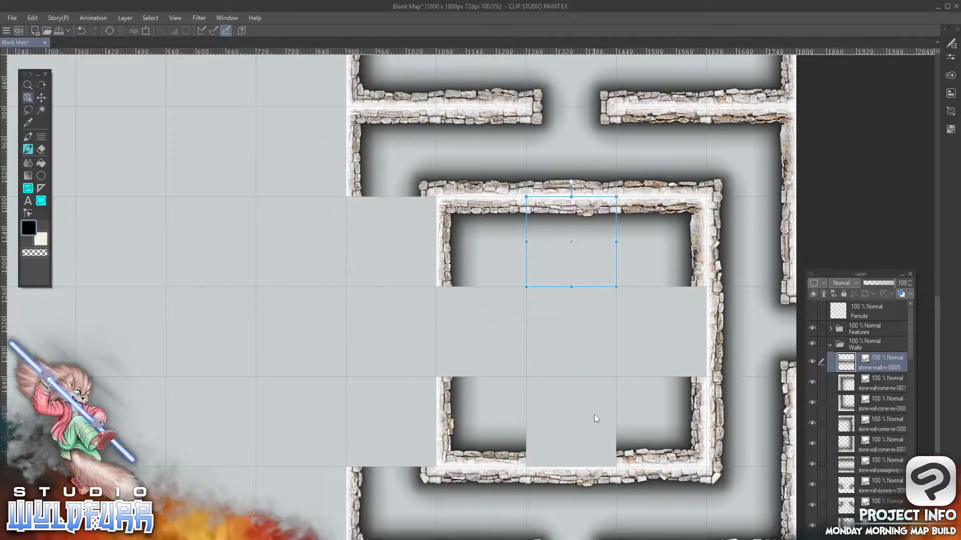
Add stone-wall-e-0007.png to the Walls folder, aligned to the grid in the ninth column, eighth row
key(alt+Tab)
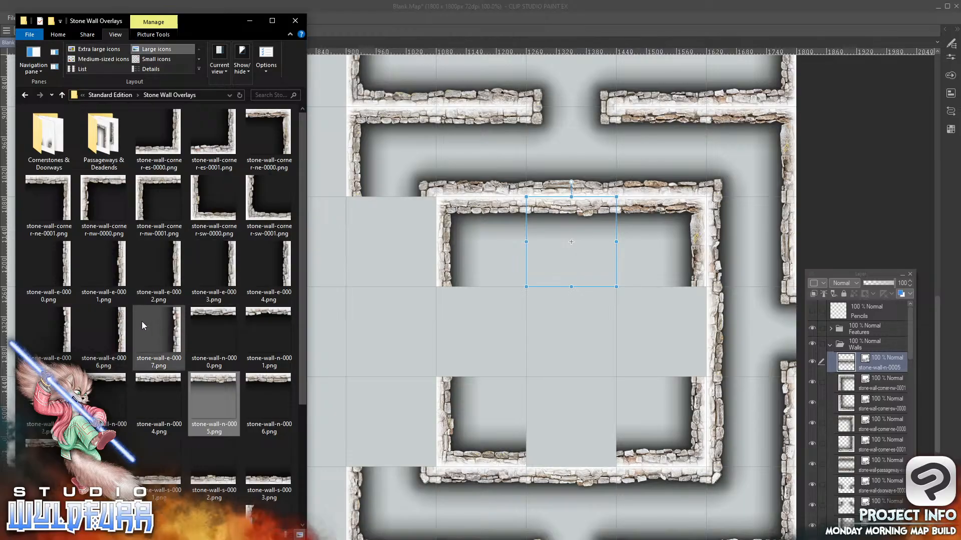
click(176, 336)
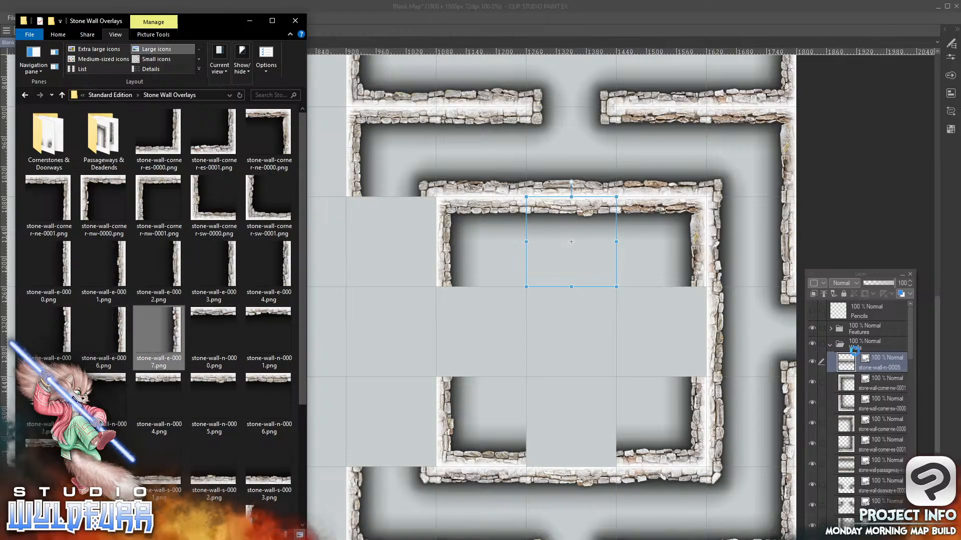
drag(875, 356, 872, 349)
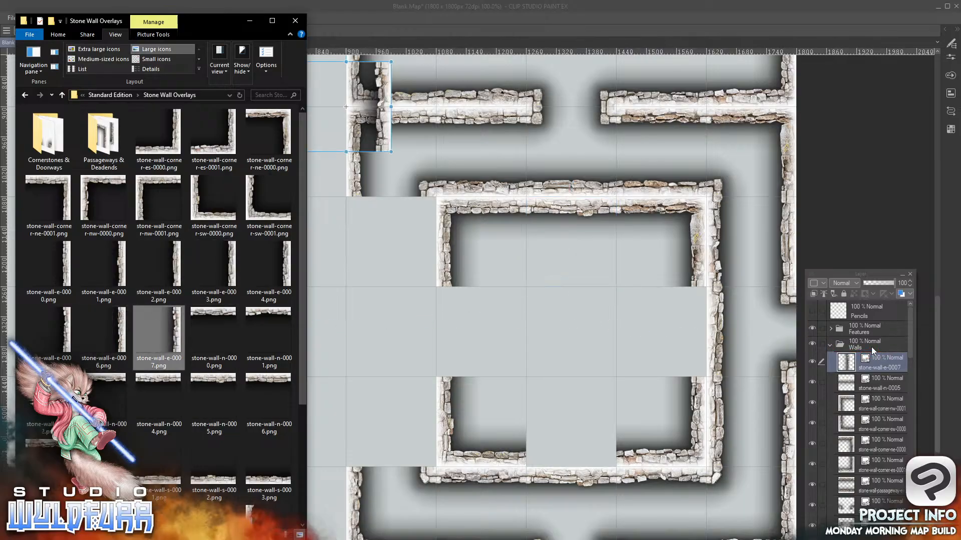
drag(385, 131, 699, 359)
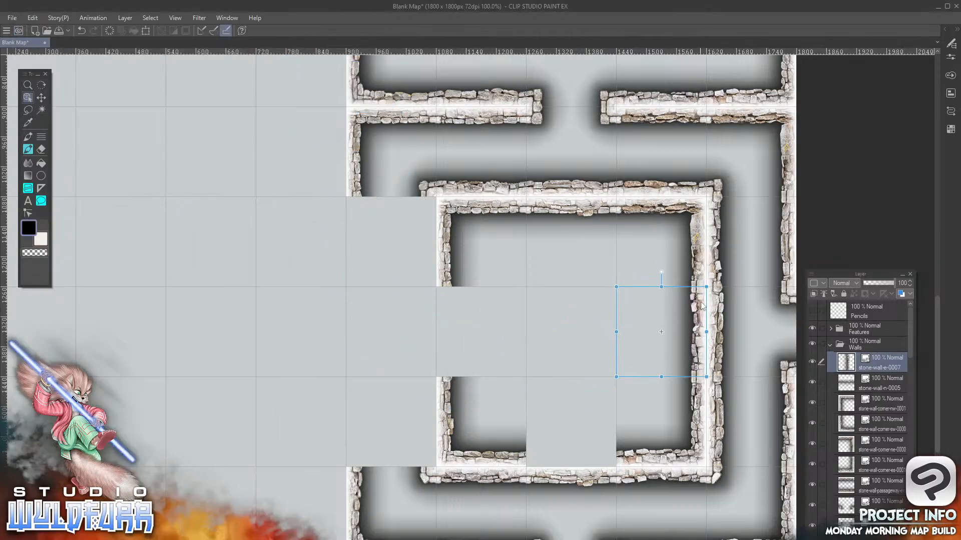
Add stone-wall-s-0003.png to the Walls folder, placed in the eighth column, ninth row between the two bottom corners
key(alt+Tab)
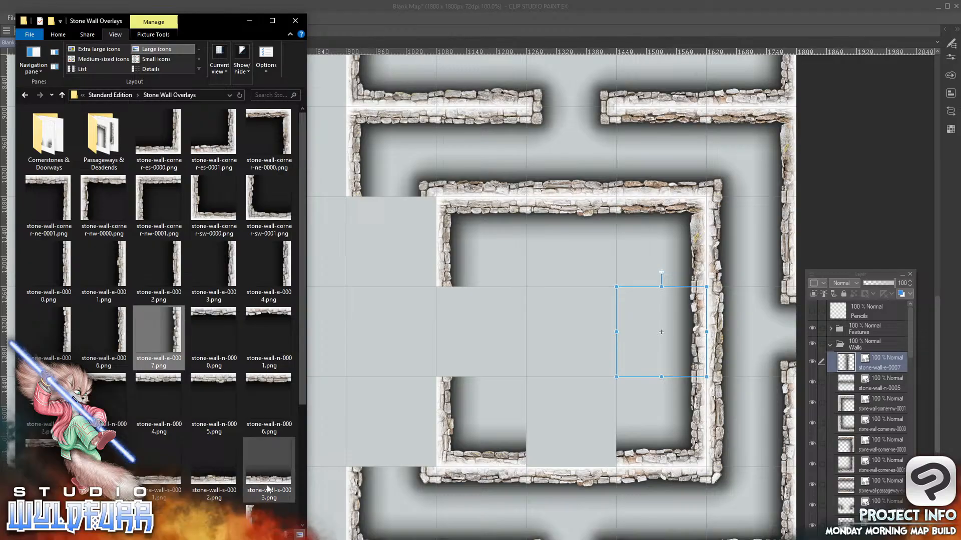
drag(269, 483, 872, 350)
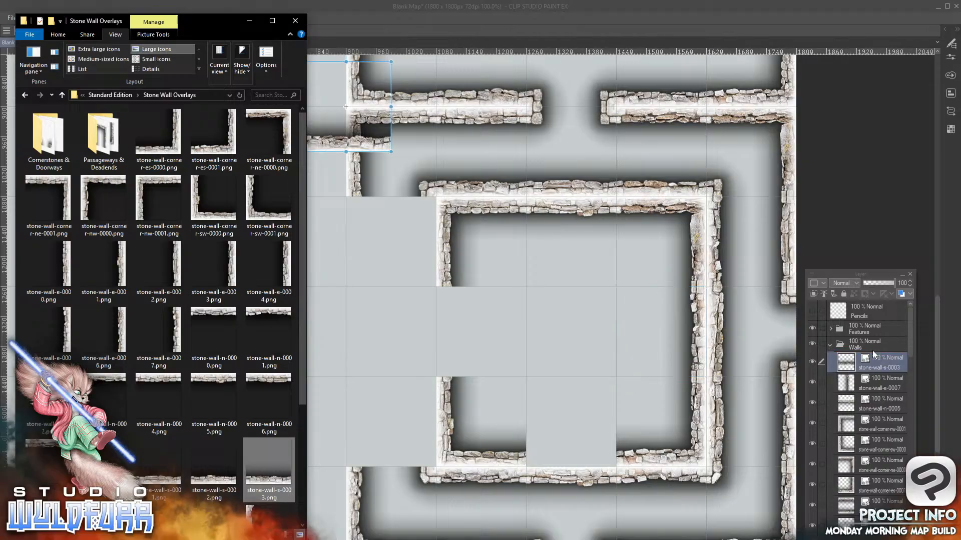
drag(620, 392, 588, 464)
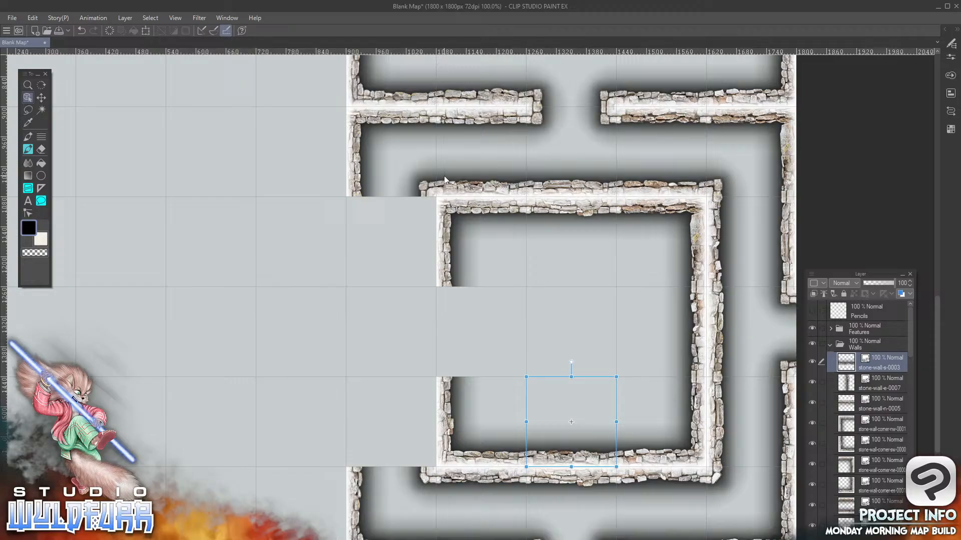
Add stone-wall-passageway-ns-0005.png from Passageways & Deadends to the Walls folder, placed in the sixth column, seventh row
key(alt+Tab)
drag(302, 340, 305, 191)
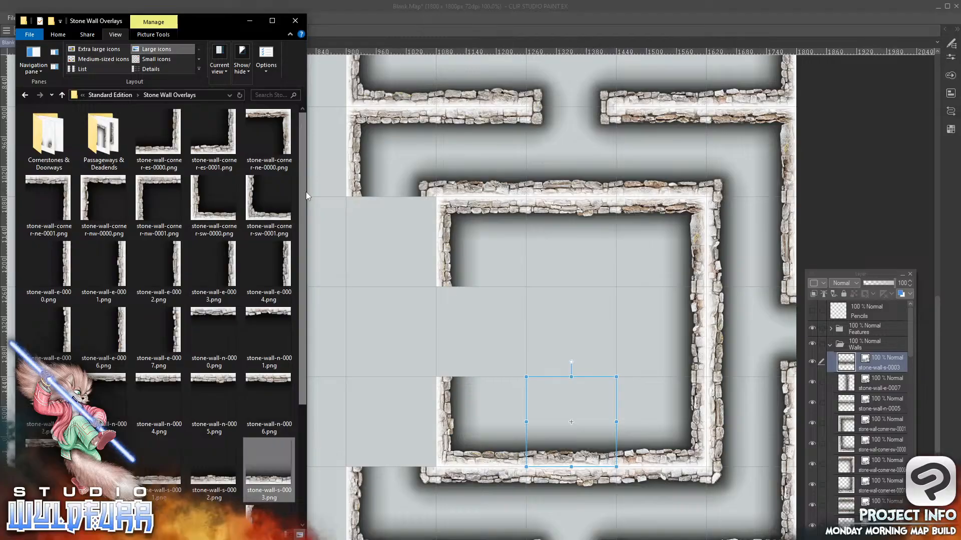
click(93, 139)
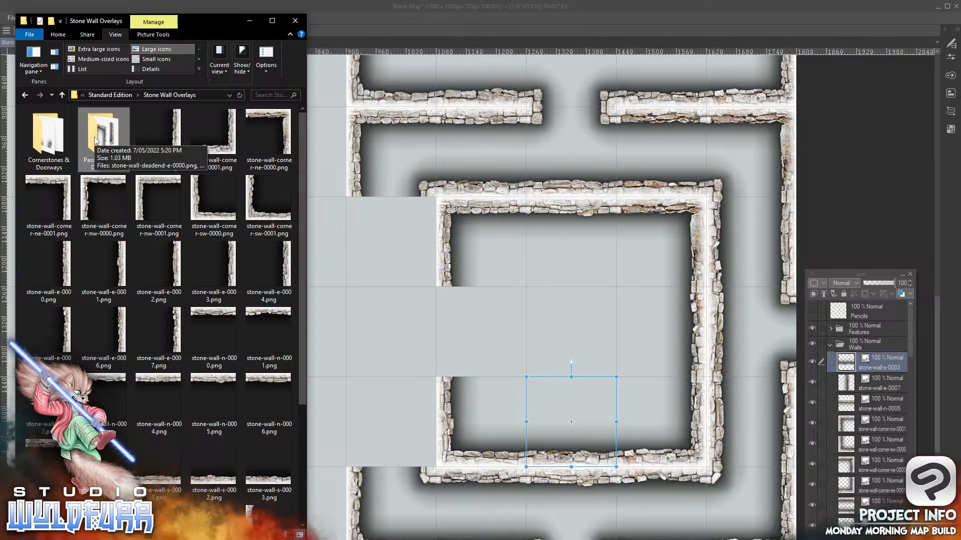
double_click(93, 139)
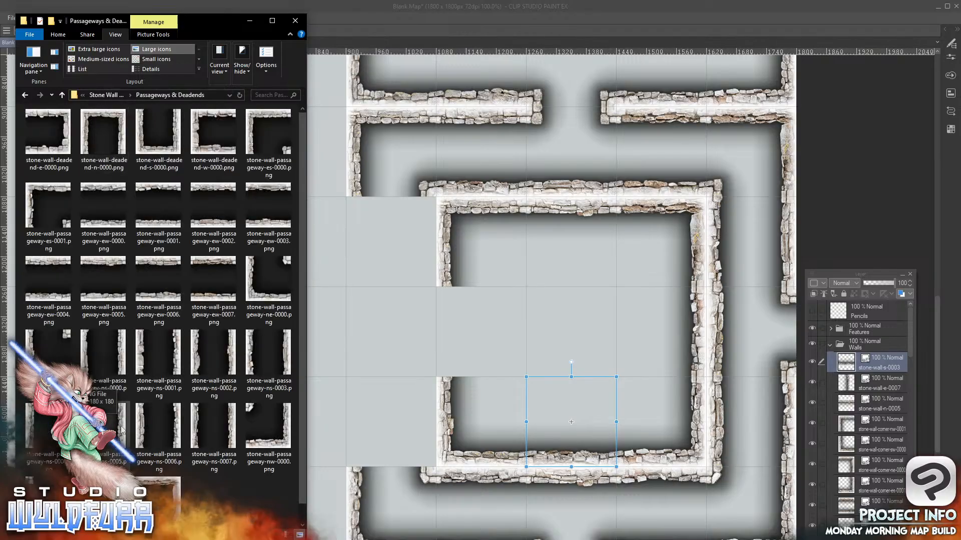
drag(282, 396, 876, 351)
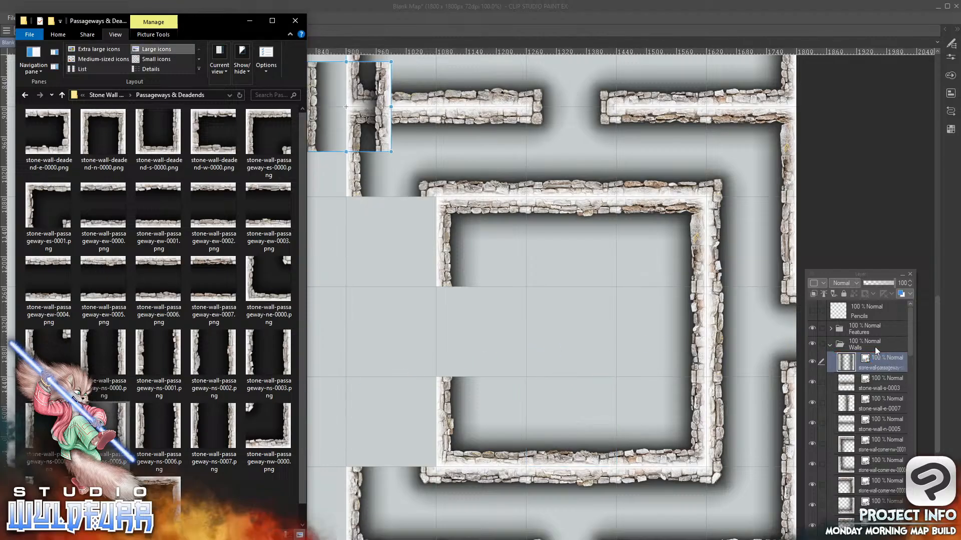
drag(383, 145, 428, 282)
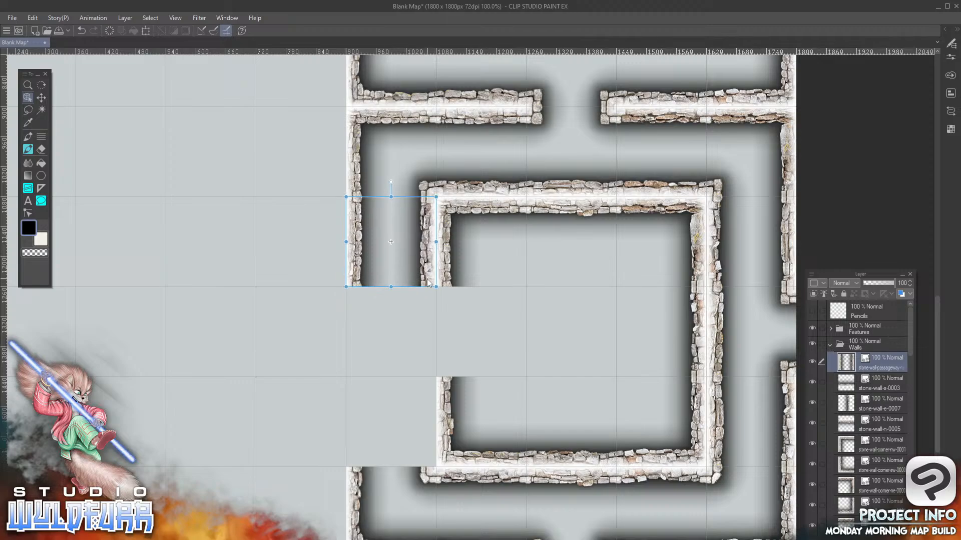
Add stone-wall-passageway-ns-0007.png to the Walls folder, placed in the sixth column, ninth row
key(alt+Tab)
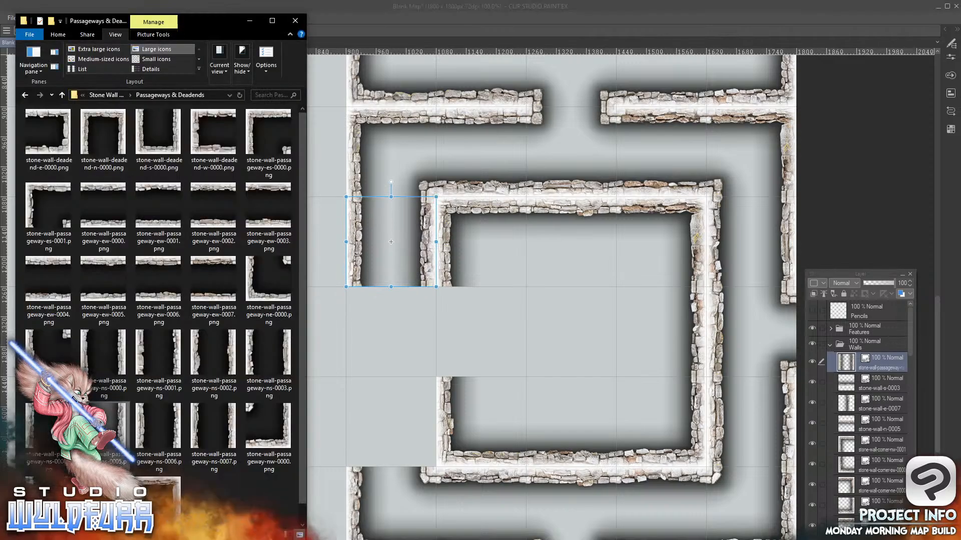
drag(194, 429, 879, 353)
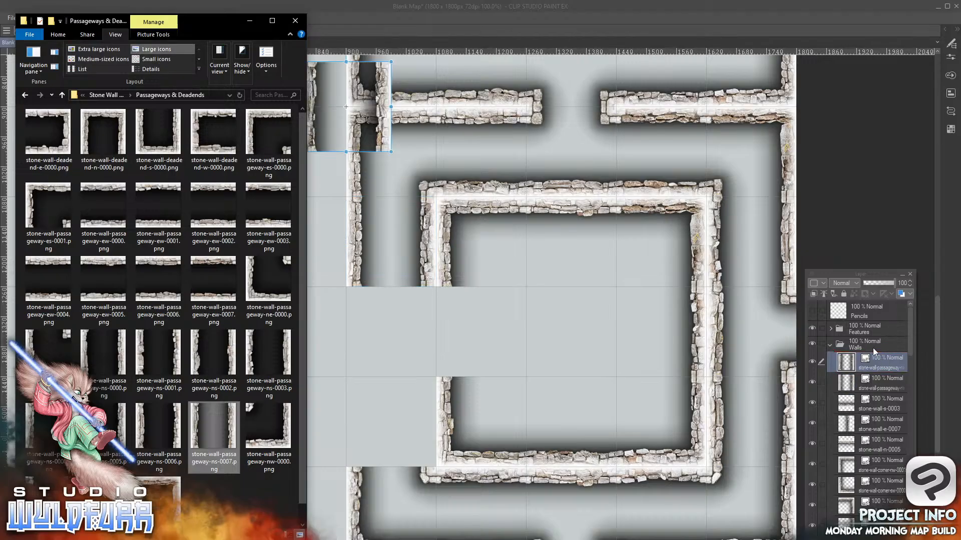
drag(383, 123, 426, 440)
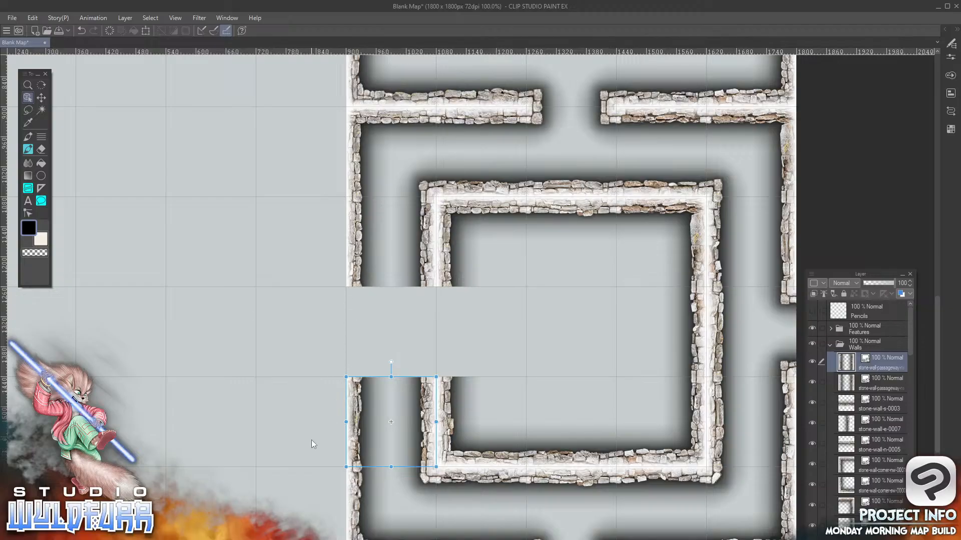
Add stone-wall-w-0002.png from Stone Wall Overlays to the Walls folder, placed in the sixth column, eighth row
key(alt+Tab)
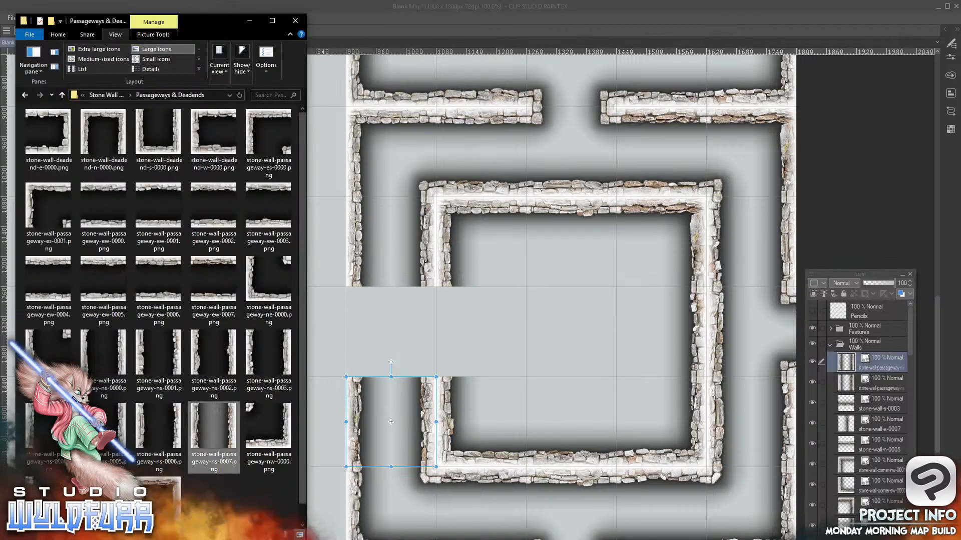
click(113, 98)
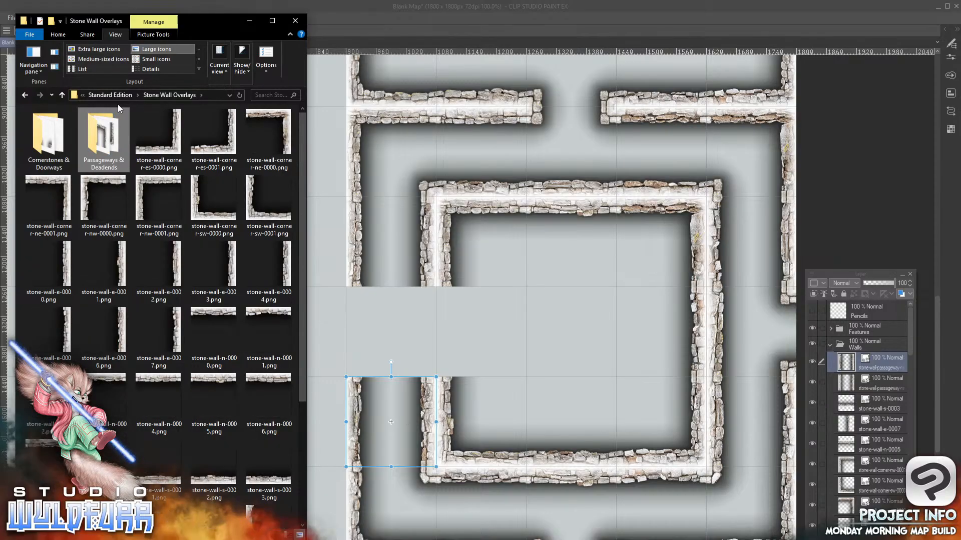
drag(305, 234, 298, 399)
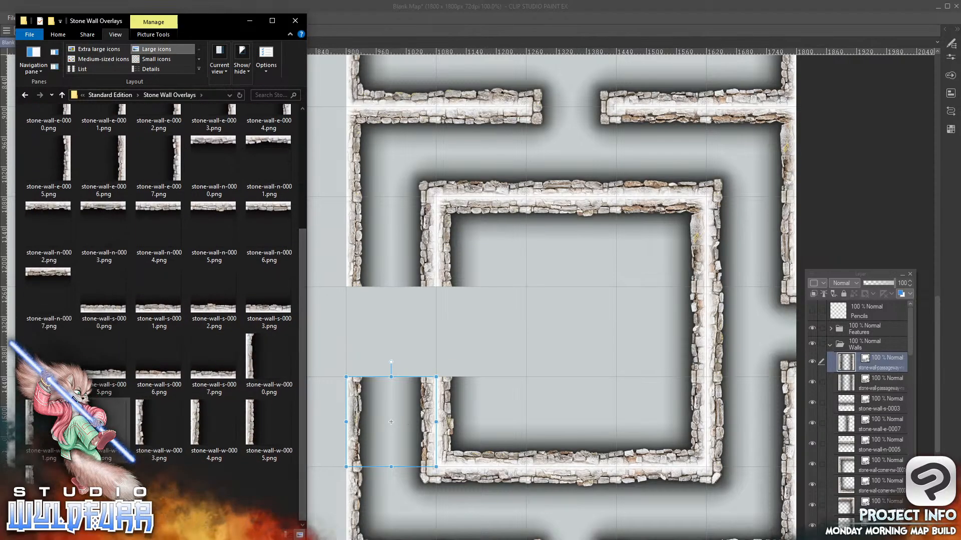
drag(881, 356, 878, 358)
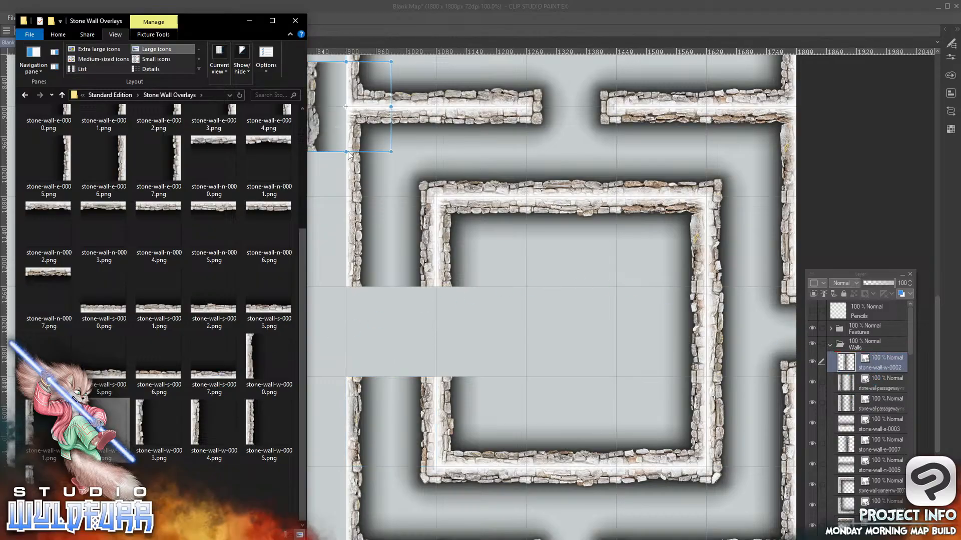
click(316, 120)
drag(316, 120, 361, 344)
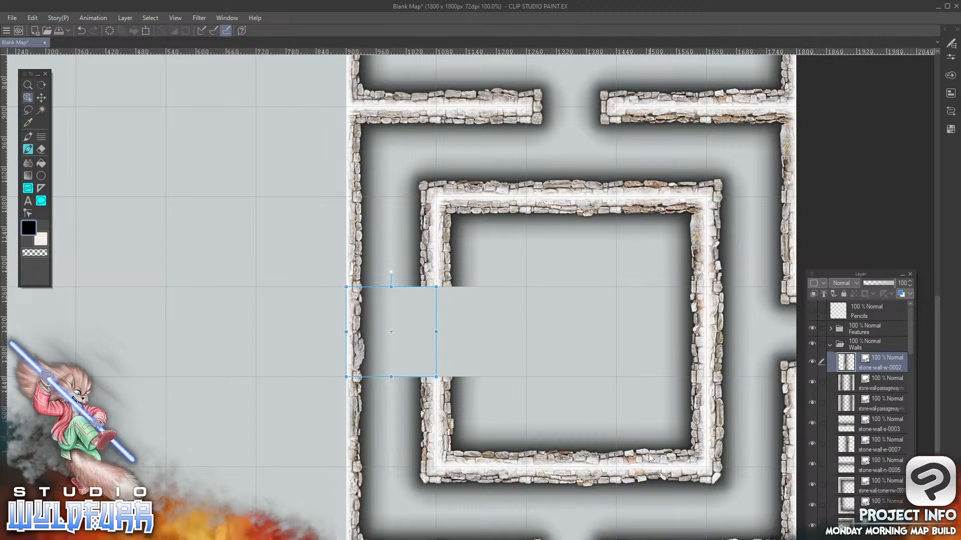
Add stone-wall-doorway-w-0000.png from Cornerstones & Doorways to the Walls folder, placed in the seventh column, eighth row
key(alt+Tab)
drag(302, 268, 301, 146)
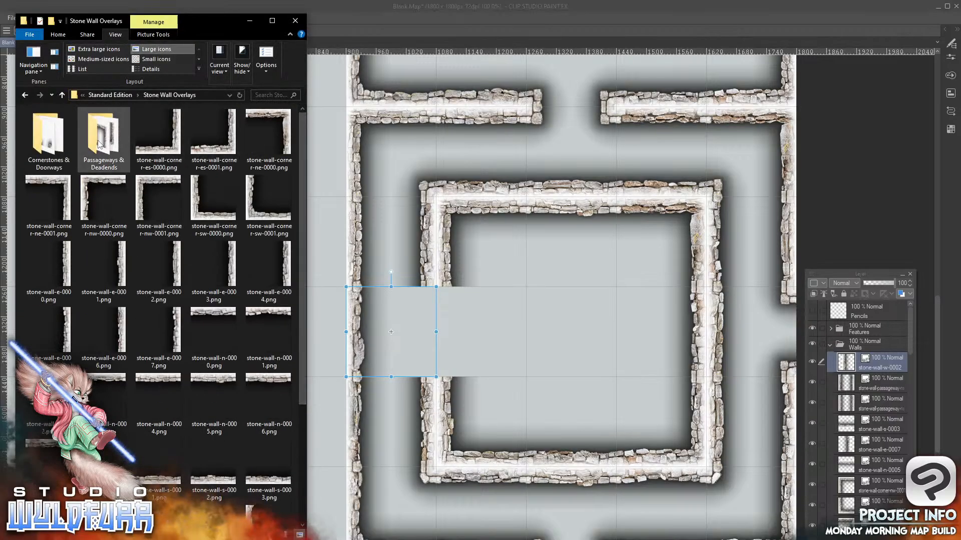
click(40, 139)
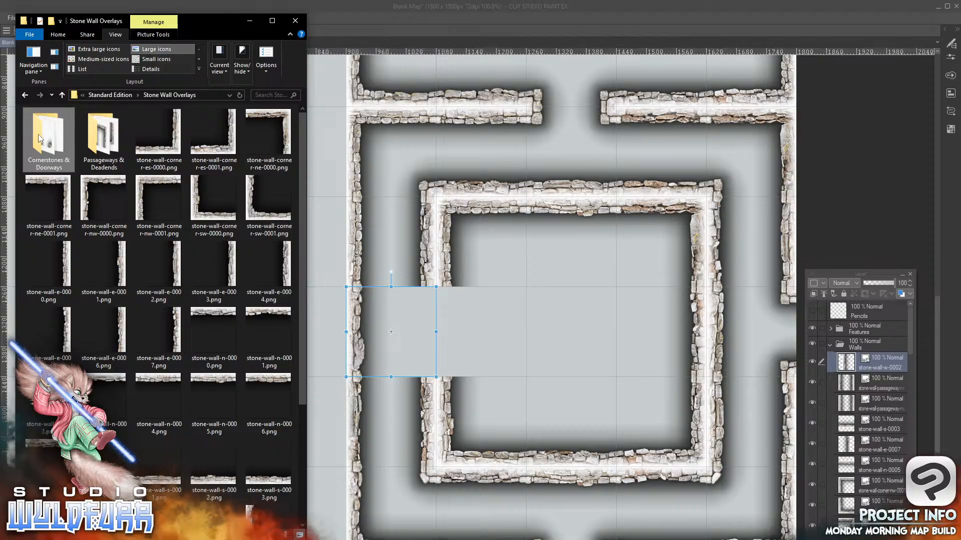
double_click(40, 137)
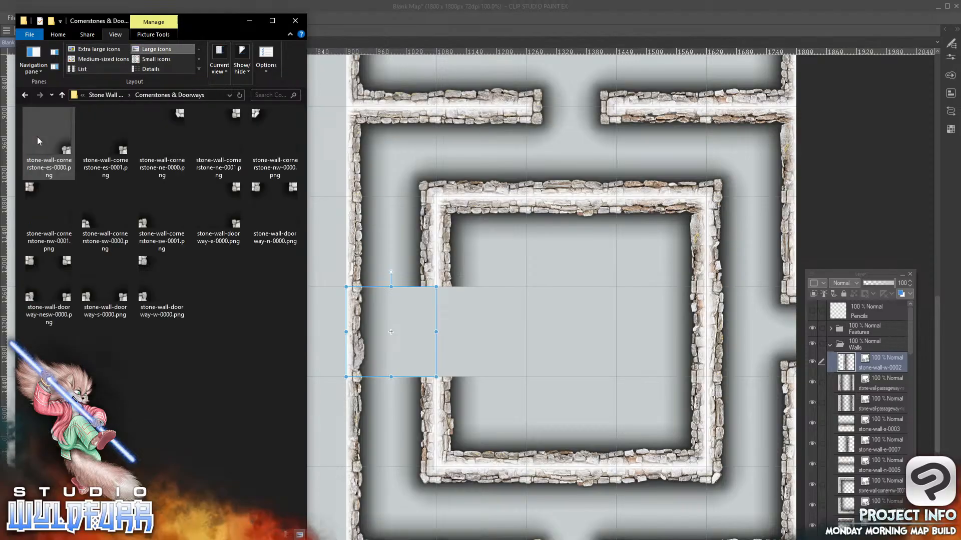
drag(145, 269, 866, 353)
click(314, 145)
drag(313, 145, 449, 371)
Add stone-wall-doorway-e-0000.png to the Walls folder, placed in the sixth column, eighth row facing the inner room's west doorway
key(alt+Tab)
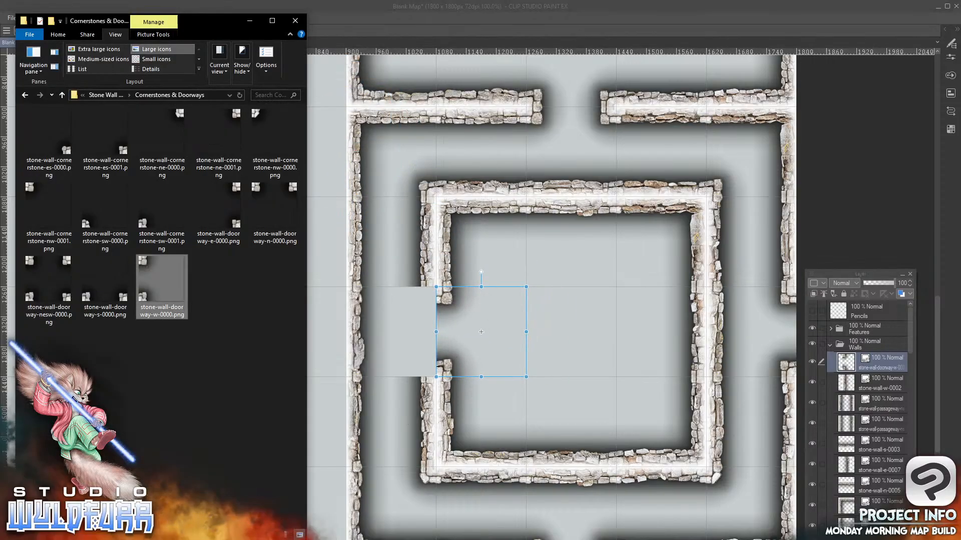
drag(236, 227, 869, 352)
click(381, 145)
drag(382, 145, 425, 371)
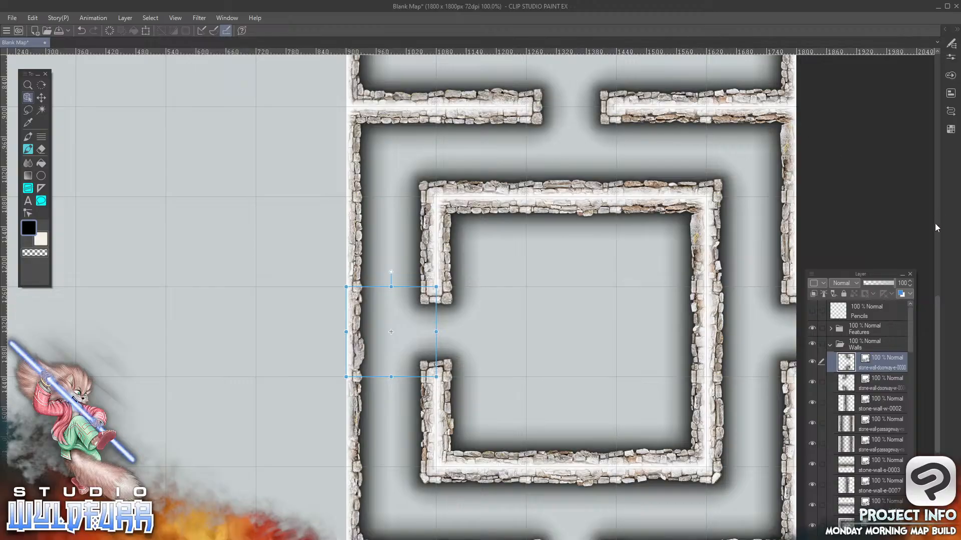
Add stone-wall-corner-ne-0000.png from Stone Wall Overlays to the Walls folder, placed in the fifth column, sixth row
drag(939, 310, 933, 176)
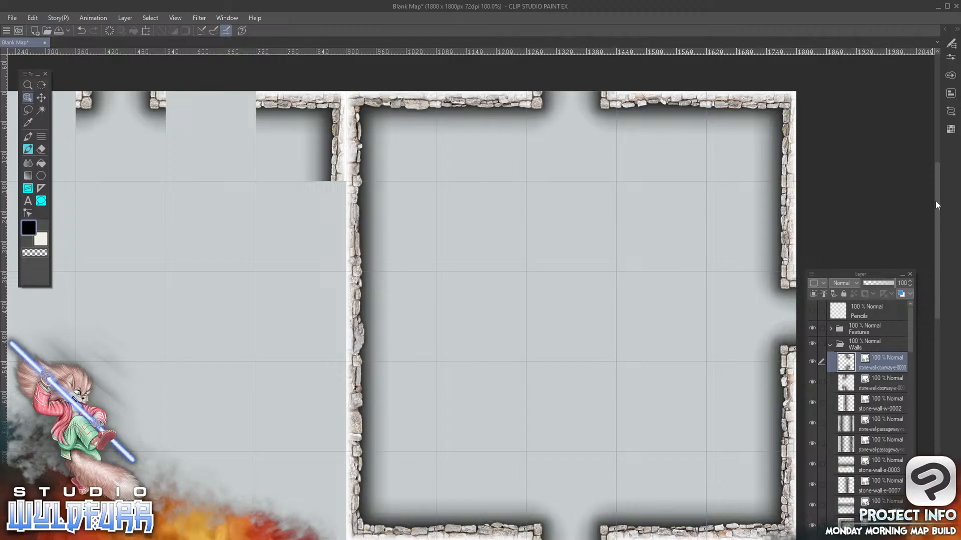
drag(935, 203, 935, 298)
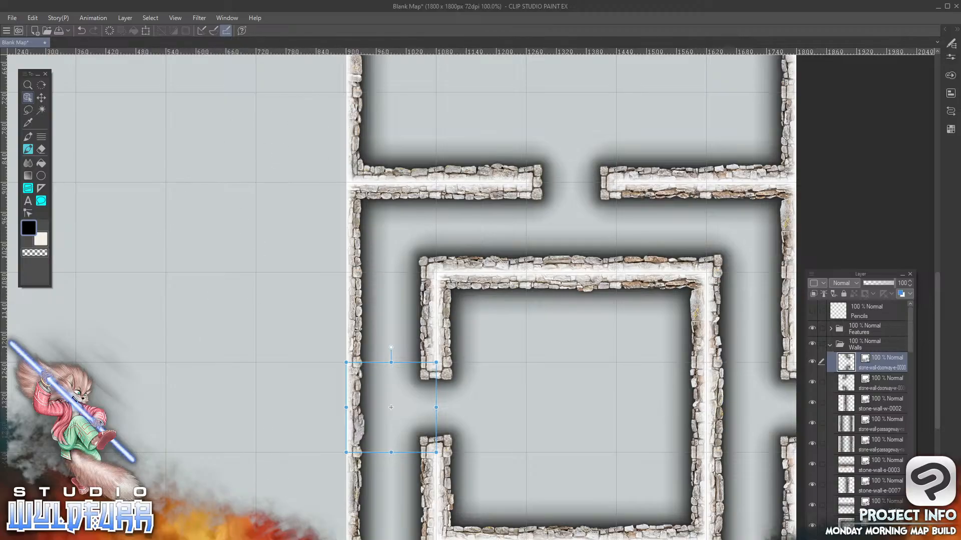
scroll(470, 297, left, 9)
scroll(470, 297, right, 2)
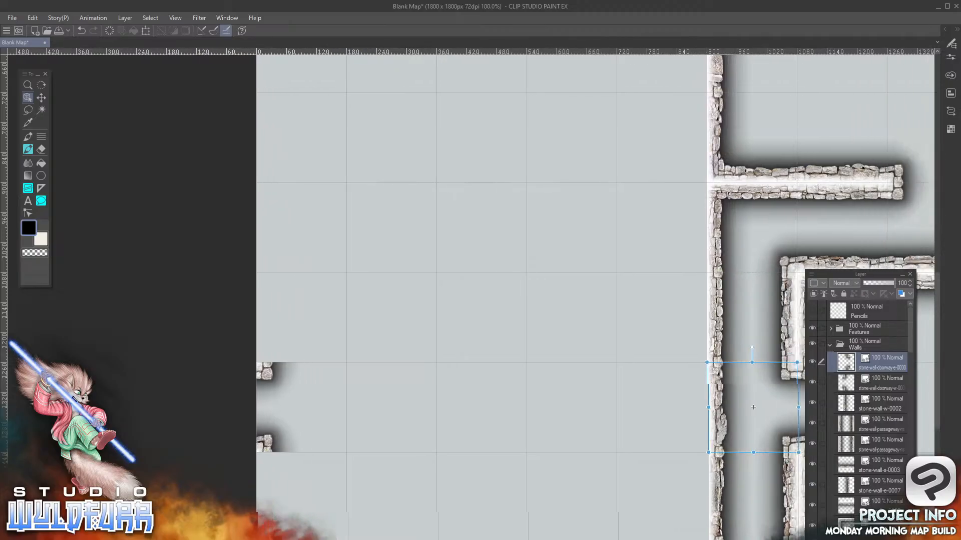
drag(517, 384, 570, 292)
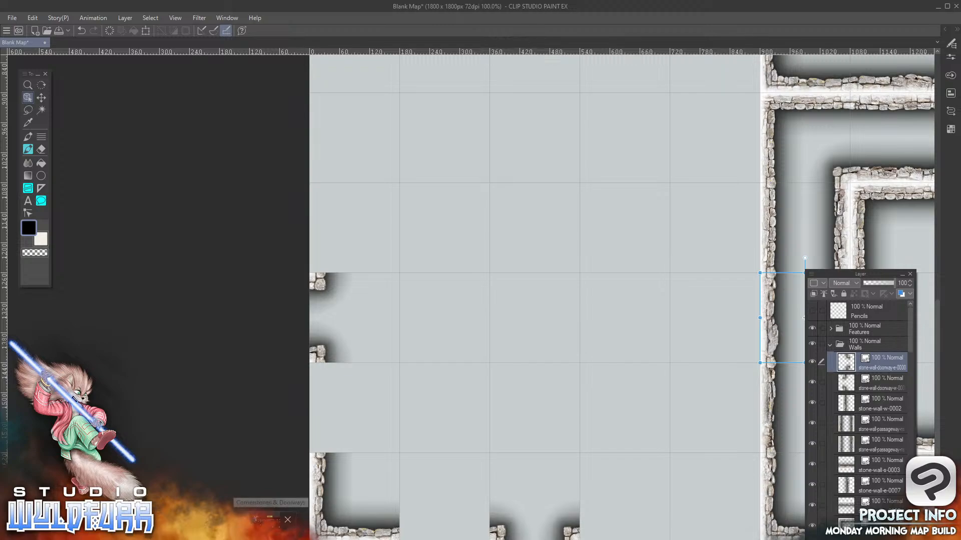
click(271, 531)
click(219, 212)
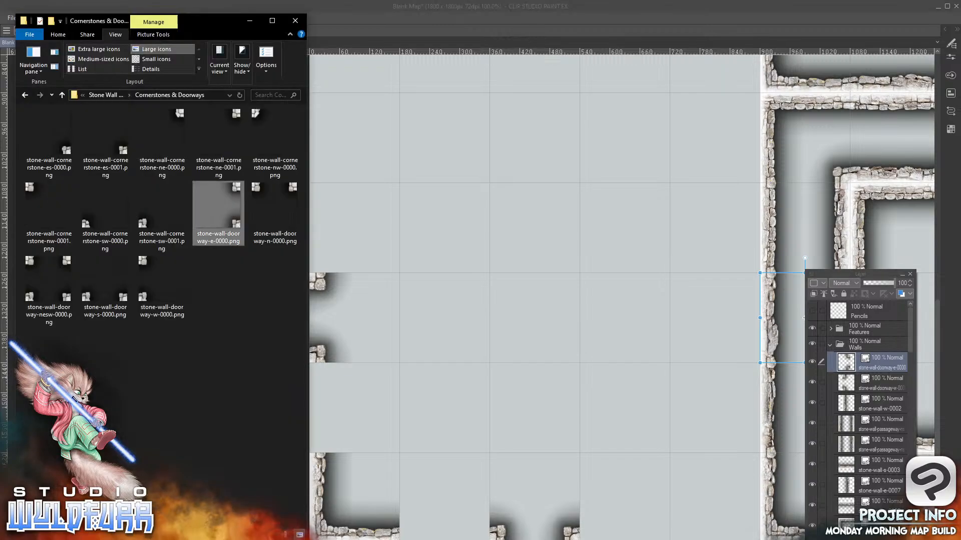
click(111, 95)
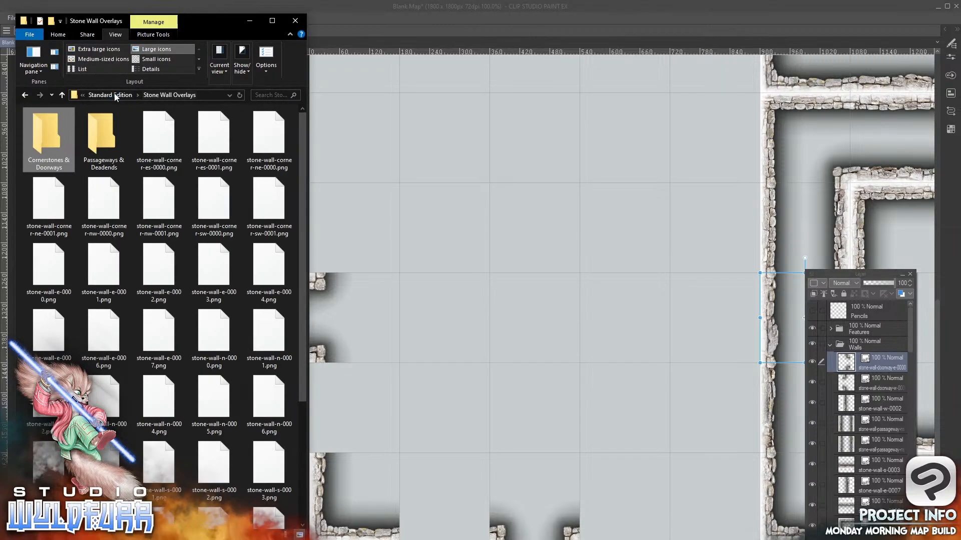
drag(304, 248, 304, 278)
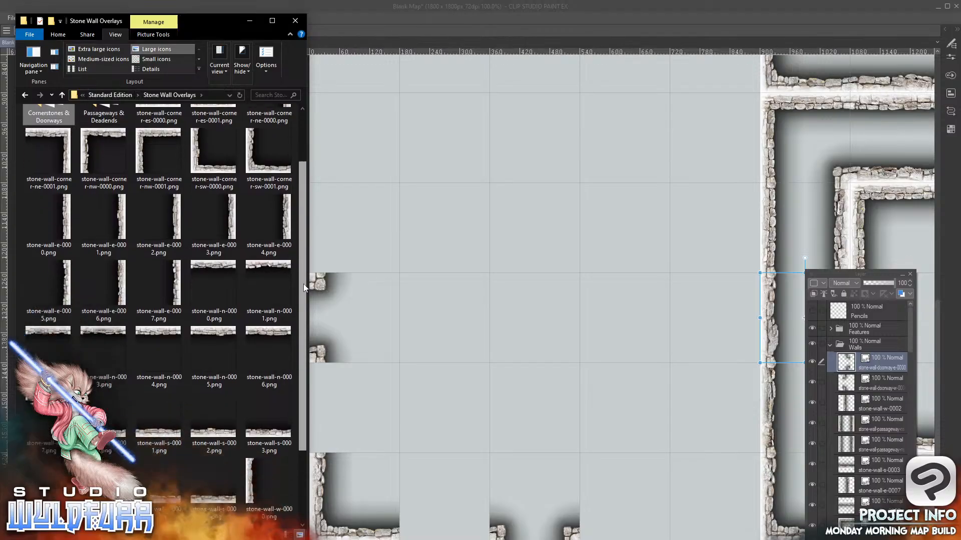
drag(304, 221, 302, 154)
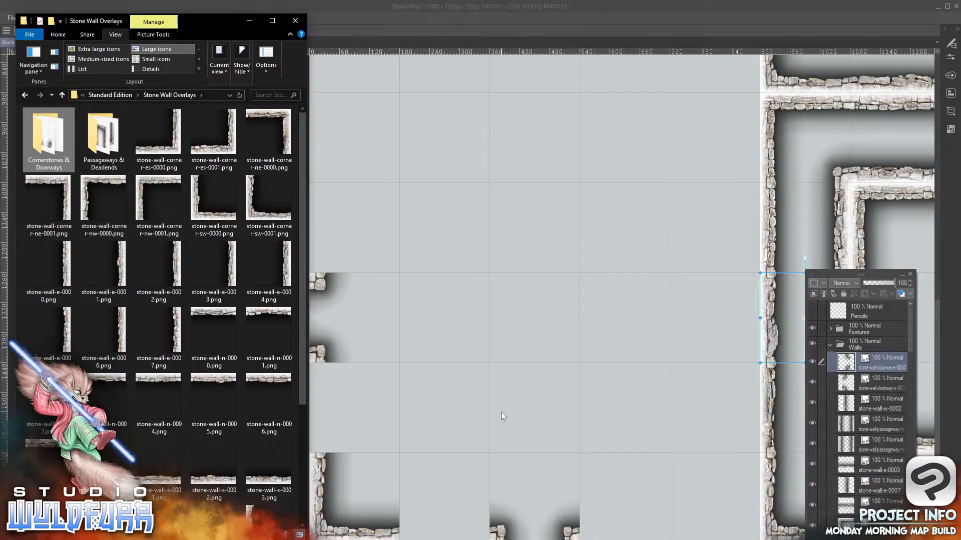
click(286, 118)
drag(858, 356, 845, 354)
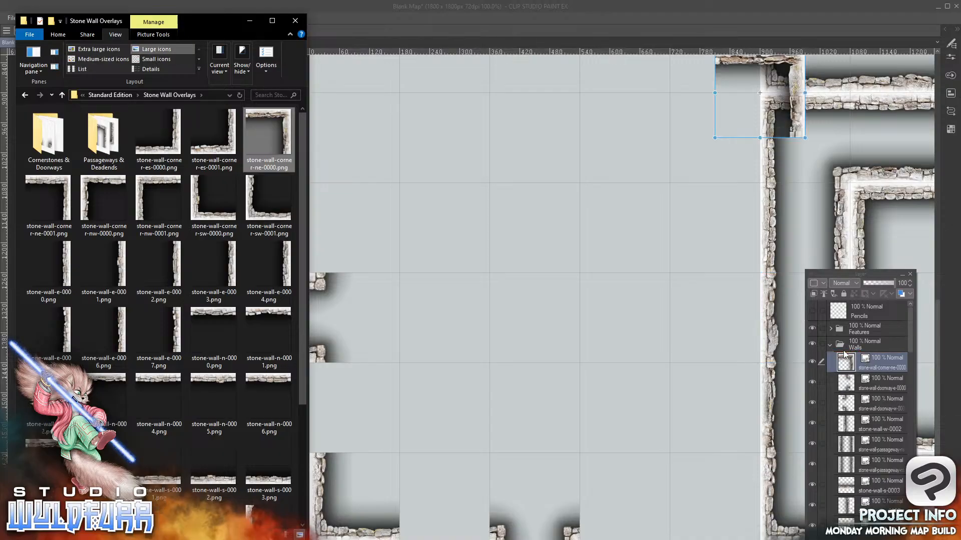
drag(795, 102, 749, 150)
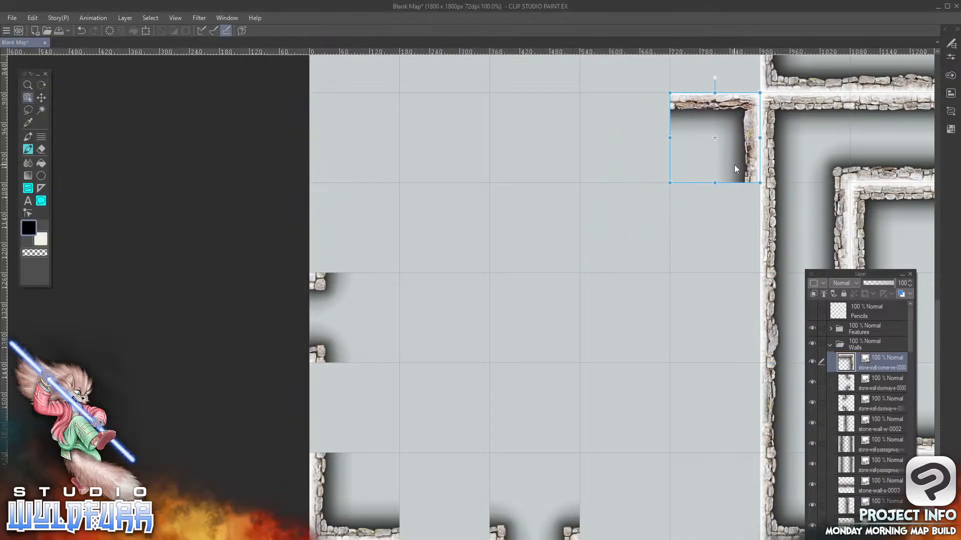
Add stone-wall-corner-es-0001.png to the Walls folder, placed in the fifth column, eighth row
key(alt+Tab)
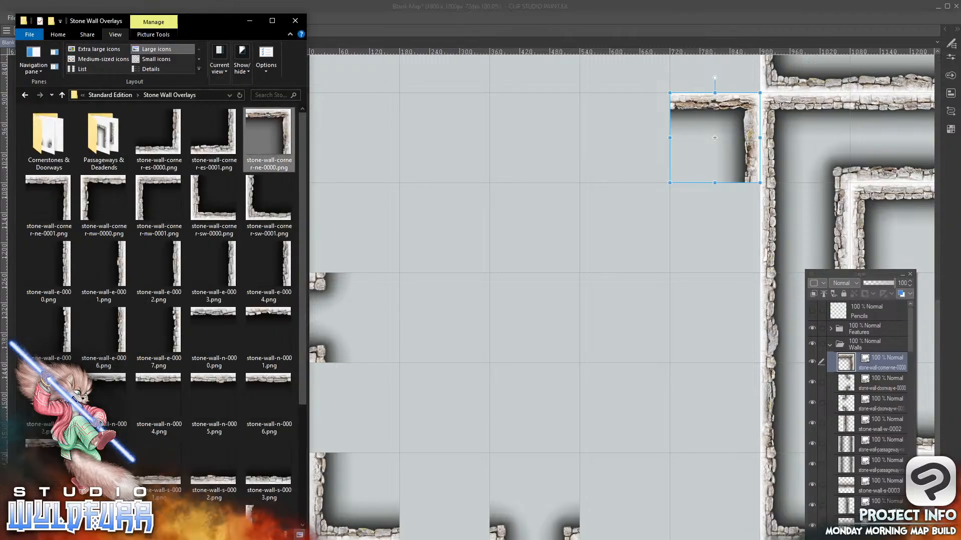
drag(232, 151, 868, 378)
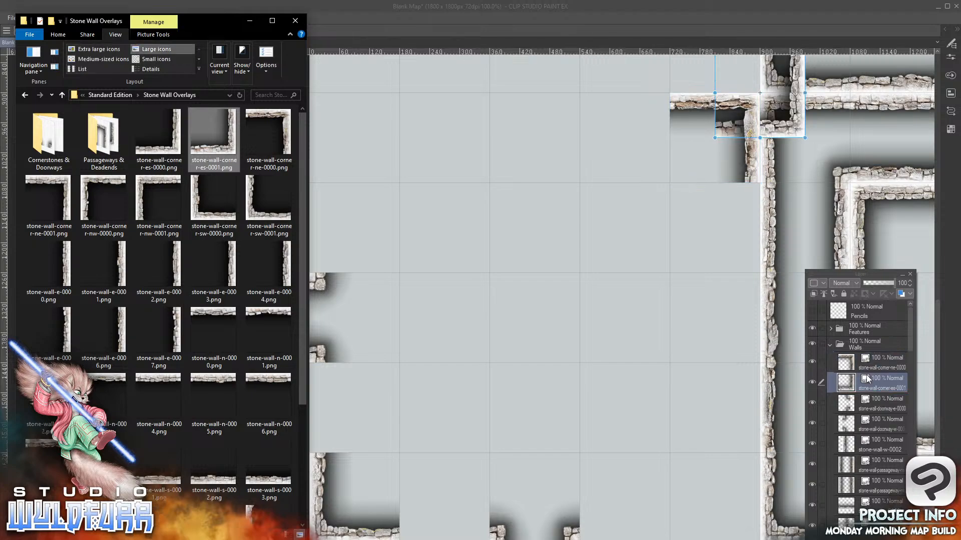
click(795, 124)
drag(794, 124, 750, 354)
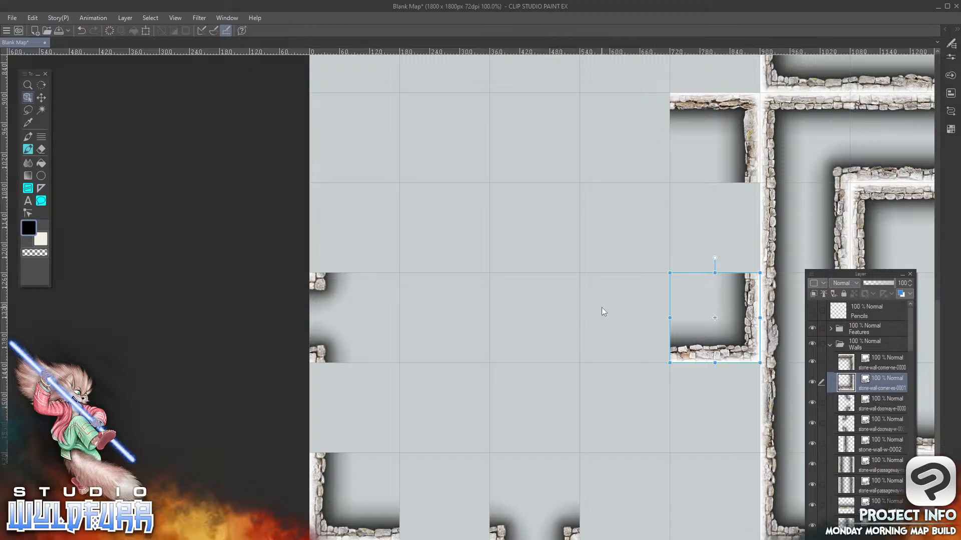
Add stone-wall-corner-ne-0001.png to the Walls folder, placed in the fifth column, ninth row
key(alt+Tab)
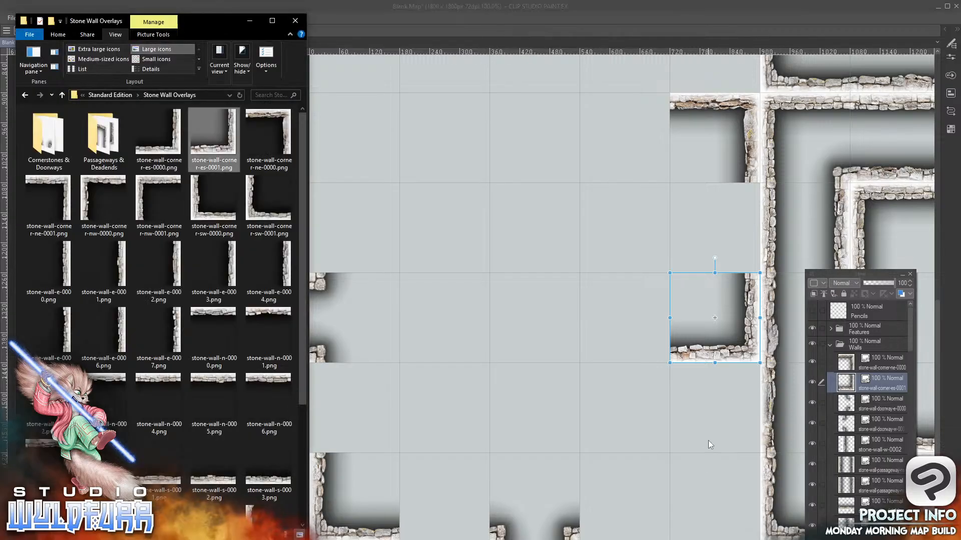
click(63, 188)
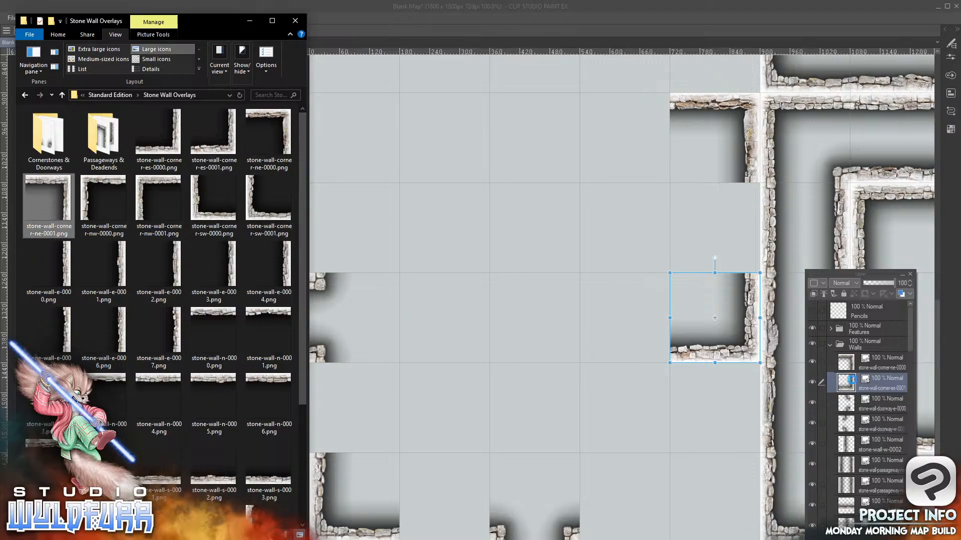
drag(871, 360, 857, 359)
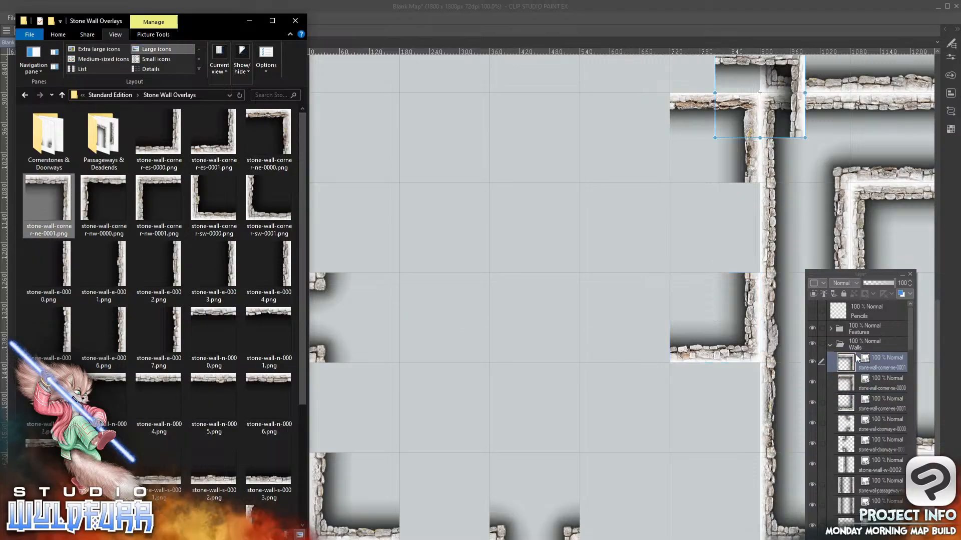
click(796, 80)
drag(795, 80, 757, 393)
key(alt+Tab)
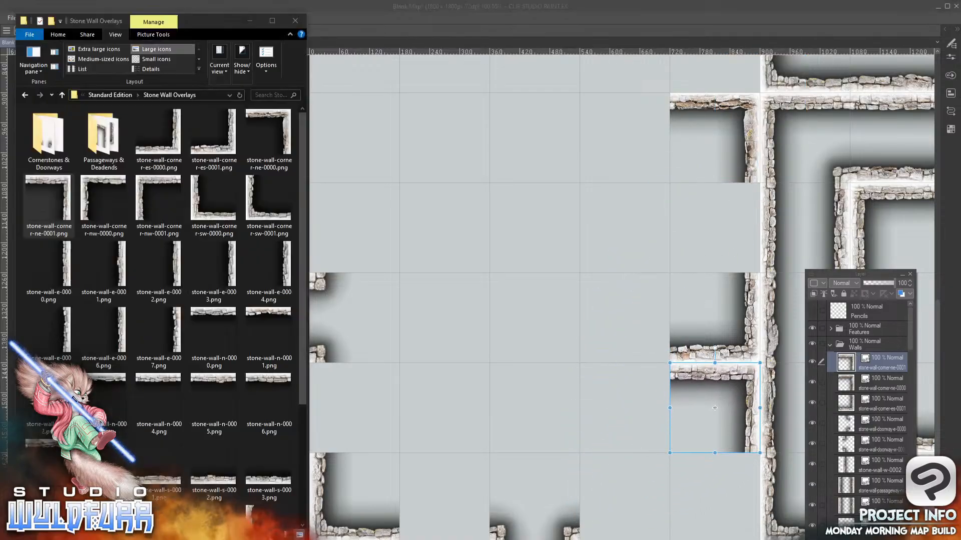
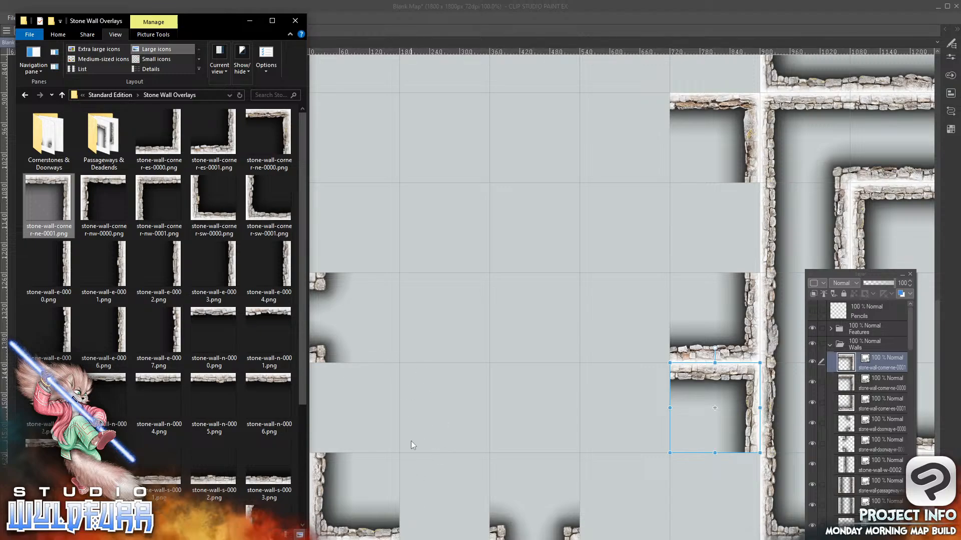
Add stone-wall-corner-nw-0000.png to the Walls folder, placed in the third column, ninth row
click(90, 188)
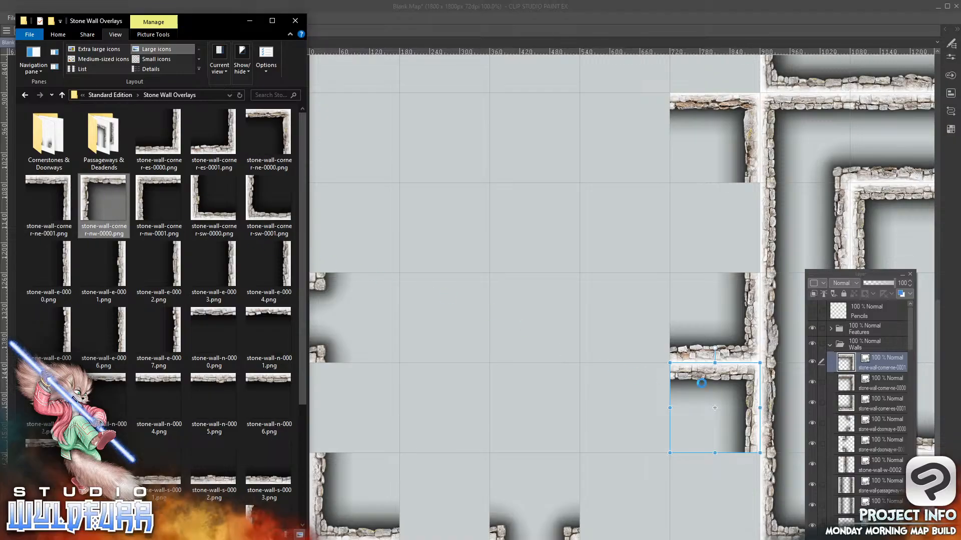
drag(856, 354, 854, 352)
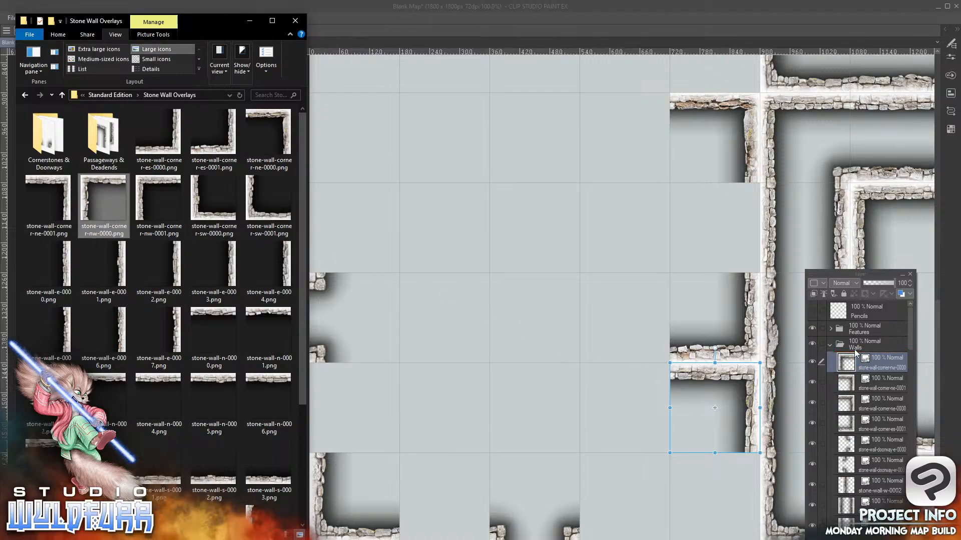
drag(724, 112, 500, 427)
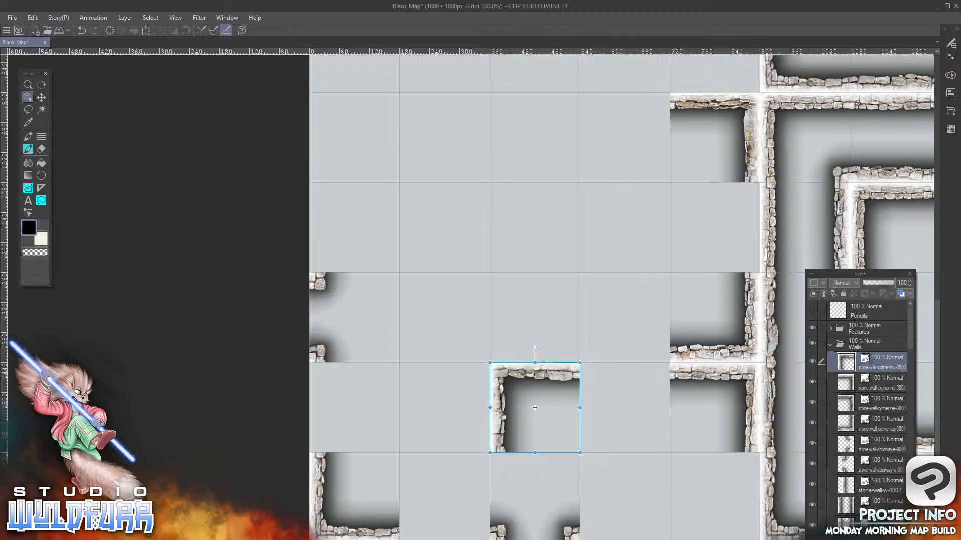
Add stone-wall-w-0005.png to the Walls folder, placed loosely just southwest of the new northwest corner tile
click(537, 538)
drag(302, 383, 304, 497)
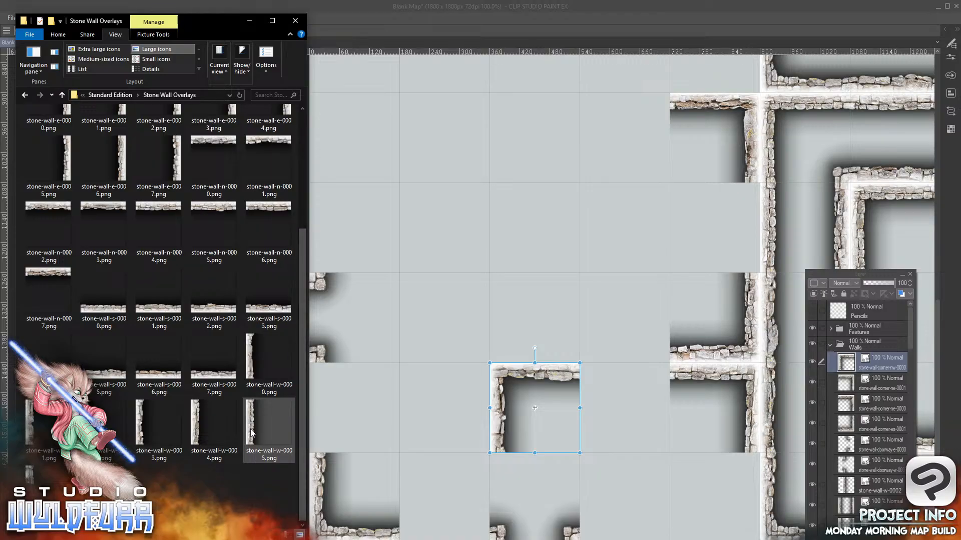
drag(870, 356, 868, 353)
drag(726, 120, 437, 475)
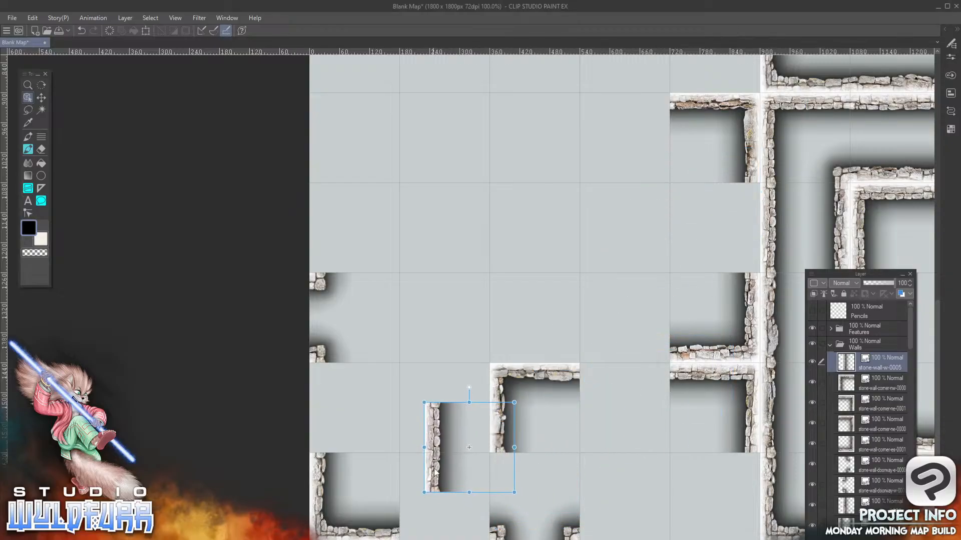
Move the south doorway tile to the fourth column, eighth row, and the stone-wall-w-0005 tile to the third column, tenth row
click(573, 538)
drag(573, 538, 661, 357)
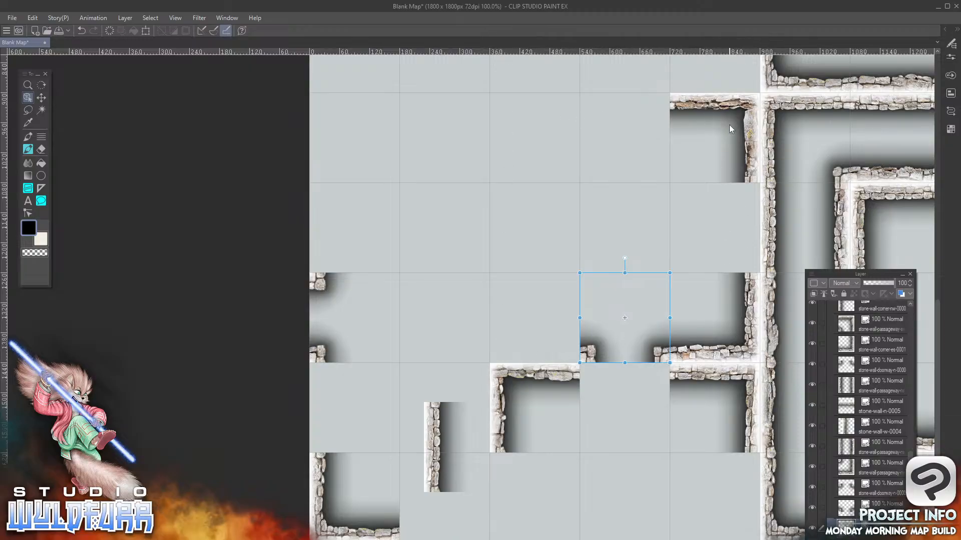
click(433, 418)
drag(431, 413, 494, 462)
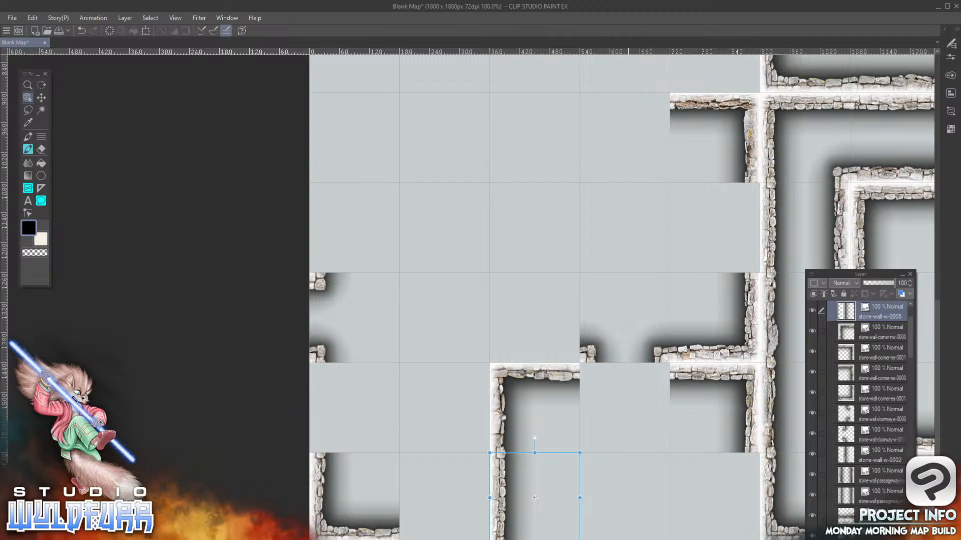
Add stone-wall-s-0003.png to the Walls folder, placed in the fourth column, tenth row
key(alt+Tab)
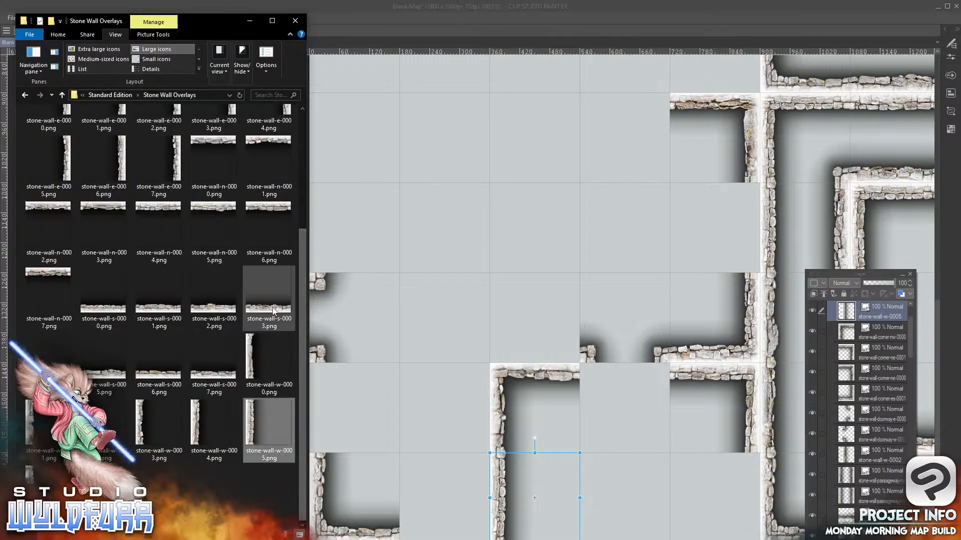
click(273, 311)
drag(873, 309, 867, 350)
drag(765, 129, 628, 533)
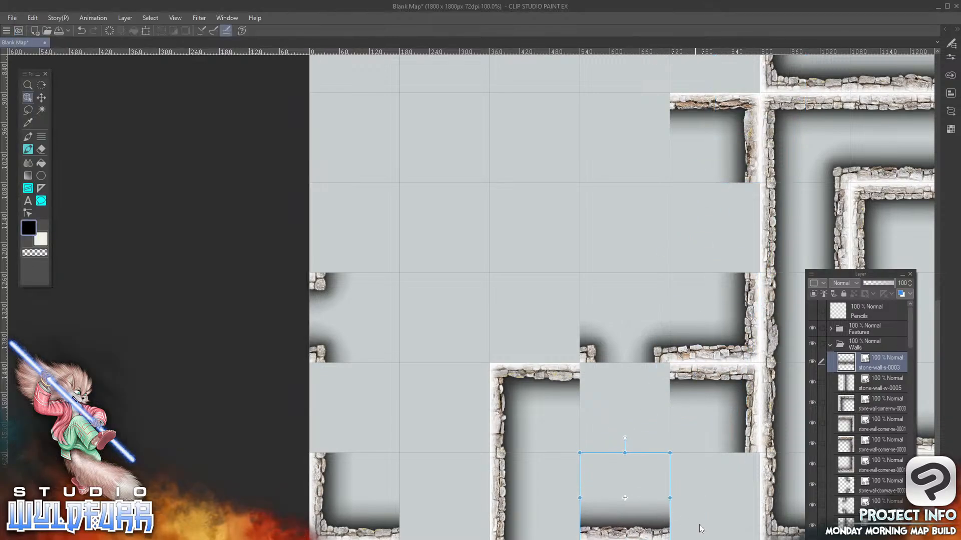
Add stone-wall-corner-es-0001.png to the Walls folder, placed in the fifth column, tenth row
key(alt+Tab)
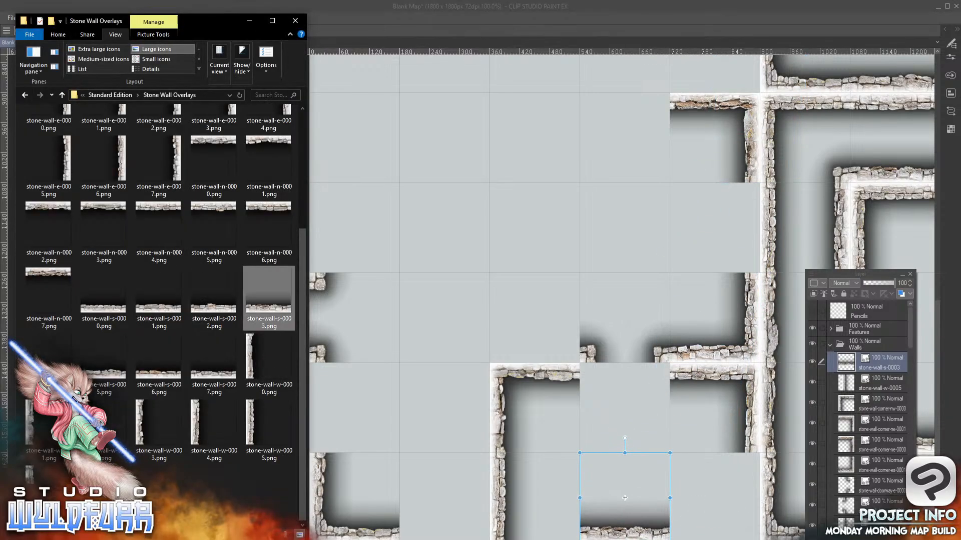
scroll(168, 244, up, 3)
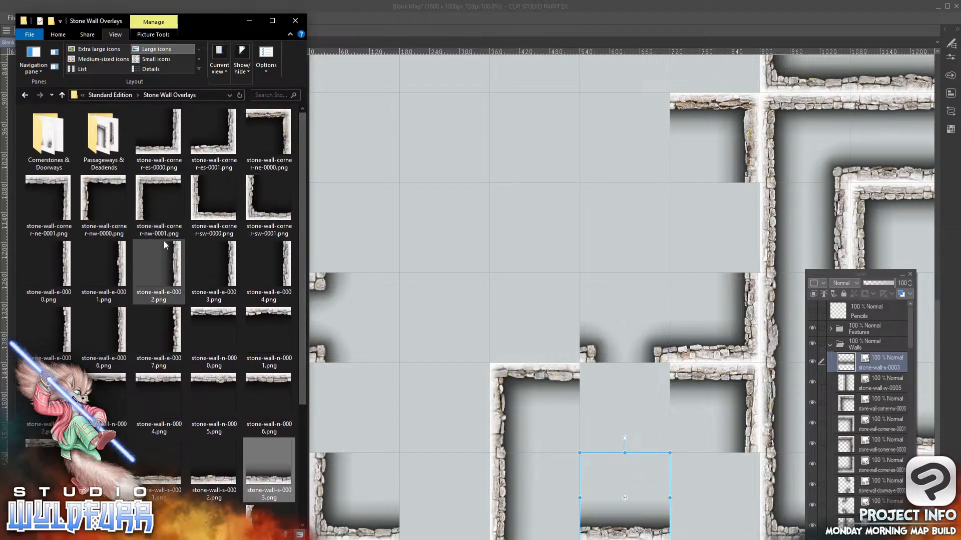
drag(224, 155, 873, 356)
drag(738, 131, 720, 534)
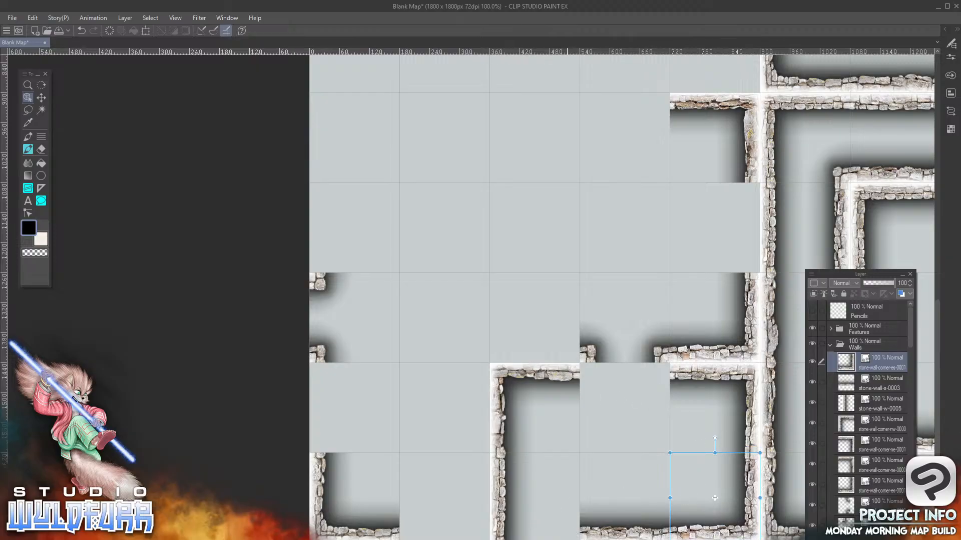
Add stone-wall-cornerstone-es-0000.png from Cornerstones & Doorways to the Walls folder, placed in the third column, tenth row
key(alt+Tab)
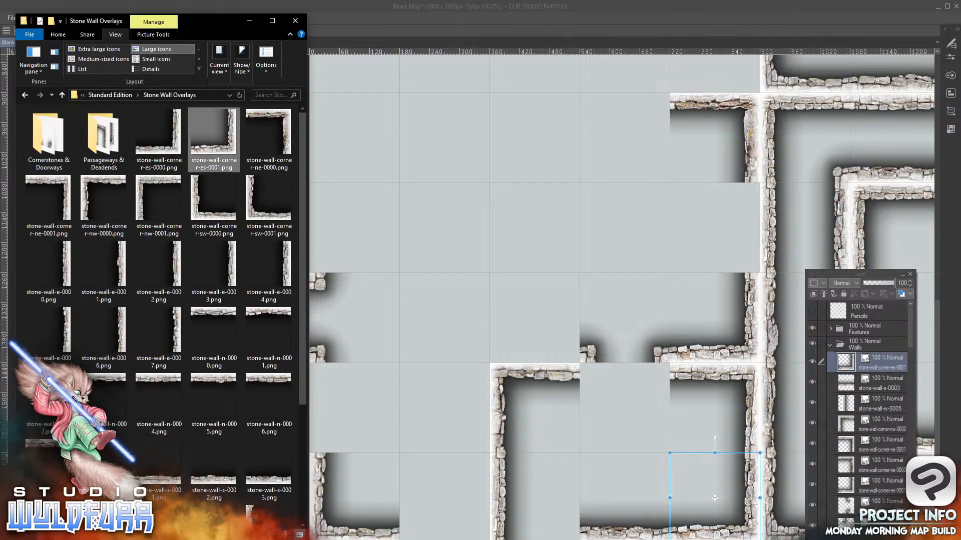
click(50, 147)
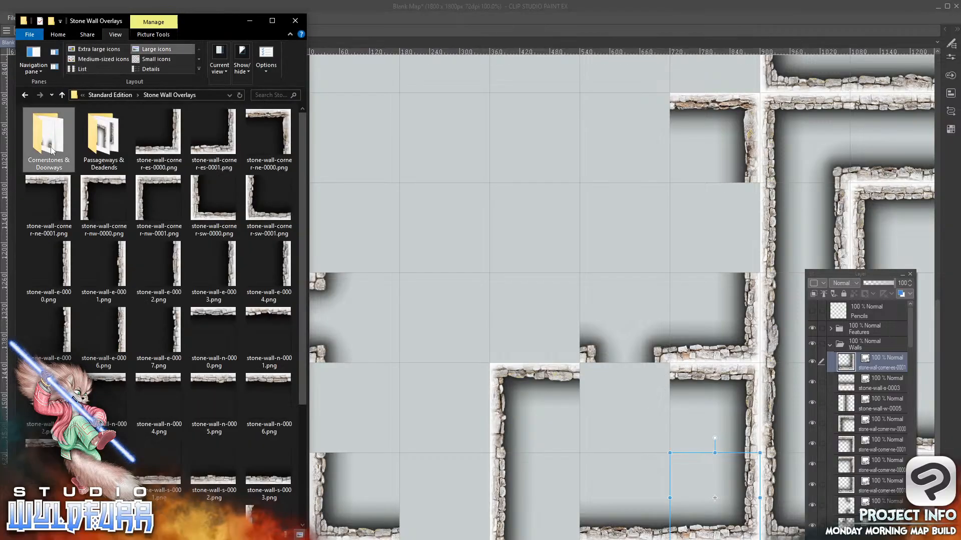
double_click(37, 141)
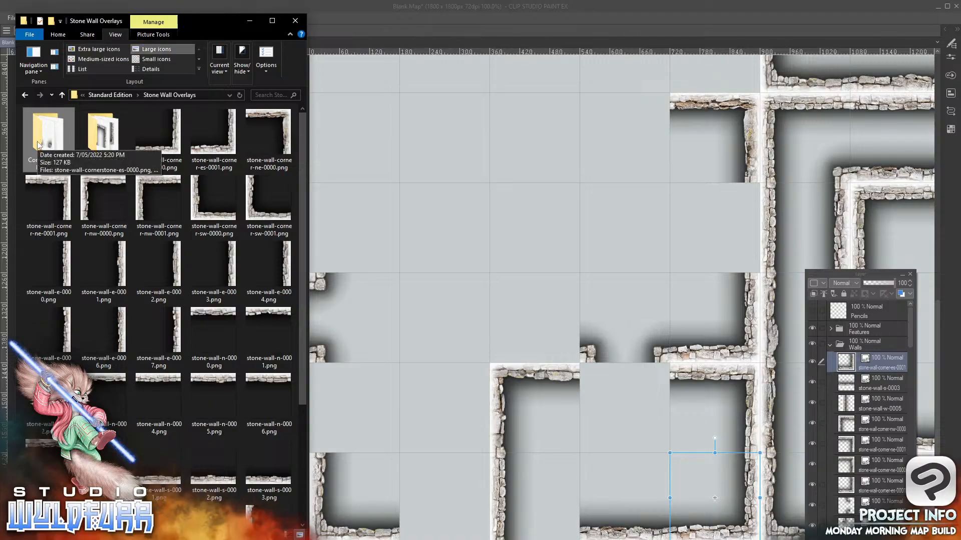
double_click(40, 138)
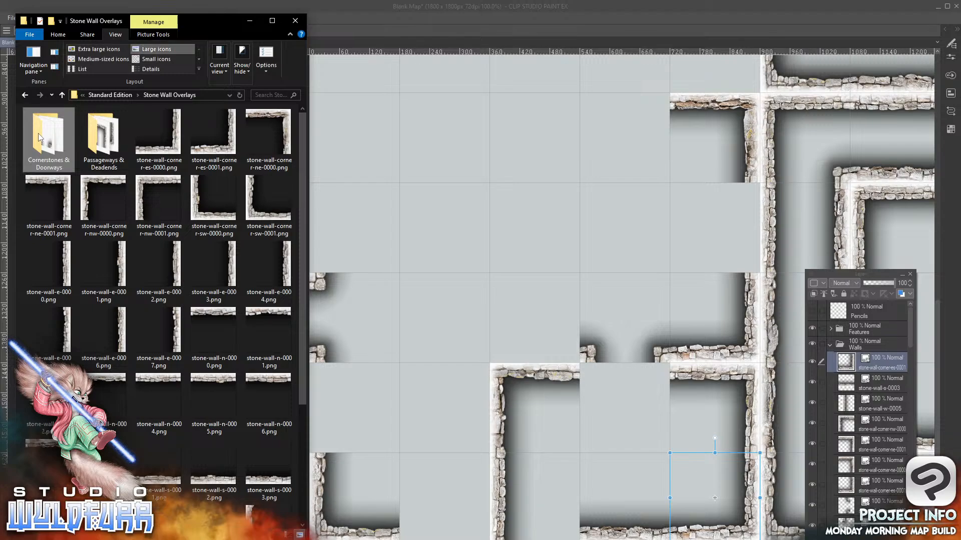
drag(40, 136, 636, 315)
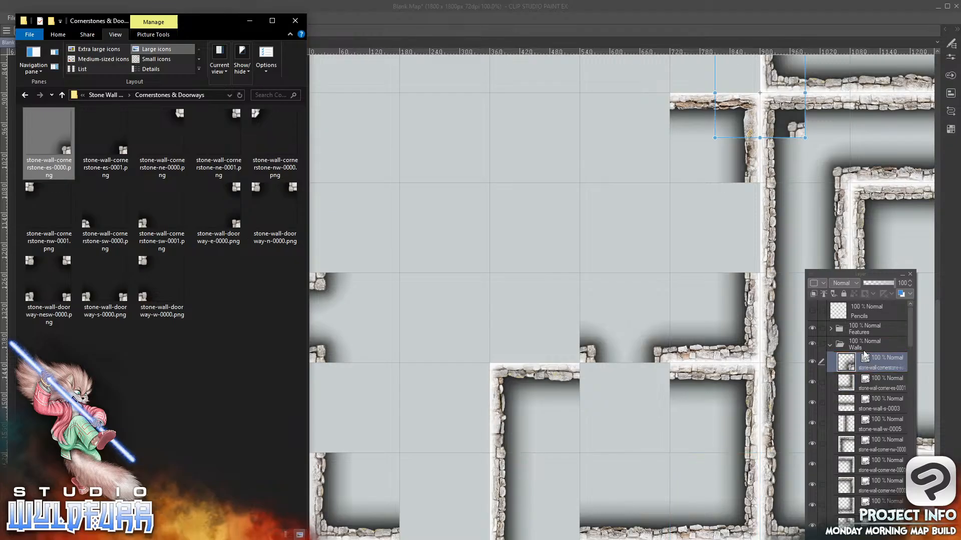
drag(776, 137, 574, 536)
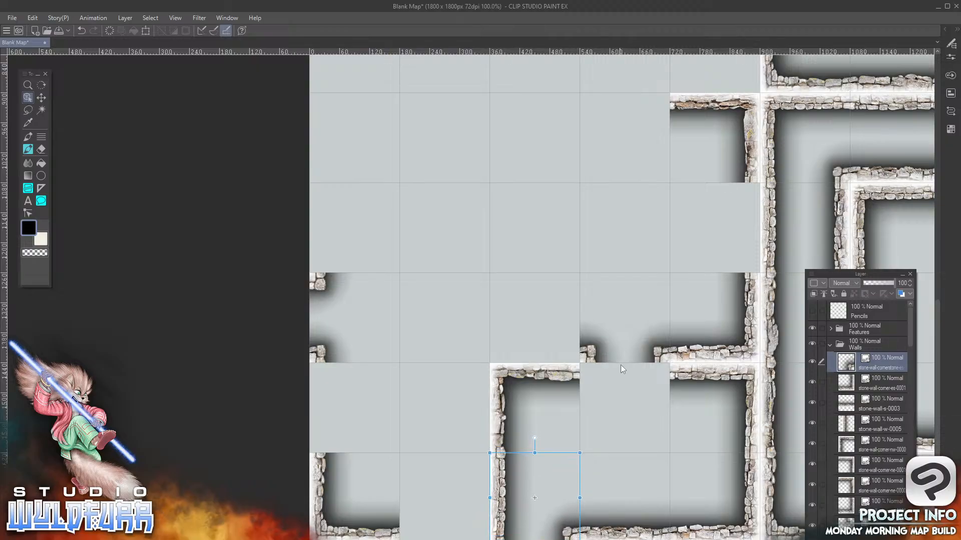
Add stone-wall-doorway-n-0000.png to the Walls folder, placed in the fourth column, ninth row below the south doorway tile
key(alt+Tab)
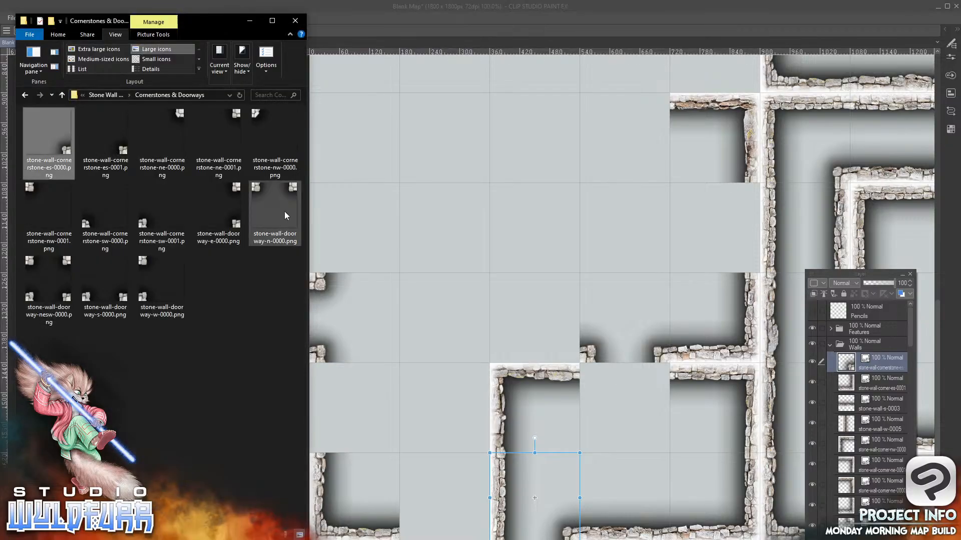
drag(285, 215, 885, 353)
drag(882, 357, 878, 354)
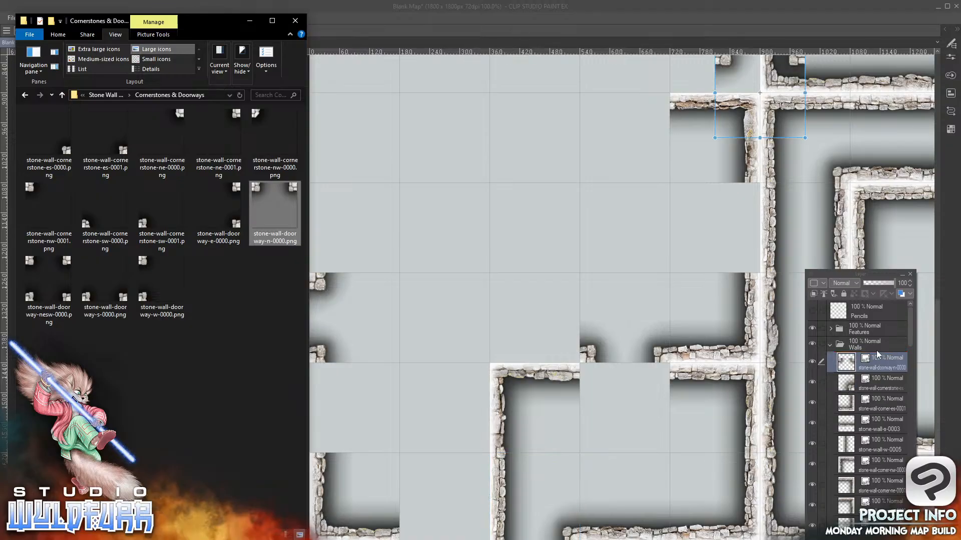
click(724, 74)
drag(723, 74, 590, 374)
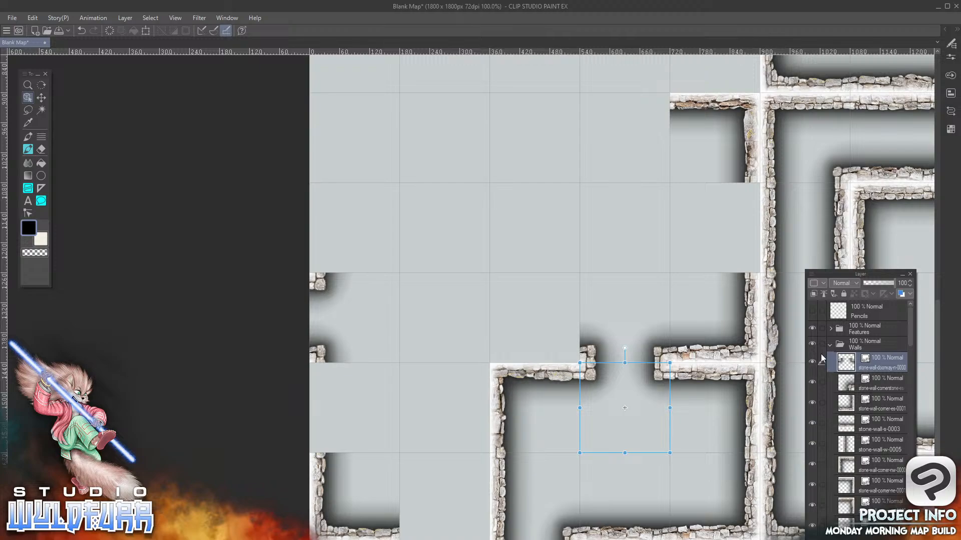
Add stone-wall-e-0004.png from Stone Wall Overlays to the Walls folder, placed in the fifth column, seventh row
key(alt+Tab)
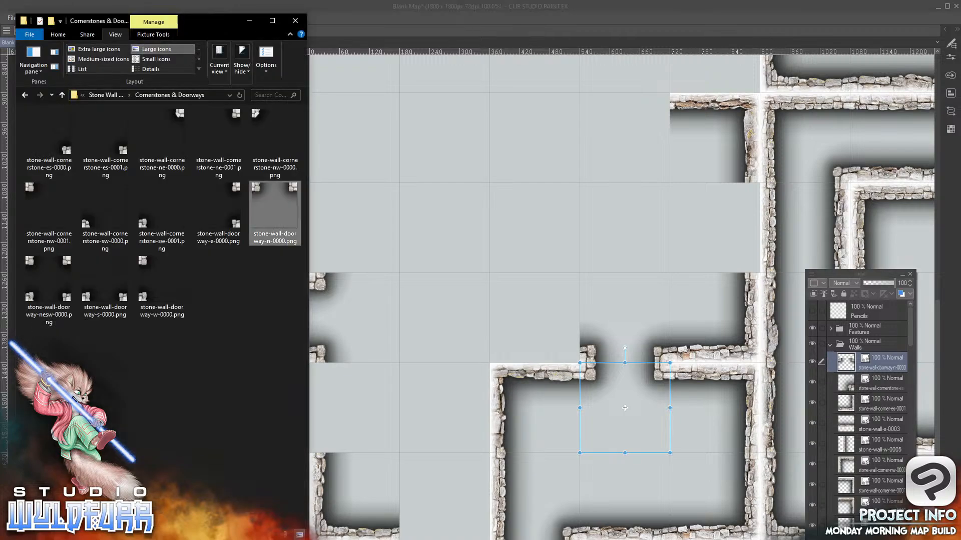
click(117, 94)
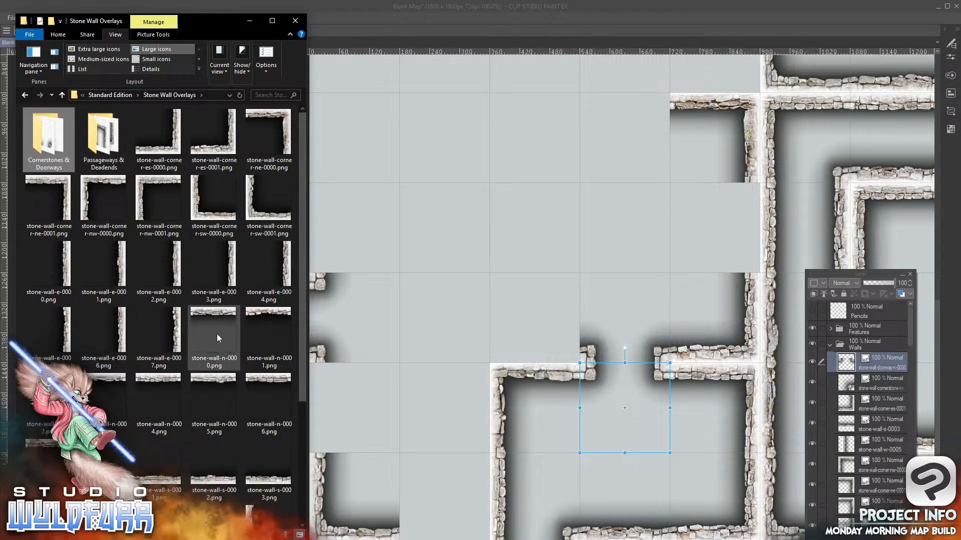
click(289, 269)
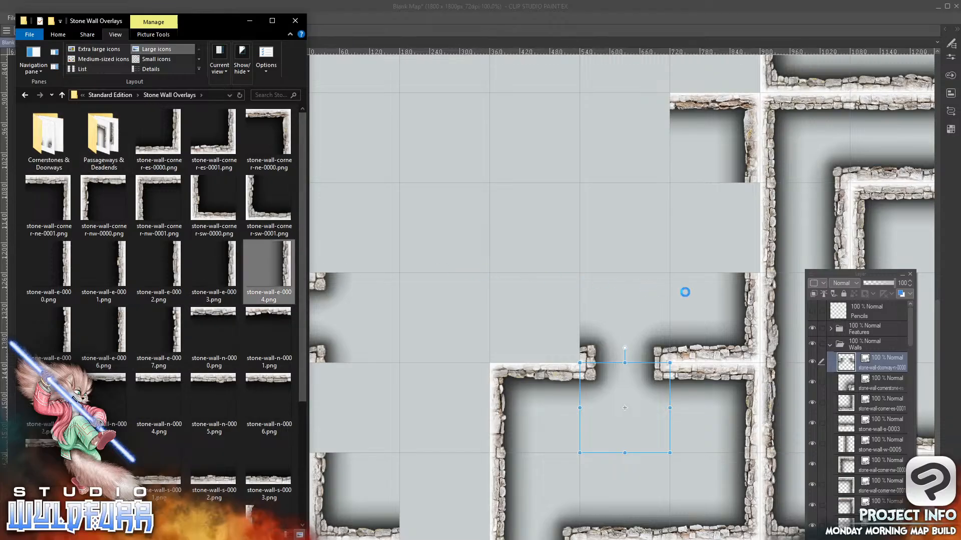
drag(871, 356, 864, 354)
click(799, 102)
drag(799, 102, 751, 213)
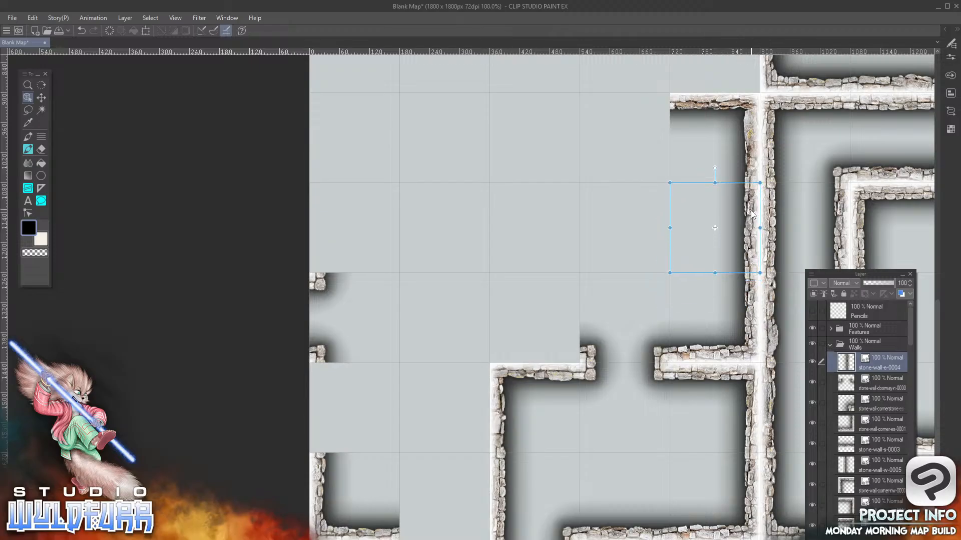
Add stone-wall-w-0003.png to the Walls folder, placed in the third column, seventh row
key(alt+Tab)
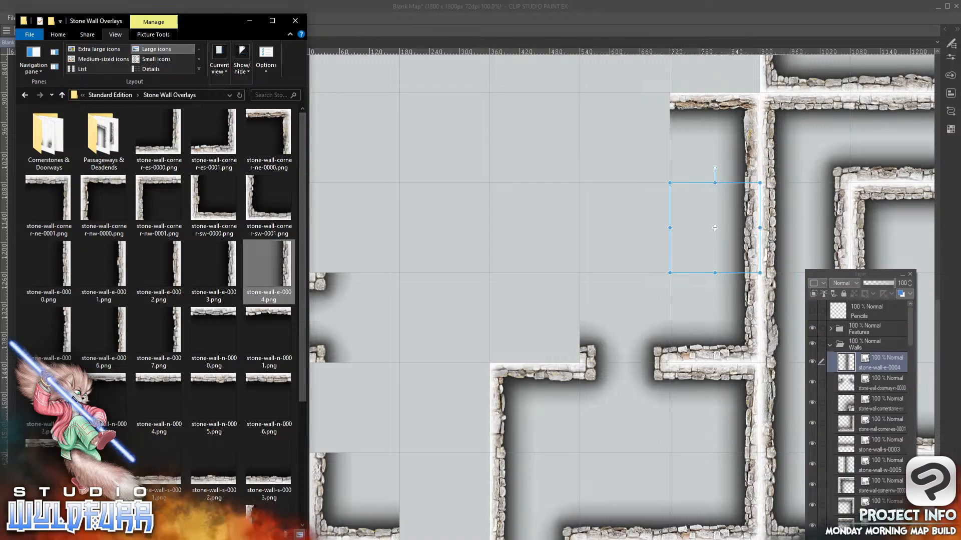
scroll(304, 304, down, 3)
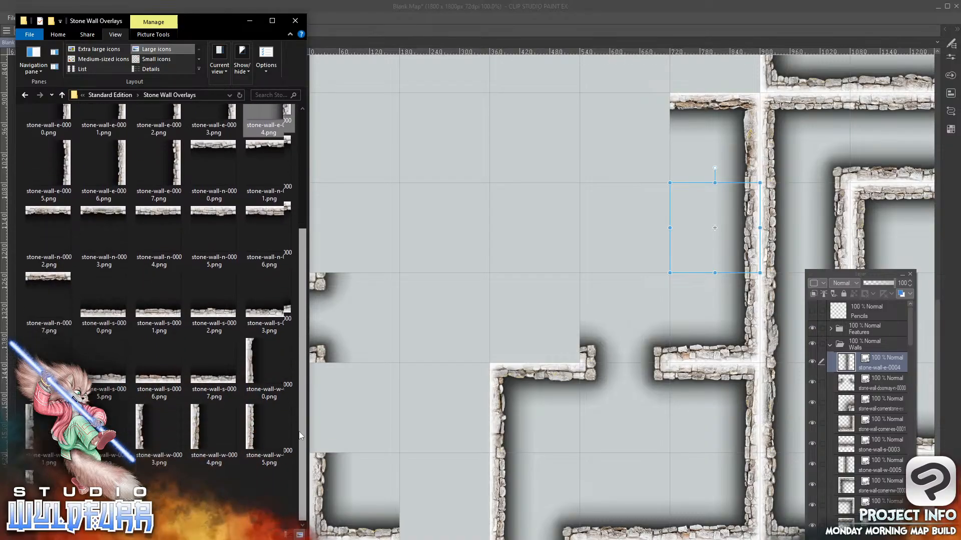
drag(142, 426, 634, 228)
drag(586, 187, 883, 354)
drag(725, 120, 498, 254)
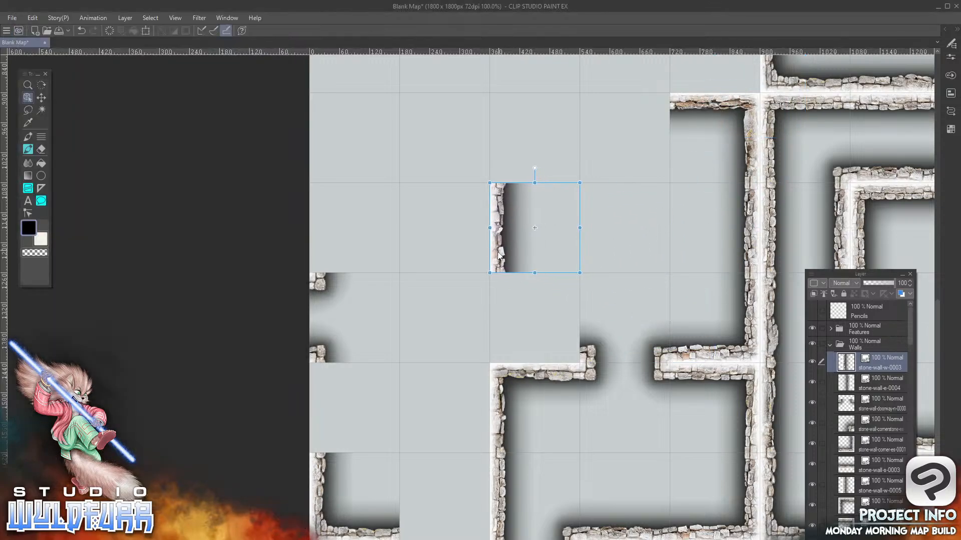
Add stone-wall-corner-sw-0000.png to the Walls folder, placed in the third column, eighth row
key(alt+Tab)
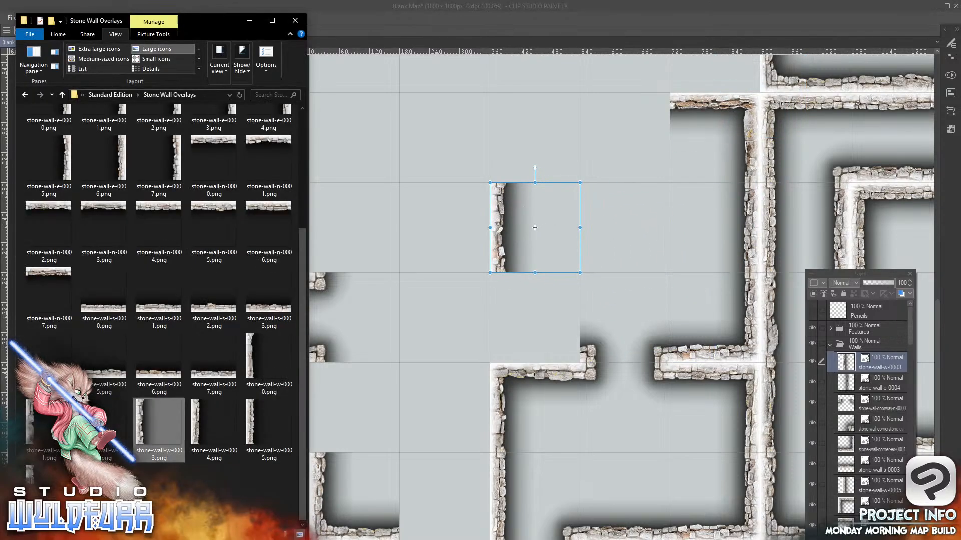
drag(301, 314, 299, 169)
drag(201, 218, 878, 357)
drag(725, 123, 502, 351)
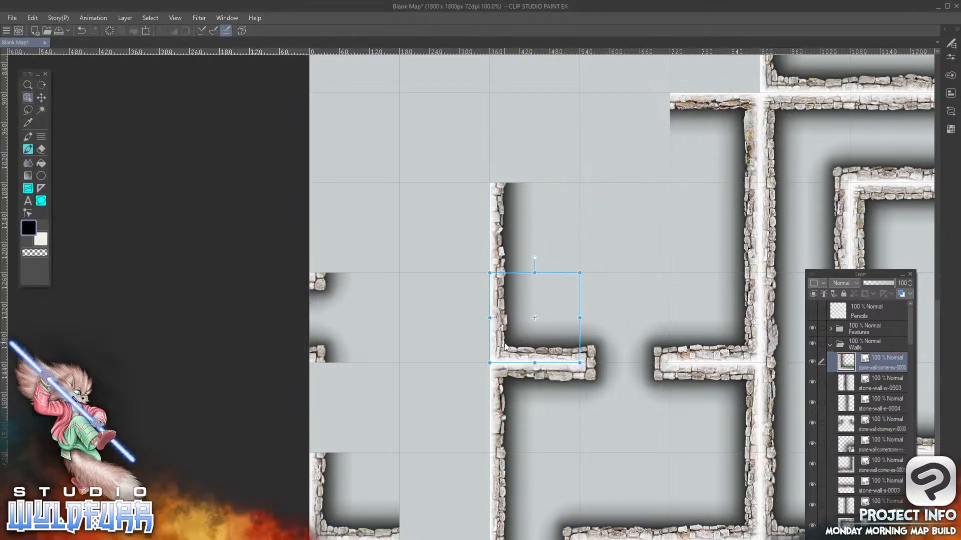
Add stone-wall-corner-nw-0000.png to the Walls folder, placed in the third column, sixth row
key(alt+Tab)
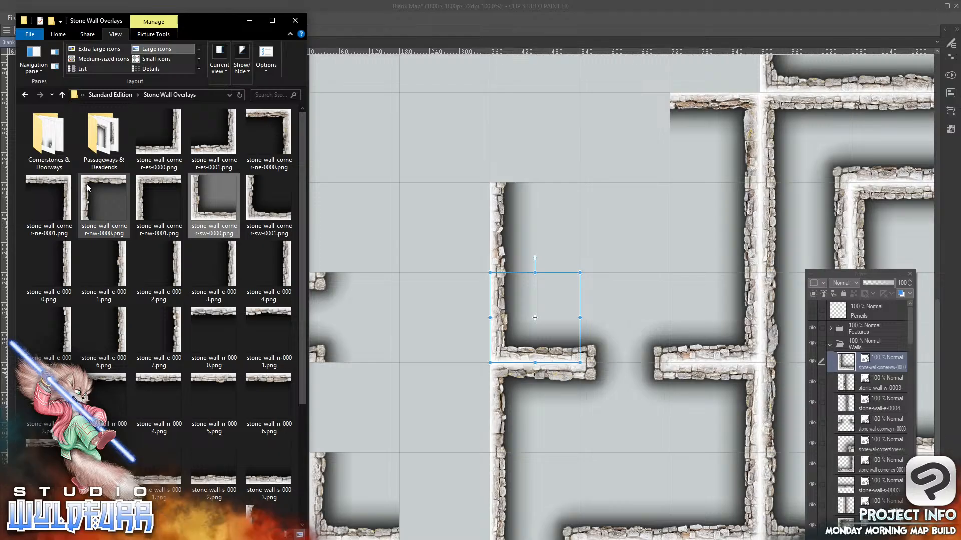
click(101, 200)
drag(779, 358, 859, 355)
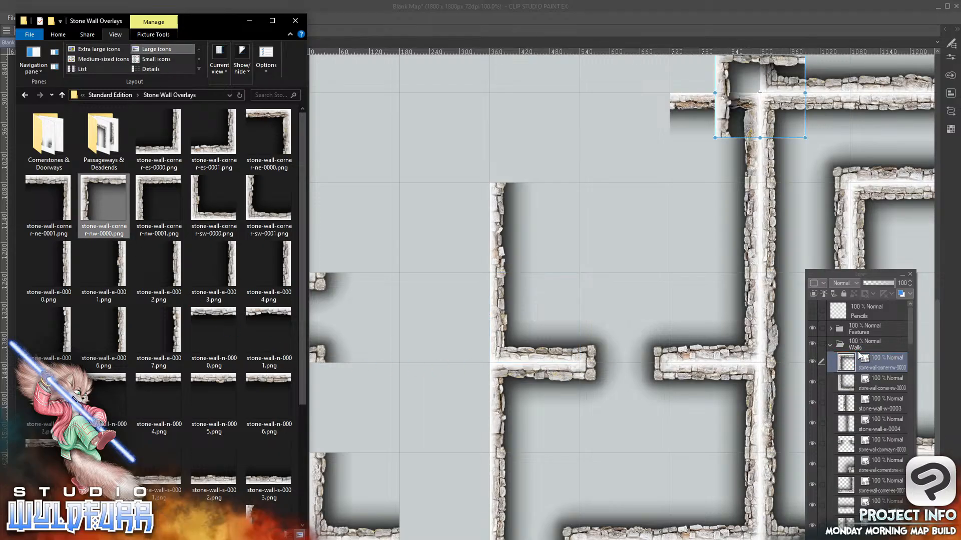
click(724, 73)
drag(724, 73, 498, 118)
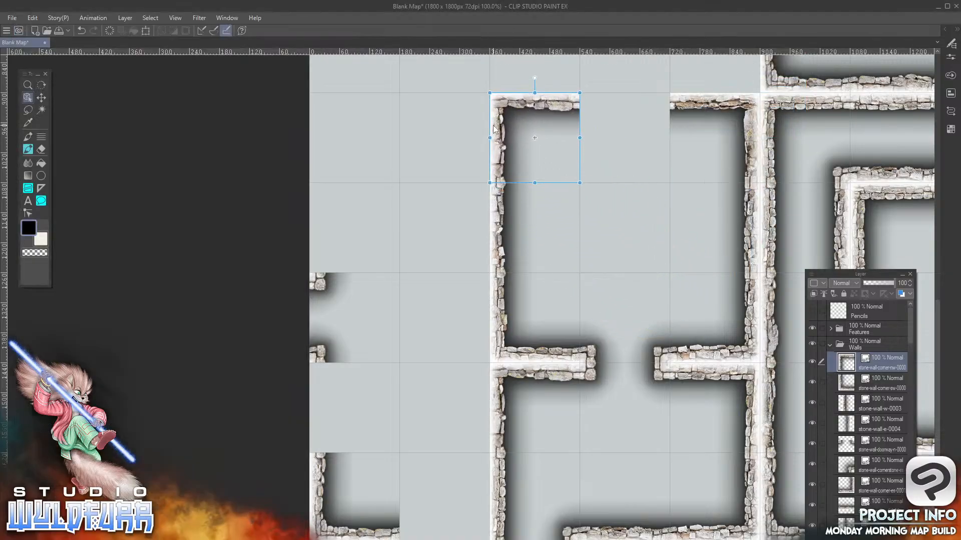
Add stone-wall-n-0002.png from Stone Wall Overlays to the Walls folder, placed in the fourth column, sixth row
key(alt+Tab)
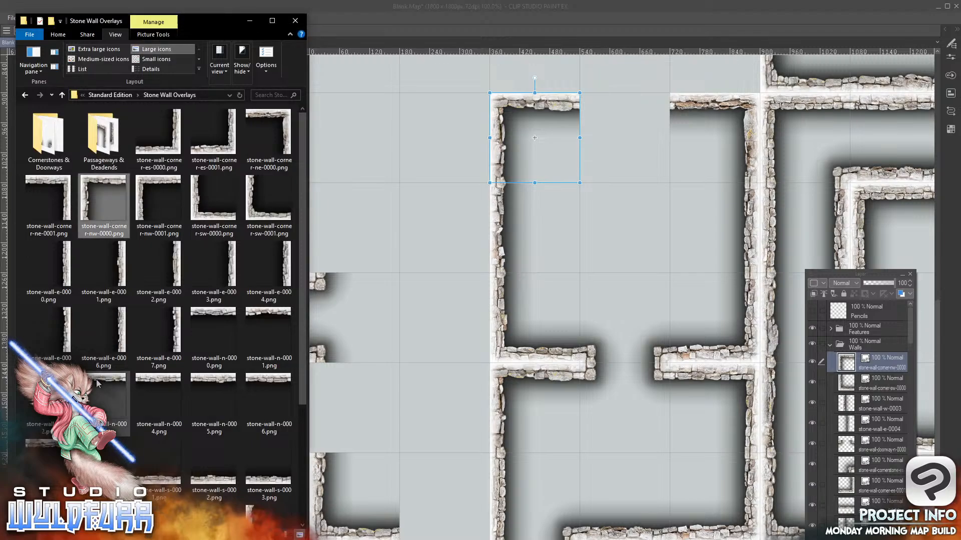
drag(104, 200, 872, 354)
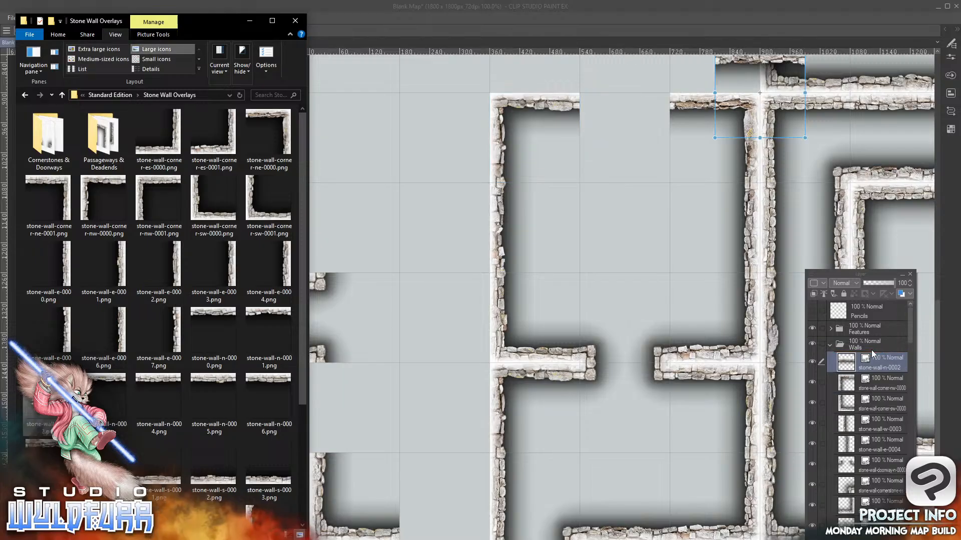
drag(772, 63, 637, 104)
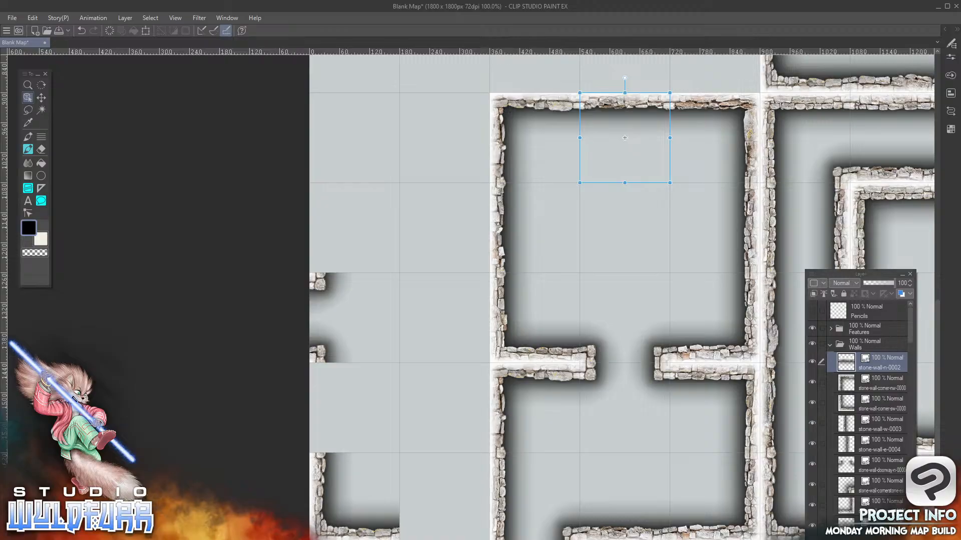
Add stone-wall-corner-es-0000.png to the Walls folder, placed in the second column, tenth row
key(alt+Tab)
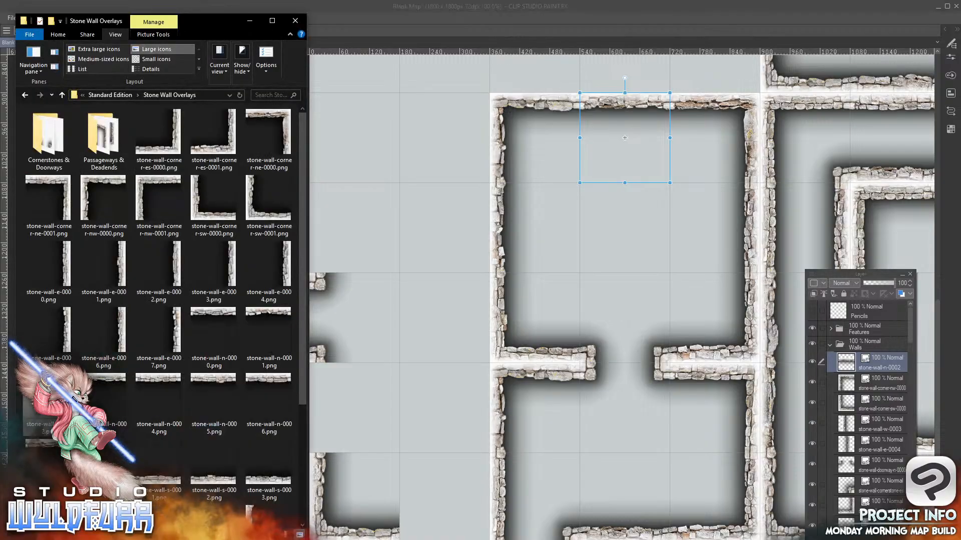
drag(173, 150, 887, 350)
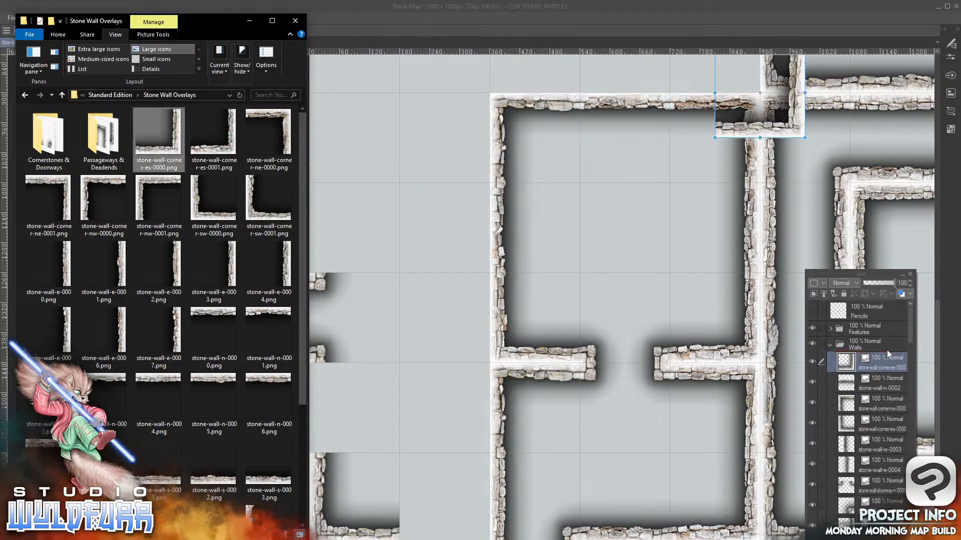
key(alt+Tab)
mouse_move(789, 137)
mouse_down()
mouse_move(485, 500)
mouse_move(478, 532)
mouse_up()
Add stone-wall-w-0002.png to the Walls folder, placed in the first column, ninth row
key(alt+Tab)
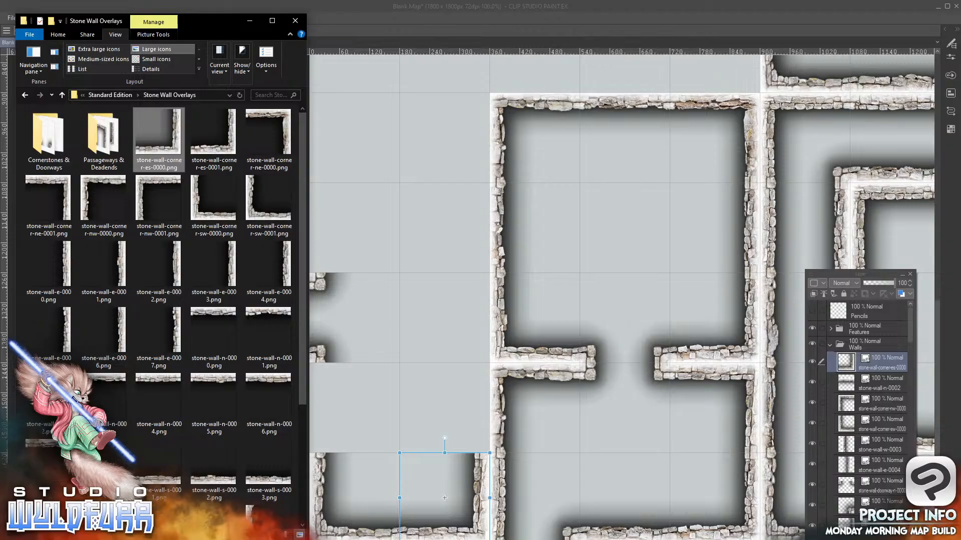
drag(302, 267, 288, 479)
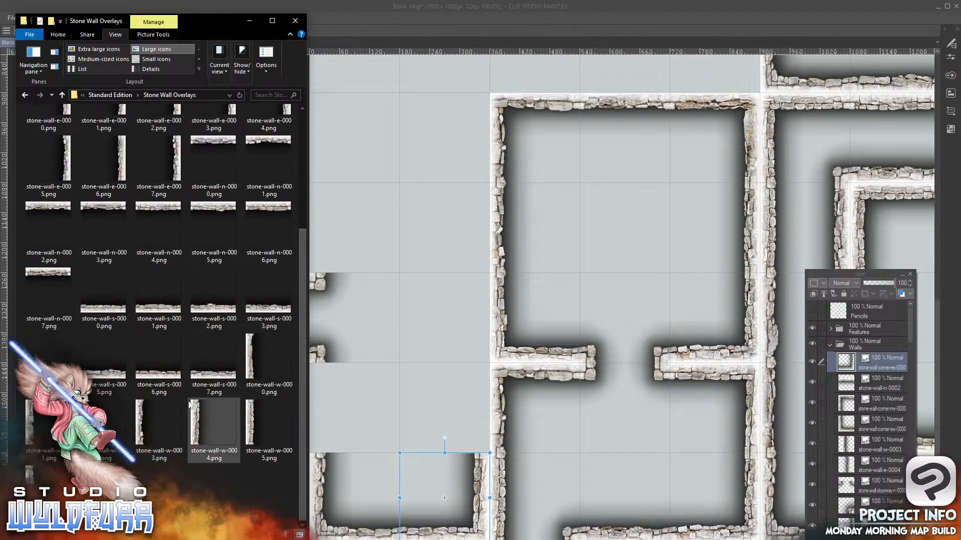
drag(108, 426, 884, 351)
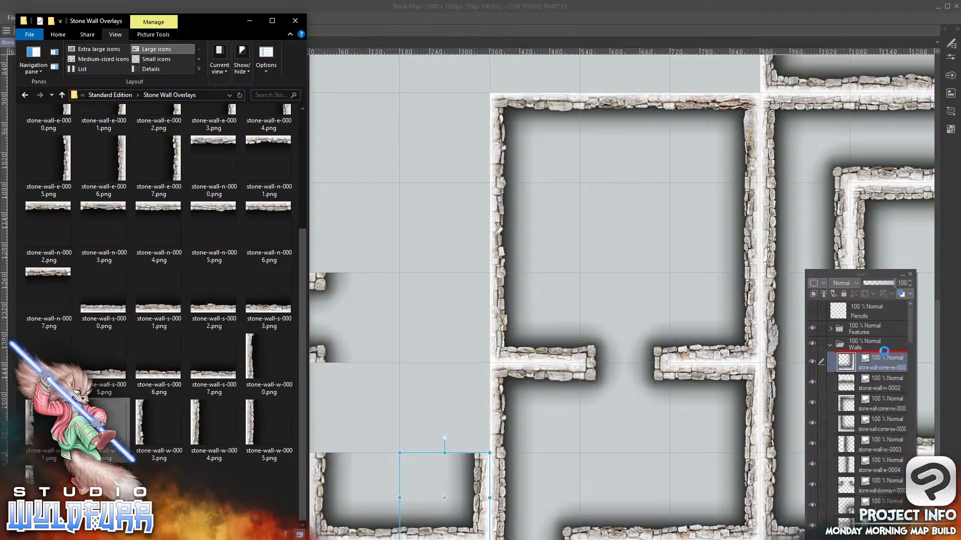
mouse_move(723, 84)
mouse_down()
mouse_move(668, 285)
mouse_move(650, 300)
mouse_move(360, 407)
mouse_move(319, 413)
mouse_up()
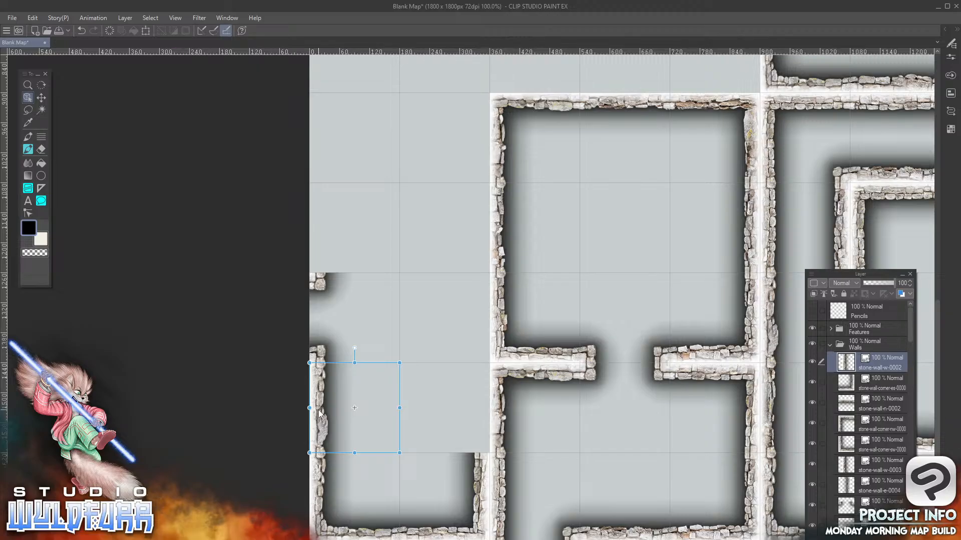
Add stone-wall-e-0000.png to the Walls folder, placed in the second column, ninth row
key(alt+Tab)
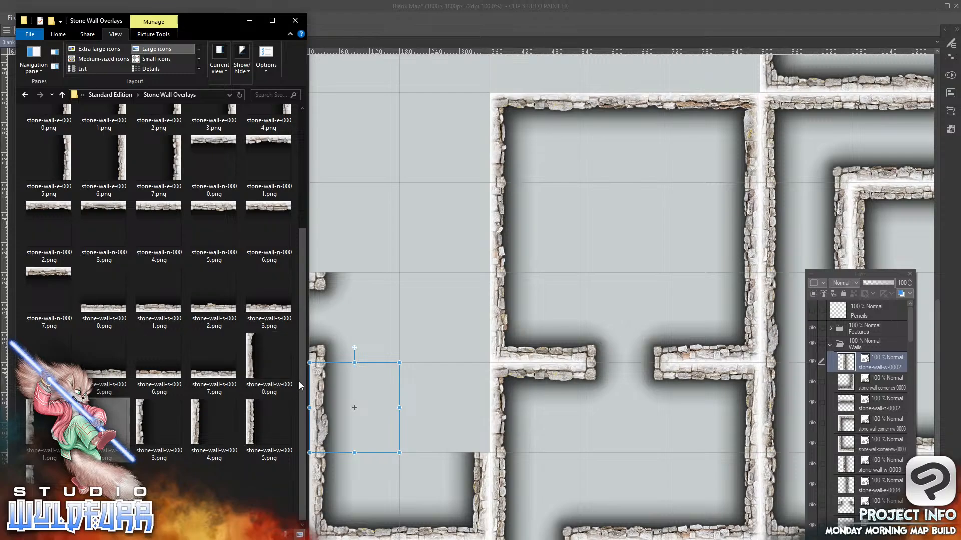
scroll(300, 385, up, 3)
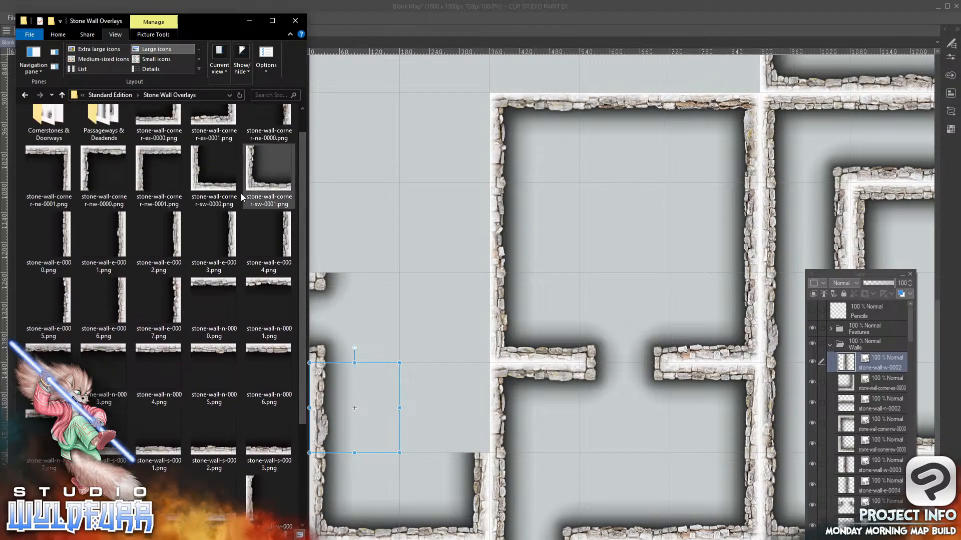
drag(68, 239, 500, 226)
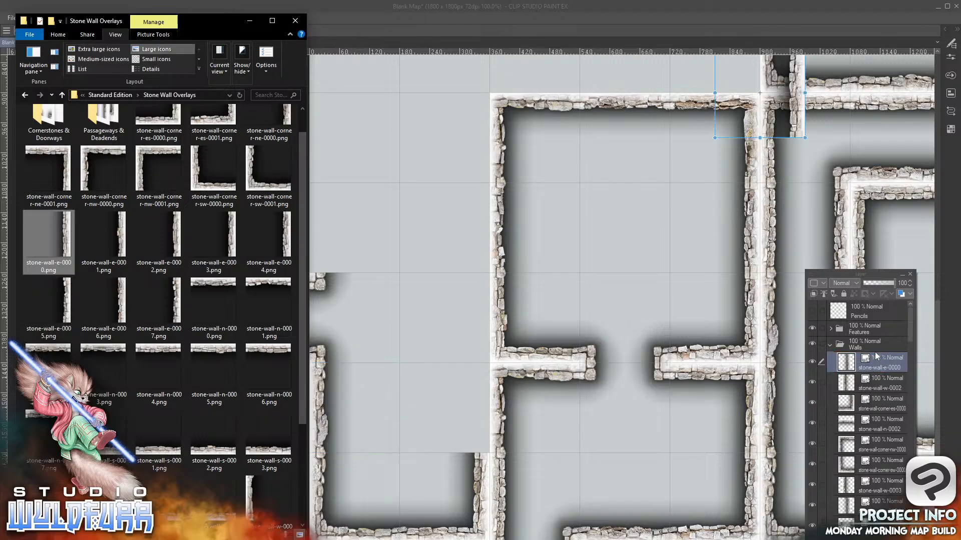
click(800, 110)
drag(800, 110, 482, 434)
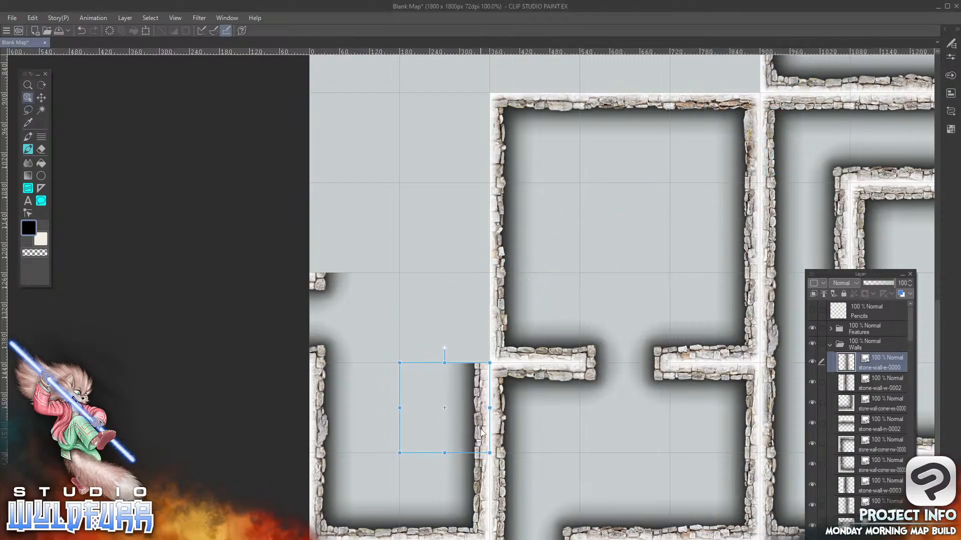
Add stone-wall-e-0002.png to the Walls folder, placed in the second column, eighth row
key(alt+Tab)
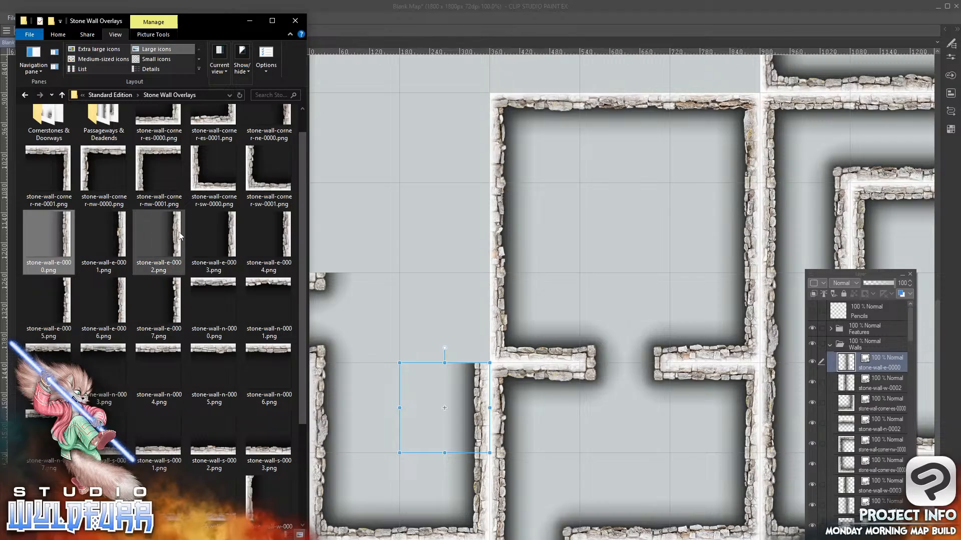
click(159, 240)
mouse_move(859, 358)
mouse_down()
mouse_move(874, 352)
mouse_move(866, 352)
mouse_up()
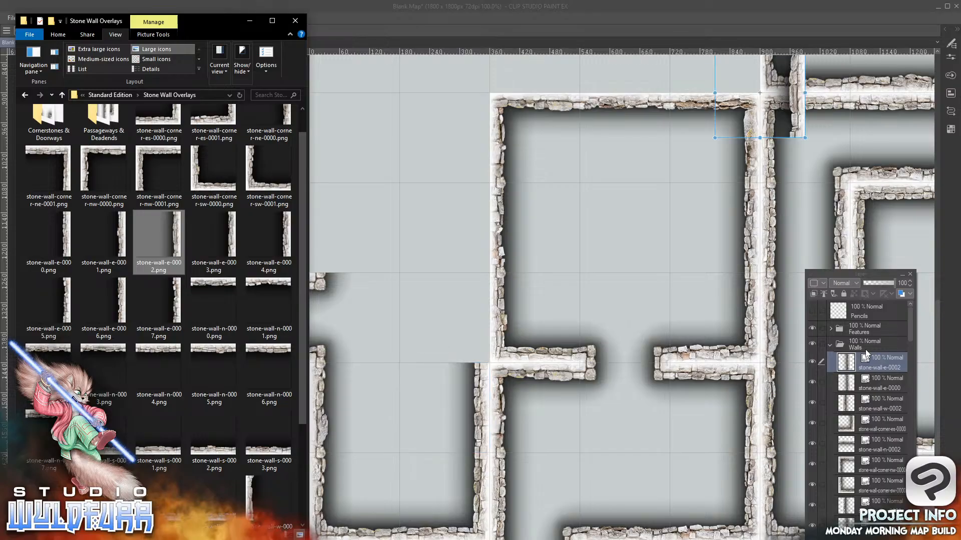
drag(797, 76, 480, 311)
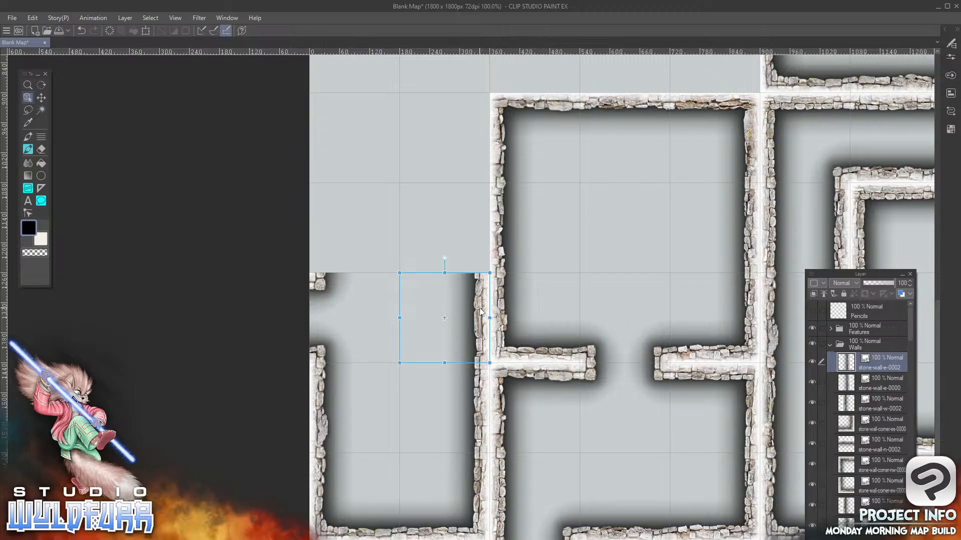
Replace the doorway tile in the first column, eighth row with stone-wall-n-0004.png from Stone Wall Overlays
mouse_move(250, 539)
click(267, 523)
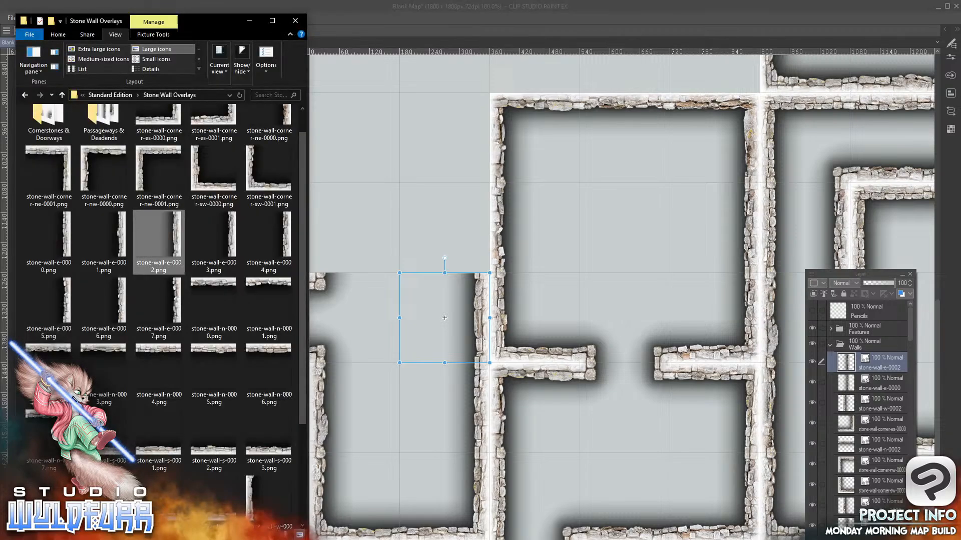
click(316, 286)
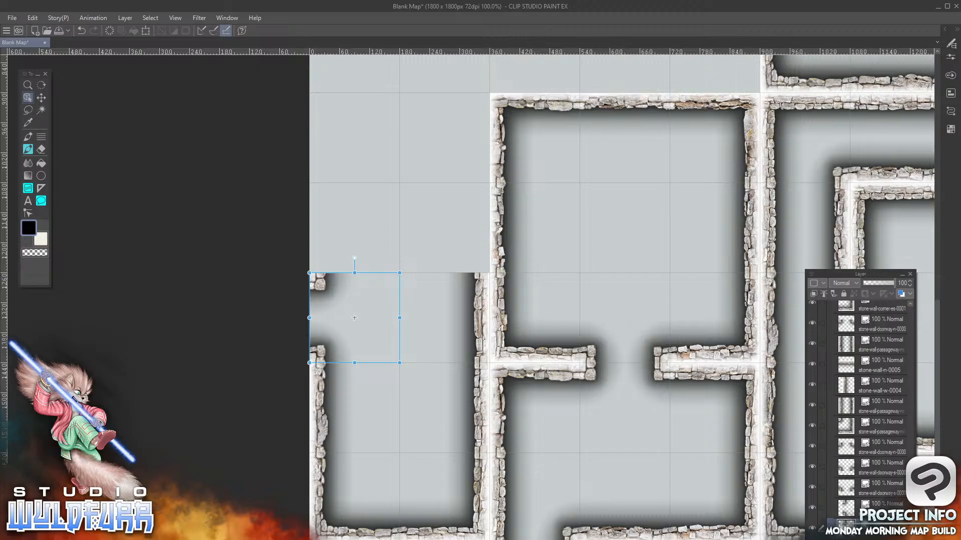
key(Delete)
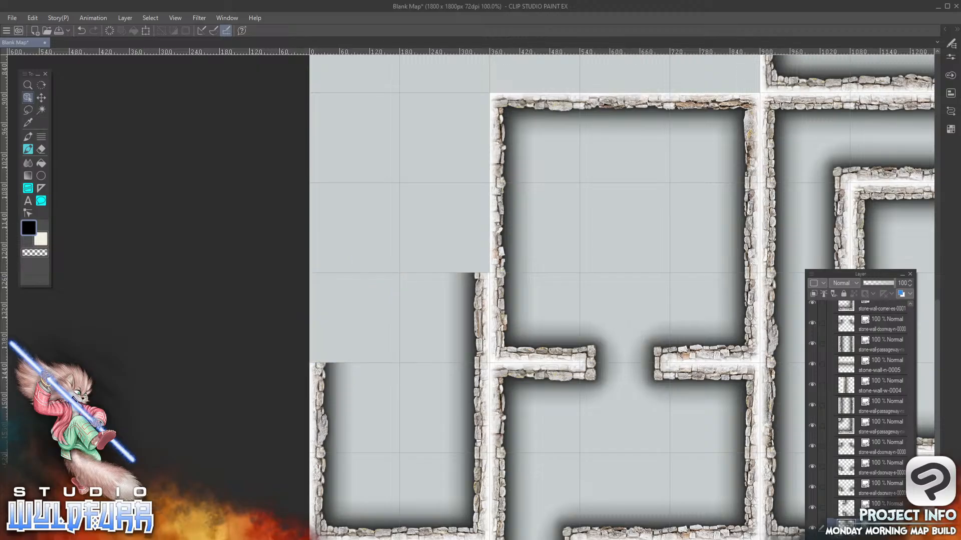
key(alt+Tab)
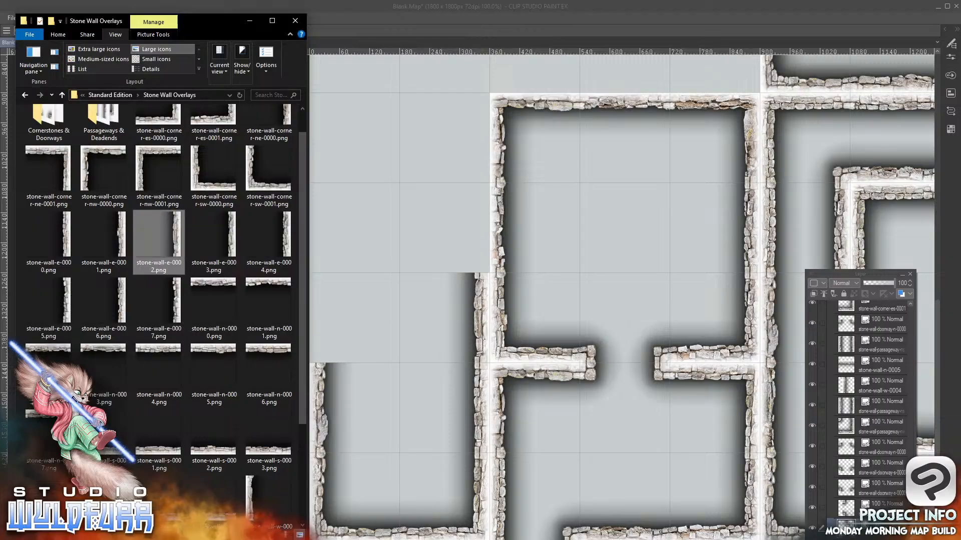
drag(162, 347, 870, 333)
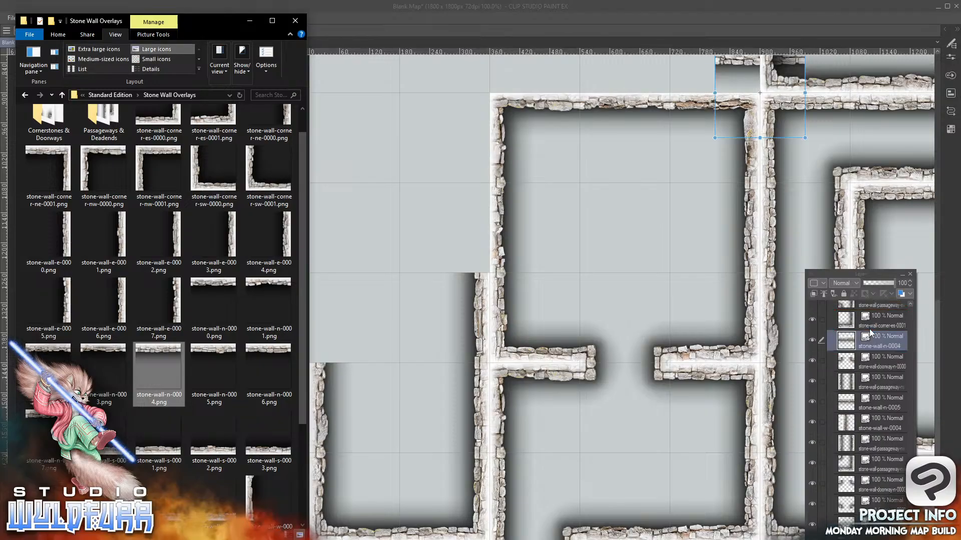
drag(734, 60, 329, 289)
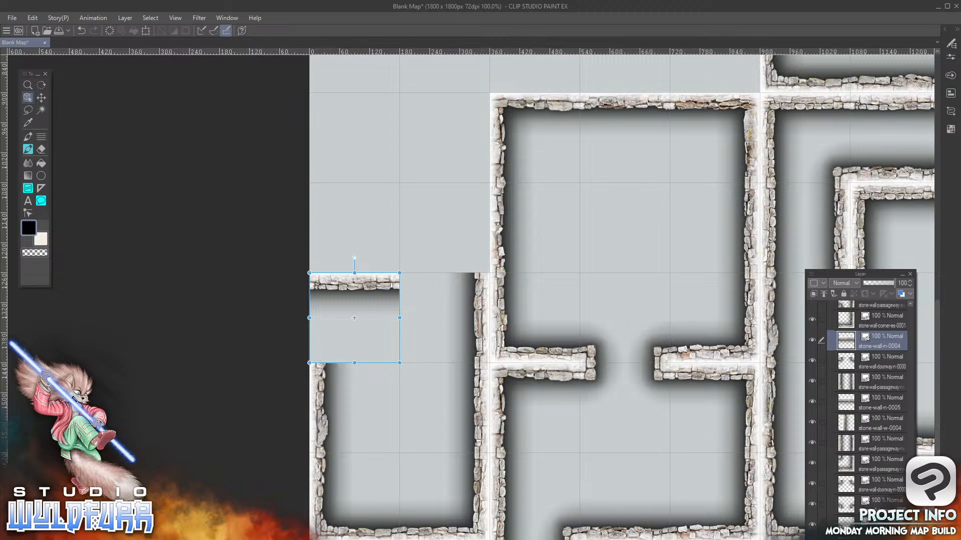
Add stone-wall-cornerstone-sw-0001.png from Cornerstones & Doorways to the Walls folder, placed in the second column, seventh row
key(alt+Tab)
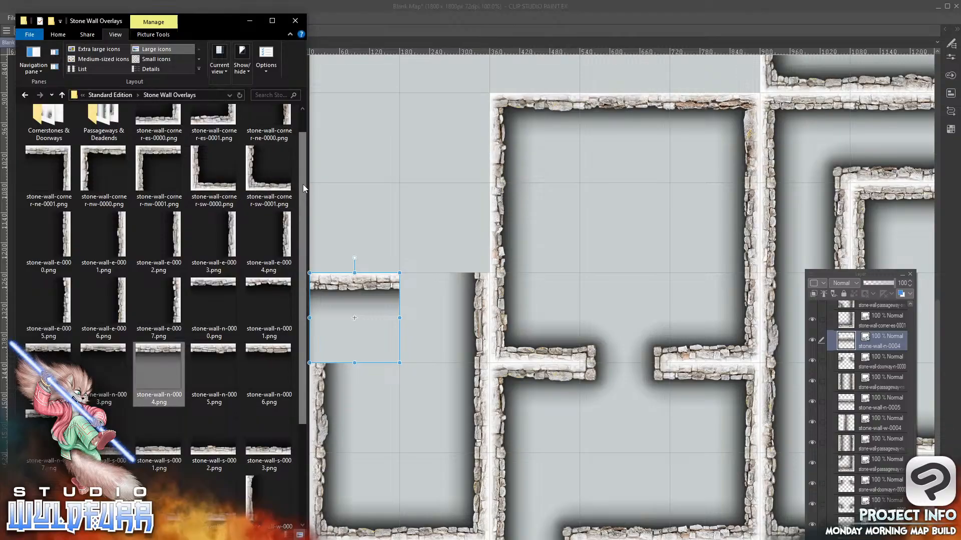
drag(302, 184, 301, 129)
double_click(45, 143)
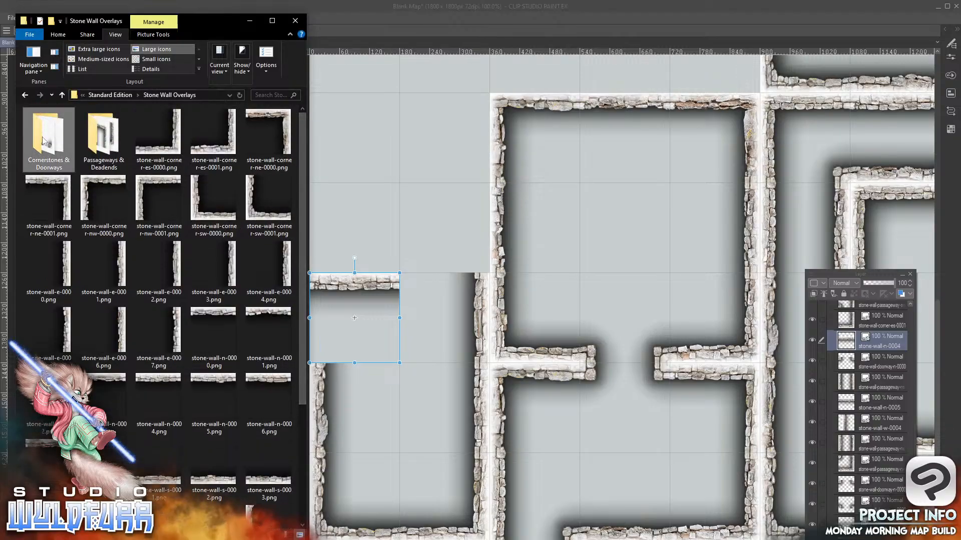
double_click(42, 140)
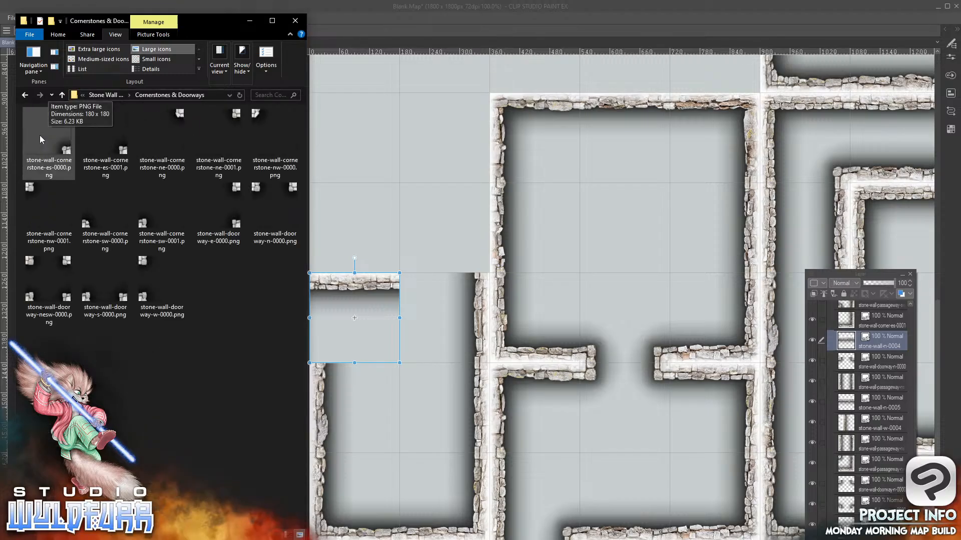
drag(152, 224, 858, 320)
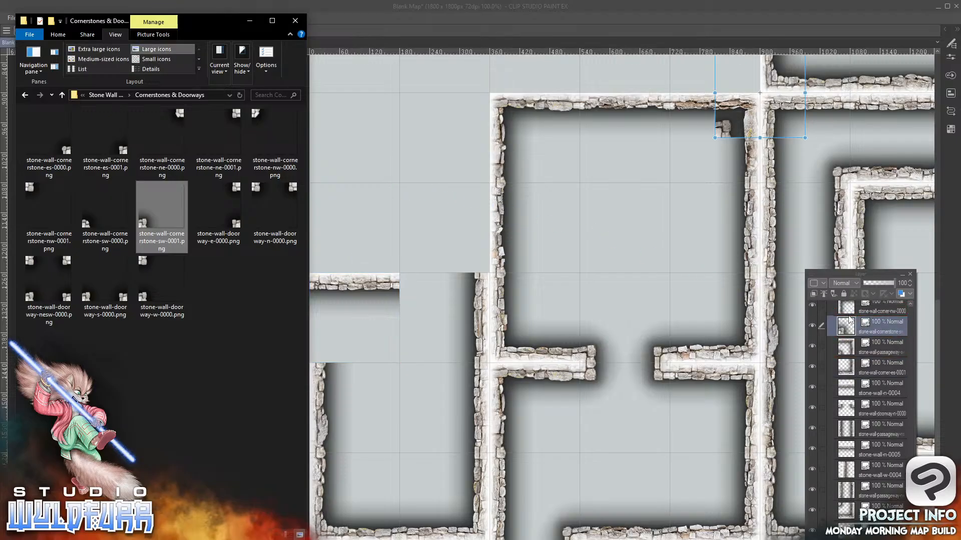
drag(728, 132, 648, 211)
drag(721, 134, 404, 266)
Realign the north-east corner tile and the adjoining stone-wall-n-0002 tile to the grid in the sixth row, fifth and fourth columns
drag(665, 206, 746, 108)
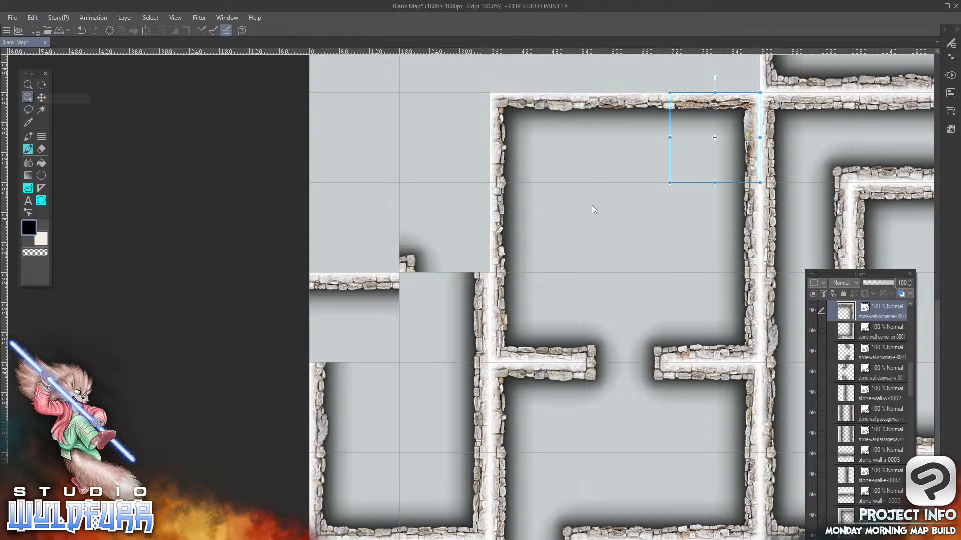
click(615, 102)
mouse_move(641, 110)
mouse_down()
mouse_move(595, 276)
mouse_move(645, 103)
mouse_up()
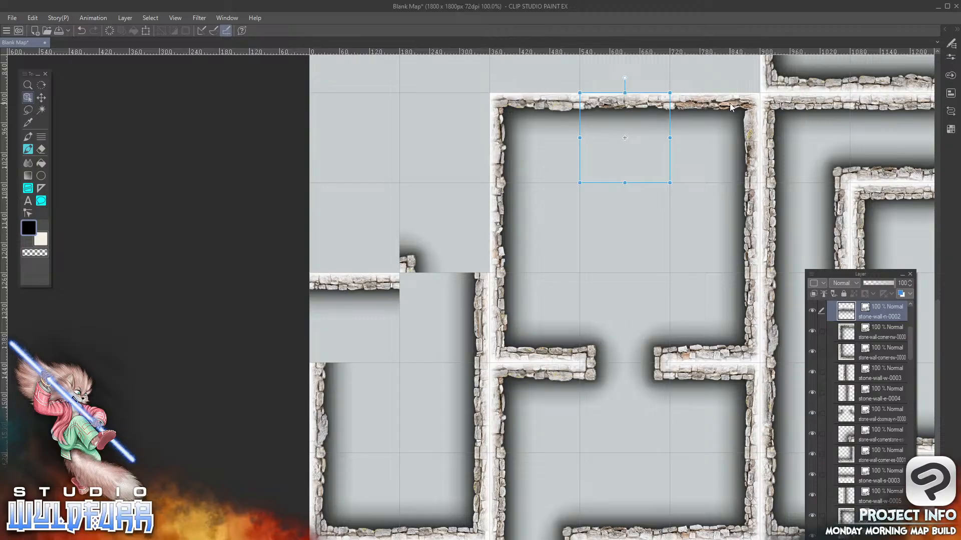
Add stone-wall-cornerstone-nw-0001.png to the Walls folder, placed in the second column, eighth row
key(alt+Tab)
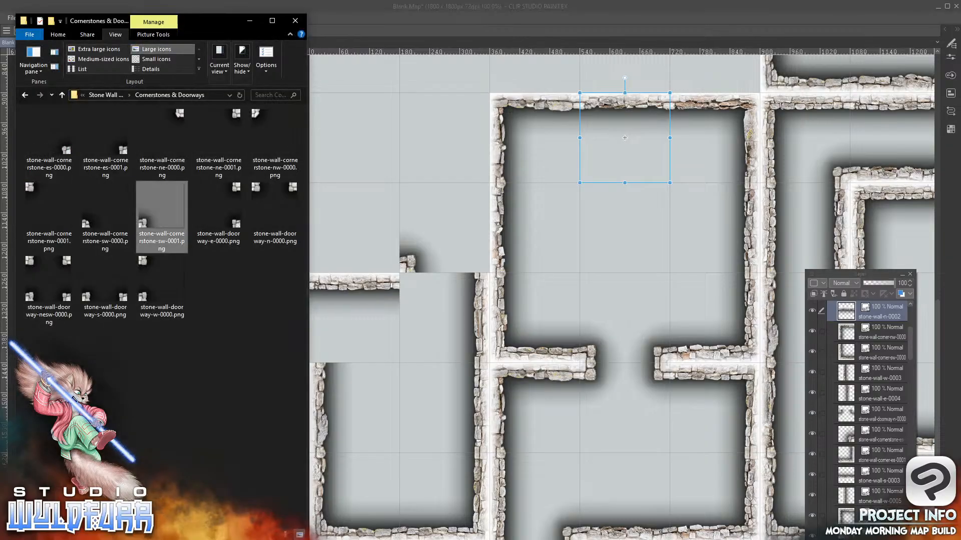
click(31, 190)
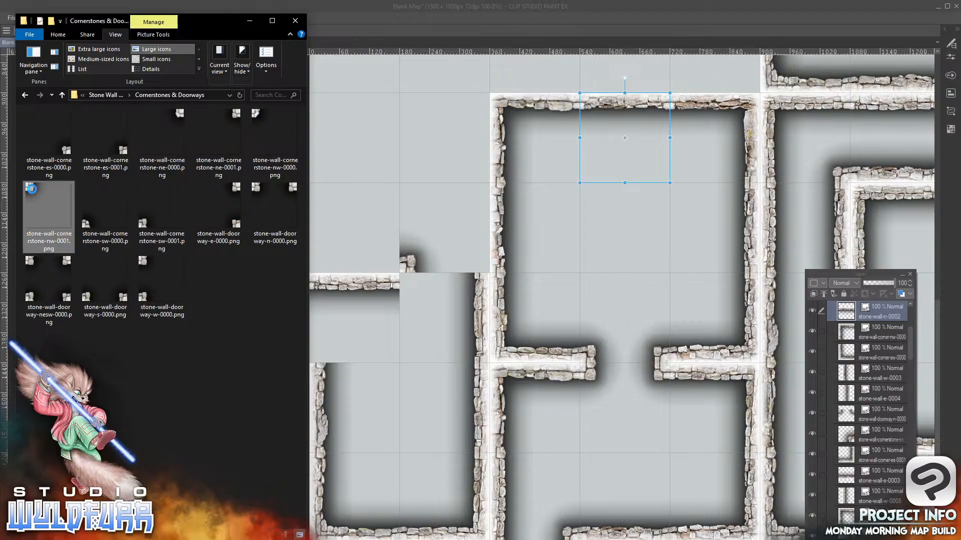
drag(32, 189, 858, 325)
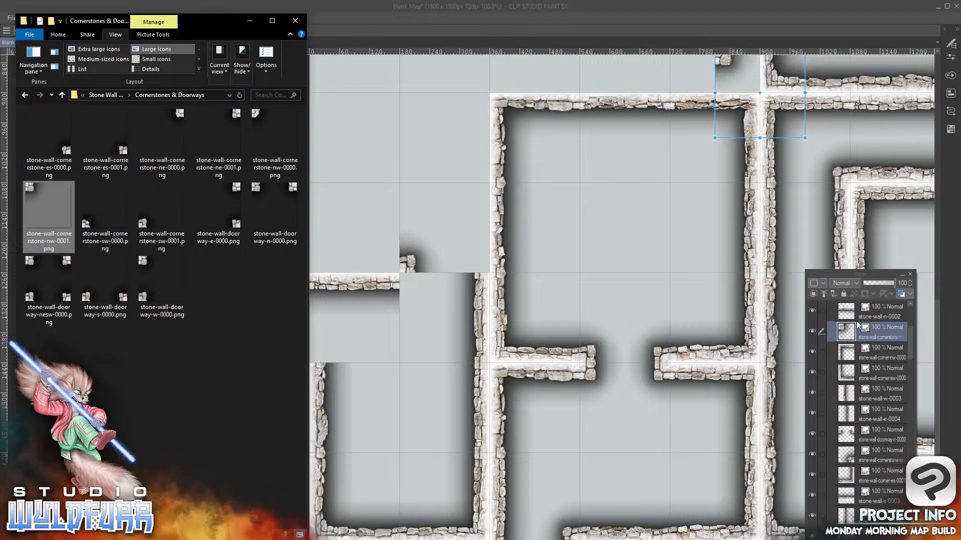
click(719, 83)
drag(726, 110, 410, 290)
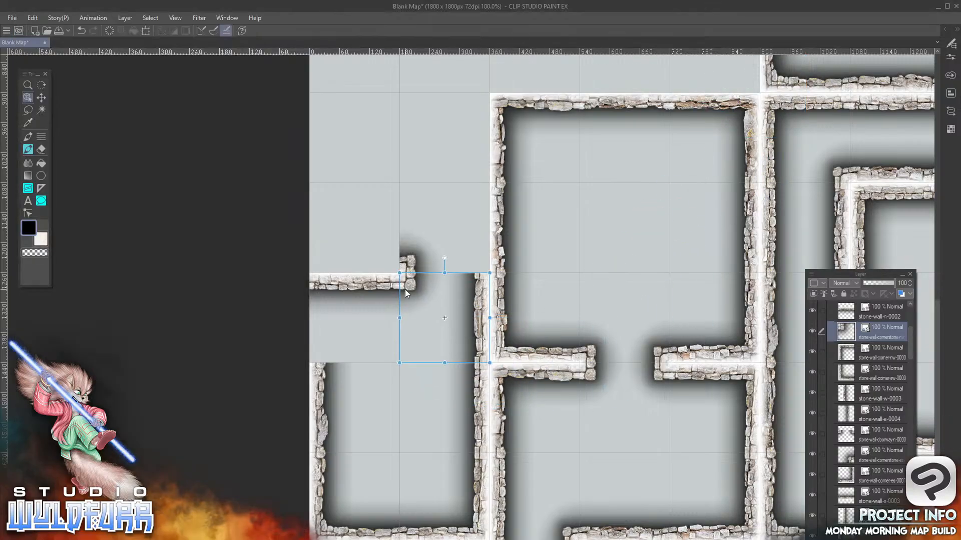
Add stone-wall-corner-sw-0001.png from Stone Wall Overlays at the top of the Walls folder, placed in the first column, seventh row
key(alt+Tab)
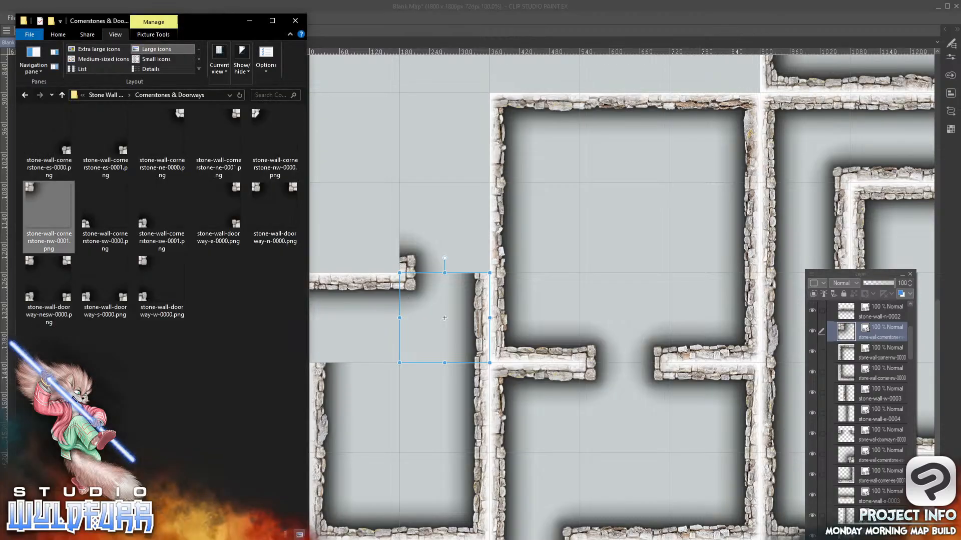
drag(909, 338, 911, 318)
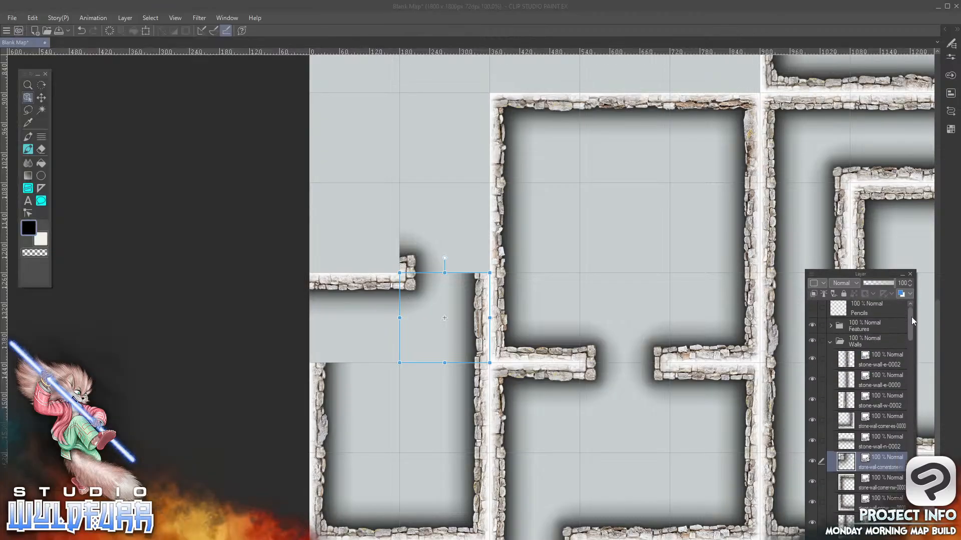
click(886, 368)
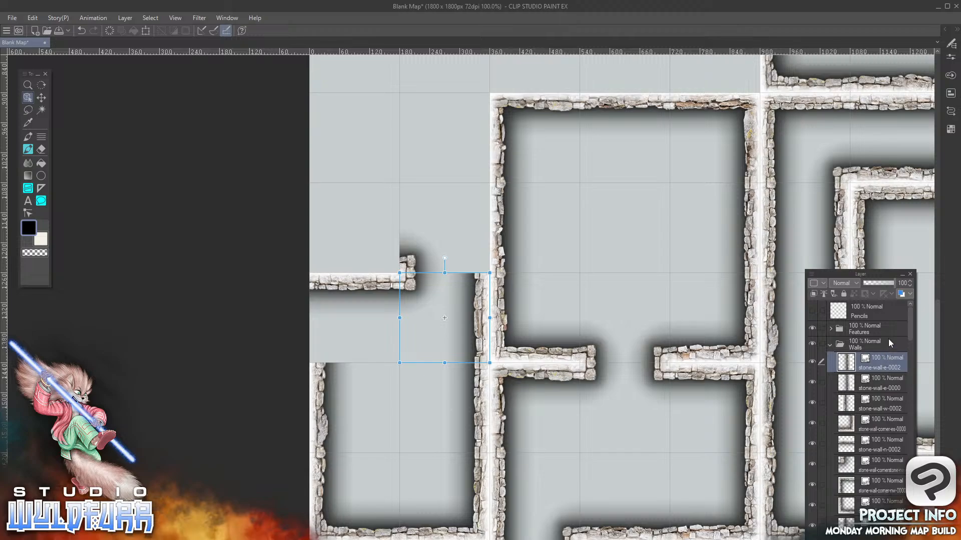
mouse_move(910, 329)
mouse_down()
mouse_move(910, 493)
mouse_move(913, 325)
mouse_up()
mouse_move(911, 332)
mouse_down()
mouse_move(912, 432)
mouse_move(907, 313)
mouse_up()
click(870, 445)
click(848, 364)
key(alt+Tab)
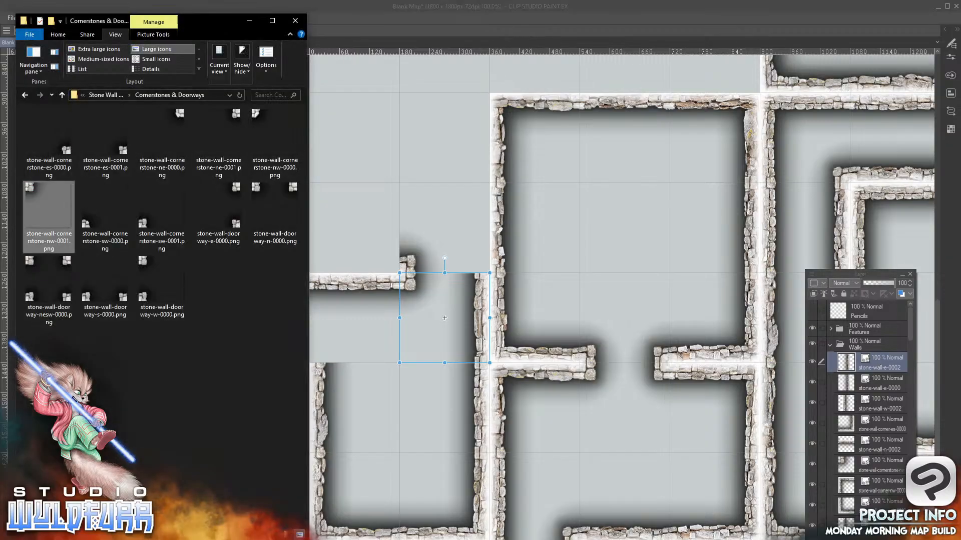
click(105, 97)
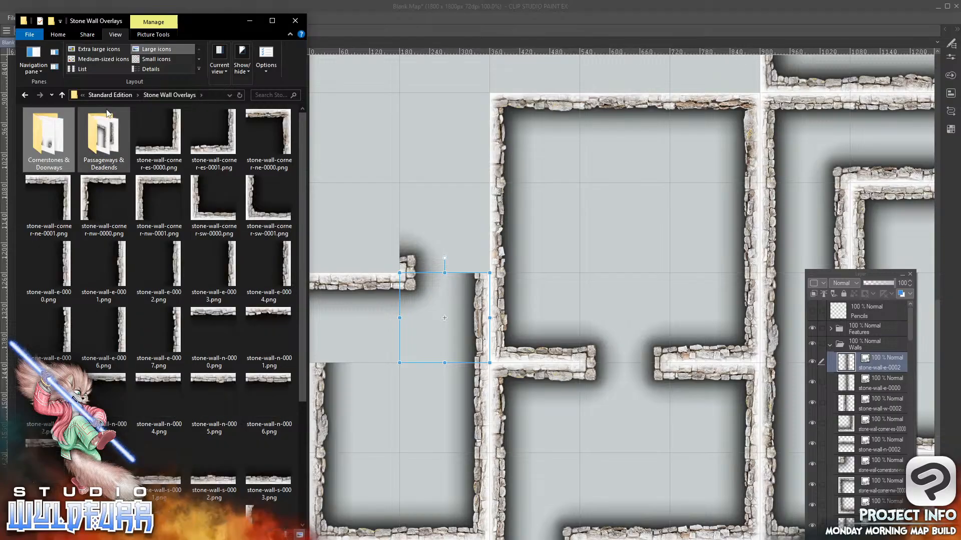
drag(261, 217, 872, 353)
drag(724, 131, 371, 267)
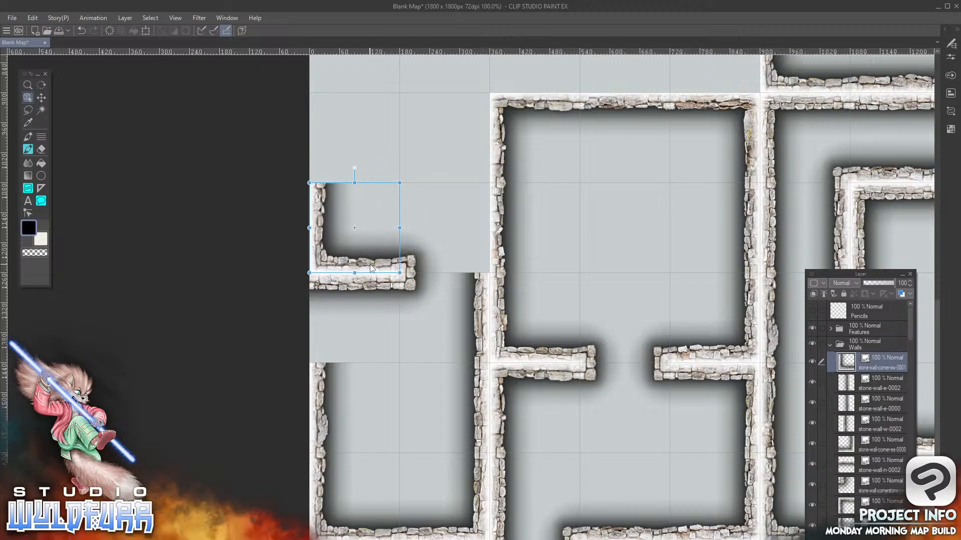
Add stone-wall-corner-ne-0001.png to the Walls folder, placed in the second column, sixth row
key(alt+Tab)
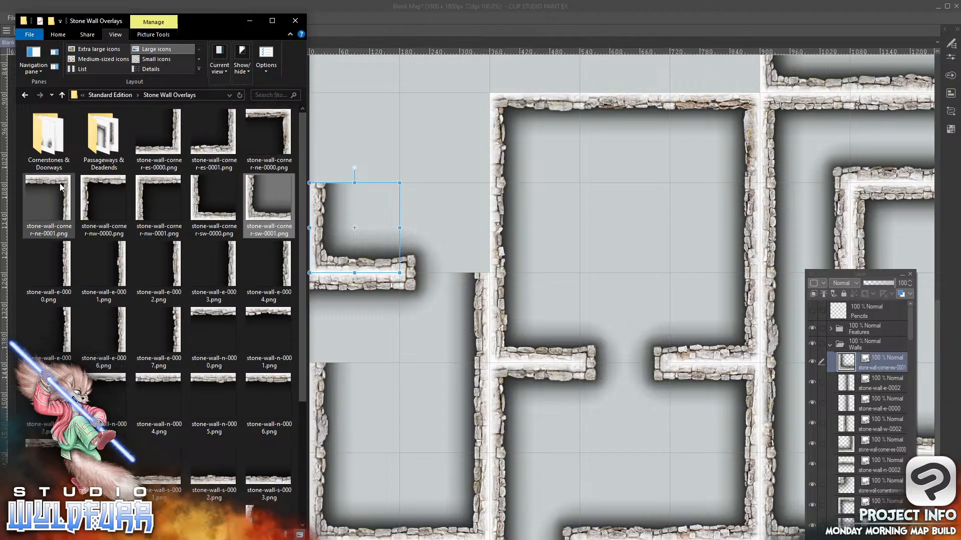
drag(62, 185, 884, 352)
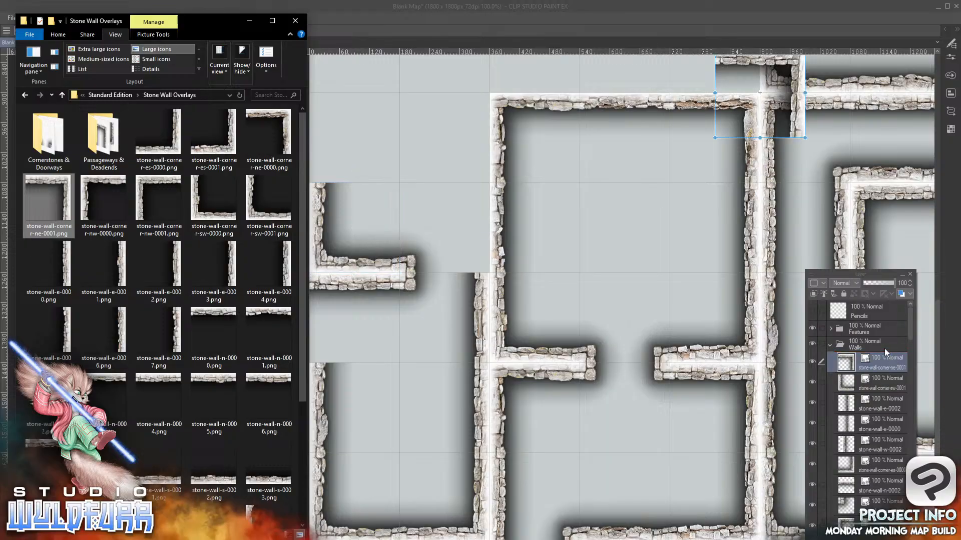
drag(797, 66, 480, 110)
Add stone-wall-corner-nw-0000.png to the Walls folder, placed in the first column, sixth row
key(alt+Tab)
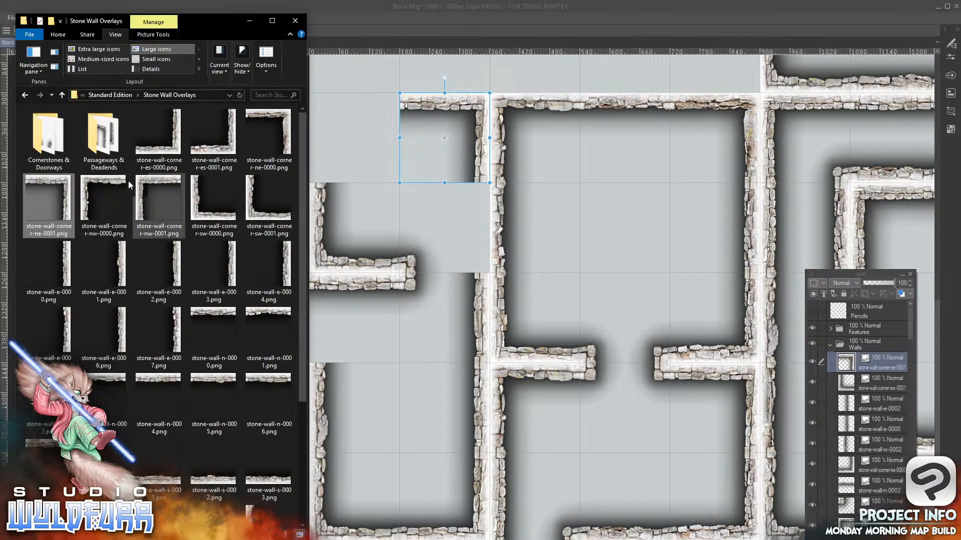
click(97, 193)
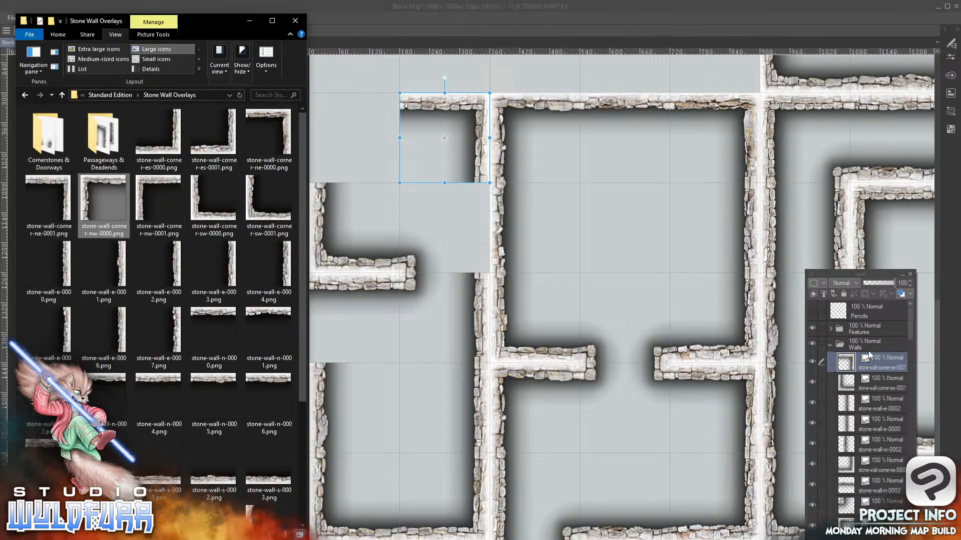
drag(870, 353, 866, 353)
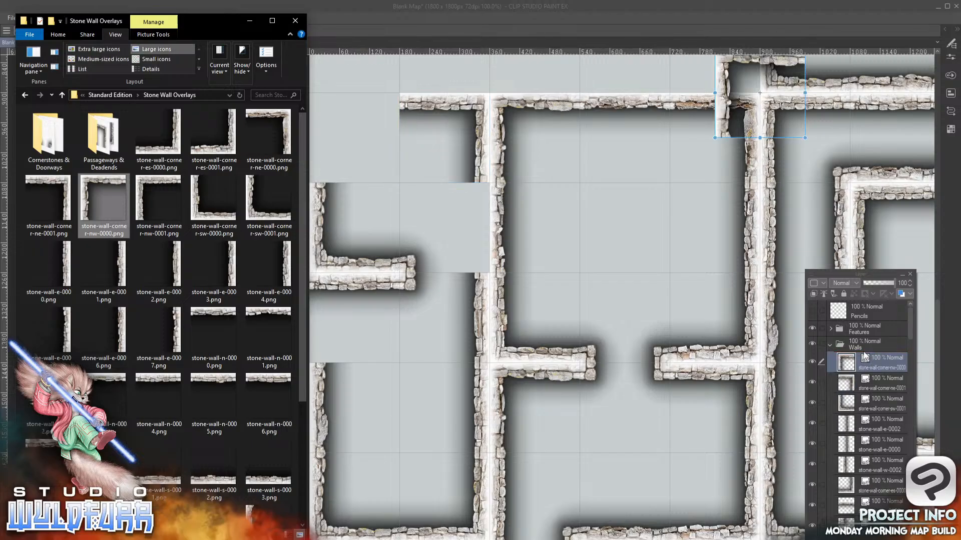
drag(724, 63, 321, 107)
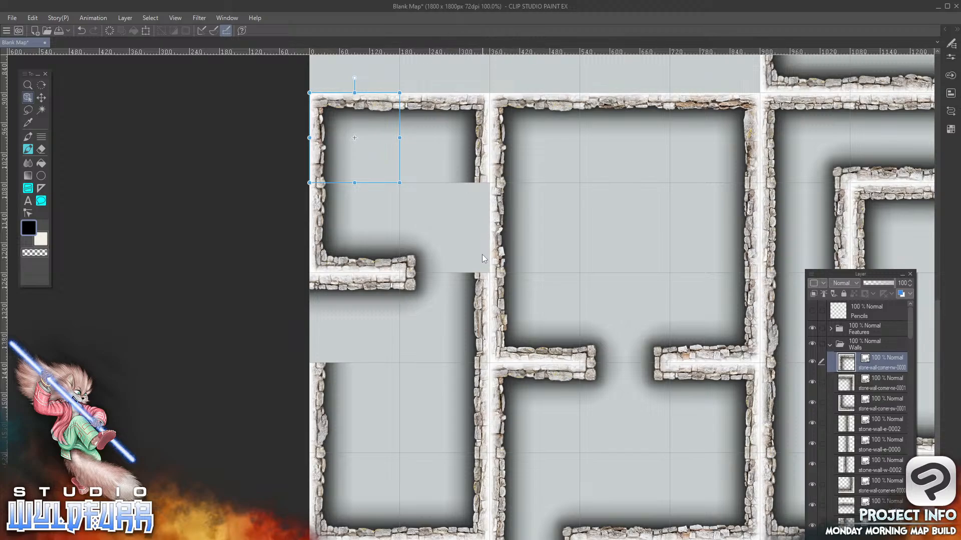
Add stone-wall-e-0002.png to the Walls folder, placed in the second column, seventh row
key(alt+Tab)
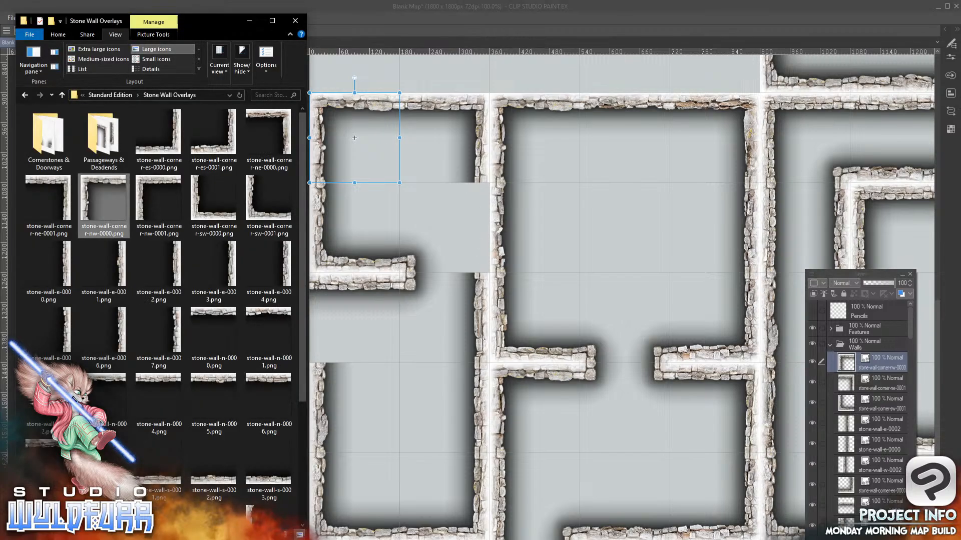
scroll(300, 280, down, 1)
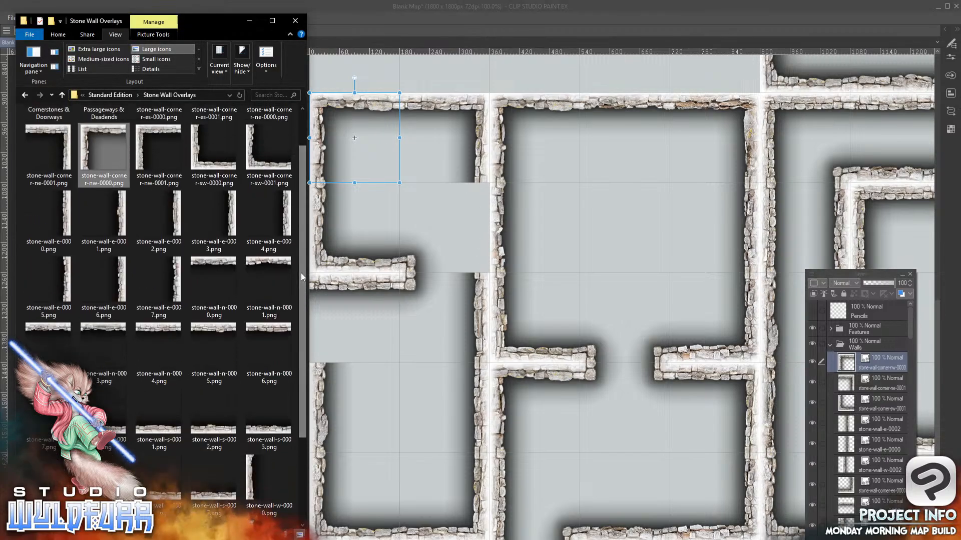
drag(177, 215, 876, 347)
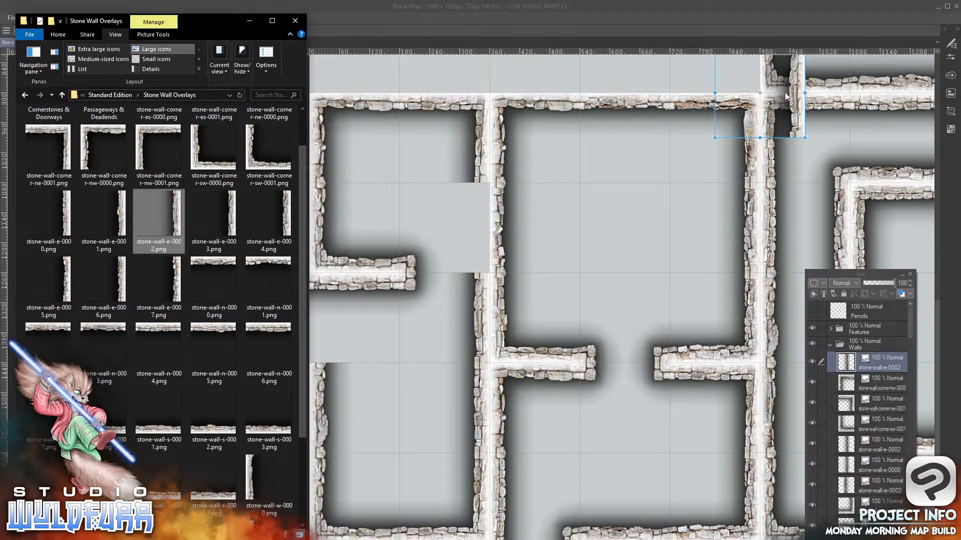
drag(799, 89, 486, 229)
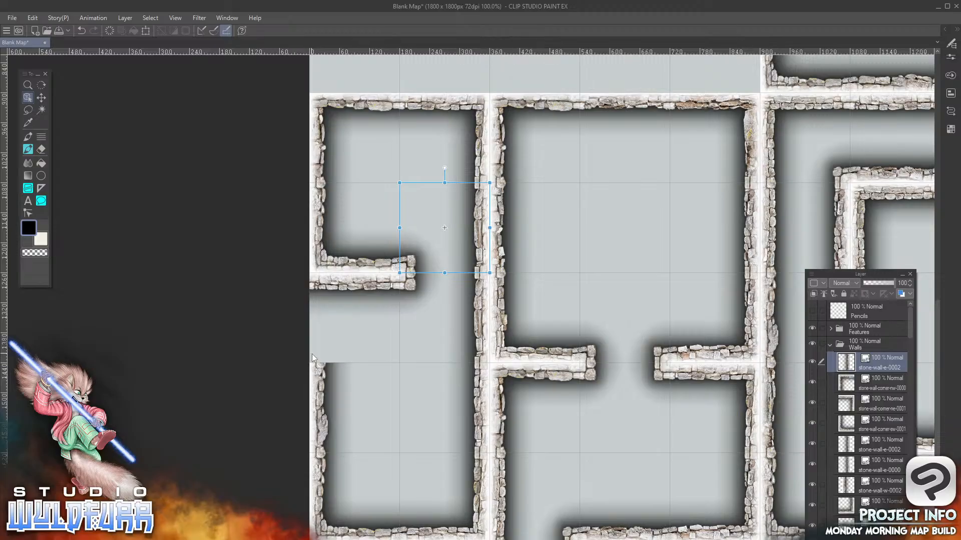
Add stone-wall-cornerstone-sw-0001.png from Cornerstones & Doorways to the Walls folder, placed in the first column, eighth row
key(alt+Tab)
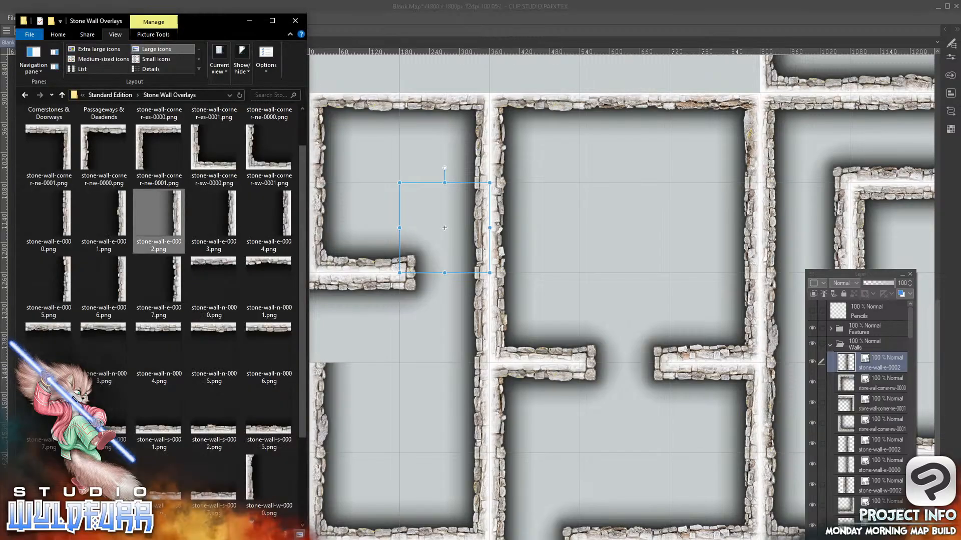
drag(301, 168, 304, 120)
click(49, 142)
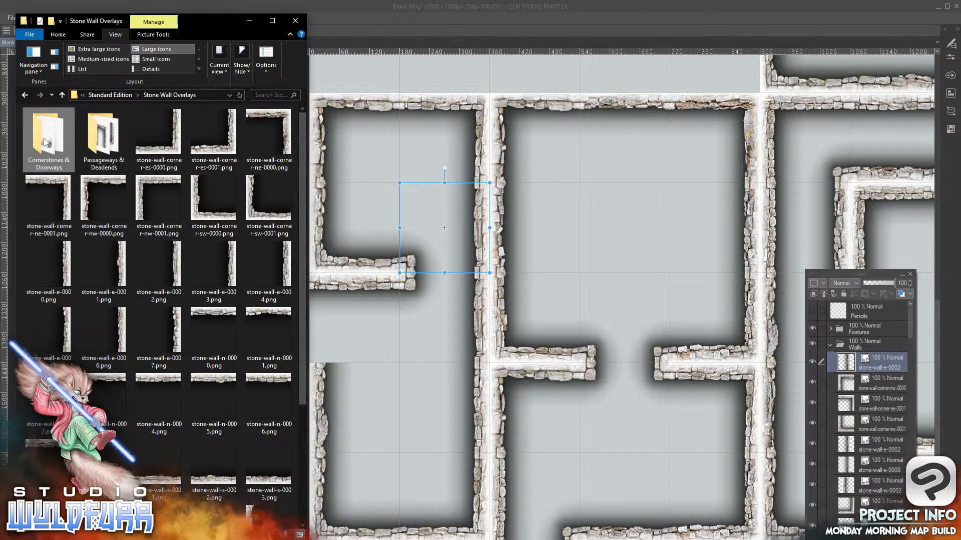
double_click(45, 143)
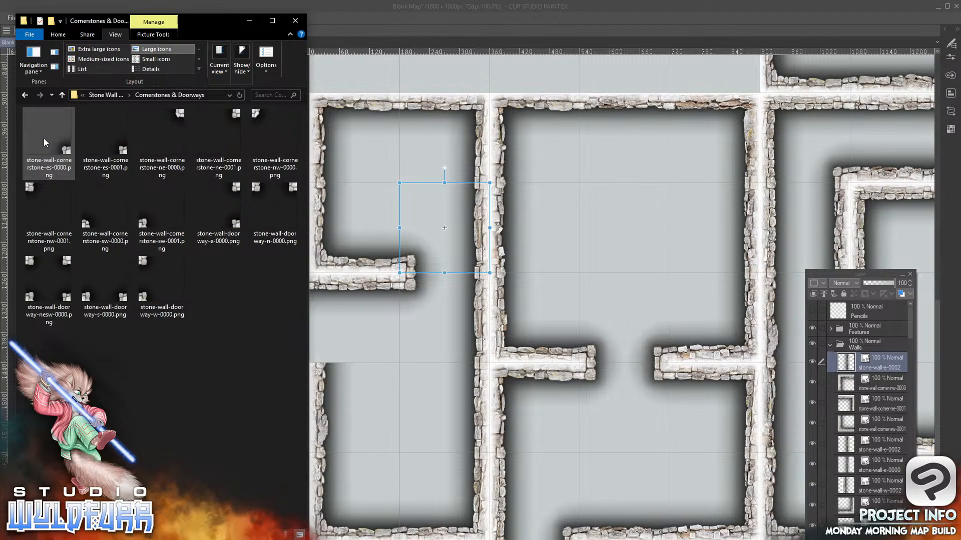
drag(176, 223, 882, 355)
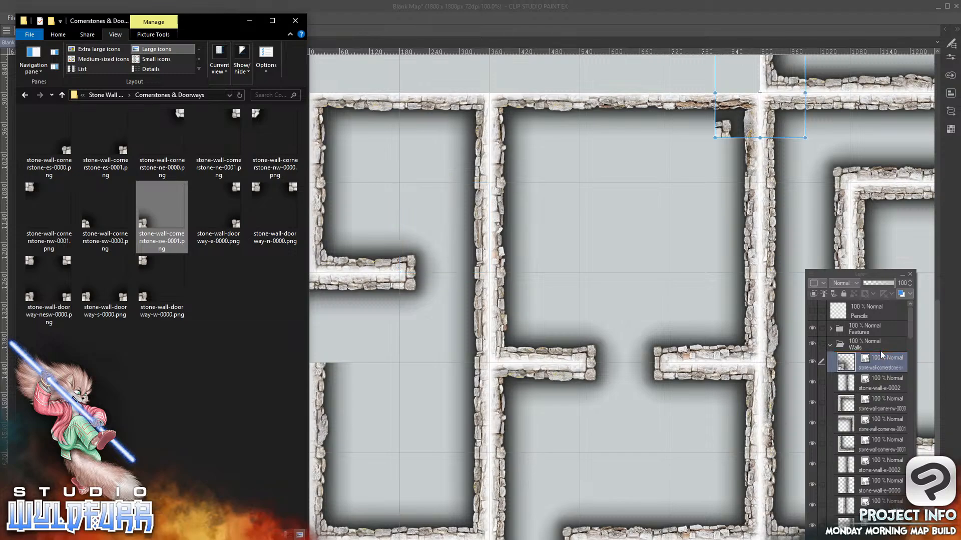
click(717, 139)
drag(716, 139, 315, 355)
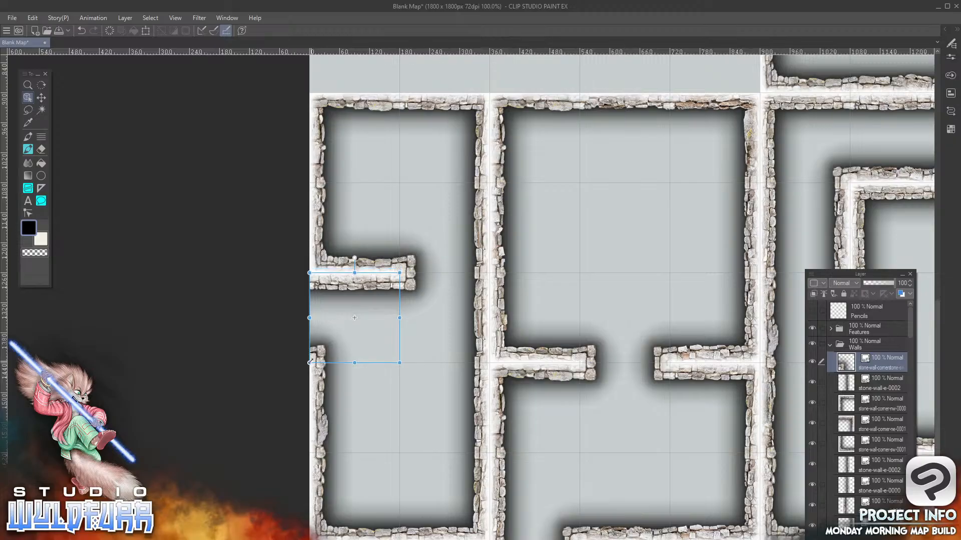
Add stone-wall-s-0002.png from Stone Wall Overlays to the Walls folder, placed over the doorway tile in the third column, first row
drag(657, 342, 458, 319)
drag(676, 361, 300, 386)
drag(518, 100, 598, 485)
drag(532, 309, 649, 338)
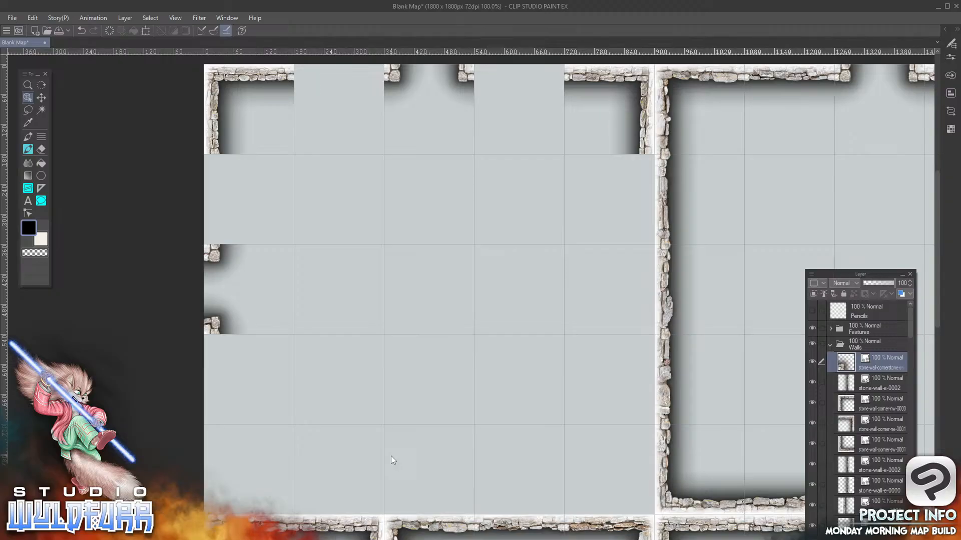
drag(705, 427, 431, 95)
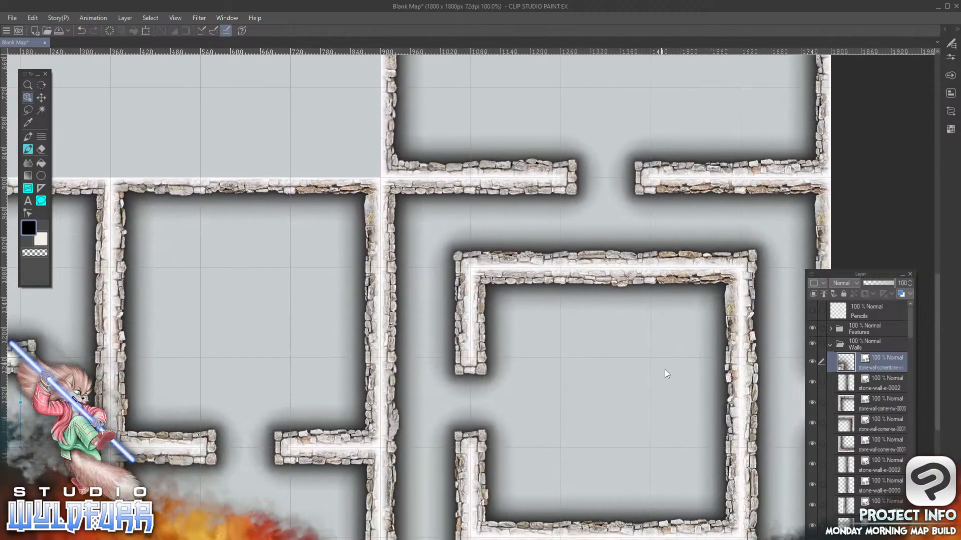
drag(377, 158, 663, 480)
drag(523, 245, 515, 266)
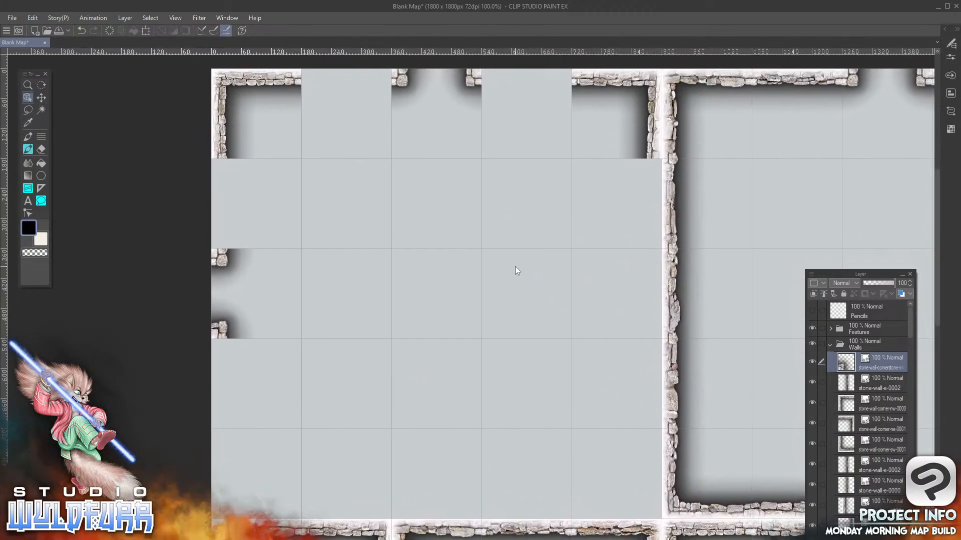
key(alt+Tab)
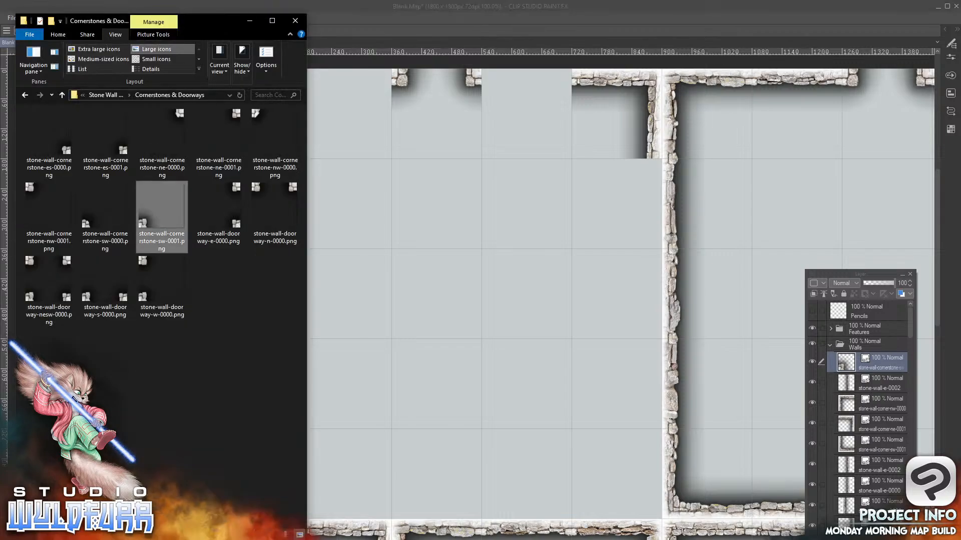
click(120, 96)
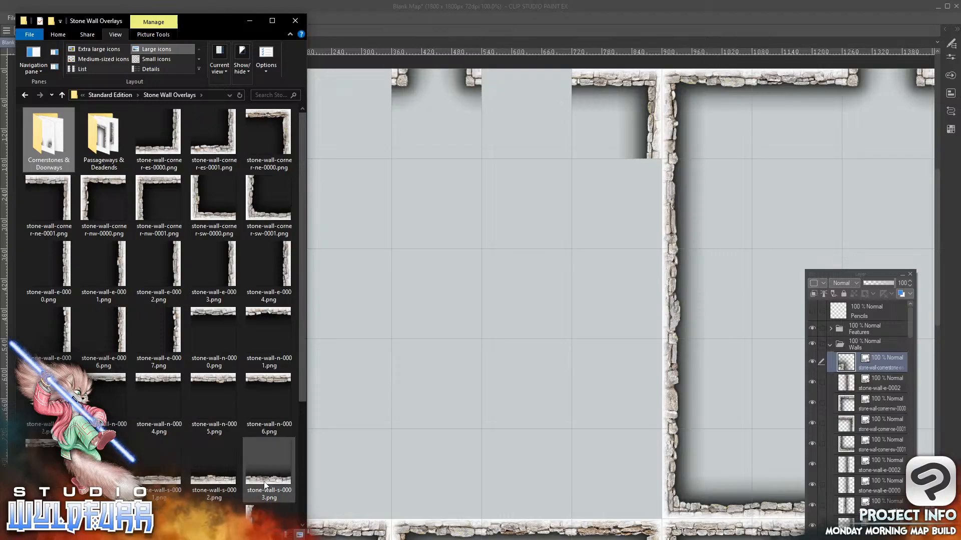
drag(214, 466, 865, 354)
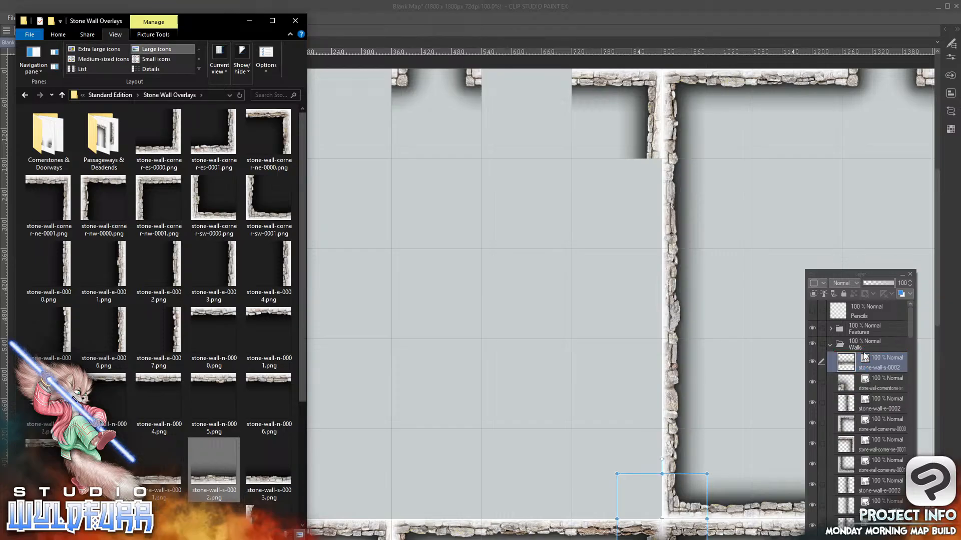
drag(688, 539, 463, 149)
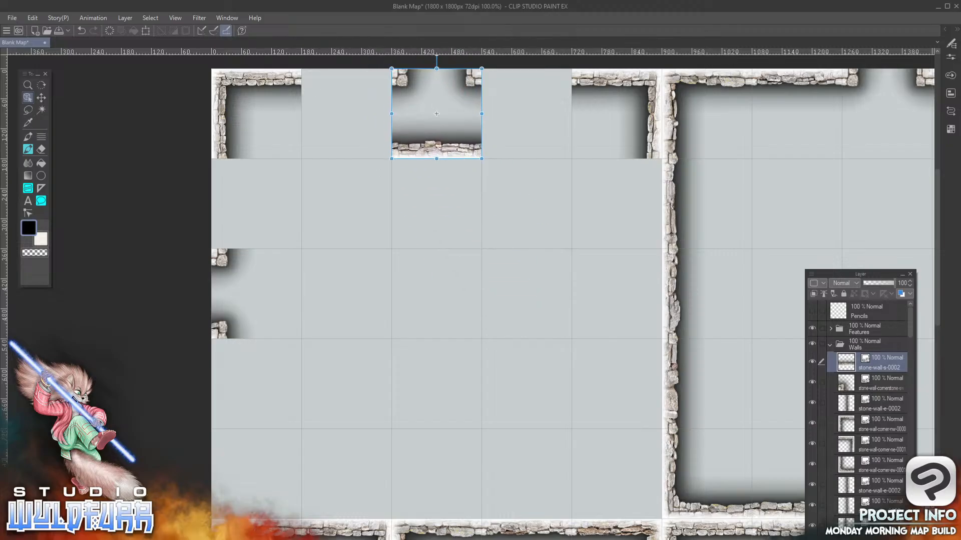
Add stone-wall-e-0007.png to the Walls folder, placed over the doorway tile in the first column, third row
key(alt+Tab)
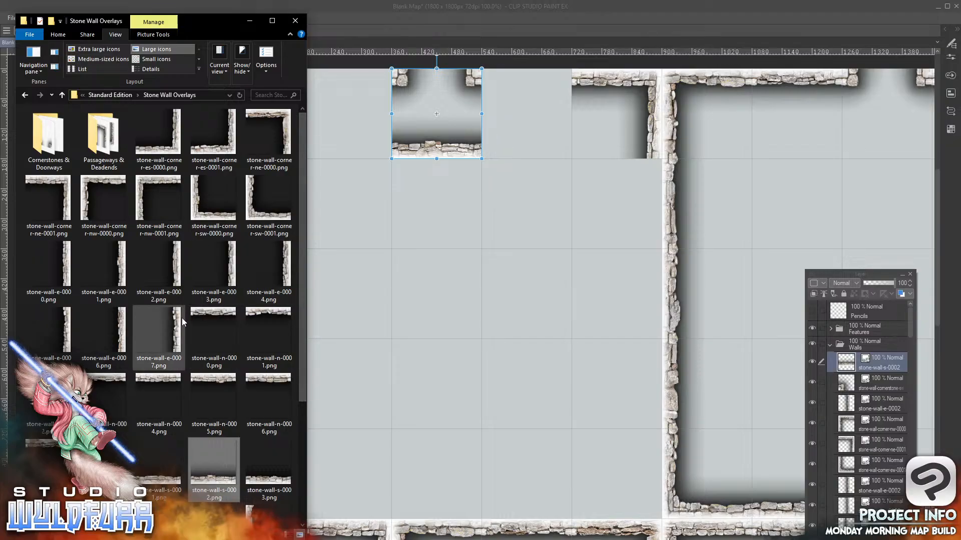
drag(177, 331, 857, 350)
mouse_move(859, 356)
mouse_down()
mouse_move(869, 358)
mouse_move(846, 360)
mouse_up()
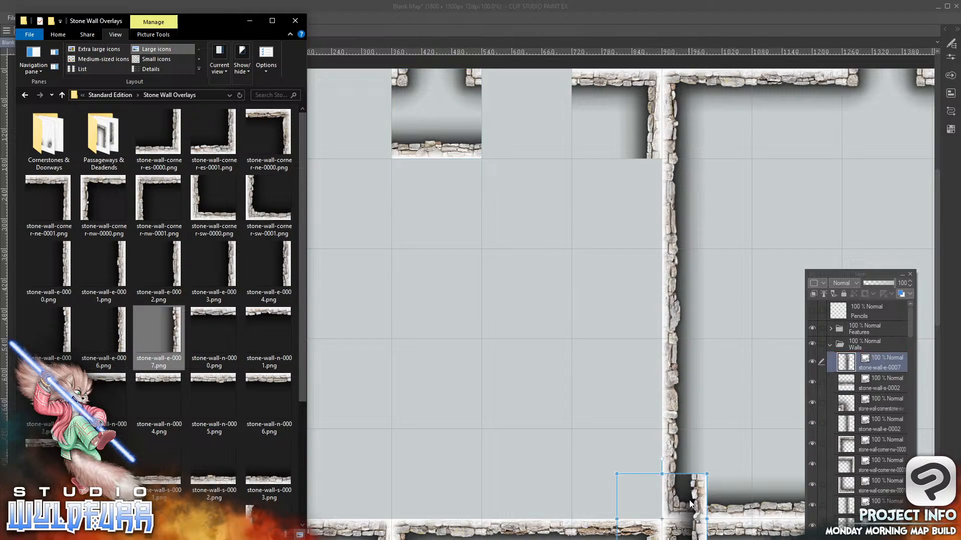
drag(685, 506, 301, 296)
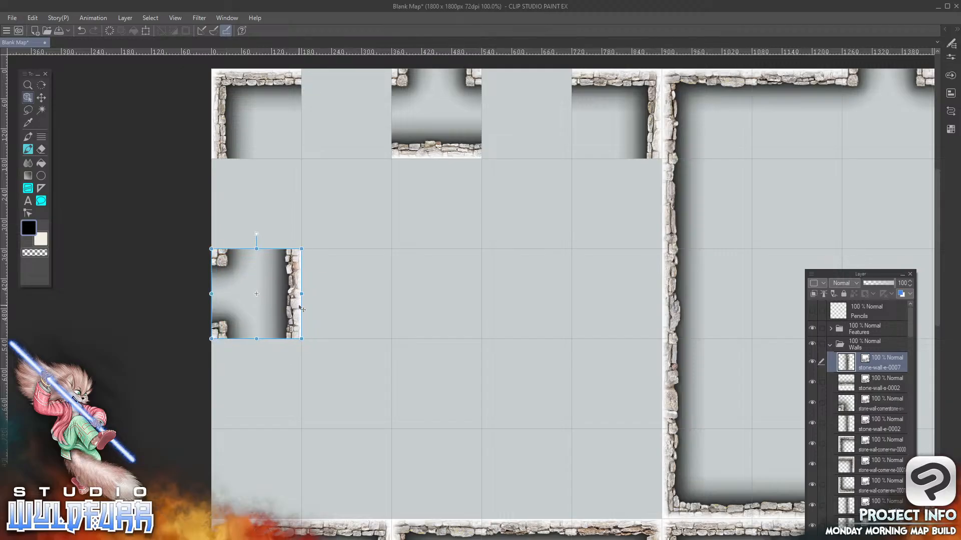
Delete the west-wall tile in the sixth column, third row
drag(762, 428, 470, 344)
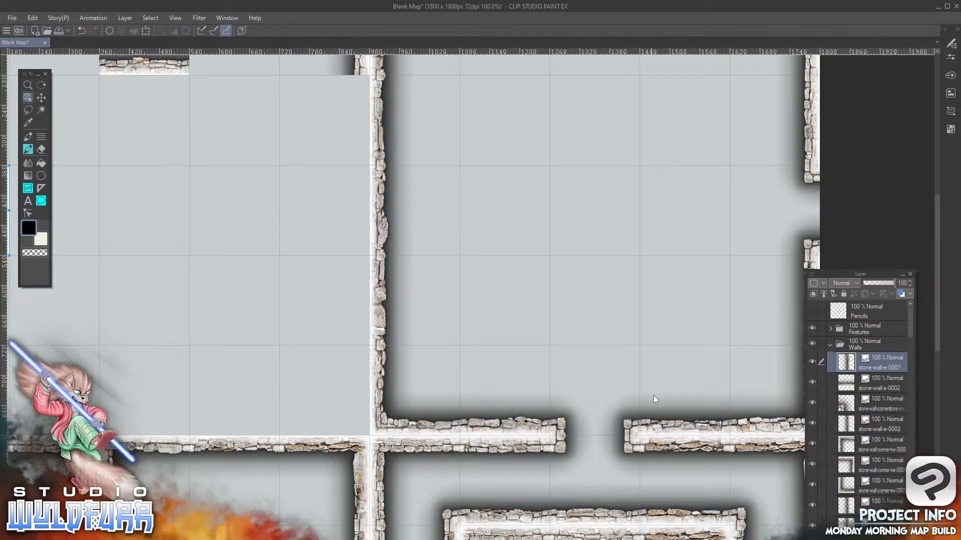
drag(541, 225, 635, 404)
drag(599, 431, 685, 273)
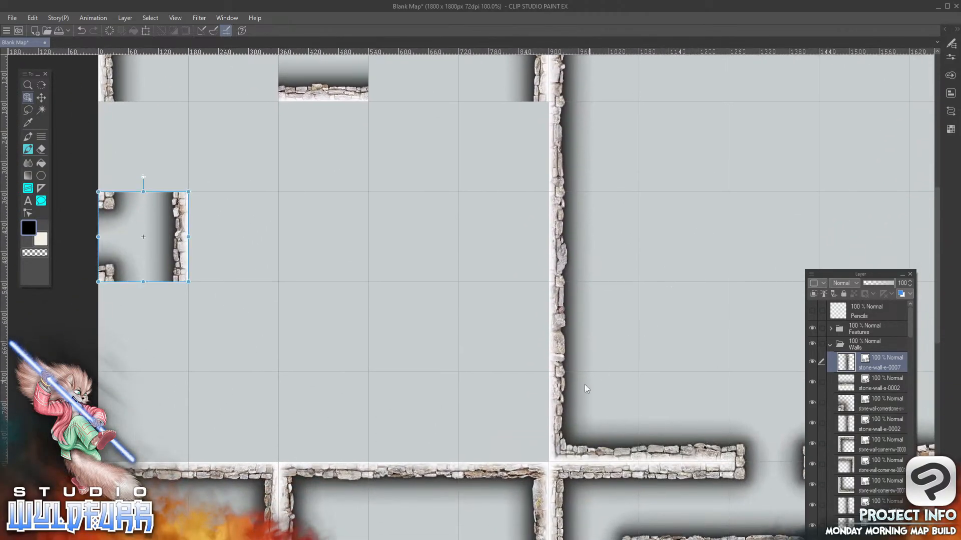
click(557, 223)
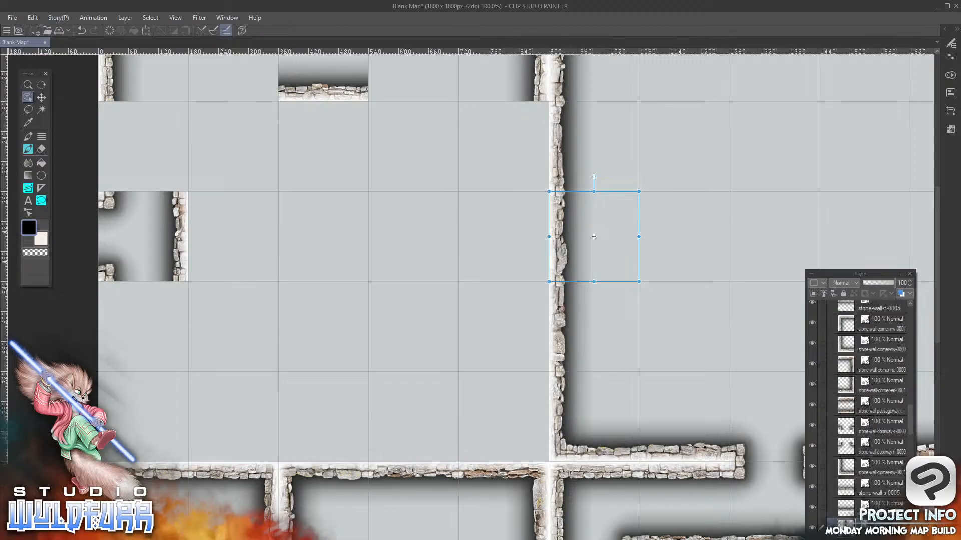
key(Delete)
drag(665, 231, 668, 310)
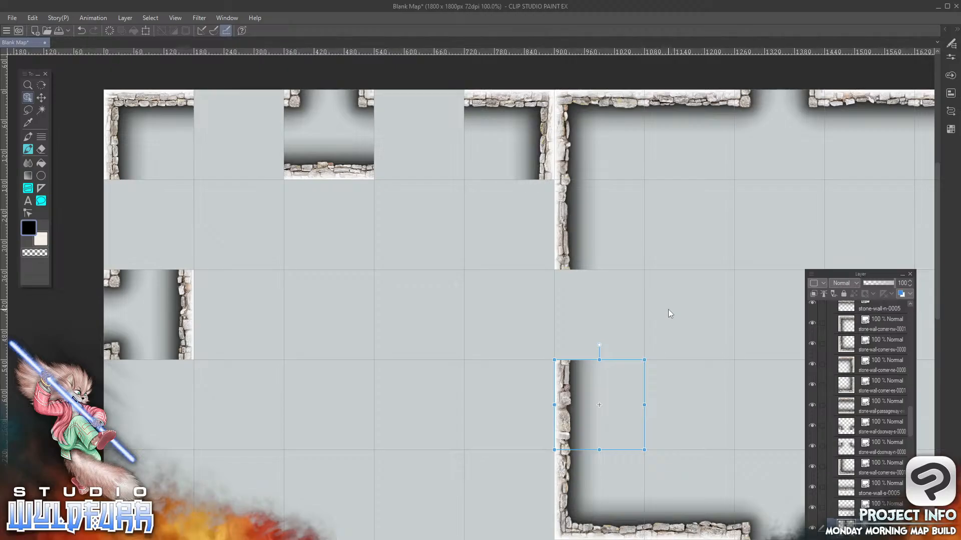
Add stone-wall-passageway-ew-0007.png from Passageways & Deadends to the Walls folder, placed in the fifth column, third row
drag(415, 430, 482, 430)
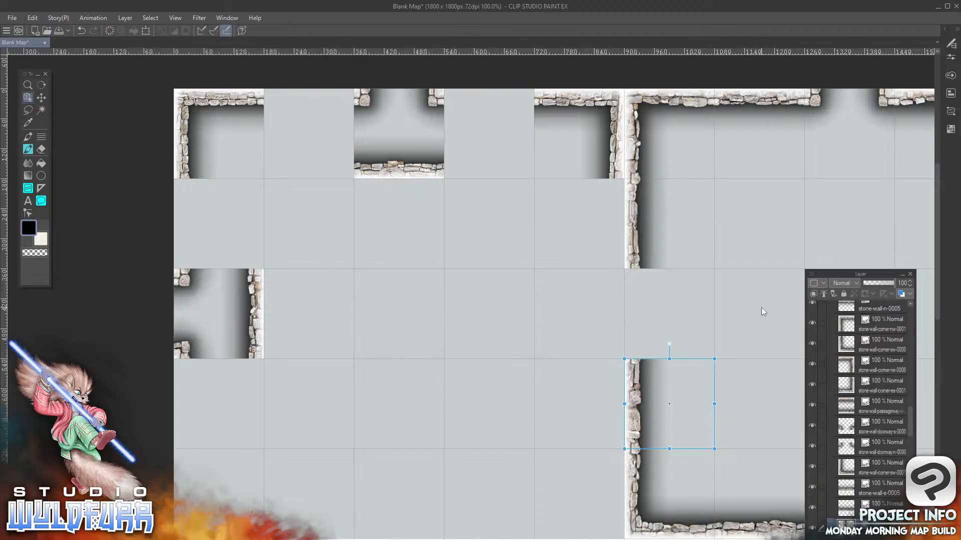
key(alt+Tab)
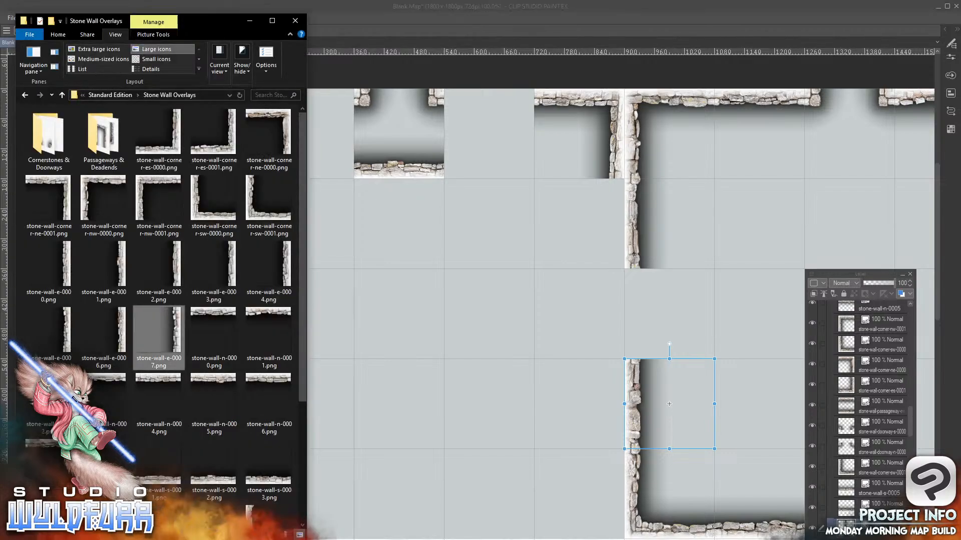
click(103, 148)
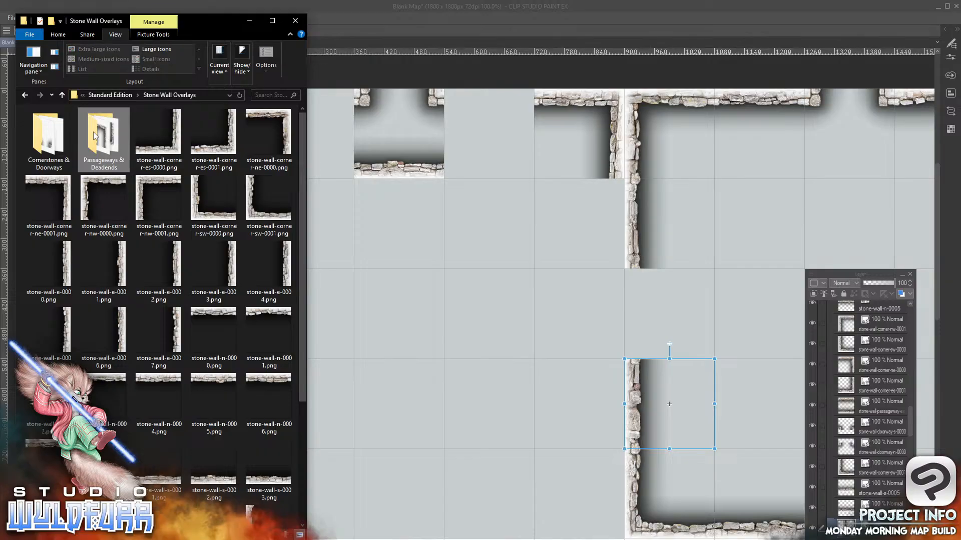
double_click(92, 143)
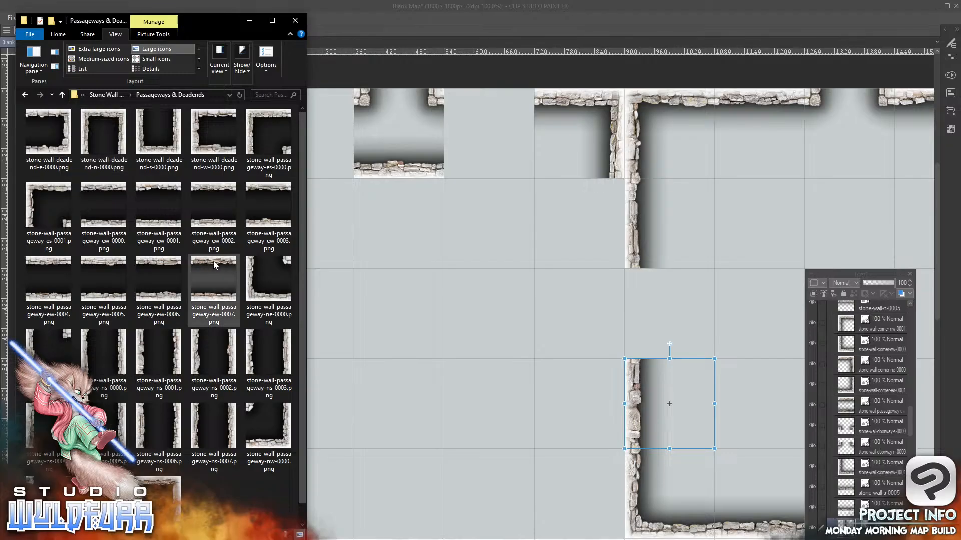
mouse_move(214, 264)
mouse_down()
mouse_move(444, 351)
mouse_move(868, 344)
mouse_move(877, 295)
mouse_move(861, 344)
mouse_move(867, 330)
mouse_move(865, 525)
mouse_up()
drag(865, 488, 865, 511)
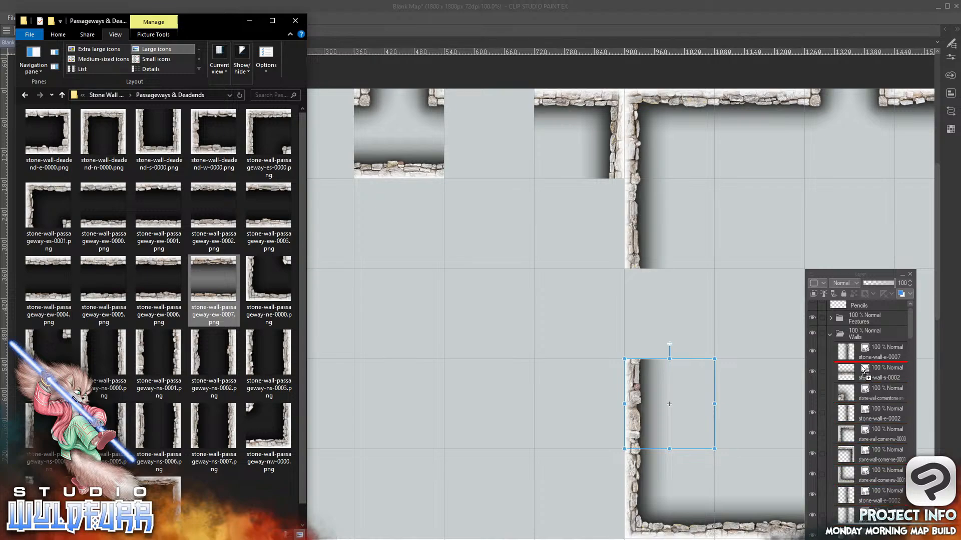
mouse_move(855, 372)
mouse_down()
mouse_move(873, 435)
mouse_move(871, 531)
mouse_move(866, 308)
mouse_move(862, 391)
mouse_move(864, 360)
mouse_up()
drag(655, 502, 610, 280)
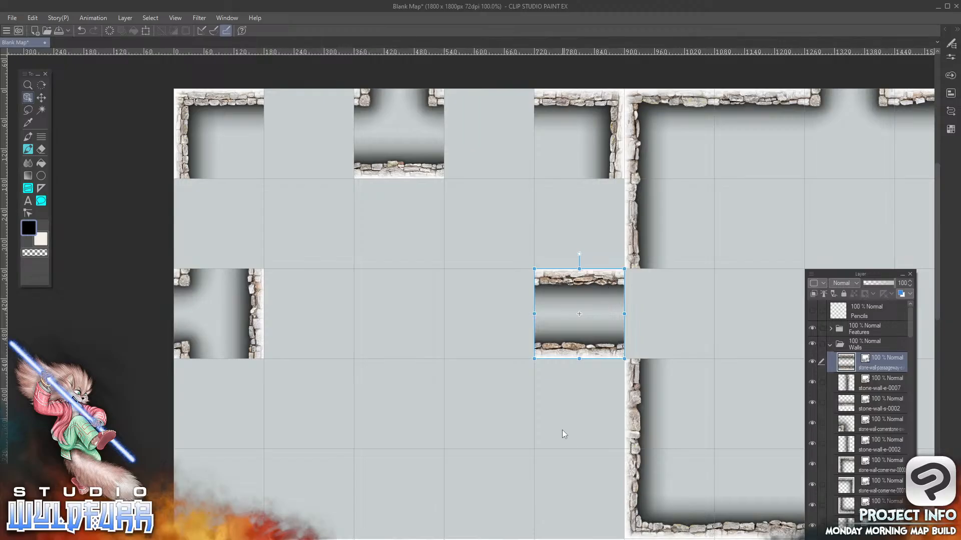
Extend the third-row passage westward in the Walls folder with stone-wall-passageway-ew-0005.png in the fourth column and stone-wall-passageway-ew-0004.png in the third
key(alt+Tab)
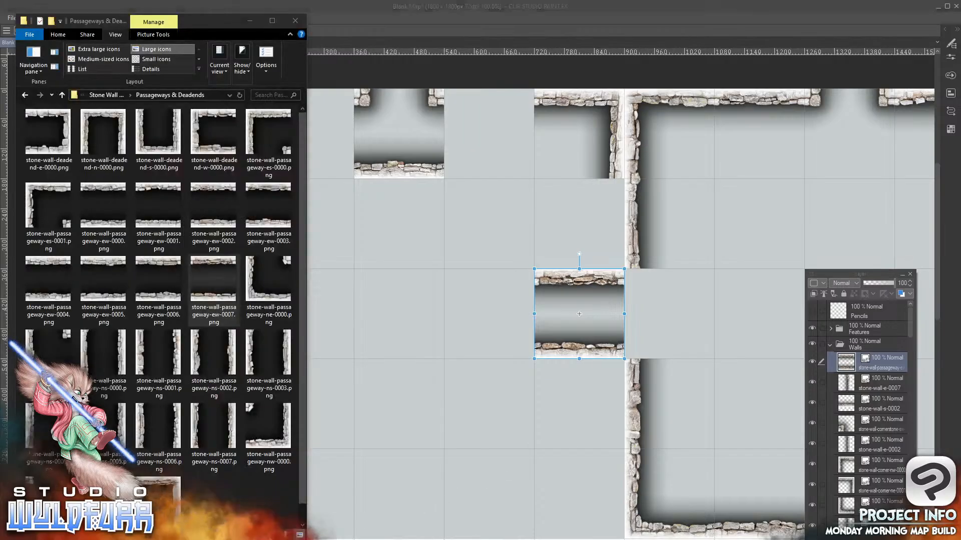
drag(103, 265, 850, 359)
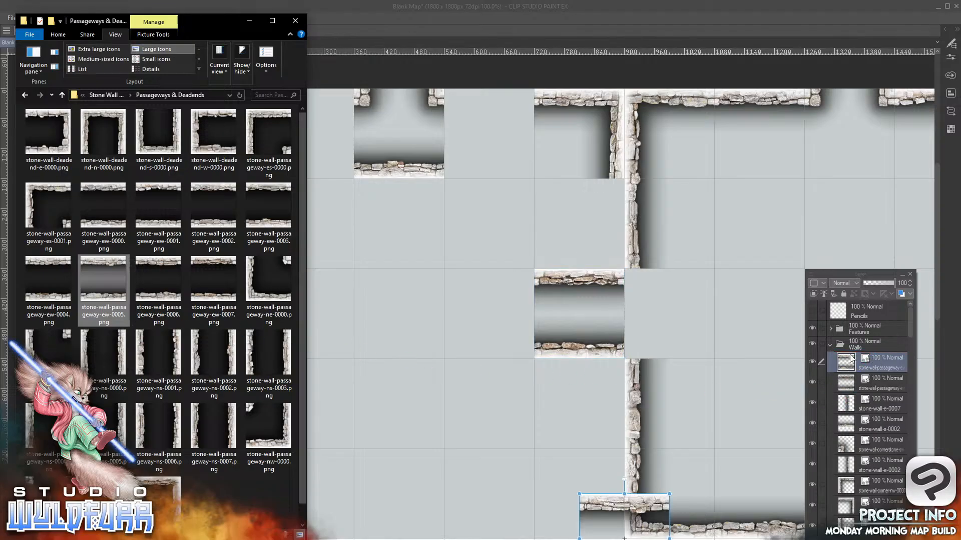
mouse_move(653, 507)
mouse_down()
mouse_move(517, 364)
mouse_move(514, 290)
mouse_up()
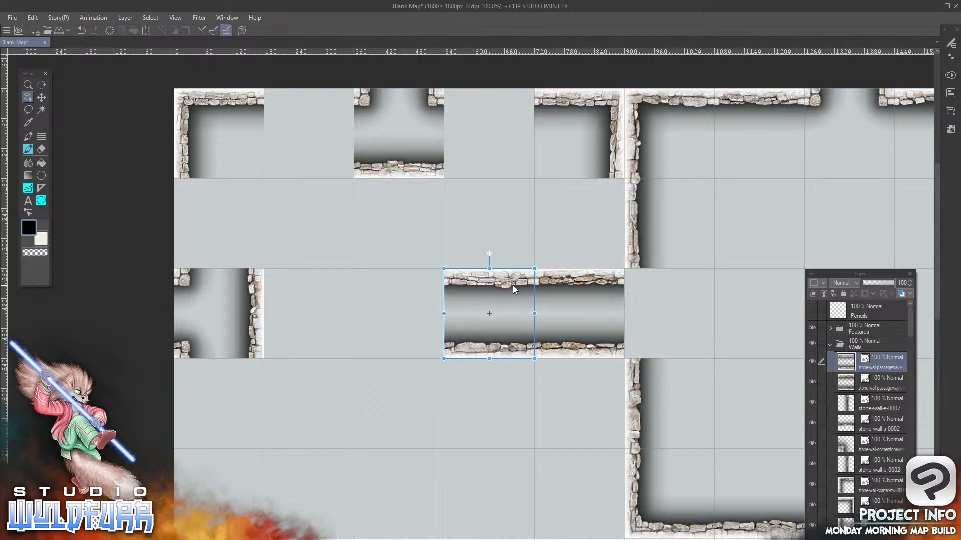
key(alt+Tab)
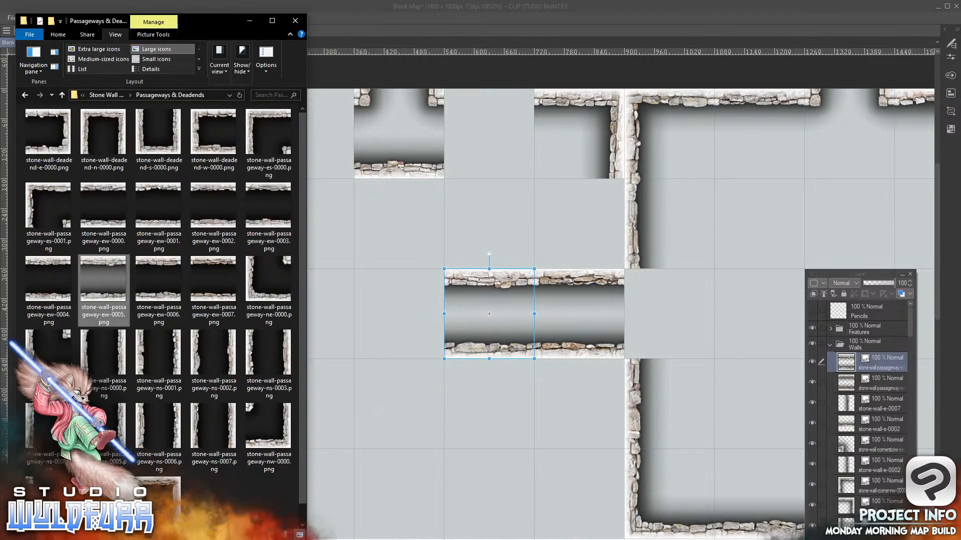
click(44, 266)
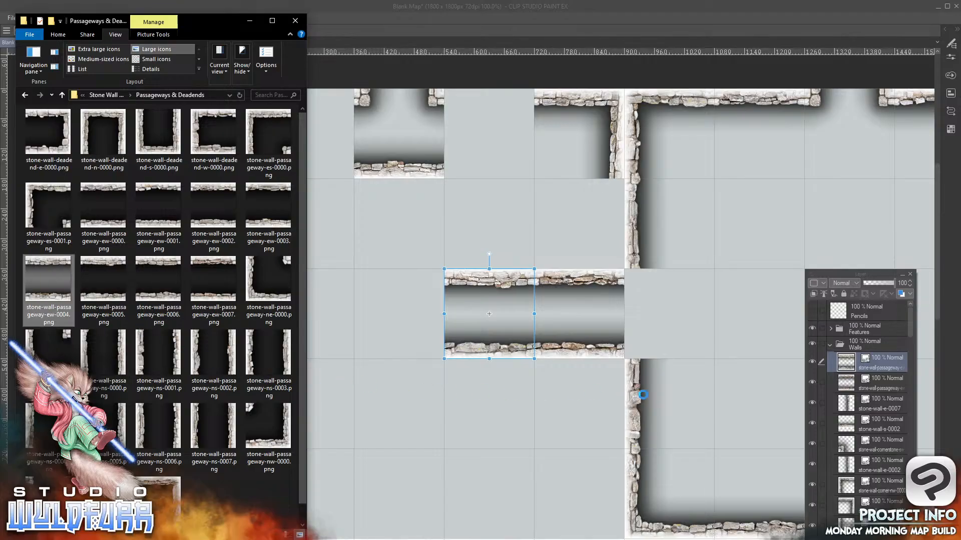
key(ctrl+v)
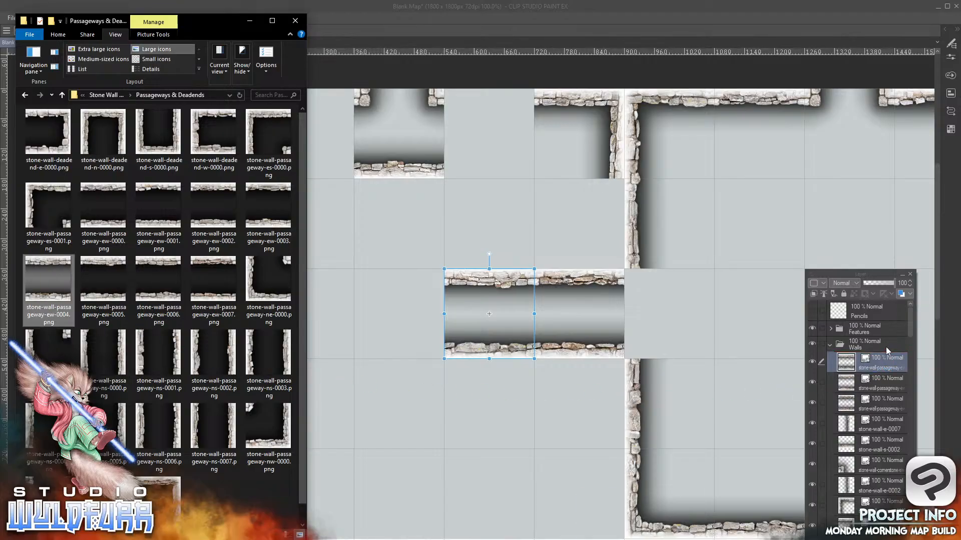
drag(631, 503, 405, 284)
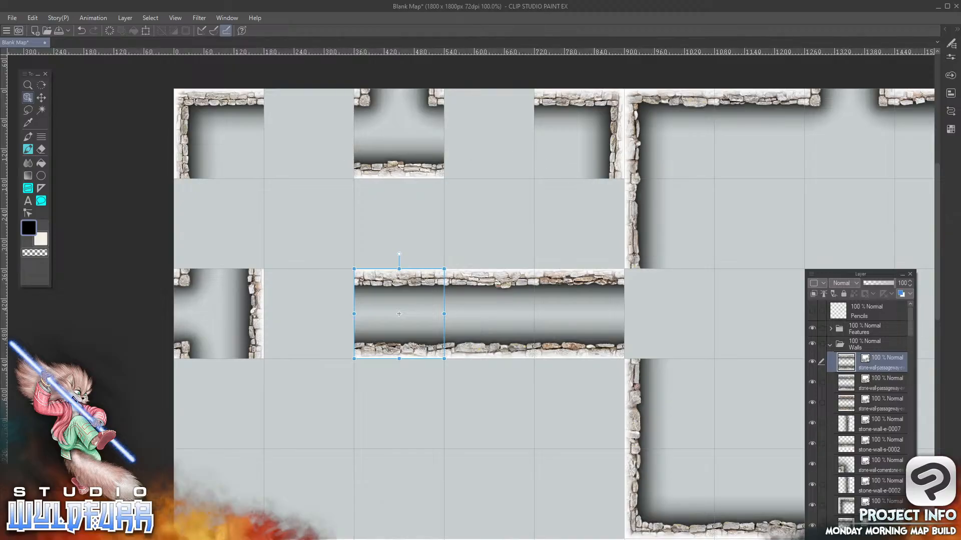
Add stone-wall-passageway-ne-0000.png in the second column, third row, and stone-wall-passageway-es-0000.png directly above it, both in the Walls folder
key(alt+Tab)
drag(255, 288, 873, 352)
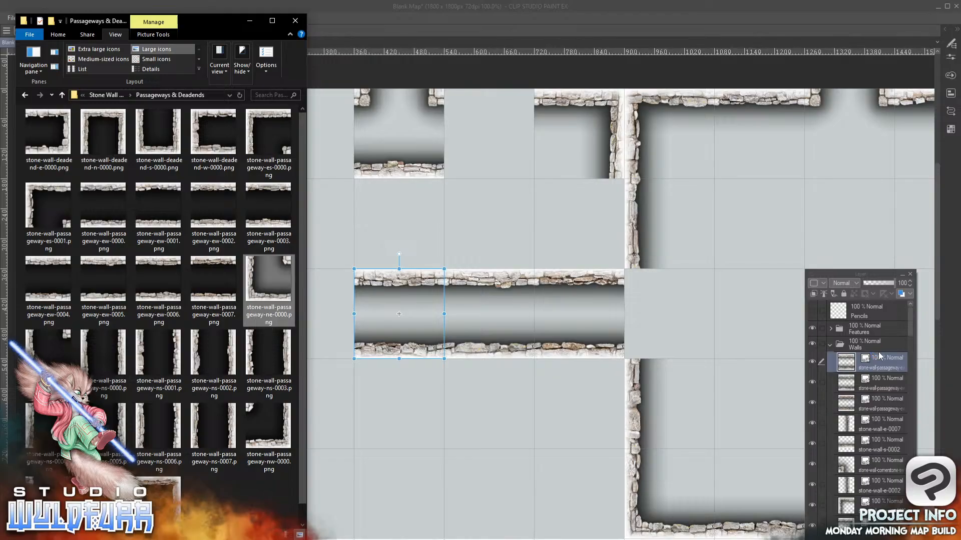
drag(589, 512, 274, 286)
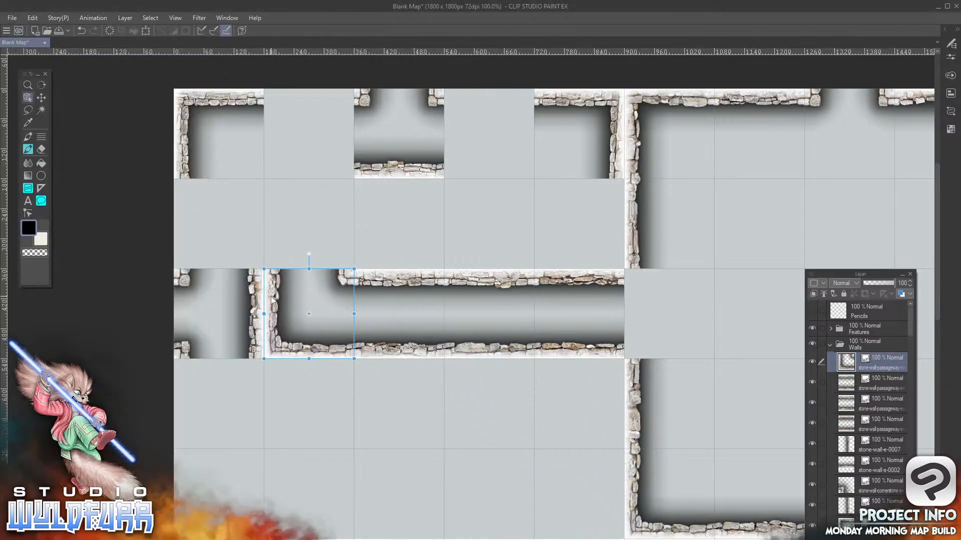
key(alt+Tab)
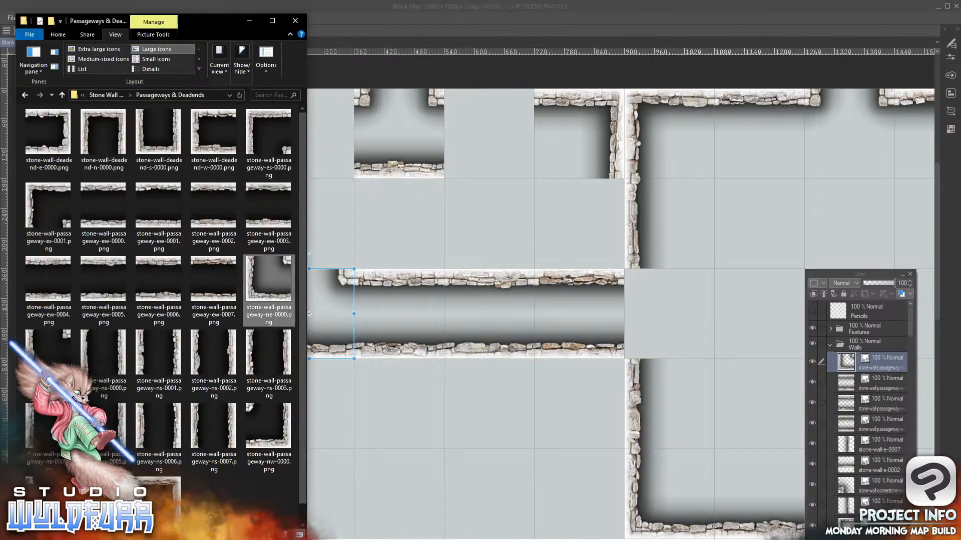
drag(252, 124, 873, 358)
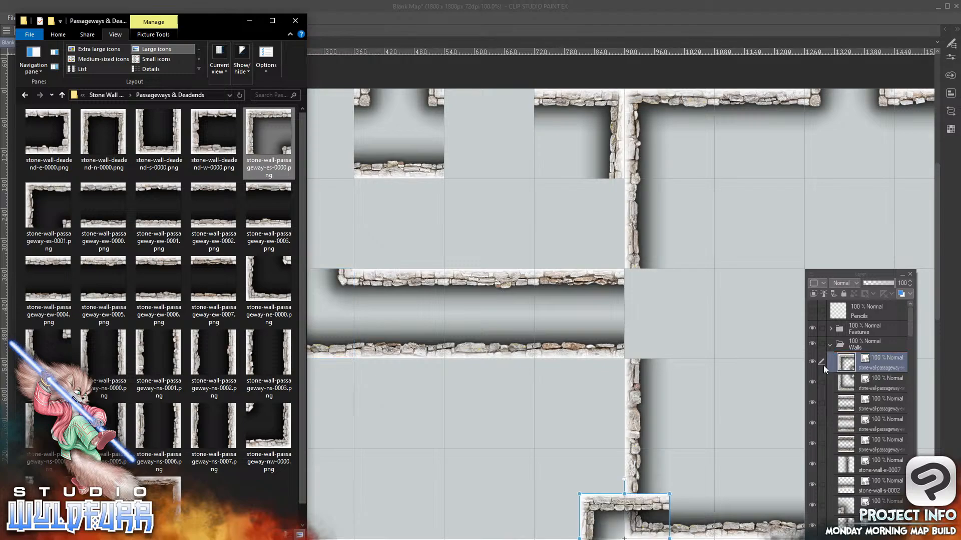
drag(607, 506, 290, 199)
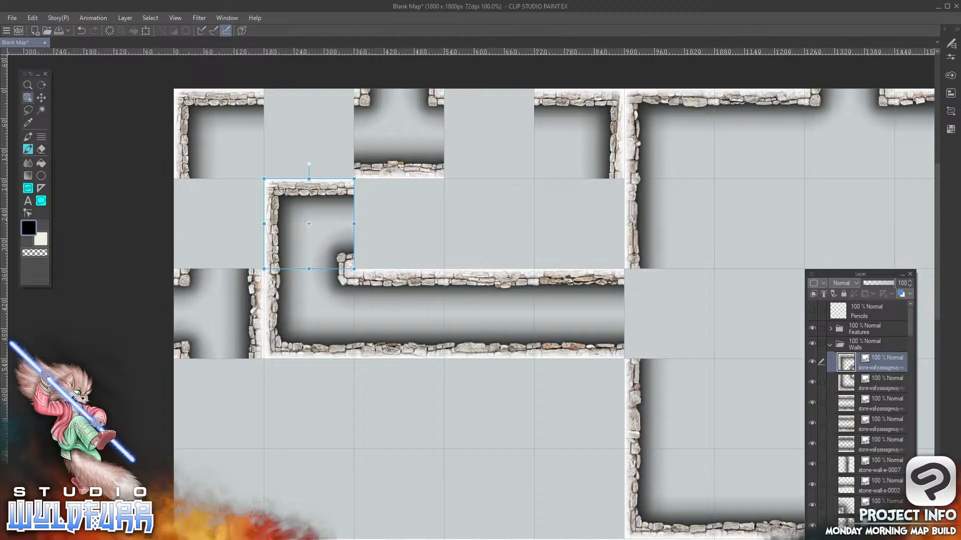
Add stone-wall-passageway-ew-0000.png and stone-wall-passageway-ew-0002.png to the Walls folder, placed in the third and fourth columns of the second row
key(alt+Tab)
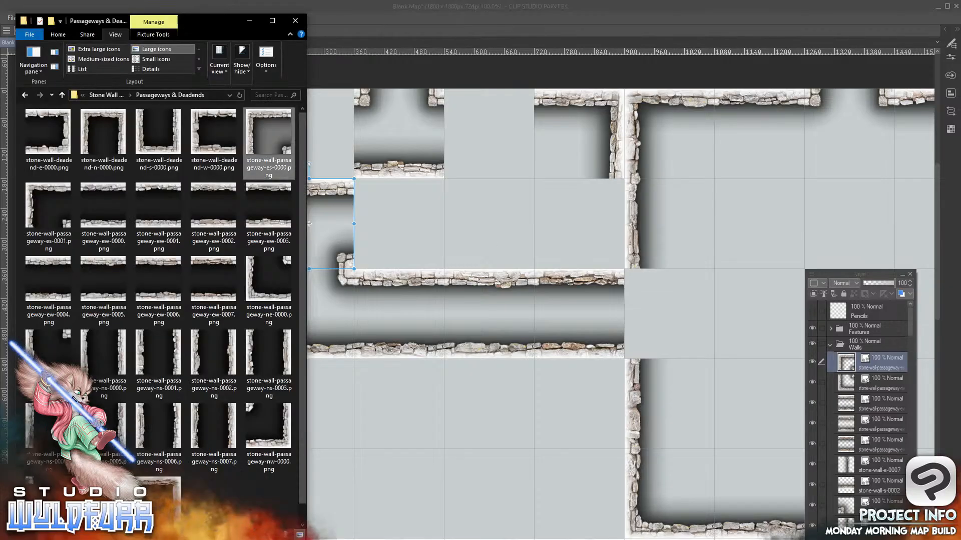
click(97, 187)
drag(254, 270, 881, 354)
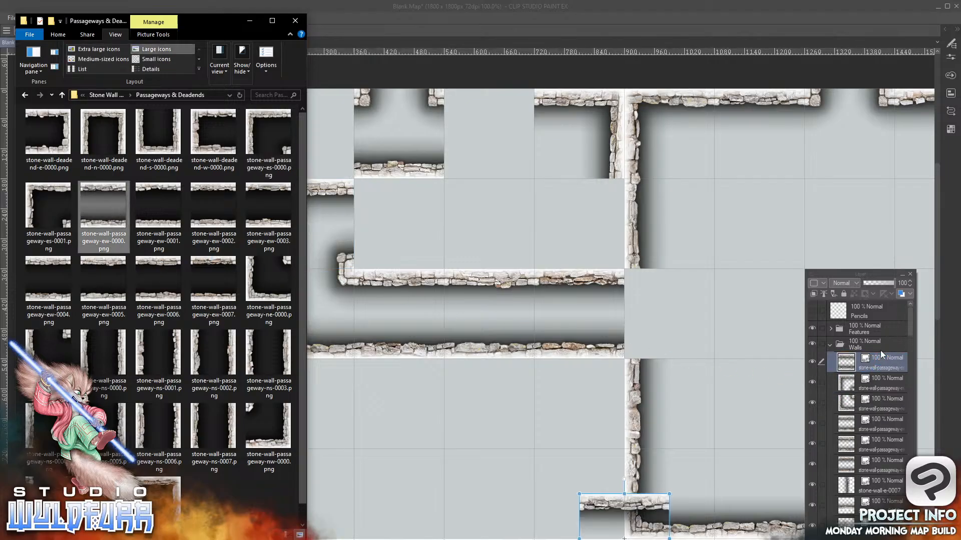
click(664, 507)
drag(664, 507, 440, 192)
key(alt+Tab)
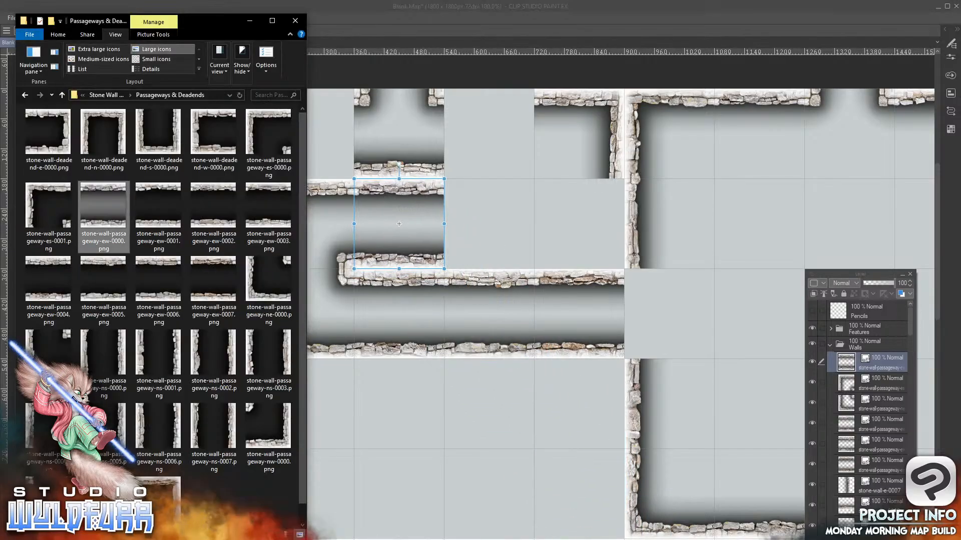
drag(200, 188, 871, 354)
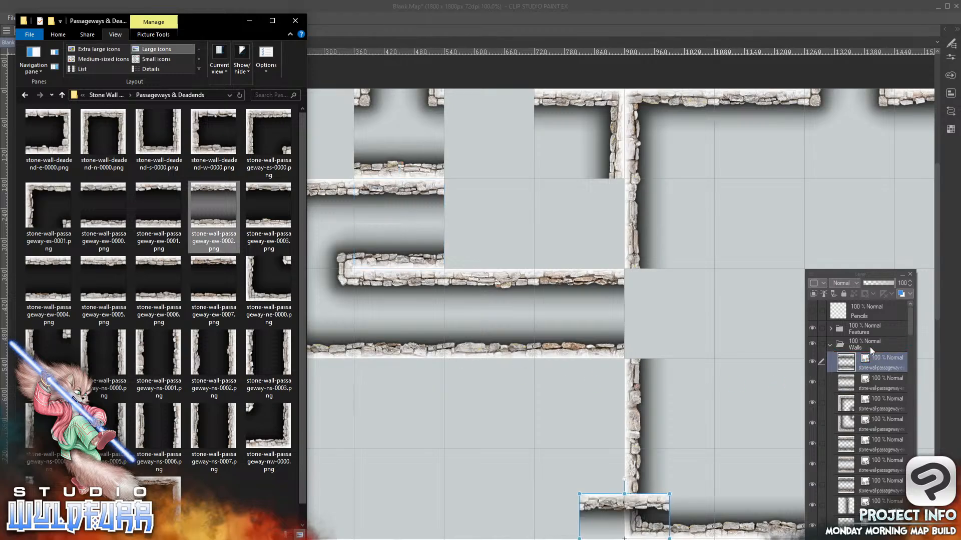
drag(599, 502, 467, 189)
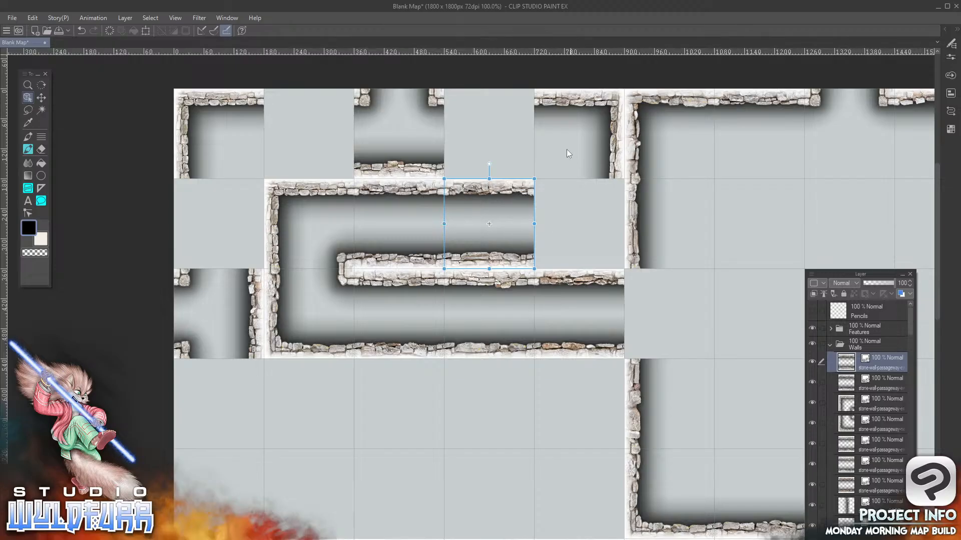
Delete the corner wall tiles in the fifth column, first row, and the first column, first row
click(610, 102)
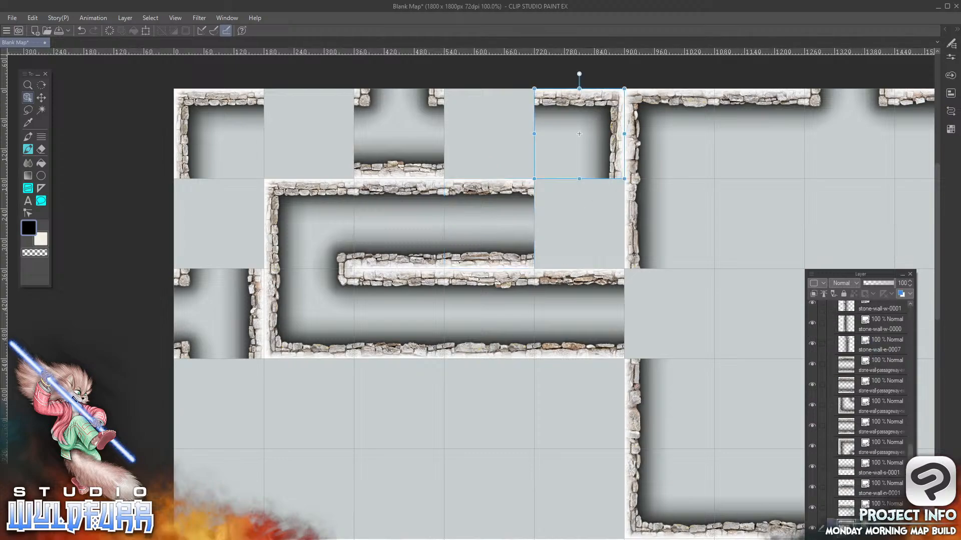
key(Delete)
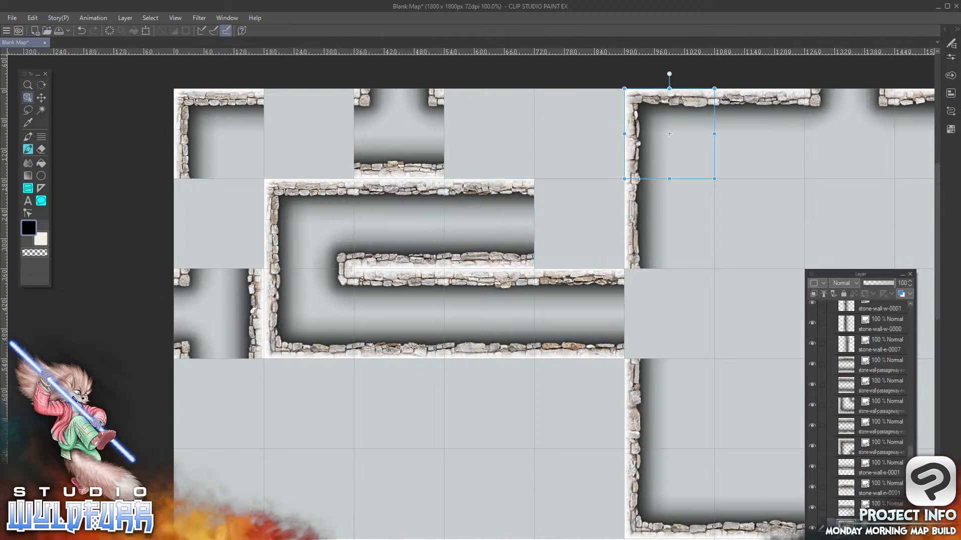
click(191, 104)
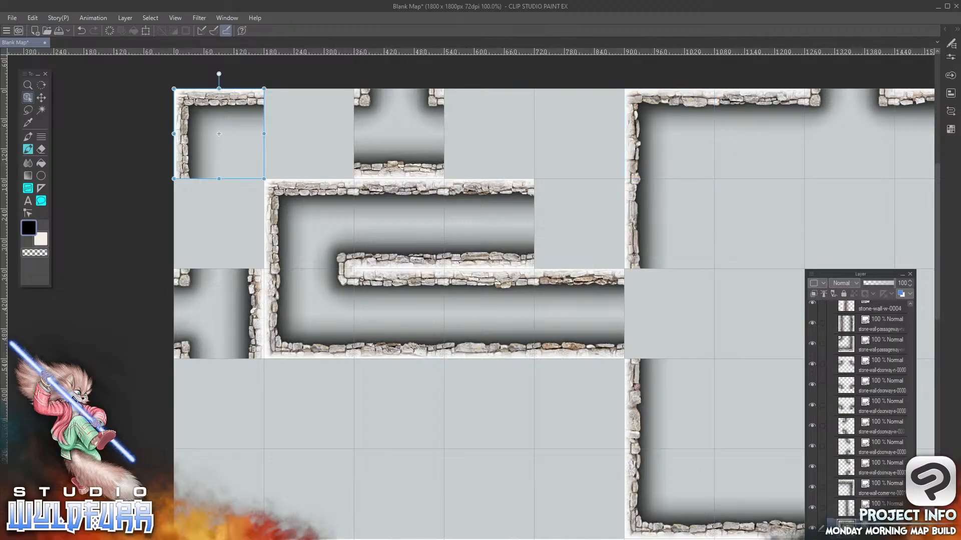
key(Delete)
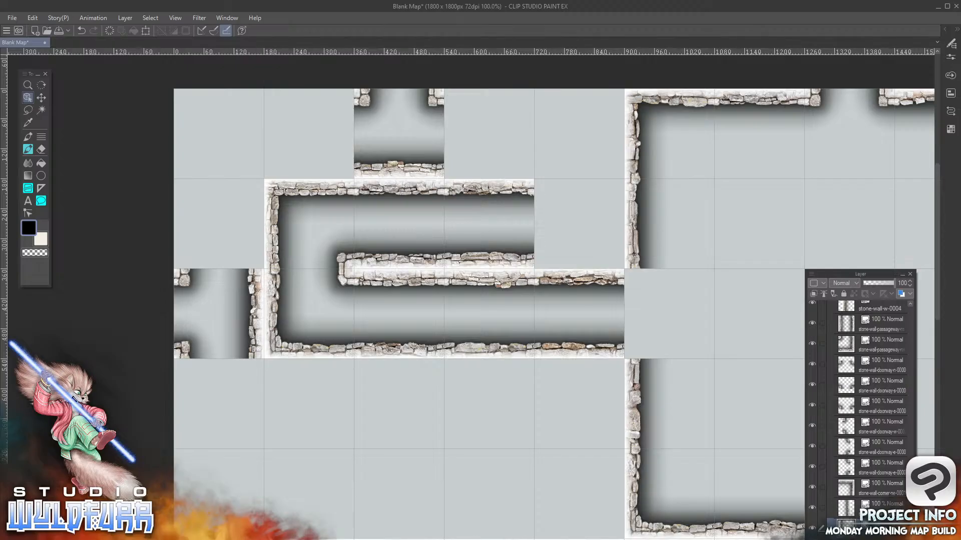
Add the south-west and north-west turning passageway tiles to the Walls folder, placed in the fifth column's first and second rows respectively
key(alt+Tab)
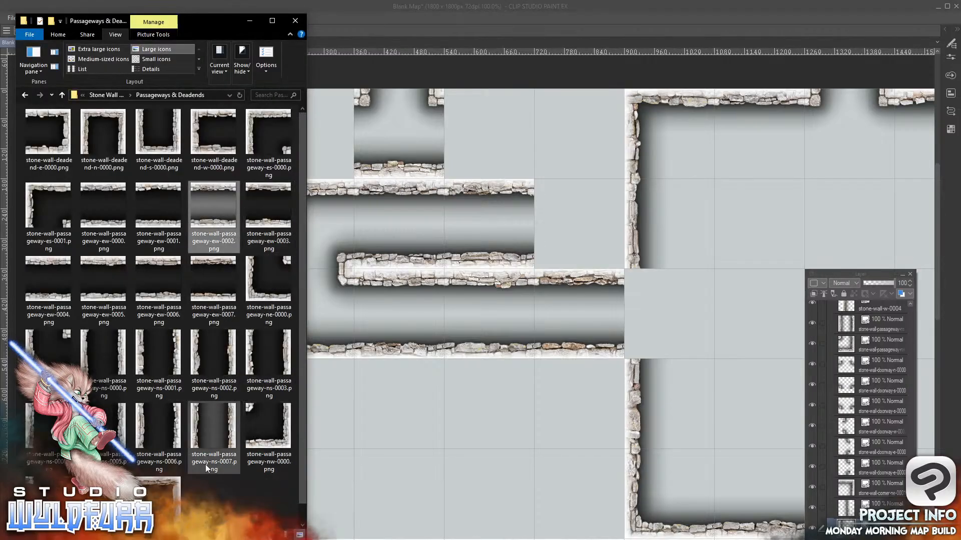
drag(169, 492, 869, 357)
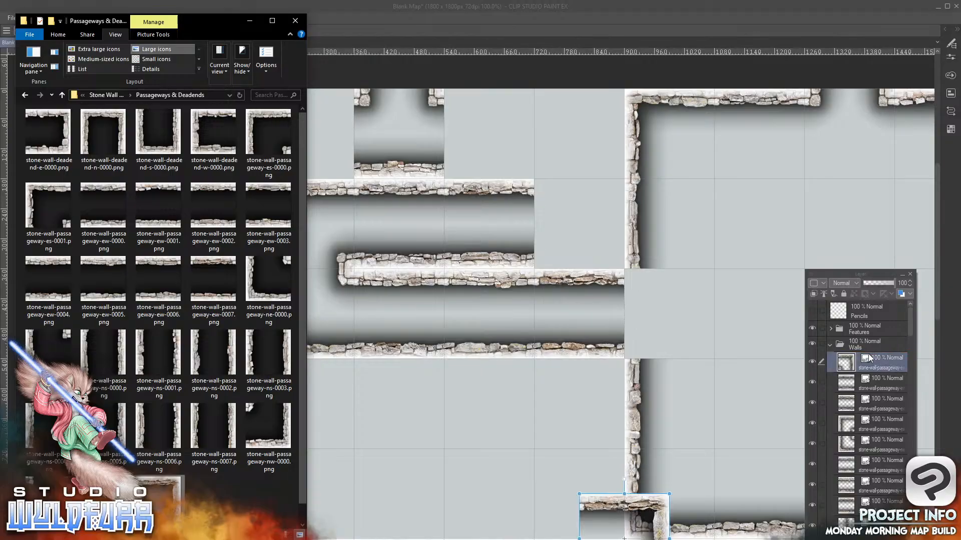
drag(657, 507, 597, 125)
drag(602, 192, 615, 171)
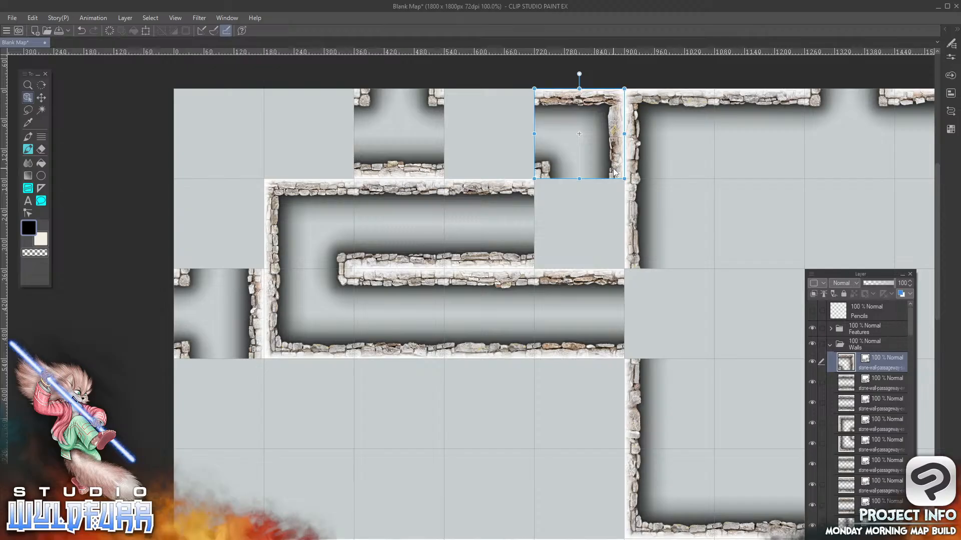
key(alt+Tab)
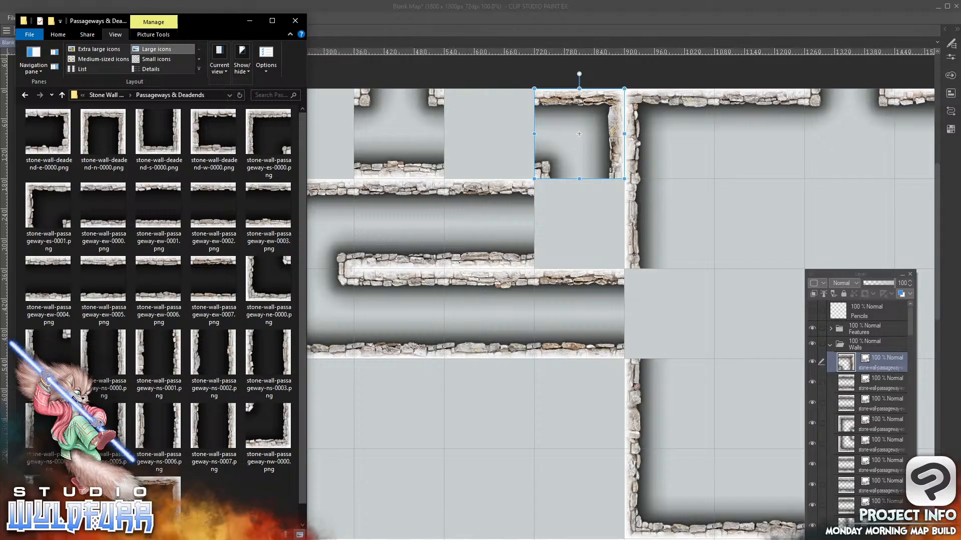
drag(870, 355, 871, 353)
drag(587, 496, 542, 188)
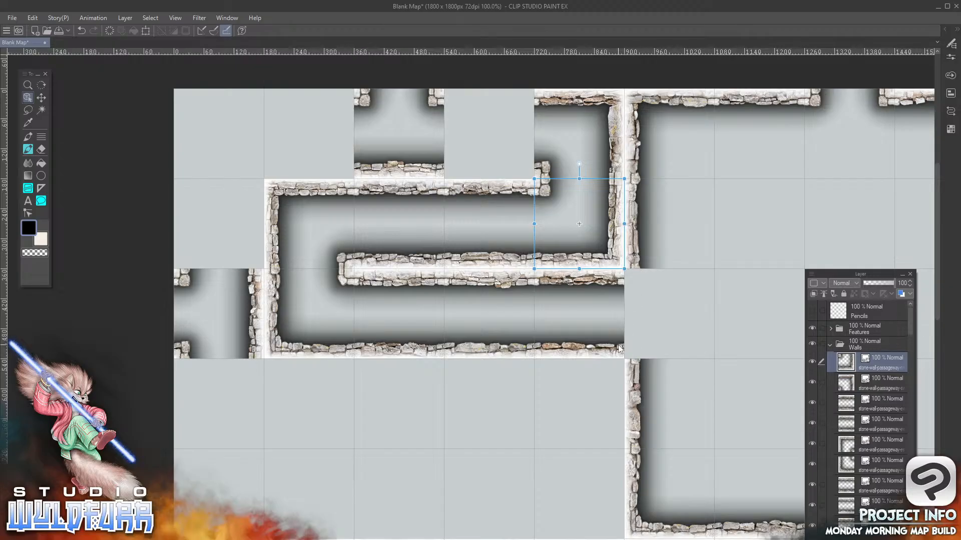
Add stone-wall-passageway-ew-0004.png to the Walls folder, placed in the fourth column, first row
key(alt+Tab)
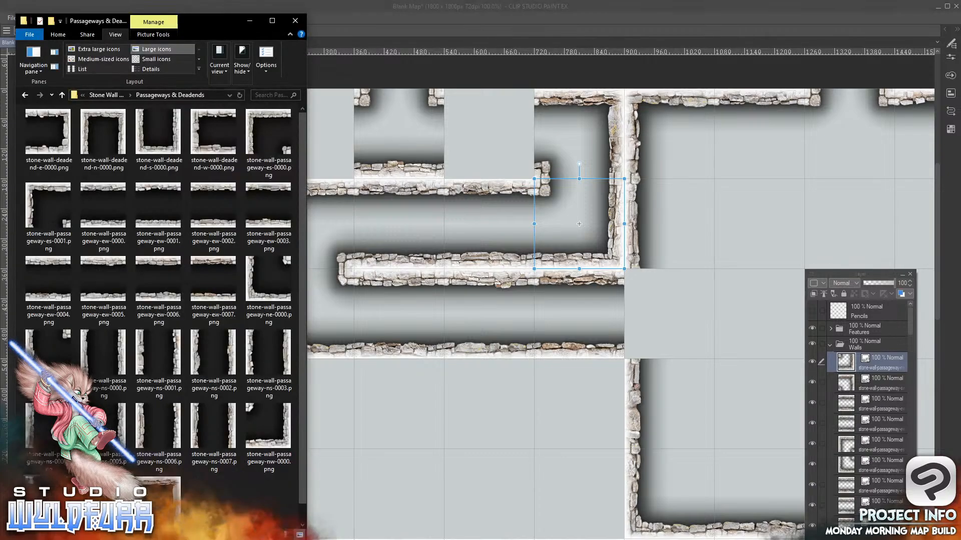
drag(50, 299, 872, 355)
drag(654, 499, 519, 94)
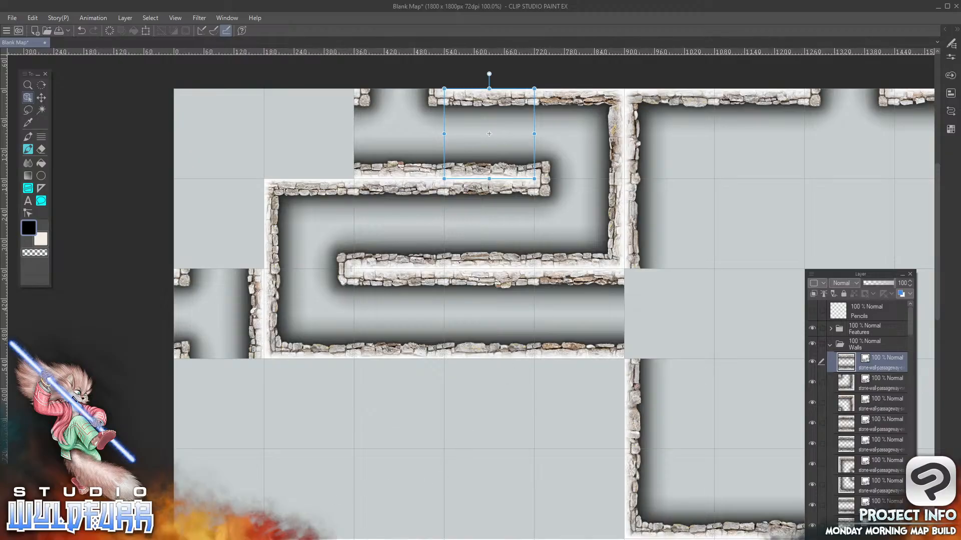
key(alt+Tab)
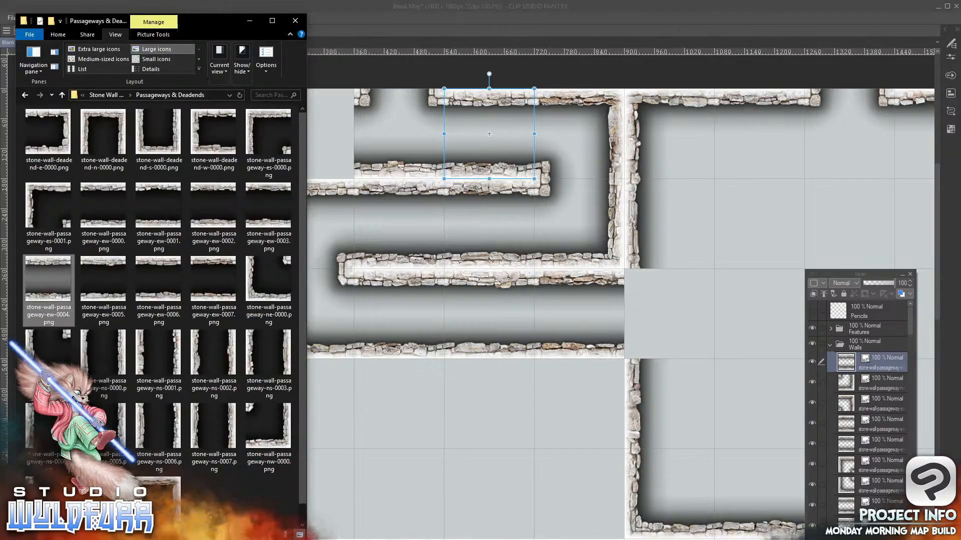
Add stone-wall-passageway-es-0001.png and stone-wall-passageway-ew-0000.png to the Walls folder, placed in the first row's first and second columns respectively
click(48, 195)
drag(240, 210, 876, 355)
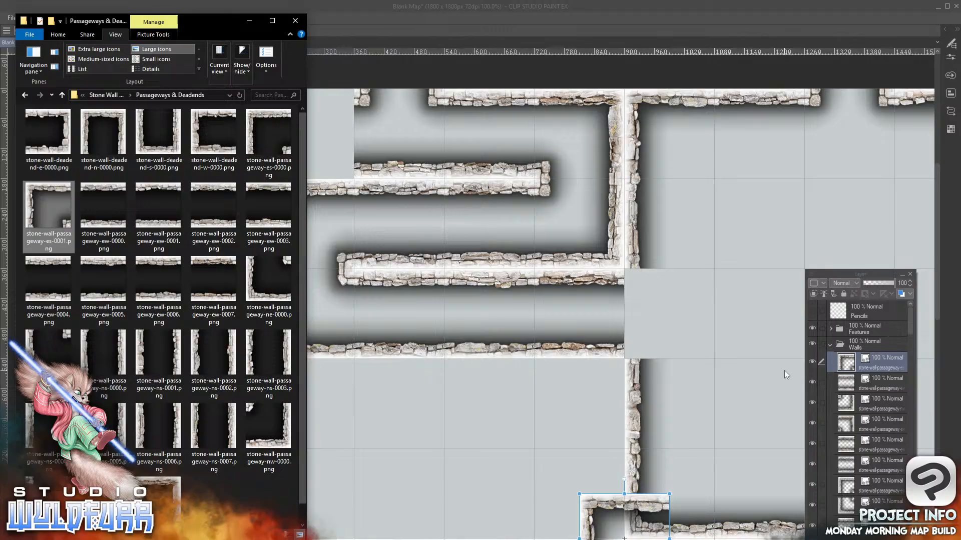
click(631, 508)
drag(631, 509, 228, 104)
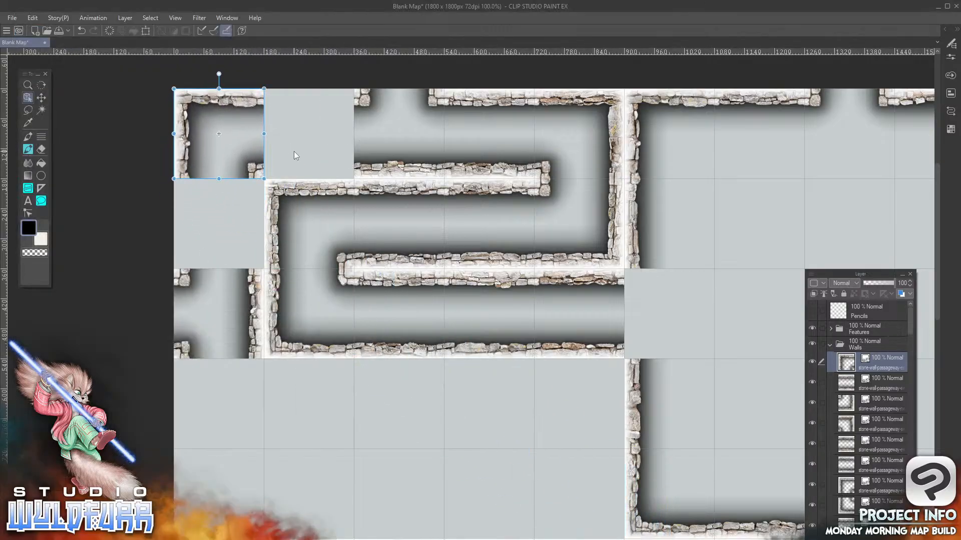
key(alt+Tab)
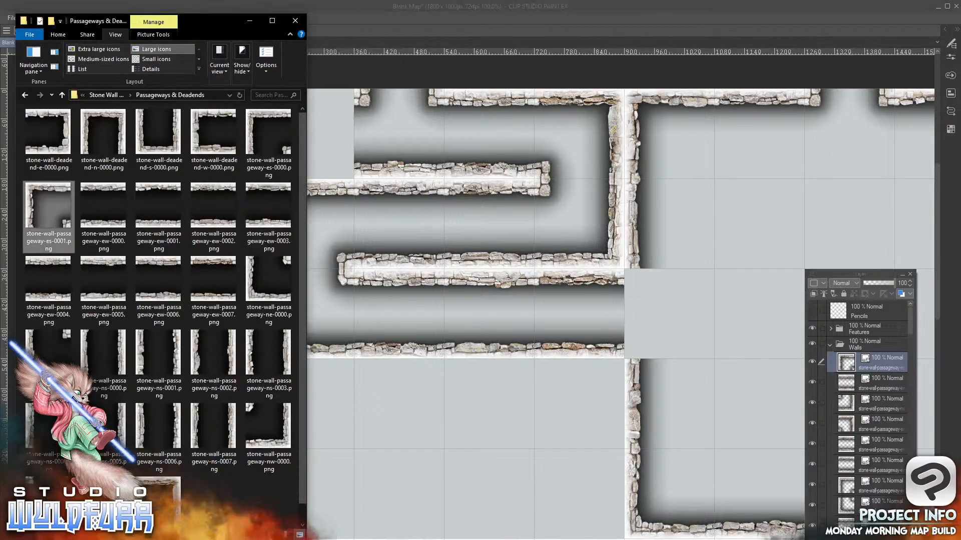
click(111, 224)
drag(194, 234, 871, 351)
drag(651, 501, 315, 77)
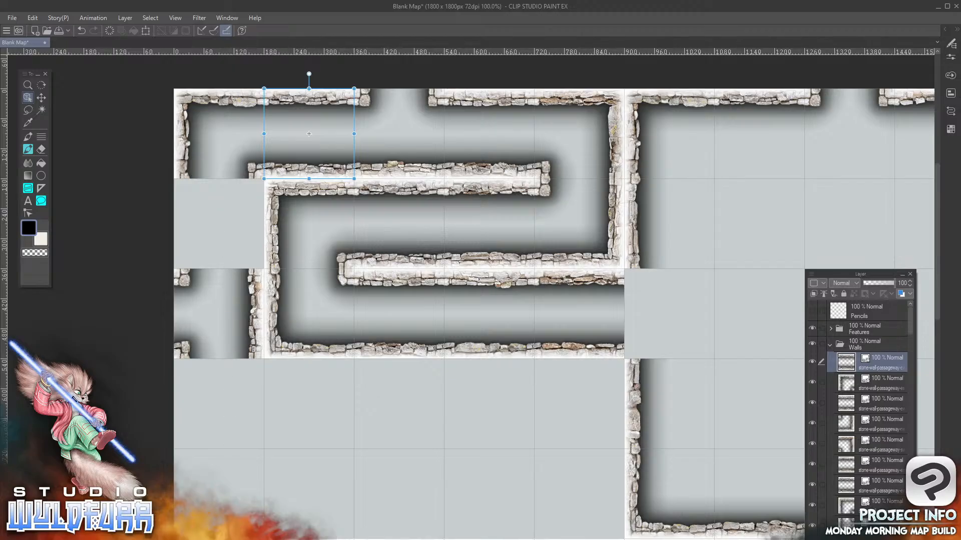
Add a north-south passageway tile in the first column's second row and stone-wall-passageway-ns-0003.png in its fourth row, both within the Walls folder
key(alt+Tab)
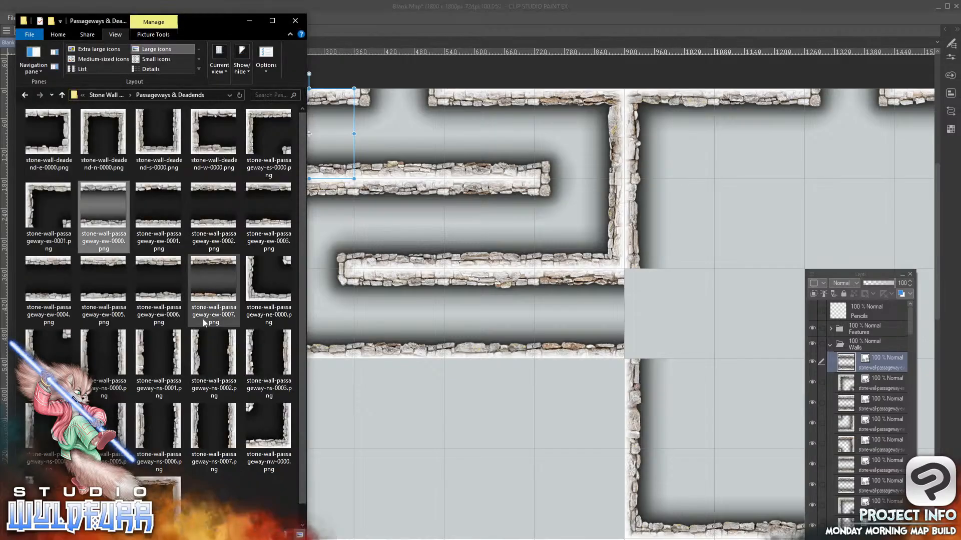
drag(195, 428, 878, 359)
drag(639, 497, 251, 221)
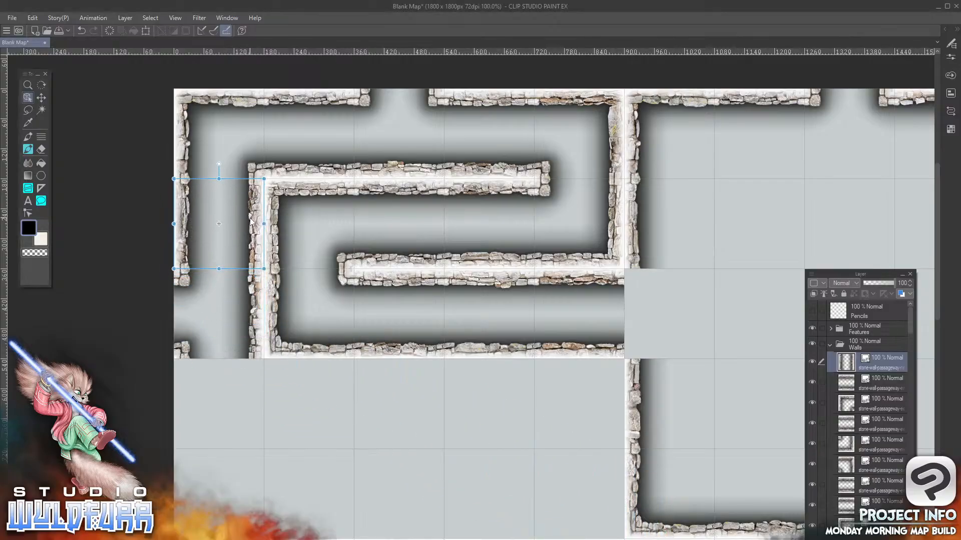
key(alt+Tab)
drag(249, 354, 883, 356)
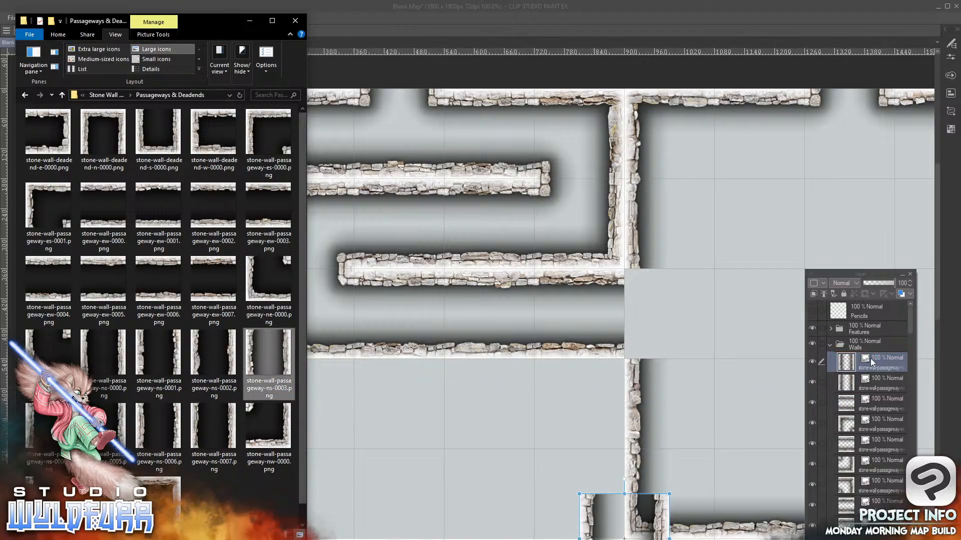
click(663, 514)
drag(663, 514, 255, 389)
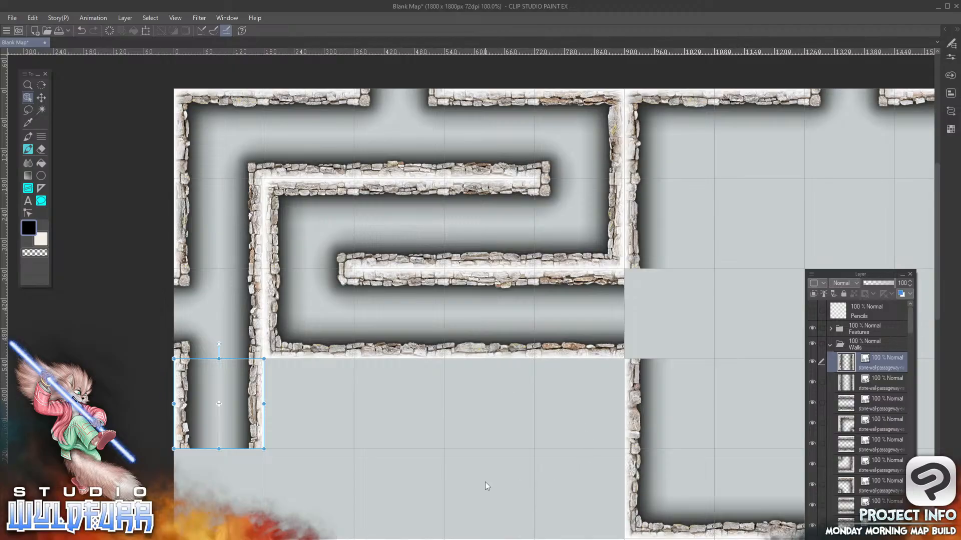
Add stone-wall-deadend-w-0000.png to the Walls folder, placed in the second column, fourth row
key(alt+Tab)
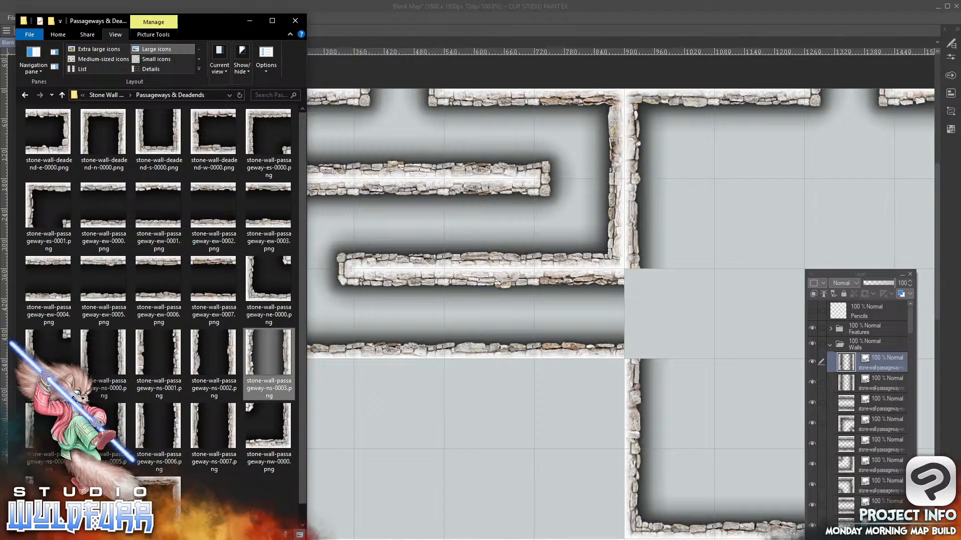
click(178, 493)
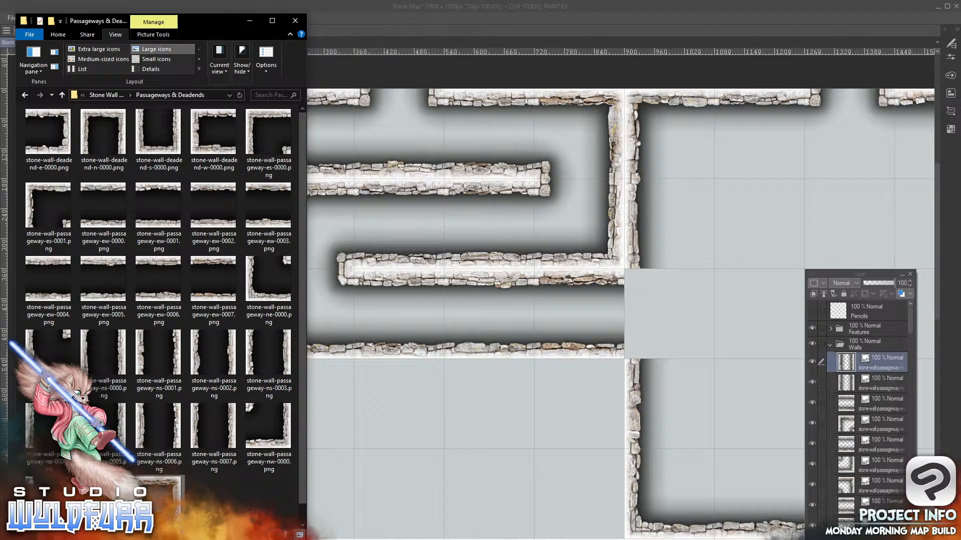
scroll(177, 494, down, 1)
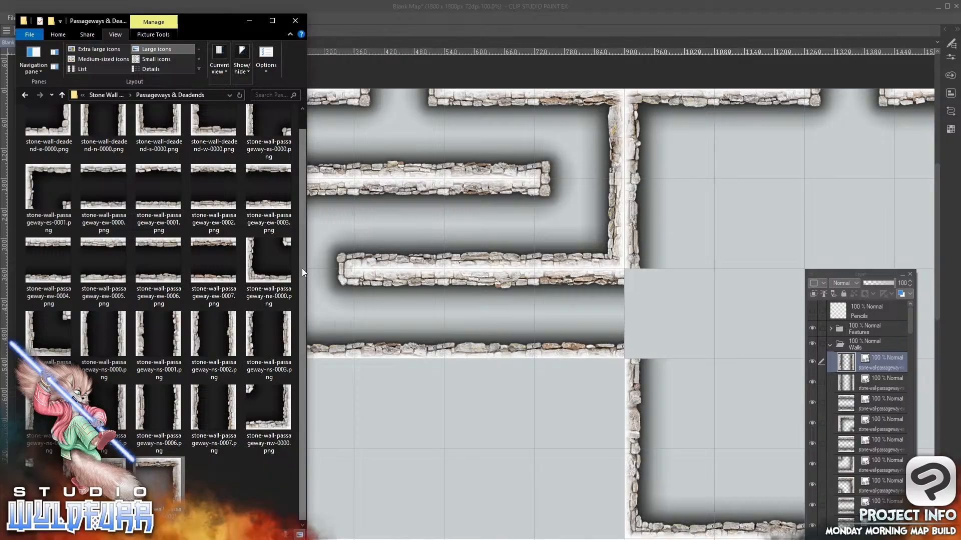
scroll(301, 268, up, 1)
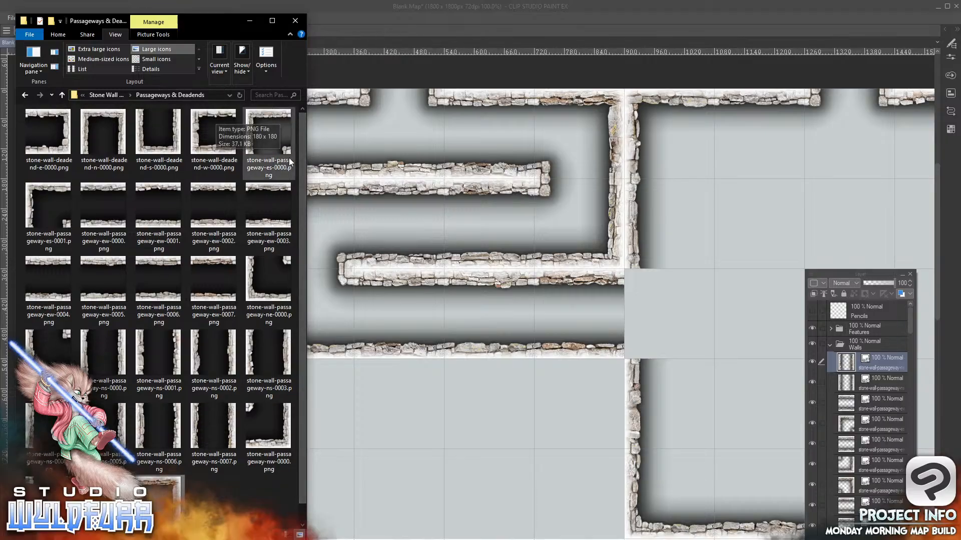
drag(195, 132, 881, 352)
drag(607, 501, 293, 371)
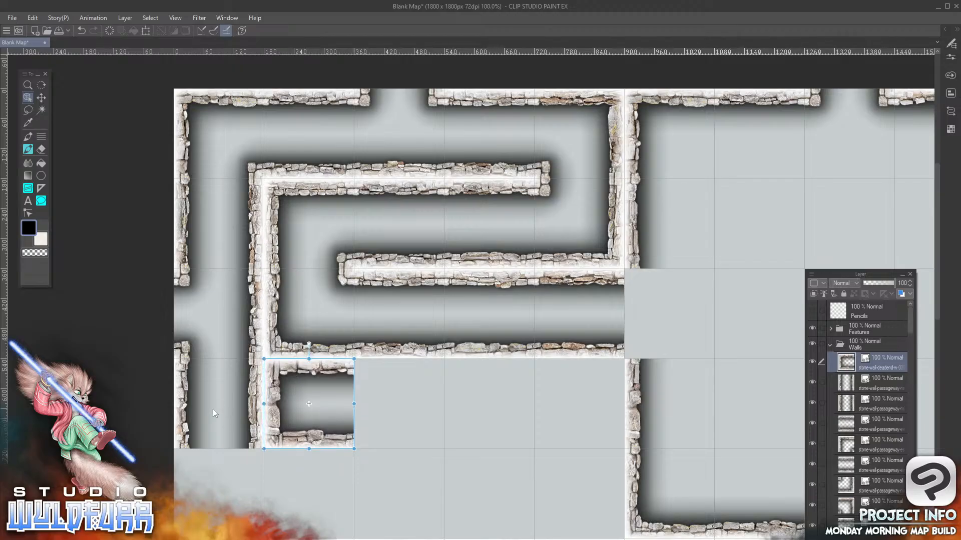
Add a north-east turning passageway tile and stone-wall-passageway-ew-0004.png to the Walls folder, placed in the fifth row's first and second columns respectively
key(alt+Tab)
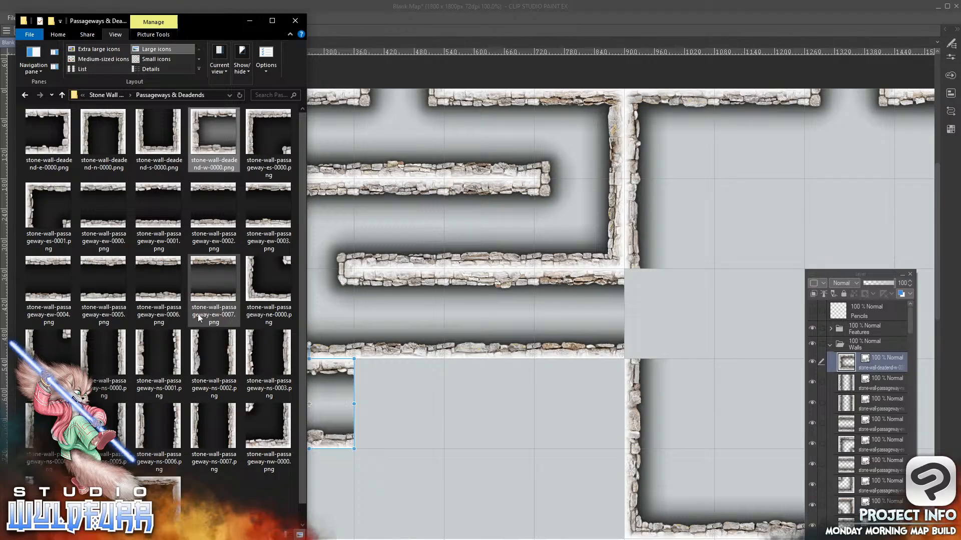
drag(50, 353, 867, 356)
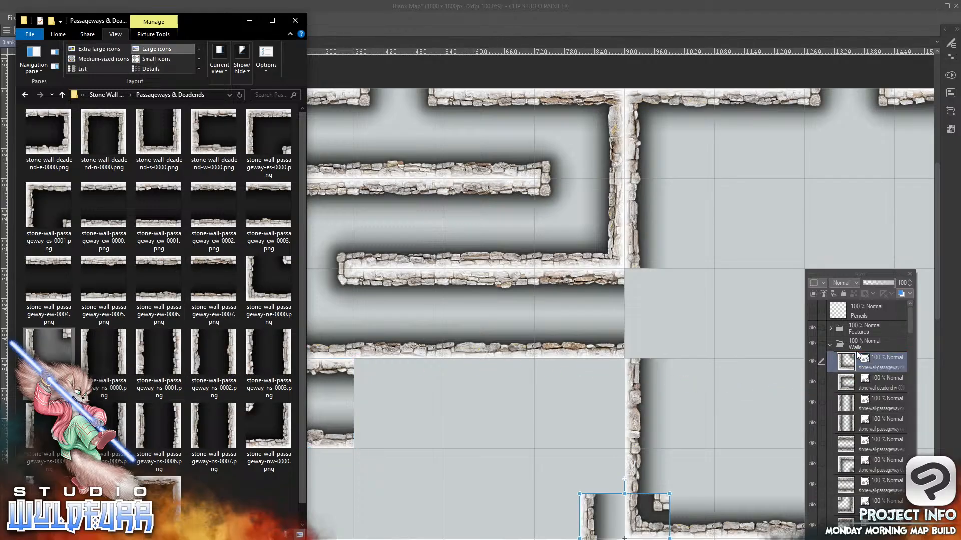
click(588, 511)
drag(588, 510, 183, 479)
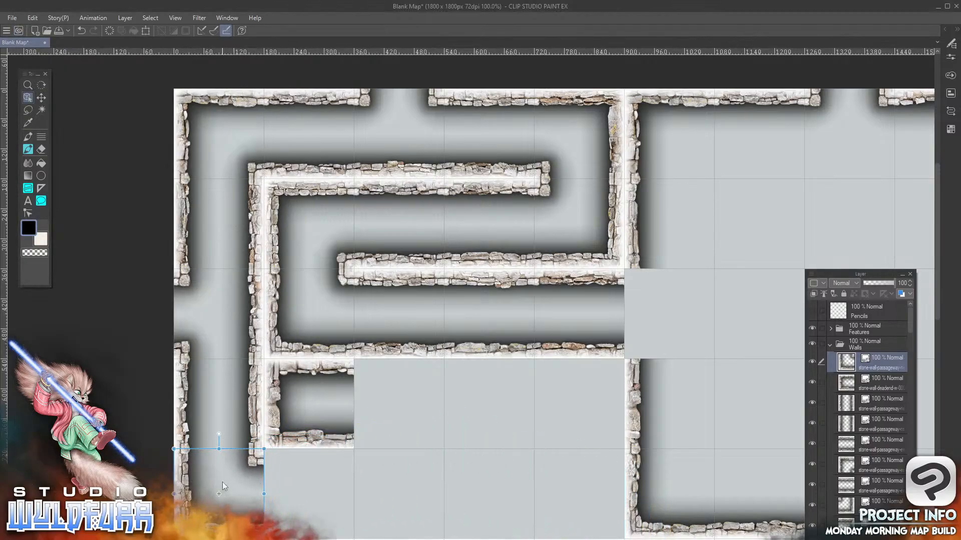
key(alt+Tab)
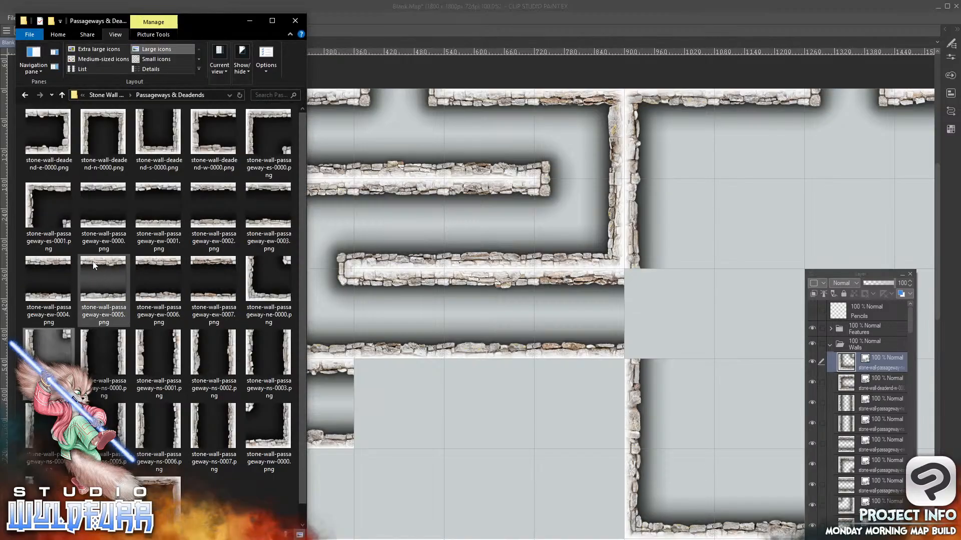
drag(51, 263, 867, 354)
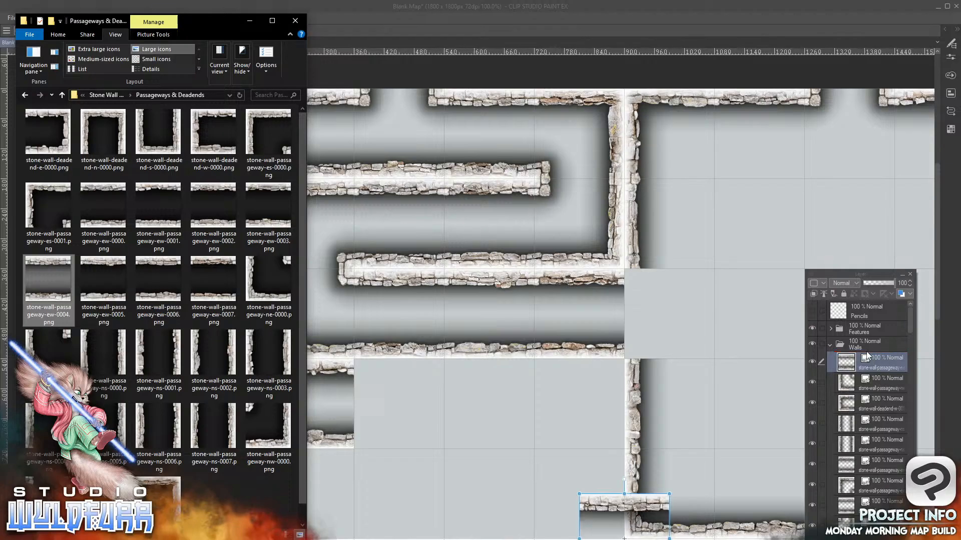
click(638, 506)
drag(638, 506, 324, 461)
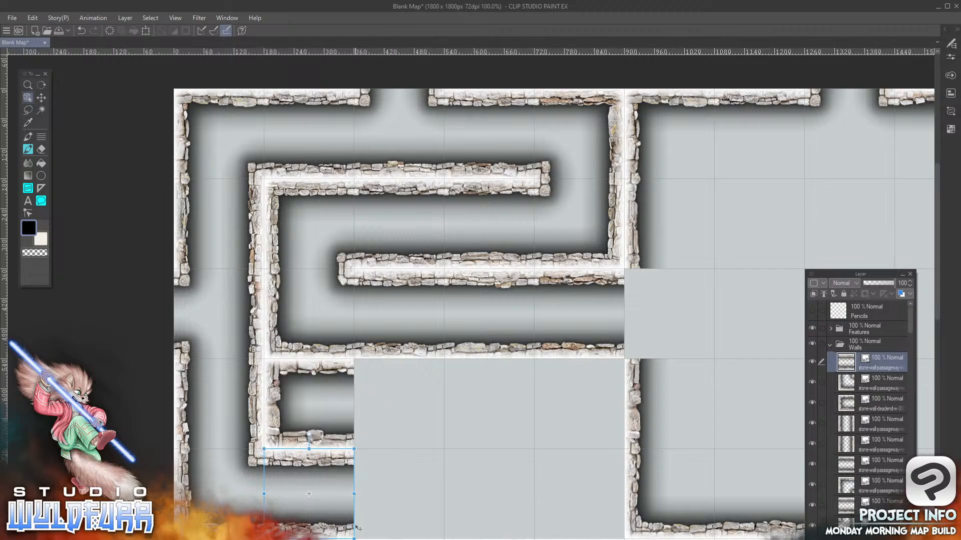
Add stone-wall-passageway-nw-0000.png and stone-wall-deadend-w-0000.png to the Walls folder, placed in the fifth row's third and fourth columns respectively
key(alt+Tab)
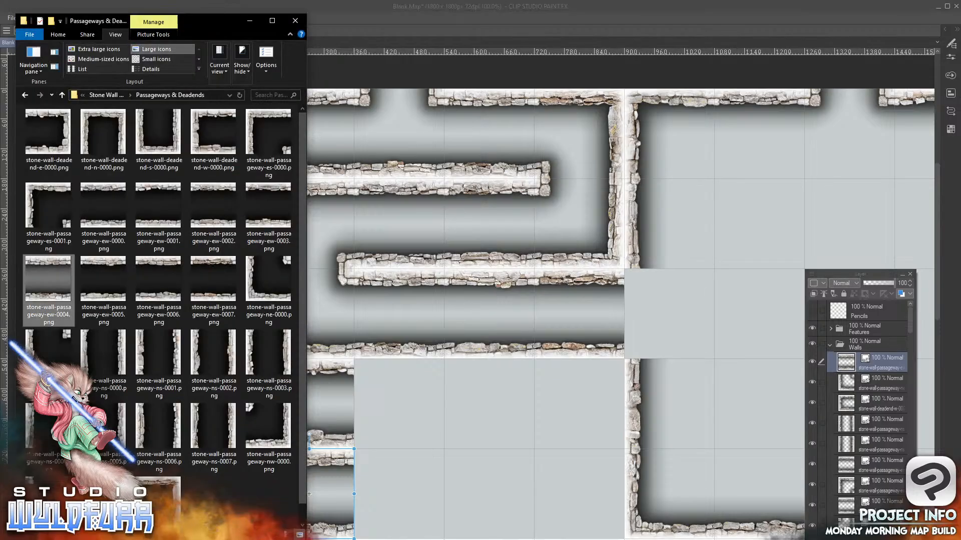
drag(273, 428, 876, 354)
click(664, 532)
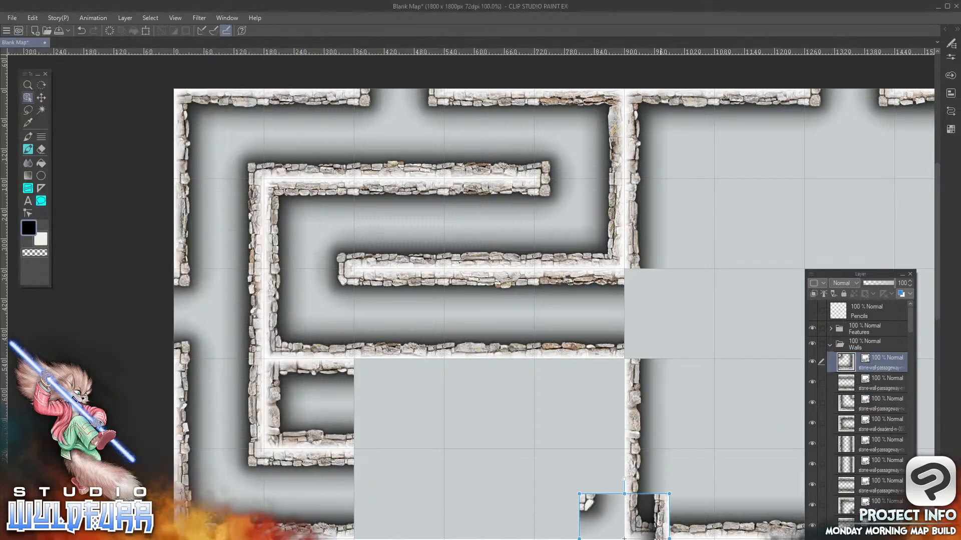
drag(648, 535, 435, 509)
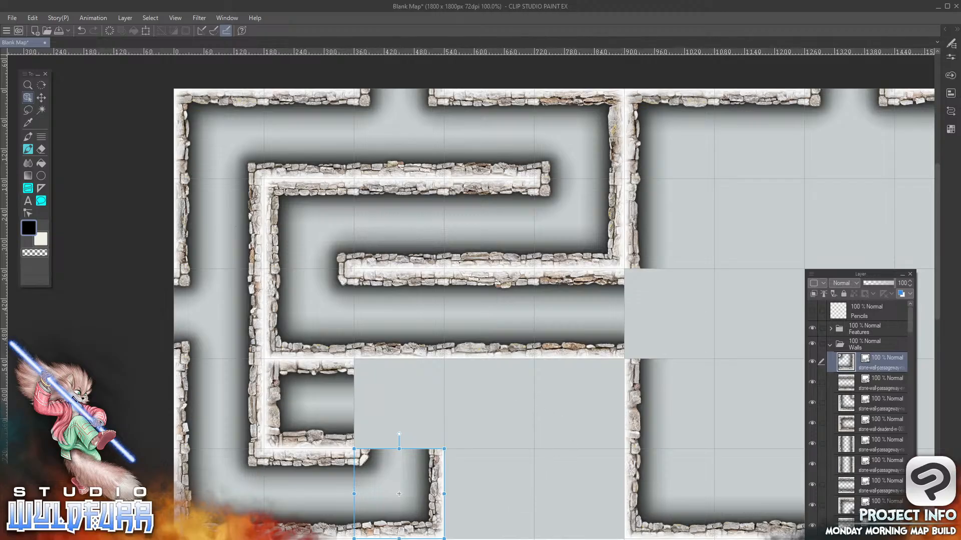
click(375, 539)
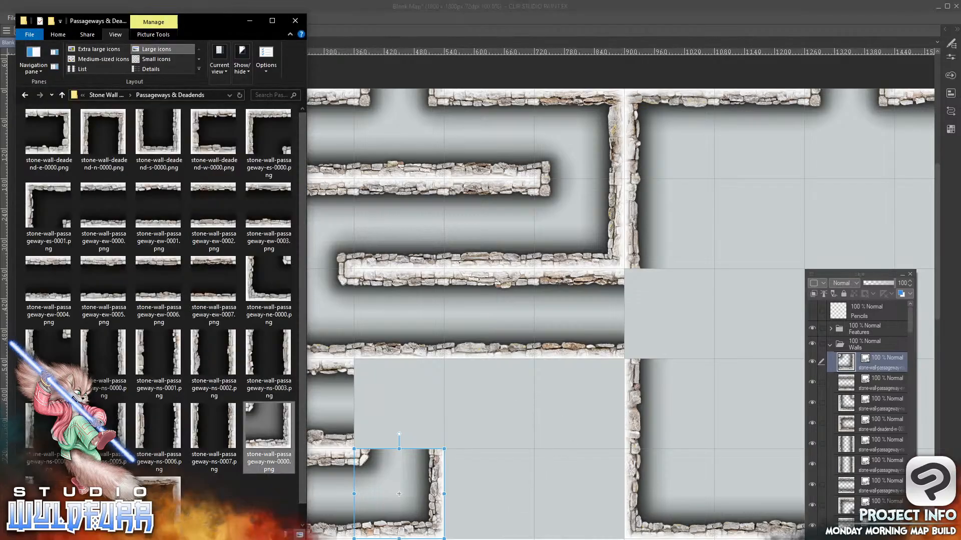
click(201, 122)
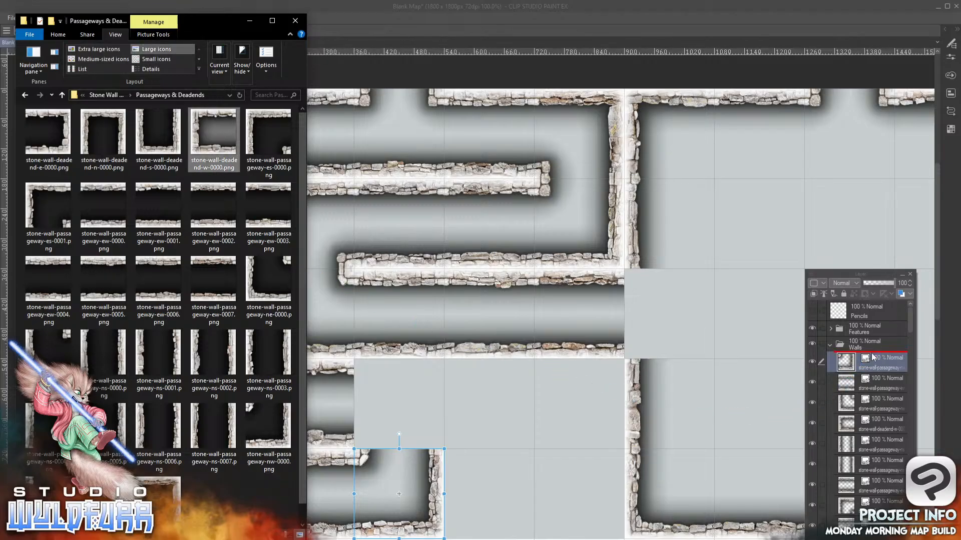
click(599, 503)
drag(599, 503, 463, 466)
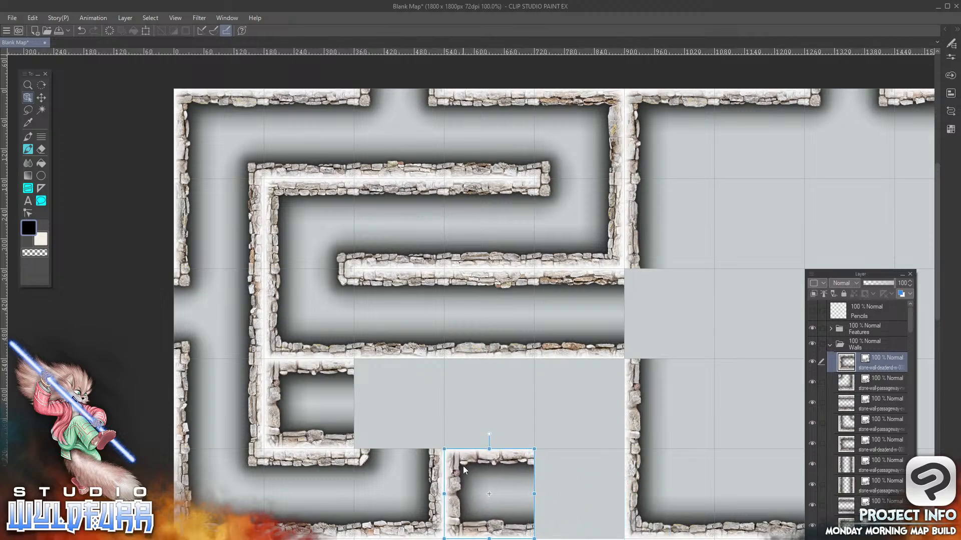
Add the north-west and south-west turning passageway tiles to the Walls folder, placed in the fifth column's fifth and fourth rows respectively
key(alt+Tab)
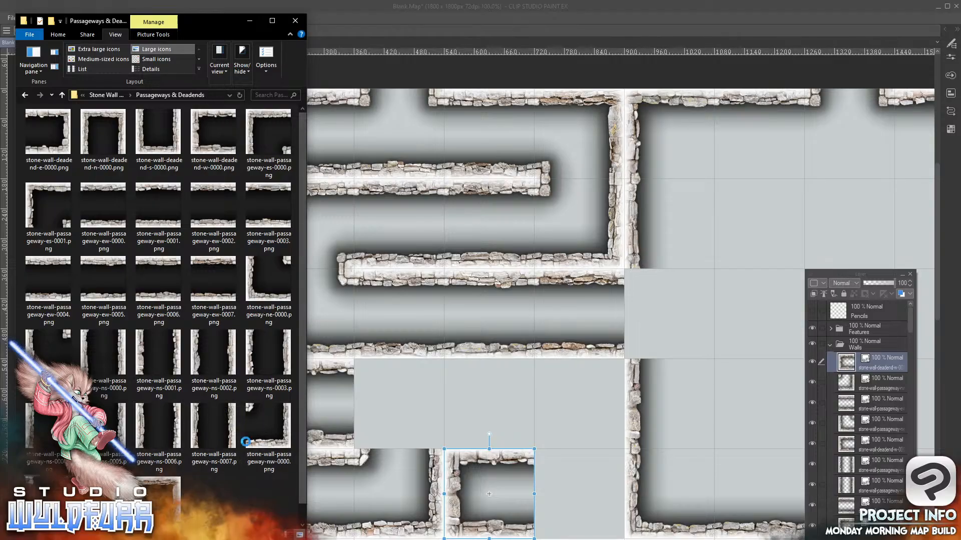
drag(879, 353, 868, 356)
drag(588, 505, 545, 462)
key(alt+Tab)
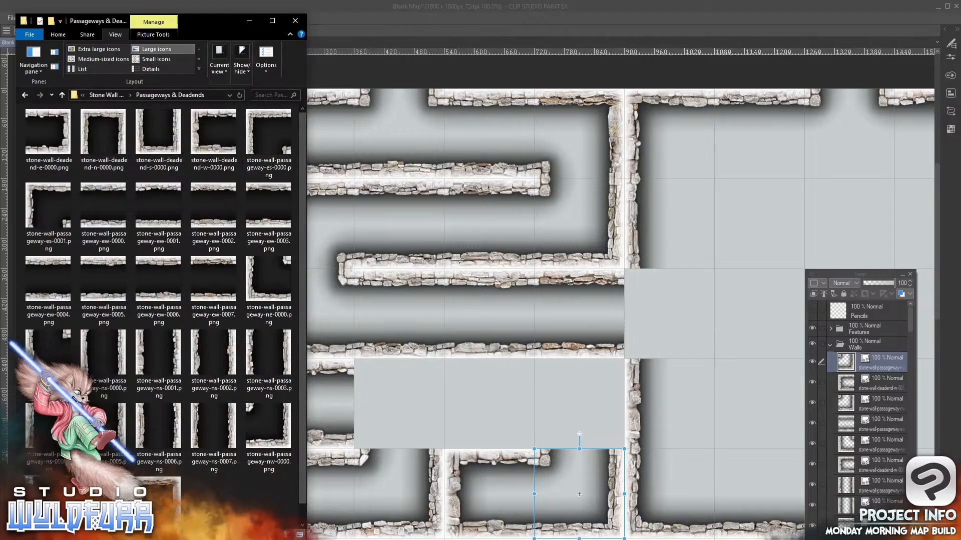
drag(876, 352, 872, 352)
drag(625, 508, 581, 372)
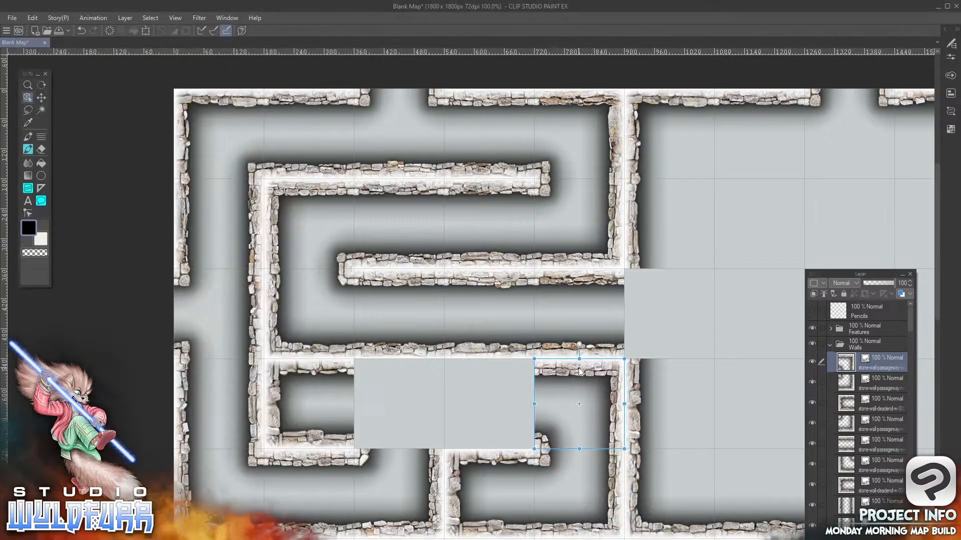
Add stone-wall-passageway-ew-0002.png to the Walls folder, placed in the fourth column, fourth row
key(alt+Tab)
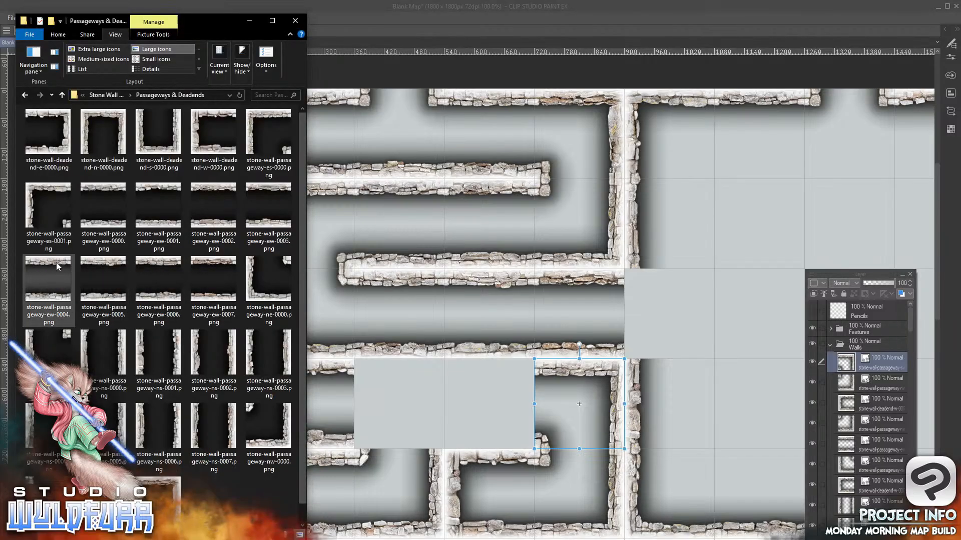
drag(212, 226, 874, 355)
drag(654, 503, 521, 373)
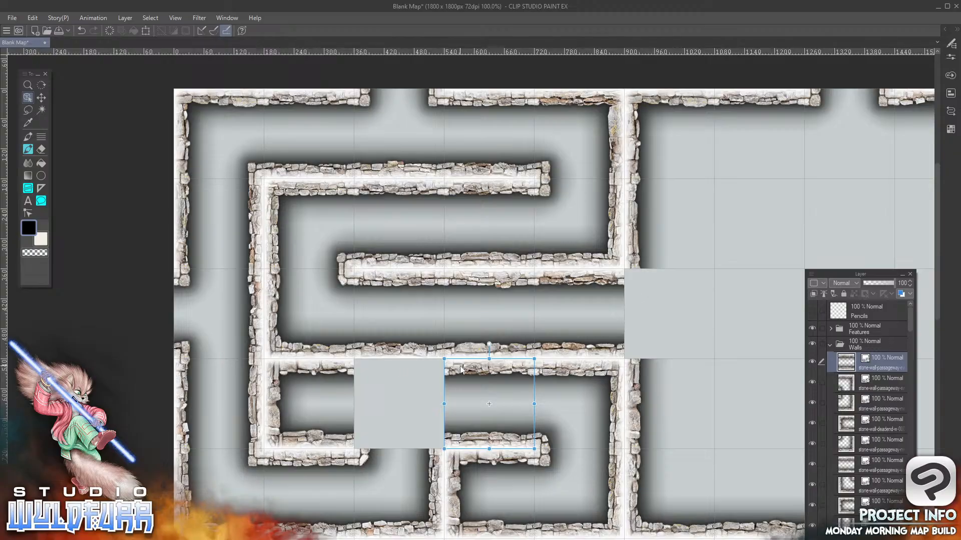
Add stone-wall-n-0001.png from the Stone Wall Overlays folder to the Walls folder, placed in the third column, fourth row
key(alt+Tab)
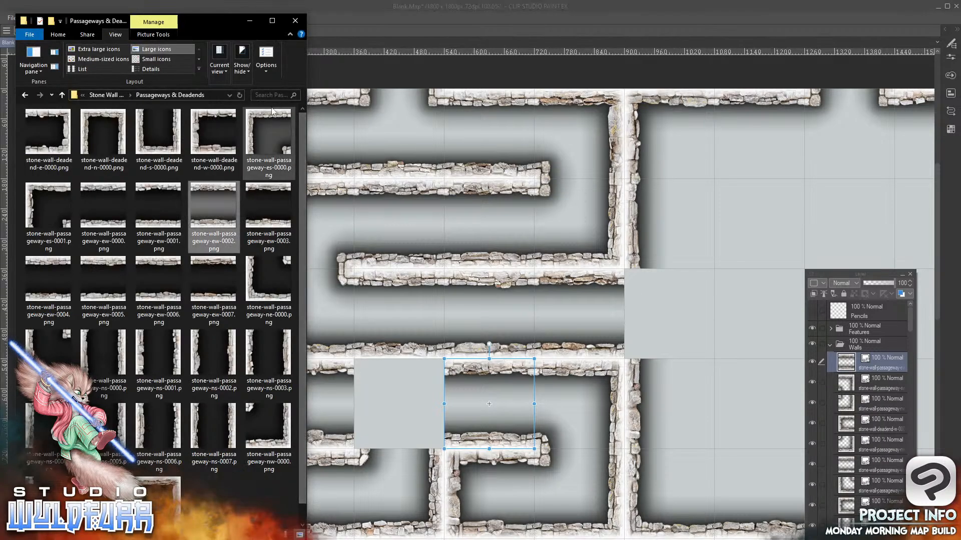
click(116, 95)
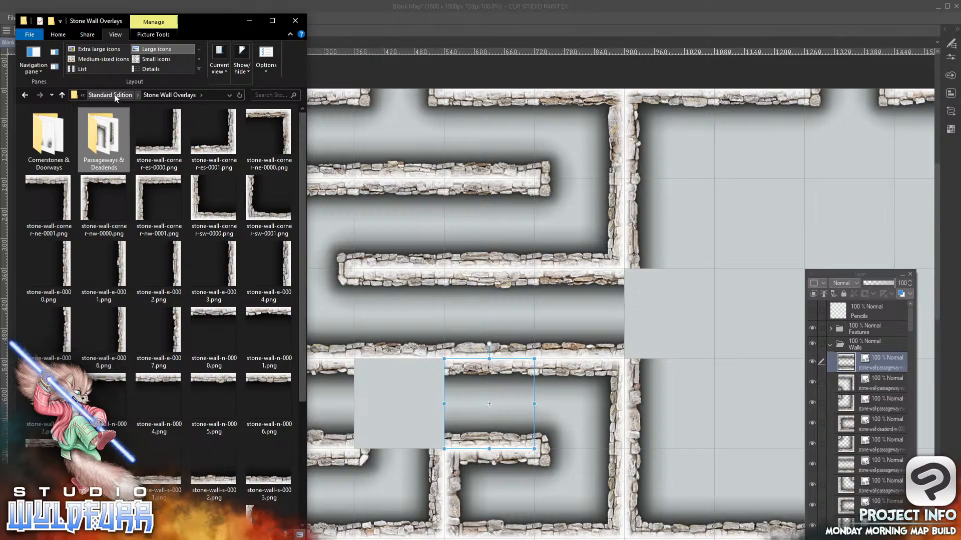
drag(264, 312, 873, 357)
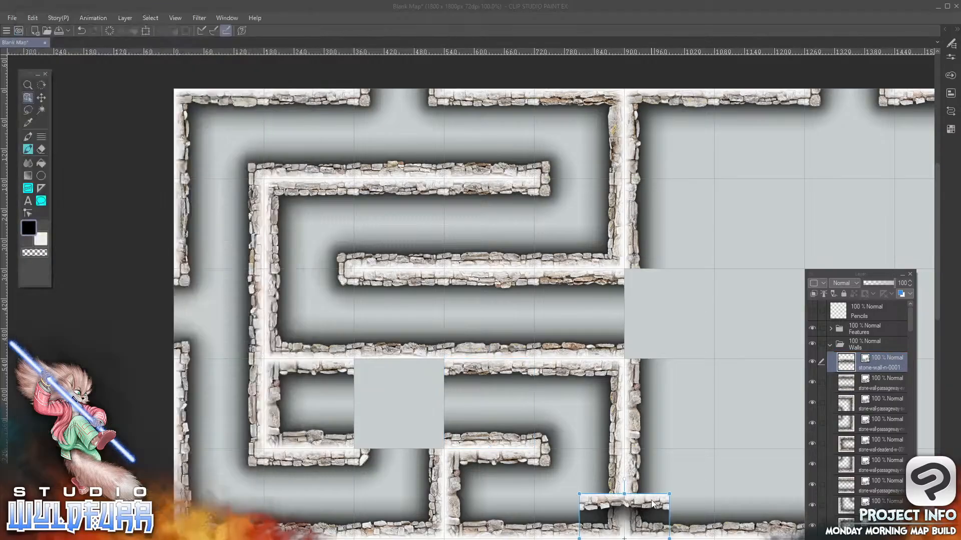
drag(655, 506, 432, 371)
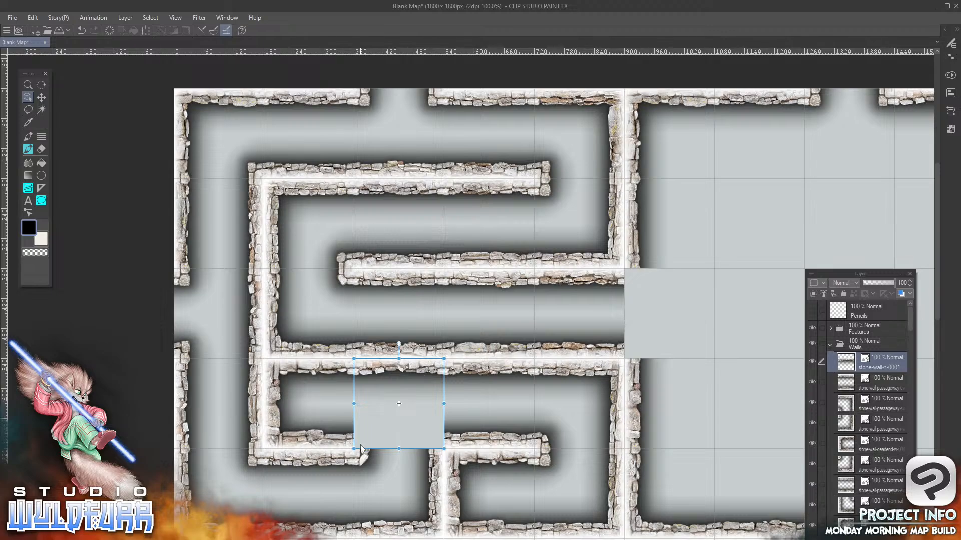
key(alt+Tab)
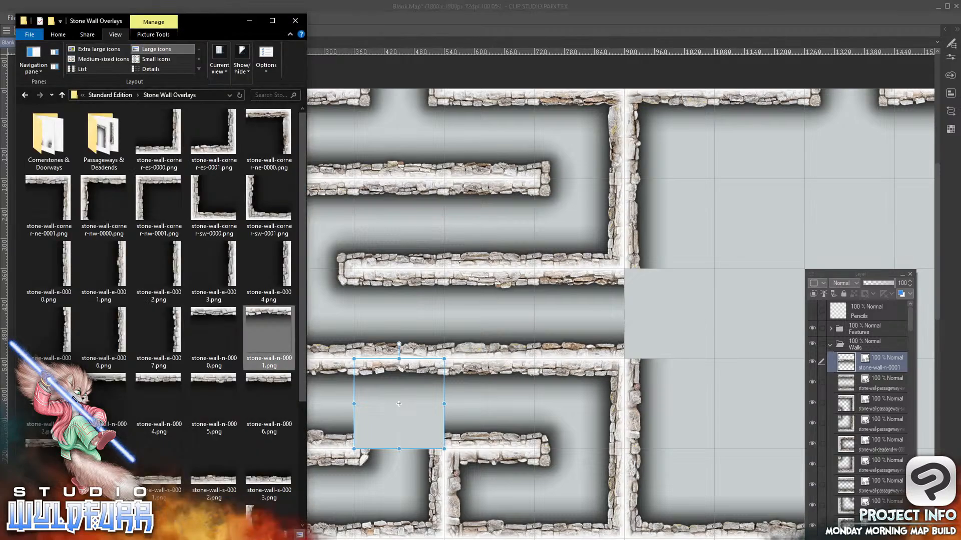
Add stone-wall-doorway-w-0000.png from the Cornerstones & Doorways folder to the Walls folder, placed in the sixth column, third row
click(42, 140)
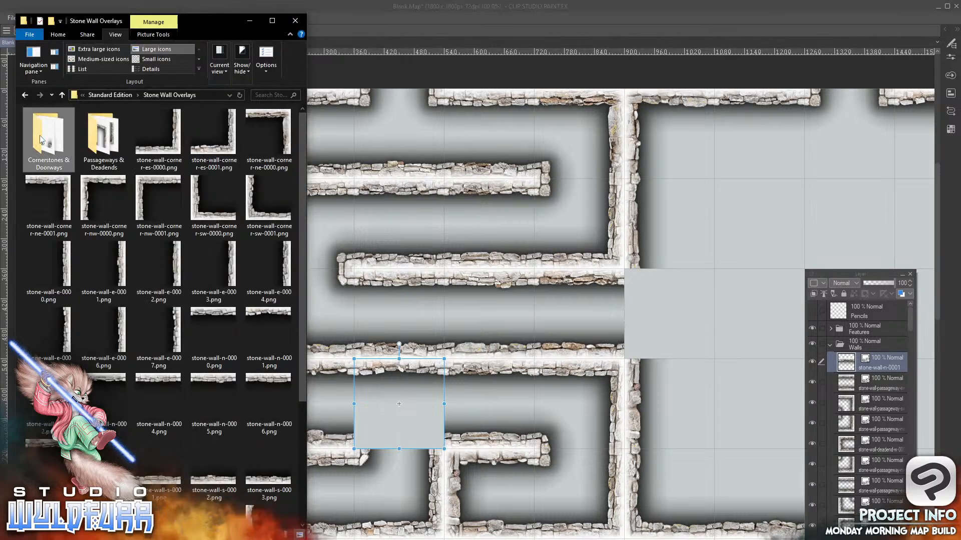
double_click(41, 140)
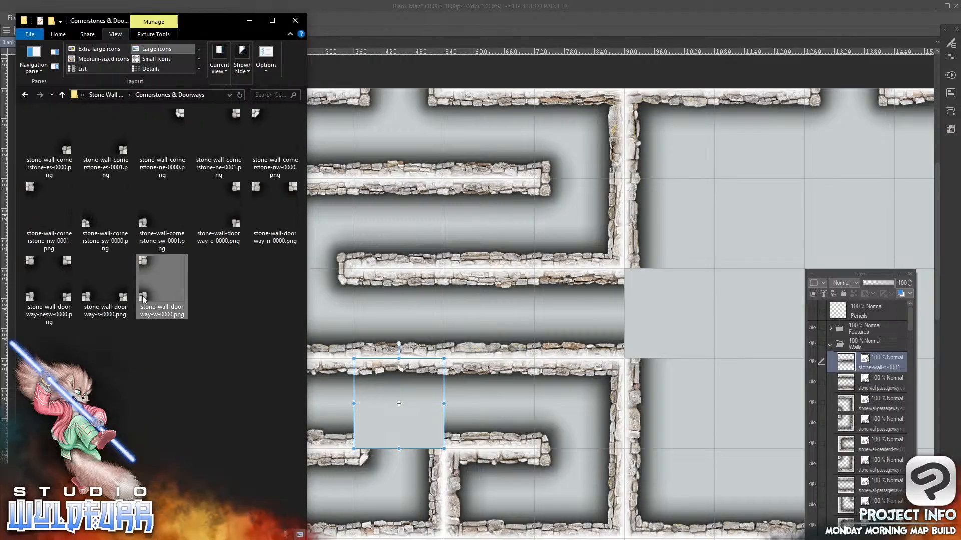
drag(162, 288, 854, 359)
drag(587, 502, 635, 282)
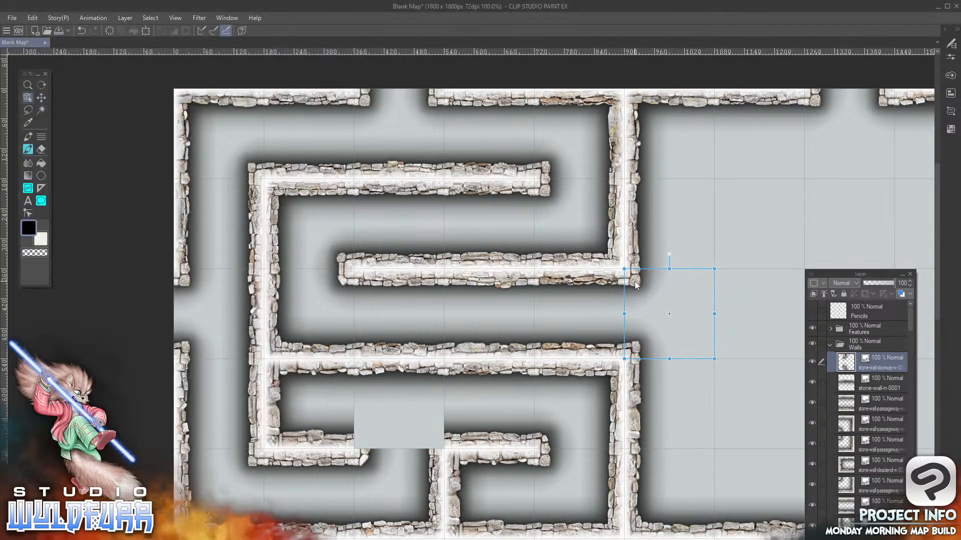
Add stone-wall-doorway-s-0000.png to the Walls folder, placed in the third column, fourth row
key(alt+Tab)
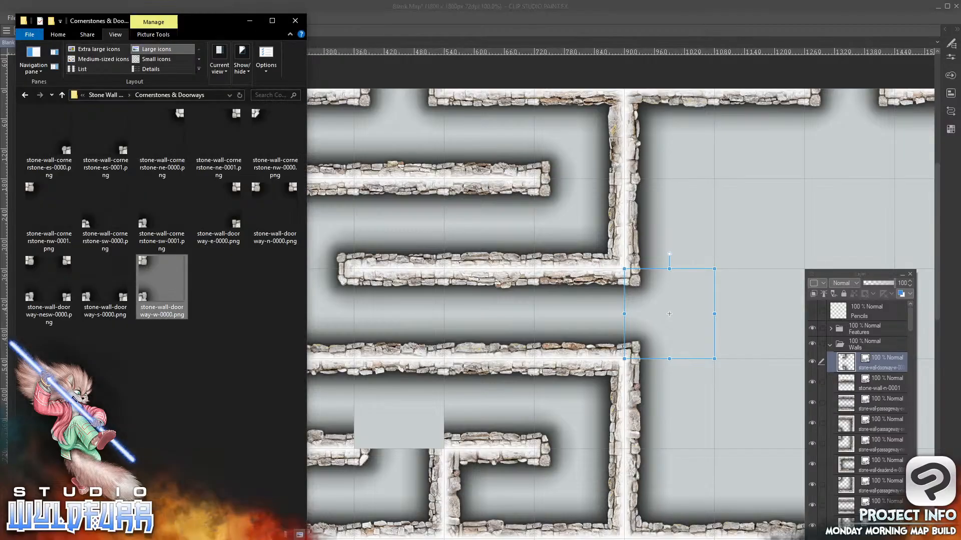
click(121, 301)
drag(859, 366, 874, 352)
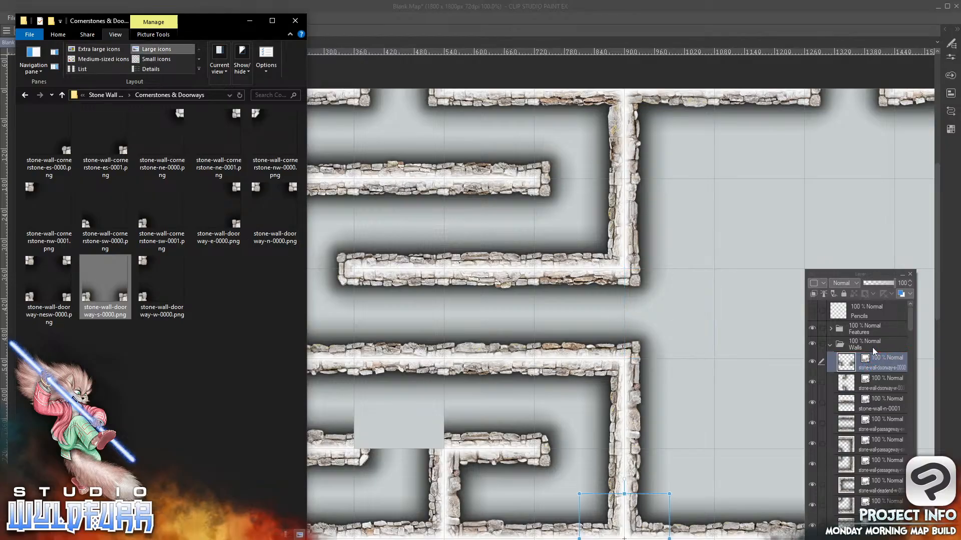
drag(658, 539, 434, 438)
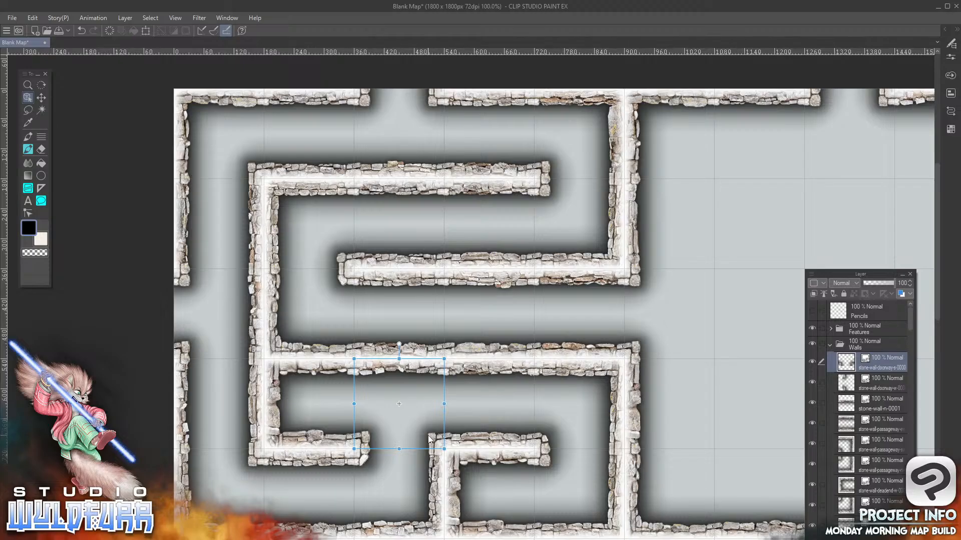
click(175, 18)
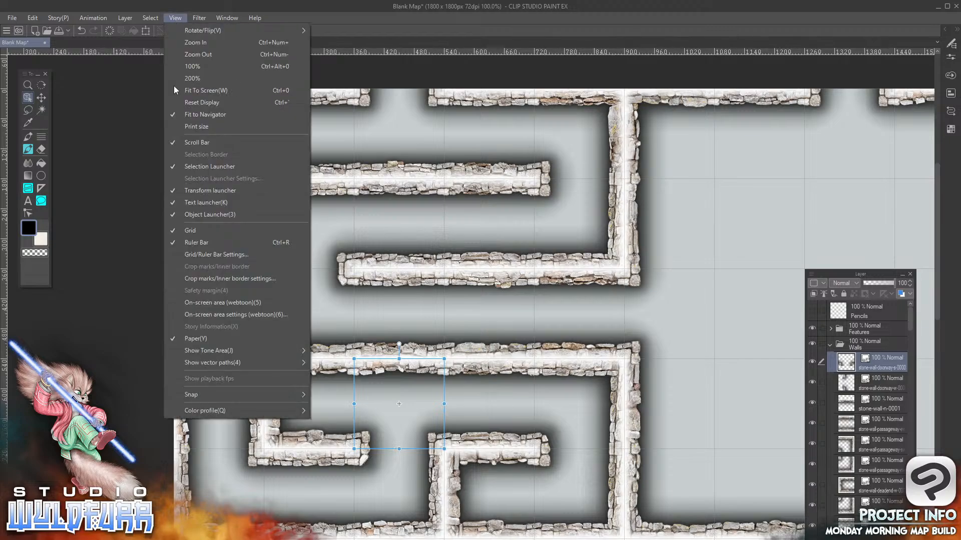
click(215, 92)
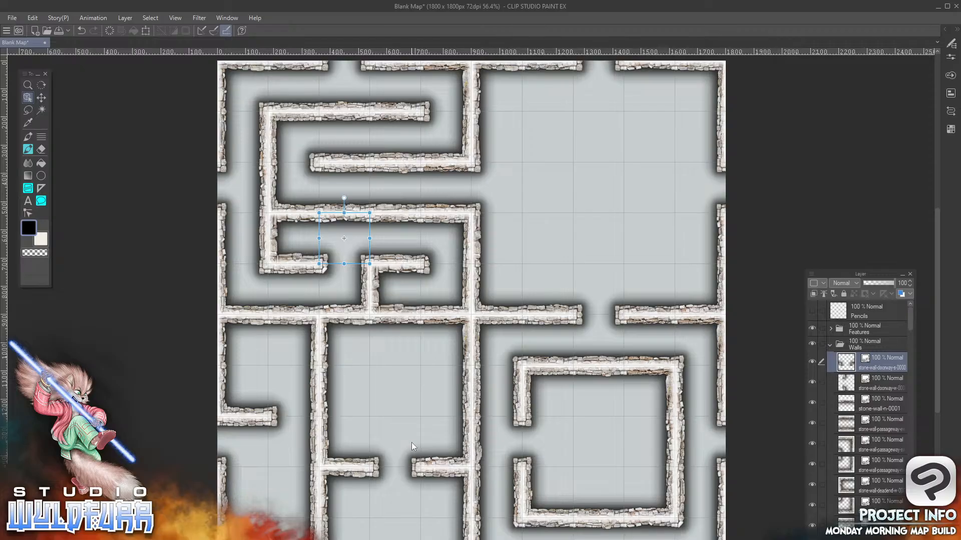
click(830, 344)
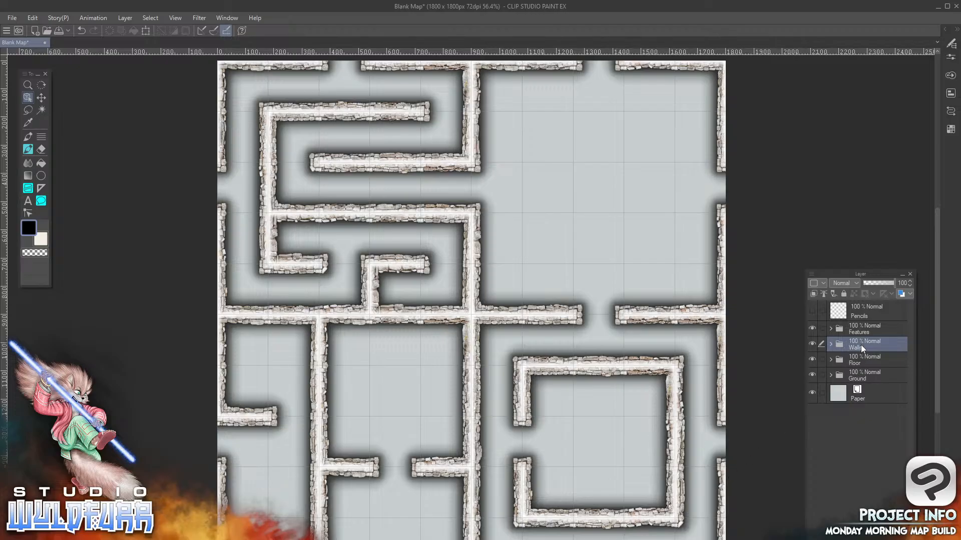
click(831, 344)
click(830, 345)
click(844, 293)
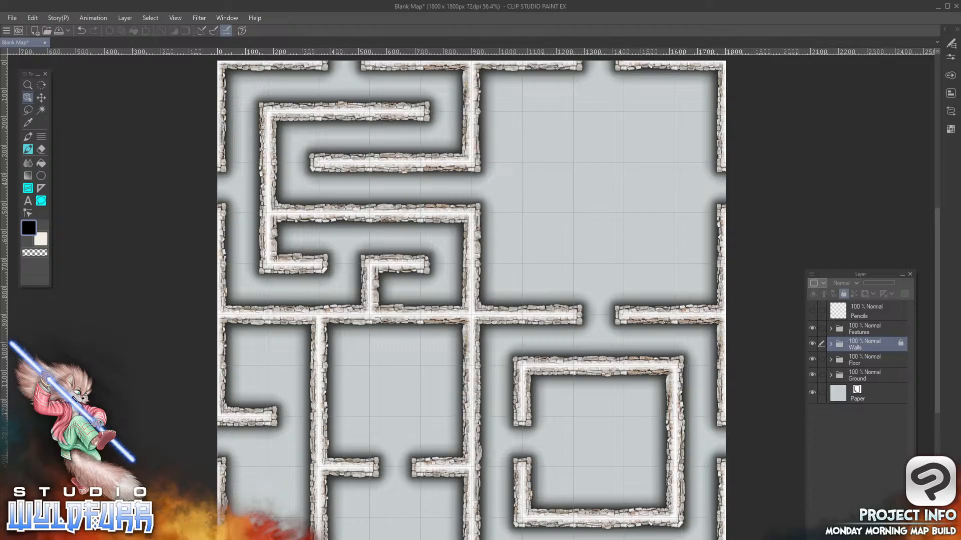
click(844, 293)
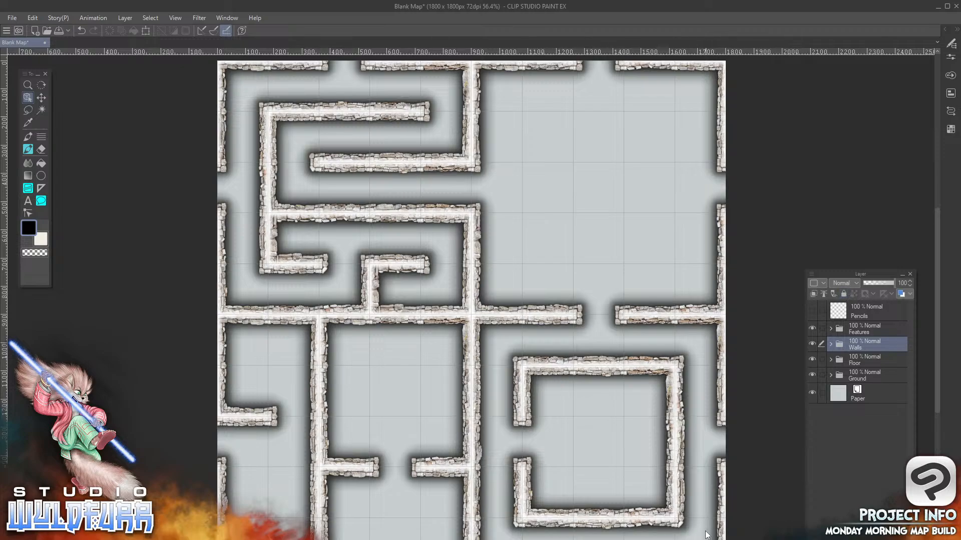
click(547, 308)
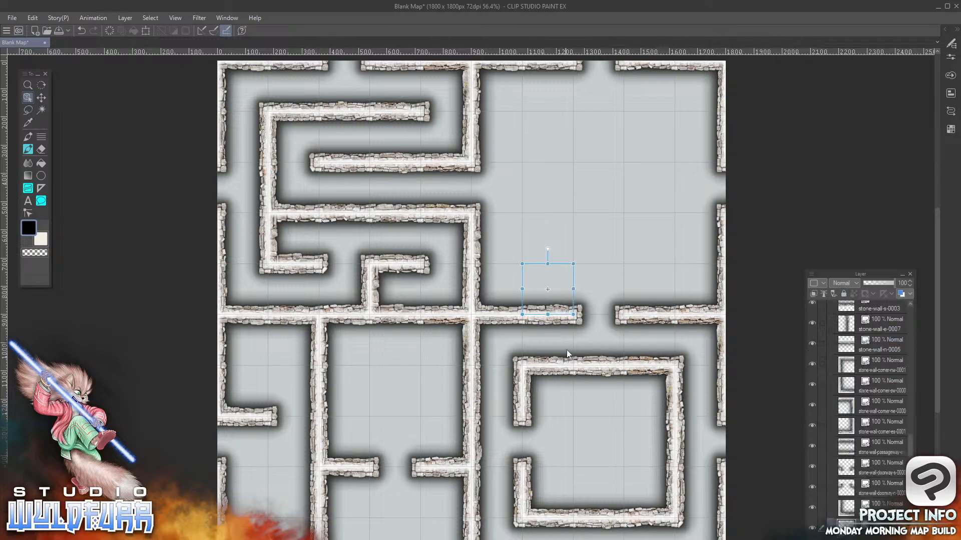
click(643, 313)
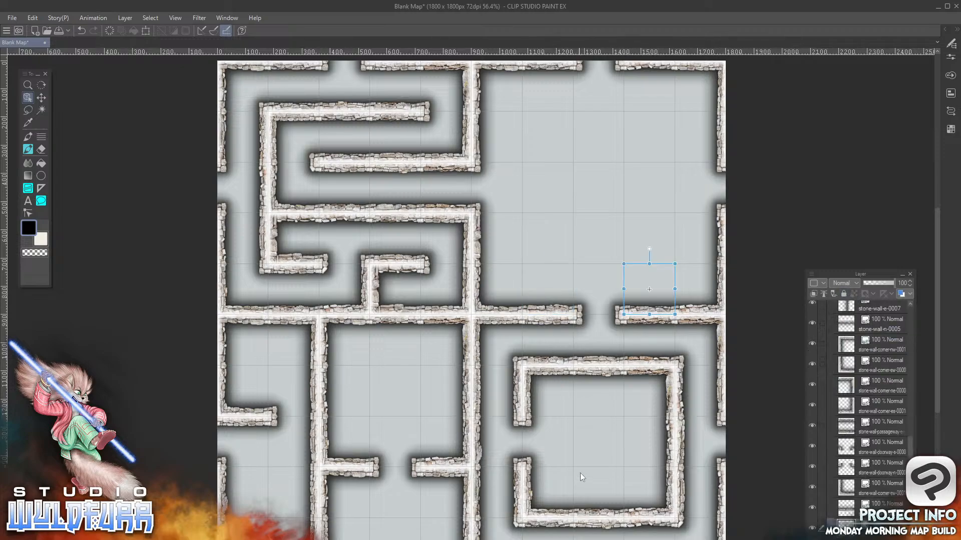
mouse_move(669, 310)
mouse_down()
mouse_move(599, 251)
mouse_move(668, 228)
mouse_move(669, 313)
mouse_up()
drag(910, 449, 913, 313)
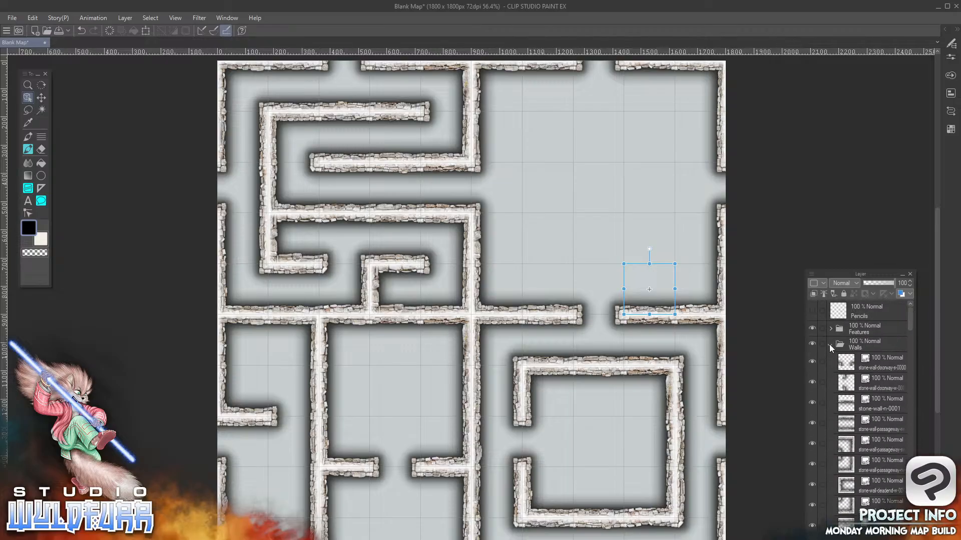
Lock the Walls folder together with its wall tiles and collapse it in the layer list
click(870, 344)
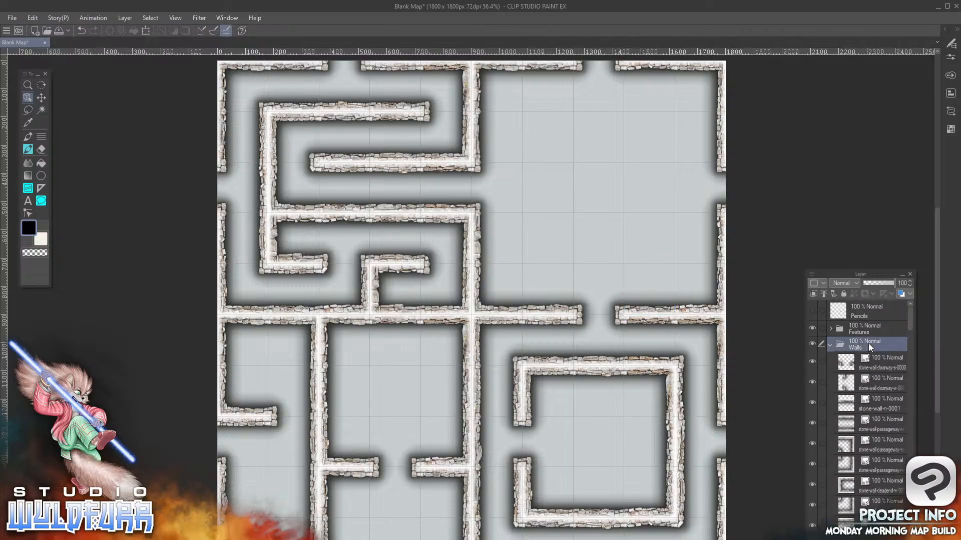
click(843, 294)
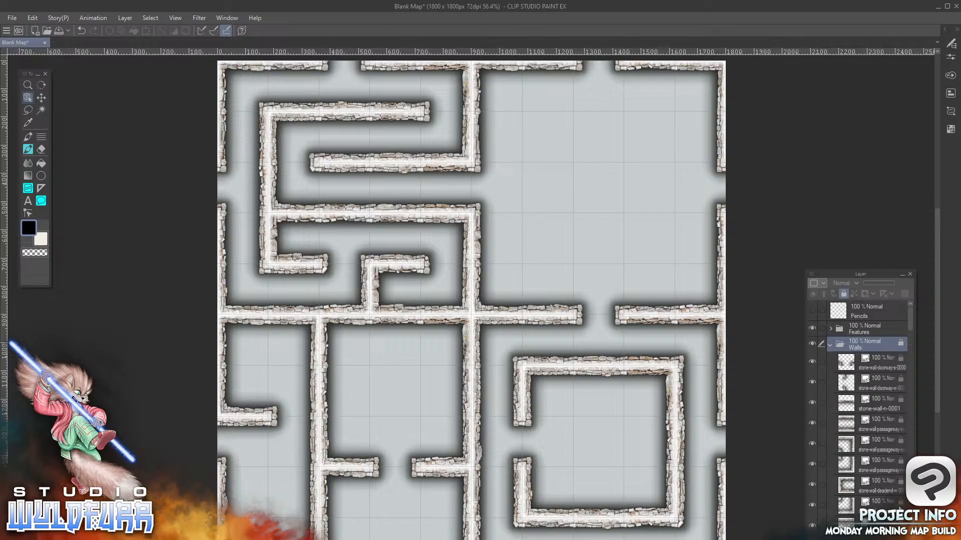
click(830, 344)
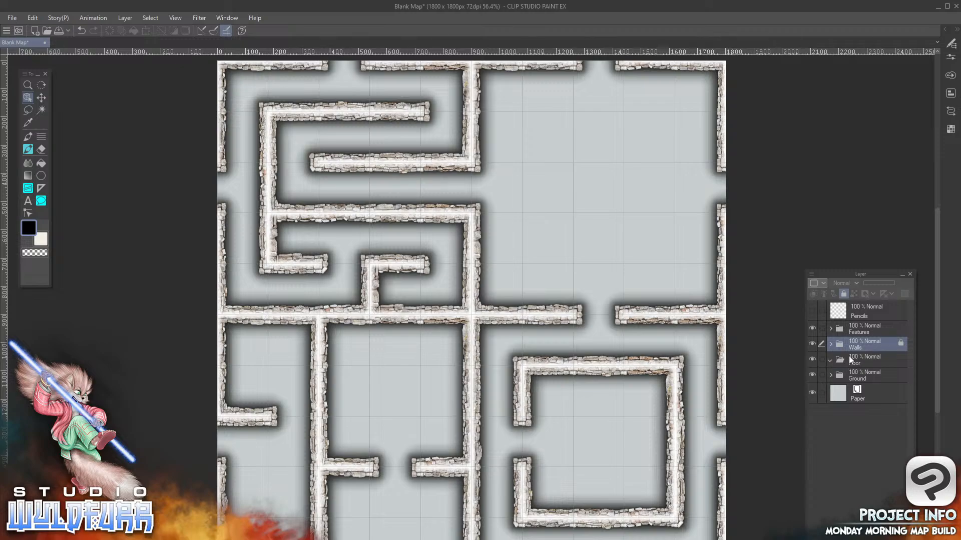
Switch to File Explorer and open the Catacomb Rock Floor folder inside Standard Edition
key(alt+Tab)
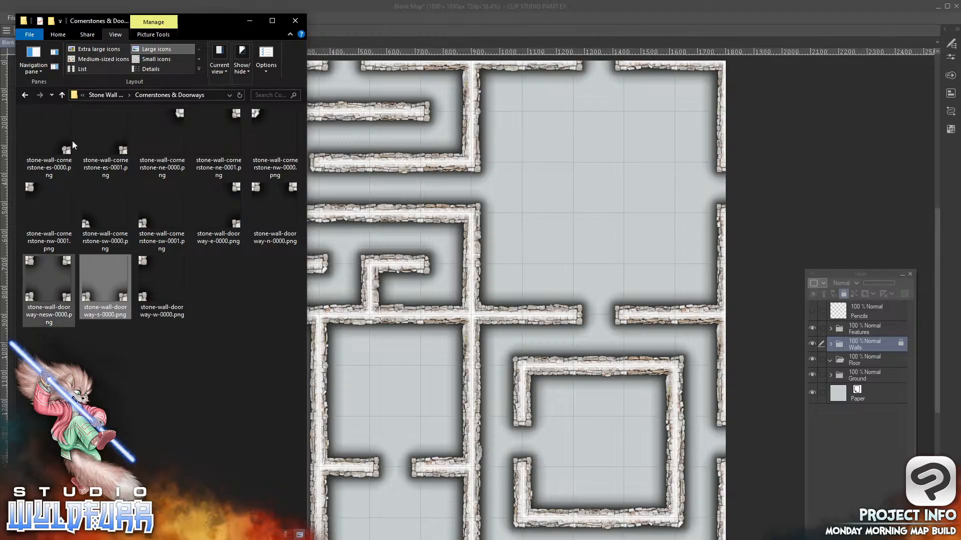
click(88, 94)
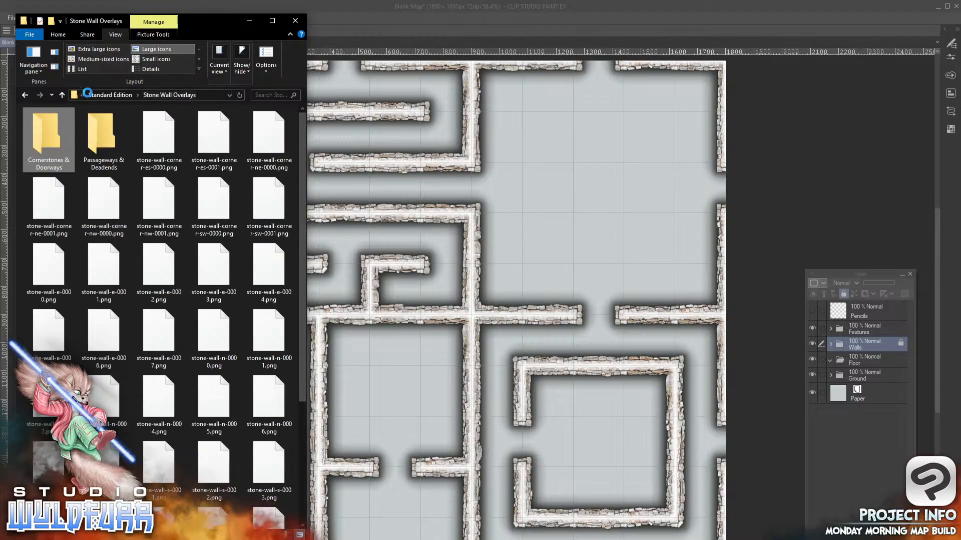
click(108, 95)
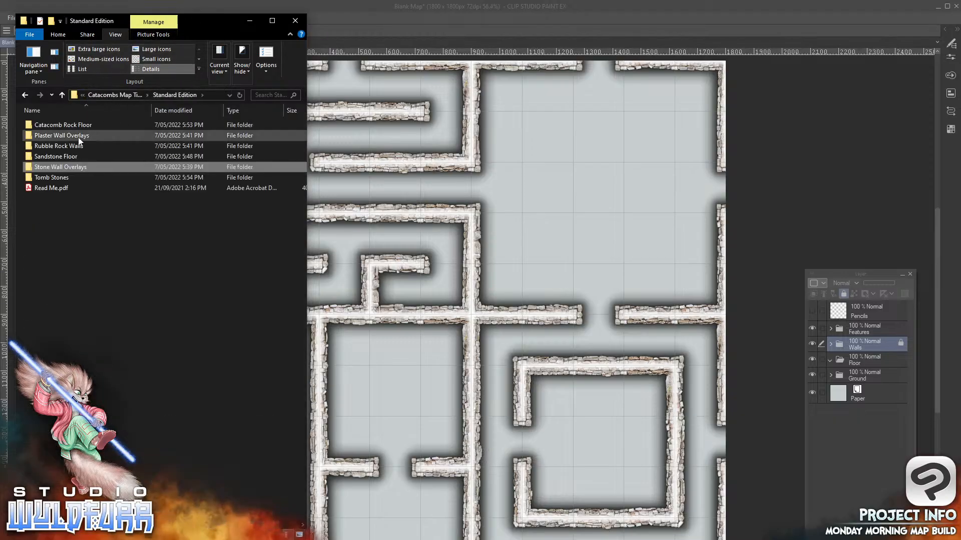
double_click(68, 125)
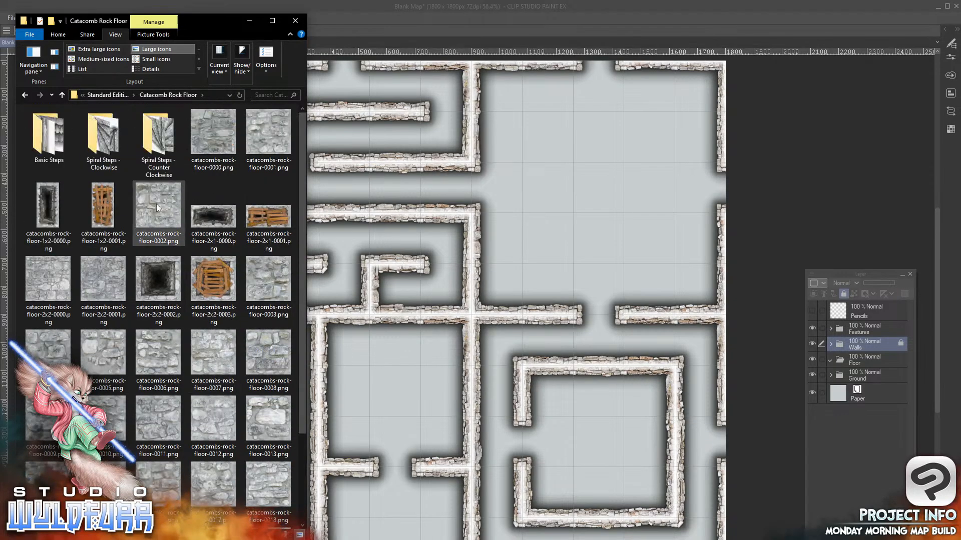
Look through the step tiles in the Basic Steps folder and return to the Catacomb Rock Floor folder
click(55, 145)
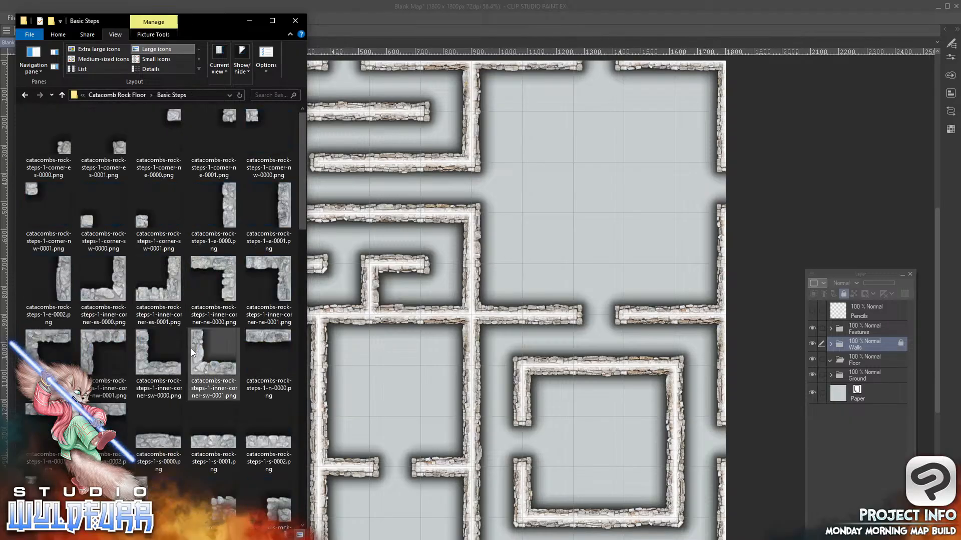
scroll(192, 345, down, 5)
scroll(193, 342, down, 6)
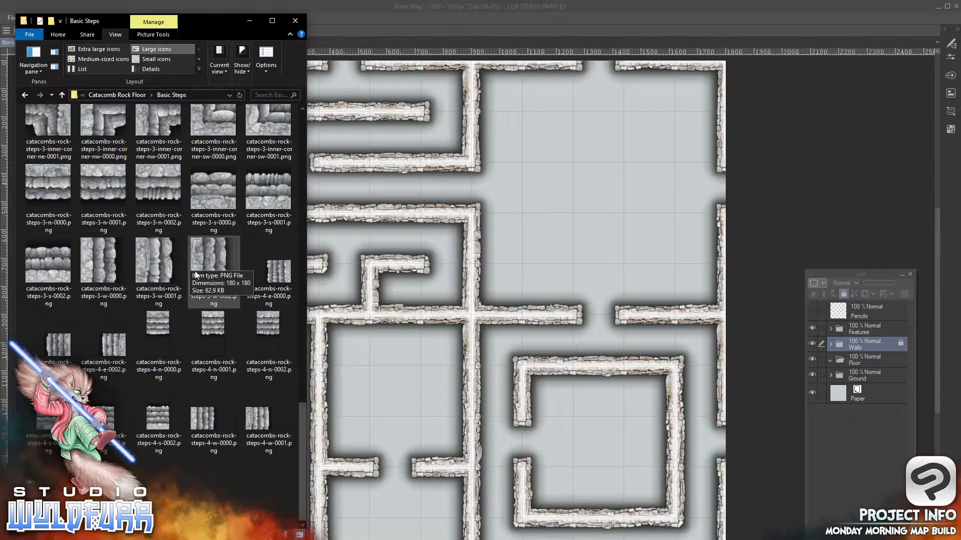
scroll(211, 253, up, 10)
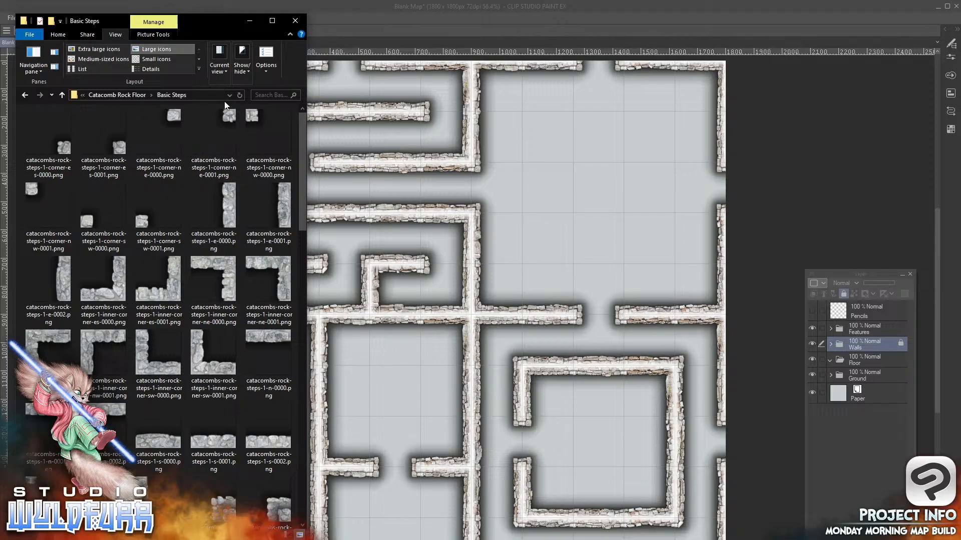
click(117, 95)
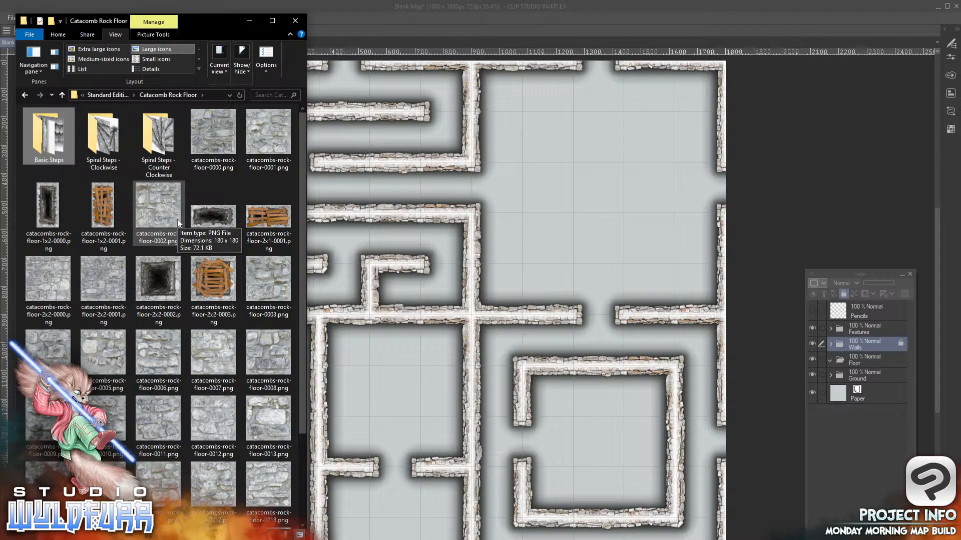
Add catacombs-rock-floor-2x2-0000.png to the Floor folder, placed across the sixth and seventh columns in the fourth and fifth rows
click(43, 278)
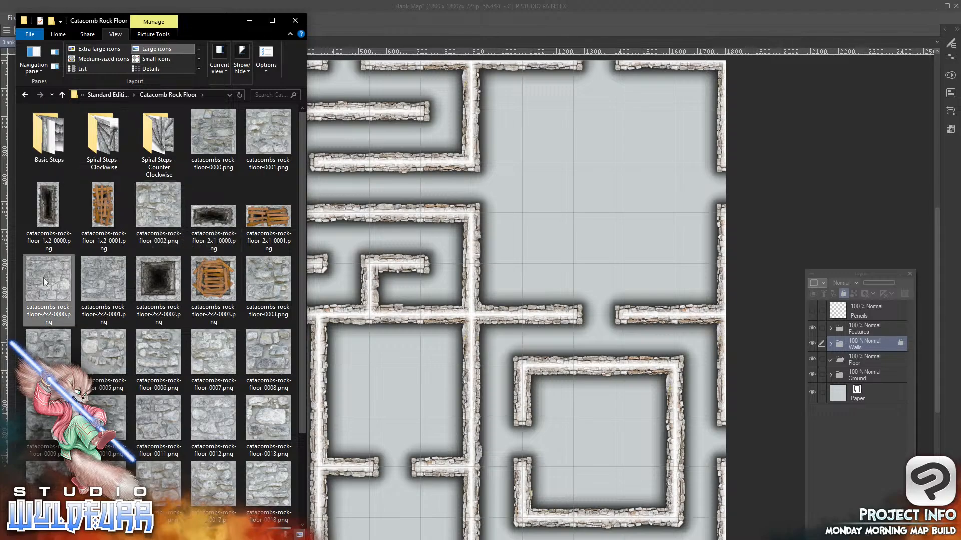
drag(40, 274, 861, 346)
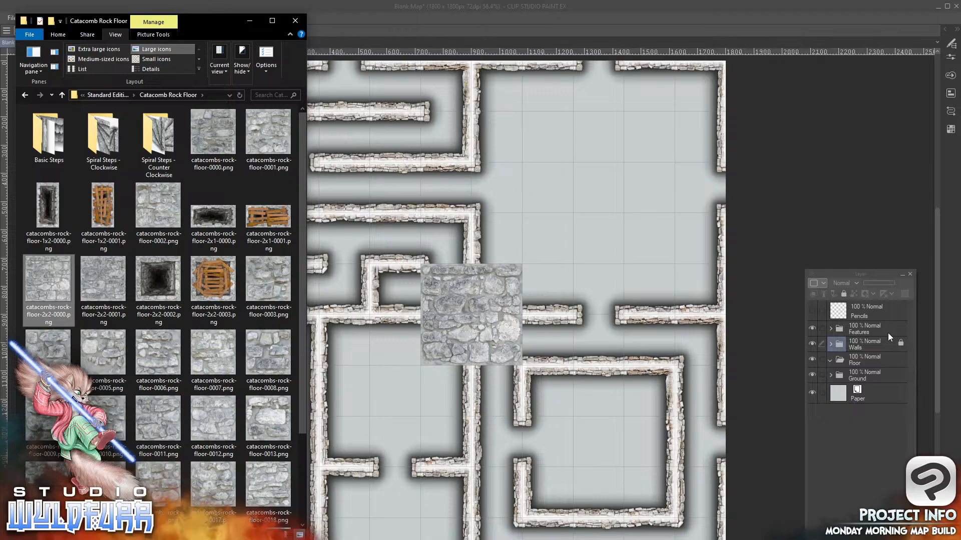
click(830, 344)
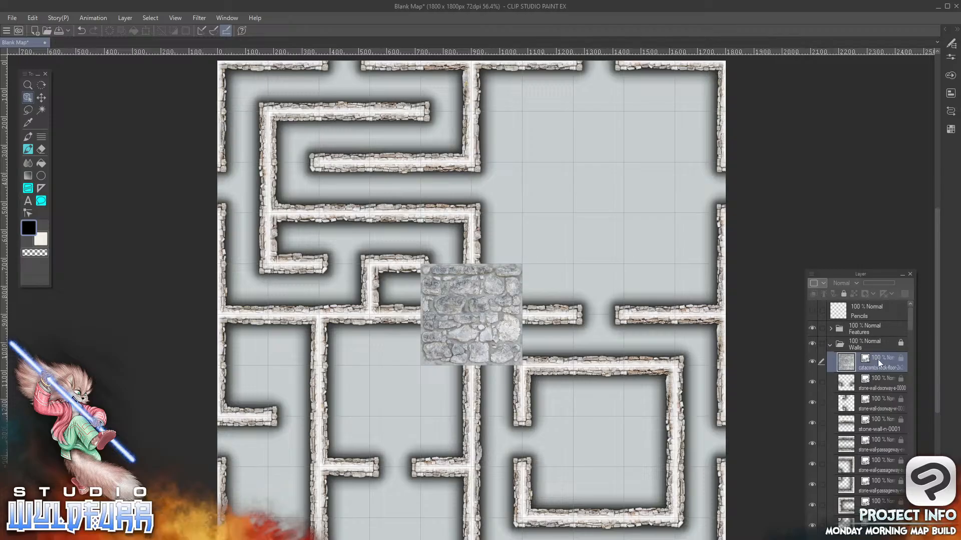
drag(879, 358, 876, 326)
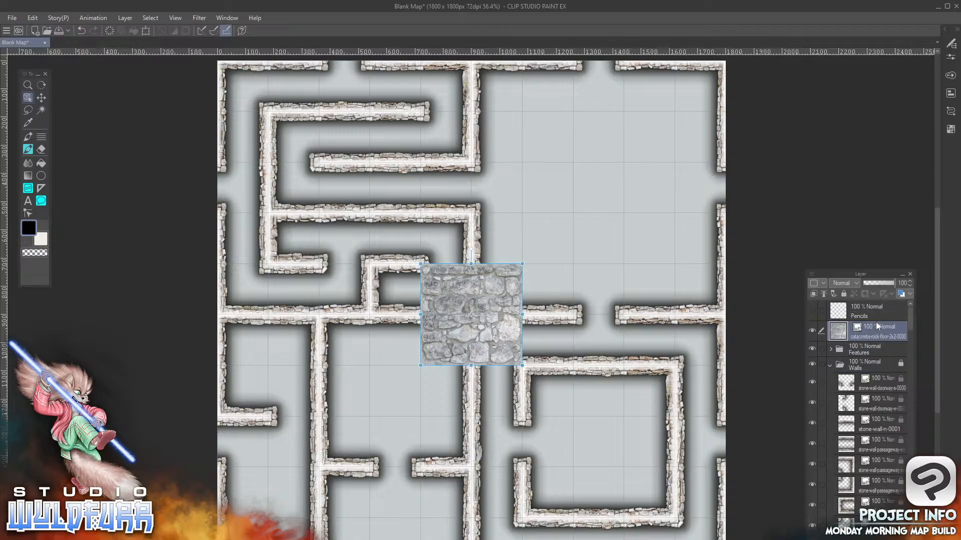
click(830, 366)
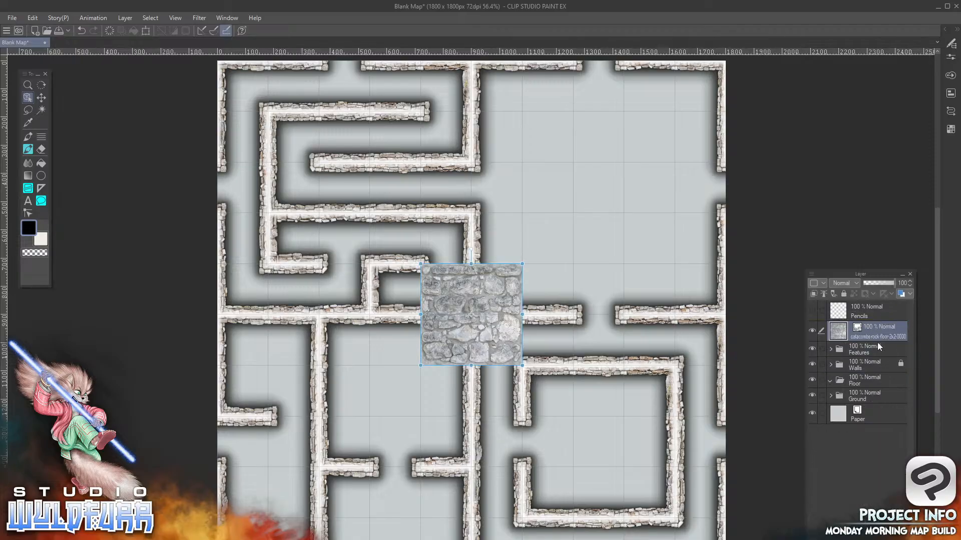
drag(877, 333, 865, 391)
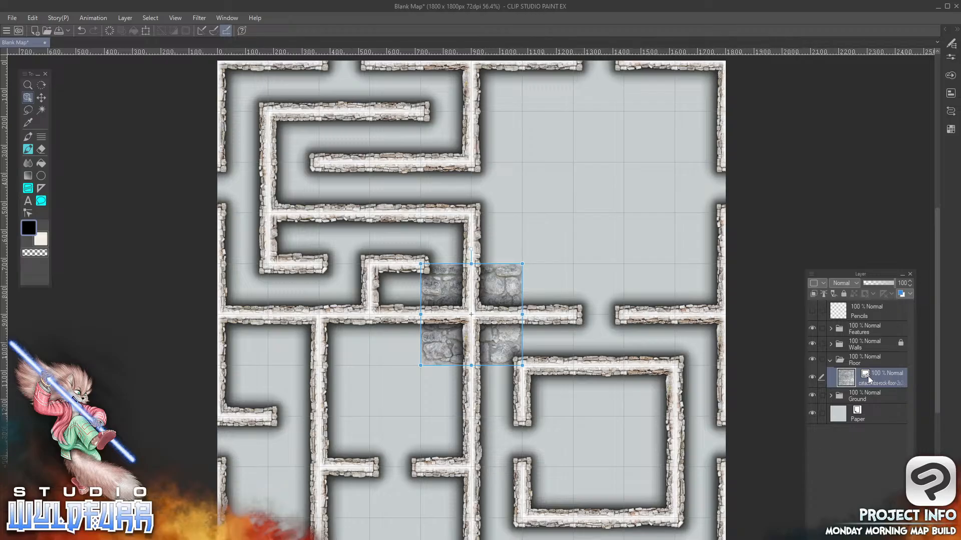
drag(510, 291, 564, 240)
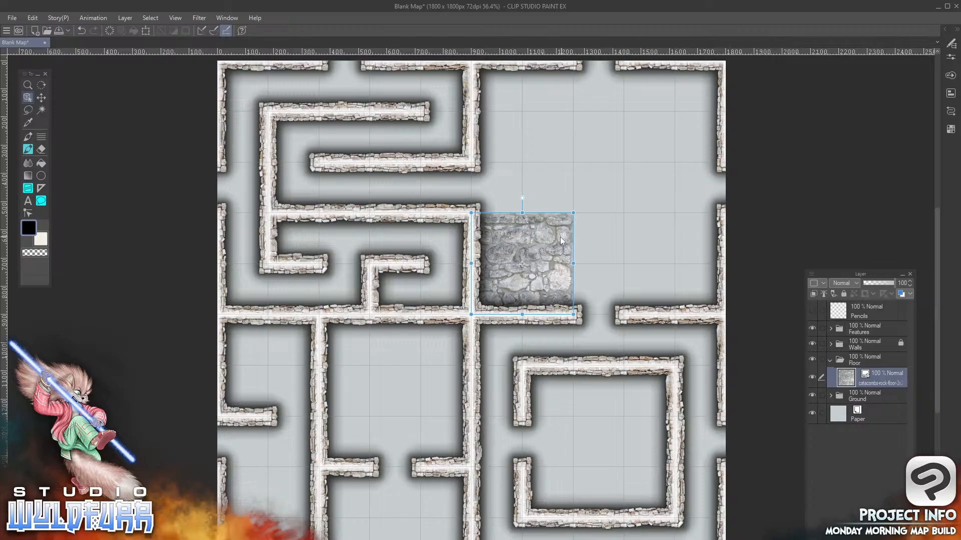
Add catacombs-rock-floor-2x2-0001.png to the Floor folder, placed across the eighth and ninth columns in the second and third rows
key(alt+Tab)
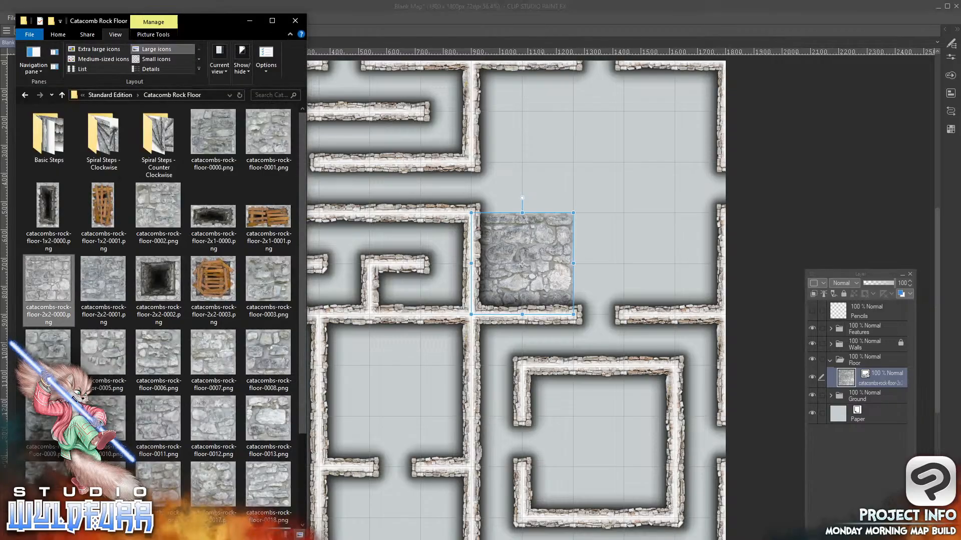
click(102, 282)
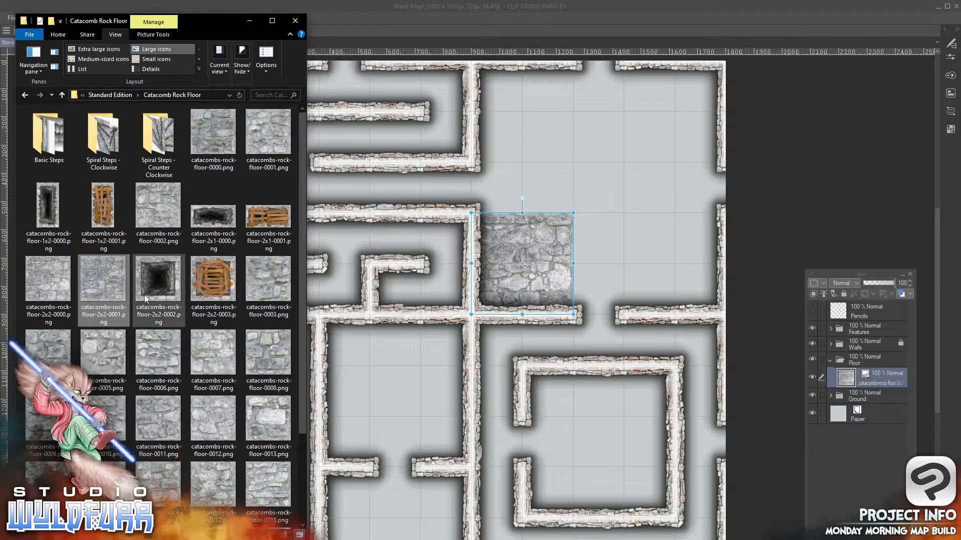
drag(104, 282, 868, 375)
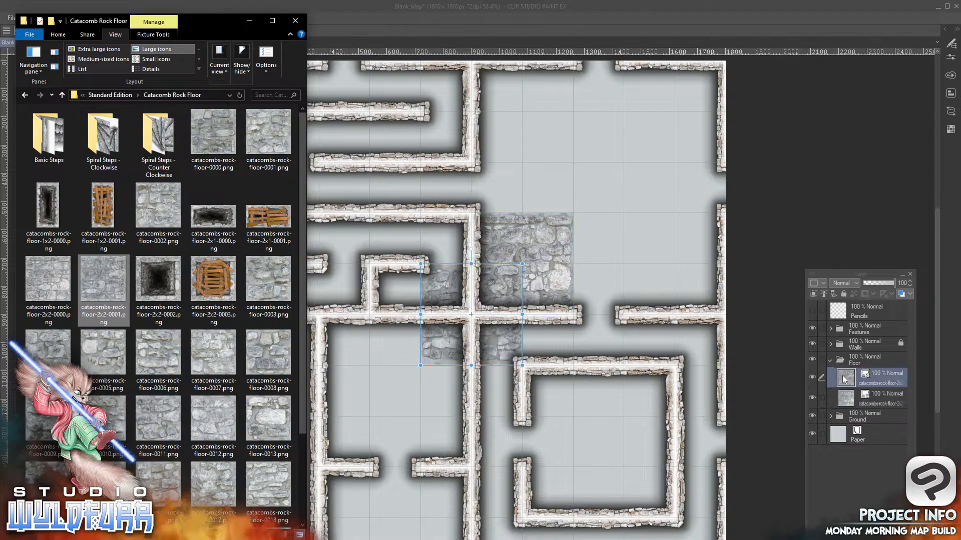
drag(499, 350, 645, 195)
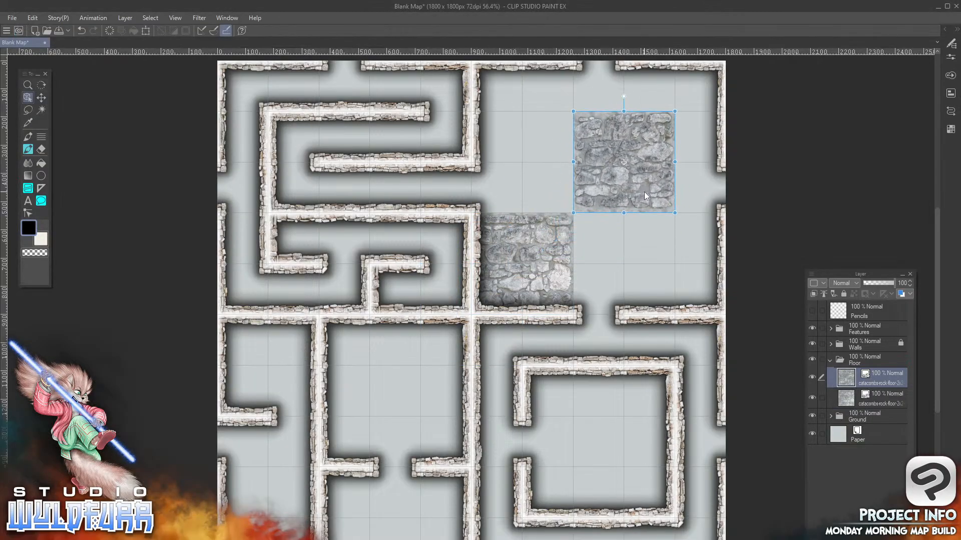
Add catacombs-rock-floor-0002.png to the Floor folder, placed in the eighth column of the fifth row
key(alt+Tab)
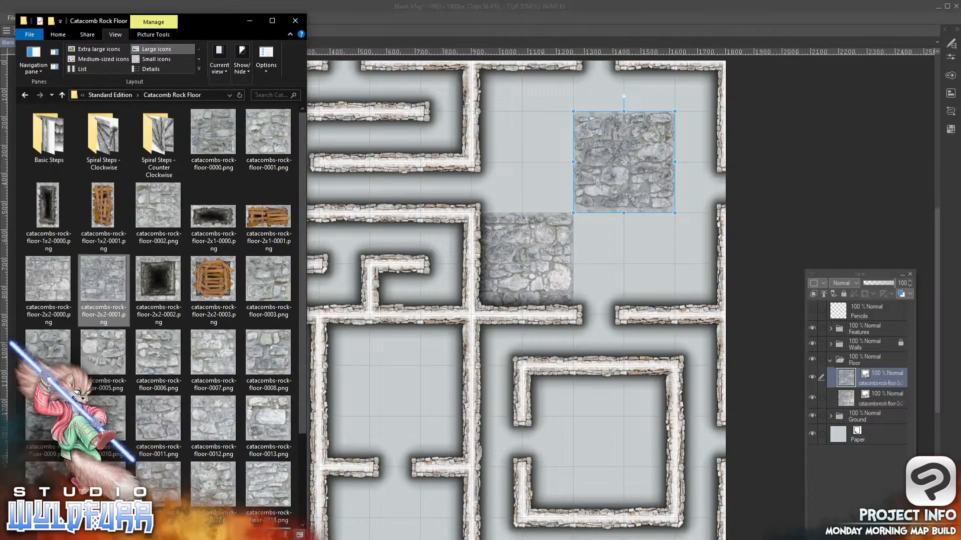
drag(302, 197, 302, 344)
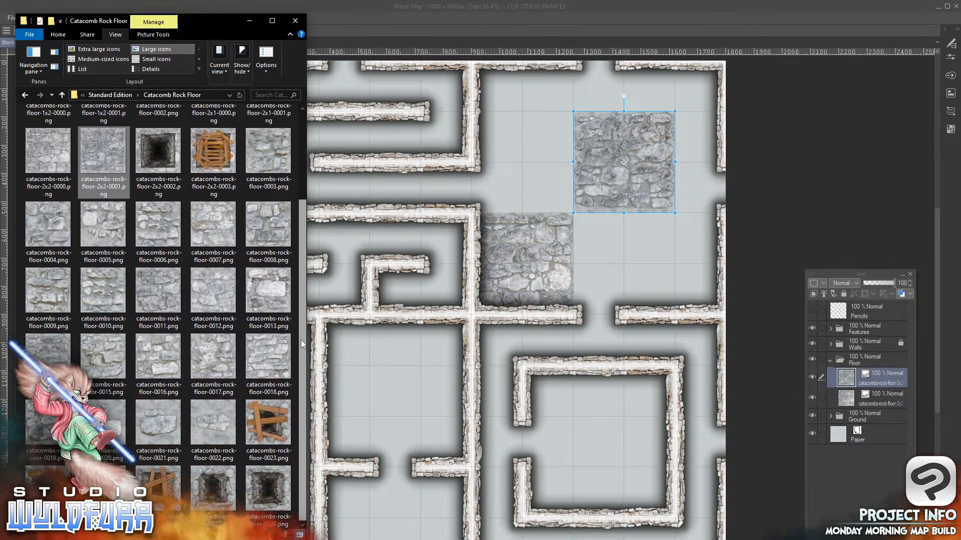
drag(301, 285, 299, 168)
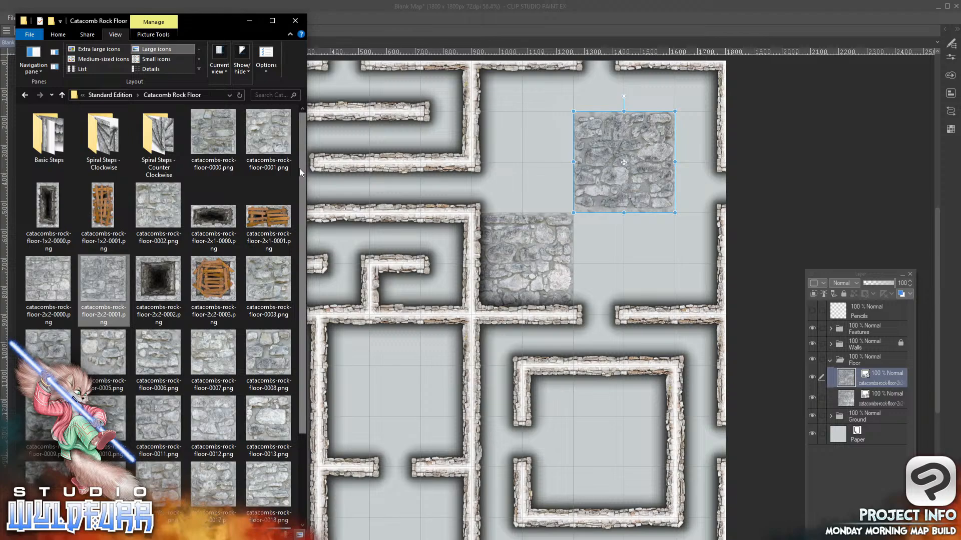
drag(158, 206, 551, 290)
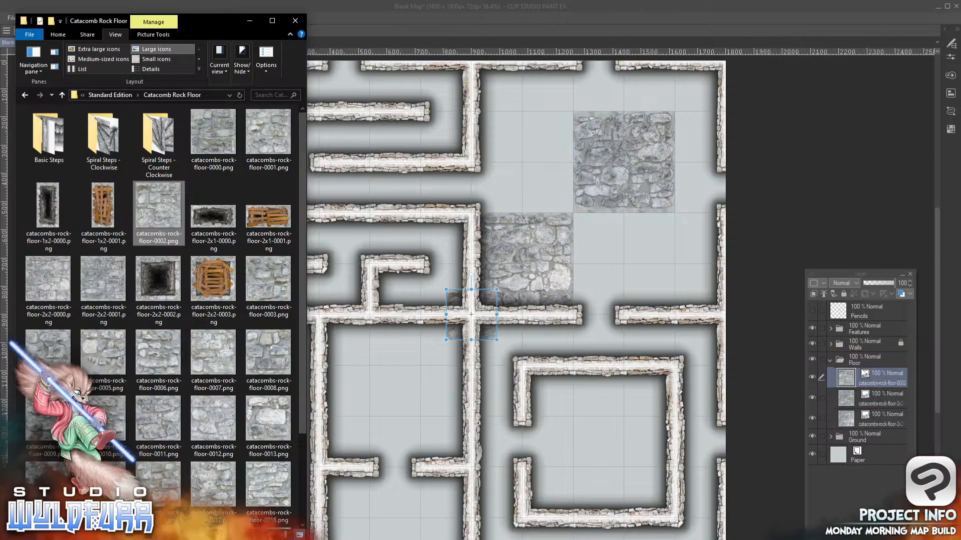
drag(492, 337, 616, 310)
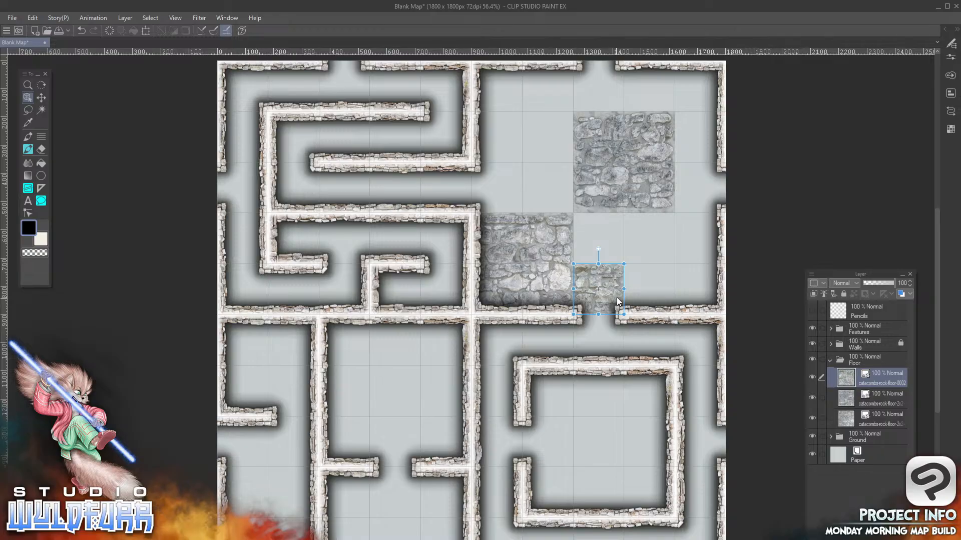
Add catacombs-rock-floor-0000.png and catacombs-rock-floor-0001.png to the Floor folder, placed in the eighth and ninth columns of the fourth row
key(alt+Tab)
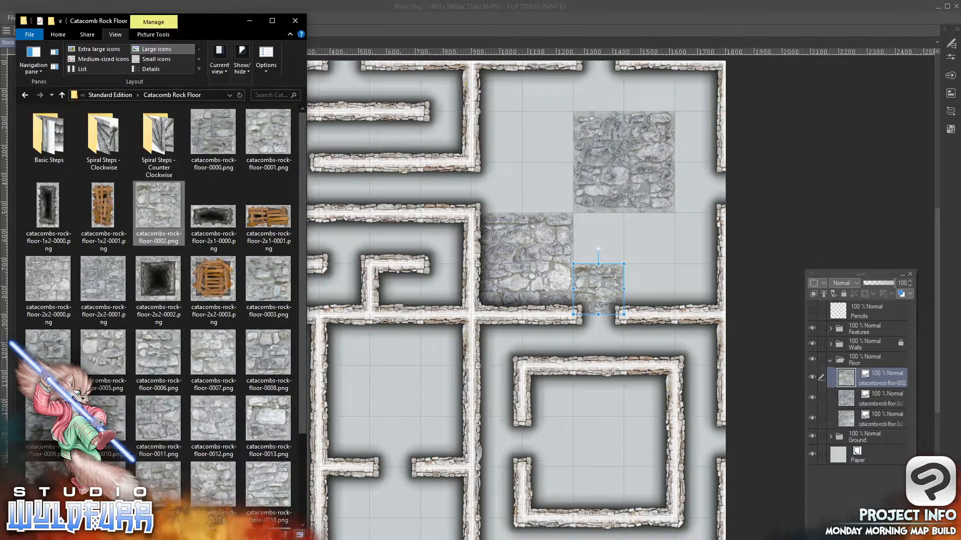
click(215, 135)
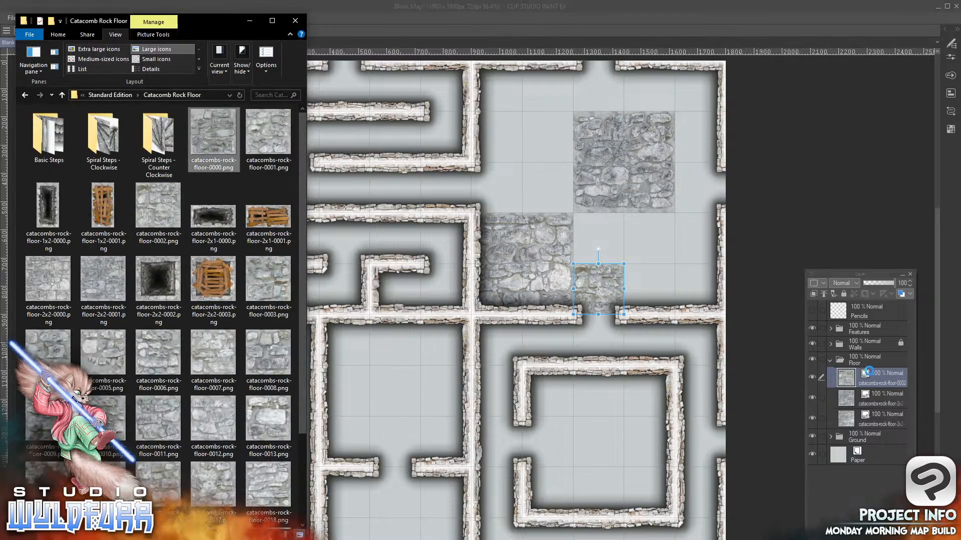
drag(881, 370, 882, 369)
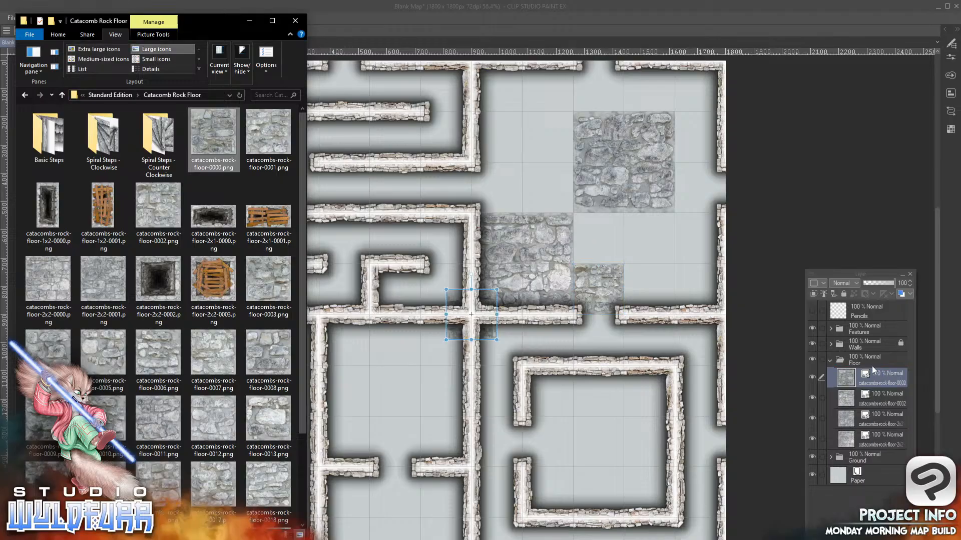
drag(486, 304, 614, 225)
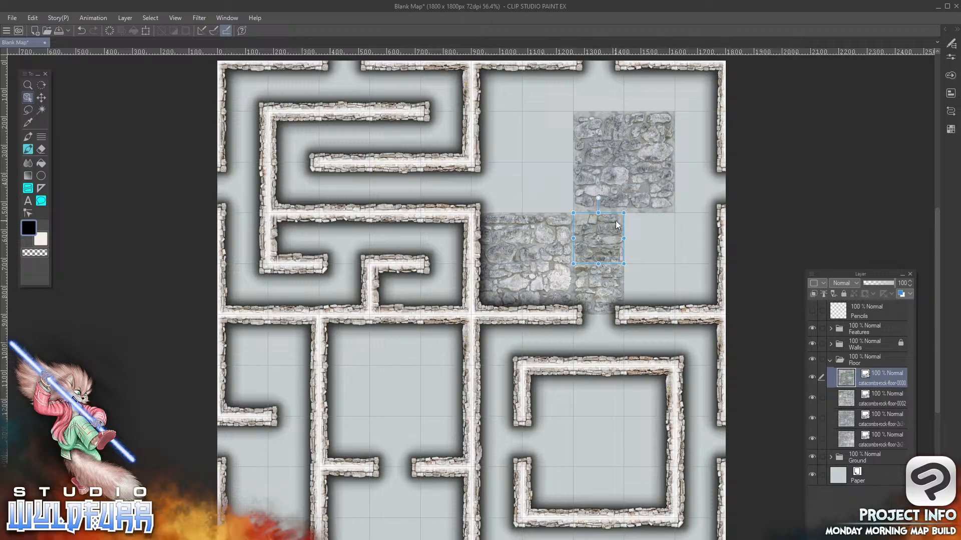
key(alt+Tab)
click(270, 143)
drag(530, 339, 873, 369)
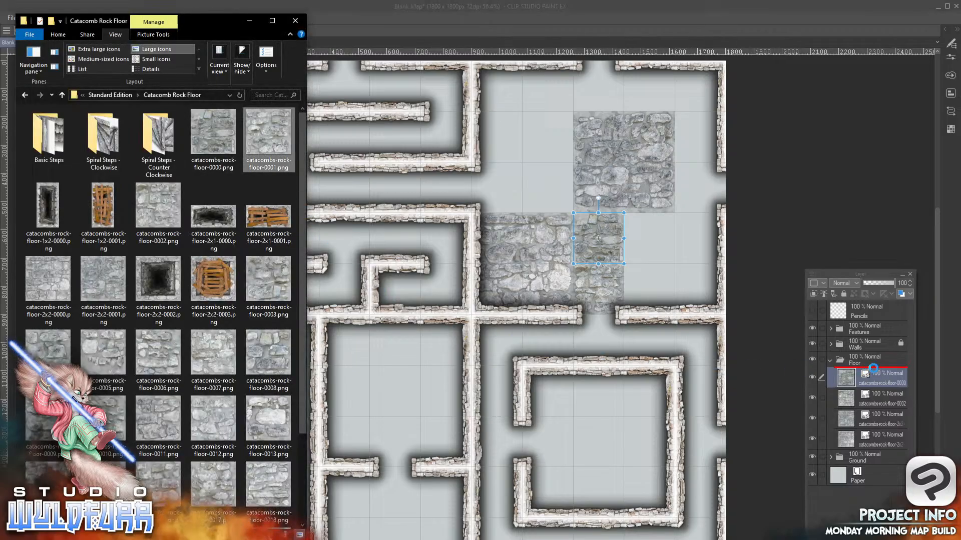
drag(484, 329, 665, 259)
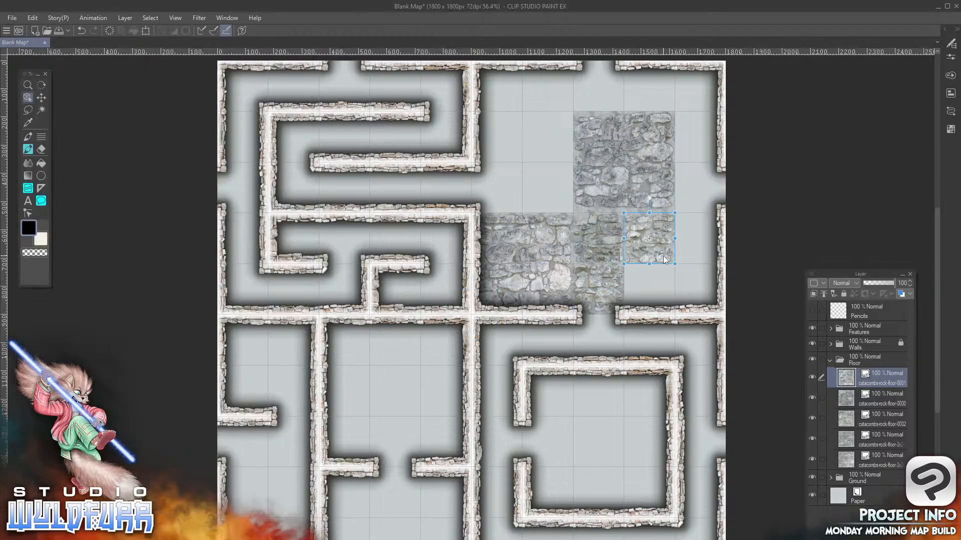
At 100% zoom, add catacombs-rock-floor-0003.png to the Floor folder, placed in the sixth column of the third row
click(182, 18)
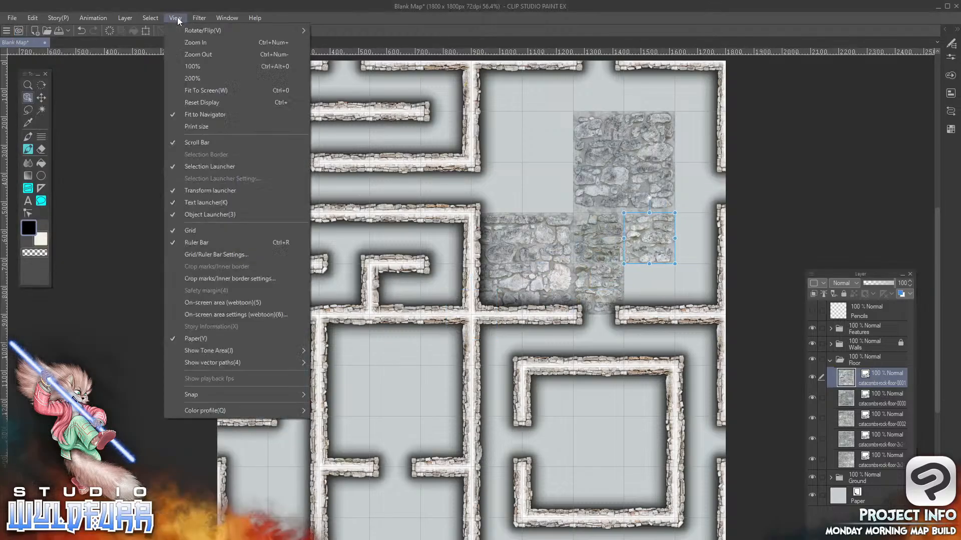
click(199, 66)
key(space)
drag(647, 213, 468, 418)
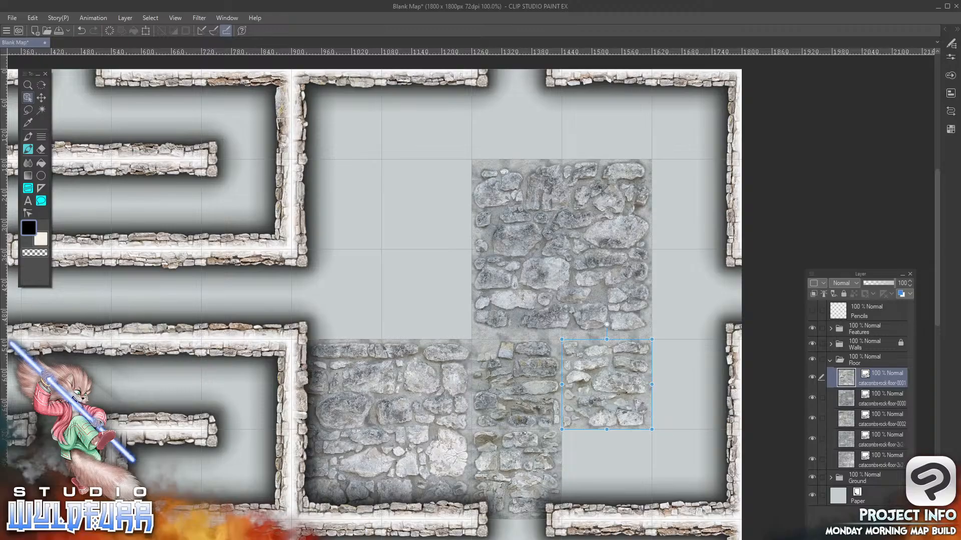
key(alt+Tab)
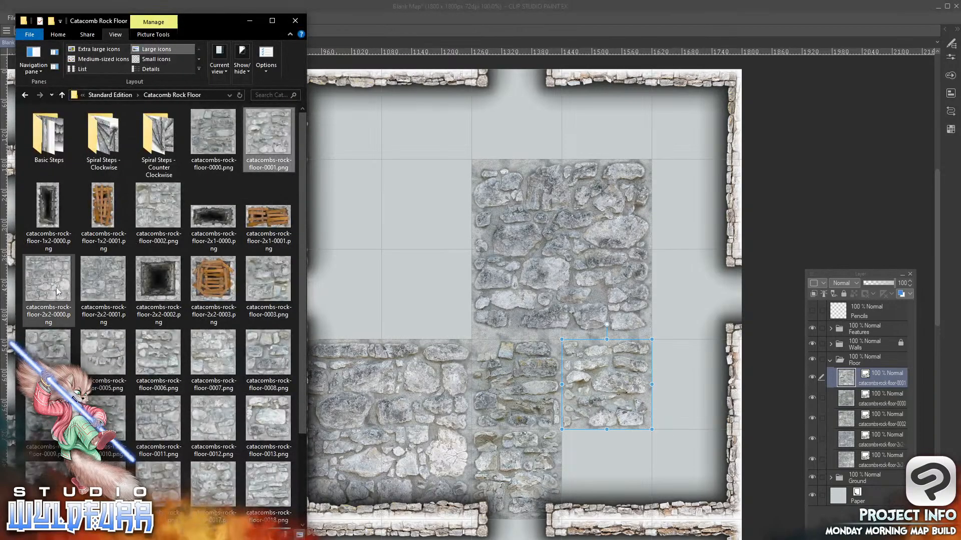
click(270, 278)
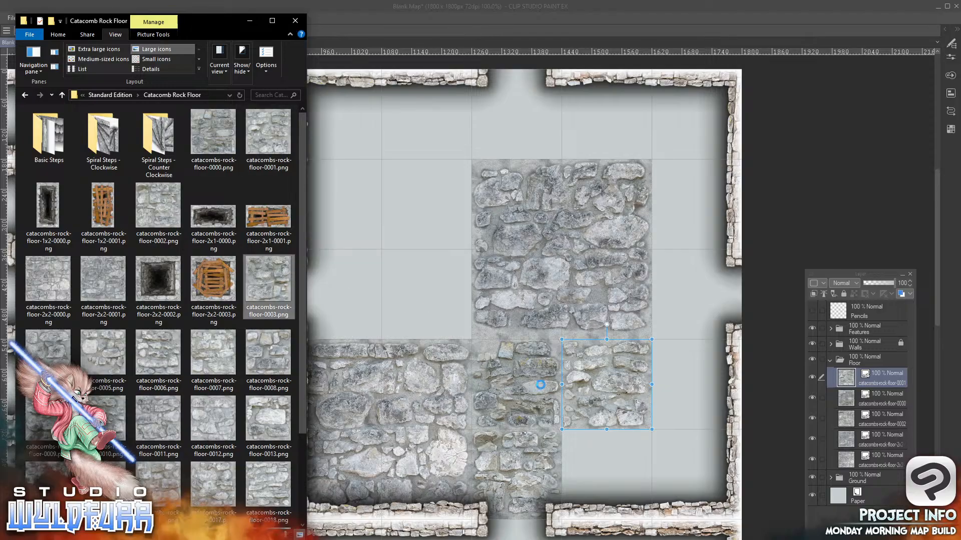
drag(887, 371, 879, 373)
click(328, 492)
drag(329, 491, 373, 270)
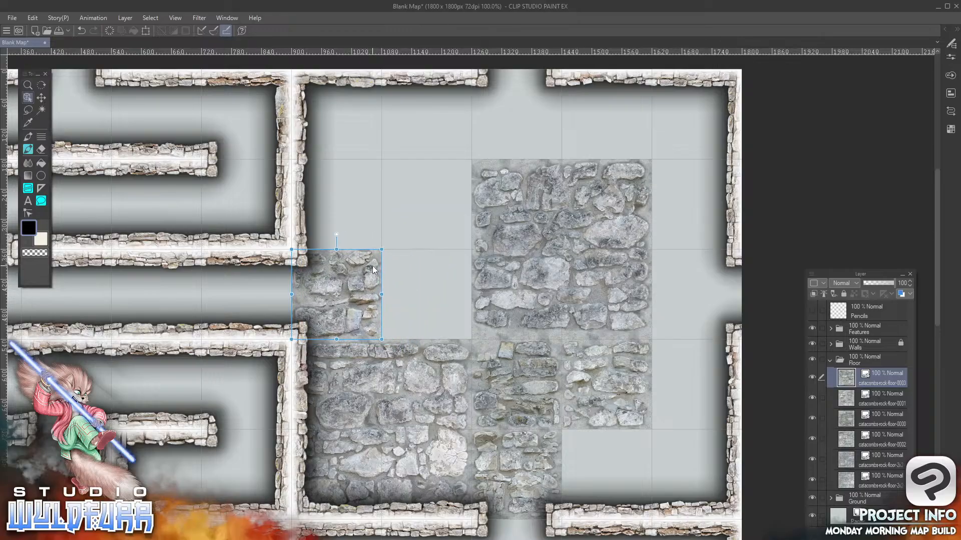
Add catacombs-rock-floor-0004.png to the Floor folder, placed in the seventh column of the third row
key(alt+Tab)
drag(51, 358, 880, 365)
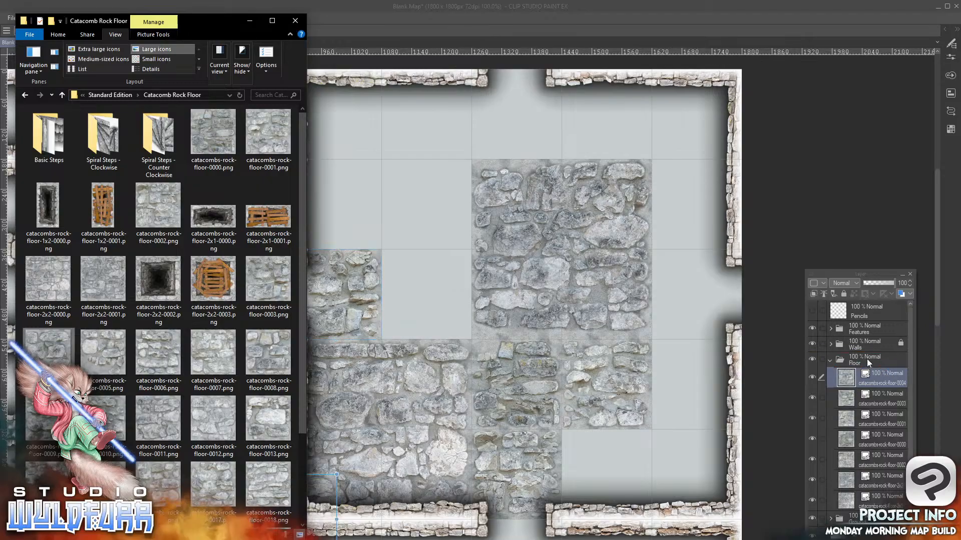
click(322, 488)
drag(322, 488, 449, 275)
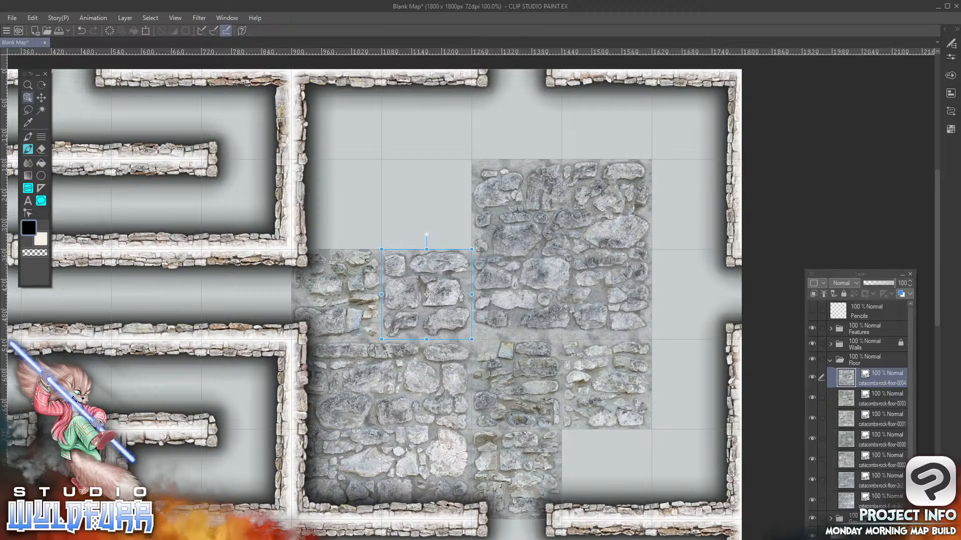
Add catacombs-rock-floor-0005.png to the Floor folder, placed in the ninth column of the fifth row
key(alt+Tab)
drag(104, 354, 878, 365)
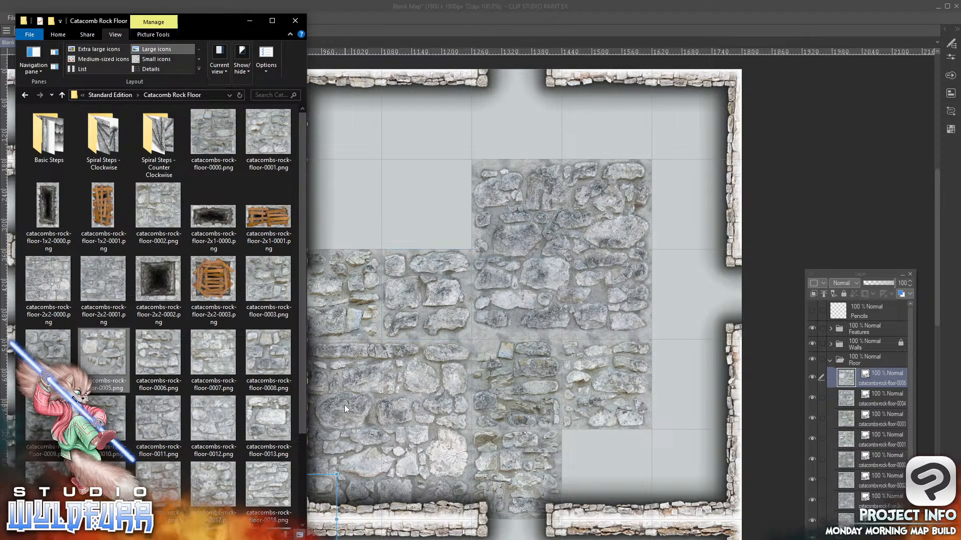
key(alt+Tab)
drag(333, 475, 634, 445)
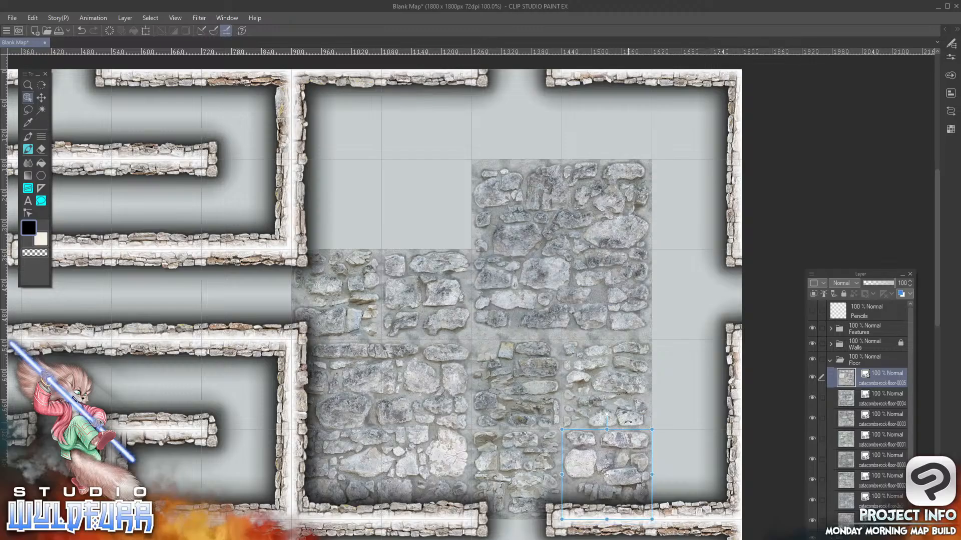
Add catacombs-rock-floor-0006.png and catacombs-rock-floor-0007.png to the Floor folder, placed in the tenth column in the fifth and fourth rows respectively
key(alt+Tab)
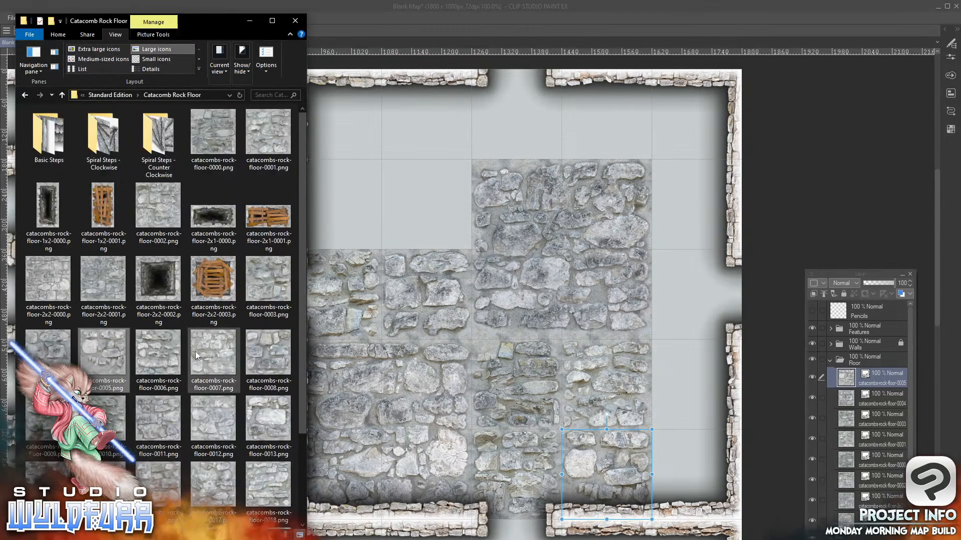
mouse_move(158, 357)
mouse_down()
mouse_move(887, 371)
mouse_move(877, 374)
mouse_up()
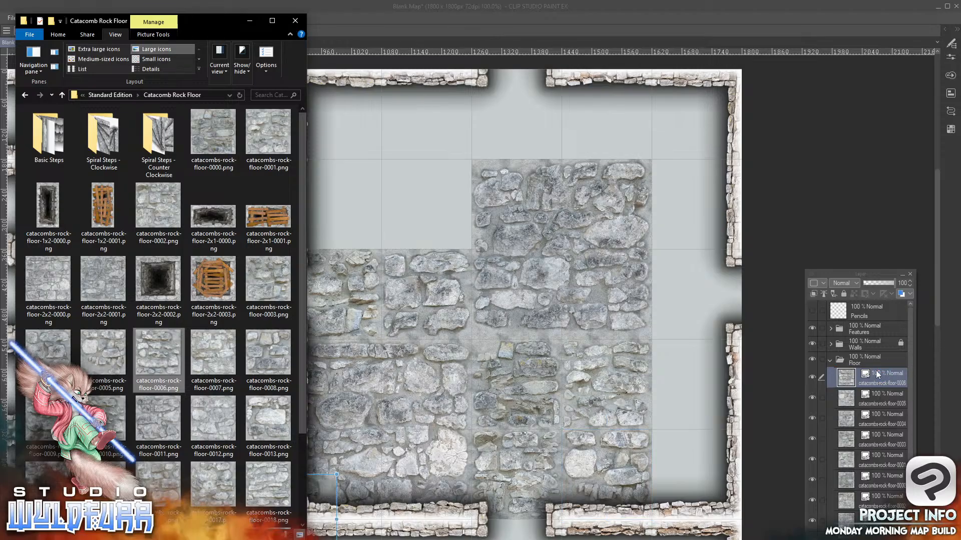
drag(326, 494, 732, 450)
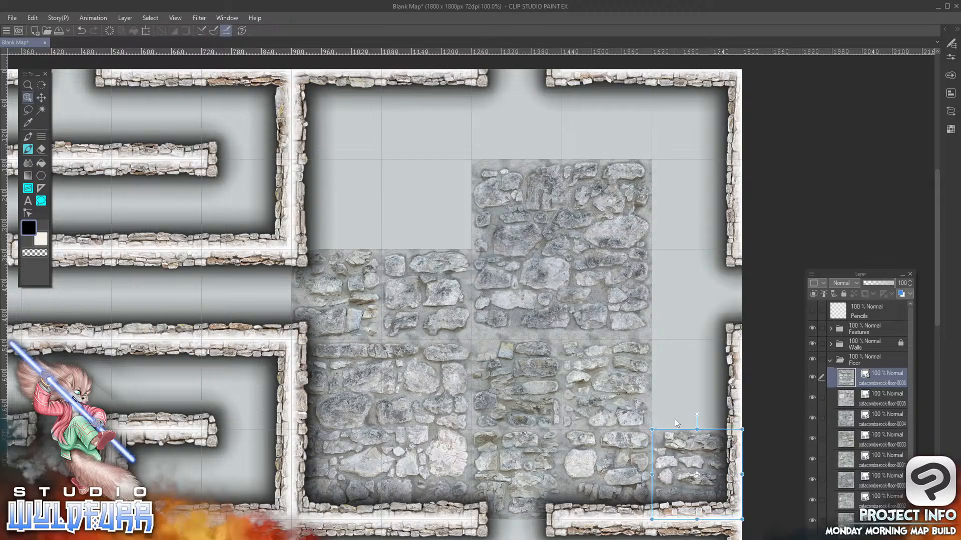
key(alt+Tab)
drag(340, 353, 887, 370)
drag(579, 334, 736, 362)
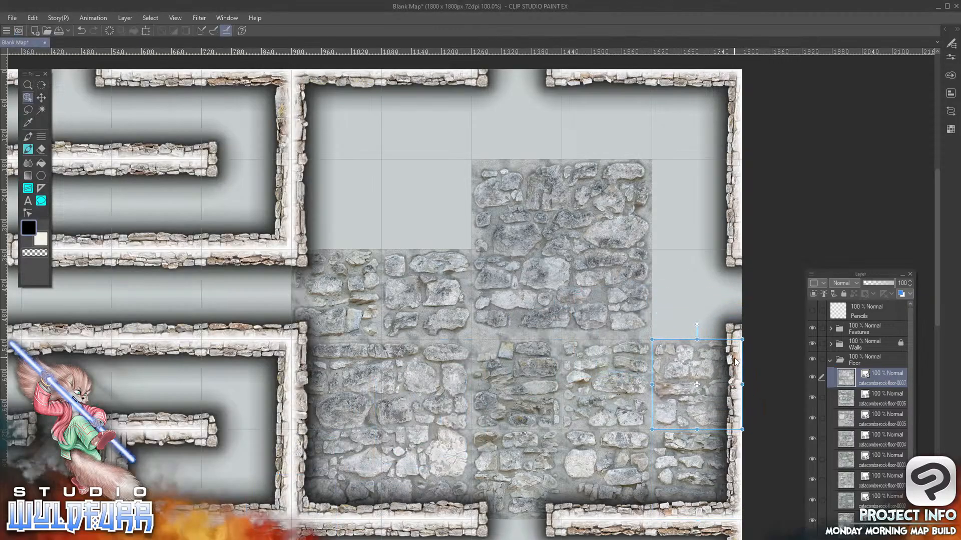
Add catacombs-rock-floor-0008.png to the Floor folder, placed in the tenth column of the third row
key(alt+Tab)
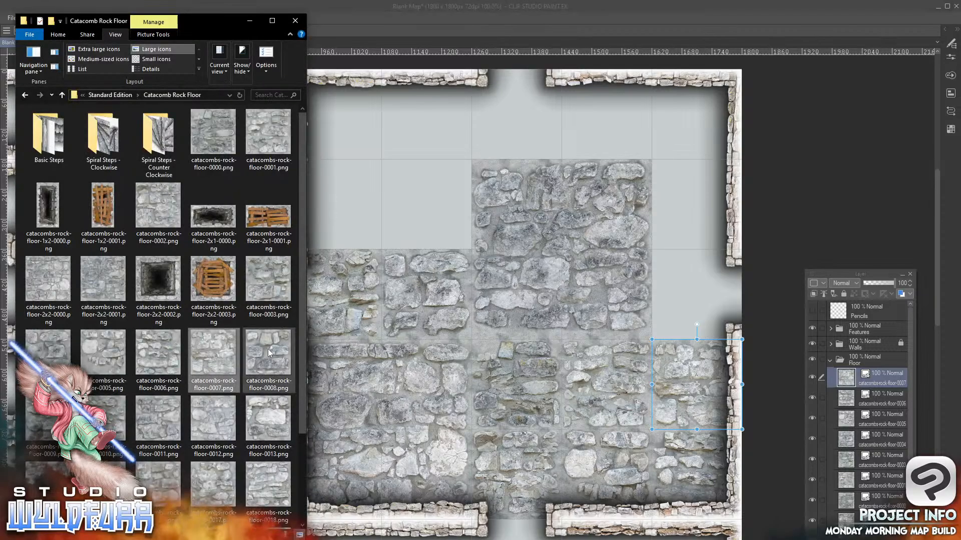
drag(882, 376, 874, 361)
drag(731, 260, 731, 267)
Add catacombs-rock-floor-0009.png and catacombs-rock-floor-0010.png to the Floor folder, placed in the sixth and seventh columns of the second row
key(alt+Tab)
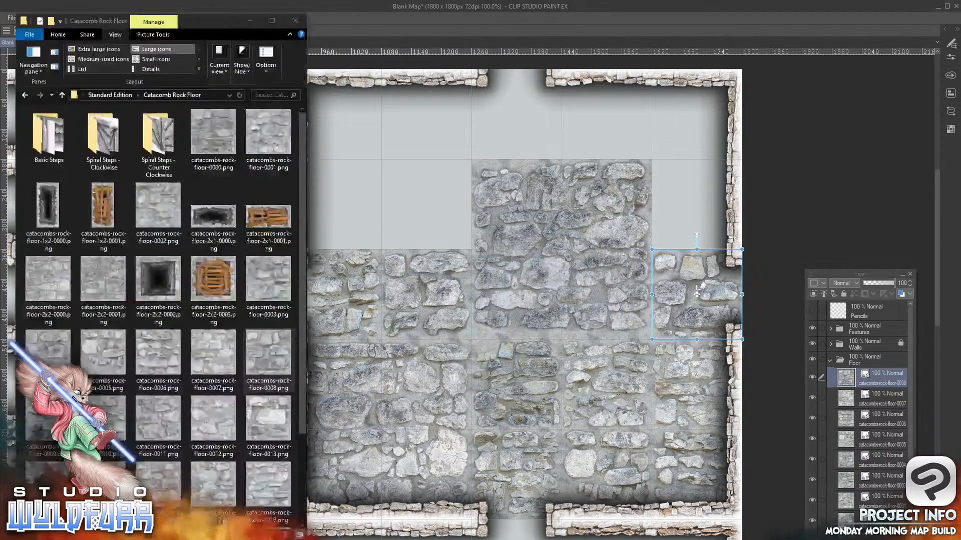
drag(49, 419, 50, 420)
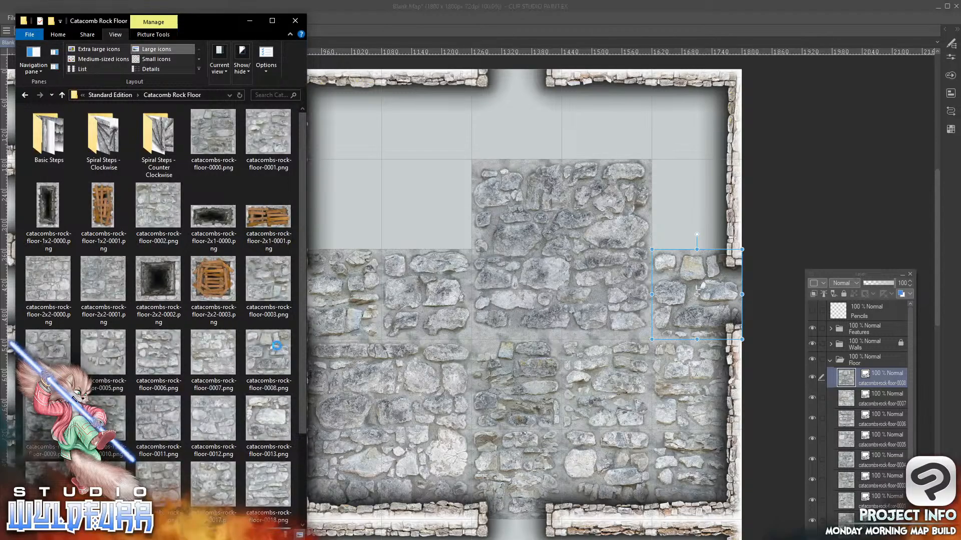
drag(692, 305, 886, 368)
drag(338, 484, 379, 177)
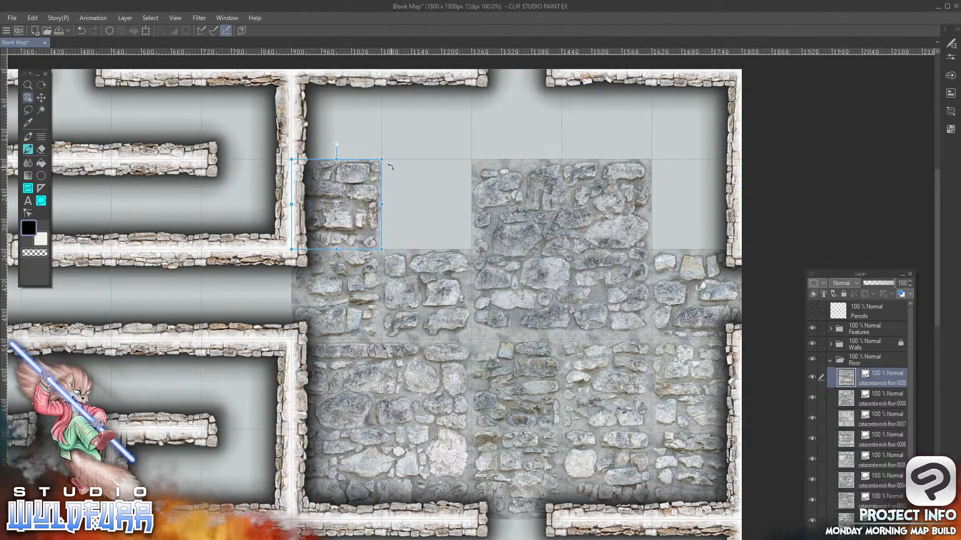
key(alt+Tab)
drag(108, 415, 872, 360)
drag(319, 497, 447, 184)
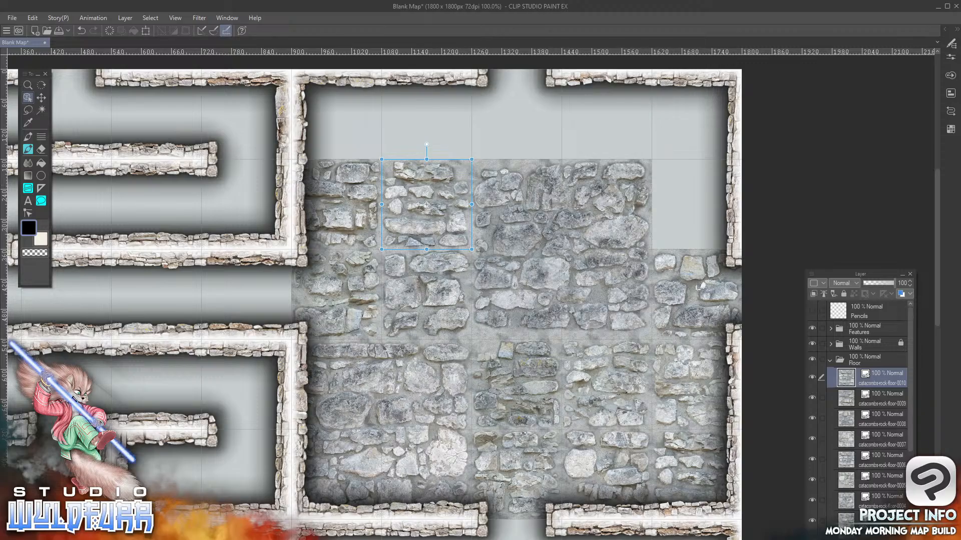
Add catacombs-rock-floor-0011.png to the Floor folder, placed in the sixth column of the first row
key(alt+Tab)
drag(160, 410, 896, 369)
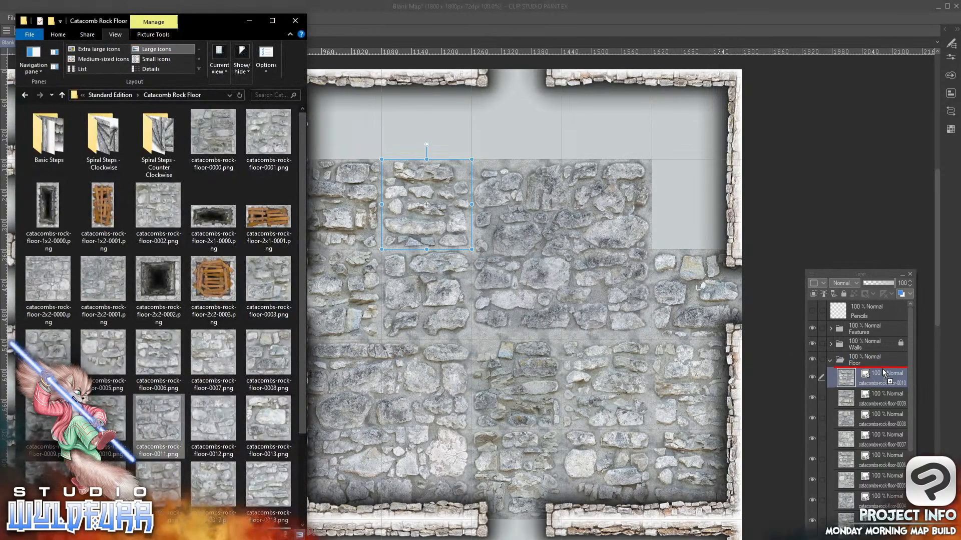
drag(328, 493, 372, 93)
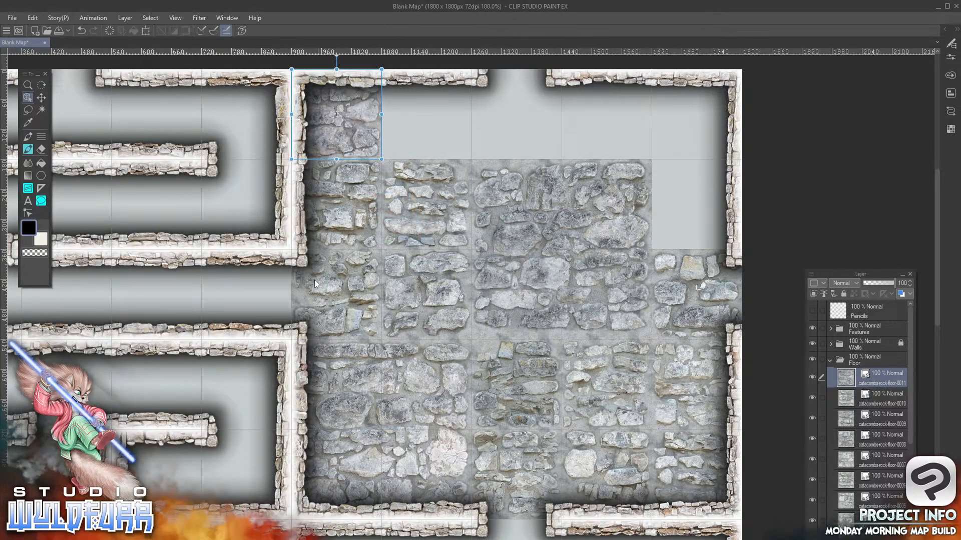
Add catacombs-rock-floor-0012.png and catacombs-rock-floor-0013.png to the Floor folder, placed in the seventh and eighth columns of the first row
key(alt+Tab)
drag(211, 422, 815, 382)
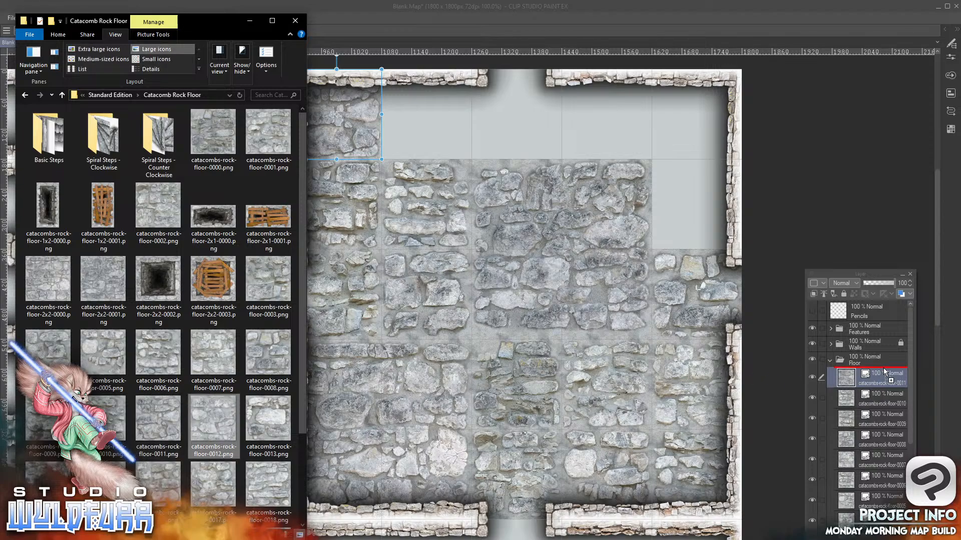
drag(324, 492, 457, 94)
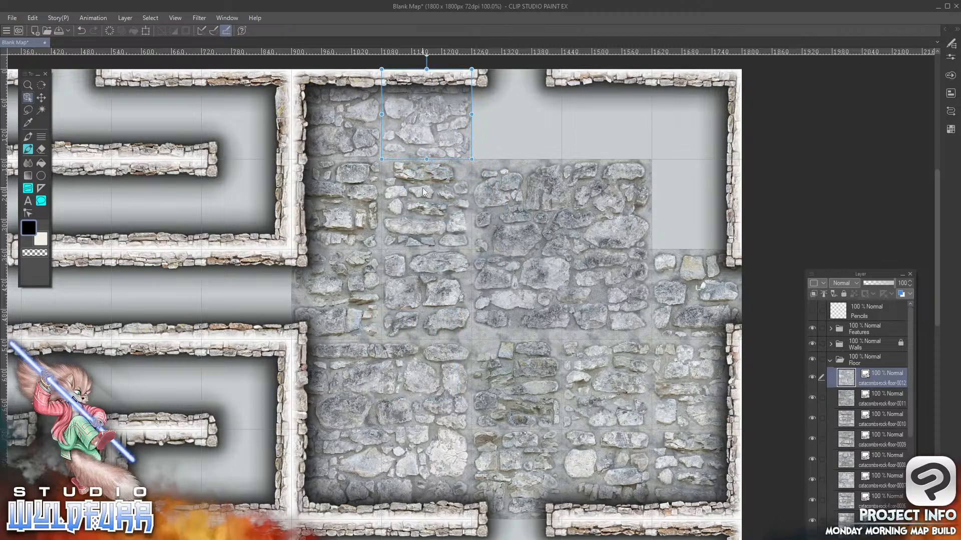
key(alt+Tab)
click(253, 419)
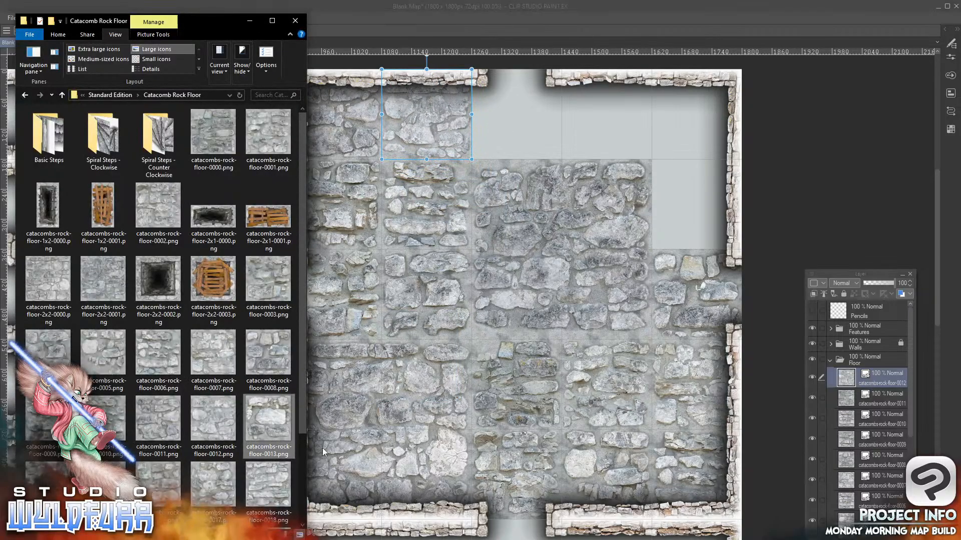
drag(878, 372, 878, 372)
click(322, 500)
drag(321, 501, 548, 96)
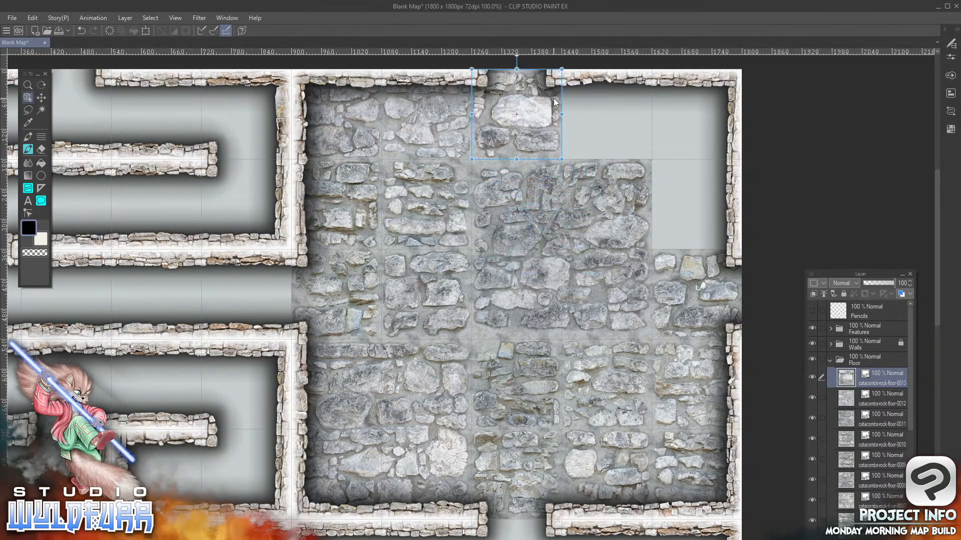
Add catacombs-rock-floor-0014.png and catacombs-rock-floor-0015.png to the Floor folder, placed in the ninth and tenth columns of the first row
key(alt+Tab)
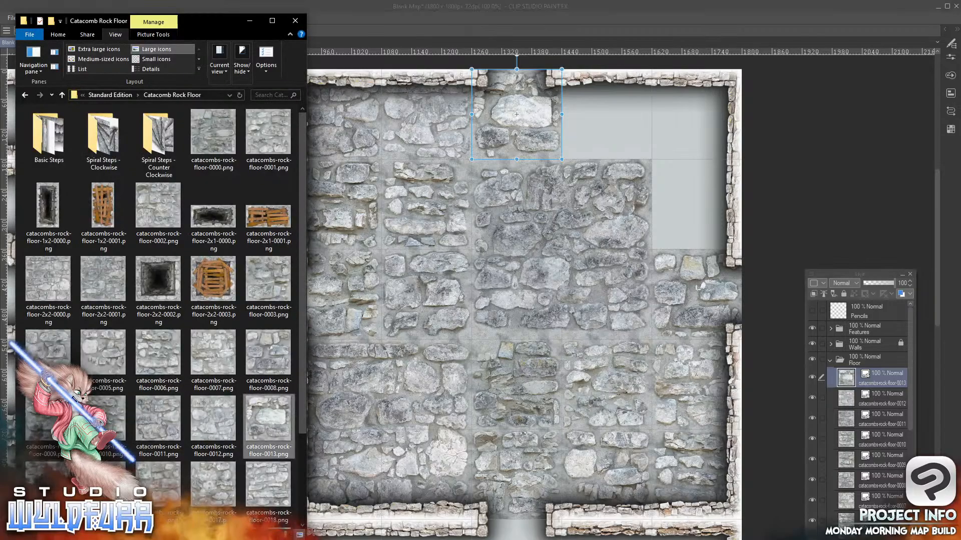
drag(881, 366, 882, 370)
drag(322, 495, 636, 95)
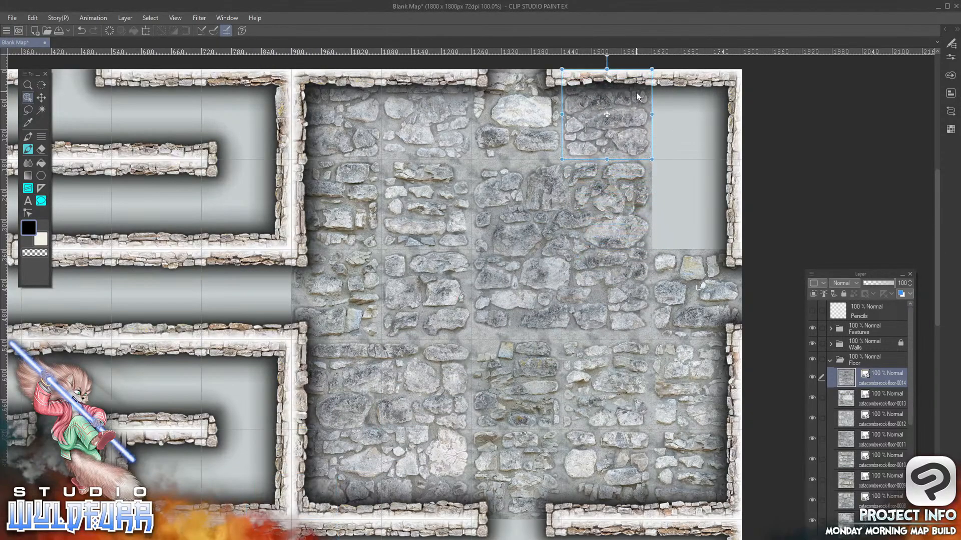
key(alt+Tab)
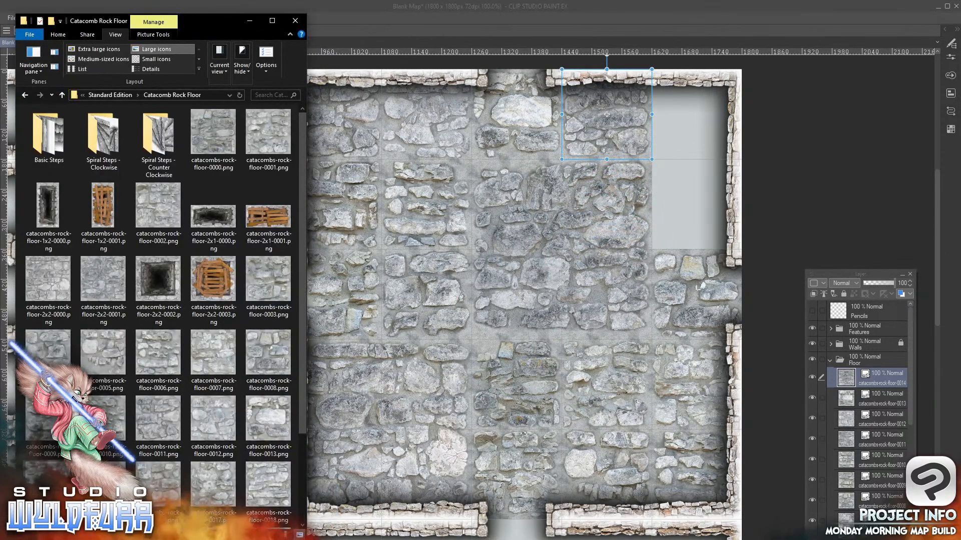
drag(268, 412, 879, 371)
drag(324, 487, 697, 138)
Add catacombs-rock-floor-0016.png to the Floor folder, placed in the tenth column of the second row
key(alt+Tab)
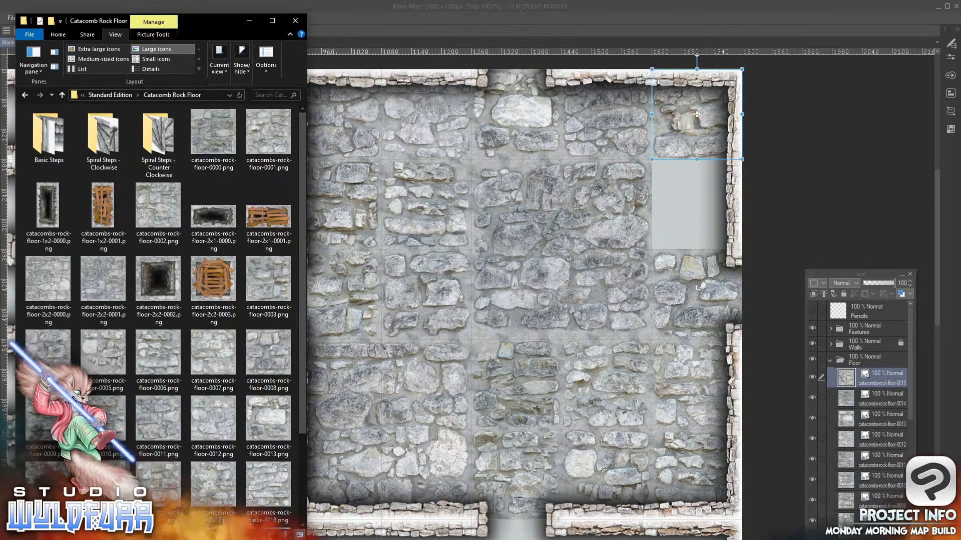
drag(198, 482, 865, 372)
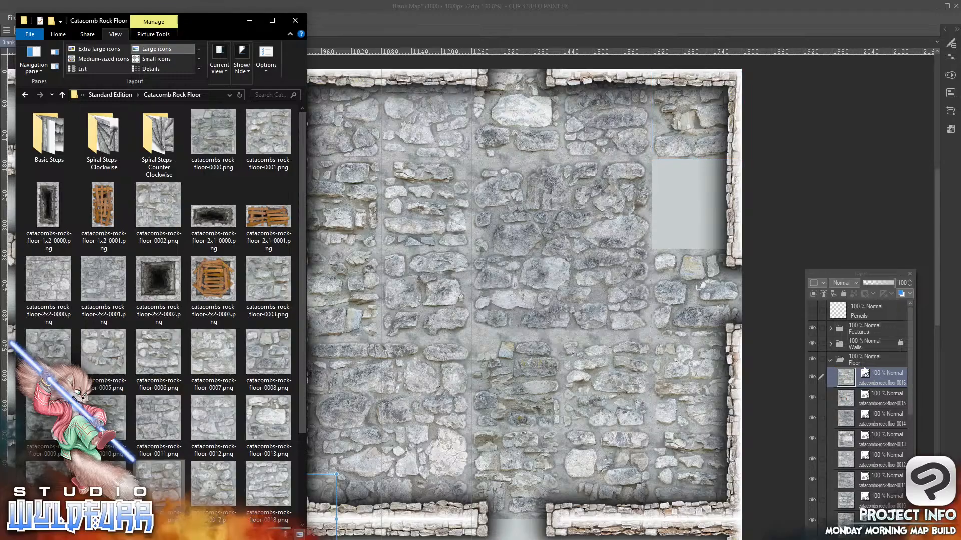
drag(325, 493, 671, 231)
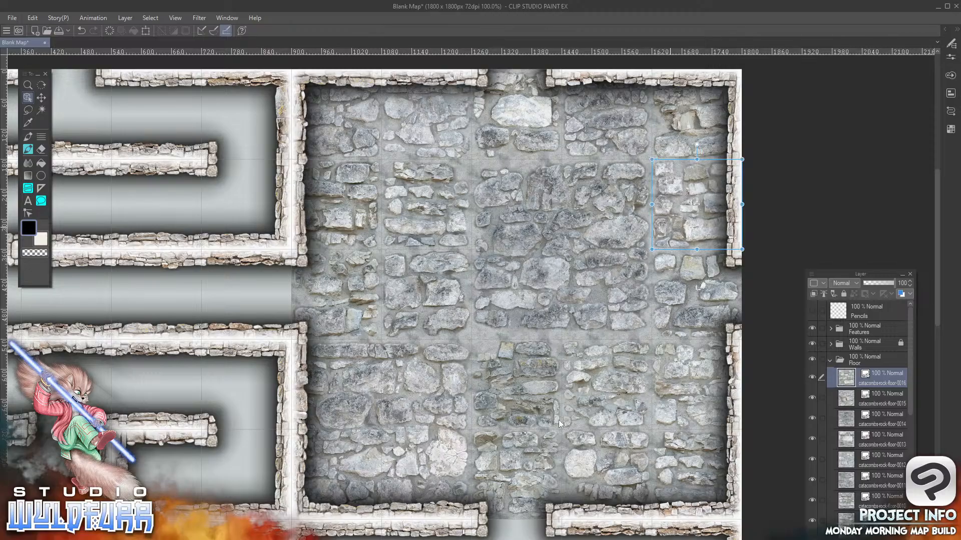
Bring the unfloored walled room in the map's lower-right area into view
drag(574, 378, 547, 376)
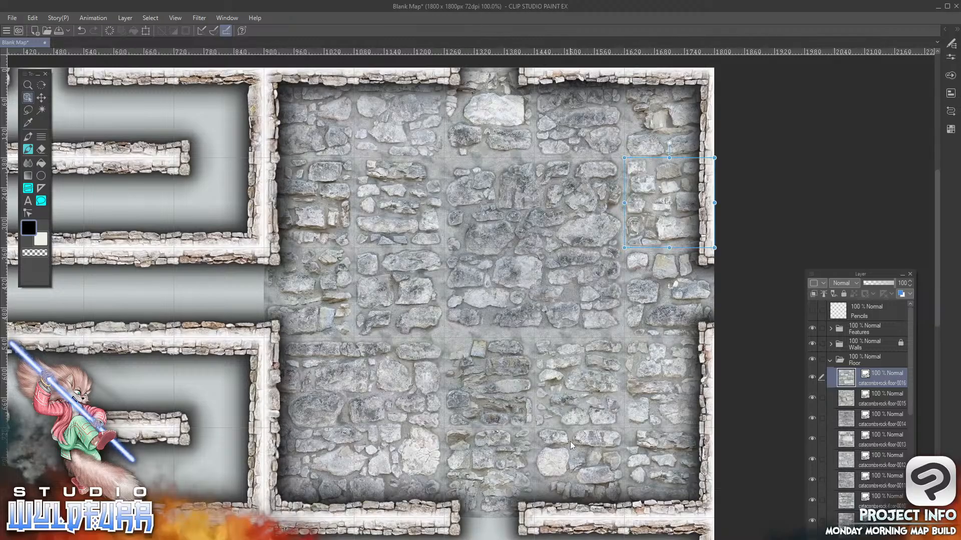
drag(570, 454, 572, 126)
drag(542, 436, 573, 335)
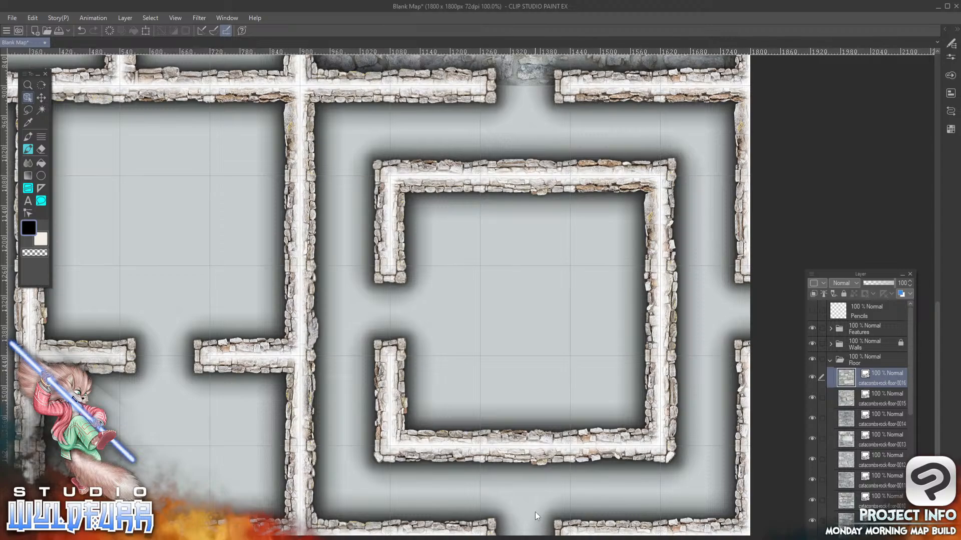
Create a folder named Raised Room at the top of the Floor folder and collapse it
click(833, 535)
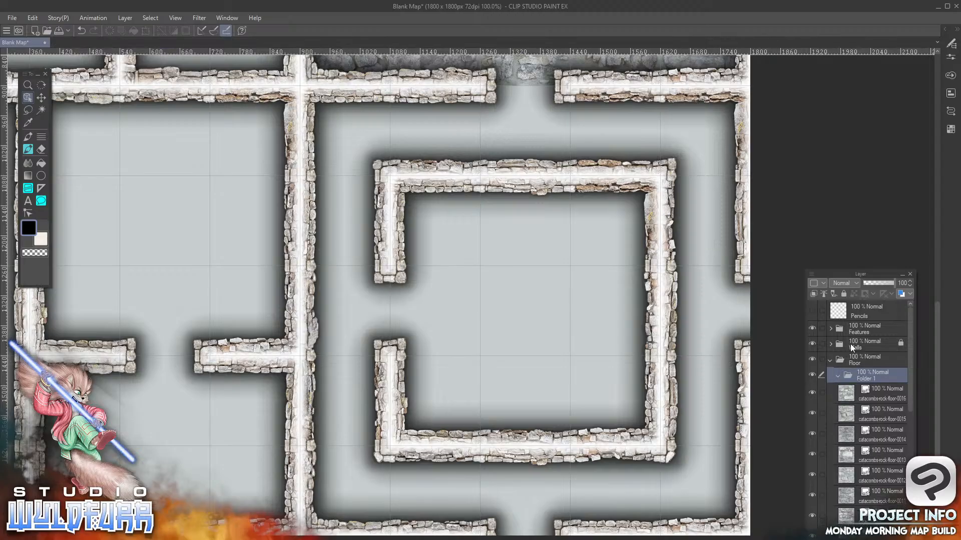
double_click(869, 379)
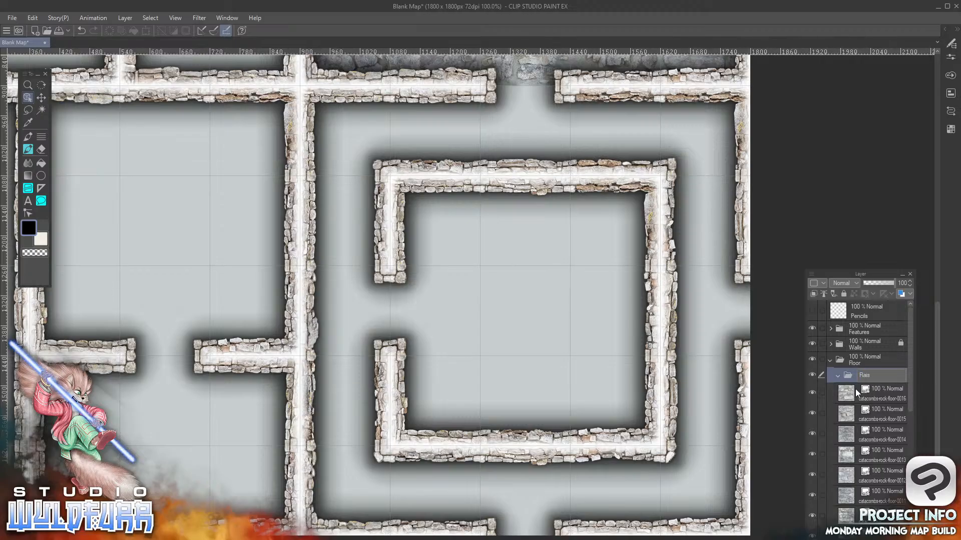
text(Raised Room)
key(Return)
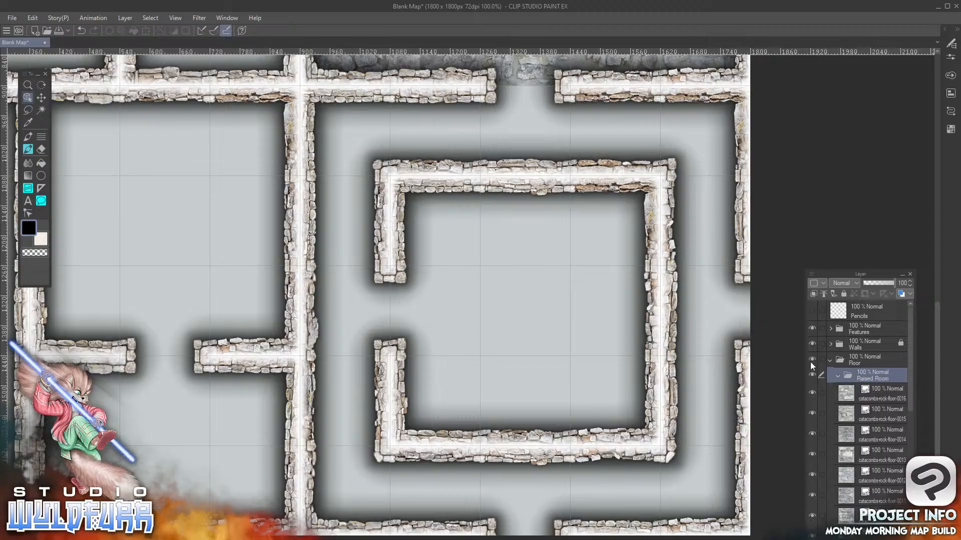
click(839, 376)
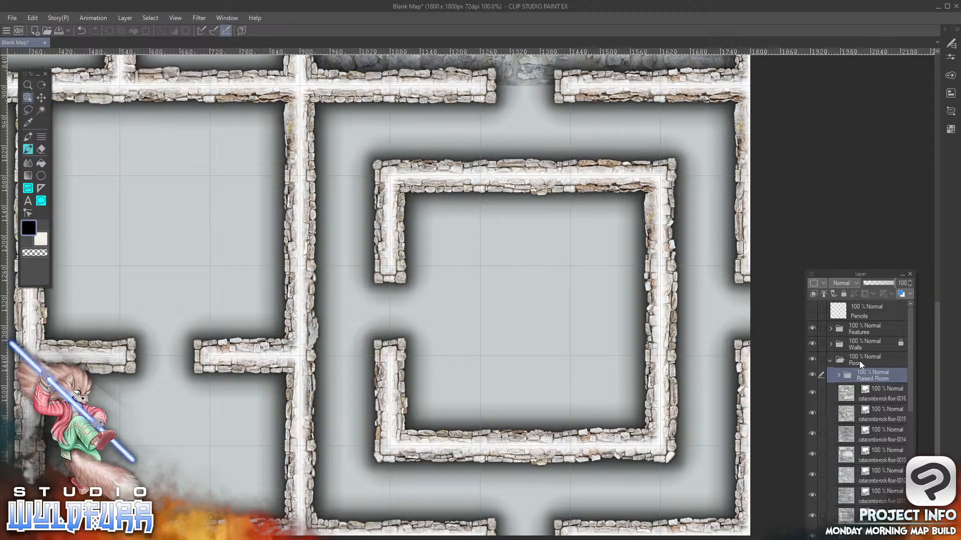
click(838, 376)
Add catacombs-rock-floor-0021.png to the Floor folder beneath the Raised Room folder, placed in the eighth column of the sixth row
click(875, 399)
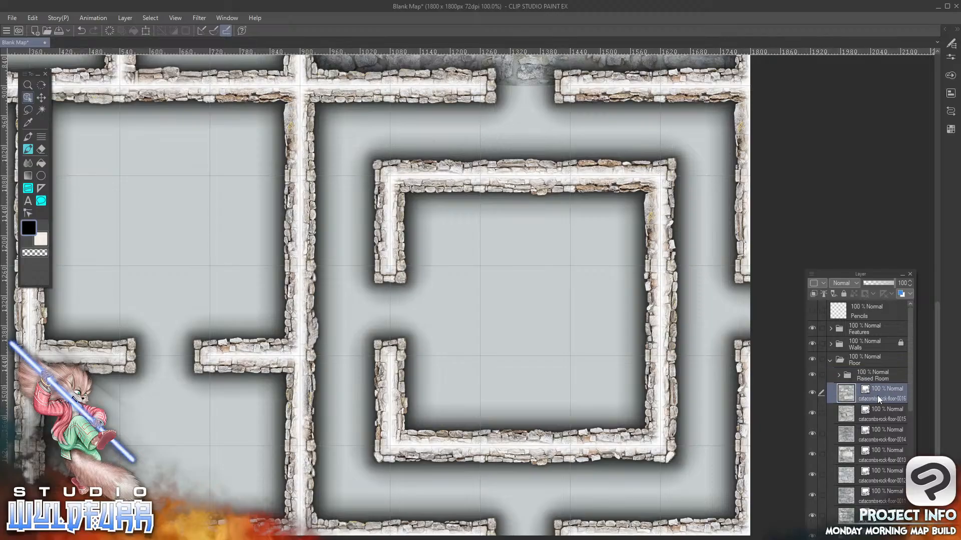
key(alt+Tab)
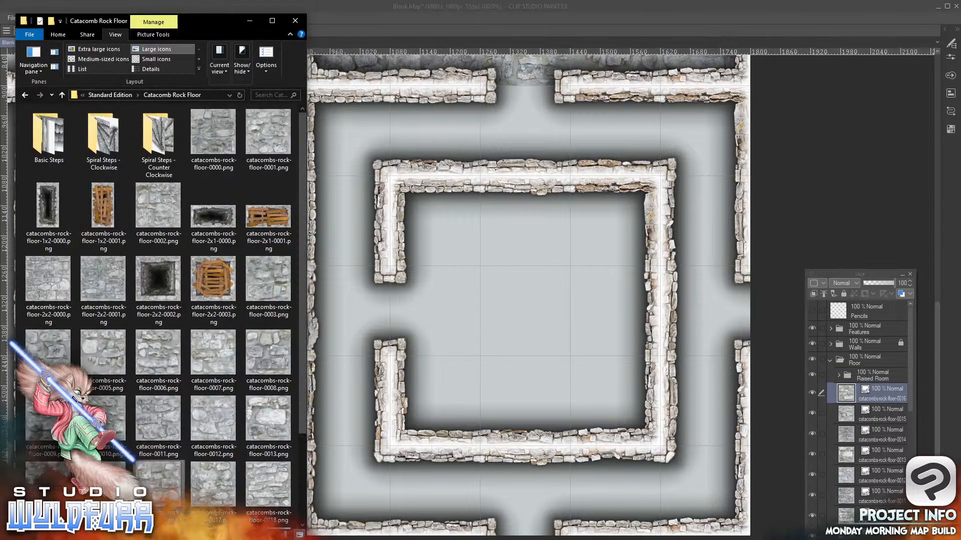
drag(301, 269, 298, 371)
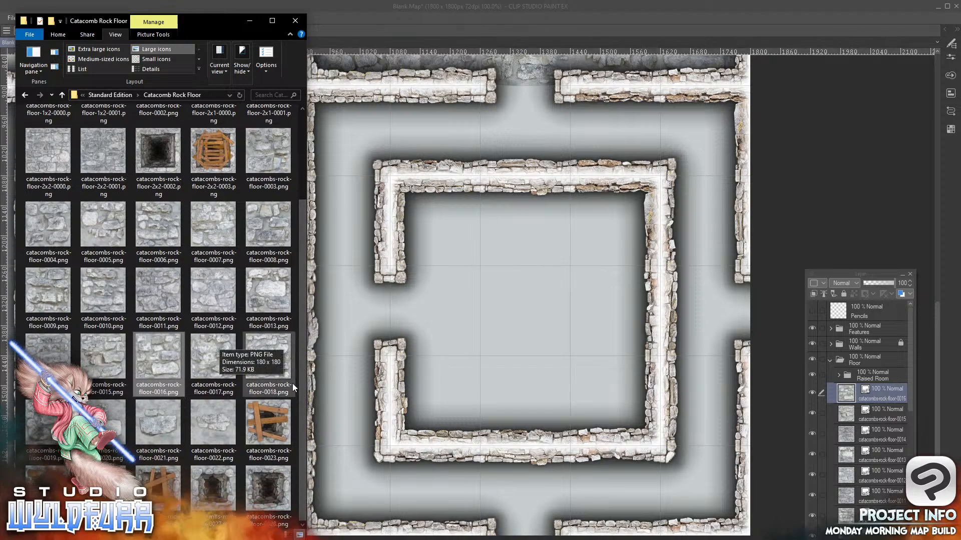
drag(157, 425, 876, 390)
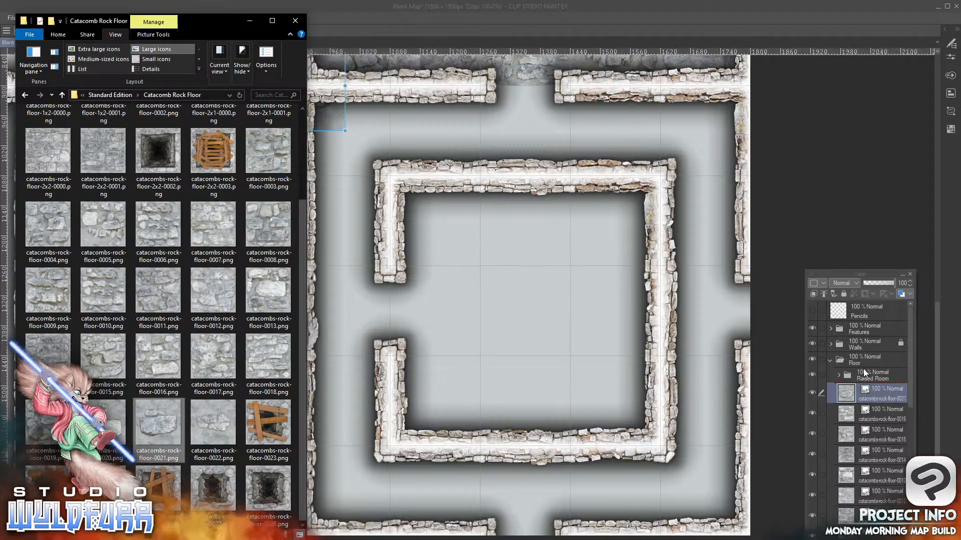
click(332, 119)
drag(331, 119, 557, 170)
Add catacombs-rock-floor-0022.png and catacombs-rock-floor-0020.png to the Floor folder, placed in the tenth column of the sixth and eighth rows
key(alt+Tab)
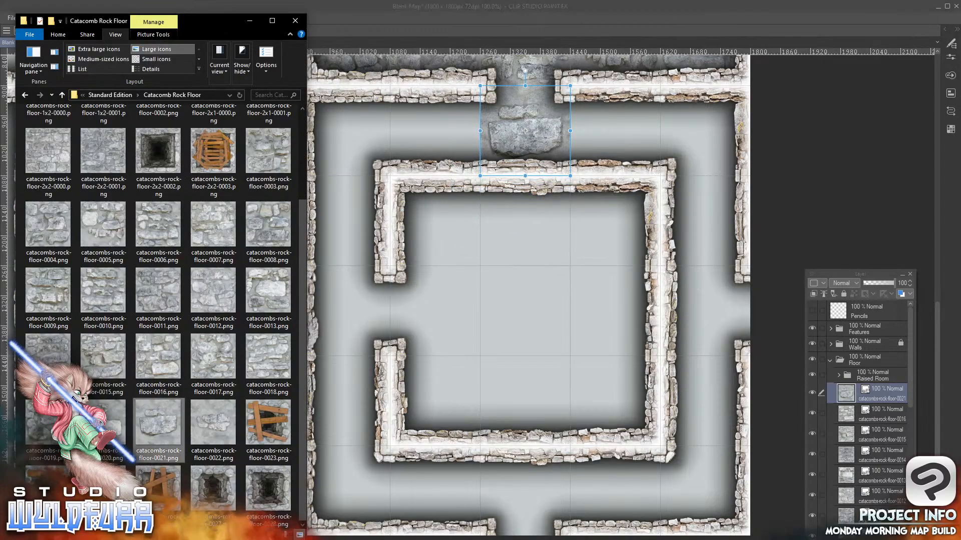
drag(217, 429, 881, 384)
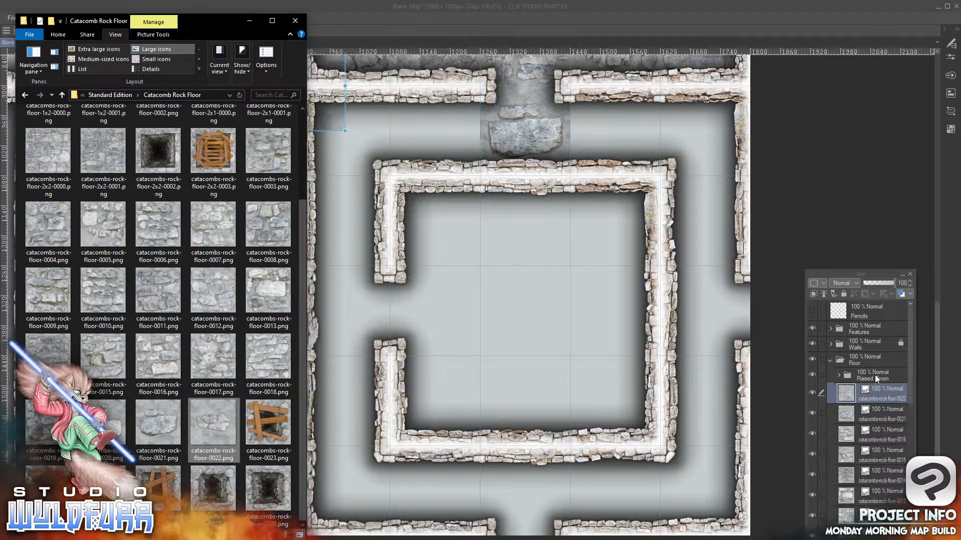
drag(331, 119, 737, 169)
key(alt+Tab)
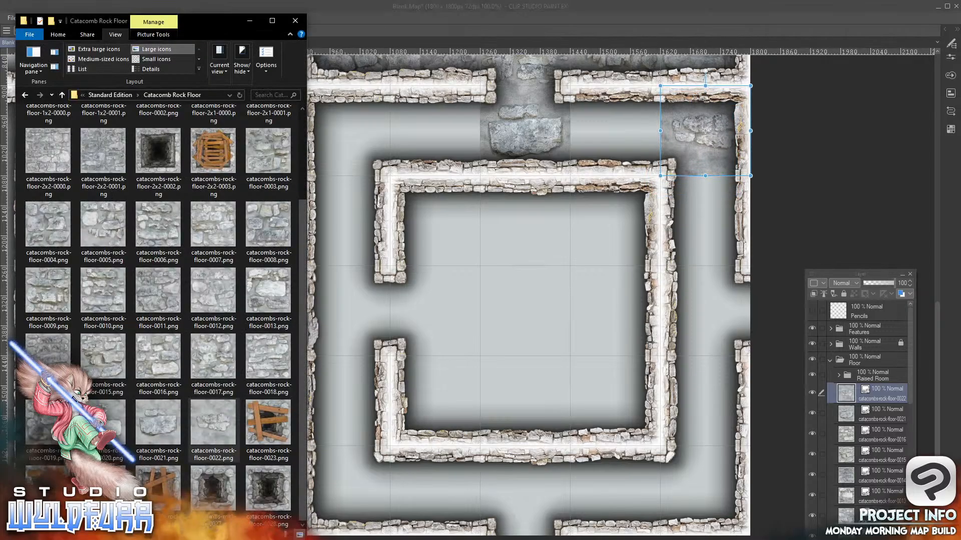
drag(120, 429, 864, 388)
drag(329, 122, 731, 350)
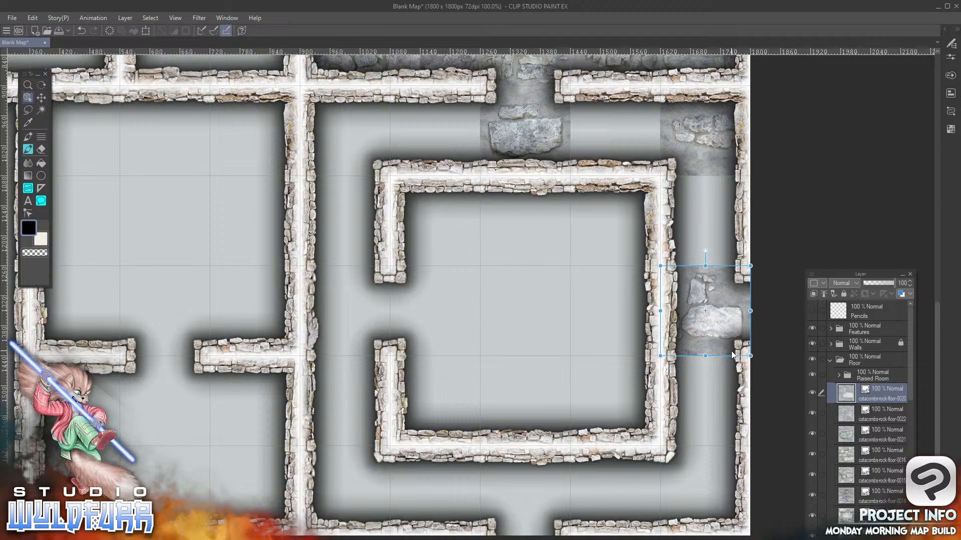
Add catacombs-rock-floor-0019.png in the seventh row's tenth column and catacombs-rock-floor-0018.png in the sixth row's ninth column, both in the Floor folder
key(alt+Tab)
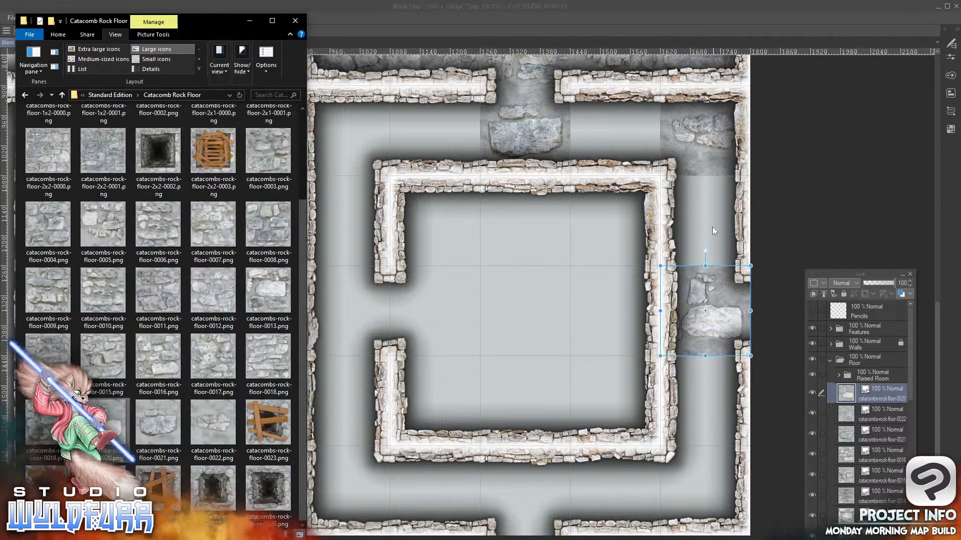
drag(45, 425, 867, 389)
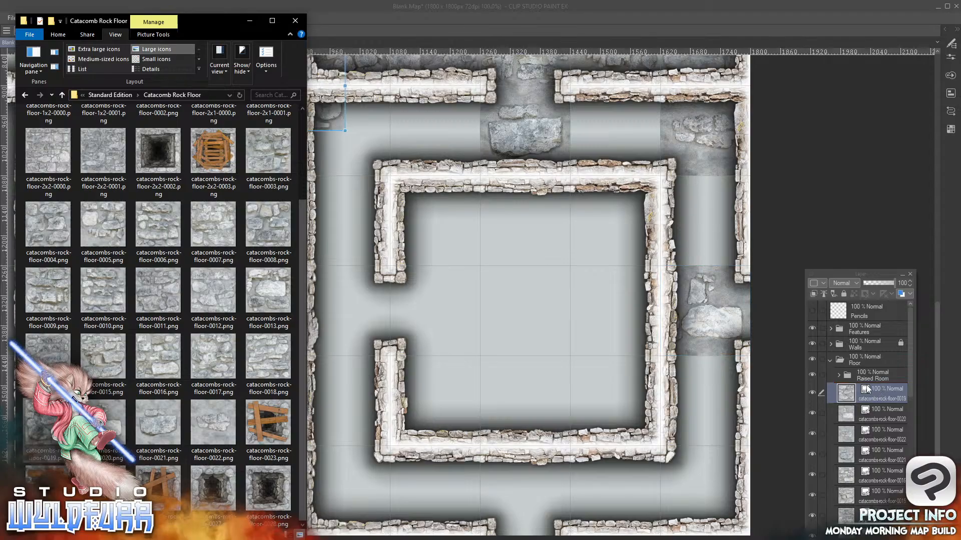
click(328, 119)
drag(328, 119, 736, 255)
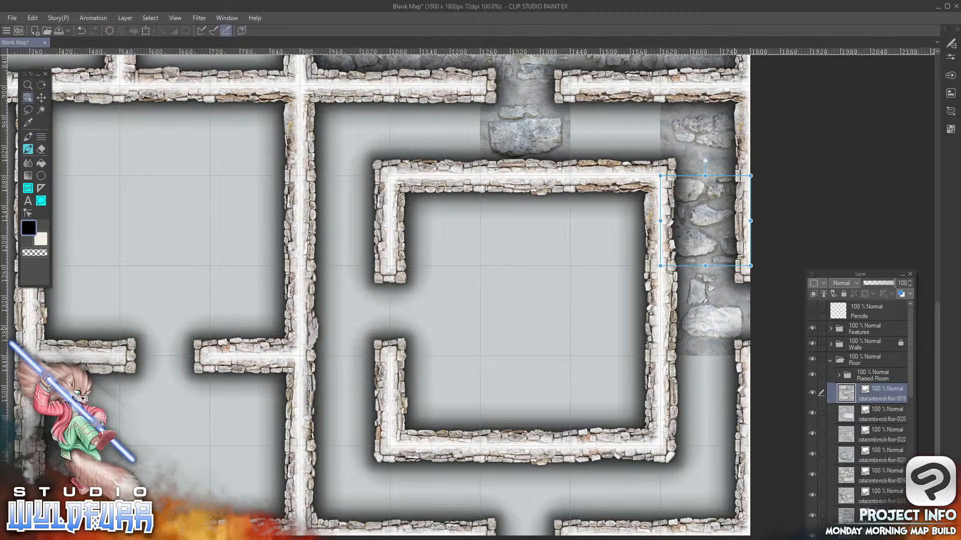
key(alt+Tab)
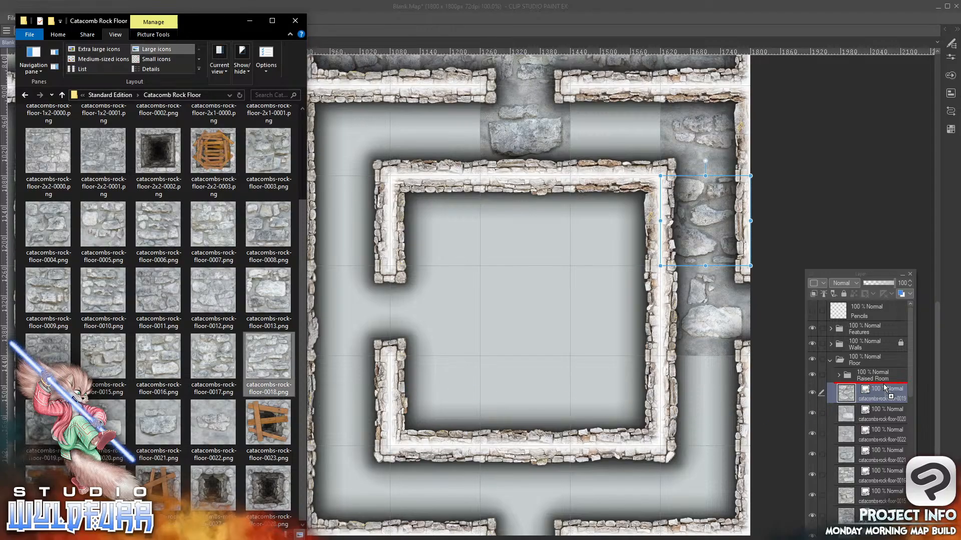
drag(329, 125, 644, 170)
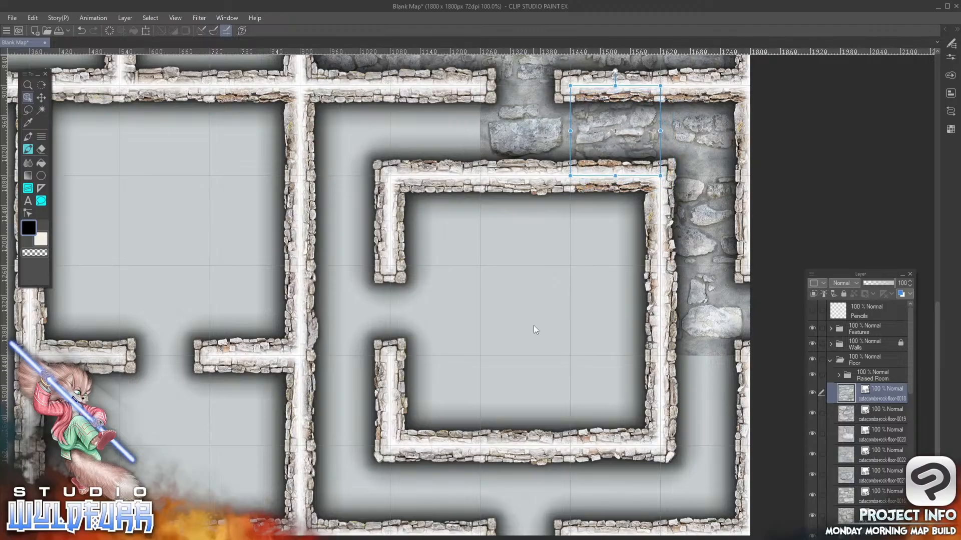
Add catacombs-rock-floor-0017.png to the map, placed in the tenth column of the ninth row
key(alt+Tab)
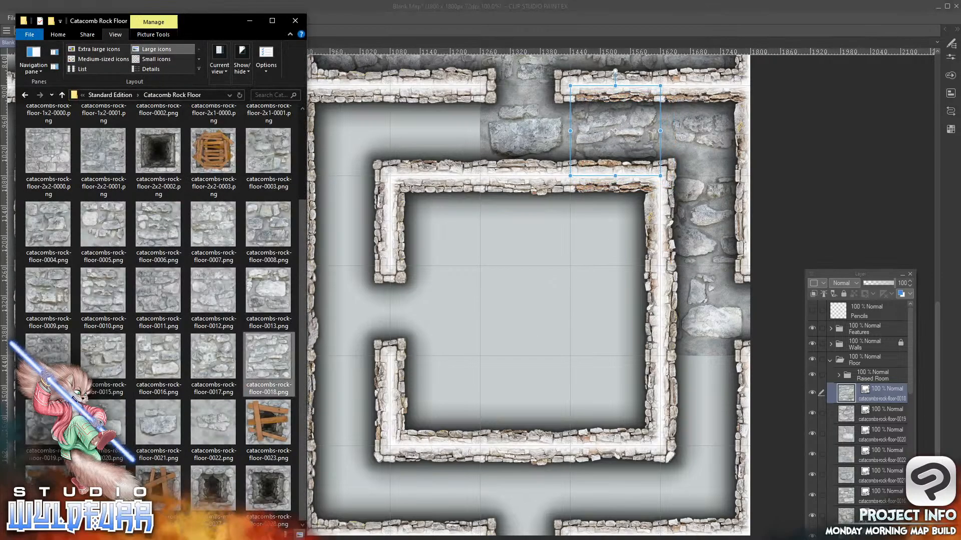
drag(214, 356, 878, 392)
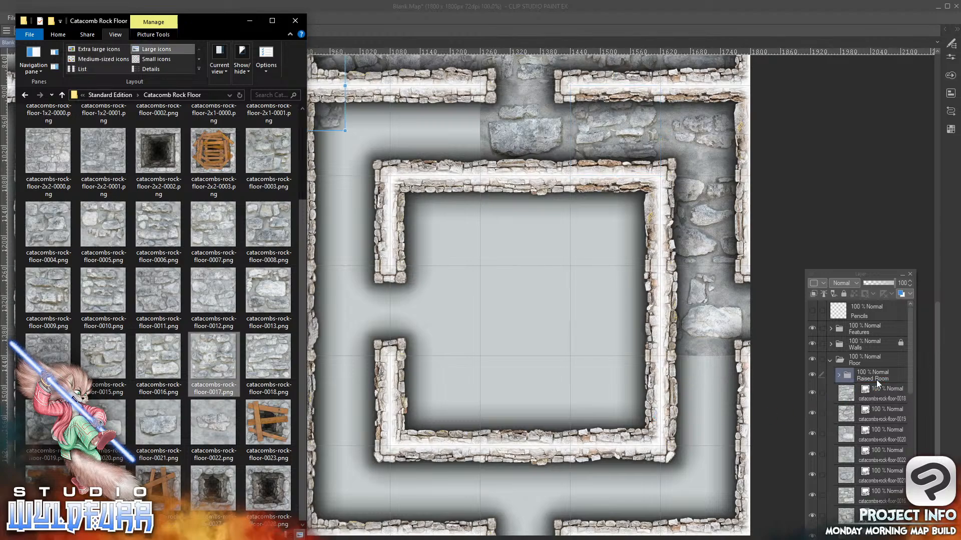
drag(340, 124, 744, 434)
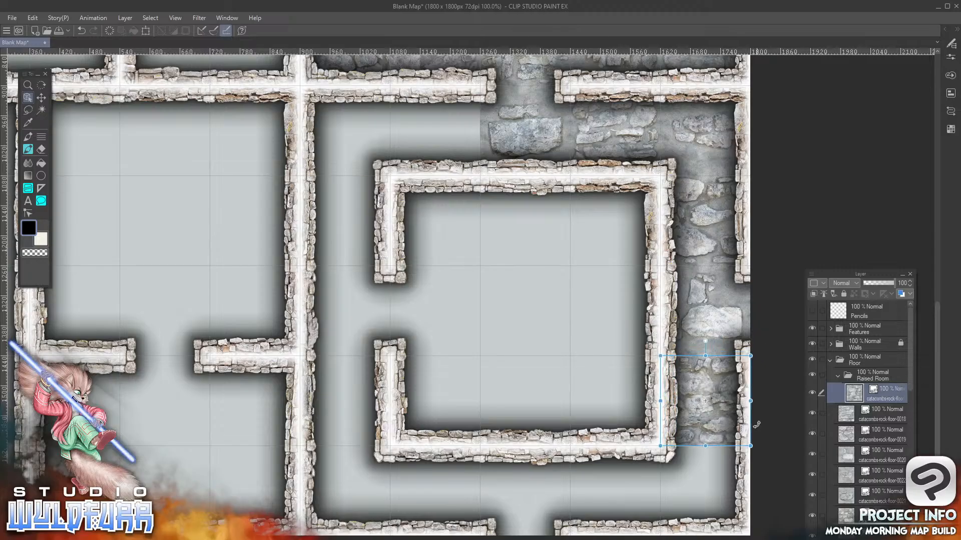
Add catacombs-rock-floor-0016.png in the tenth row's tenth column and move the 0017 tile layer out of the Raised Room folder, directly beneath it
key(alt+Tab)
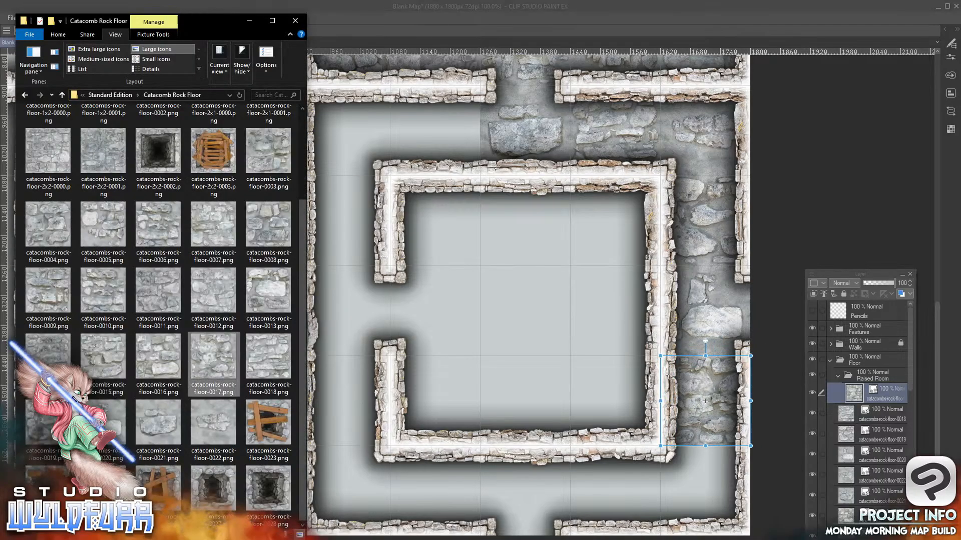
click(156, 358)
drag(877, 387, 882, 397)
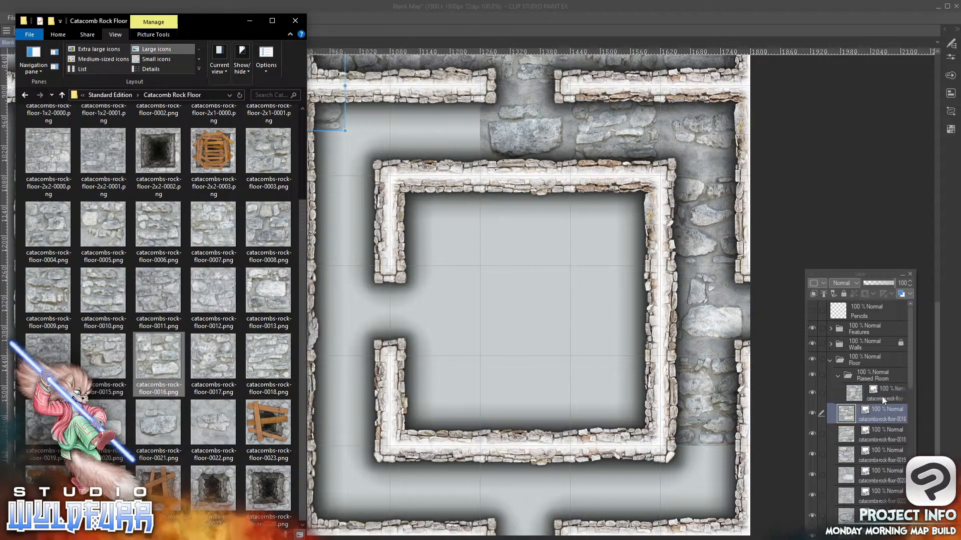
mouse_move(332, 121)
mouse_down()
mouse_move(644, 512)
mouse_move(733, 516)
mouse_up()
drag(685, 461, 693, 473)
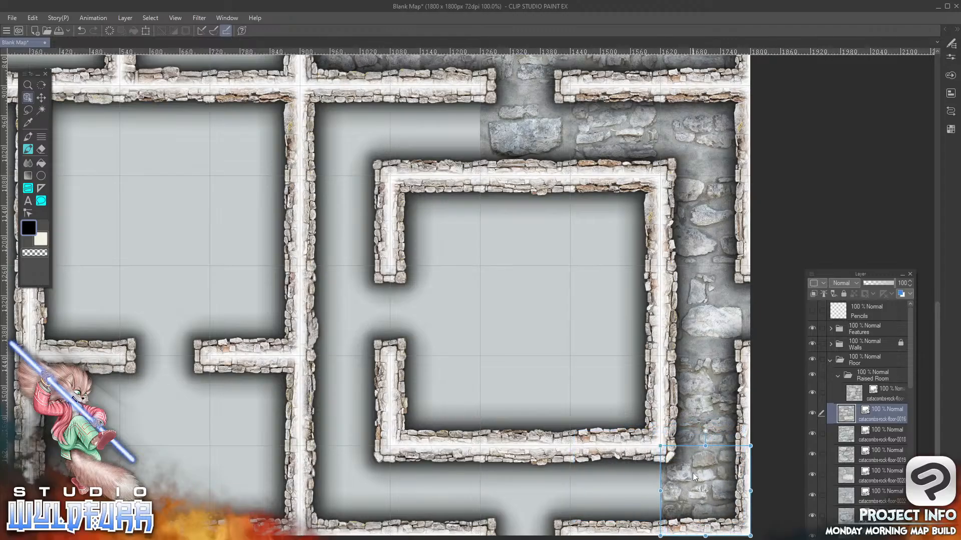
click(854, 396)
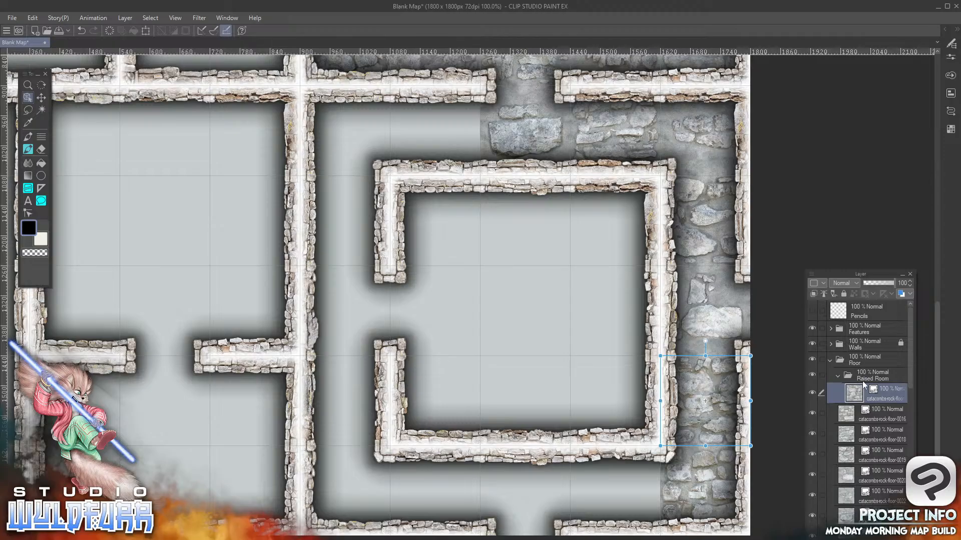
drag(854, 400, 854, 431)
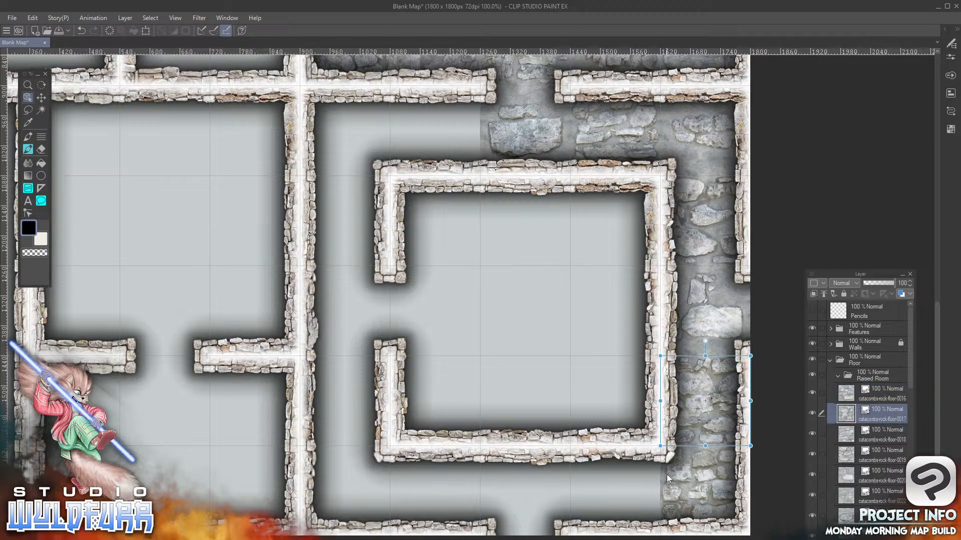
Add catacombs-rock-floor-0015.png in the sixth row's seventh column and catacombs-rock-floor-0013.png in the tenth row's ninth column, both in the Floor folder
key(alt+Tab)
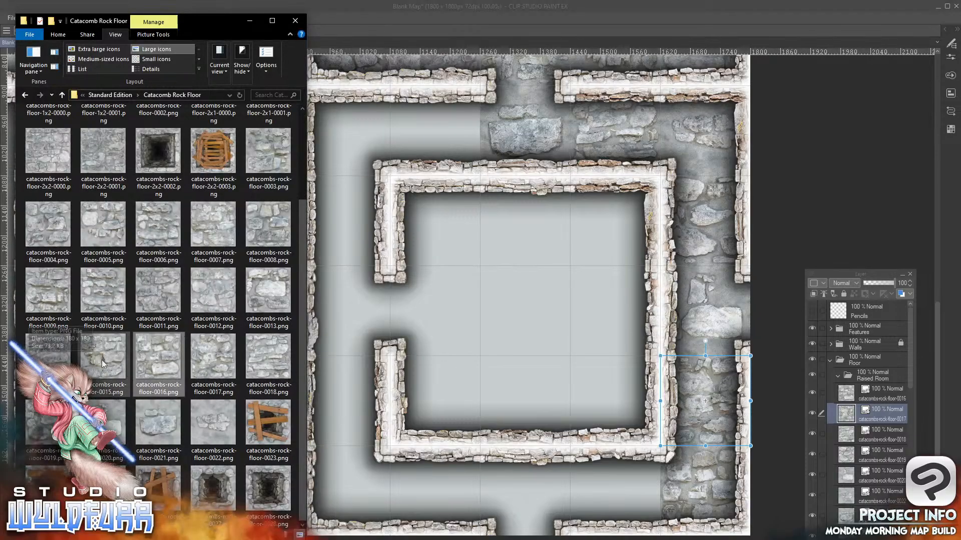
drag(102, 361, 861, 400)
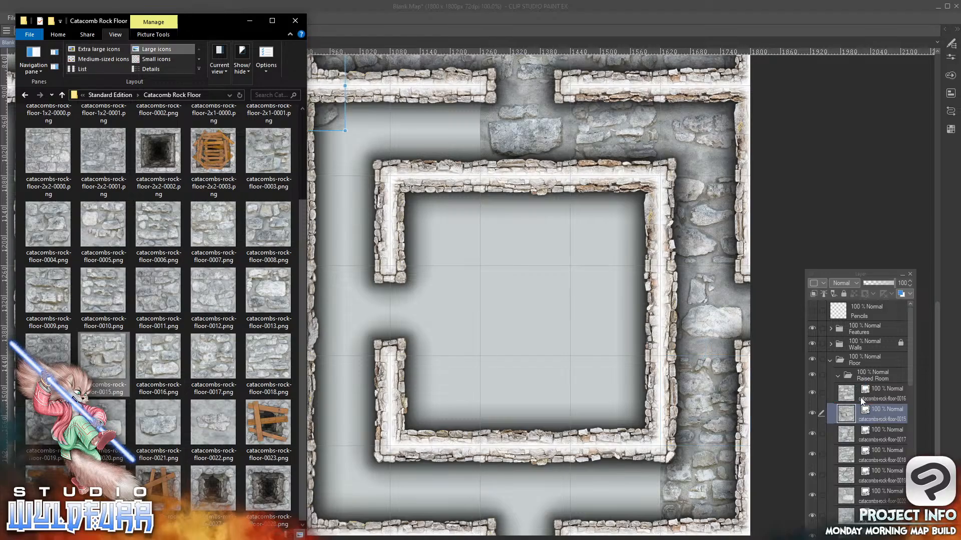
click(333, 119)
drag(333, 119, 470, 172)
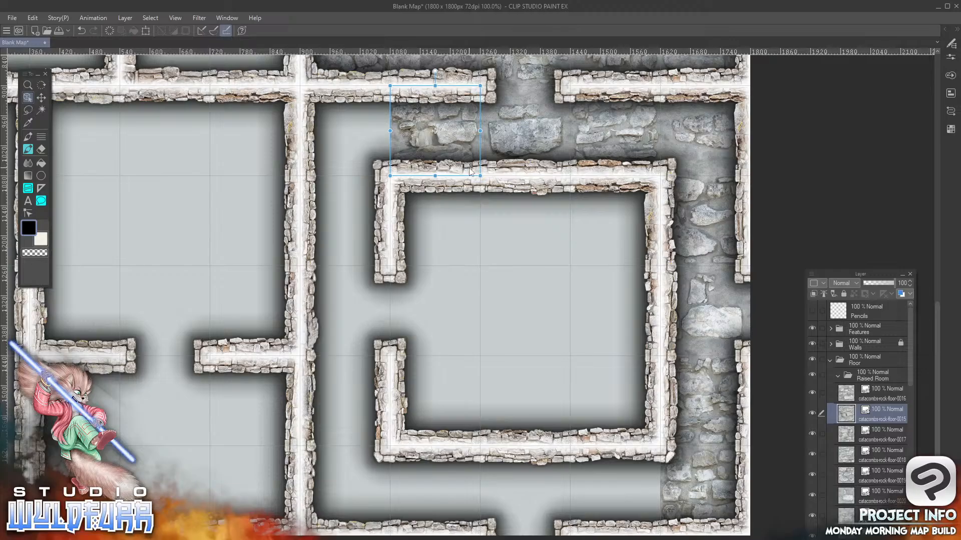
key(alt+Tab)
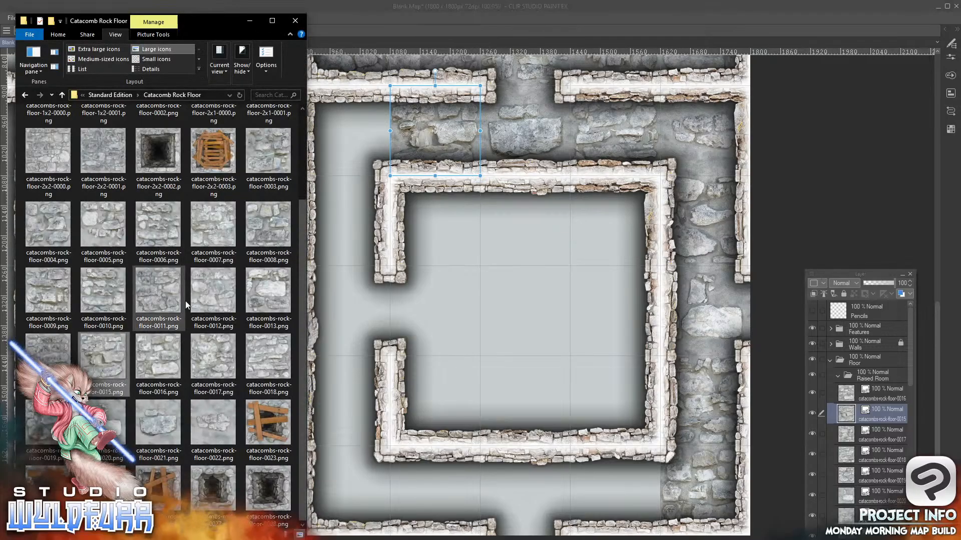
drag(273, 299, 864, 390)
drag(329, 119, 644, 461)
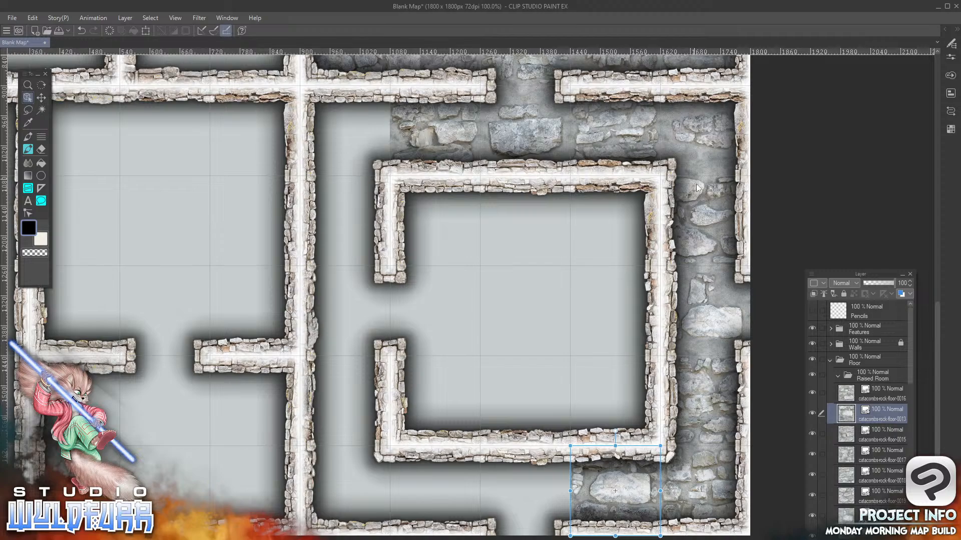
Make the Raised Room folder the active layer folder and browse the Basic Steps image folder for west-facing stairs
click(871, 378)
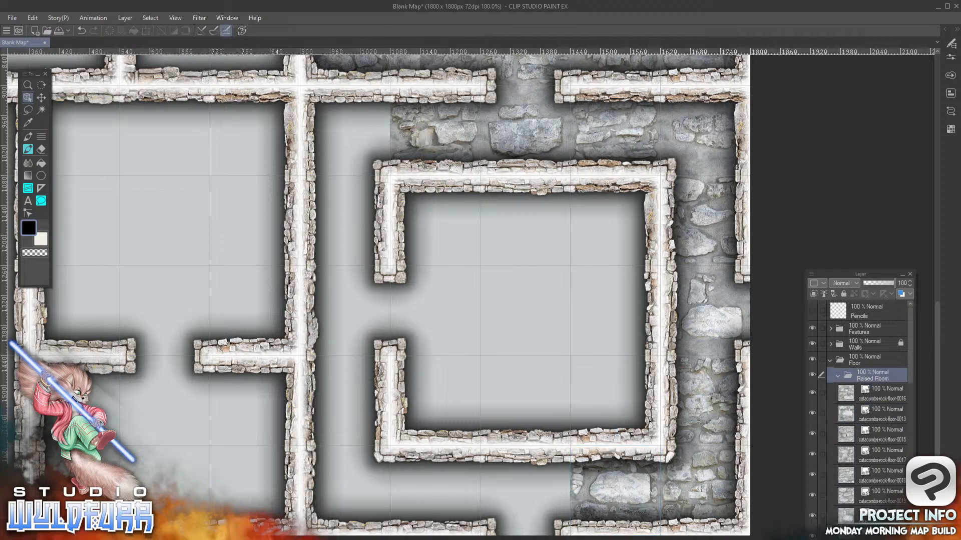
key(alt+Tab)
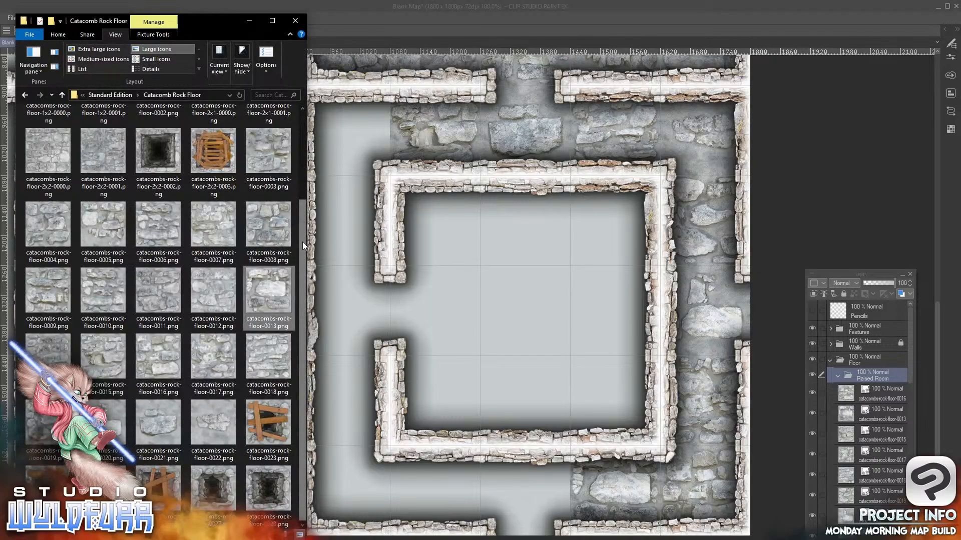
drag(302, 242, 302, 145)
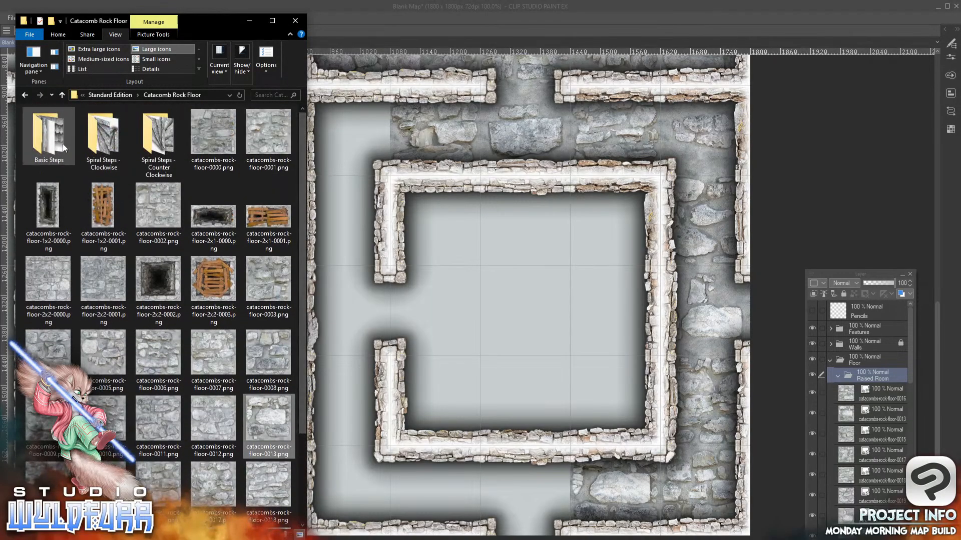
click(49, 138)
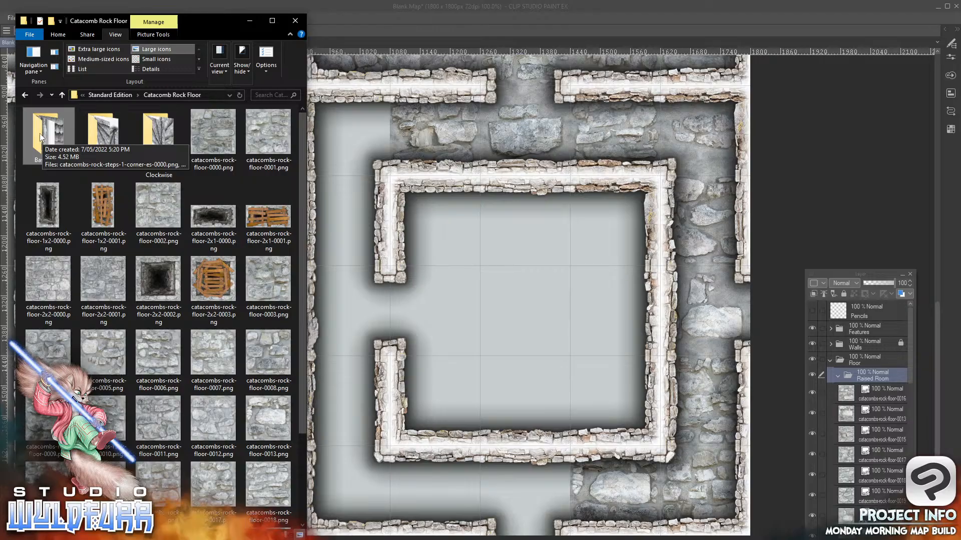
double_click(40, 133)
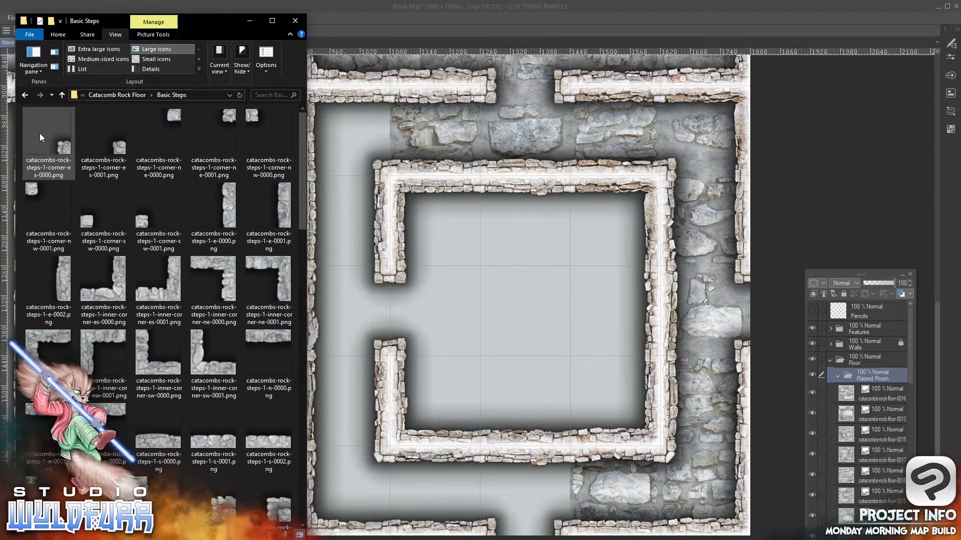
drag(301, 136, 305, 482)
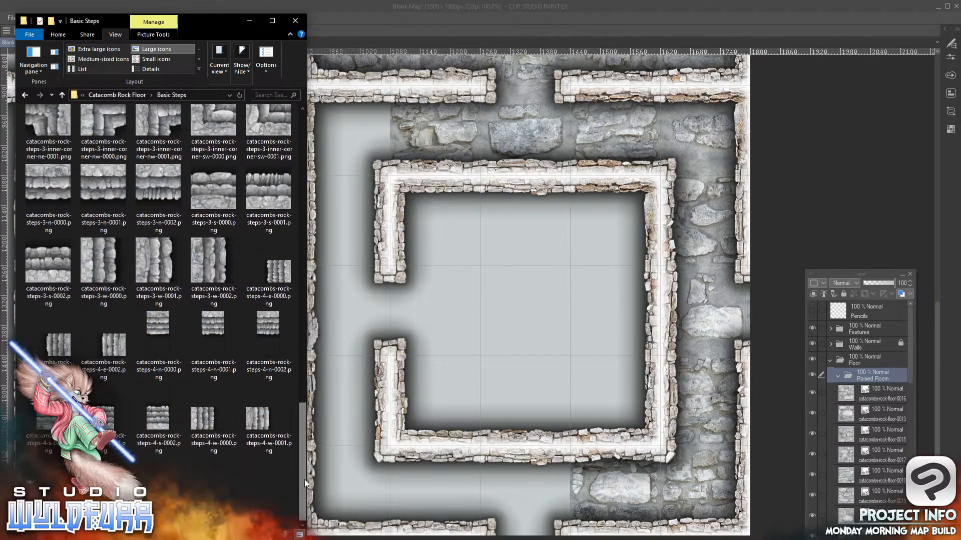
Add catacombs-rock-steps-4-w-0001.png to the Raised Room folder, placed with its stairs in the sixth row's seventh column
click(258, 418)
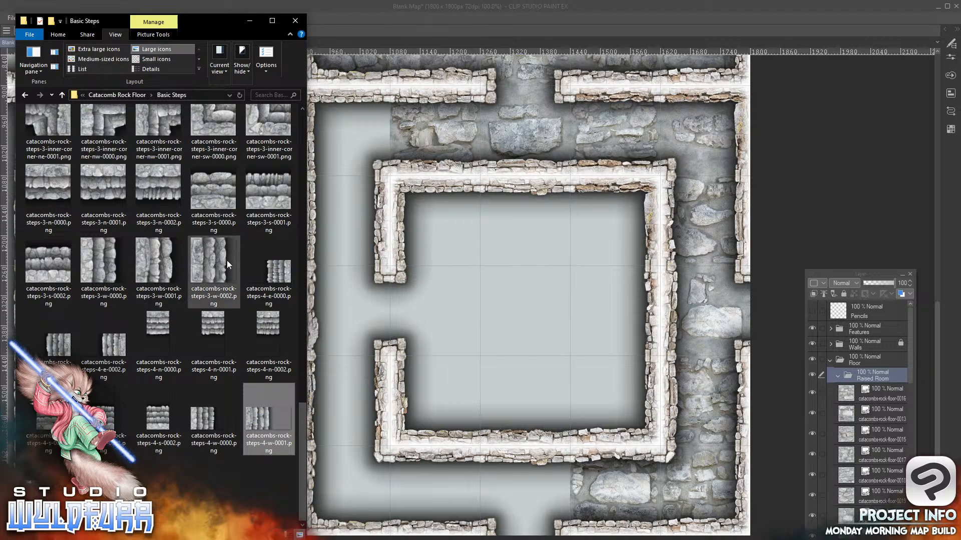
drag(254, 419, 871, 376)
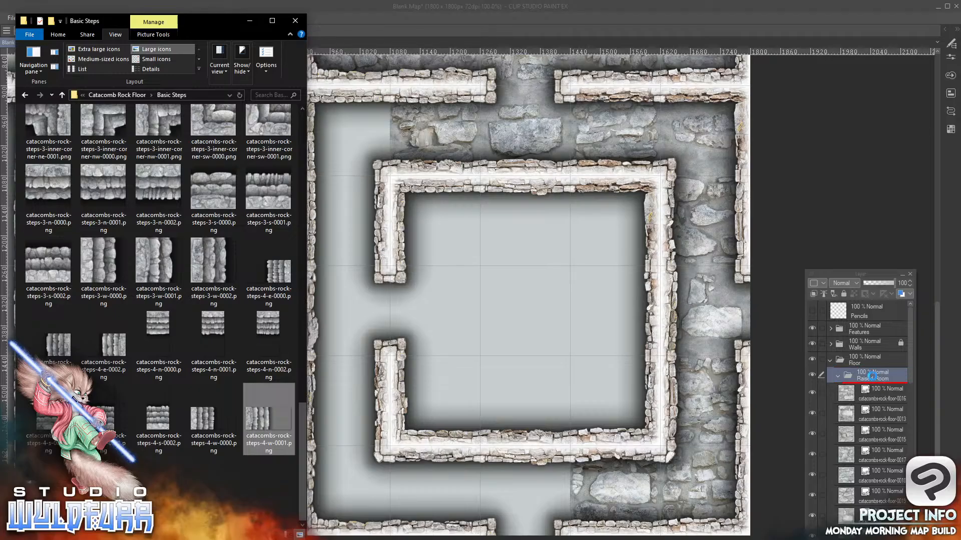
click(353, 113)
drag(242, 116, 286, 250)
drag(337, 211, 510, 291)
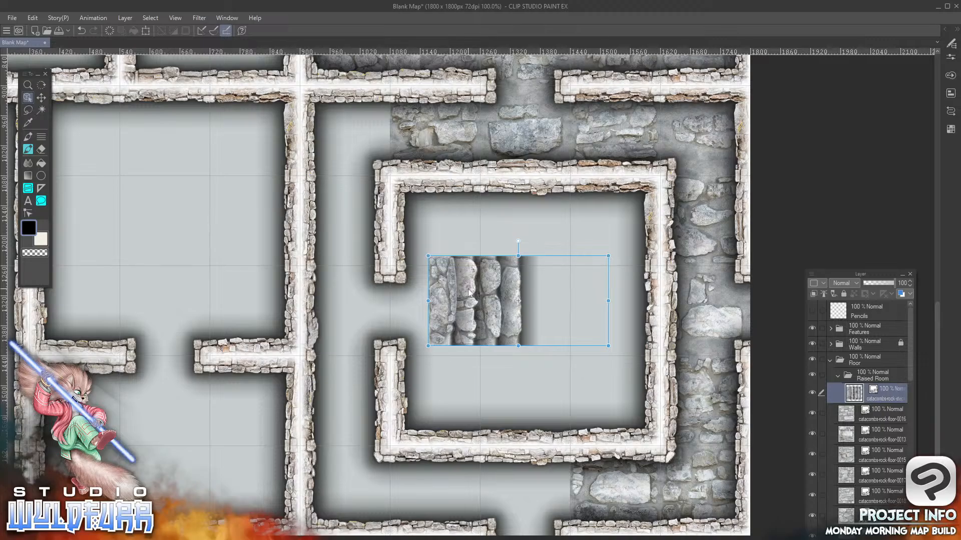
drag(469, 293, 445, 162)
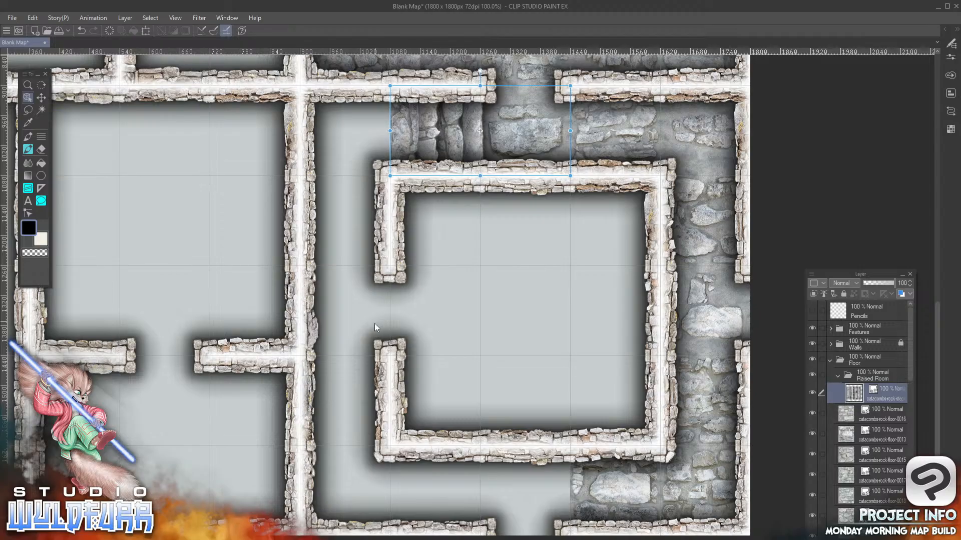
drag(457, 134, 431, 125)
Compare the sixth-row corridor with the Raised Room folder hidden and shown, leaving the folder visible
click(811, 376)
click(811, 377)
click(811, 378)
click(810, 378)
click(812, 377)
click(811, 377)
Add catacombs-rock-steps-3-w-0002.png to the Raised Room folder, placed in the tenth row's ninth column
key(alt+Tab)
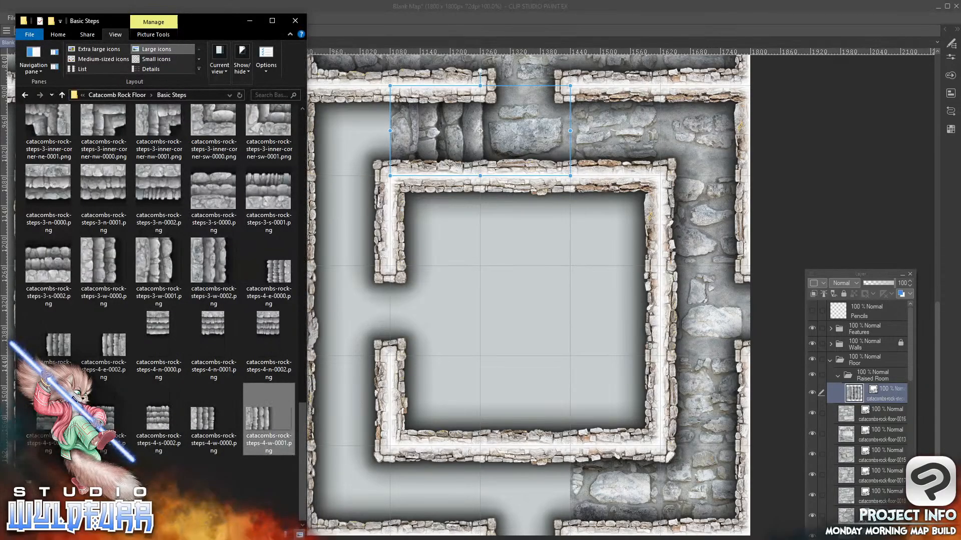
click(199, 261)
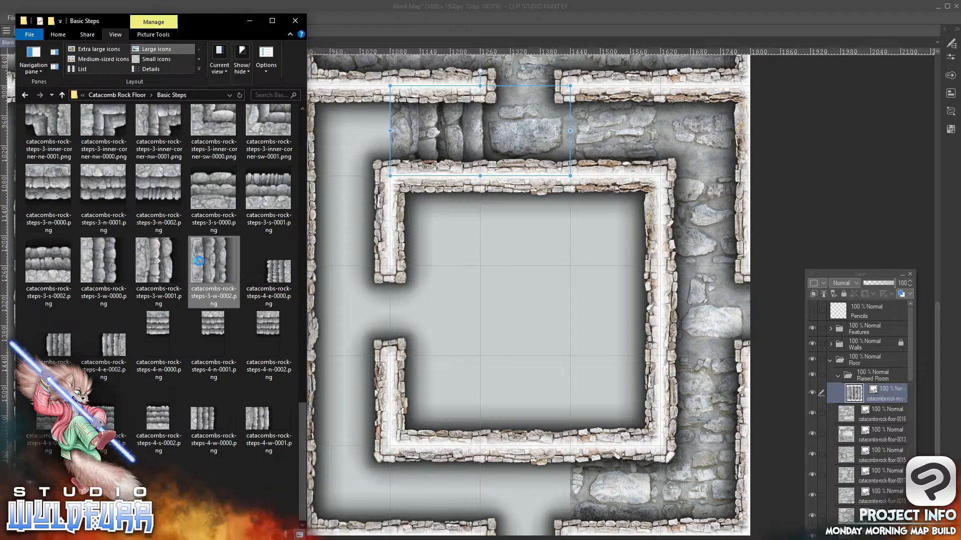
drag(201, 259, 862, 387)
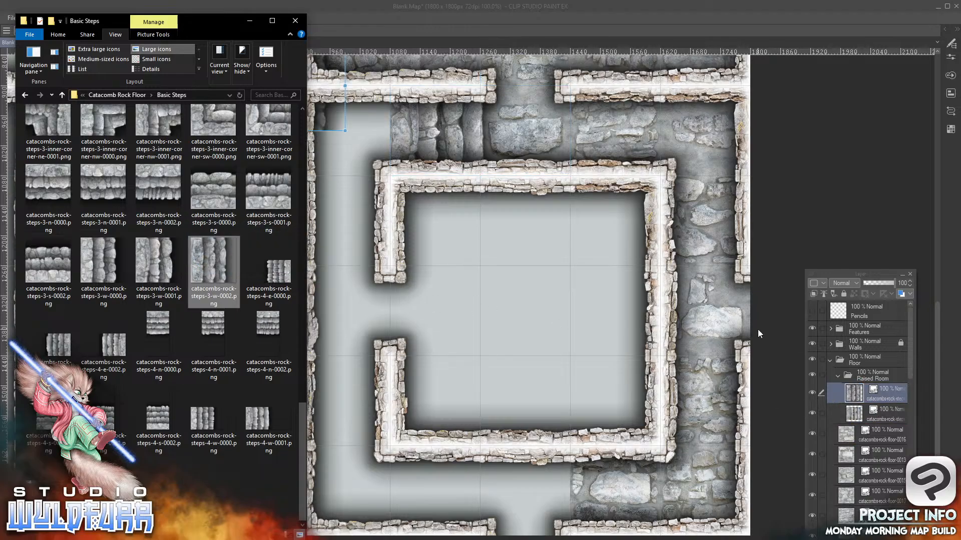
click(329, 124)
drag(326, 129, 596, 457)
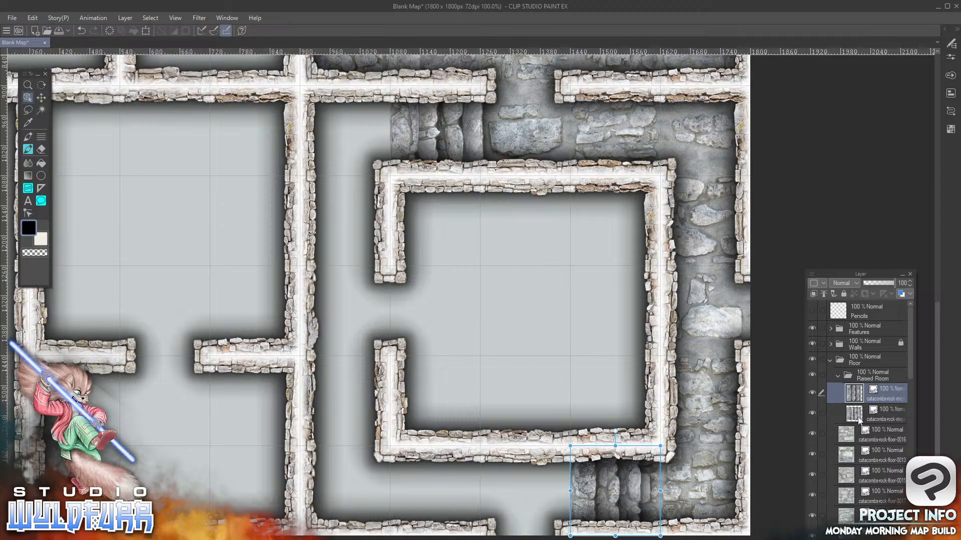
Compare the map with the Raised Room folder hidden and shown, and move the tenth-row stairs to the seventh column
click(812, 375)
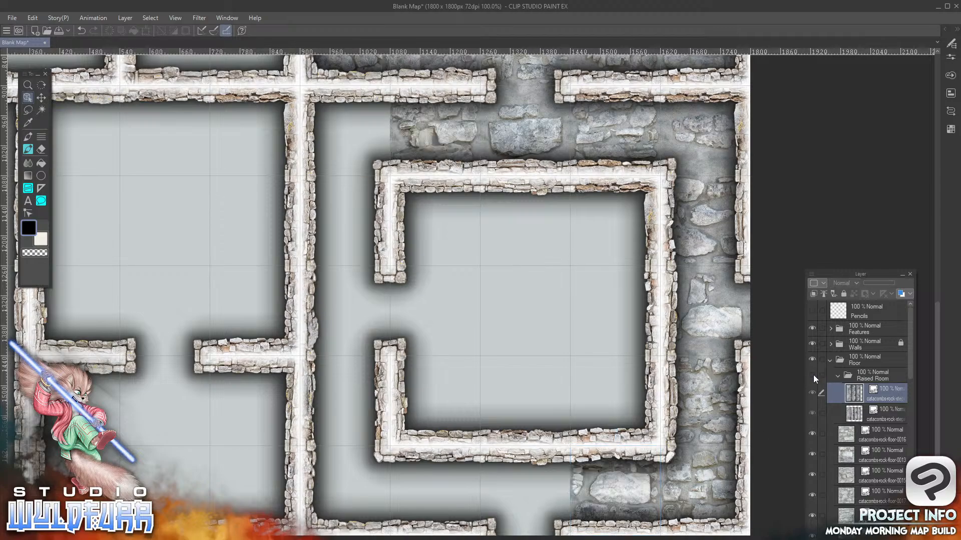
click(812, 375)
click(813, 375)
click(812, 375)
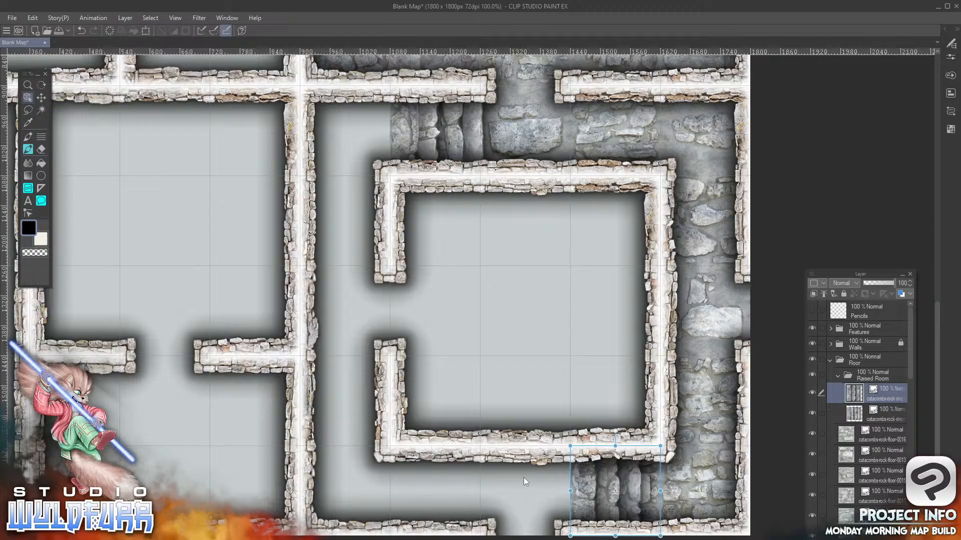
key(alt+Tab)
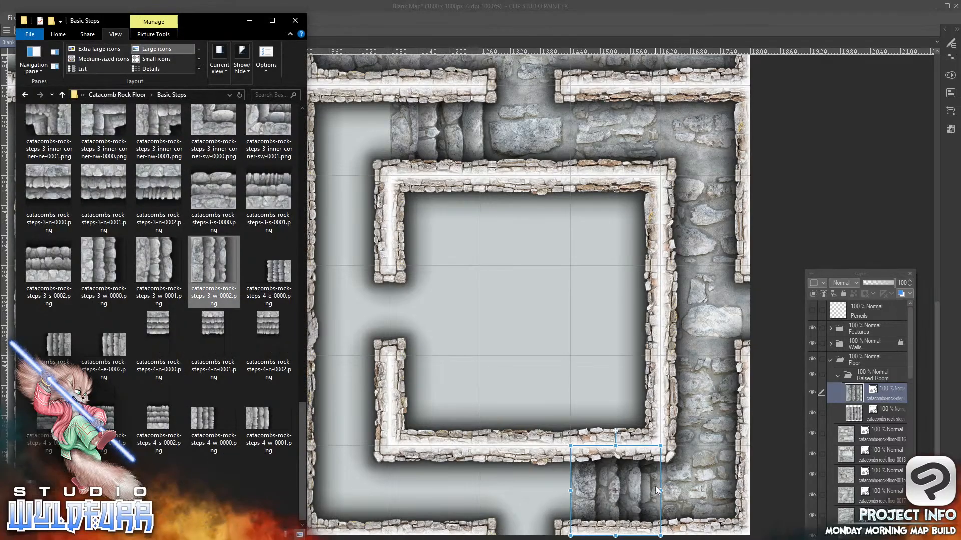
key(alt+Tab)
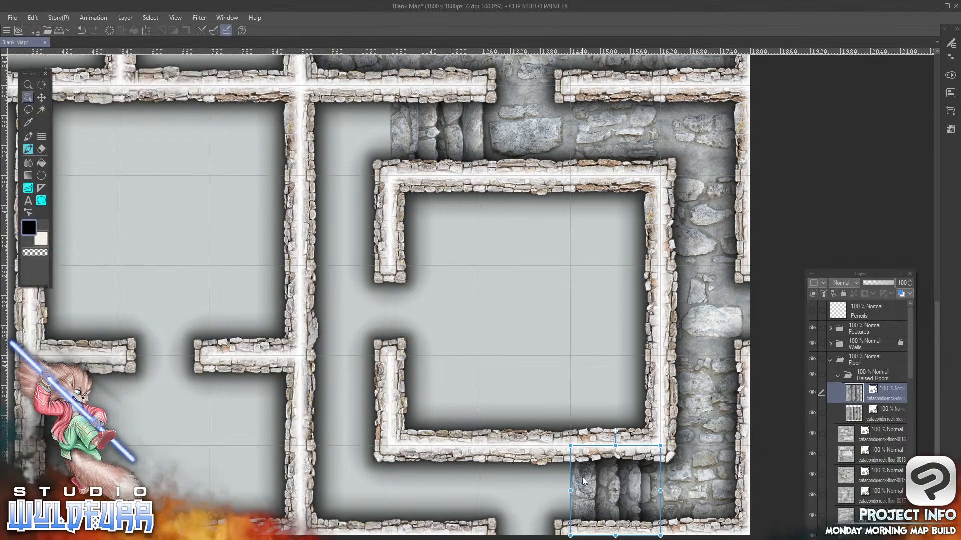
drag(583, 486, 403, 485)
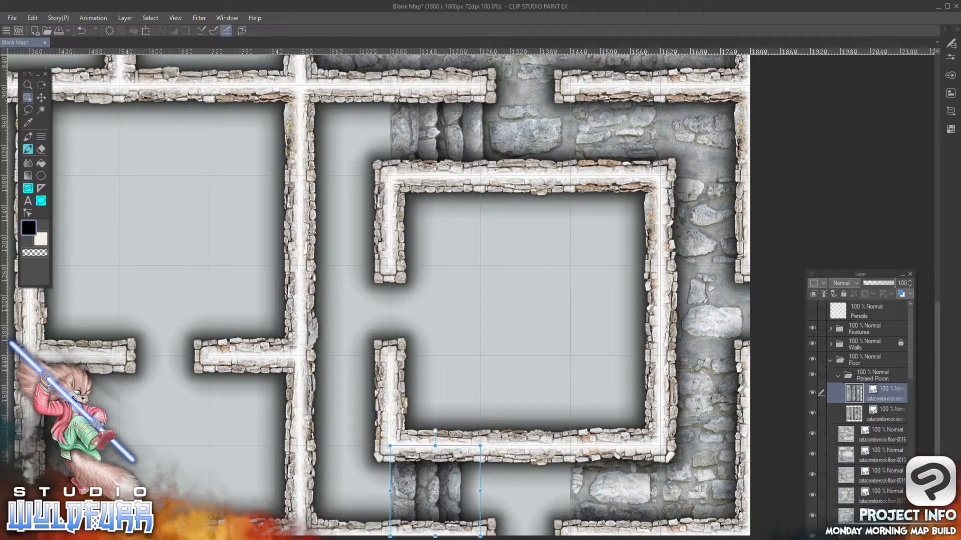
Add catacombs-rock-floor-0003.png from the Catacomb Rock Floor folder beneath the 0016 tile layer, placed in the tenth row's eighth column
click(863, 441)
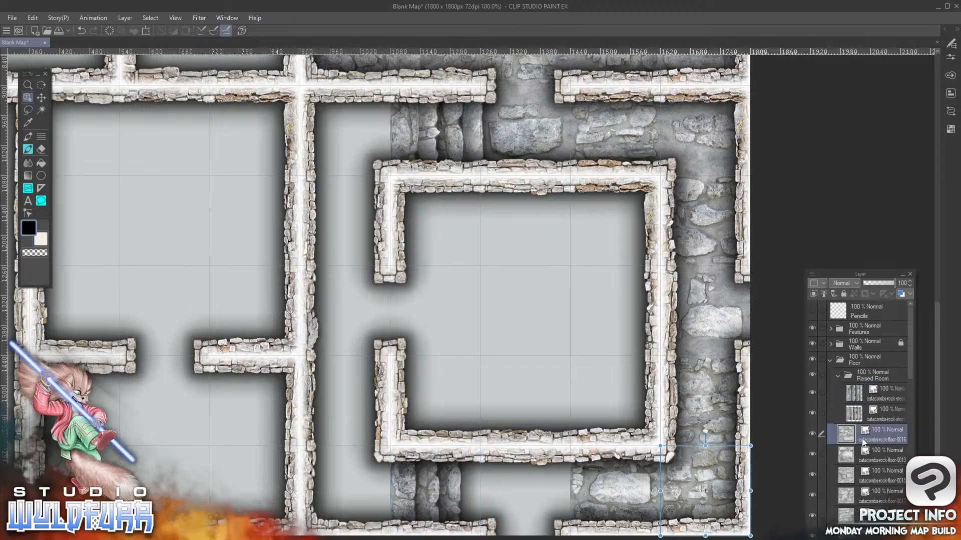
key(alt+Tab)
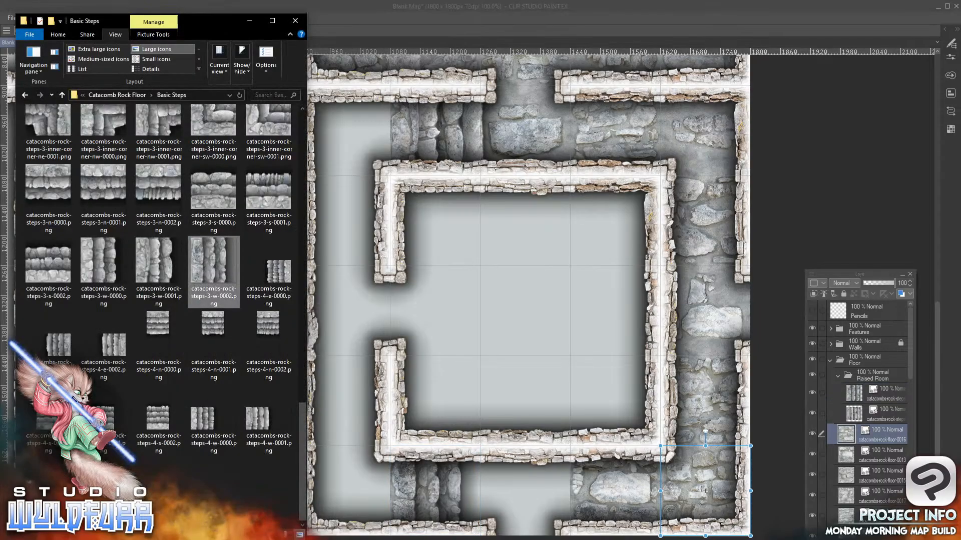
click(137, 96)
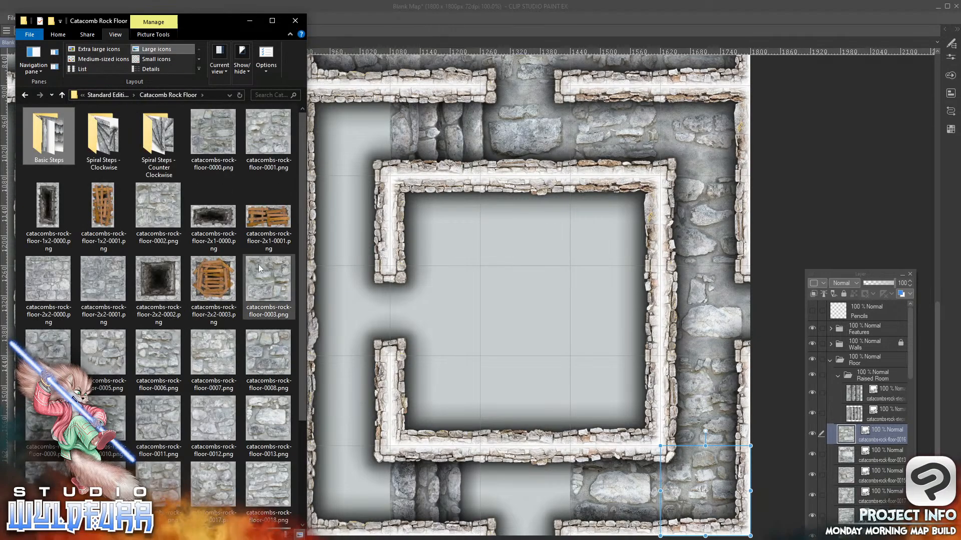
click(269, 292)
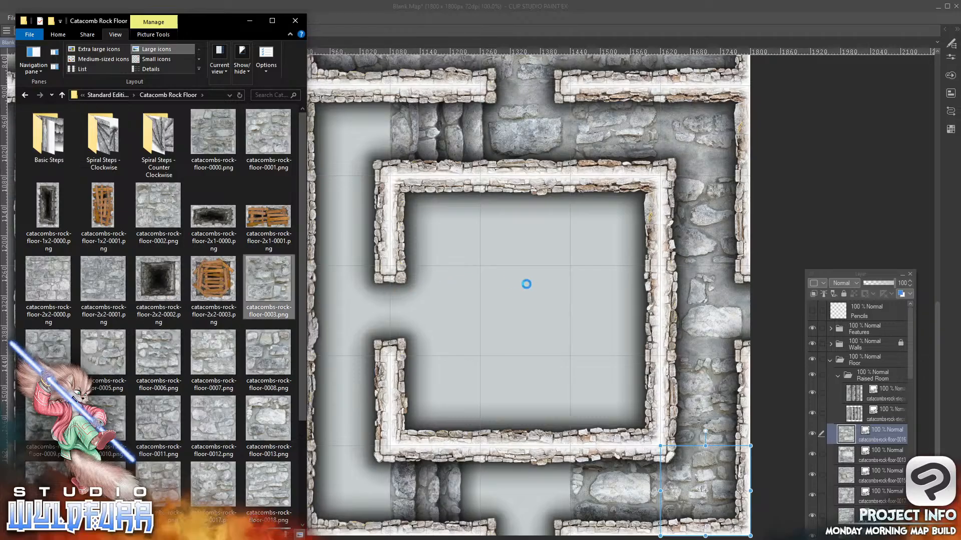
mouse_move(873, 428)
mouse_down()
mouse_move(875, 449)
mouse_move(869, 436)
mouse_up()
drag(332, 111, 566, 473)
drag(515, 423, 502, 454)
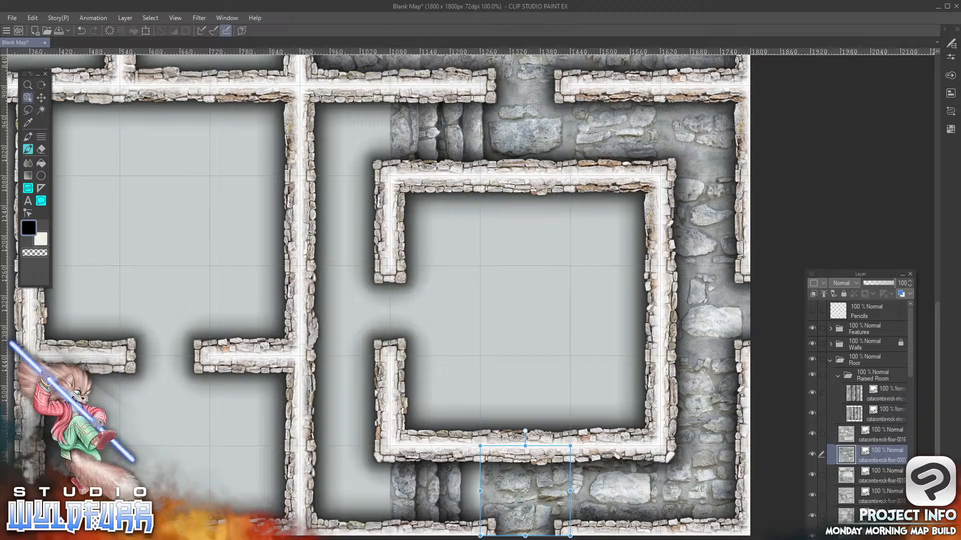
Add catacombs-rock-floor-0004.png in the Floor folder beneath the 0016 tile layer, placed under the stairs in the tenth row's seventh column
key(alt+Tab)
click(46, 355)
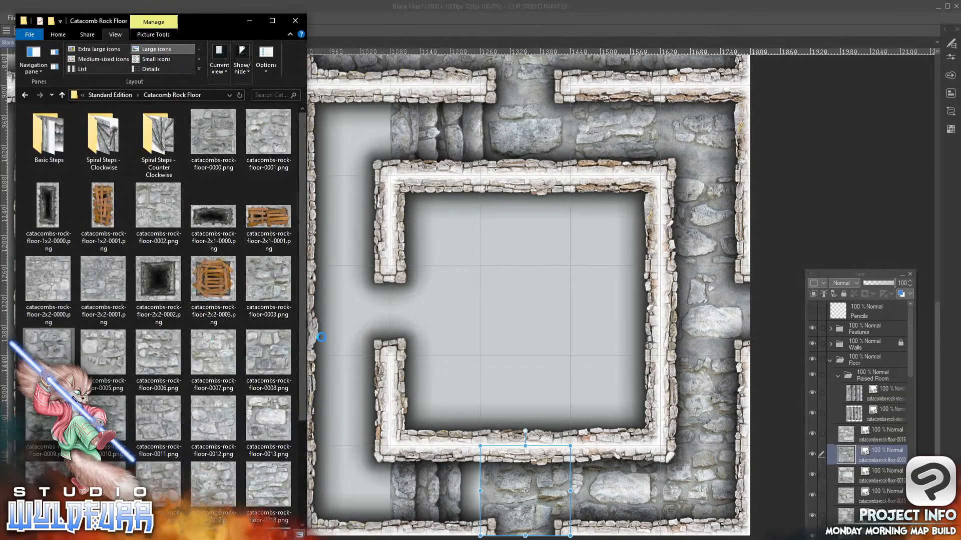
drag(874, 411, 873, 446)
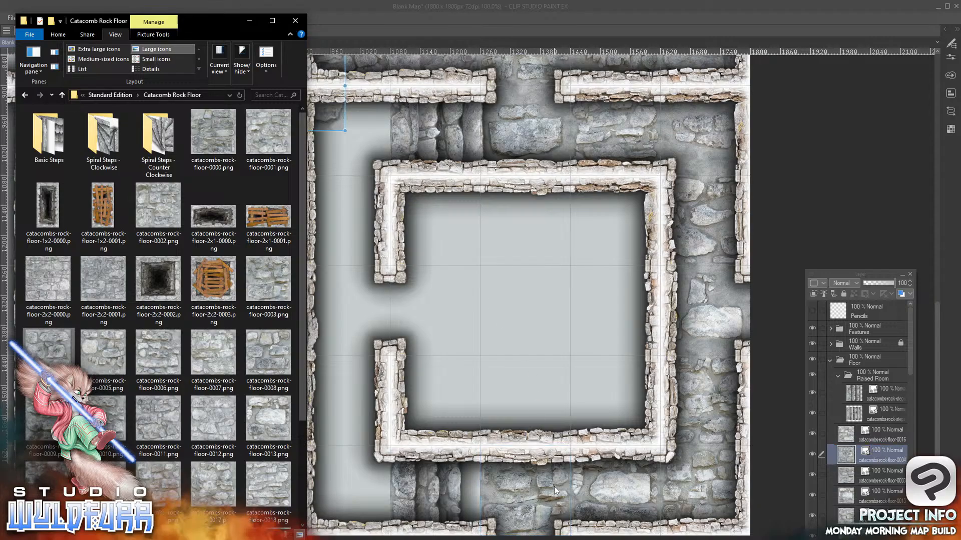
drag(329, 116, 600, 432)
drag(541, 368, 410, 462)
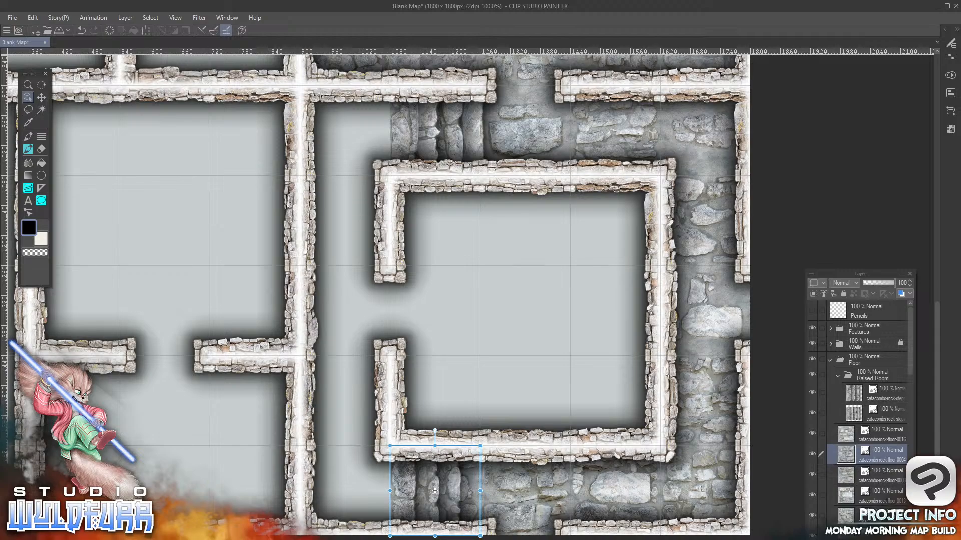
Add catacombs-rock-floor-0011.png in the tenth row's sixth column and catacombs-rock-floor-0012.png in the sixth row's sixth column, both in the Raised Room folder
click(887, 375)
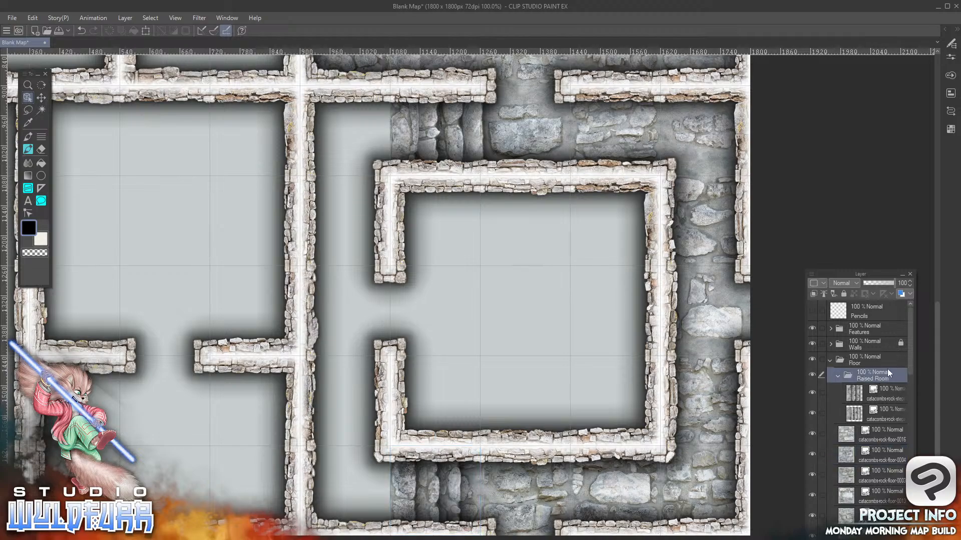
key(alt+Tab)
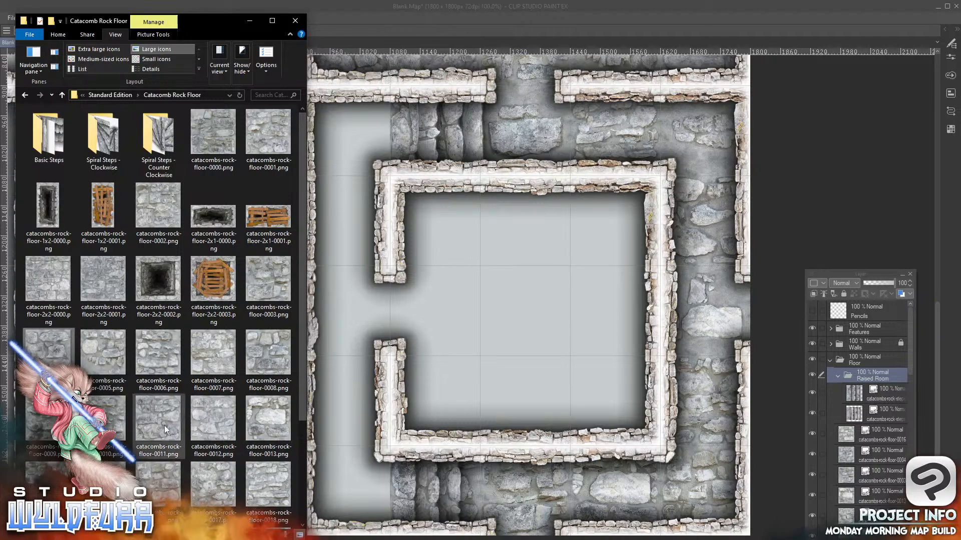
drag(158, 422, 873, 389)
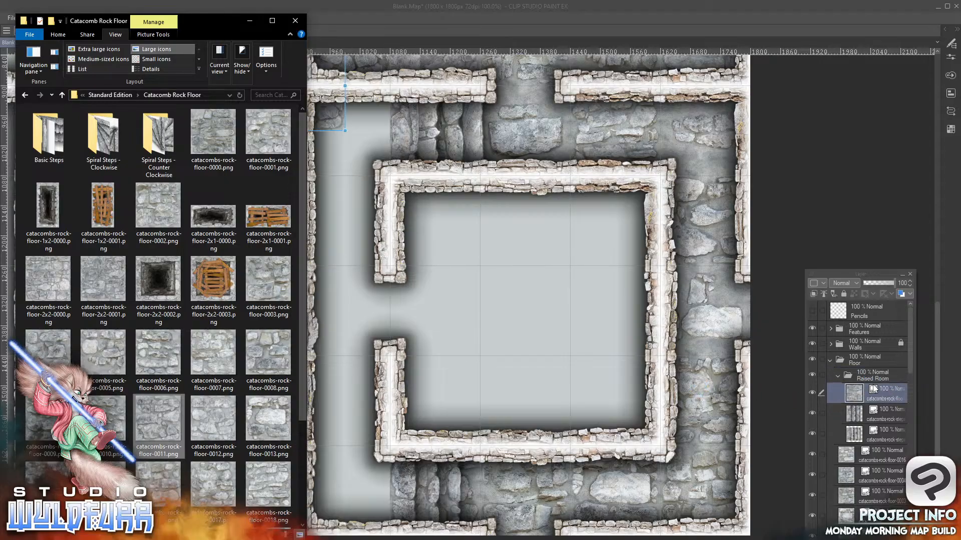
drag(332, 124, 372, 528)
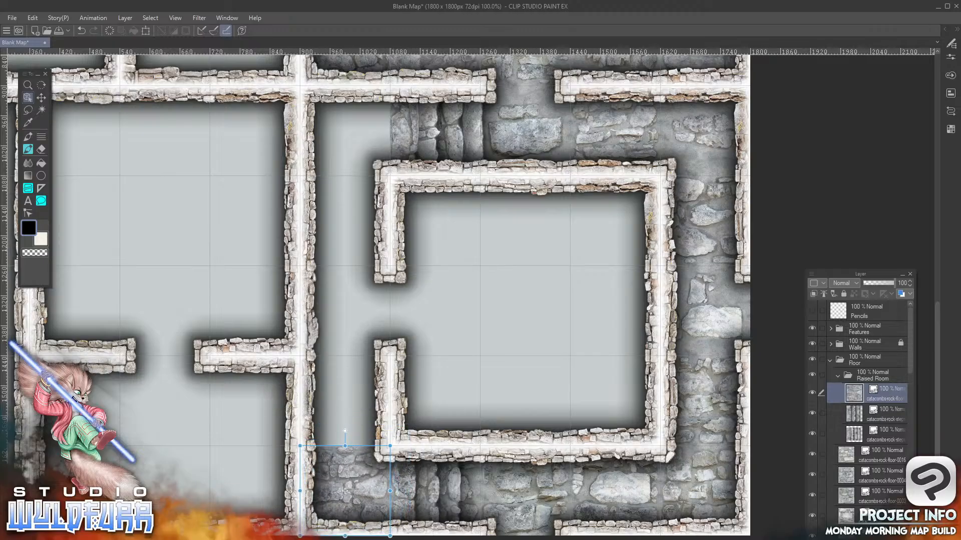
key(alt+Tab)
drag(205, 423, 878, 381)
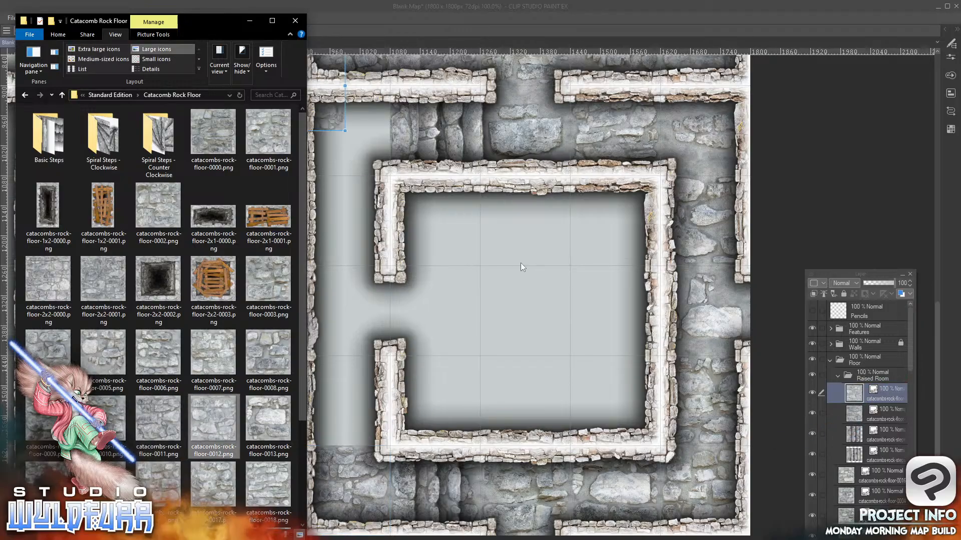
click(328, 118)
drag(329, 119, 377, 167)
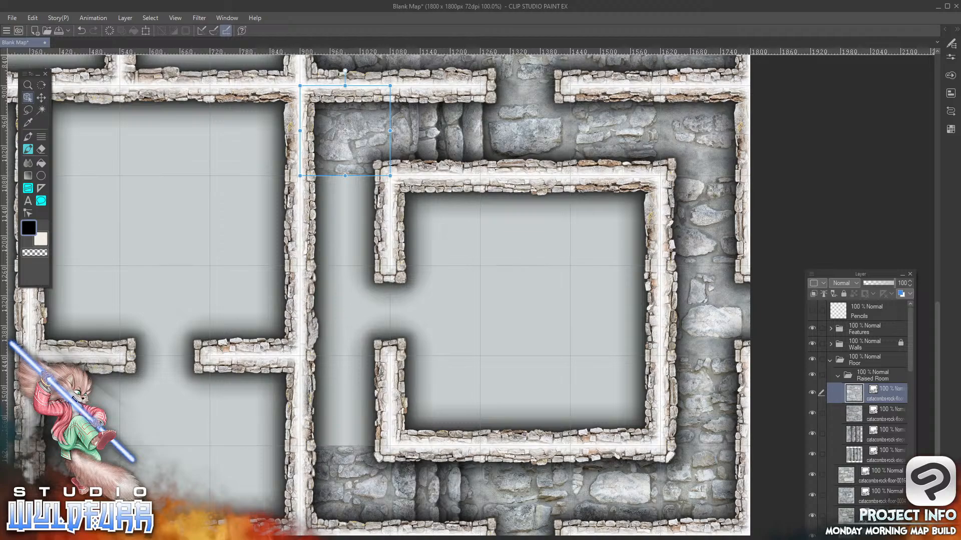
Add catacombs-rock-floor-0003.png to the Raised Room folder, placed in the seventh row's sixth column
key(alt+Tab)
drag(275, 276, 879, 387)
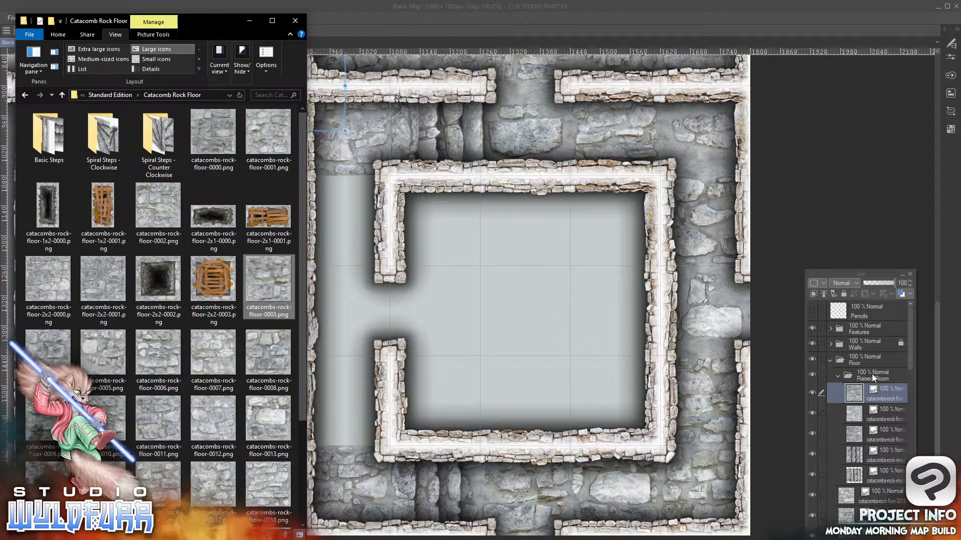
drag(328, 116, 378, 254)
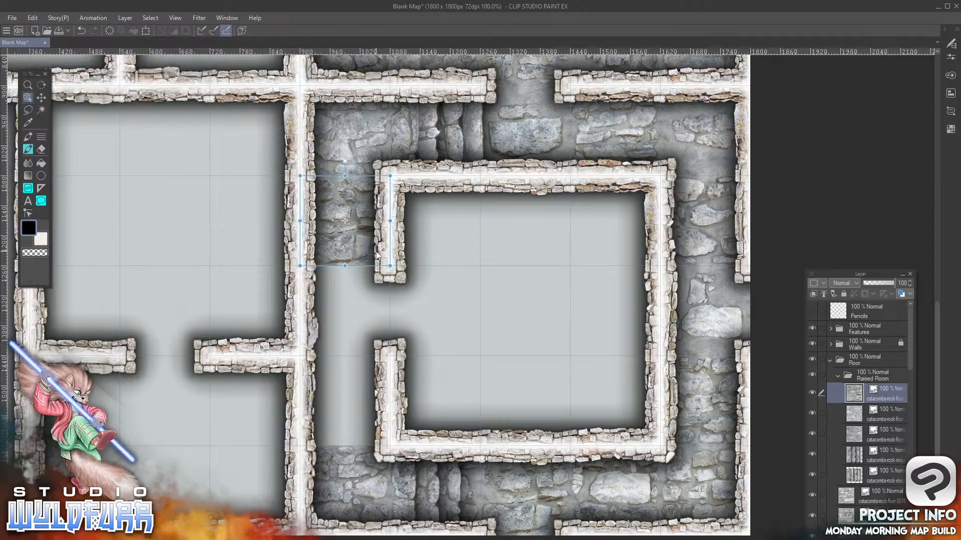
Add catacombs-rock-floor-0004.png in the ninth row's sixth column and catacombs-rock-floor-0005.png in the eighth row's sixth column, both in the Raised Room folder
key(alt+Tab)
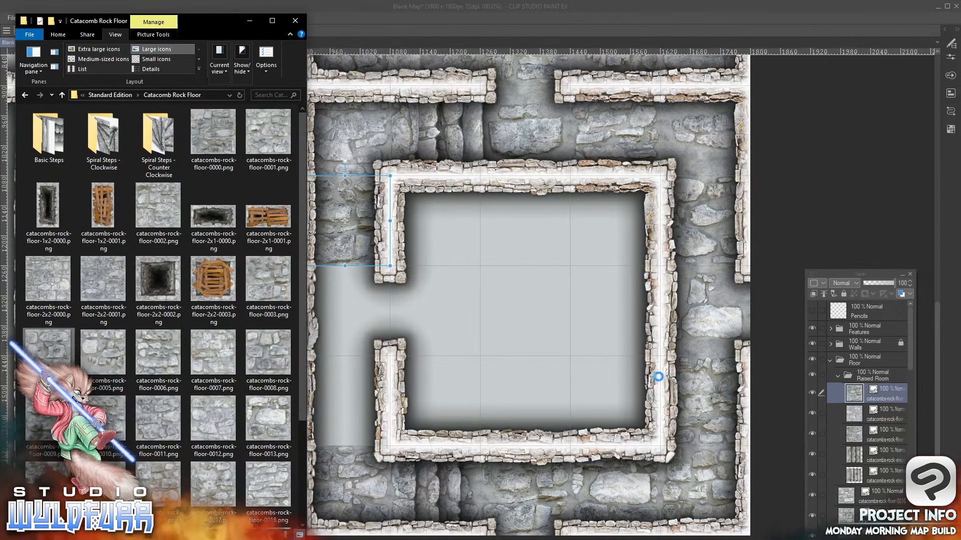
drag(877, 388, 875, 387)
mouse_move(332, 120)
mouse_down()
mouse_move(344, 266)
mouse_move(382, 434)
mouse_up()
key(alt+Tab)
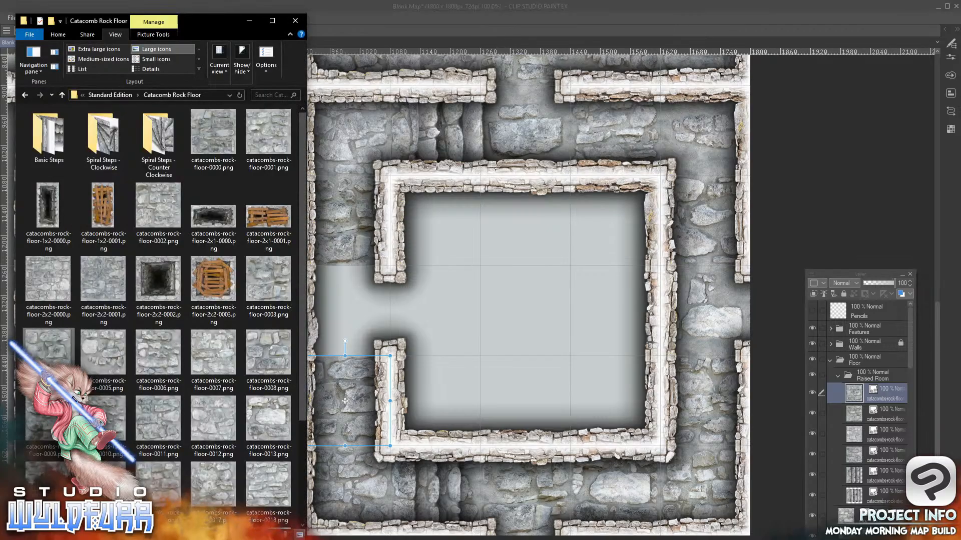
drag(104, 357, 881, 381)
click(334, 121)
drag(323, 115, 371, 341)
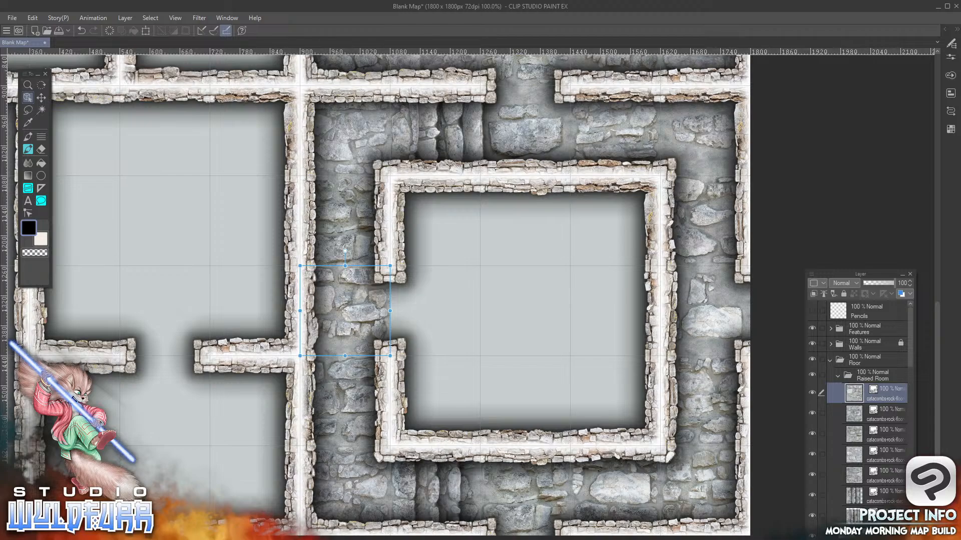
Add catacombs-rock-steps-3-s-0000.png from the Basic Steps folder to the Raised Room folder, placed in the seventh row's sixth column
key(alt+Tab)
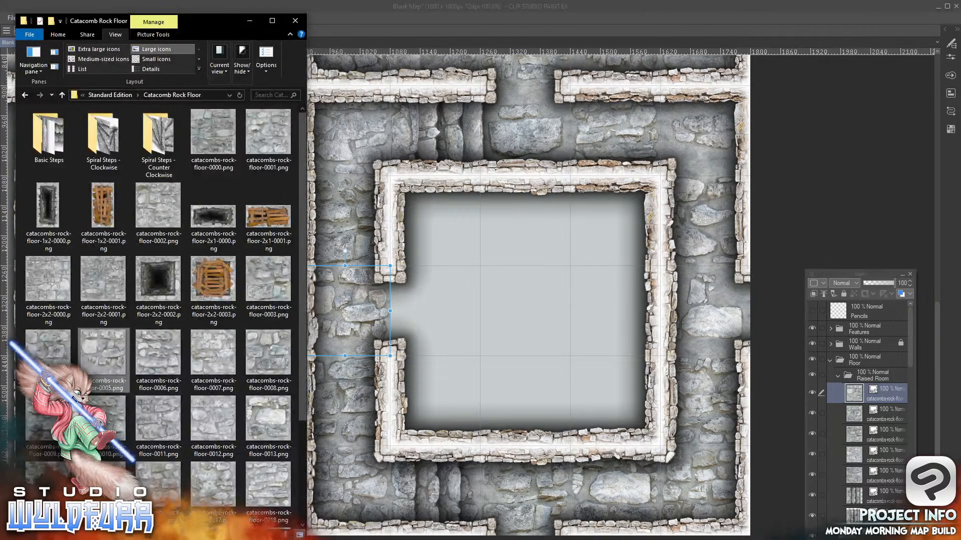
double_click(36, 137)
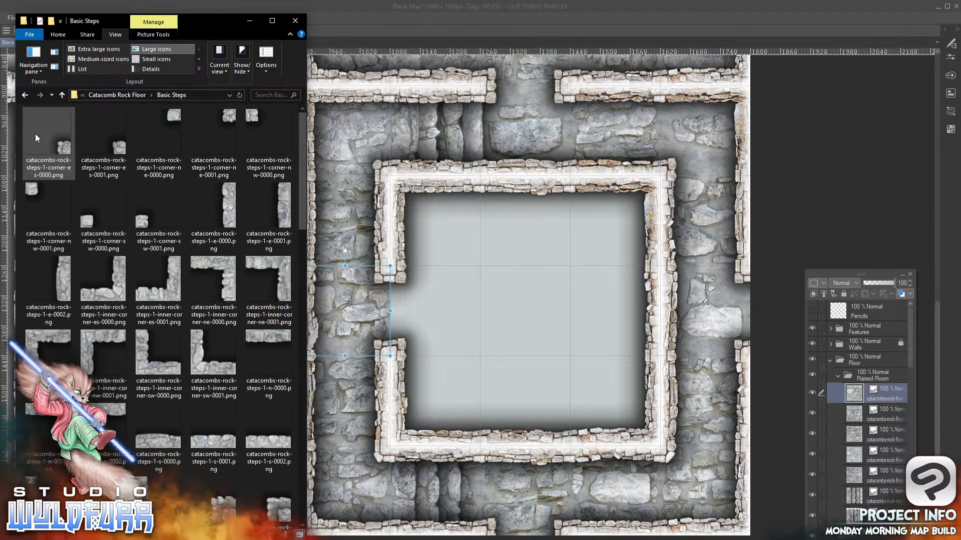
drag(299, 141, 297, 452)
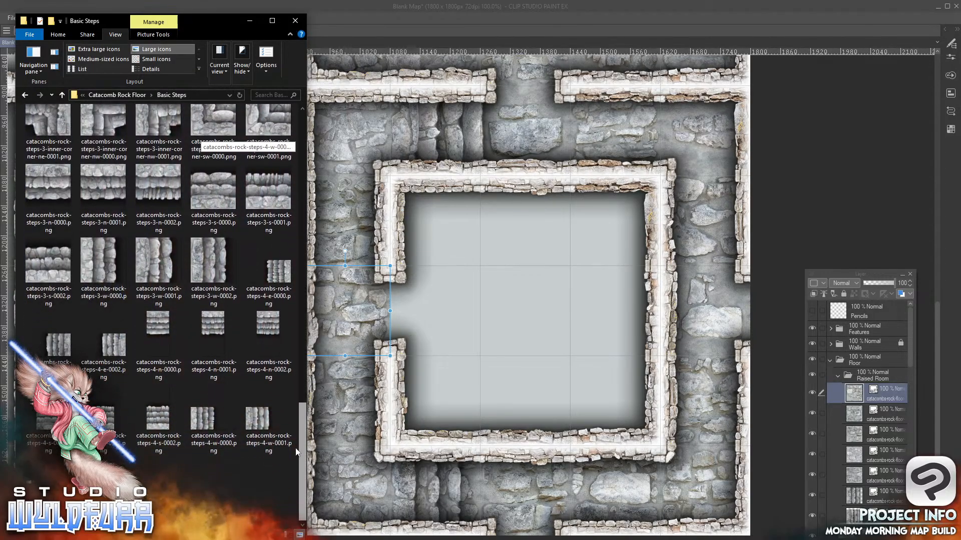
scroll(290, 390, up, 3)
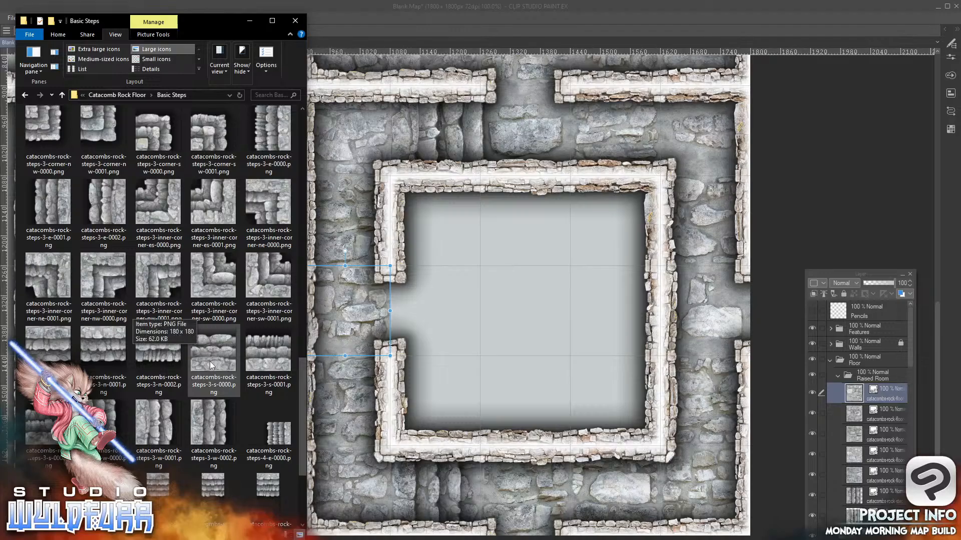
click(210, 363)
drag(883, 386, 878, 382)
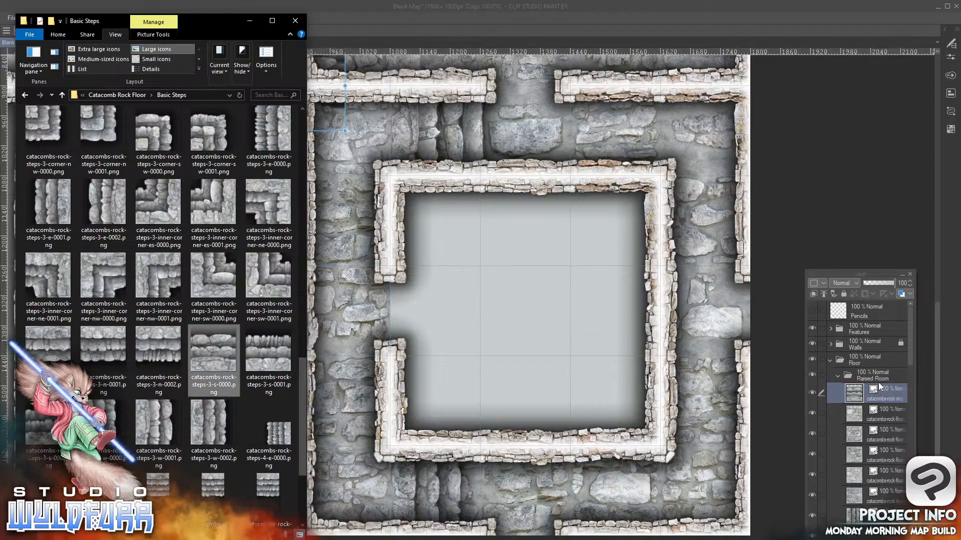
click(517, 288)
drag(325, 121, 373, 249)
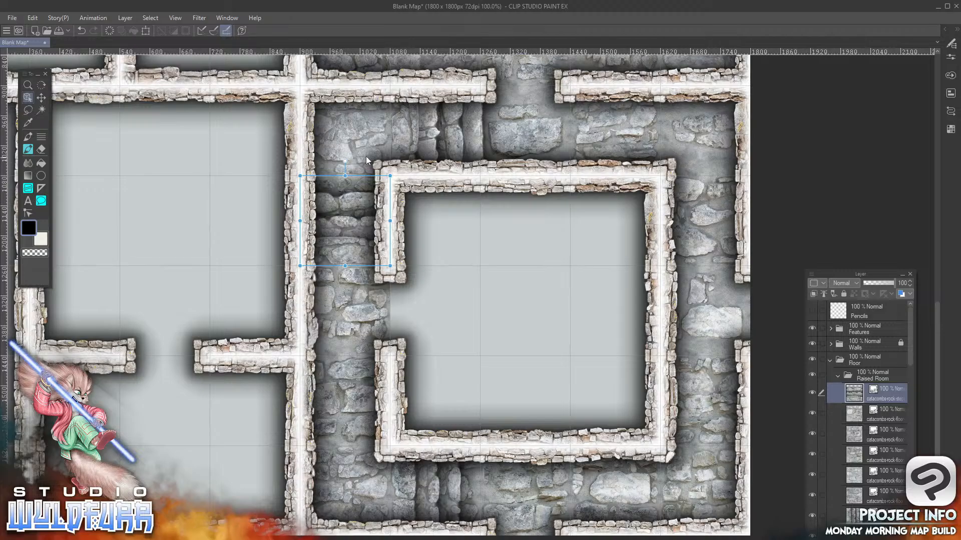
Add catacombs-rock-steps-3-n-0001.png to the Raised Room folder, placed in the ninth row's sixth column
key(alt+Tab)
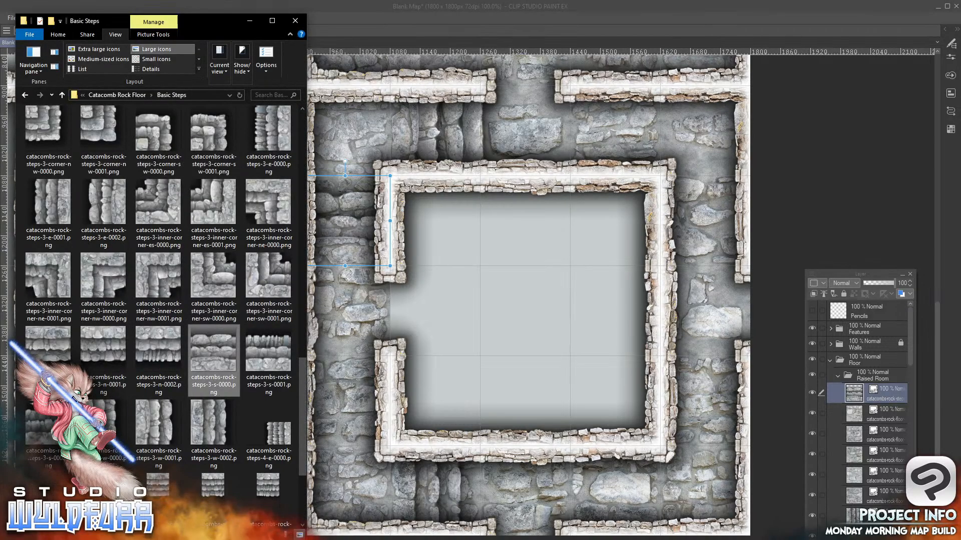
mouse_move(303, 376)
mouse_down()
mouse_move(302, 390)
mouse_move(302, 368)
mouse_up()
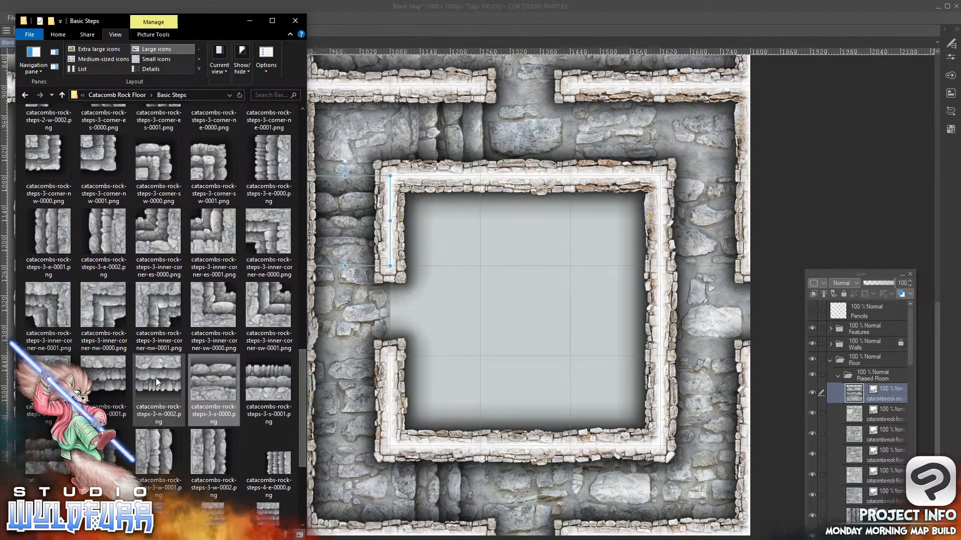
click(100, 370)
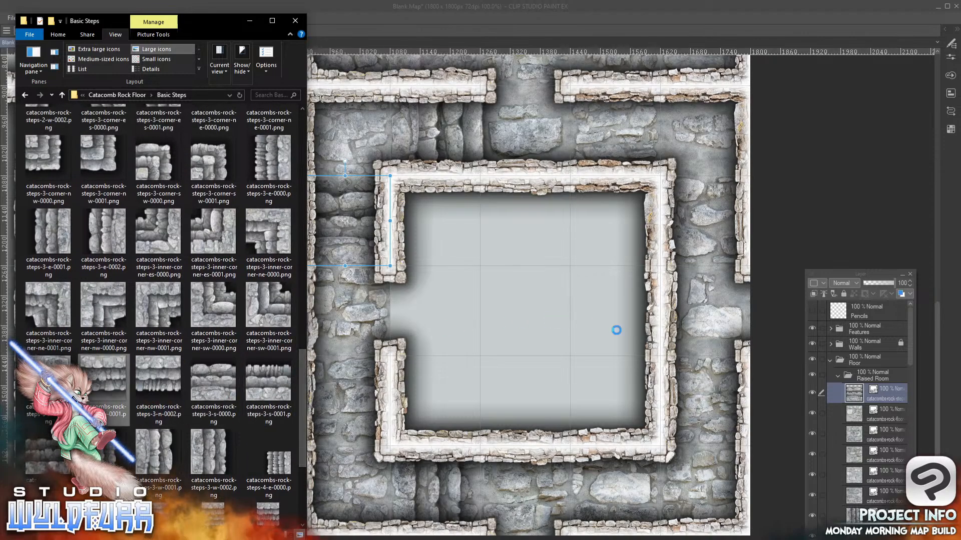
mouse_move(879, 380)
mouse_down()
mouse_move(889, 390)
mouse_move(880, 388)
mouse_up()
click(535, 318)
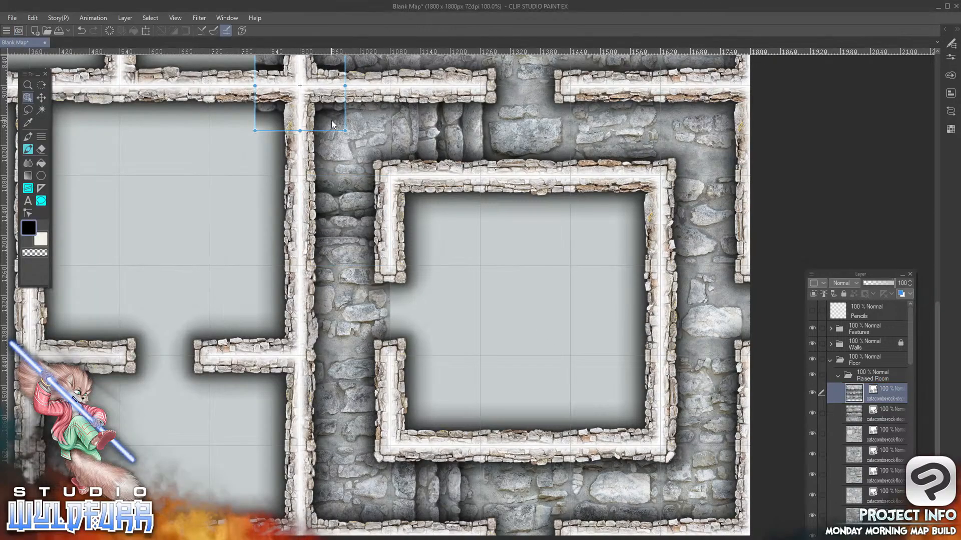
drag(329, 106, 375, 426)
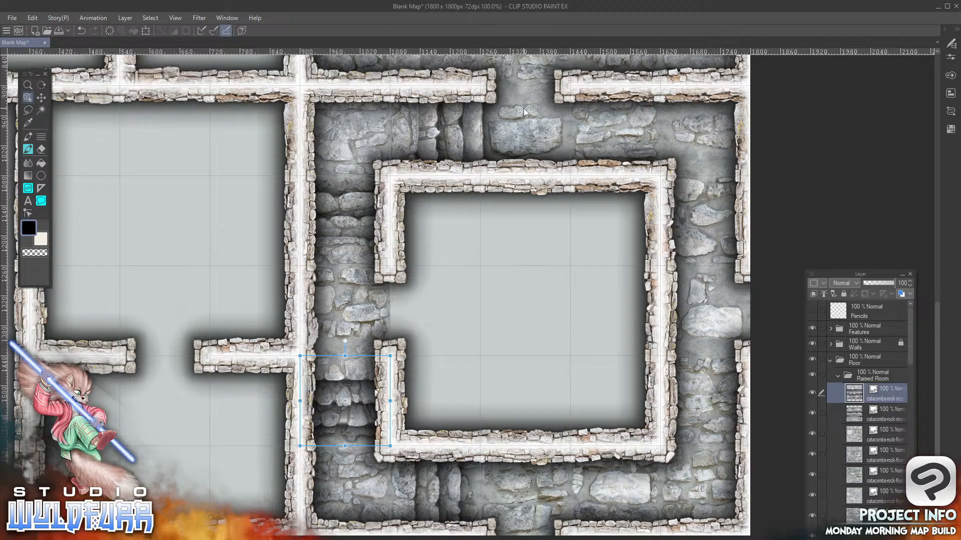
Add catacombs-rock-floor-2x2-0001.png from the Catacomb Rock Floor folder to the Raised Room folder, covering rows eight and nine of columns eight and nine
key(alt+Tab)
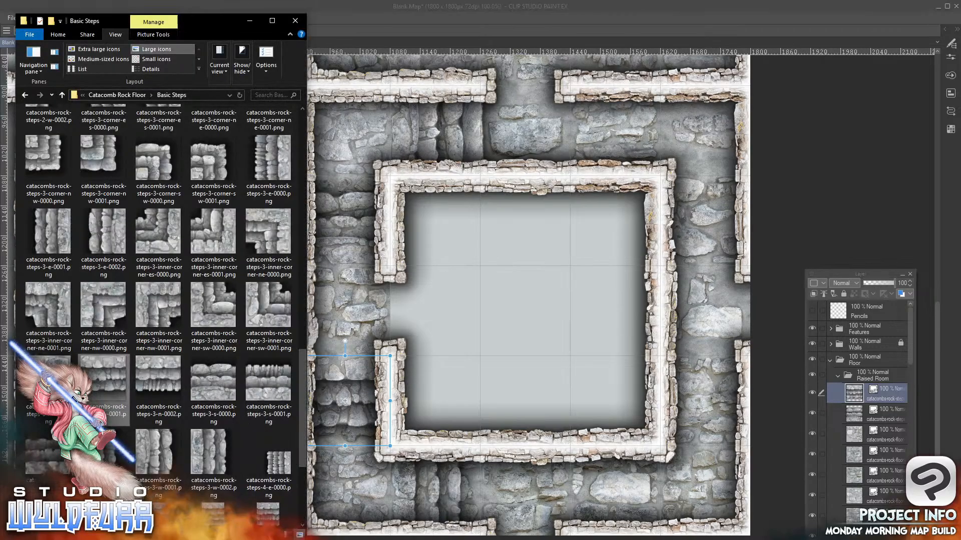
click(138, 95)
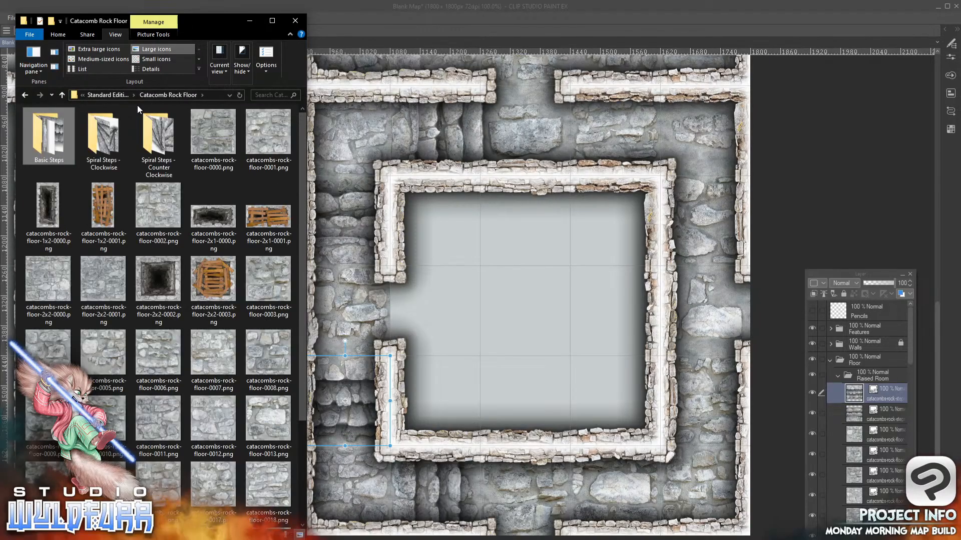
drag(103, 283, 554, 294)
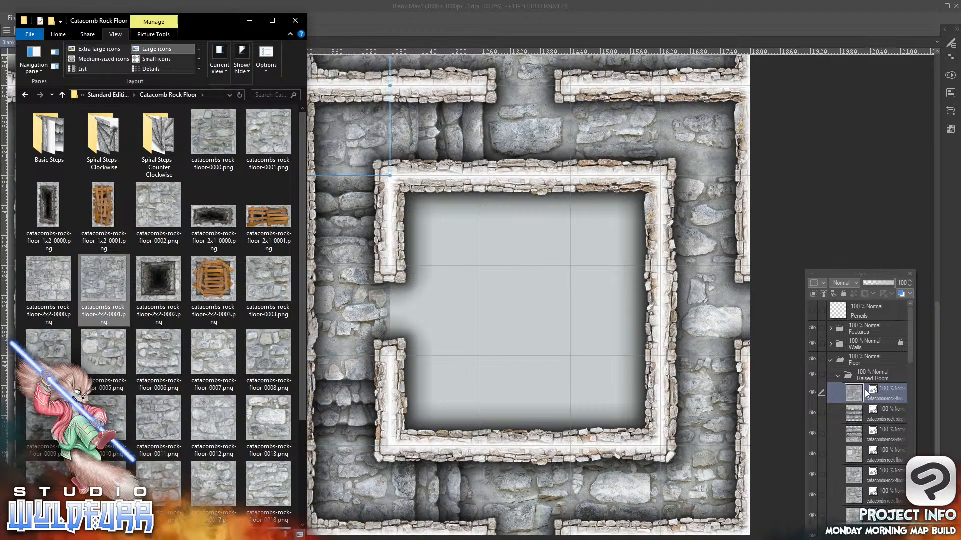
click(867, 394)
drag(350, 134, 621, 404)
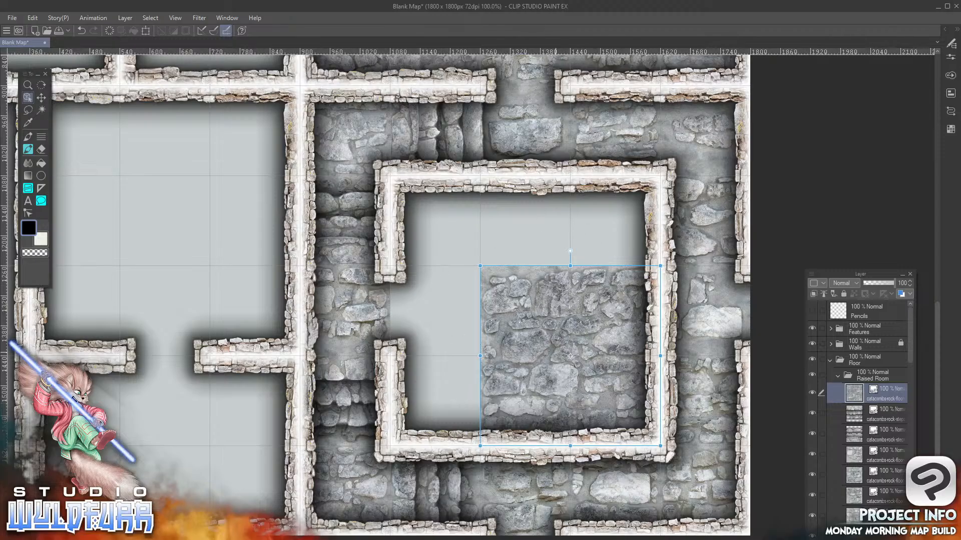
Add catacombs-rock-floor-0008.png in the ninth row's seventh column and catacombs-rock-floor-0007.png in the eighth row's seventh column, both in the Raised Room folder
key(alt+Tab)
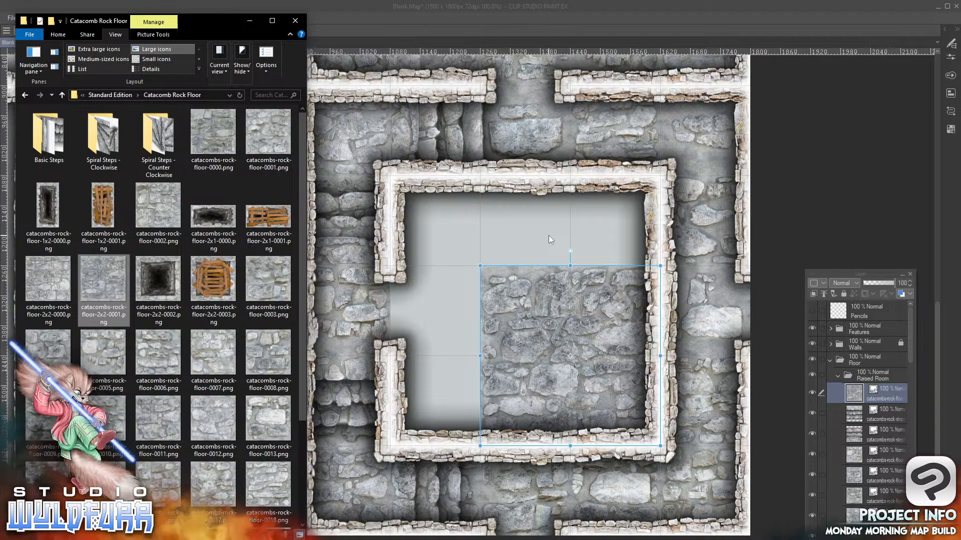
drag(269, 361, 880, 383)
drag(472, 395, 469, 440)
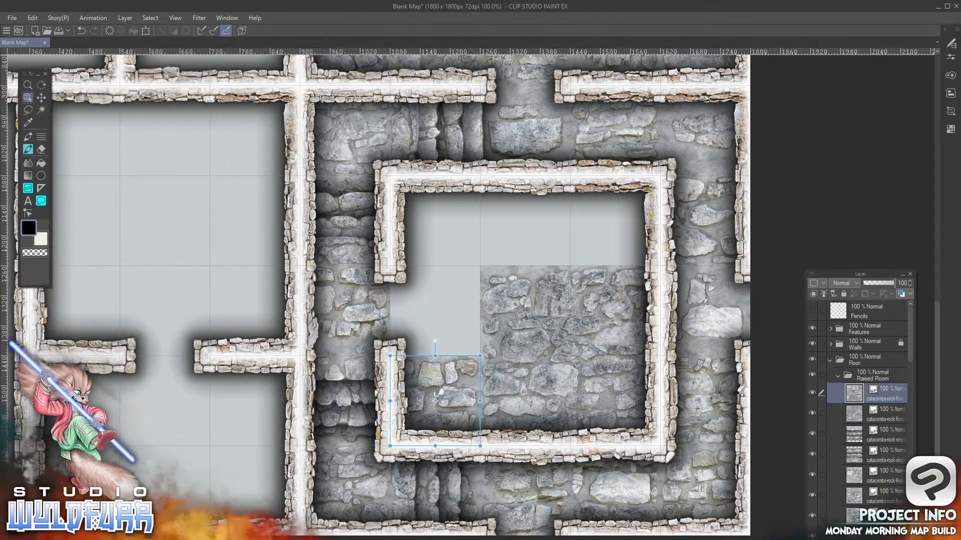
key(alt+Tab)
drag(233, 358, 883, 387)
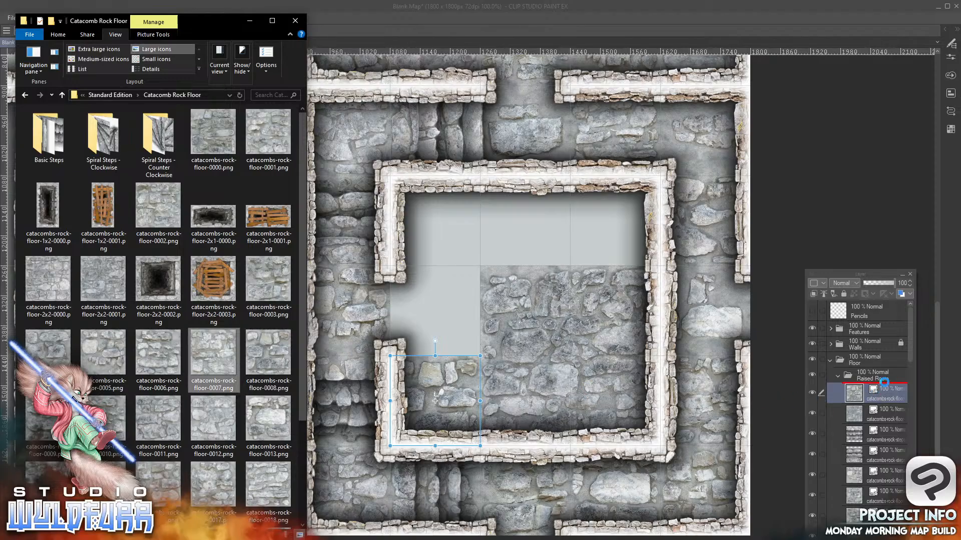
click(328, 116)
drag(326, 115, 464, 340)
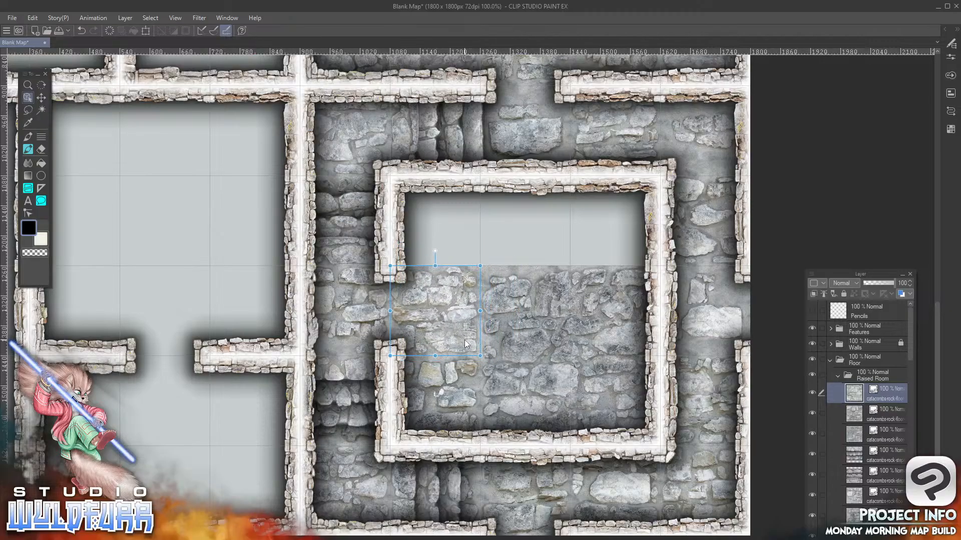
Add catacombs-rock-floor-0006.png in the seventh row's seventh column and catacombs-rock-floor-0004.png in the seventh row's eighth column, both in the Raised Room folder
key(alt+Tab)
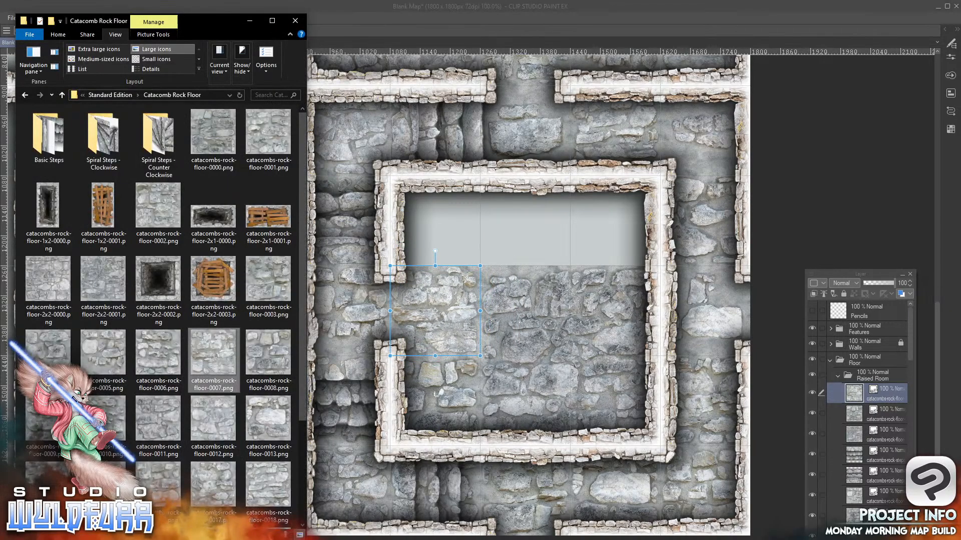
click(158, 356)
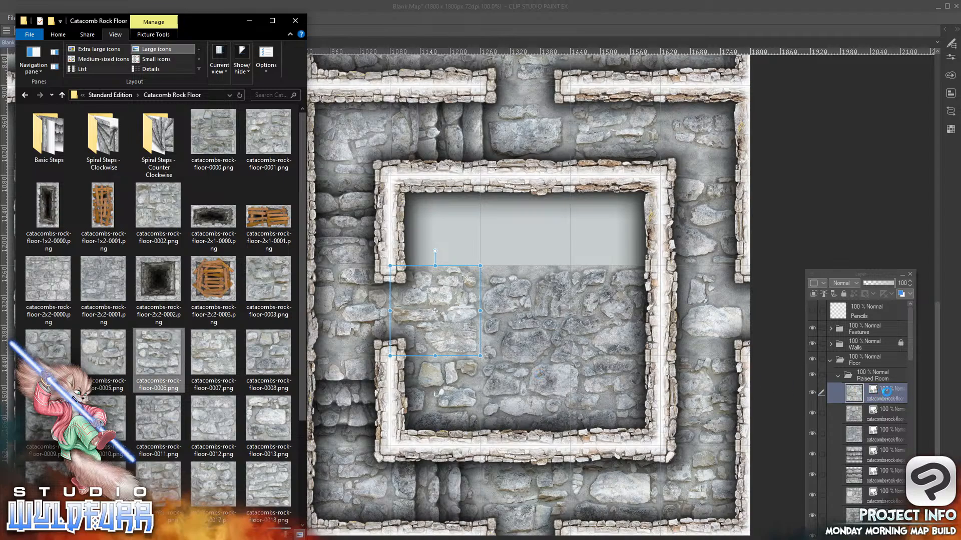
drag(889, 383, 880, 379)
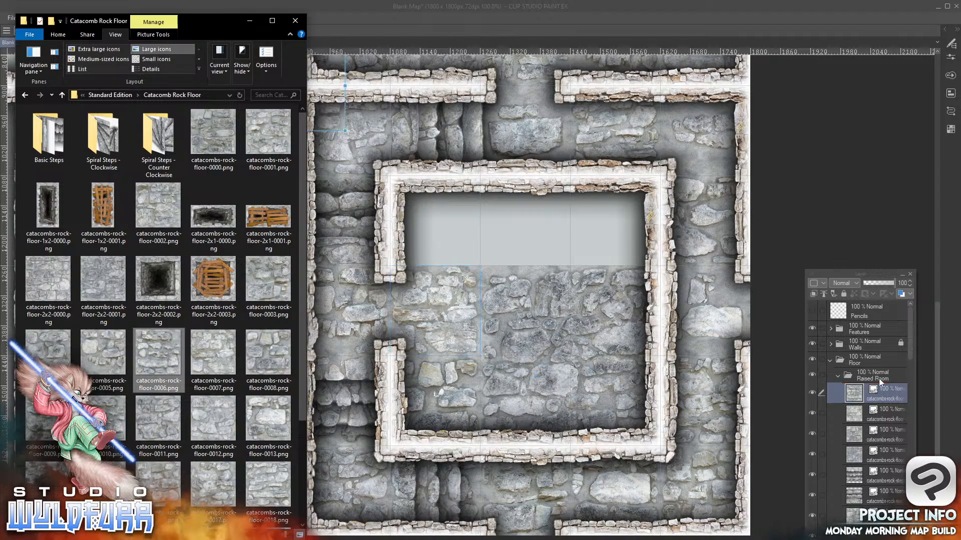
drag(331, 119, 469, 258)
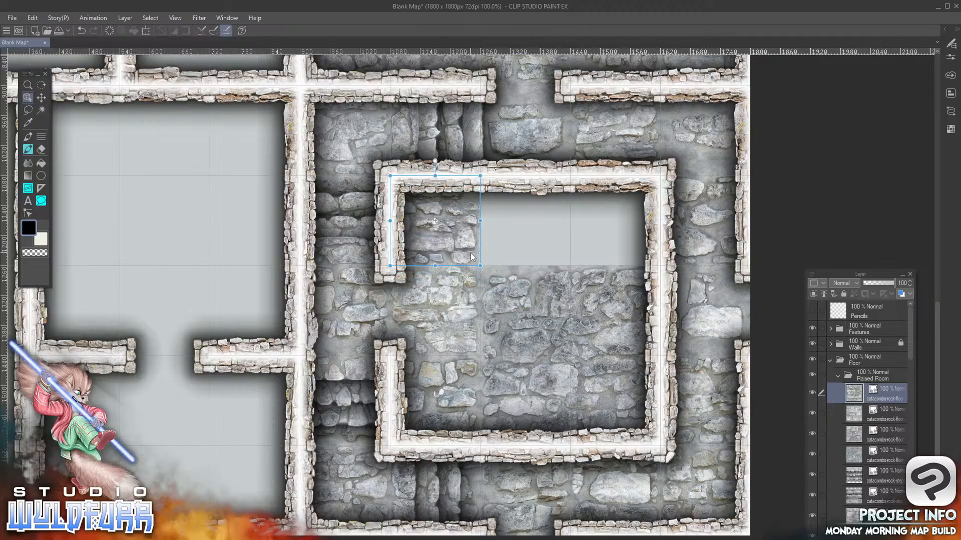
key(alt+Tab)
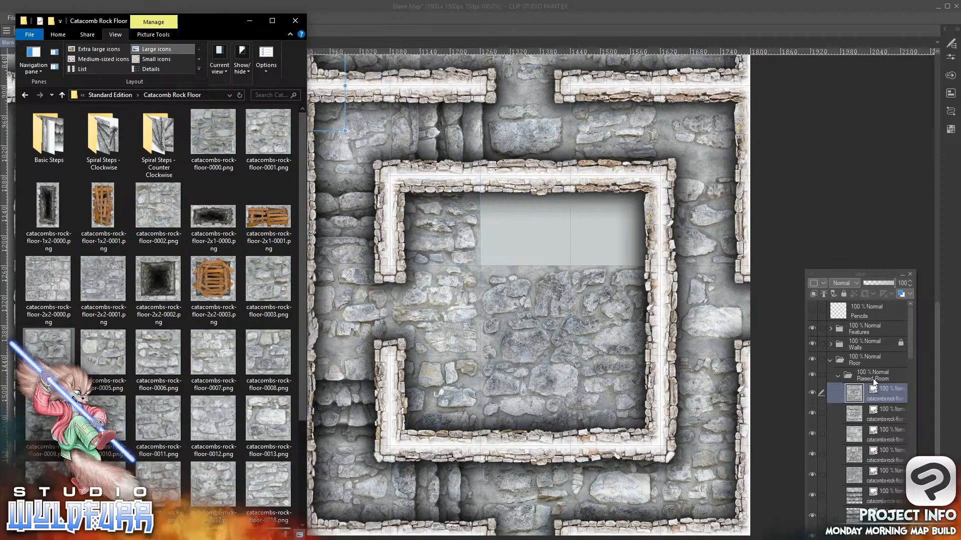
drag(334, 115, 557, 253)
key(alt+Tab)
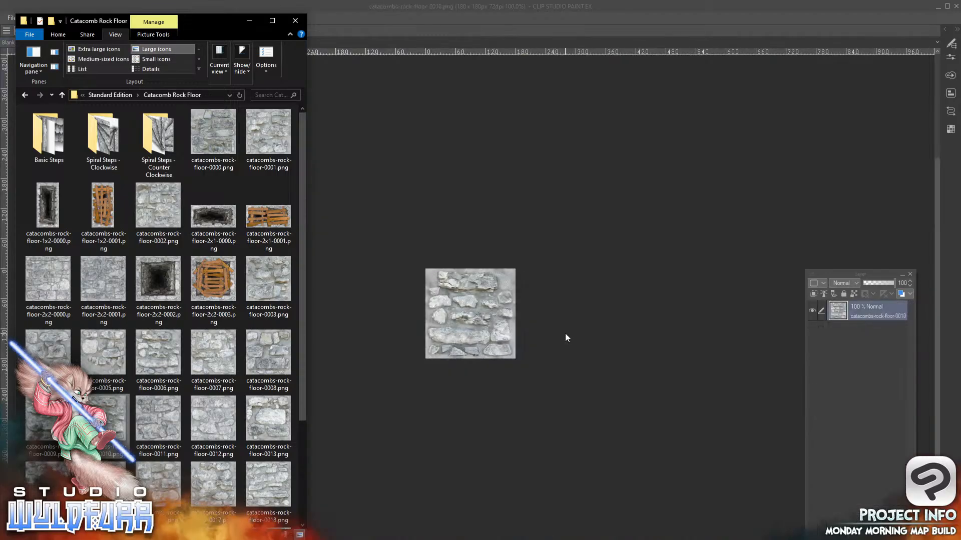
click(406, 19)
click(130, 43)
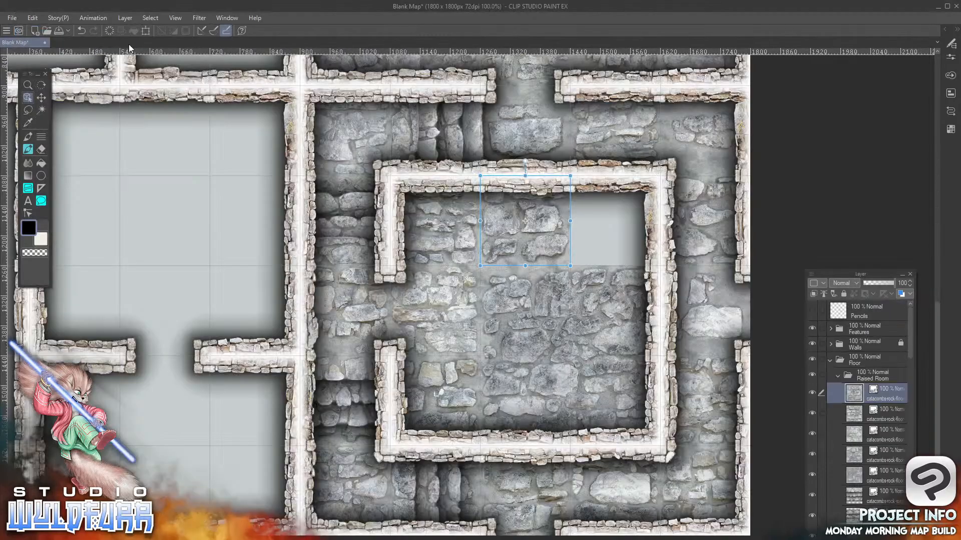
Add catacombs-rock-floor-0010.png to the Raised Room folder, placed in the seventh row's ninth column
key(alt+Tab)
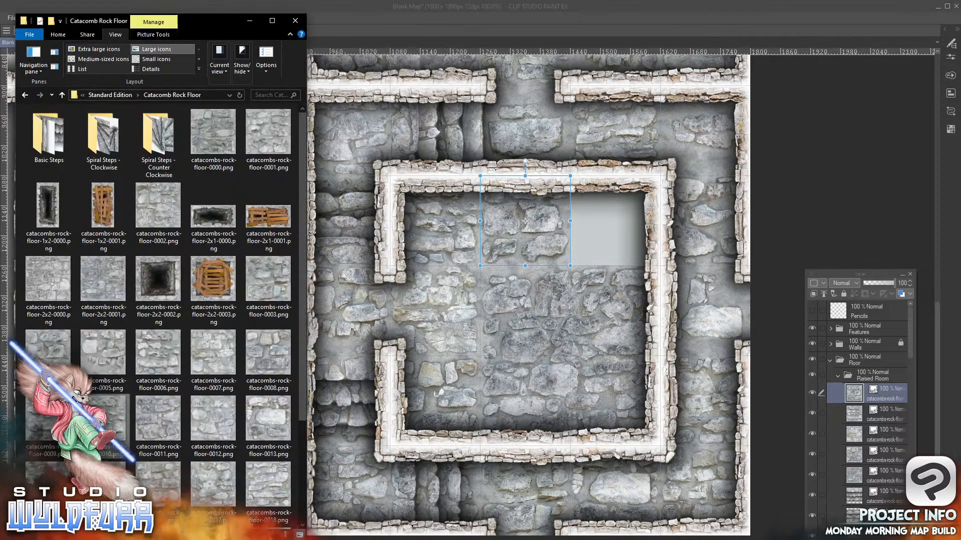
drag(108, 424, 872, 388)
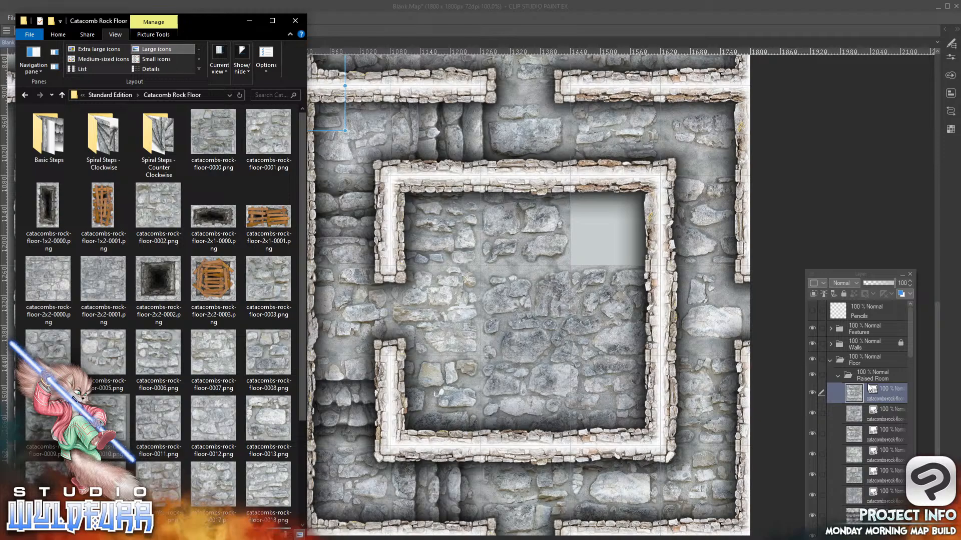
drag(327, 118, 644, 255)
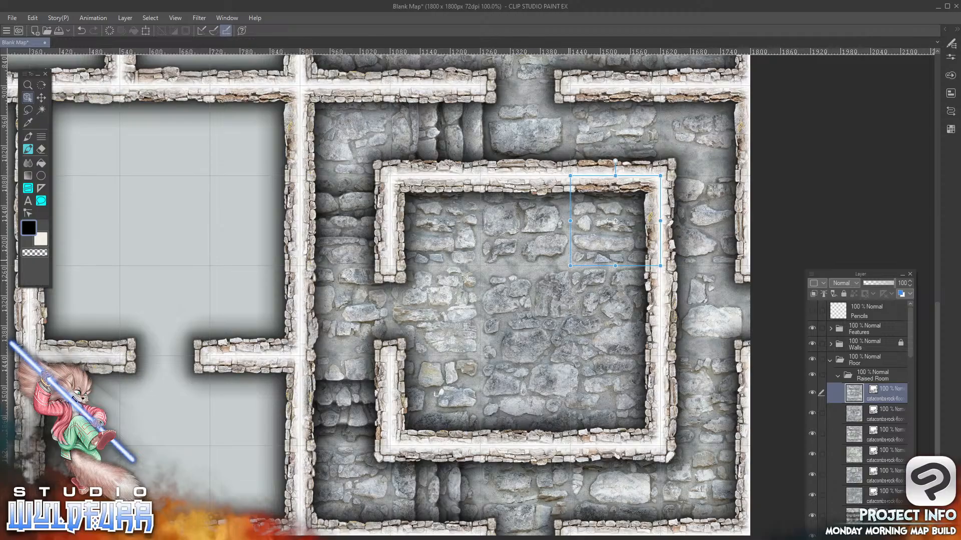
Collapse the Raised Room layer folder
scroll(470, 296, left, 9)
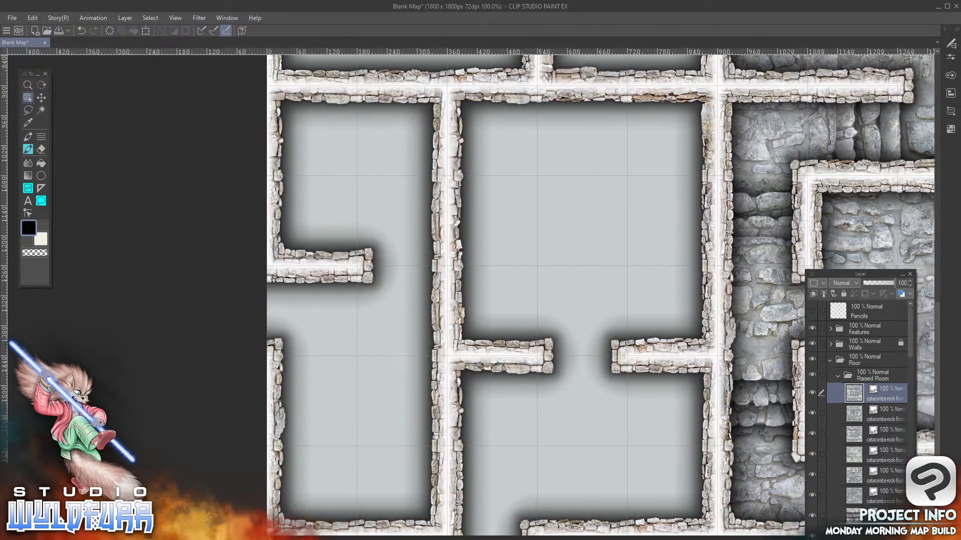
scroll(470, 296, right, 2)
scroll(470, 295, left, 1)
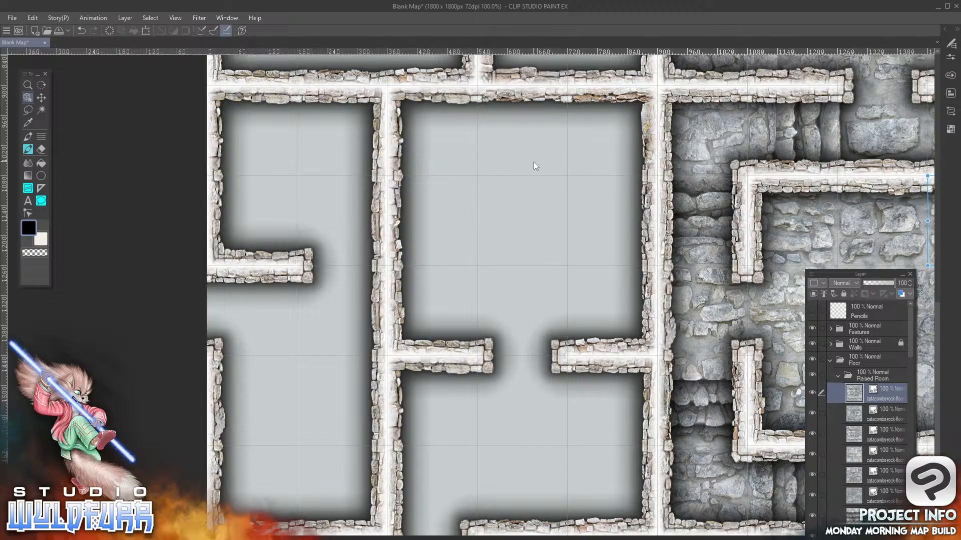
click(837, 376)
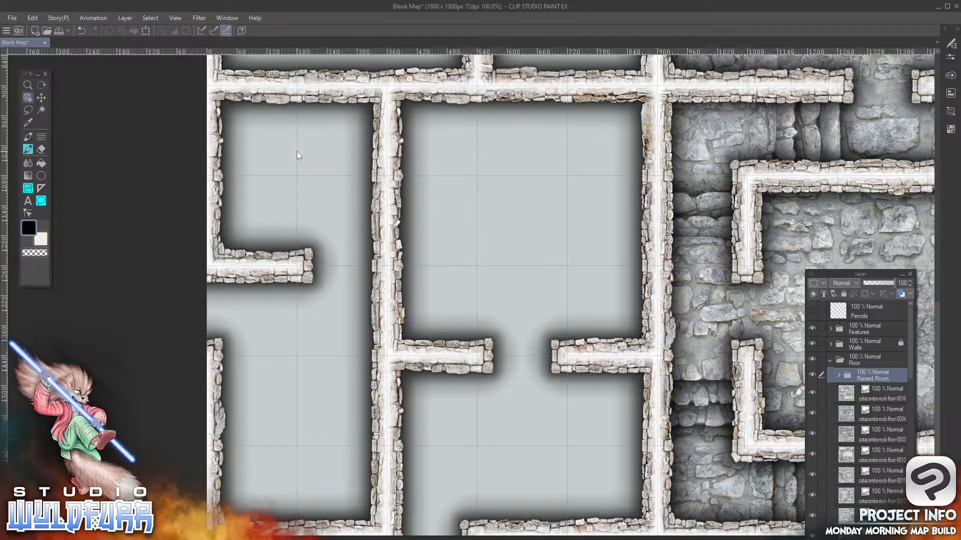
Add the pit tile catacombs-rock-floor-2x2-0002.png to the Floor folder, covering the sixth and seventh rows of the first two columns
key(alt+Tab)
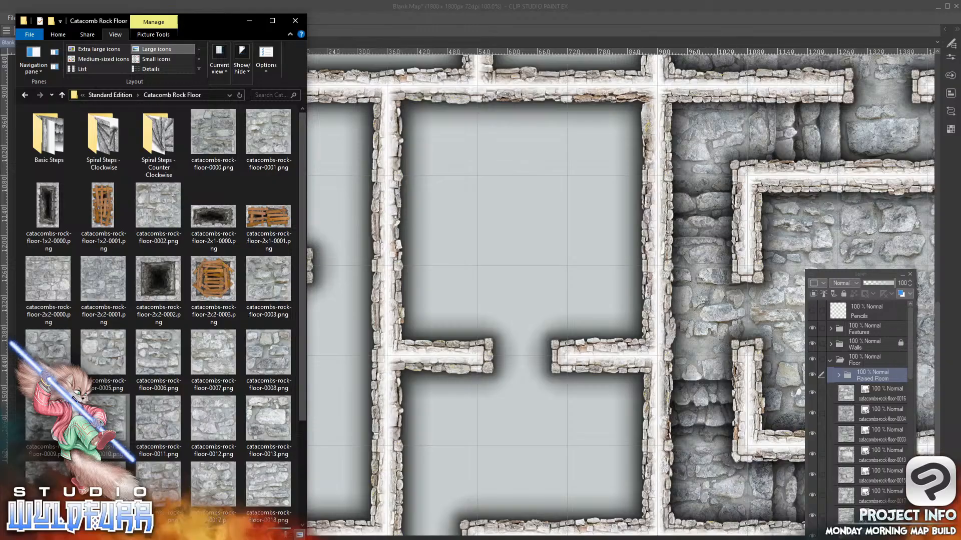
drag(153, 282, 859, 388)
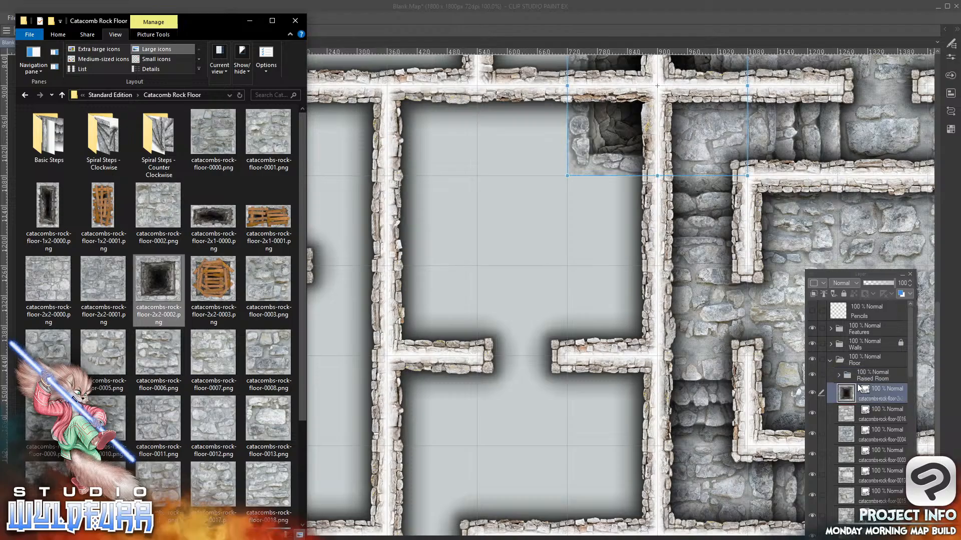
click(610, 167)
drag(610, 169, 251, 257)
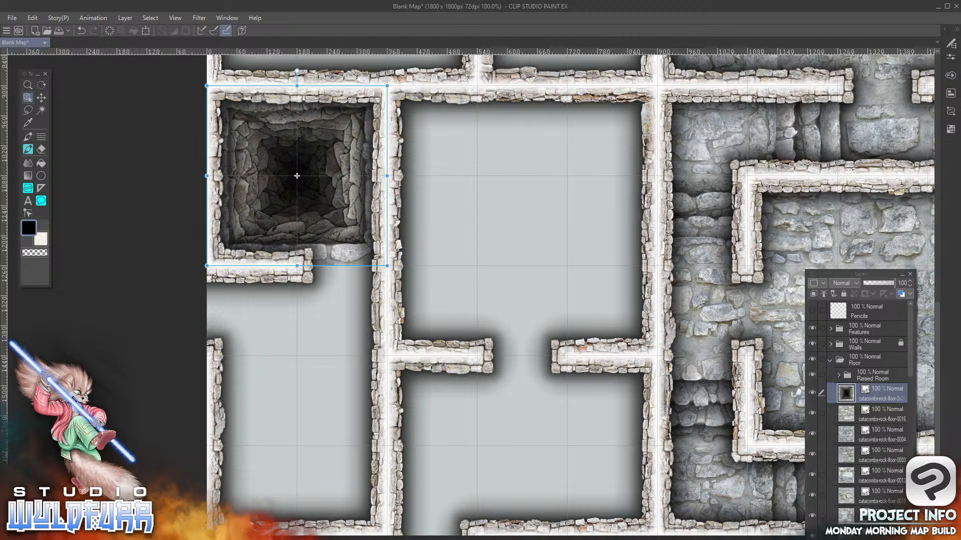
Add catacombs-rock-floor-2x2-0000.png to the Floor folder, covering the eighth and ninth rows of the first two columns
key(alt+Tab)
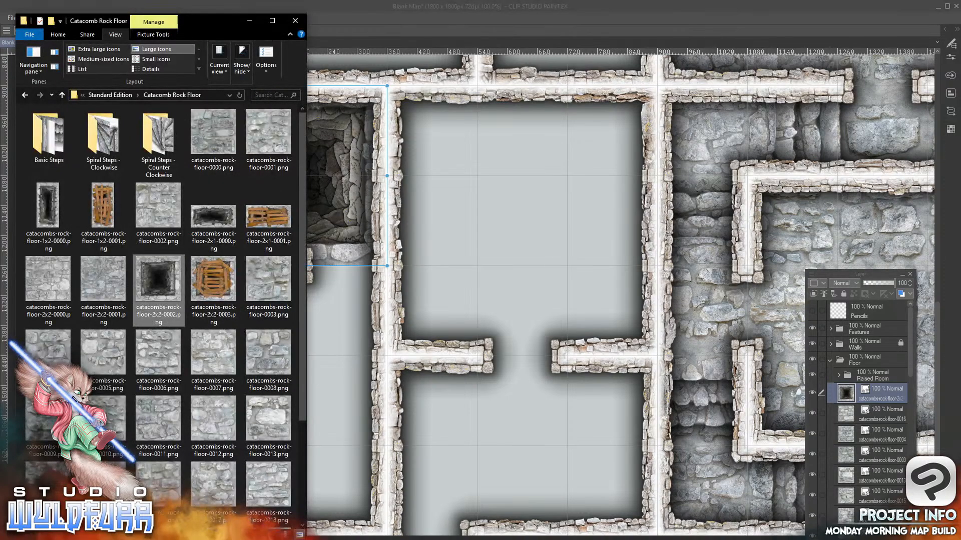
click(46, 288)
drag(887, 396, 884, 383)
click(611, 149)
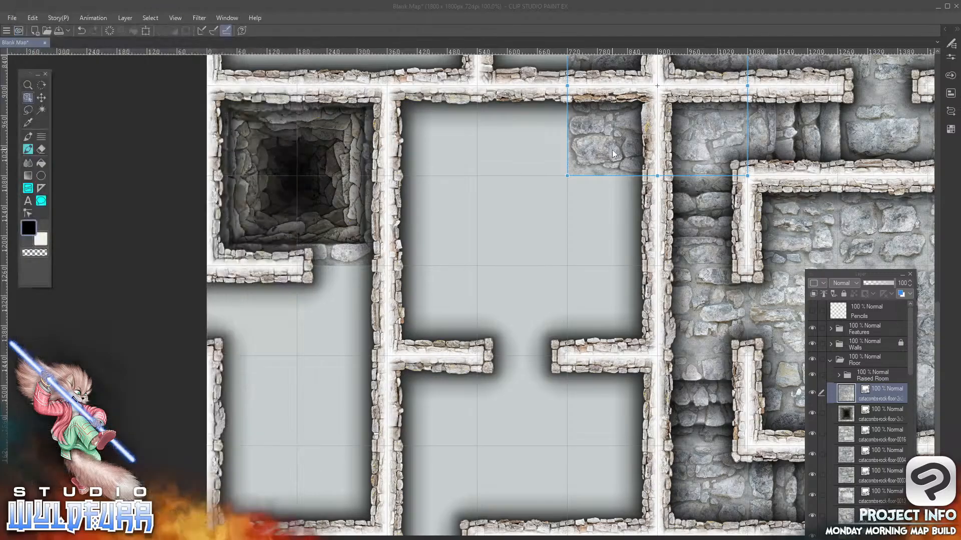
drag(617, 142, 257, 413)
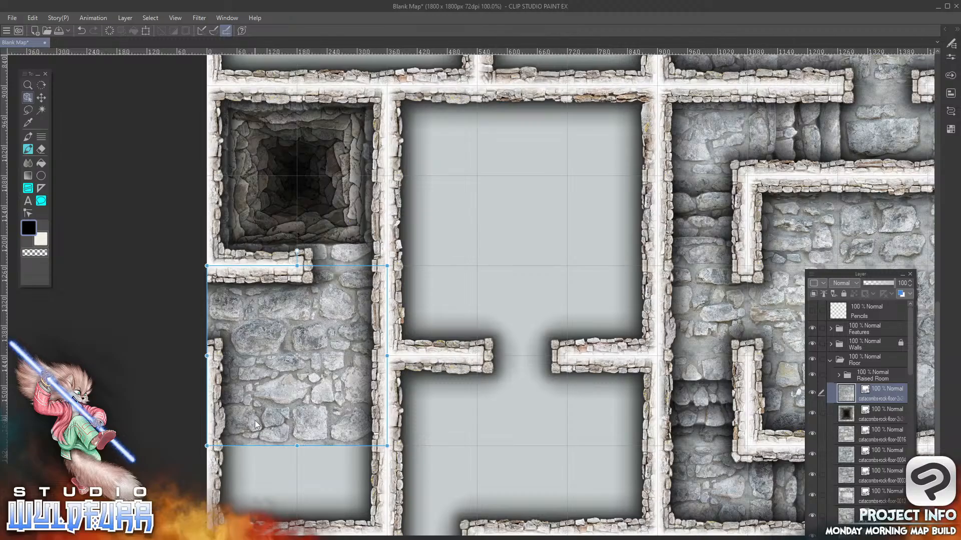
Add catacombs-rock-floor-0002.png to the Floor folder and place it in the tenth row's first column
key(alt+Tab)
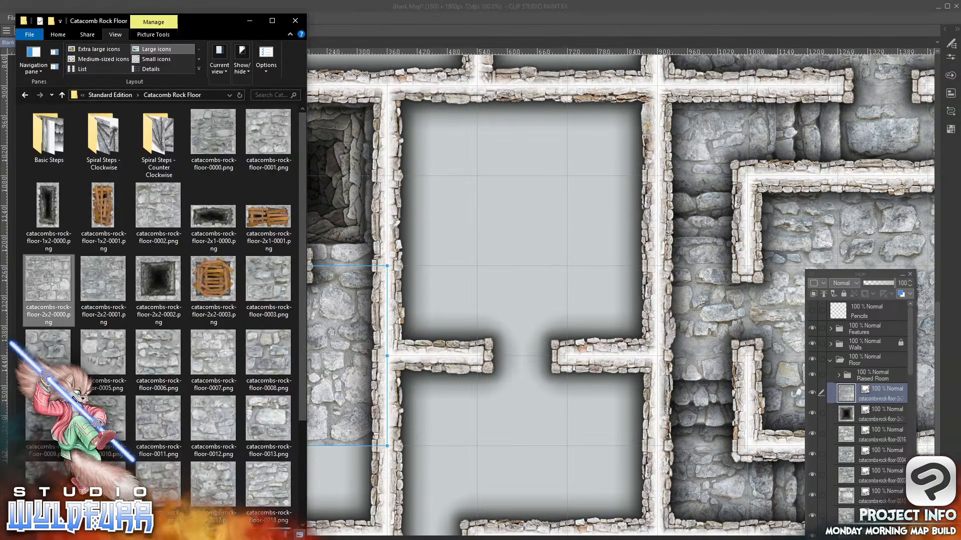
drag(163, 208, 306, 253)
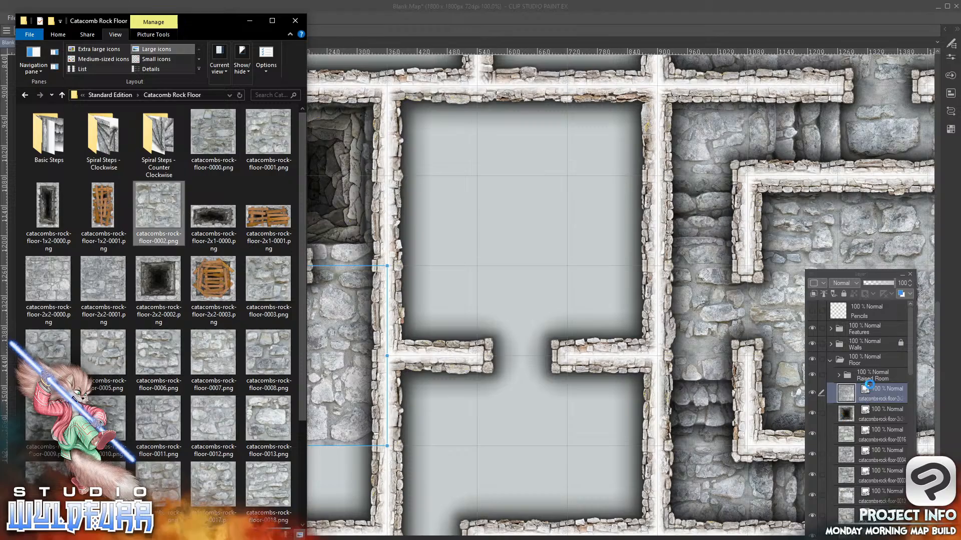
drag(874, 386, 868, 386)
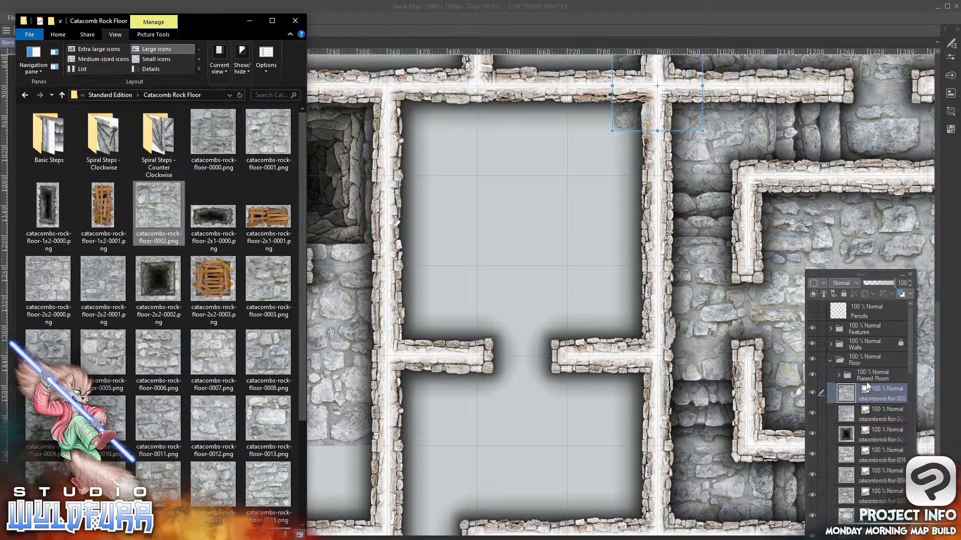
click(456, 252)
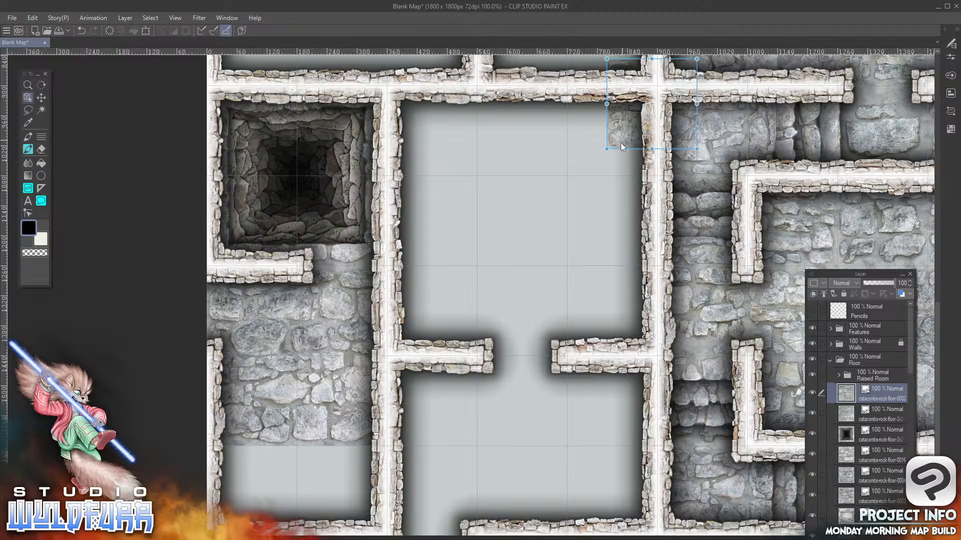
drag(644, 124, 488, 361)
drag(533, 317, 281, 461)
Add catacombs-rock-floor-0001.png to the Floor folder and place it in the tenth row's second column
key(alt+Tab)
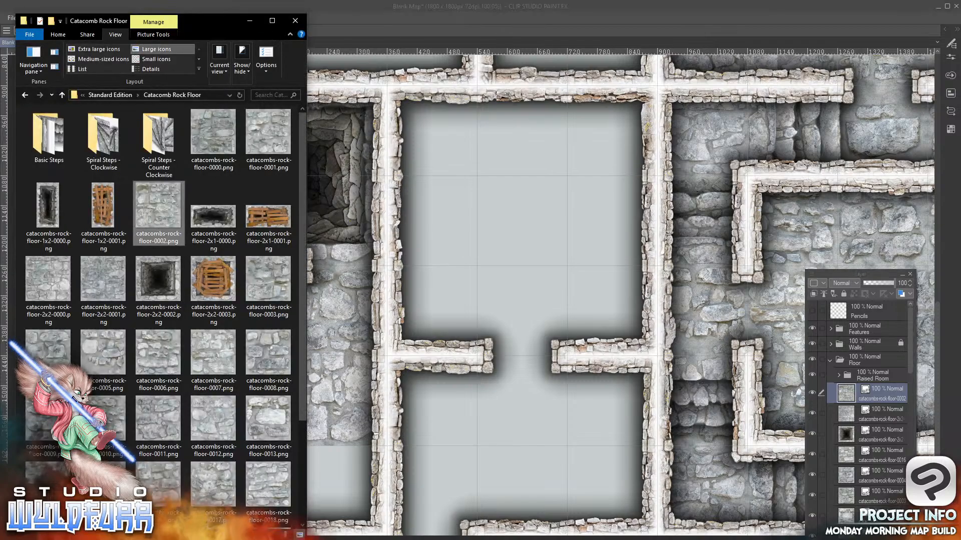
click(270, 141)
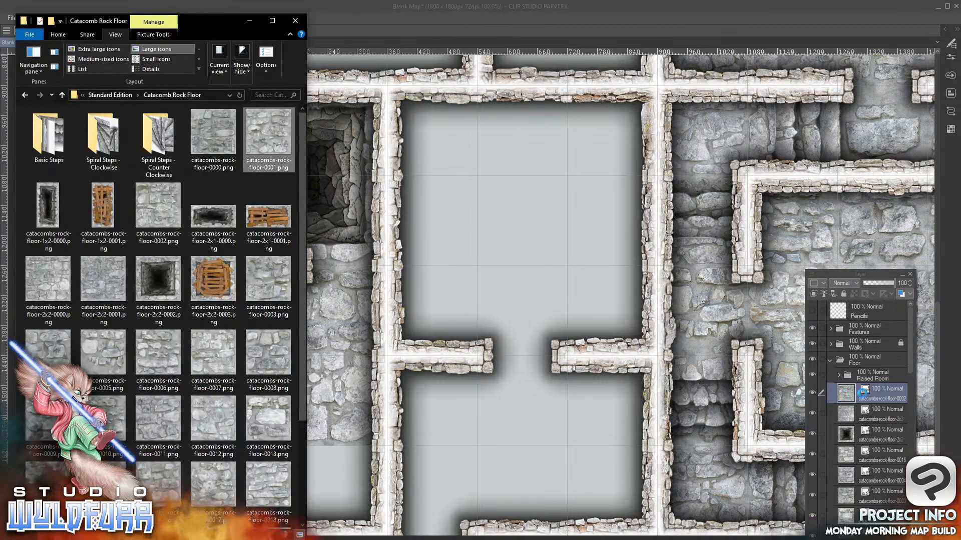
drag(875, 387, 870, 382)
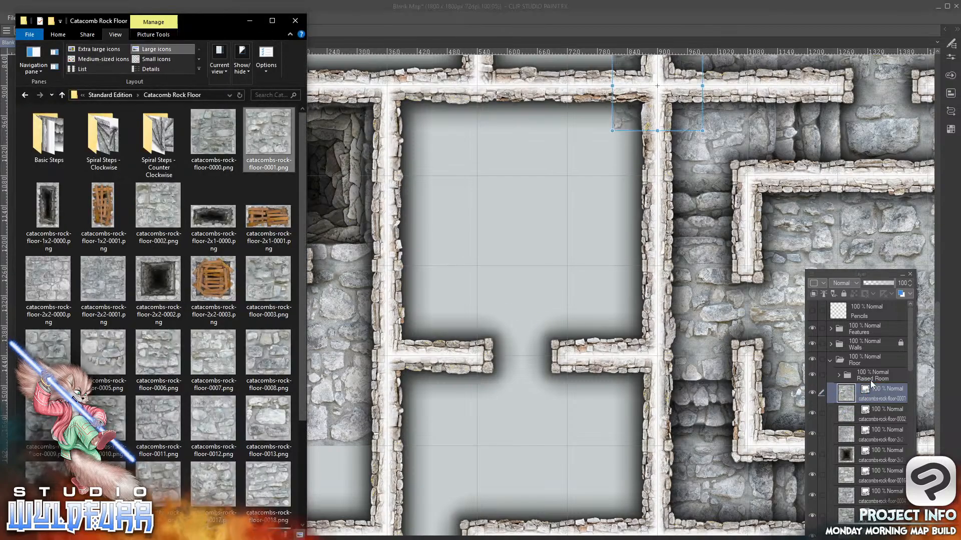
drag(624, 124, 469, 418)
drag(518, 365, 365, 469)
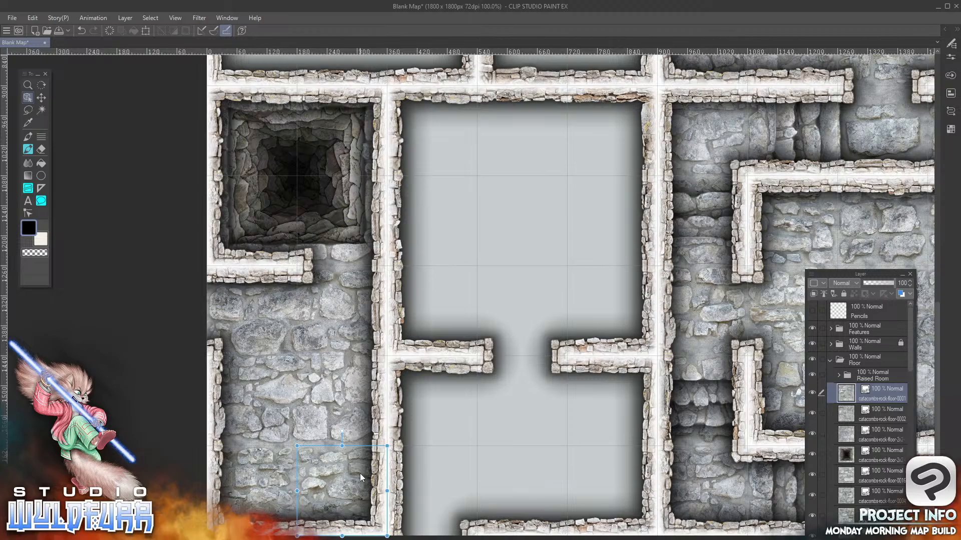
Add the boarded pit tile catacombs-rock-floor-1x2-0001.png to the Raised Room folder, covering the ninth and tenth rows of the fourth column
key(alt+Tab)
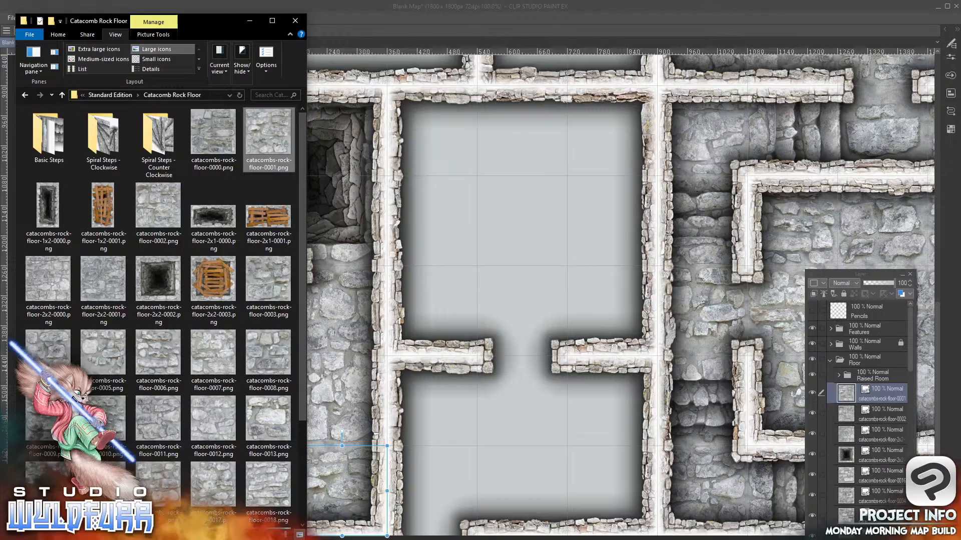
scroll(299, 207, down, 2)
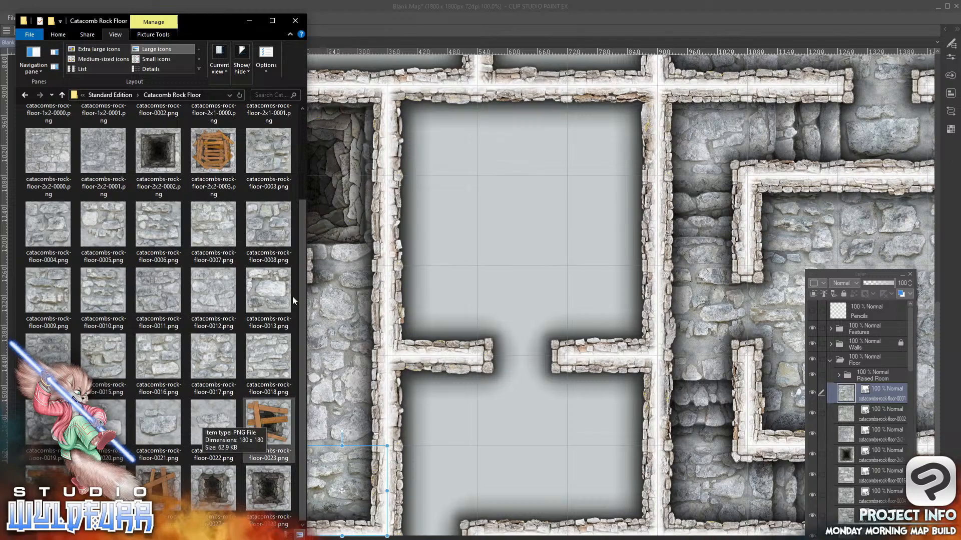
scroll(300, 250, up, 2)
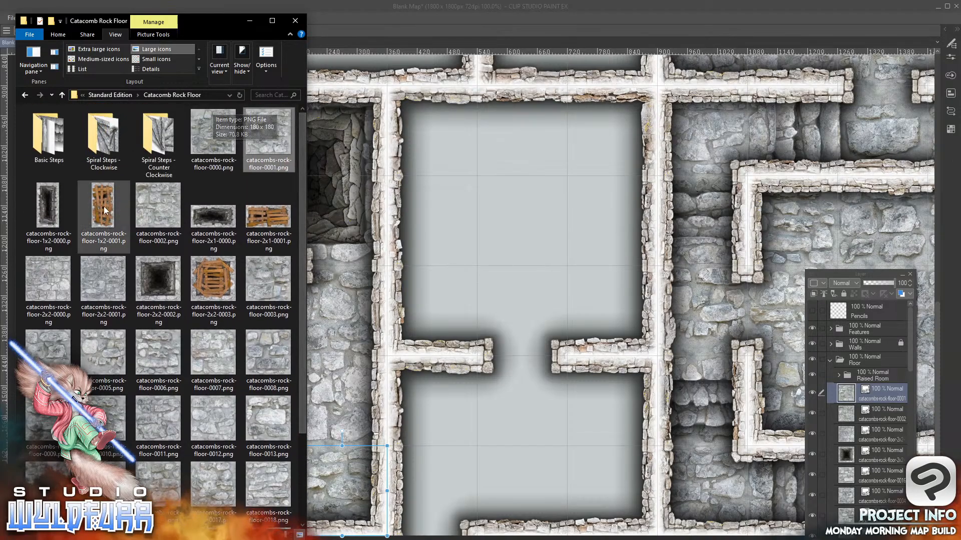
drag(105, 209, 434, 285)
drag(869, 401, 867, 380)
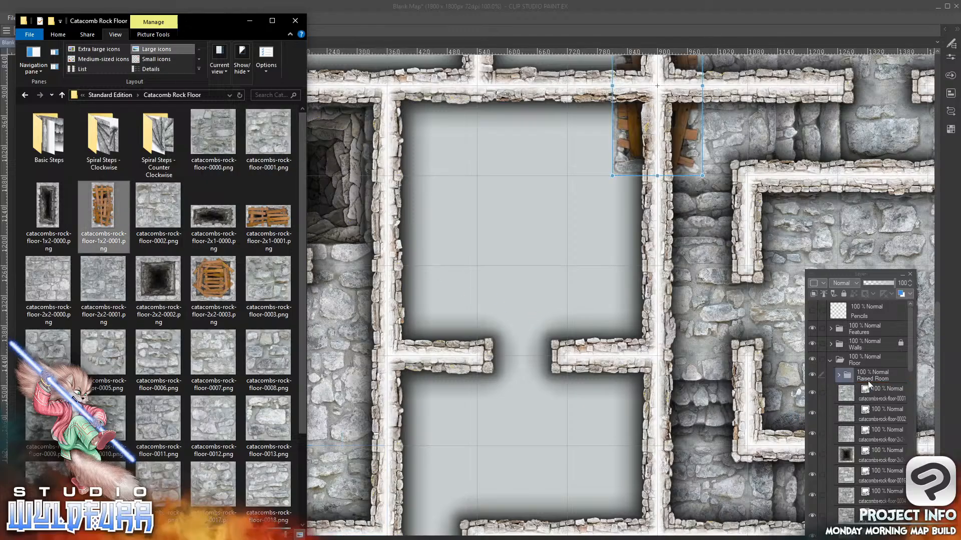
drag(630, 146, 540, 370)
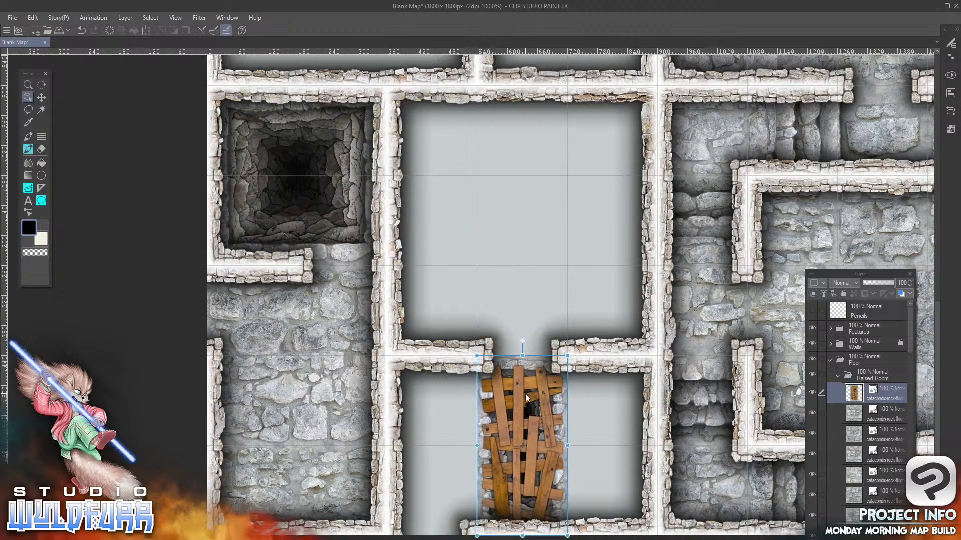
Add catacombs-rock-floor-0000.png to the Raised Room folder and place it in the ninth row's fifth column
key(alt+Tab)
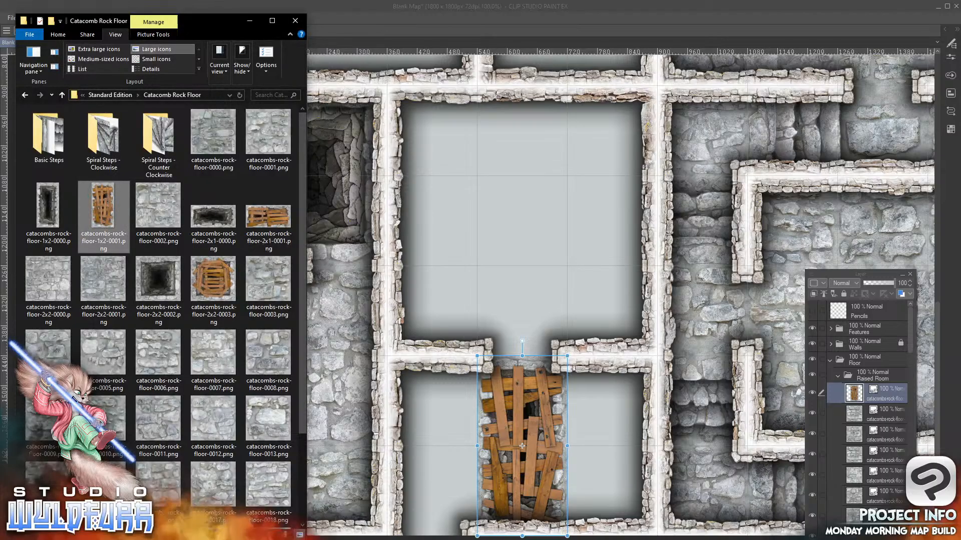
click(213, 135)
drag(814, 403, 875, 385)
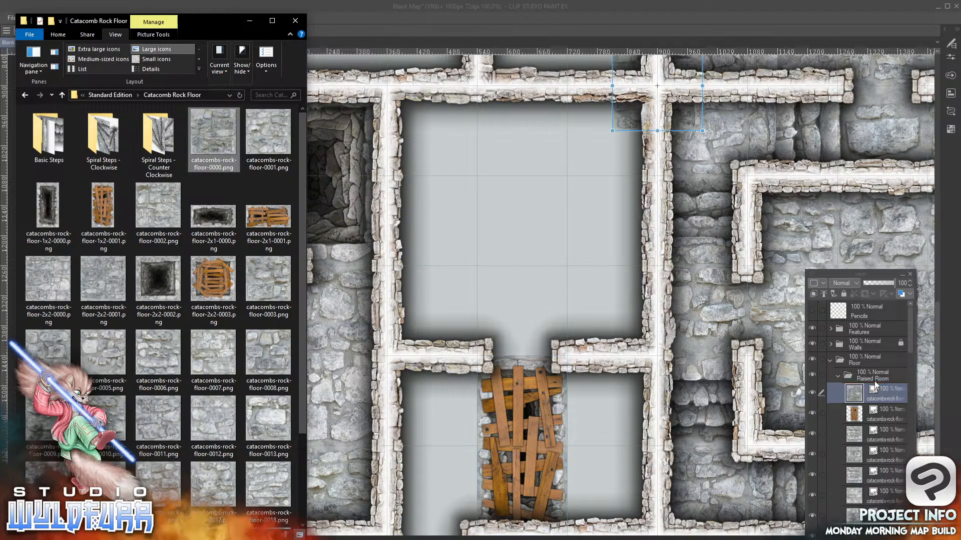
drag(629, 115, 504, 294)
drag(548, 239, 623, 377)
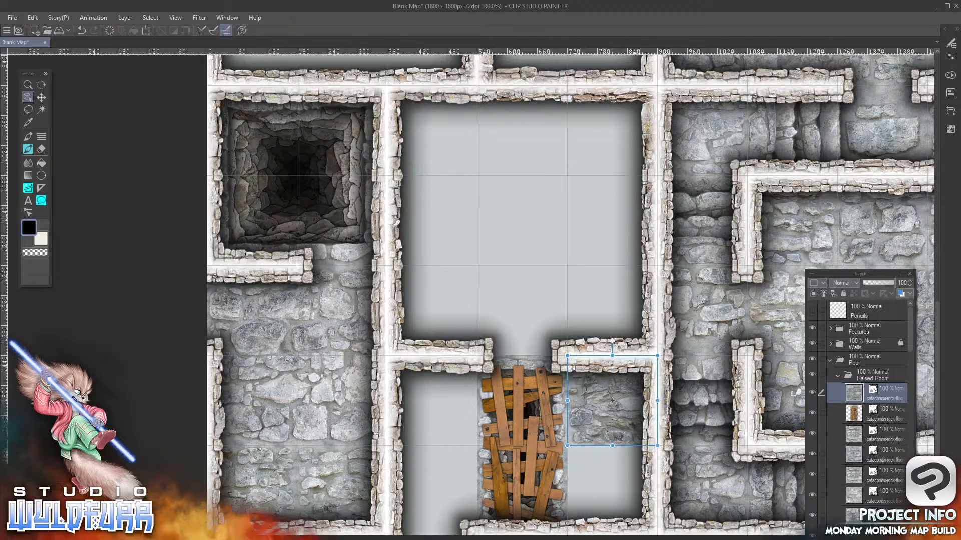
key(alt+Tab)
click(268, 138)
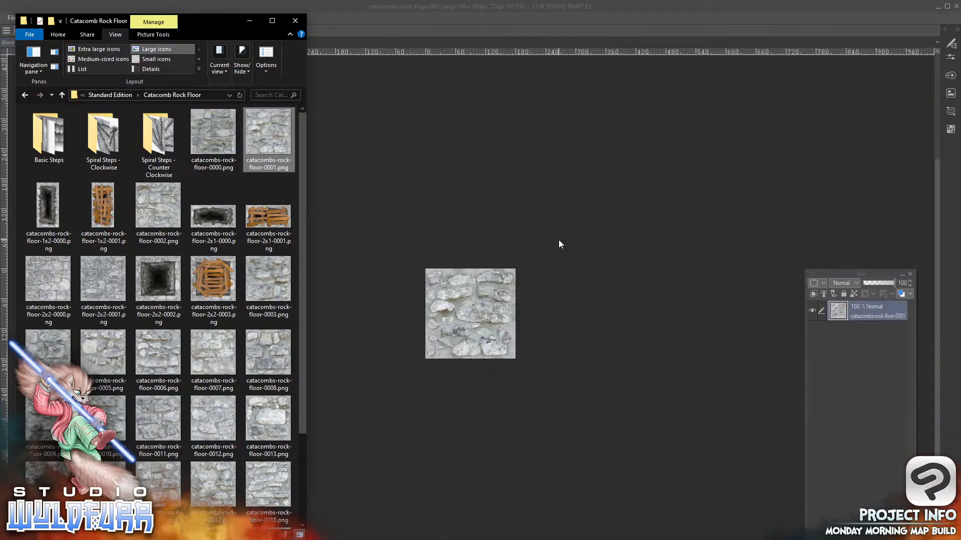
click(421, 176)
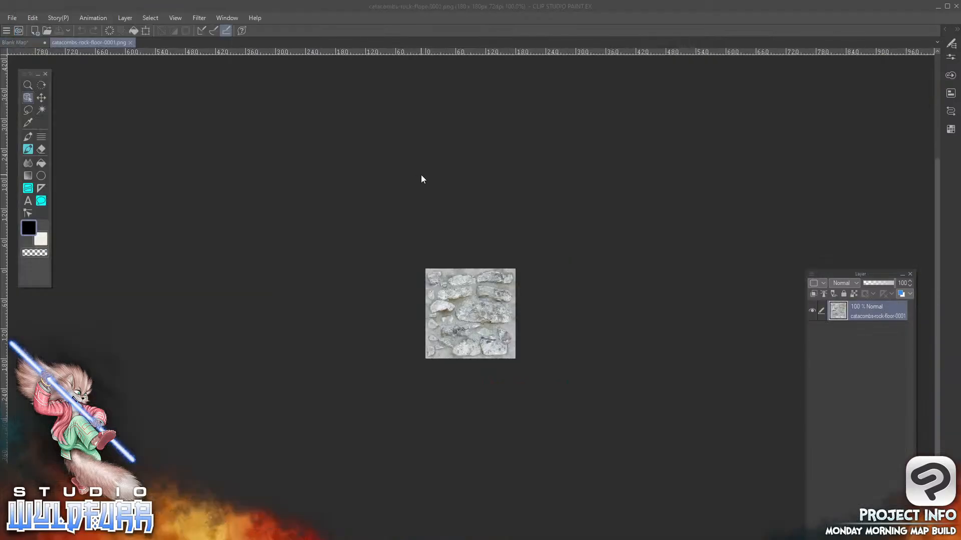
click(130, 42)
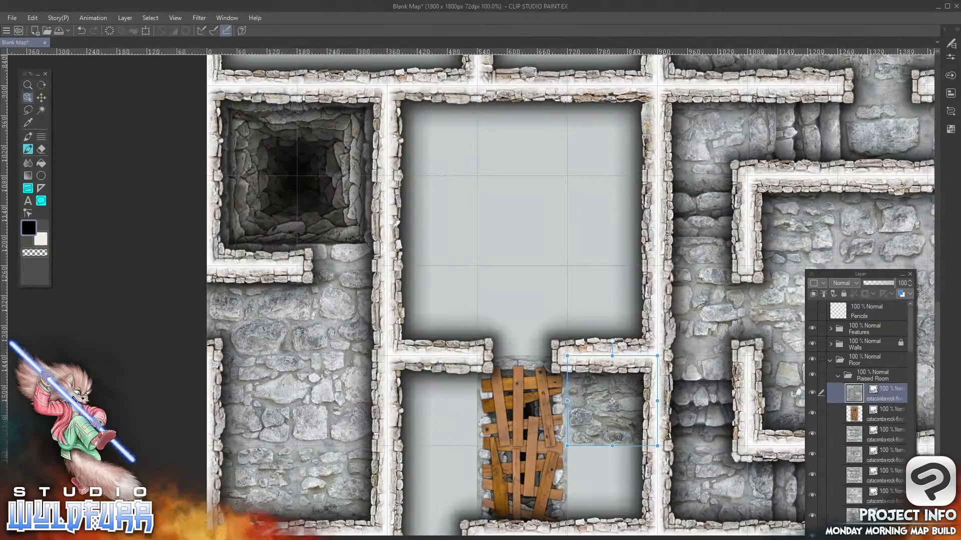
Add catacombs-rock-floor-0002.png in the tenth row's fifth column and import catacombs-rock-floor-0003.png into the Floor folder above the Raised Room folder
key(alt+Tab)
drag(154, 210, 879, 389)
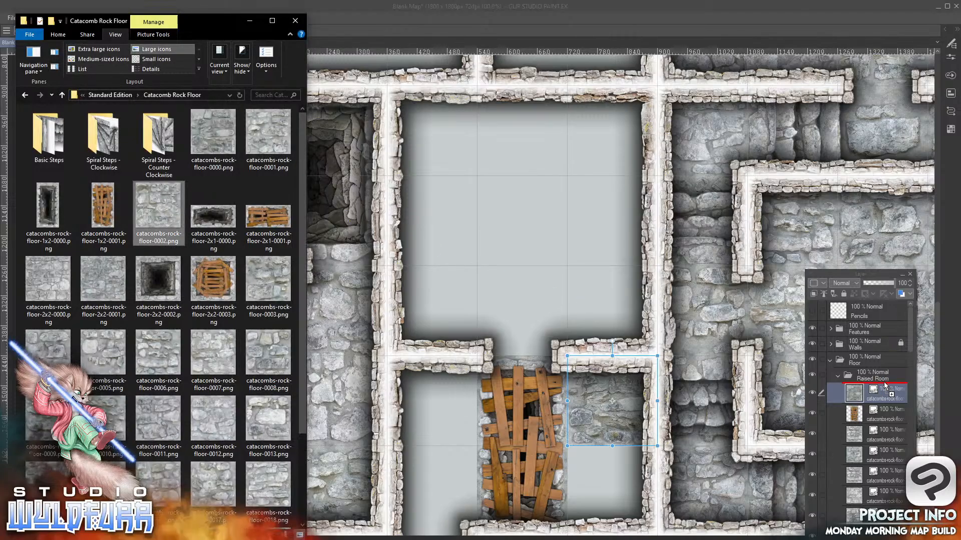
drag(625, 119, 580, 523)
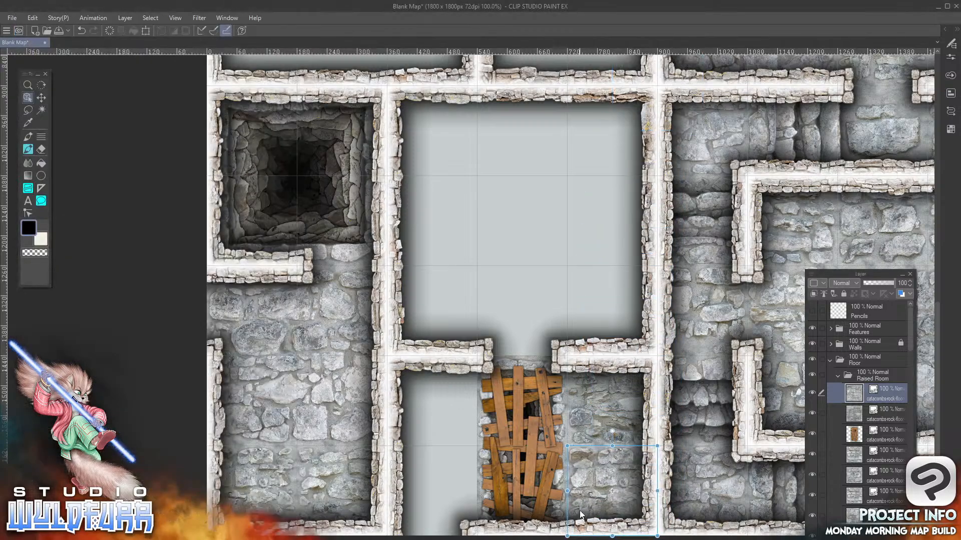
key(alt+Tab)
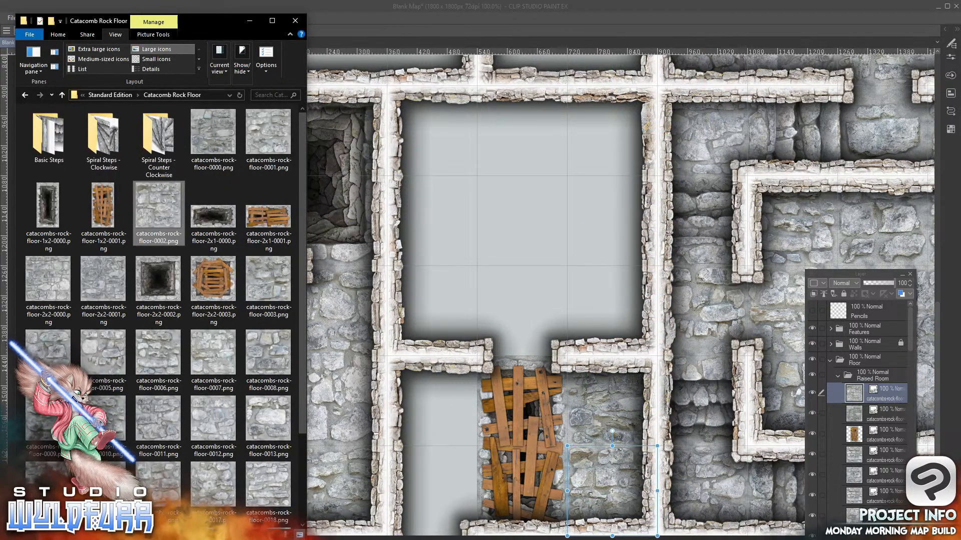
drag(268, 296, 876, 369)
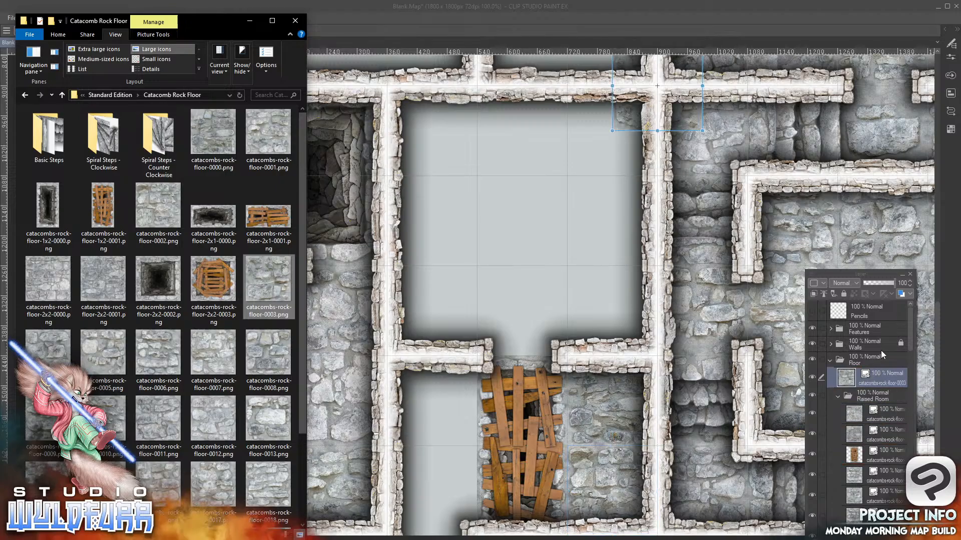
Toggle the Raised Room folder's visibility to check which floor tiles belong to it
click(611, 410)
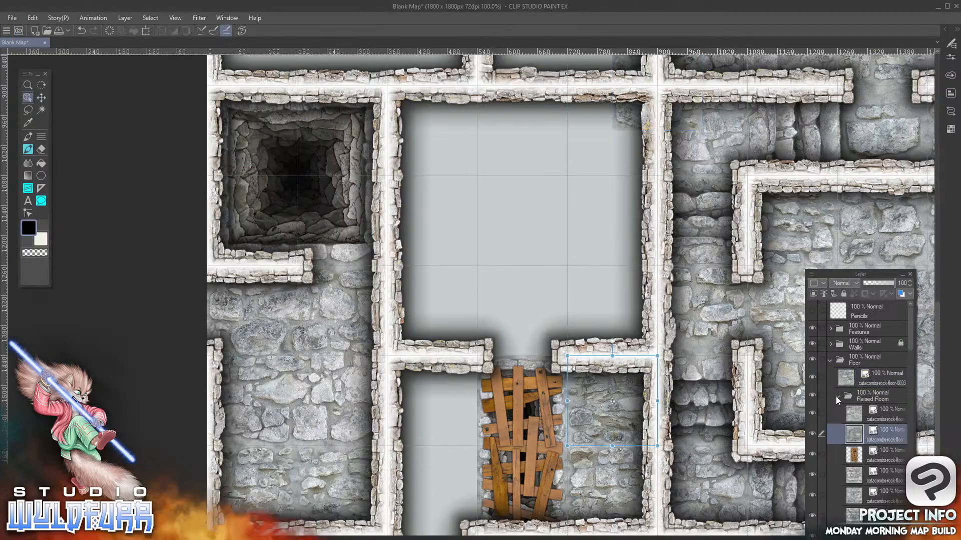
click(812, 395)
click(810, 395)
click(811, 395)
click(812, 396)
click(811, 394)
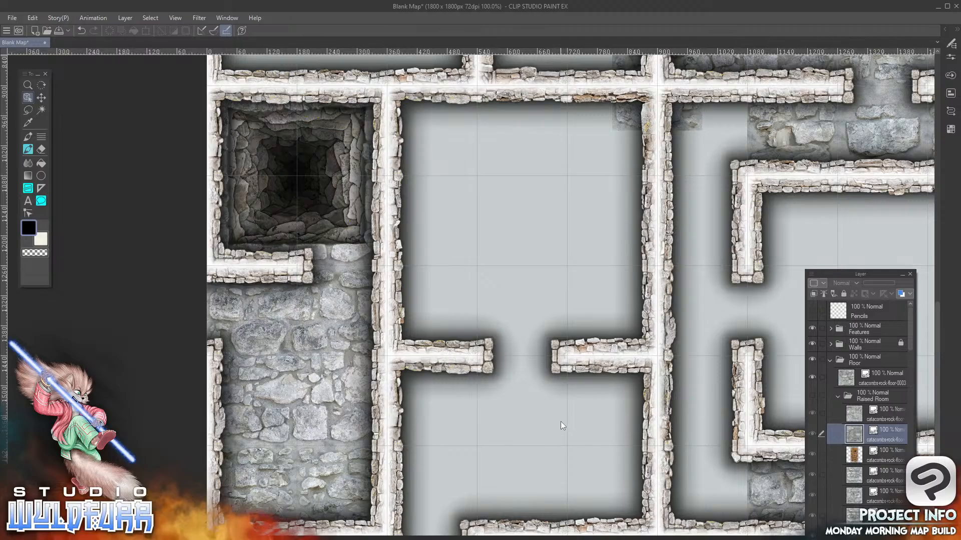
click(811, 396)
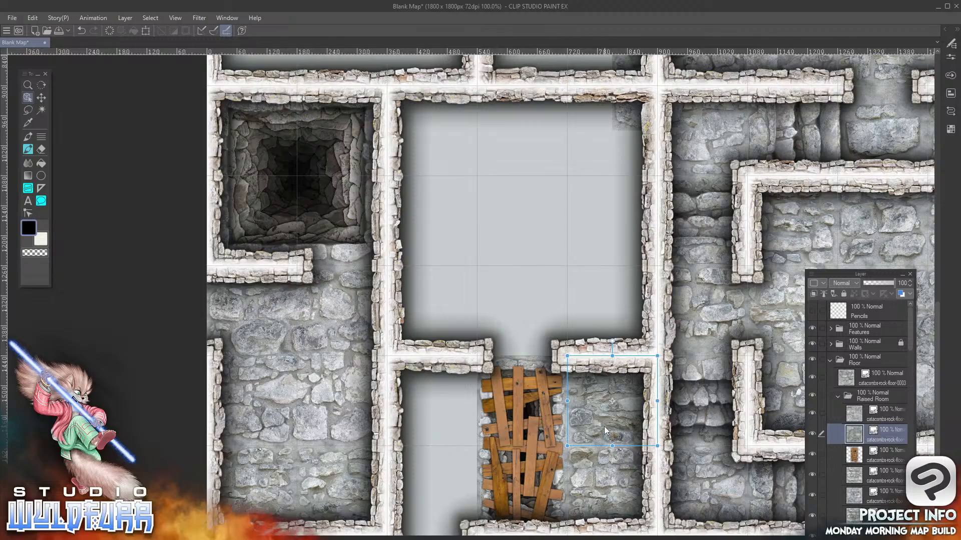
Move the 0000, 0002 and boarded 1x2-0001 tiles of the fourth and fifth columns out of Raised Room into the Floor folder directly above it
drag(854, 433, 873, 388)
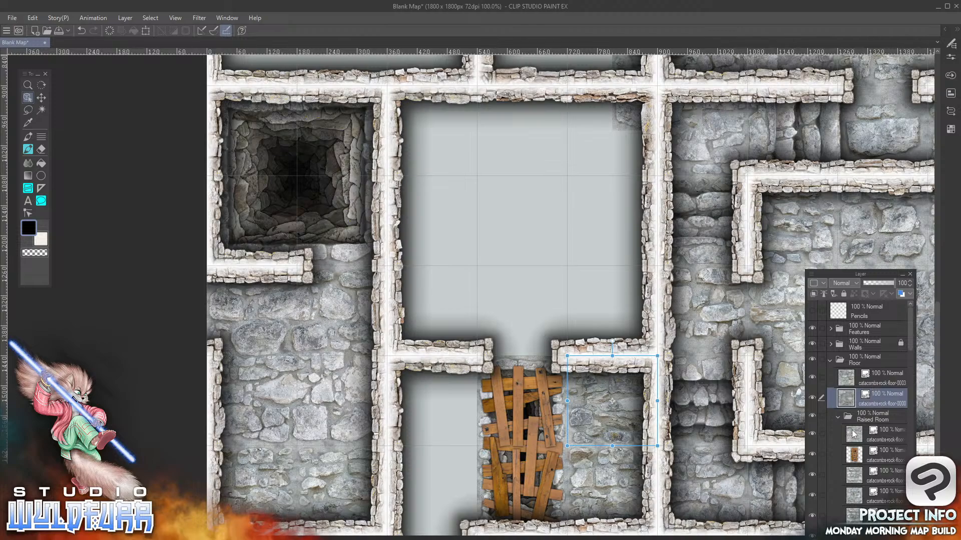
click(853, 434)
drag(854, 437, 858, 406)
click(857, 454)
drag(856, 454, 857, 433)
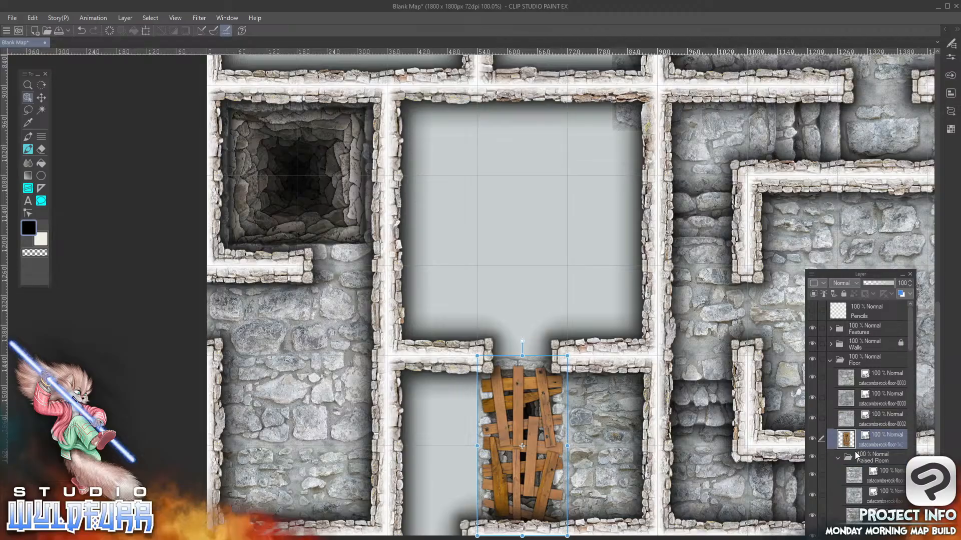
Collapse the Raised Room folder and toggle its visibility to check its remaining tiles
click(838, 457)
click(812, 457)
click(812, 457)
click(812, 457)
click(812, 458)
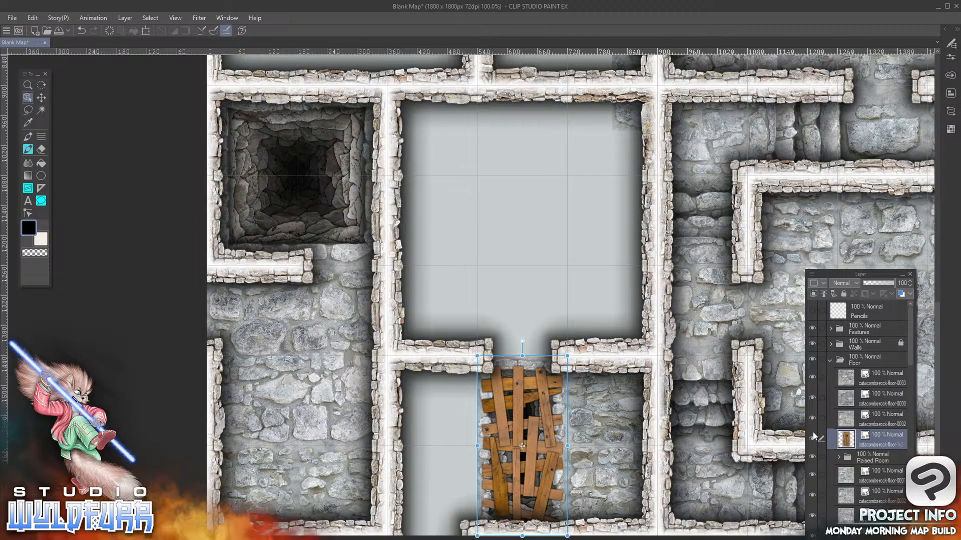
Add catacombs-rock-floor-0004.png and 0006.png to the Floor folder, filling the third column's ninth and tenth rows respectively
click(882, 380)
key(alt+Tab)
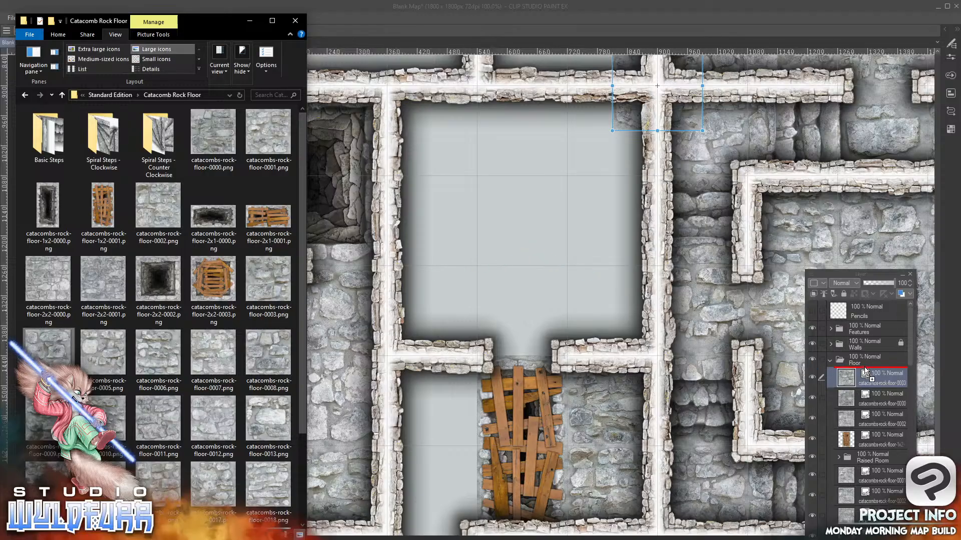
drag(628, 118, 405, 436)
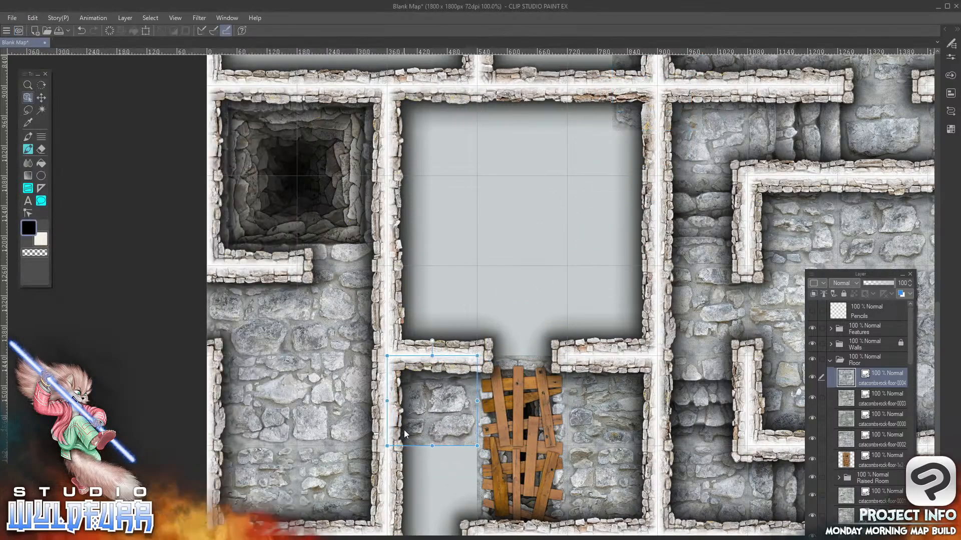
key(alt+Tab)
click(158, 355)
drag(859, 373, 860, 368)
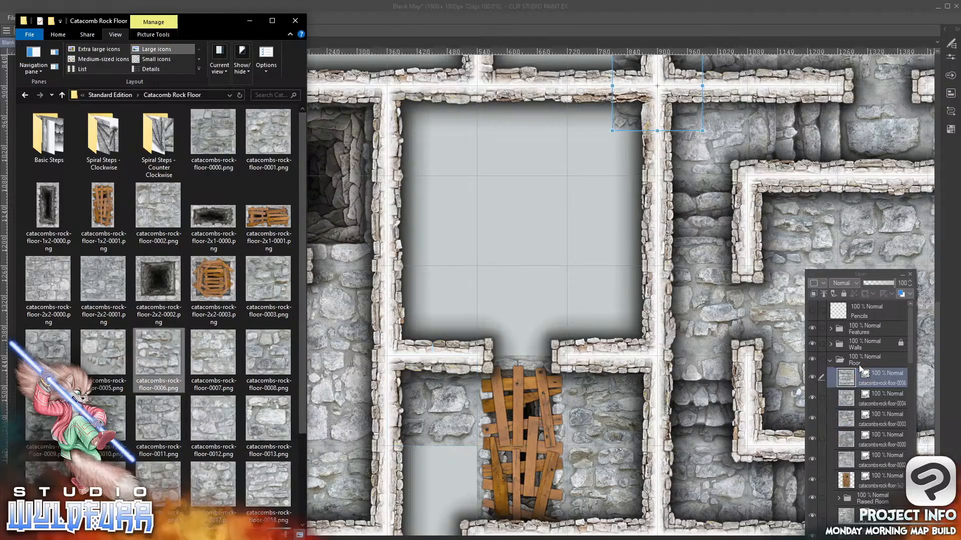
drag(632, 123, 408, 529)
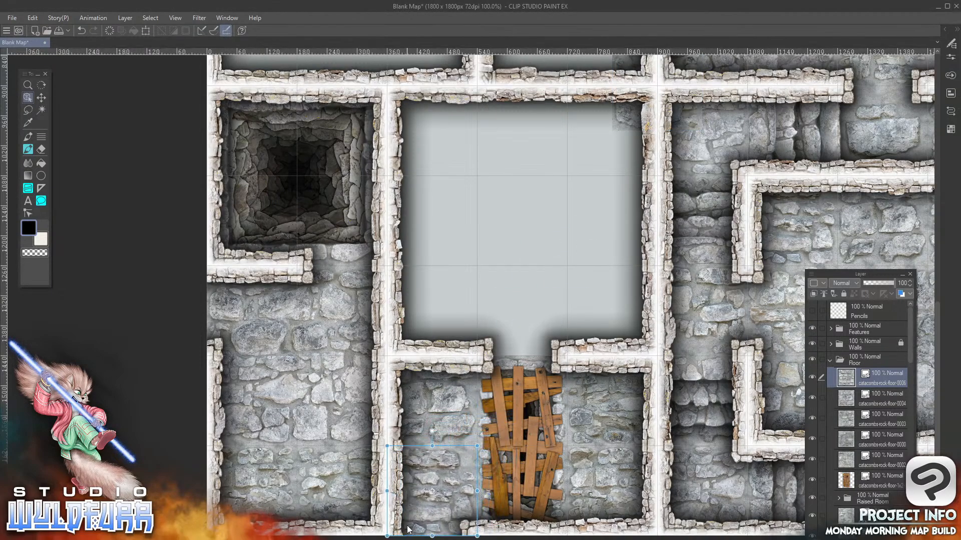
Move the collapsed Raised Room folder to the top of the Floor folder and hide it
drag(500, 538, 605, 538)
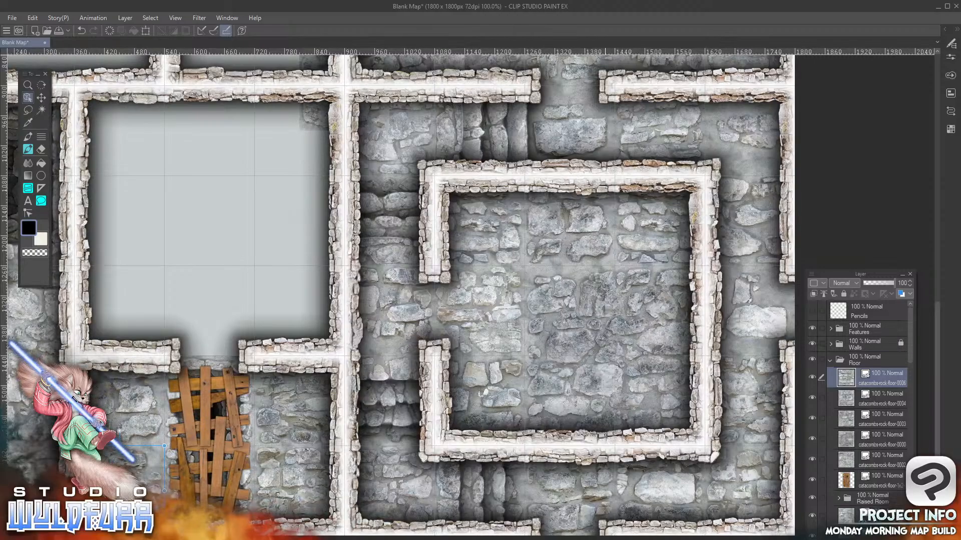
drag(873, 498, 864, 376)
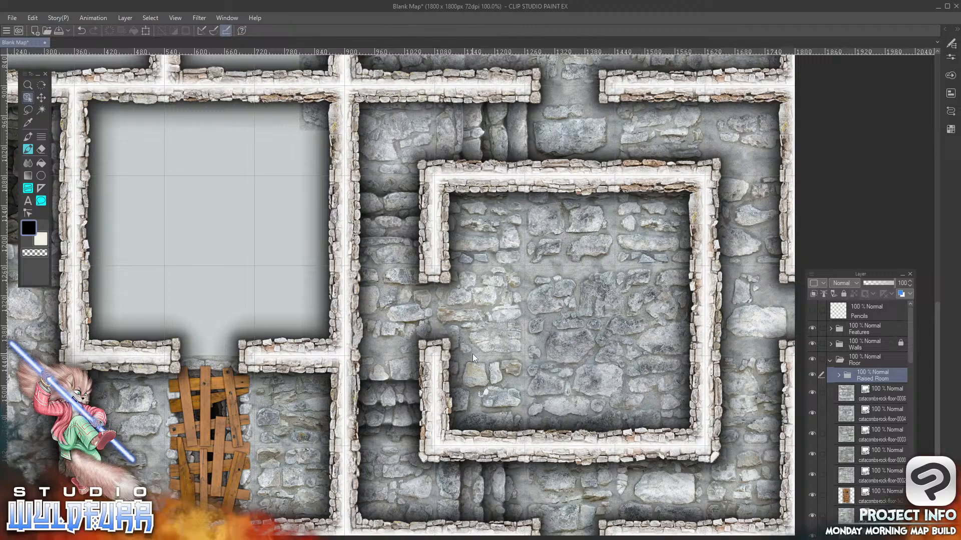
click(812, 375)
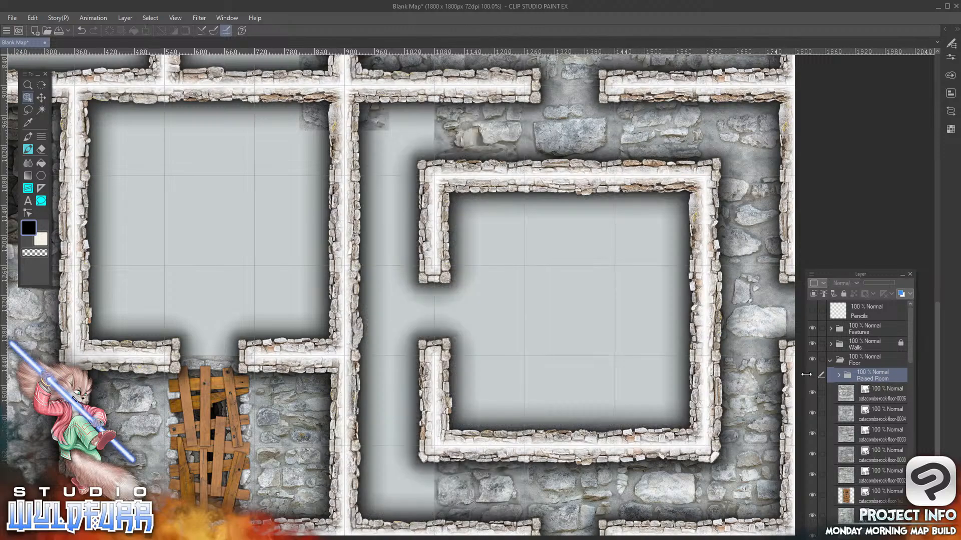
Move the existing catacombs-rock-floor-0003 tile into the doorway cell at the eighth row's fourth column
click(881, 434)
drag(320, 122, 204, 295)
drag(269, 277, 236, 335)
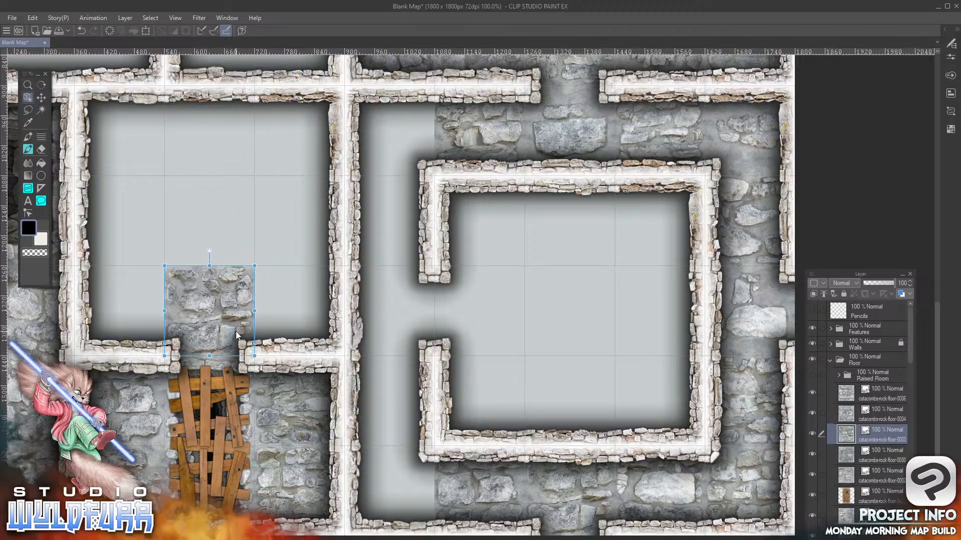
Toggle the Raised Room folder's visibility repeatedly to check its tiles and steps, leaving the folder shown
click(812, 376)
click(813, 376)
click(814, 376)
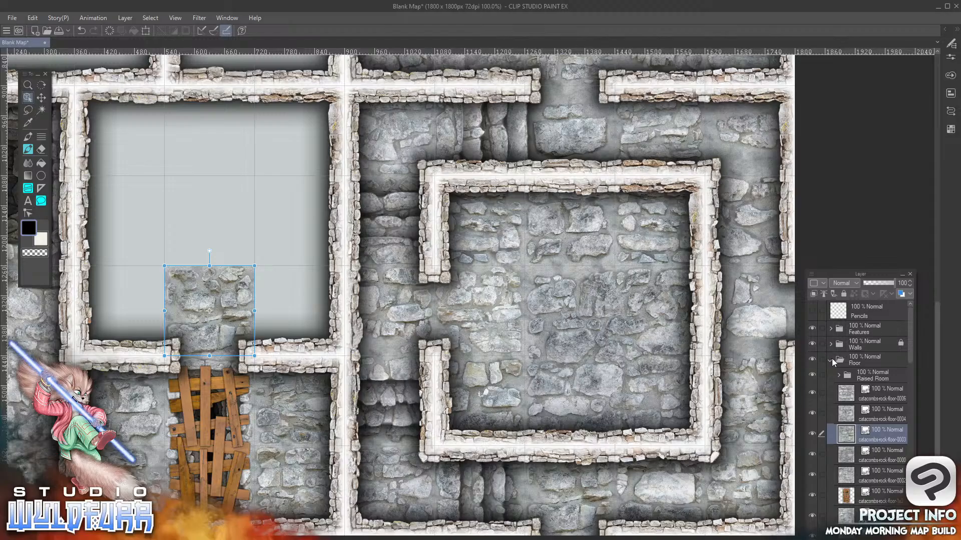
click(812, 376)
click(811, 376)
click(812, 376)
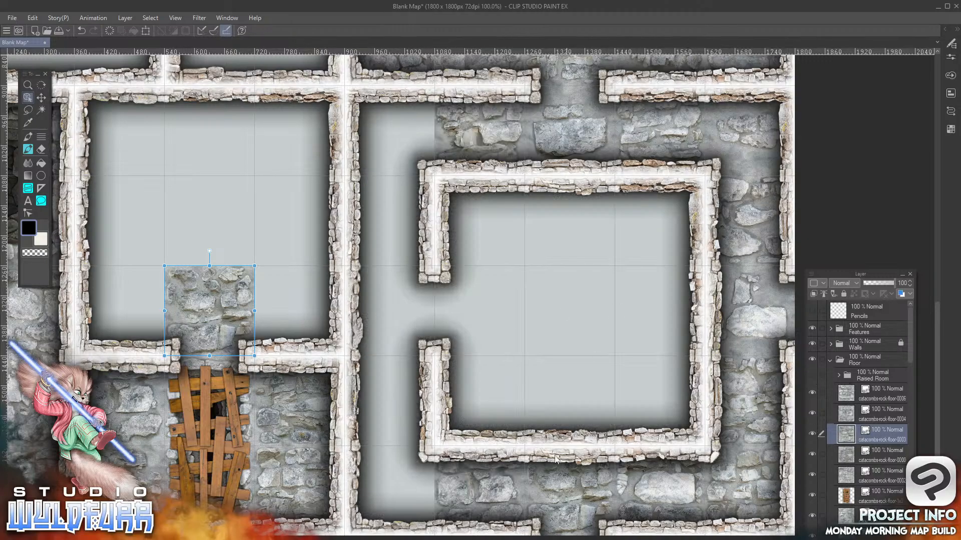
click(811, 377)
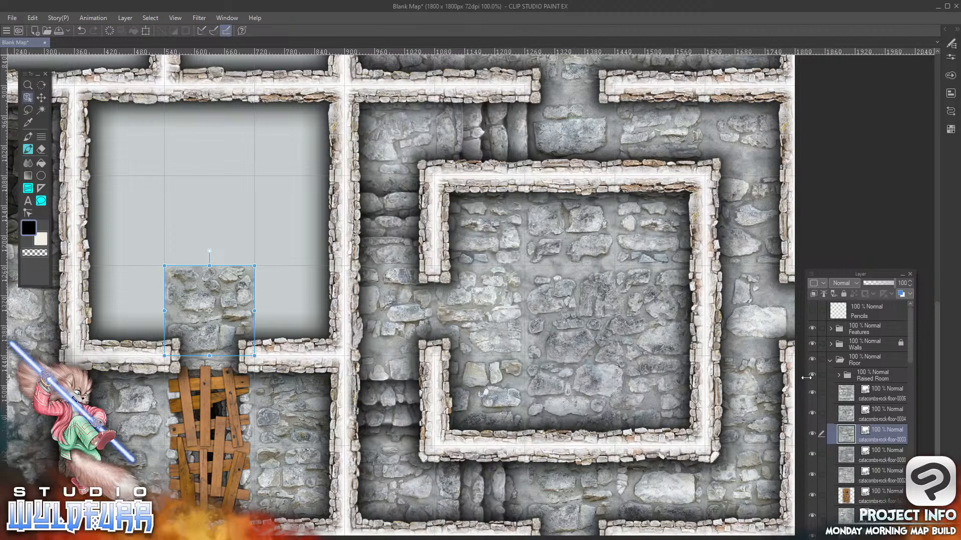
Add catacombs-rock-floor-0002.png to the Floor folder and place it in the eighth row's fifth column
drag(326, 370, 637, 381)
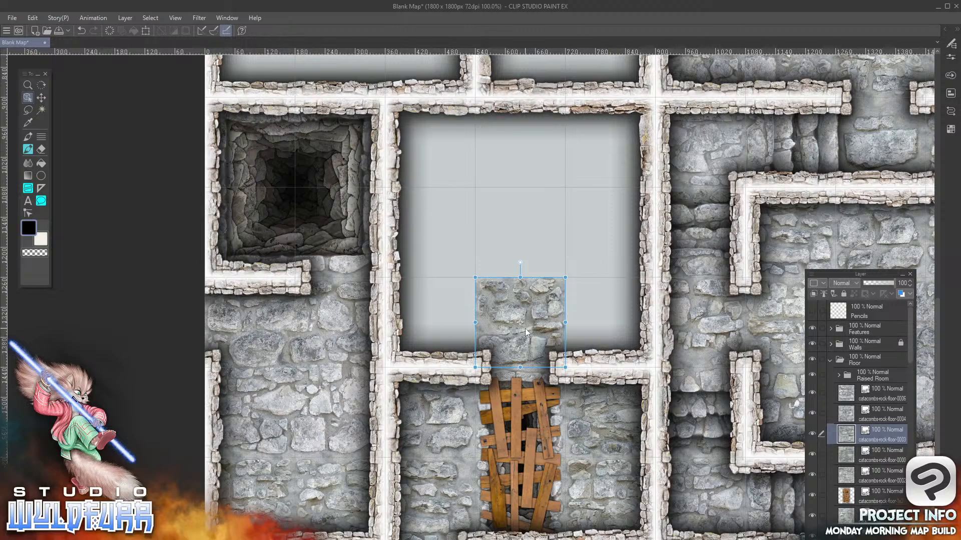
key(alt+Tab)
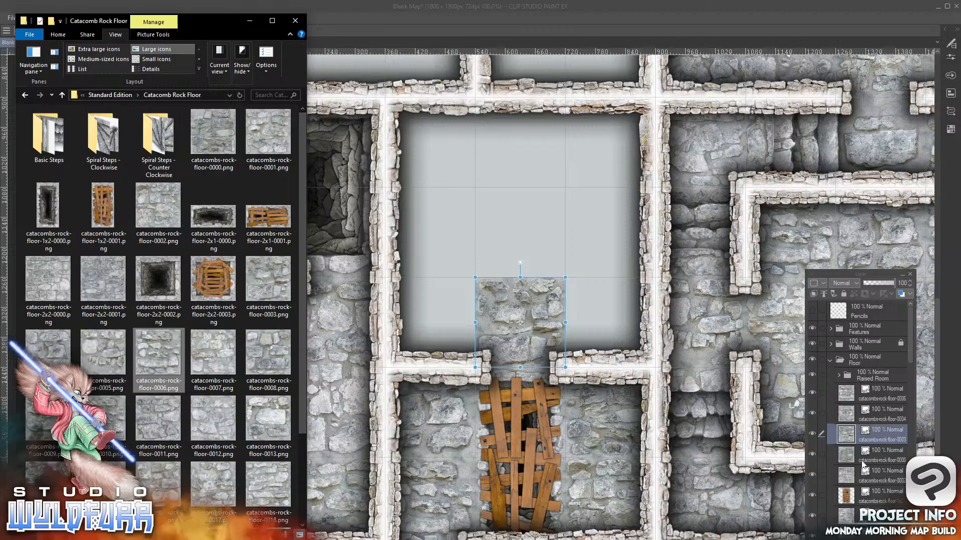
drag(155, 211, 807, 440)
drag(883, 428, 884, 426)
click(630, 136)
drag(629, 136, 594, 336)
Add catacombs-rock-floor-0018.png to the Floor folder and place it in the eighth row's third column
key(alt+Tab)
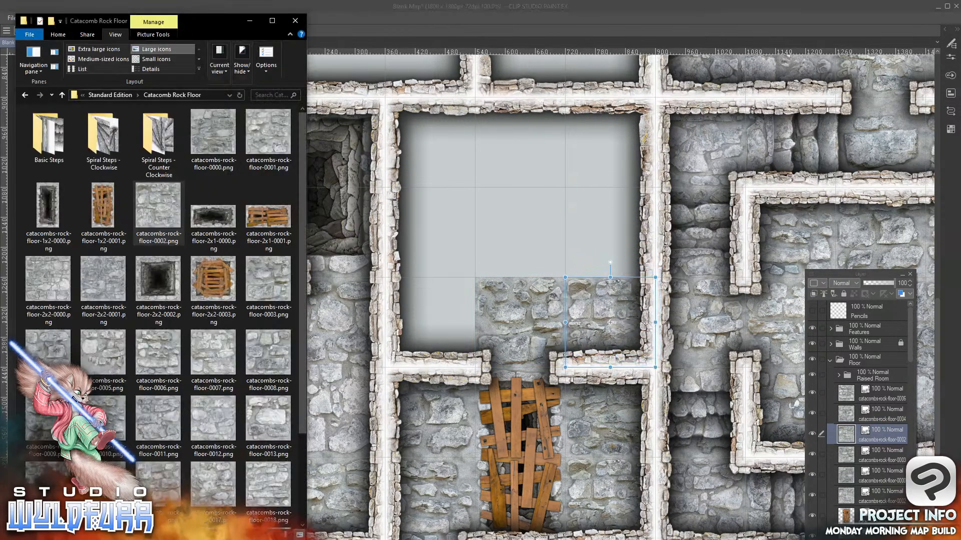
click(302, 442)
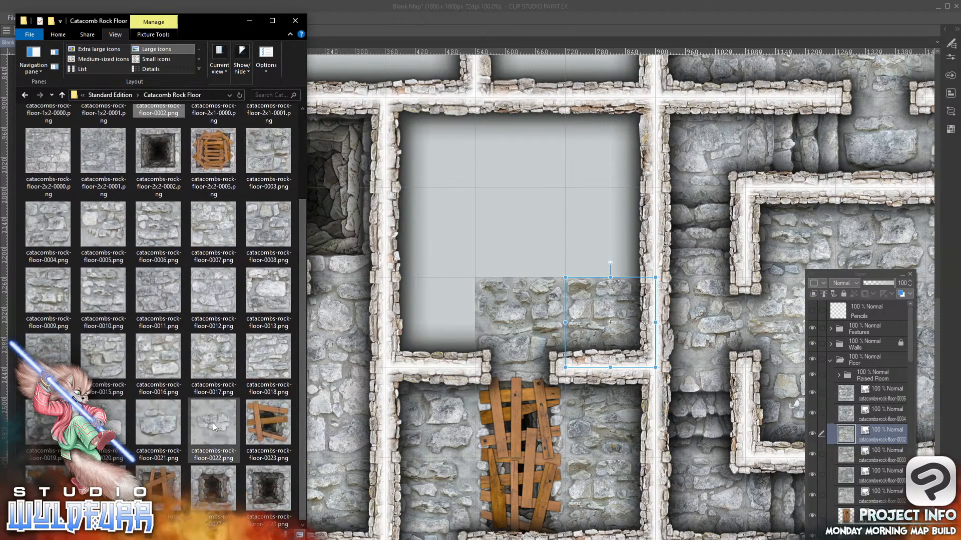
click(265, 360)
drag(293, 360, 859, 406)
drag(628, 124, 404, 353)
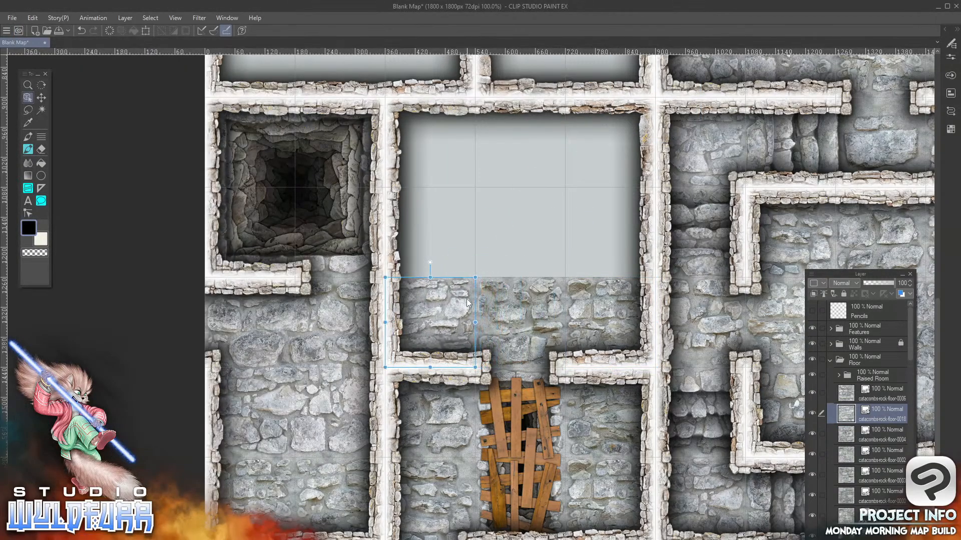
Add catacombs-rock-floor-0017.png and 0016.png to the Floor folder, filling the seventh row's third and fourth columns respectively
key(alt+Tab)
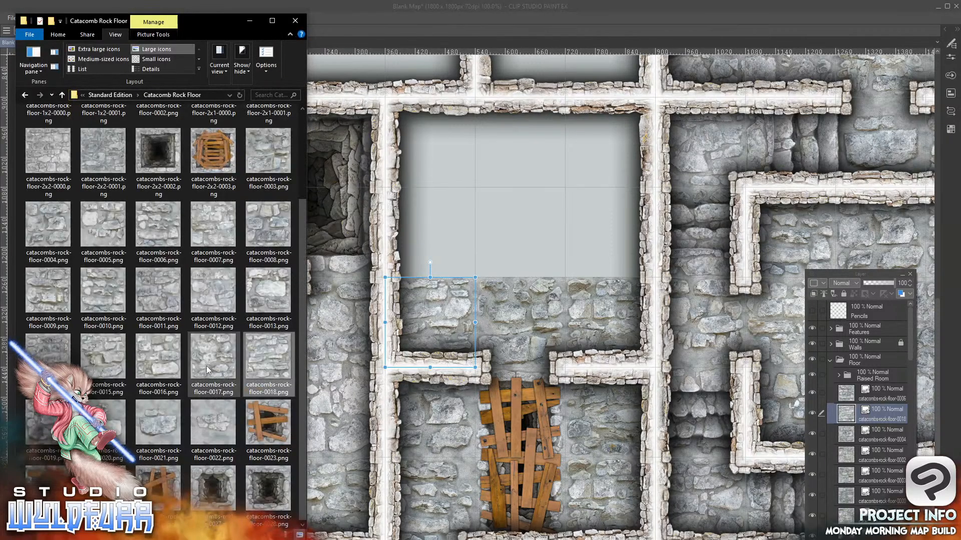
drag(873, 413, 862, 405)
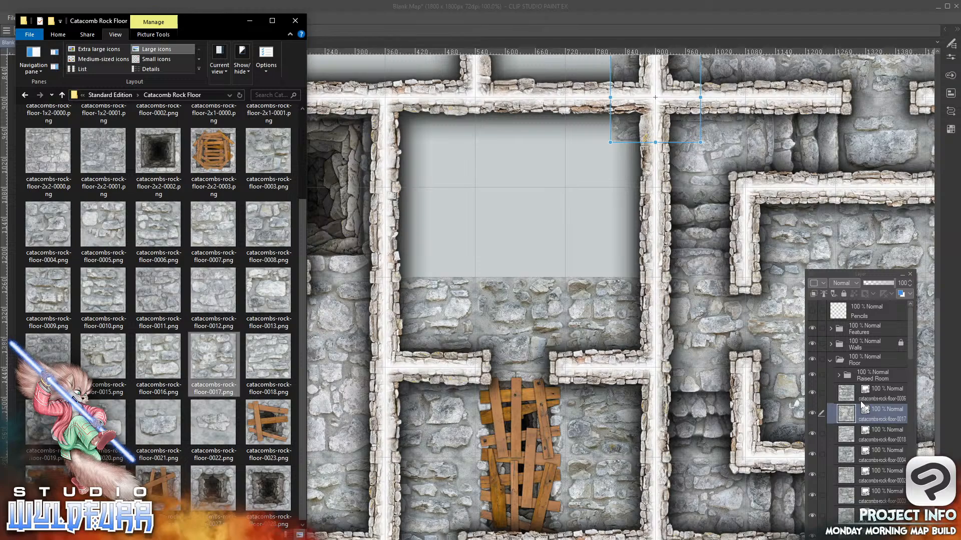
drag(620, 133, 469, 288)
drag(521, 252, 445, 243)
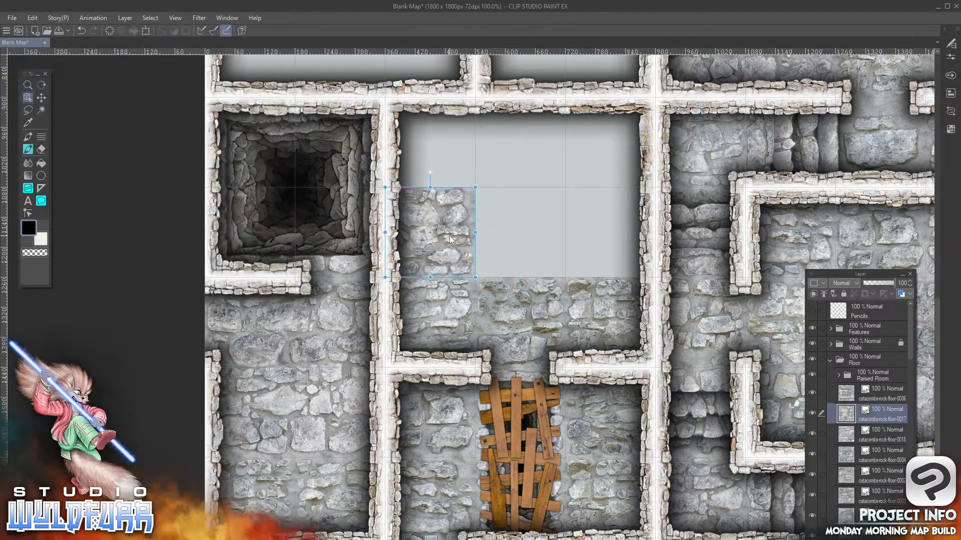
key(alt+Tab)
drag(393, 348, 889, 407)
drag(630, 129, 495, 262)
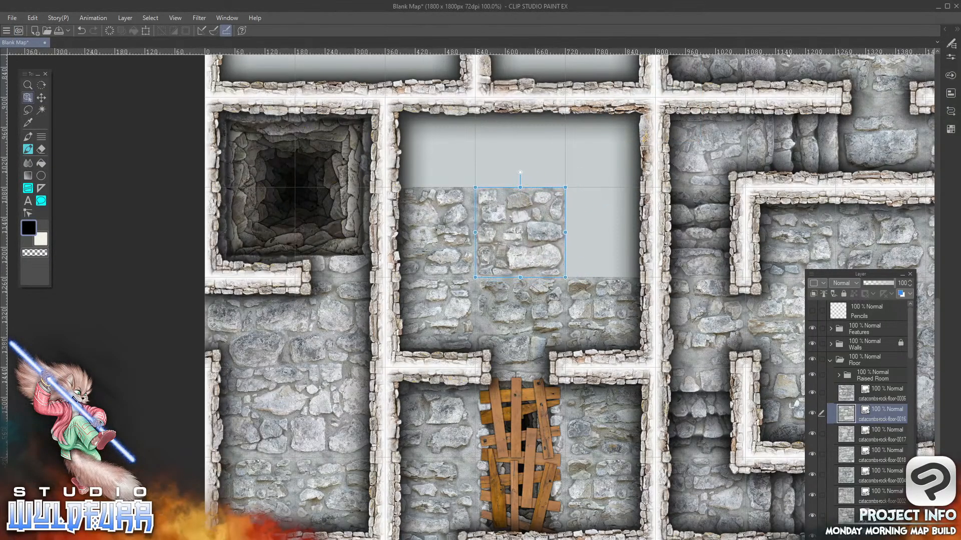
key(alt+Tab)
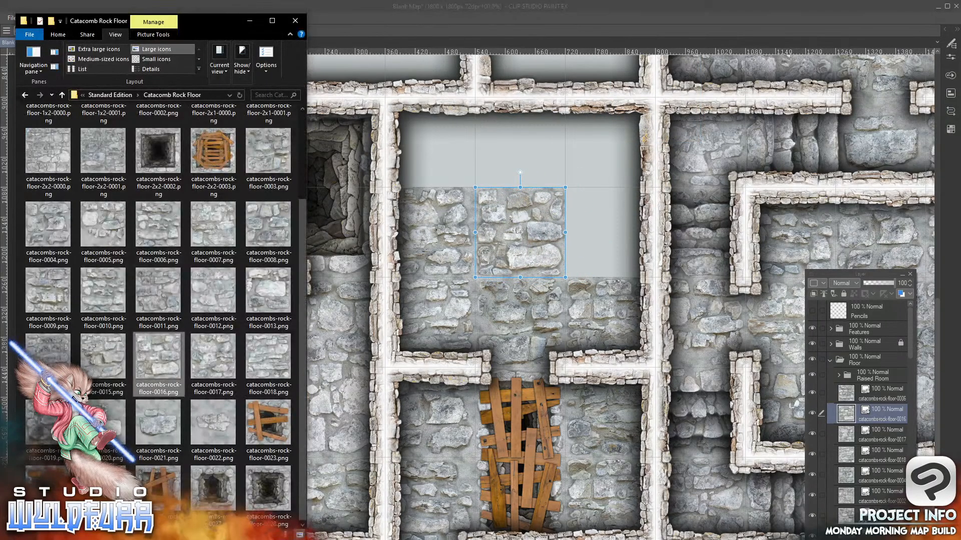
click(105, 231)
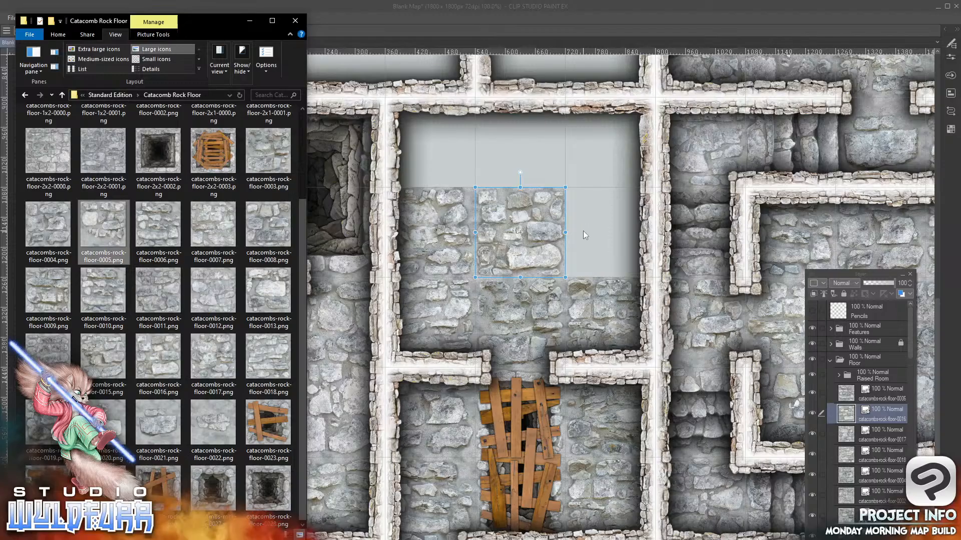
key(Return)
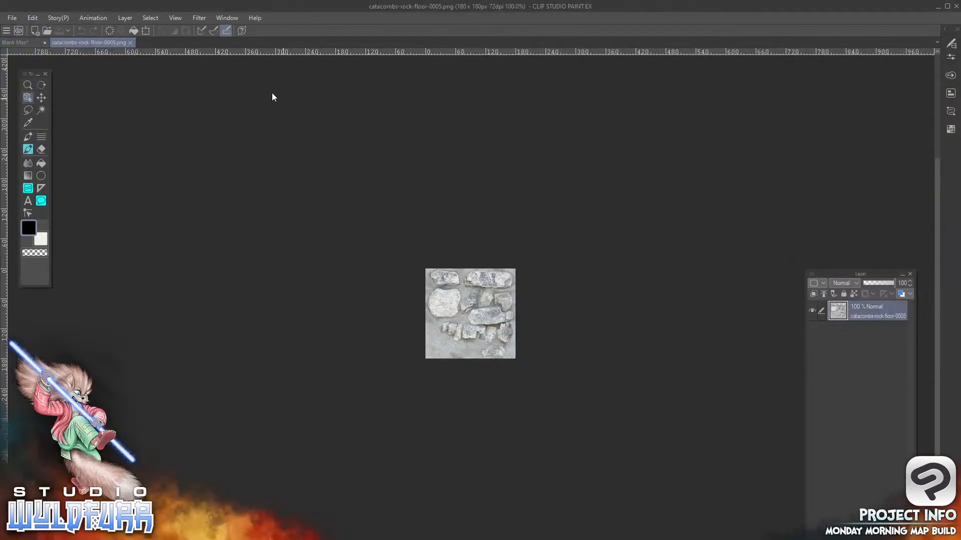
click(130, 42)
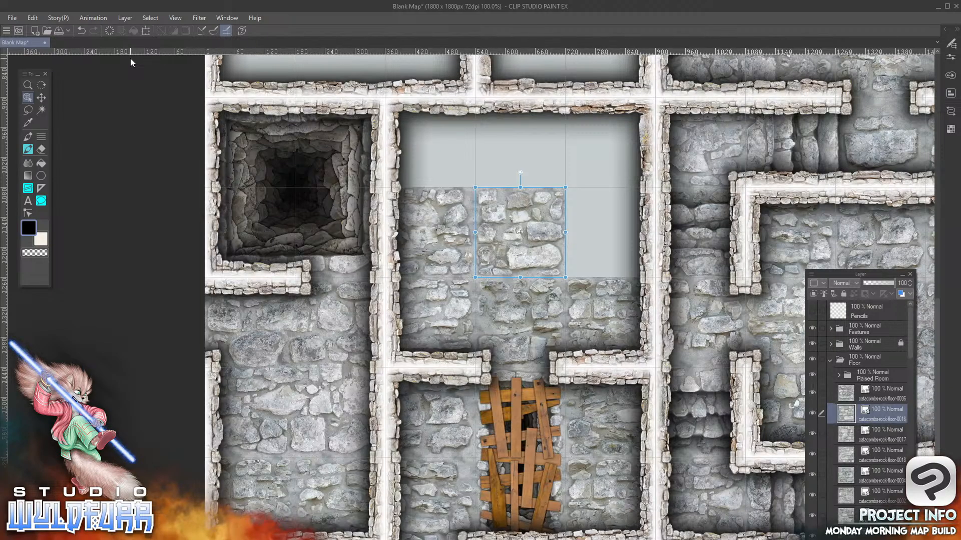
Add catacombs-rock-floor-0004.png to the Floor folder and place it in the seventh row's fifth column
key(alt+Tab)
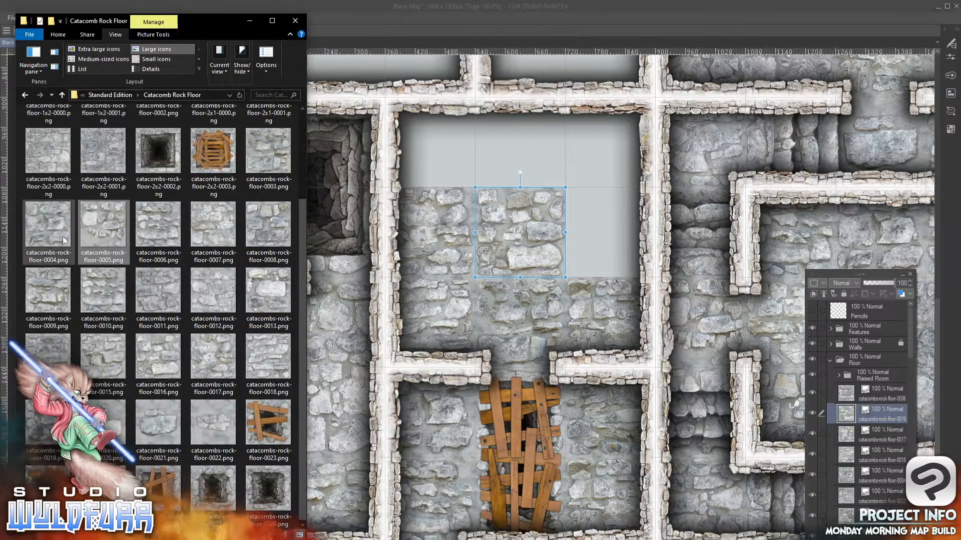
click(44, 231)
drag(879, 459, 873, 446)
drag(623, 128, 578, 263)
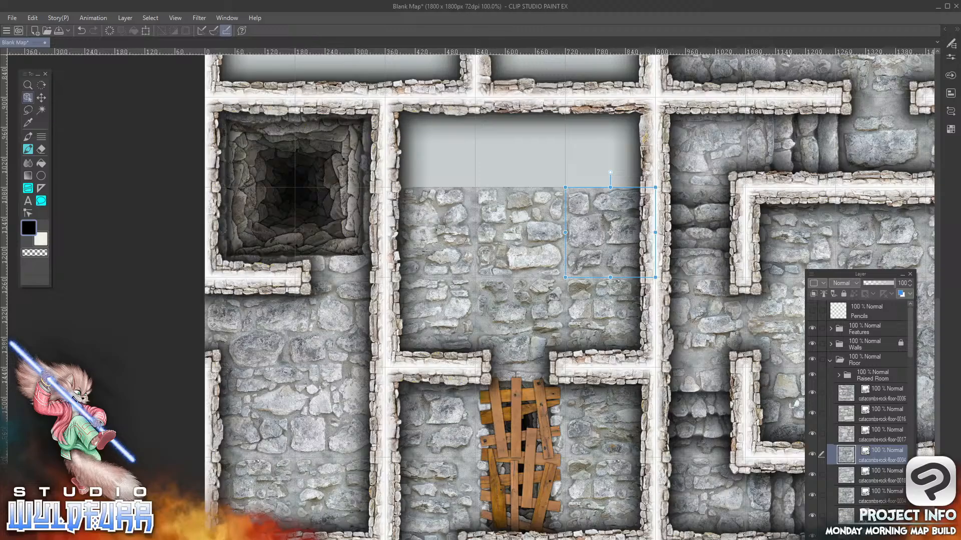
Add catacombs-rock-floor-0016.png and 0015.png to the Floor folder, filling the sixth row's fourth and fifth columns respectively
key(alt+Tab)
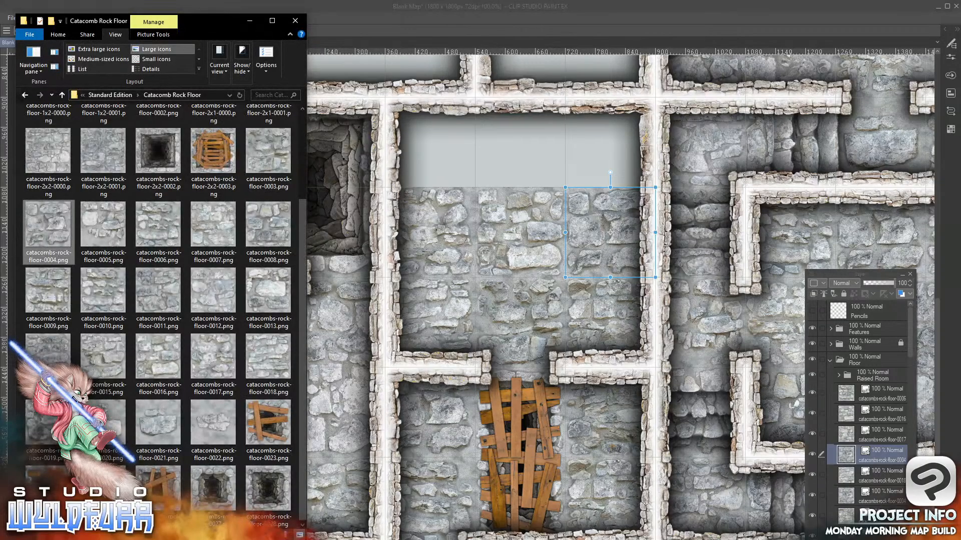
drag(156, 364, 862, 422)
drag(623, 132, 488, 176)
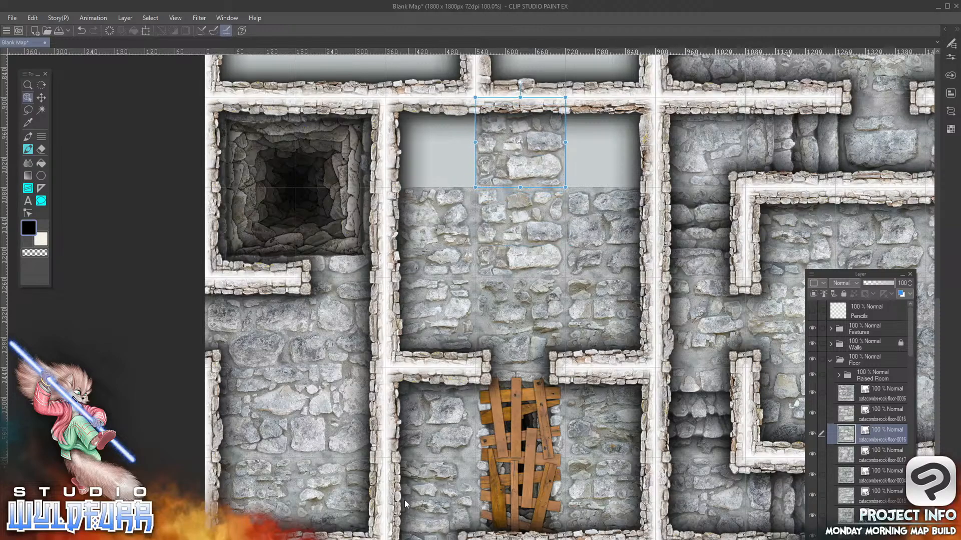
key(alt+Tab)
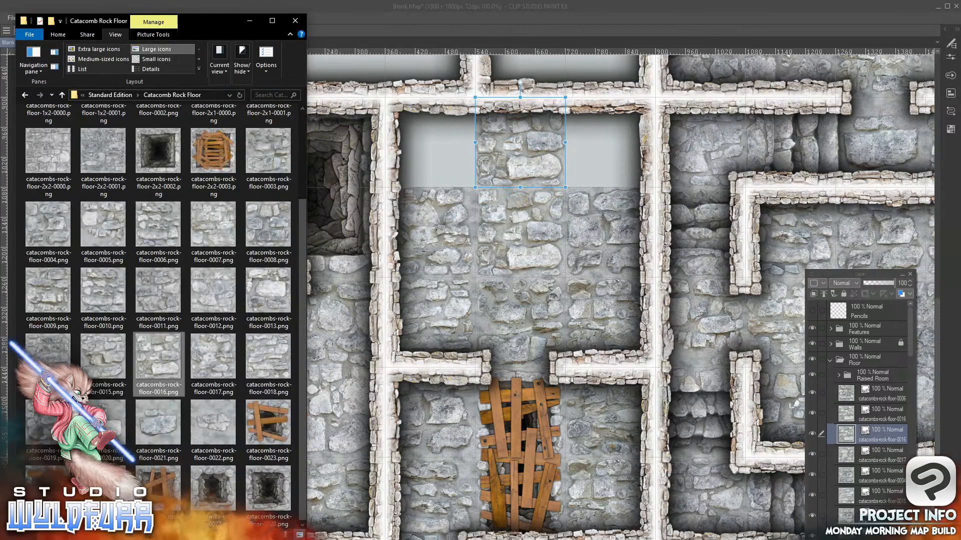
click(104, 359)
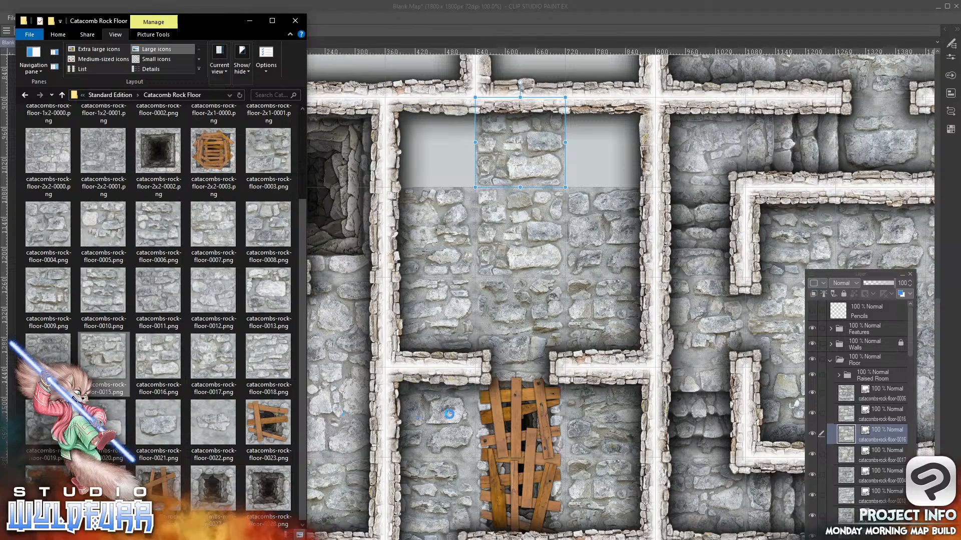
drag(875, 451, 872, 447)
drag(625, 132, 580, 177)
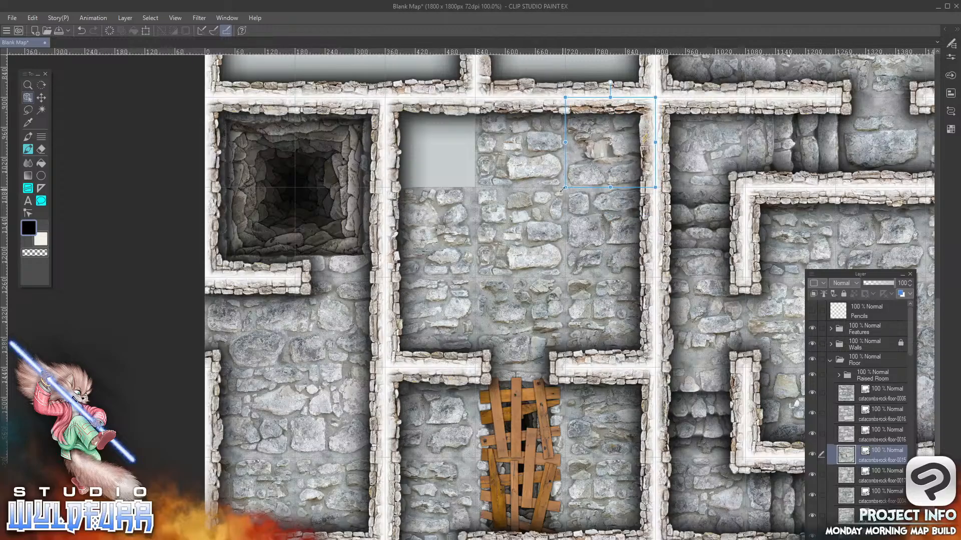
Import another rock floor tile into the Floor folder and try to place it in the sixth row's third column
key(alt+Tab)
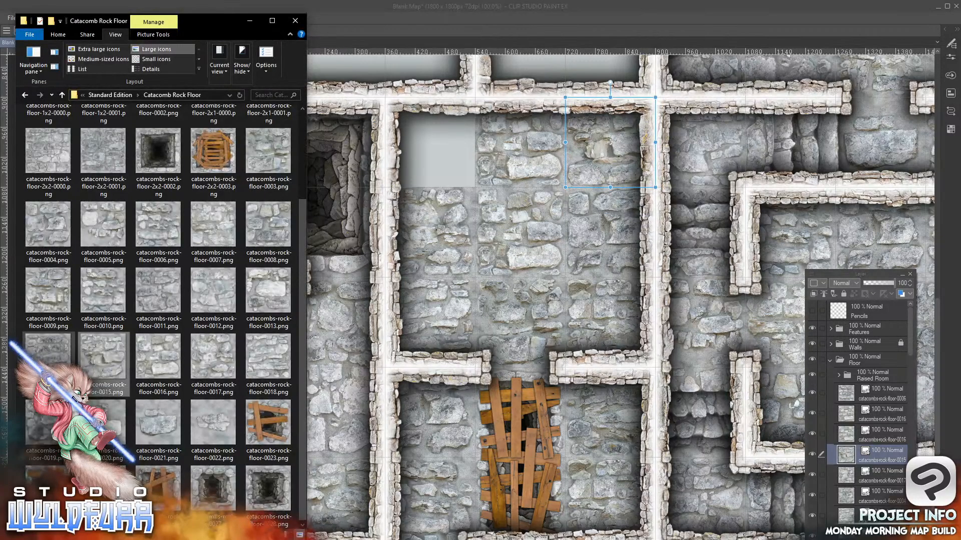
drag(868, 454, 882, 485)
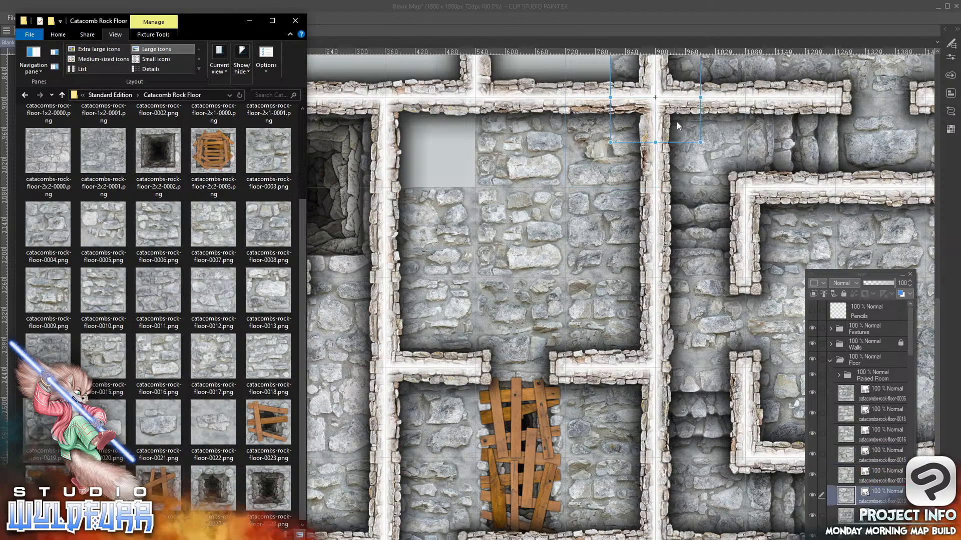
click(686, 124)
drag(685, 124, 443, 173)
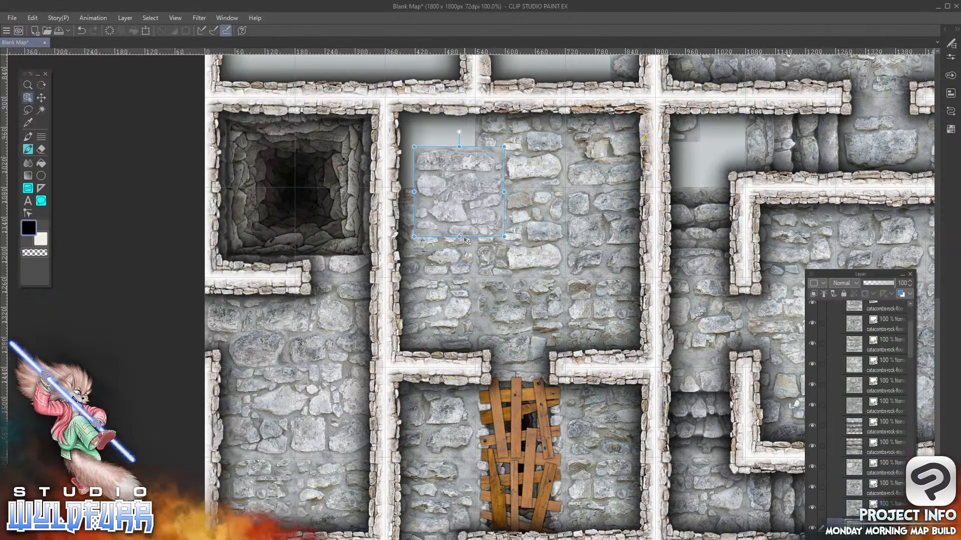
Move the two loose rock floor tiles into the sixth row, filling its third and sixth columns
drag(473, 228, 747, 200)
drag(710, 148, 728, 167)
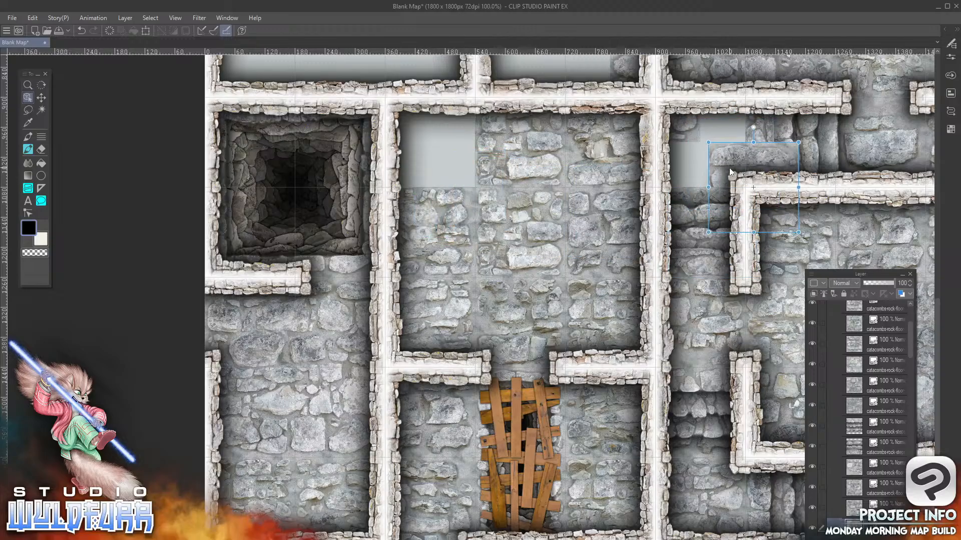
click(690, 133)
drag(688, 133, 461, 176)
click(721, 155)
drag(721, 155, 667, 111)
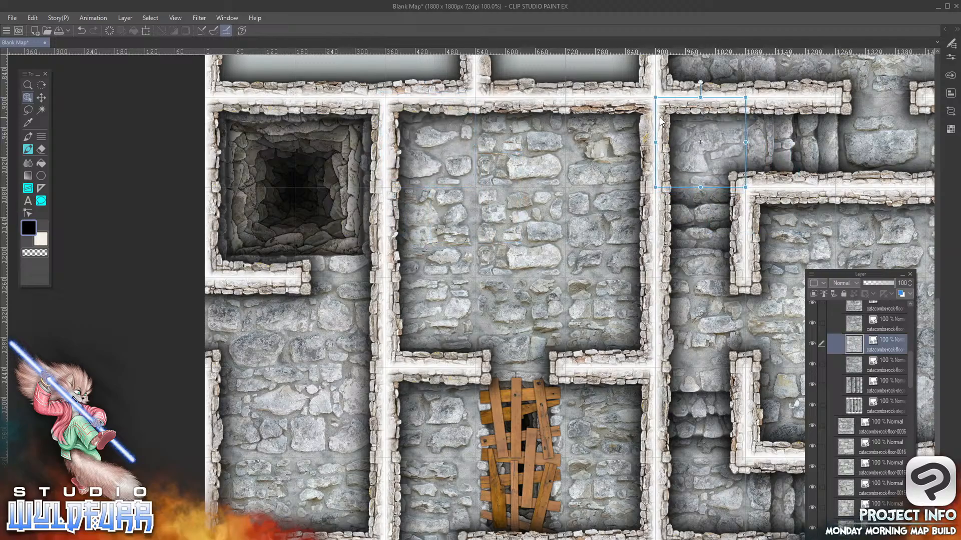
Lock and collapse the Raised Room folder, and select the catacombs-rock-floor-0006 layer below it
drag(911, 380, 912, 339)
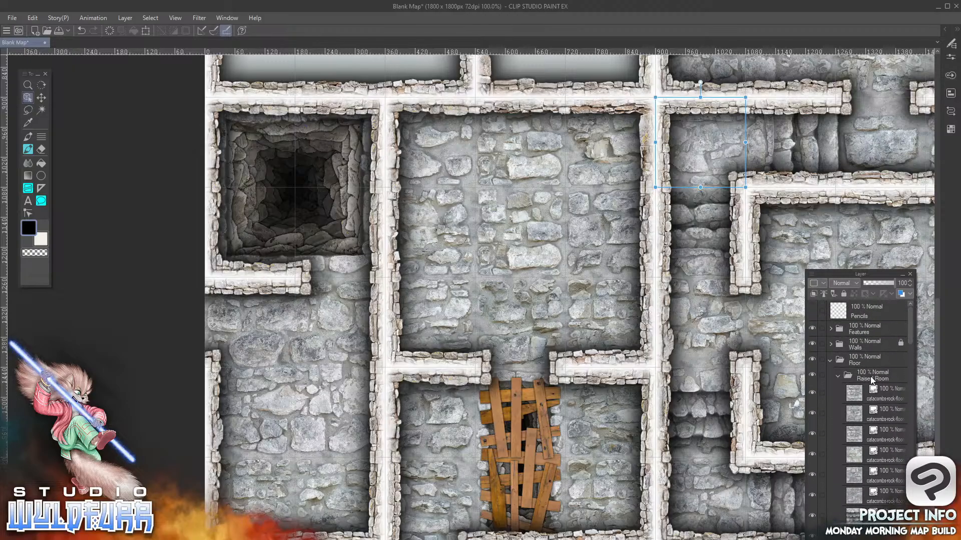
click(847, 369)
click(844, 294)
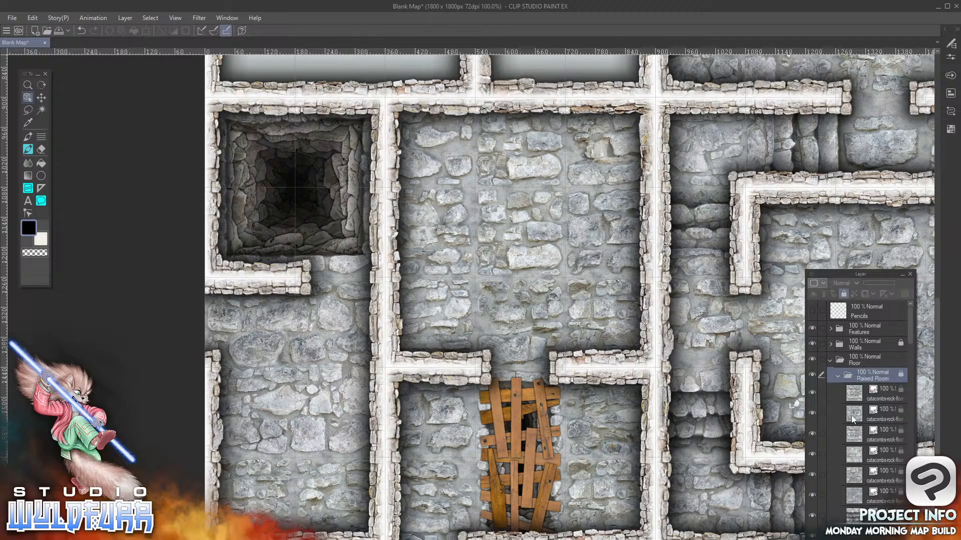
click(838, 377)
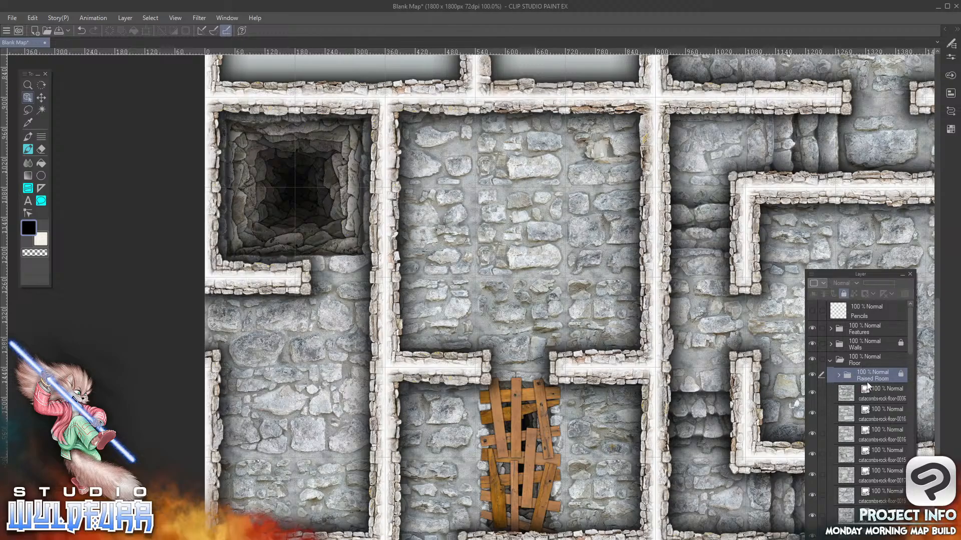
click(845, 401)
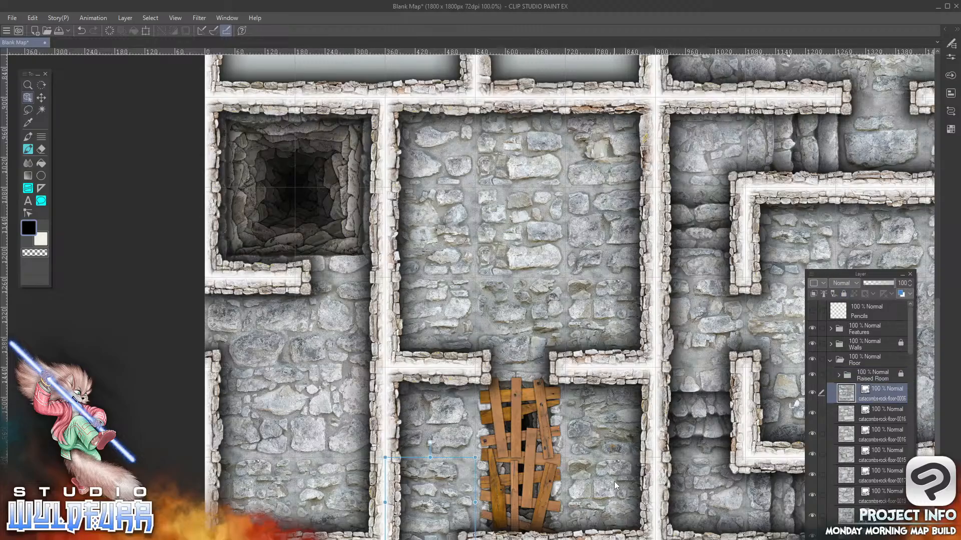
Add the boarded pit tile catacombs-rock-floor-0023.png to the Floor folder and place it in the fourth row's fourth column
drag(939, 453, 922, 319)
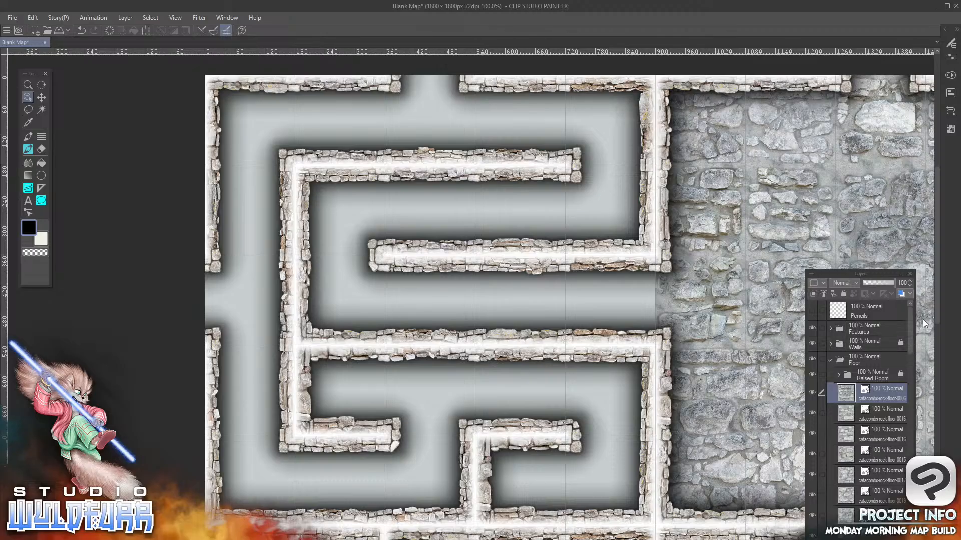
key(alt+Tab)
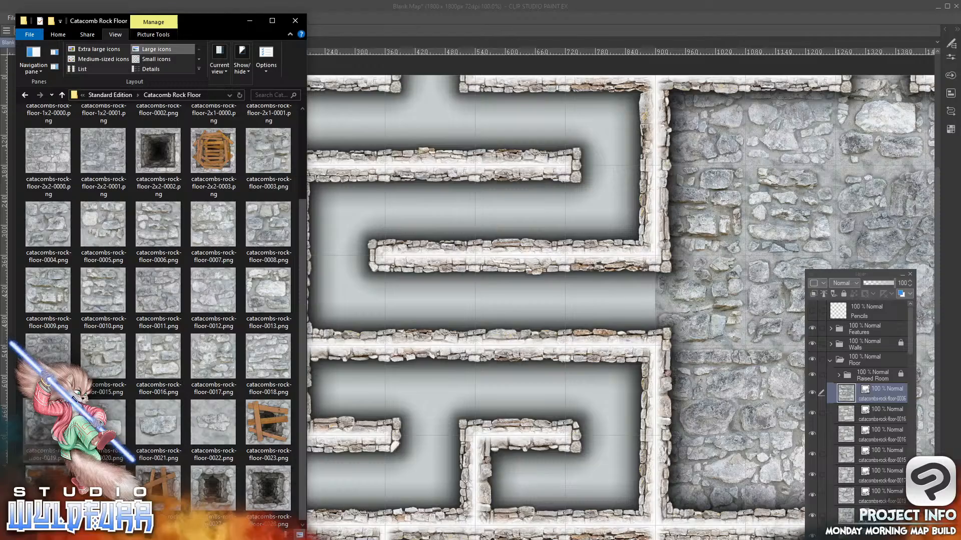
drag(263, 420, 877, 408)
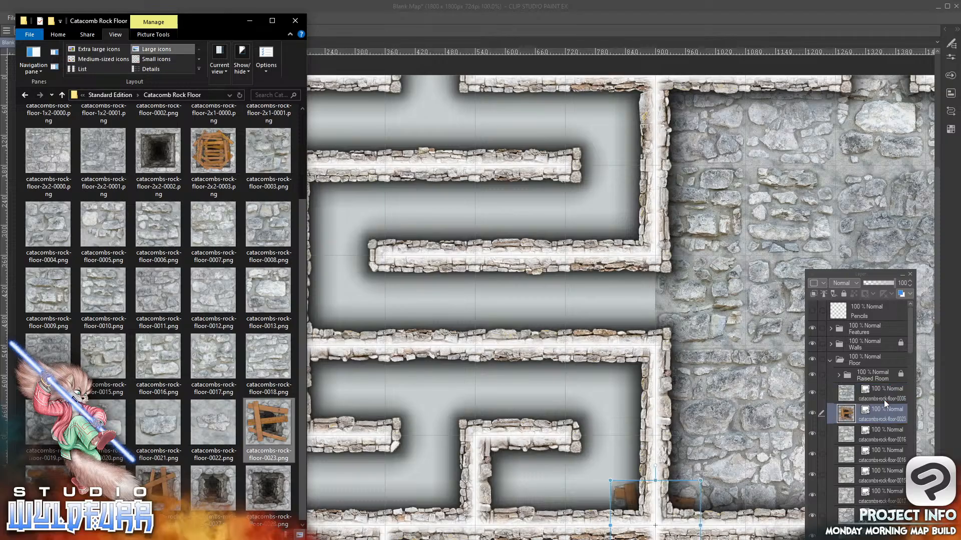
drag(626, 498, 521, 422)
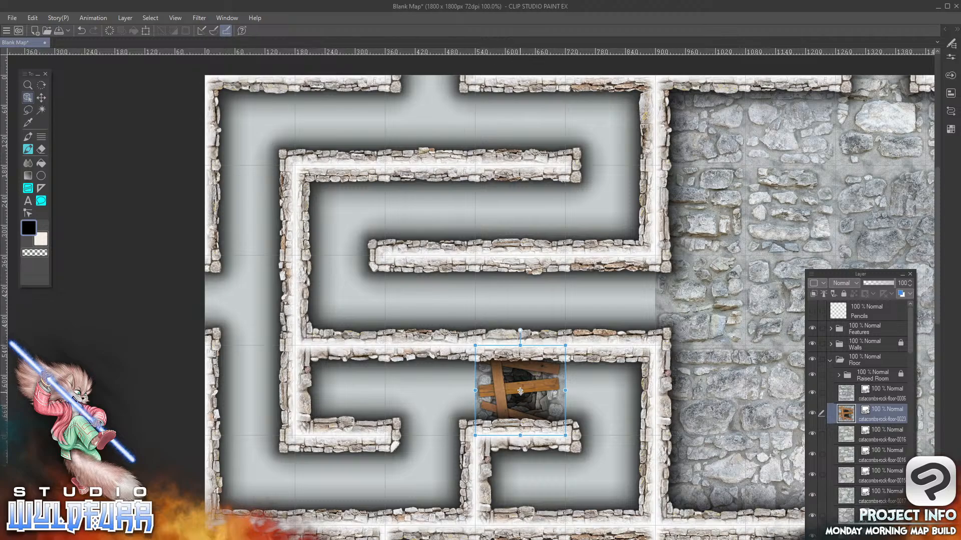
Add the open pit tile catacombs-rock-floor-0027.png to the Floor folder and place it in the fifth row's second column
key(alt+Tab)
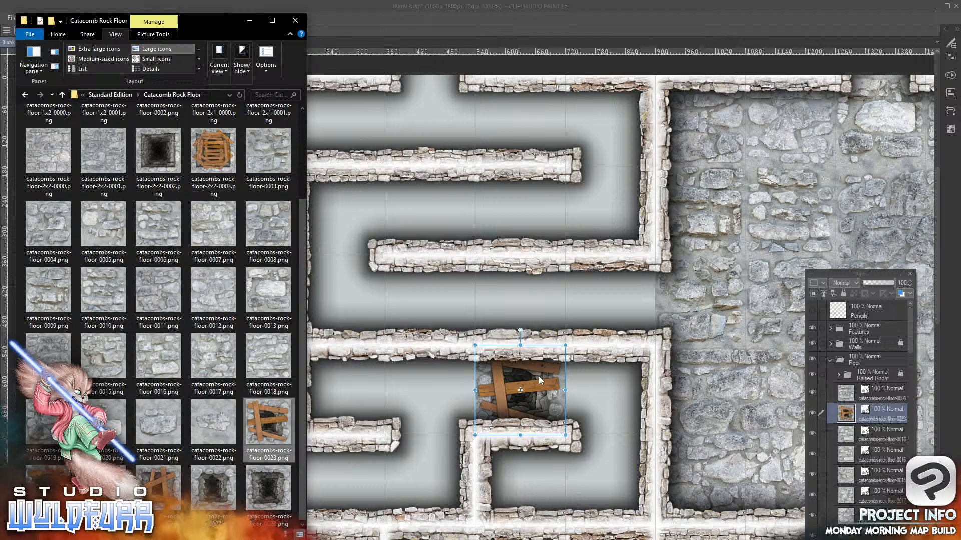
drag(209, 495, 663, 368)
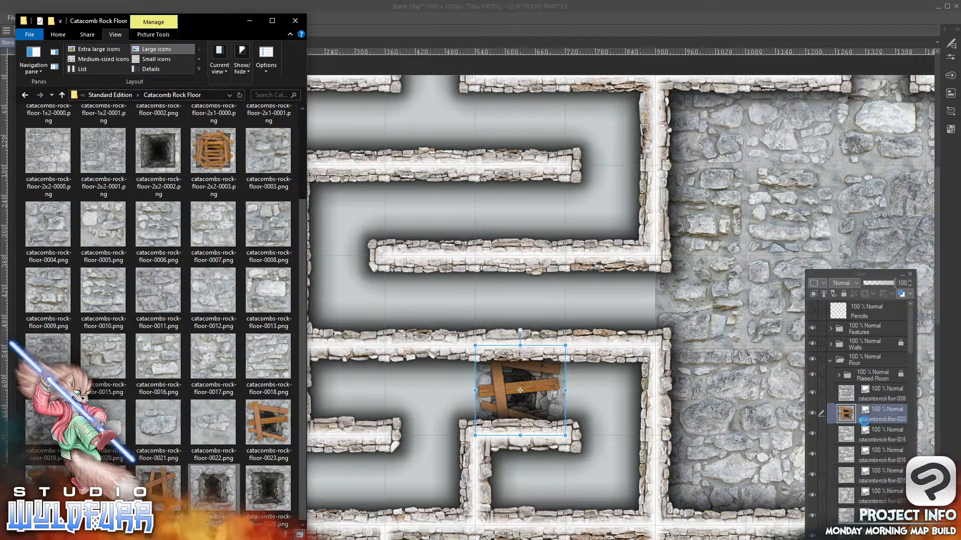
drag(888, 408, 881, 399)
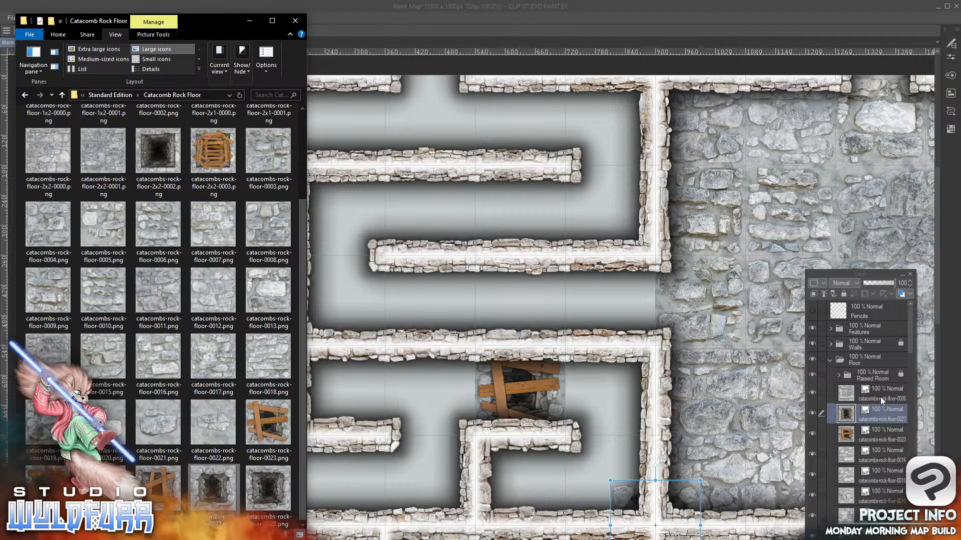
drag(621, 495, 319, 511)
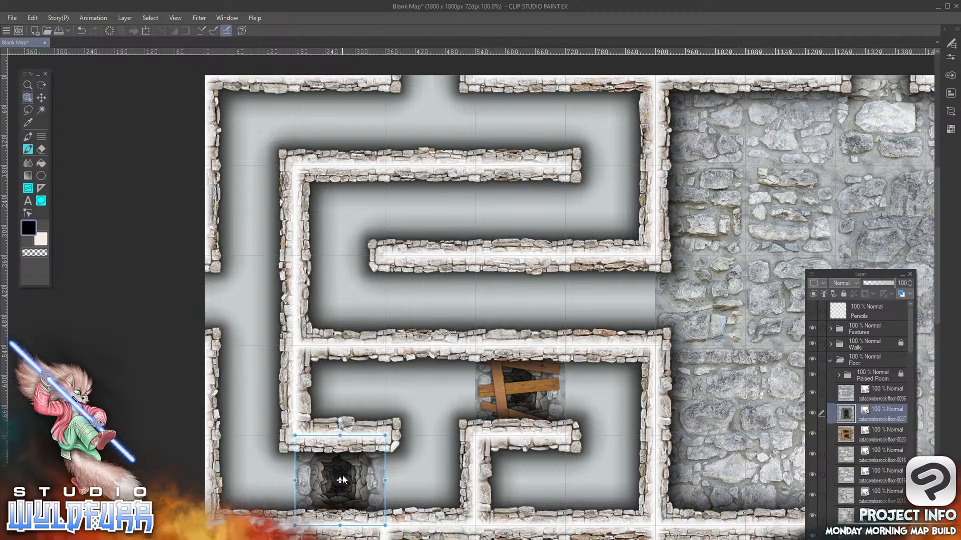
Add the boarded pit tile catacombs-rock-floor-0024.png to the Floor folder and place it in the fourth row's first column
key(alt+Tab)
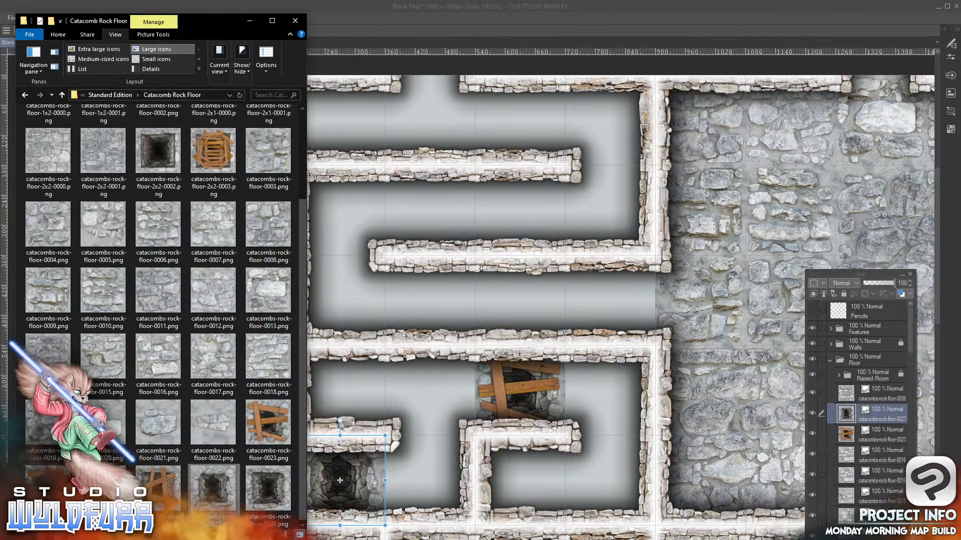
drag(168, 425, 886, 407)
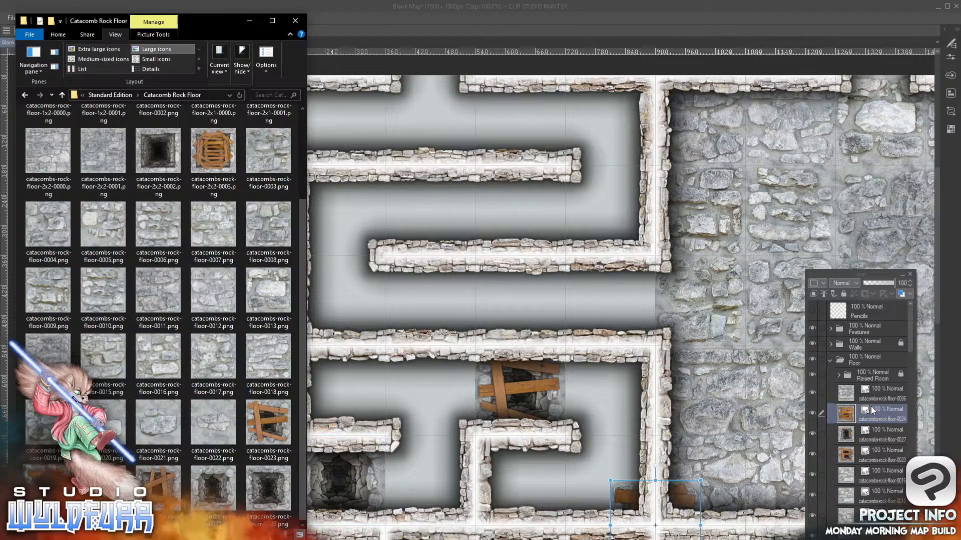
click(421, 403)
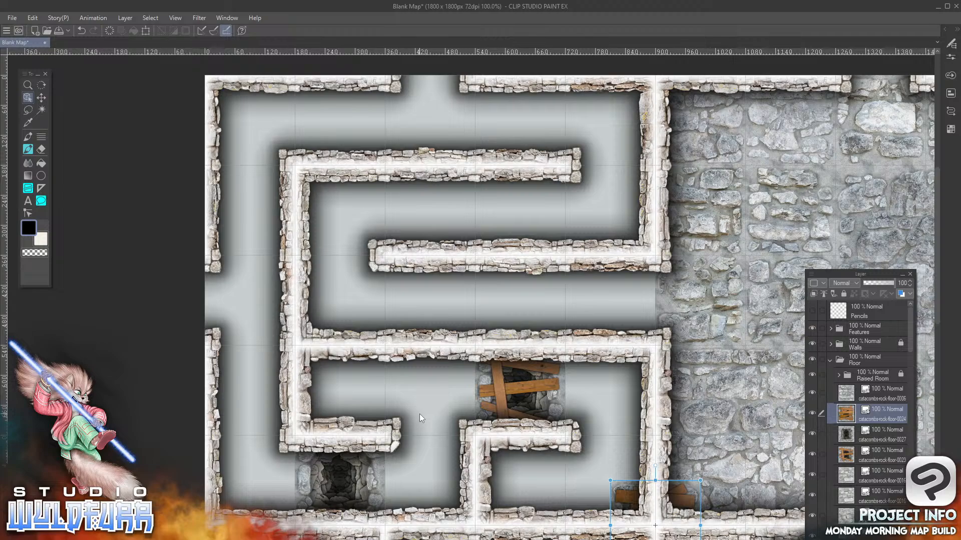
drag(629, 497, 458, 203)
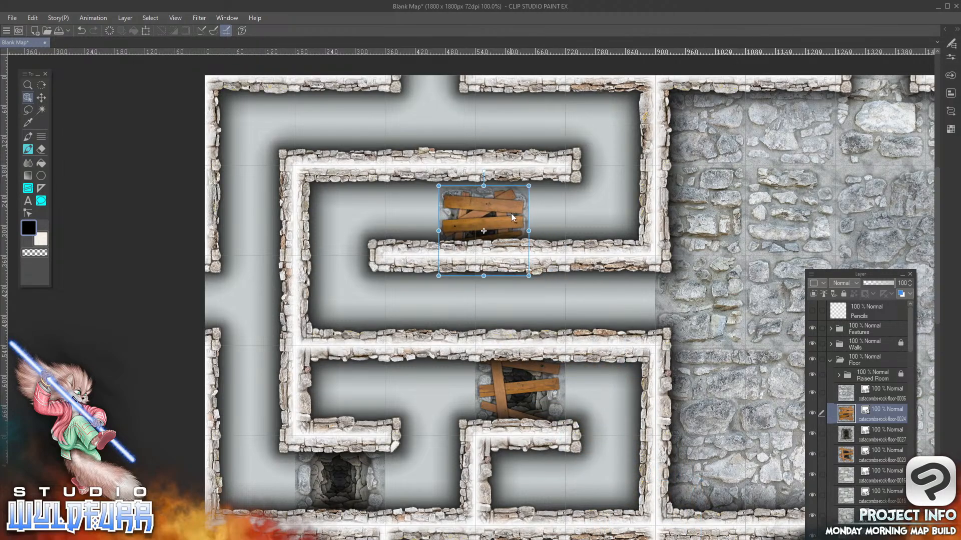
drag(510, 217, 283, 378)
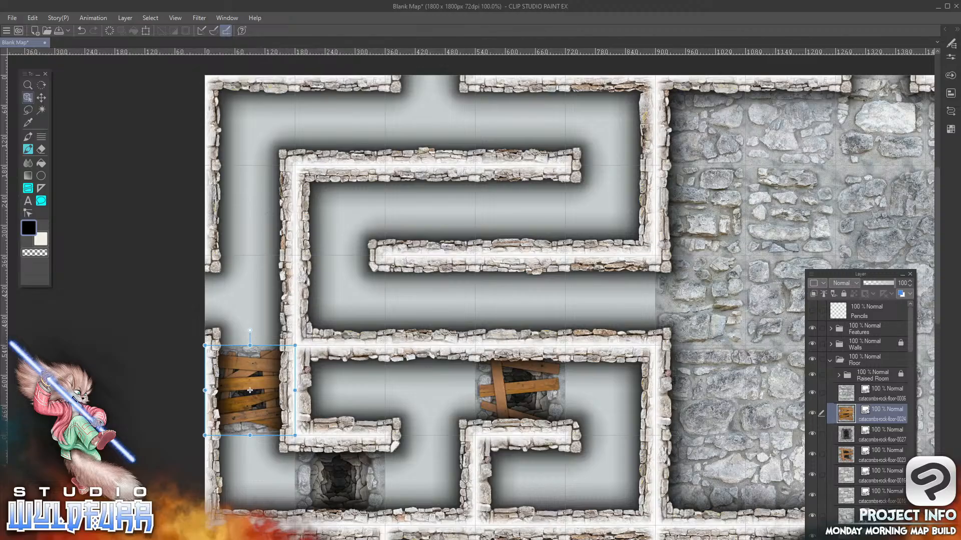
Add the pit tile catacombs-rock-floor-2x1-0000.png to the Floor folder, spanning the third row's third and fourth columns
key(alt+Tab)
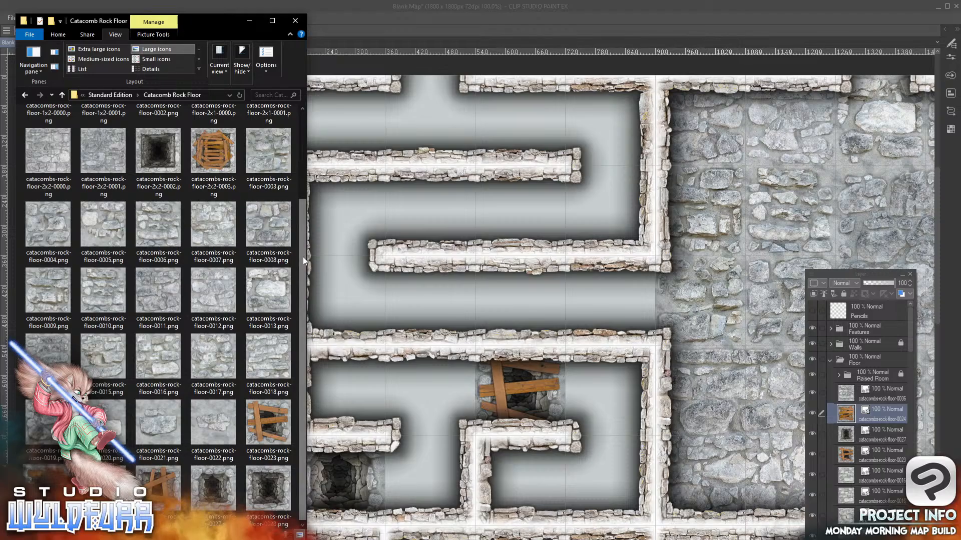
drag(302, 256, 310, 142)
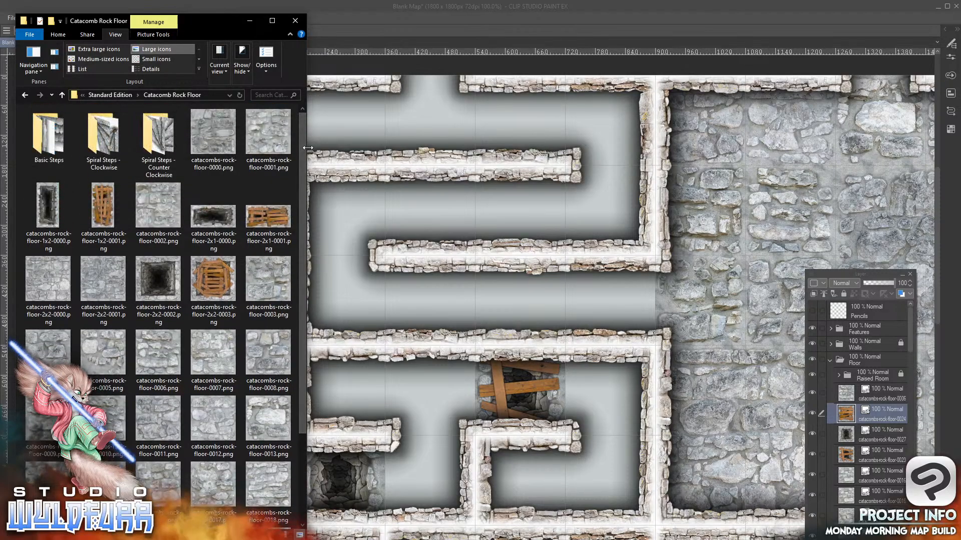
drag(211, 222, 879, 424)
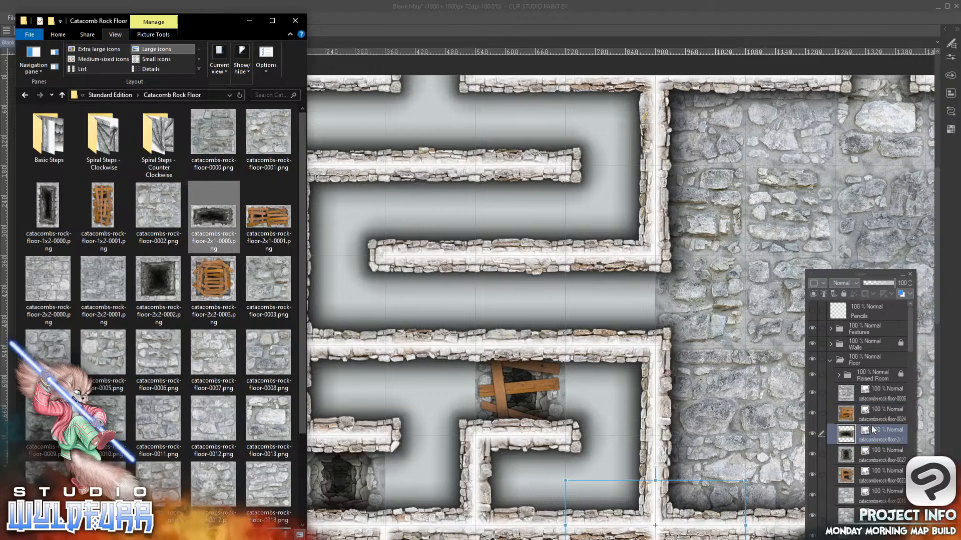
drag(623, 491, 587, 287)
drag(648, 307, 515, 328)
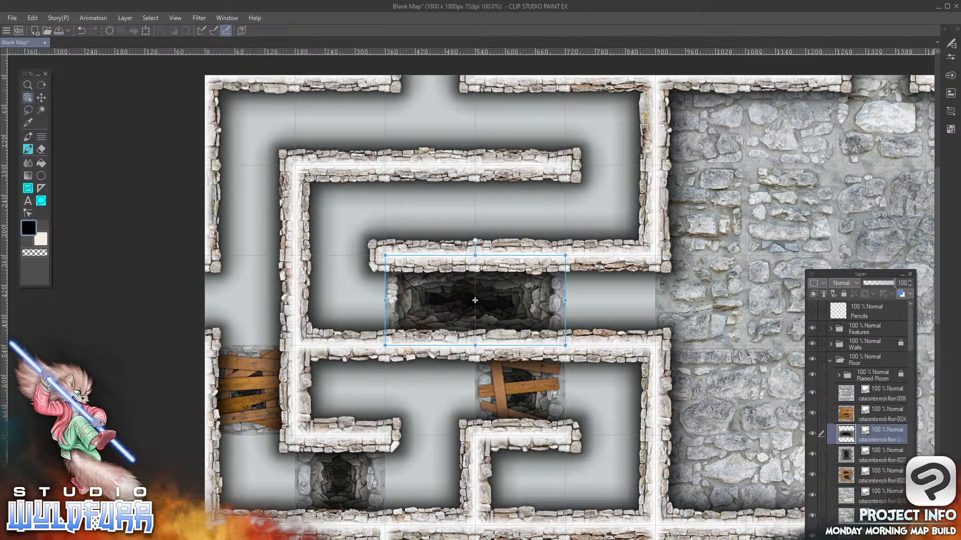
Add catacombs-rock-floor-0000.png to the Floor folder and place it in the fifth row's fourth column
key(alt+Tab)
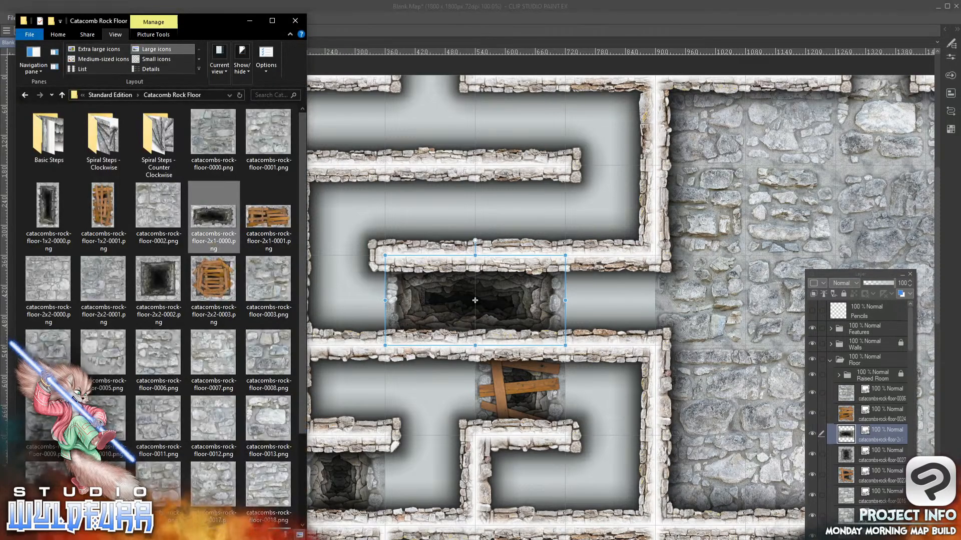
click(215, 136)
drag(871, 406, 871, 440)
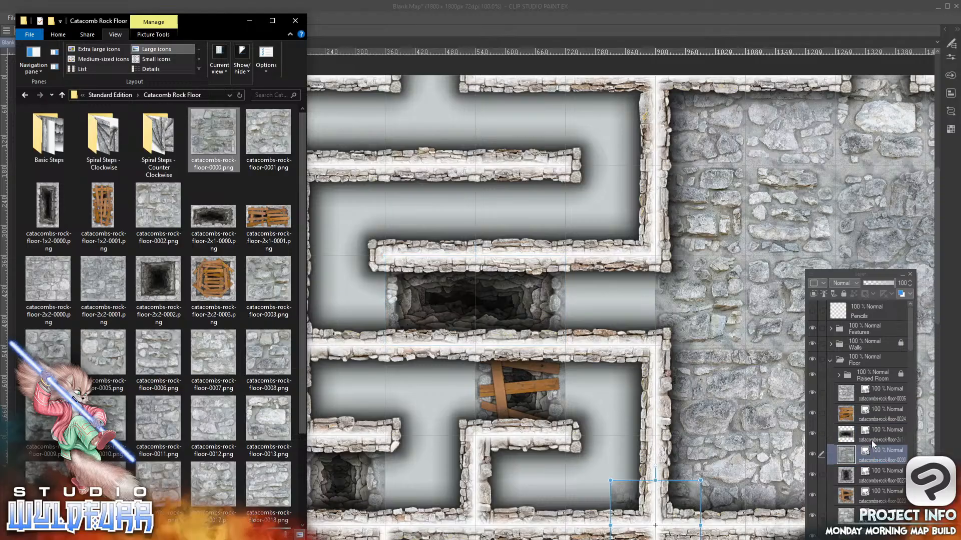
click(625, 487)
drag(628, 493, 494, 452)
Add catacombs-rock-floor-0001.png to the Floor folder and place it in the fifth row's fifth column
key(alt+Tab)
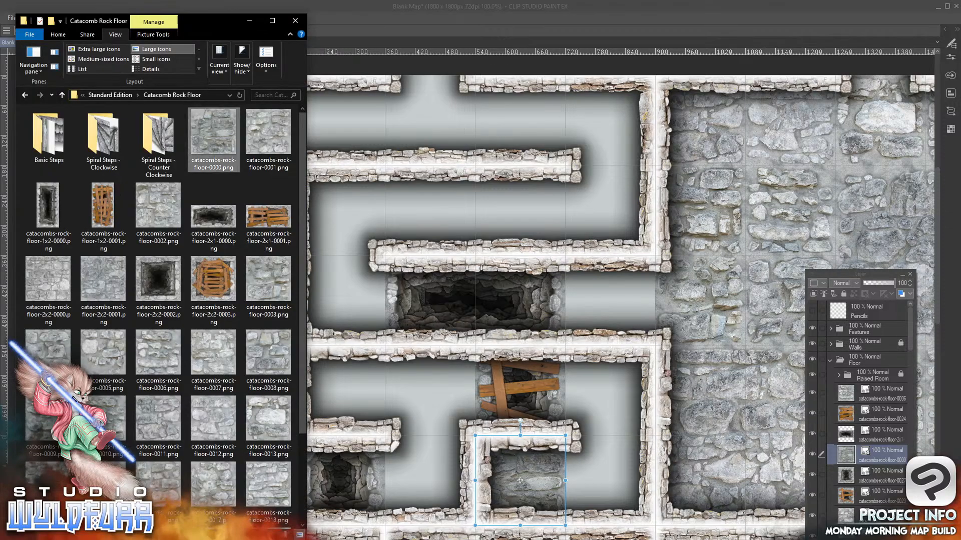
click(269, 138)
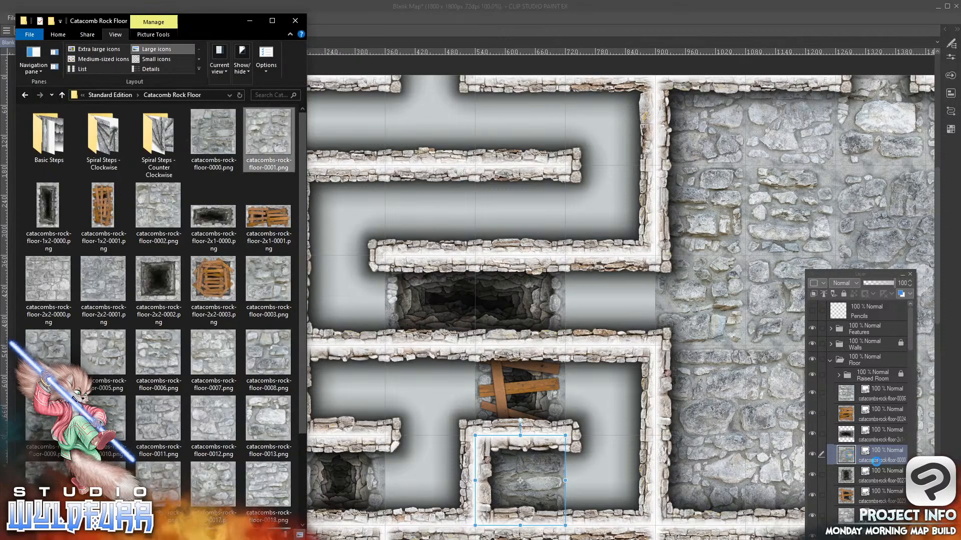
mouse_move(887, 462)
mouse_down()
mouse_move(891, 471)
mouse_move(881, 468)
mouse_up()
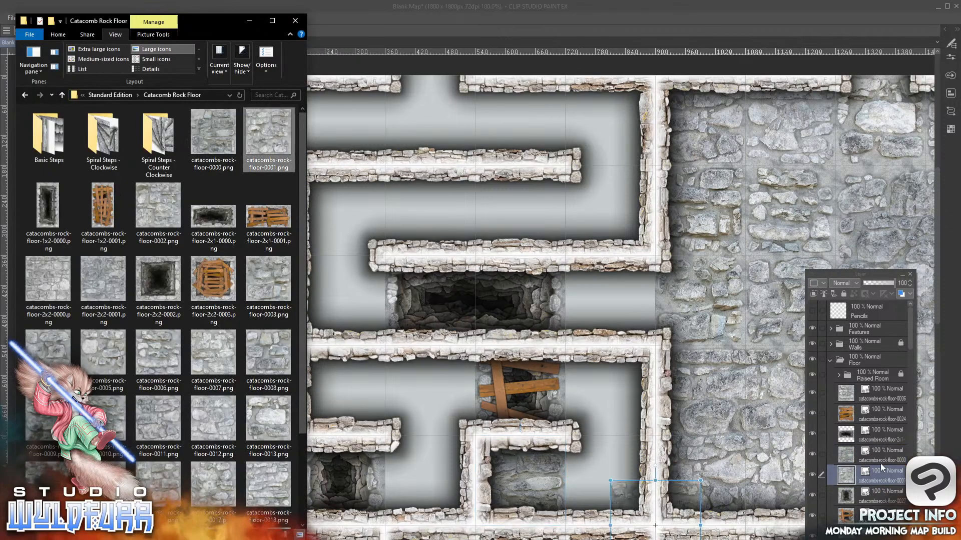
click(622, 488)
drag(622, 489, 579, 449)
Add catacombs-rock-floor-0002.png to the Floor folder and place it in the fourth row's fifth column
key(alt+Tab)
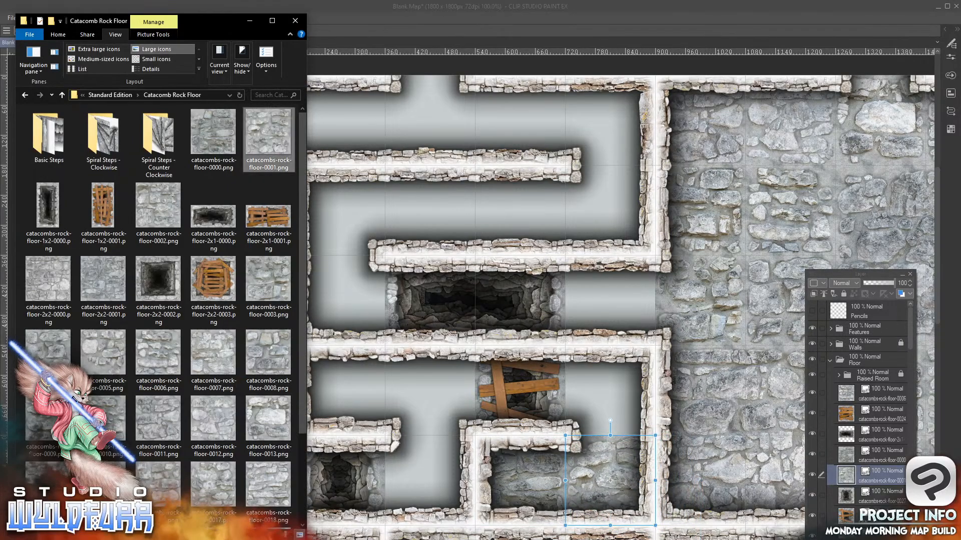
drag(152, 217, 873, 475)
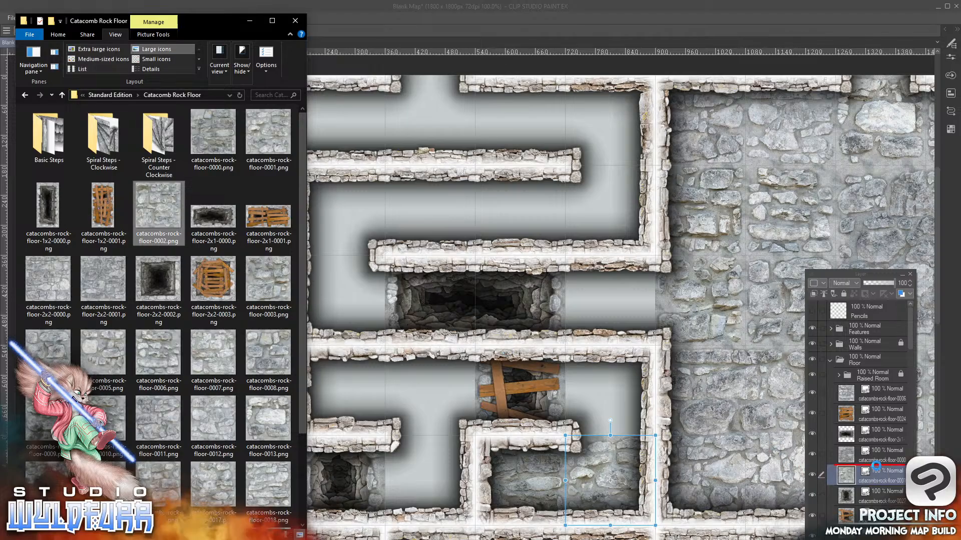
click(629, 499)
mouse_move(629, 499)
mouse_down()
mouse_move(607, 376)
mouse_move(586, 366)
mouse_up()
key(alt+Tab)
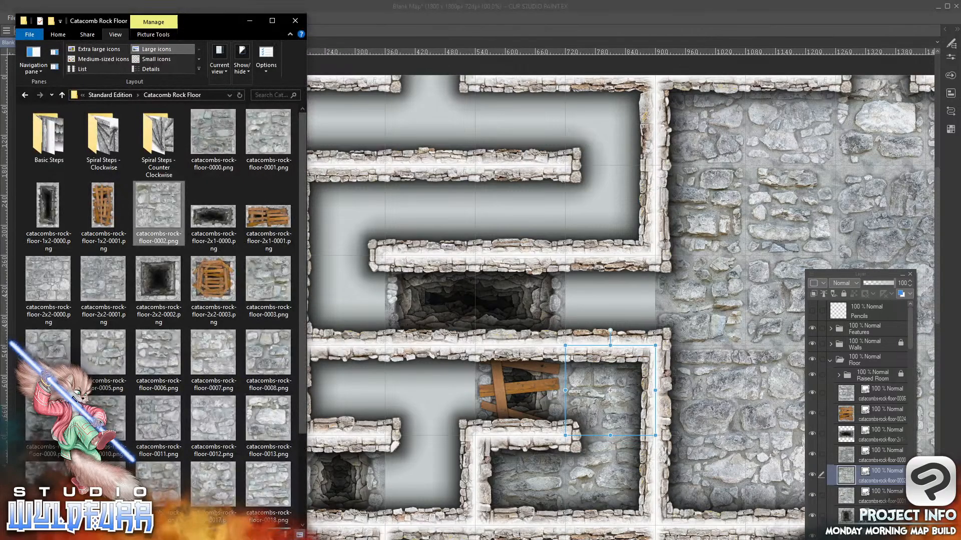
click(272, 285)
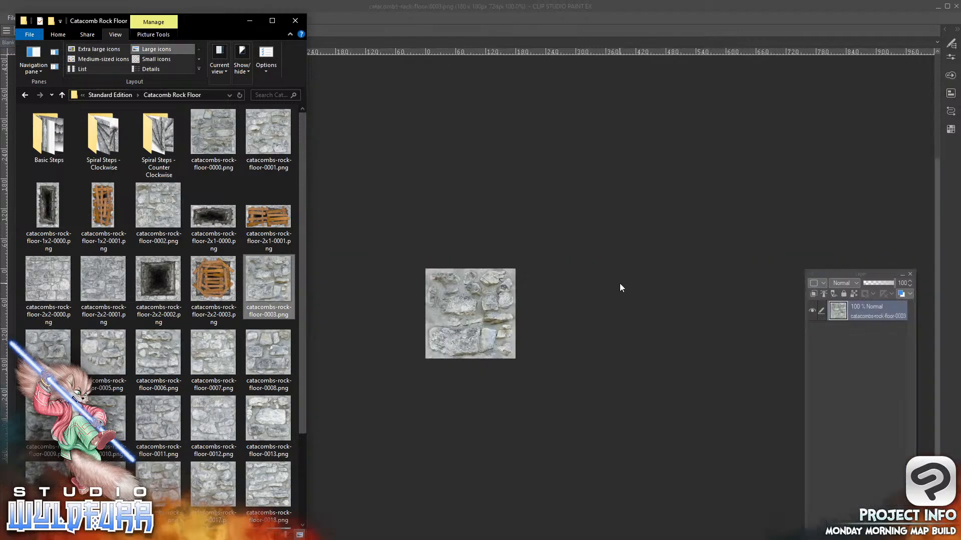
click(425, 196)
click(130, 43)
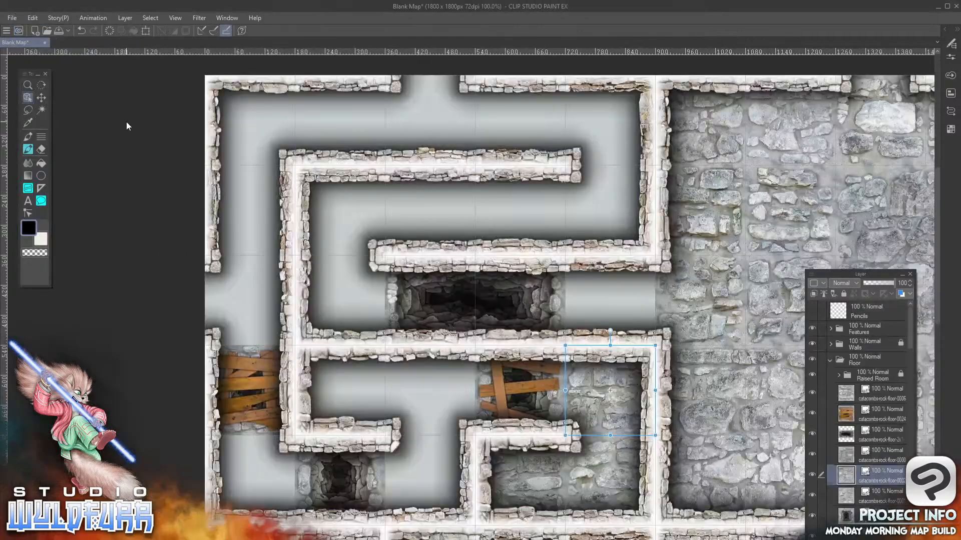
Add catacombs-rock-floor-0003.png to the Floor folder and place it in the third row's fifth column
key(alt+Tab)
drag(273, 295, 874, 485)
drag(627, 502, 581, 277)
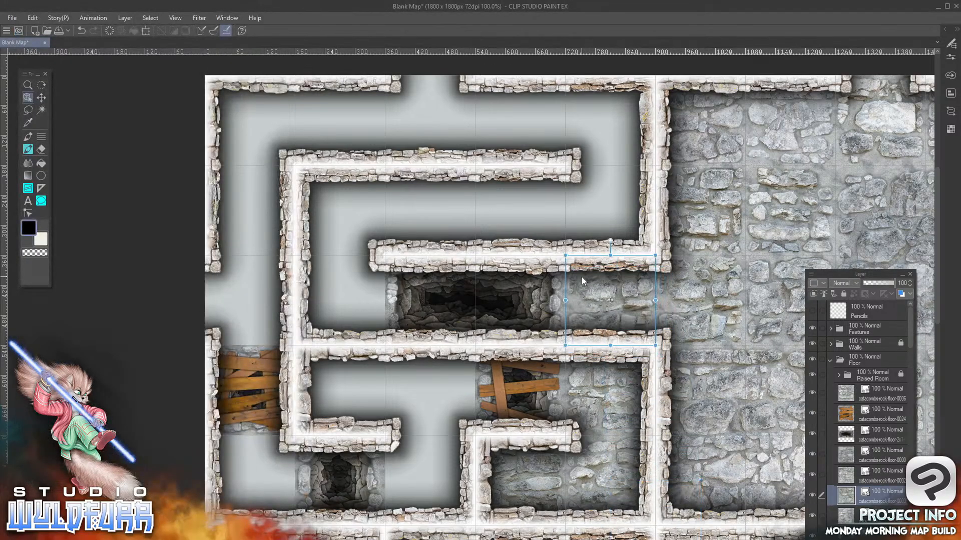
Add catacombs-rock-floor-0004.png and catacombs-rock-floor-0005.png to the Floor folder, placing them in row 3, column 2 and row 4, column 3
key(alt+Tab)
drag(51, 350, 876, 487)
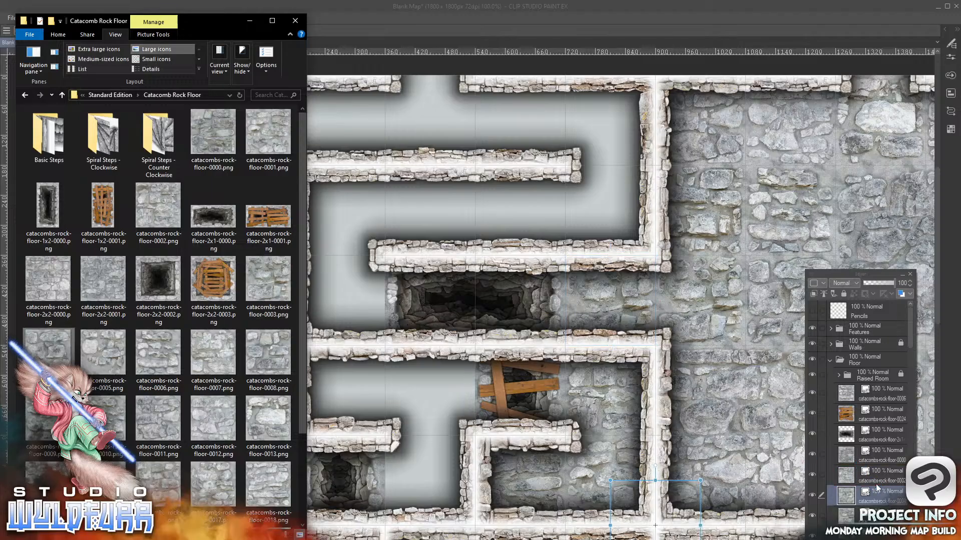
drag(626, 491, 308, 269)
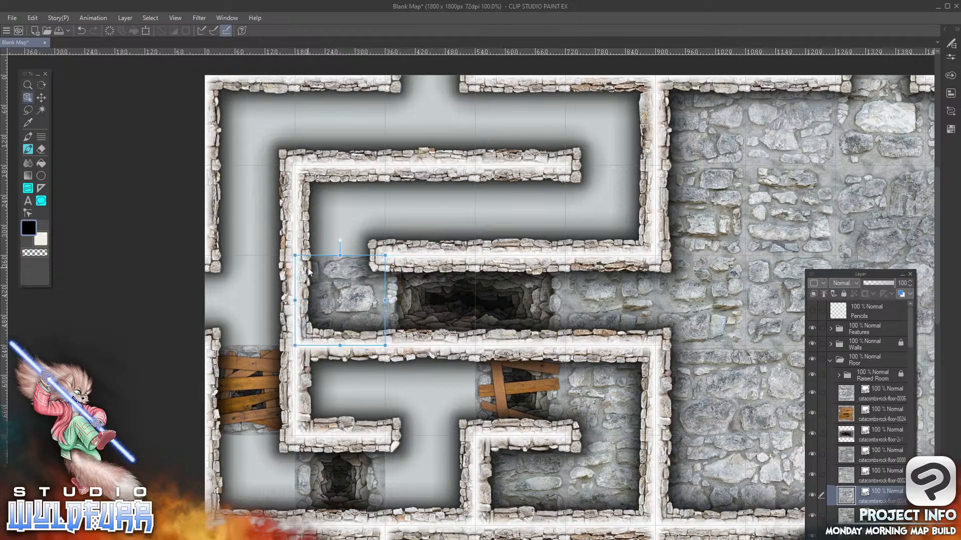
key(alt+Tab)
drag(102, 361, 867, 485)
drag(633, 500, 413, 365)
Add catacombs-rock-floor-0006.png and catacombs-rock-floor-0007.png to the Floor folder, placing them in row 5, column 3 and row 4, column 2
key(alt+Tab)
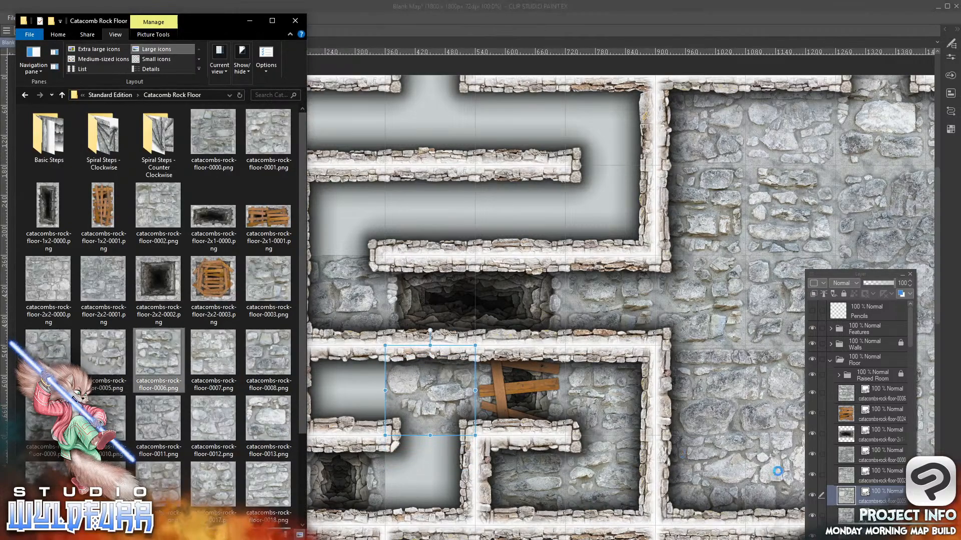
drag(873, 499, 878, 489)
drag(683, 491, 461, 446)
key(alt+Tab)
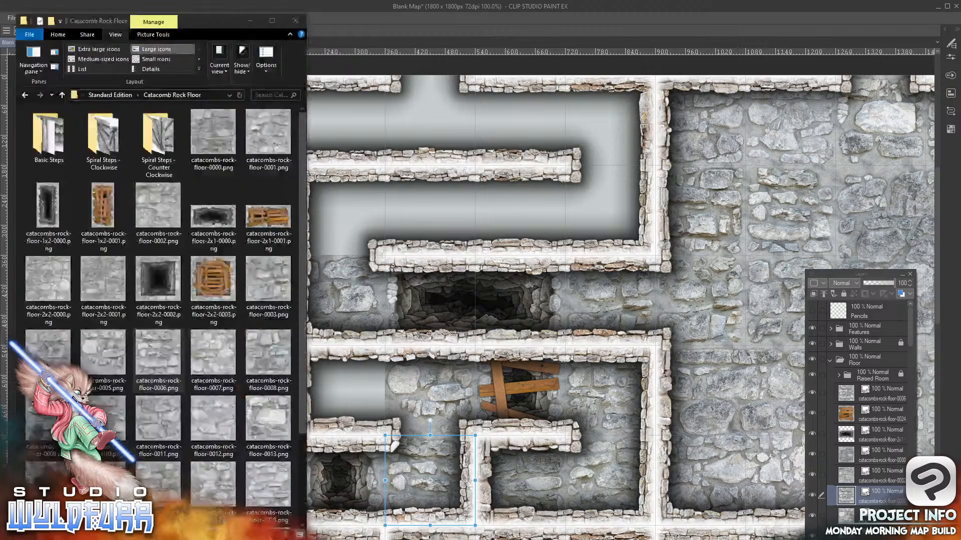
click(225, 357)
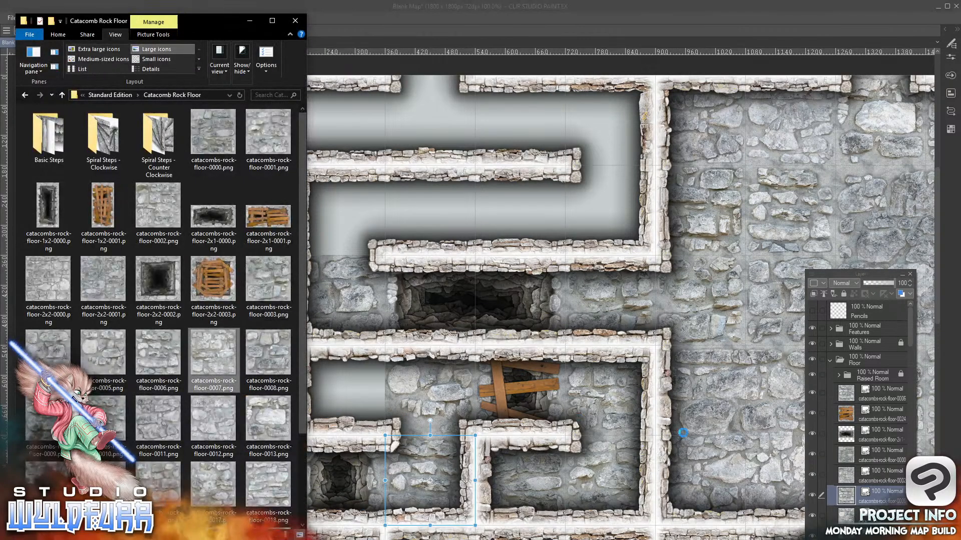
drag(880, 488, 875, 490)
drag(627, 488, 310, 356)
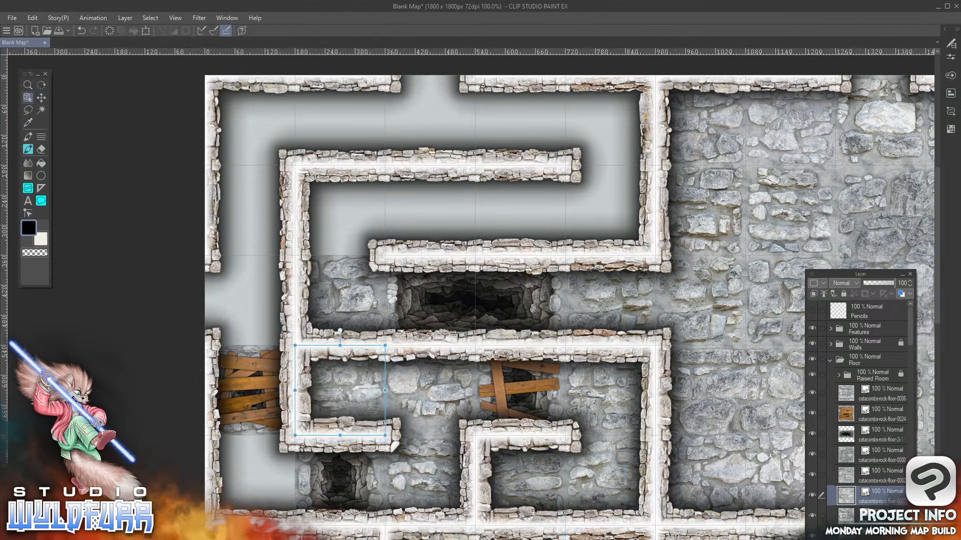
Add catacombs-rock-floor-0008.png and catacombs-rock-floor-0009.png to the Floor folder, placing them in the first column's fifth and third rows
key(alt+Tab)
drag(268, 360, 878, 406)
drag(624, 504, 221, 461)
key(alt+Tab)
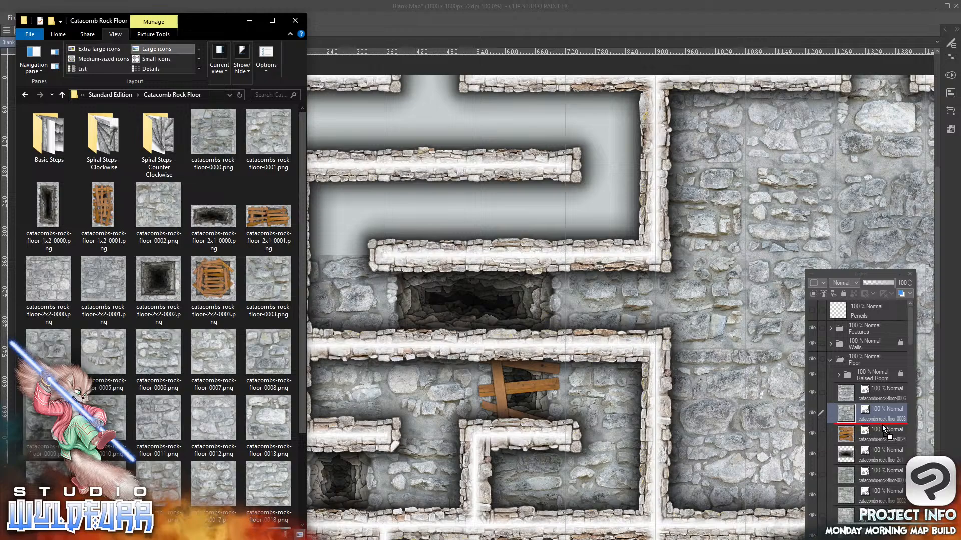
drag(622, 500, 220, 275)
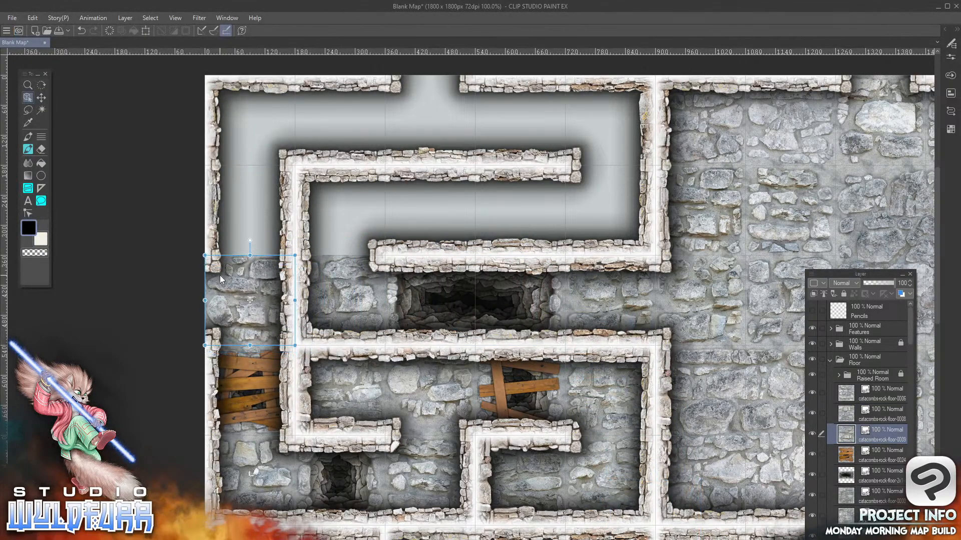
Add catacombs-rock-floor-0010.png to the Floor folder and place it in the second row's second column
key(alt+Tab)
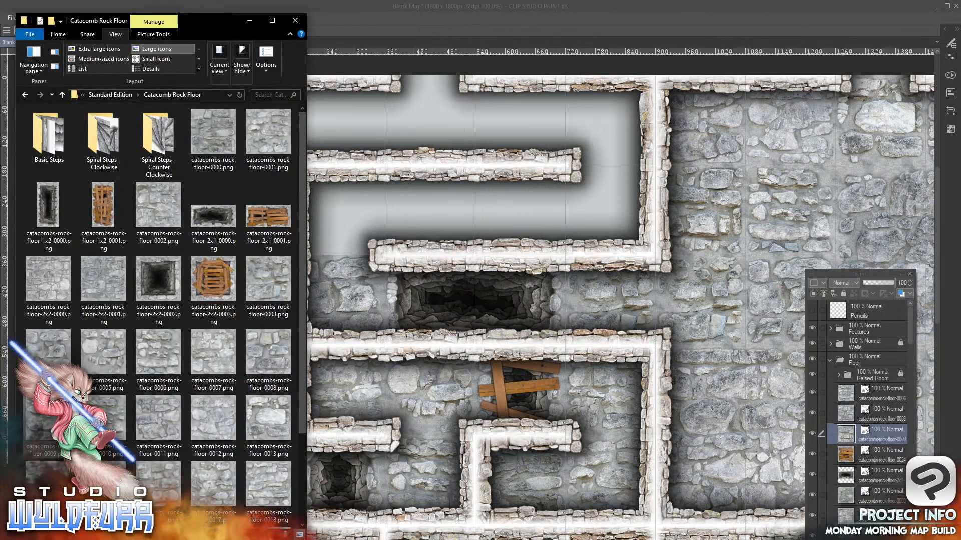
drag(108, 423, 884, 425)
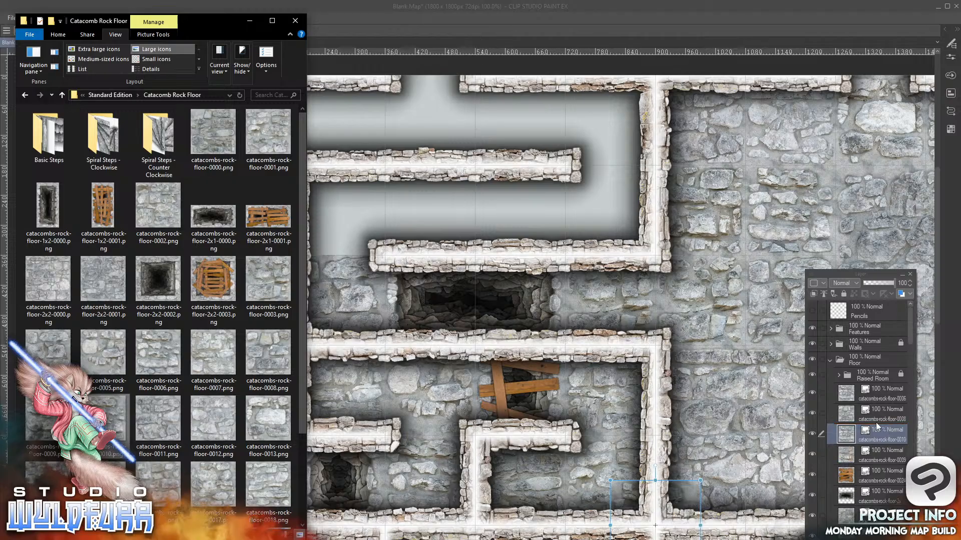
drag(624, 494, 312, 184)
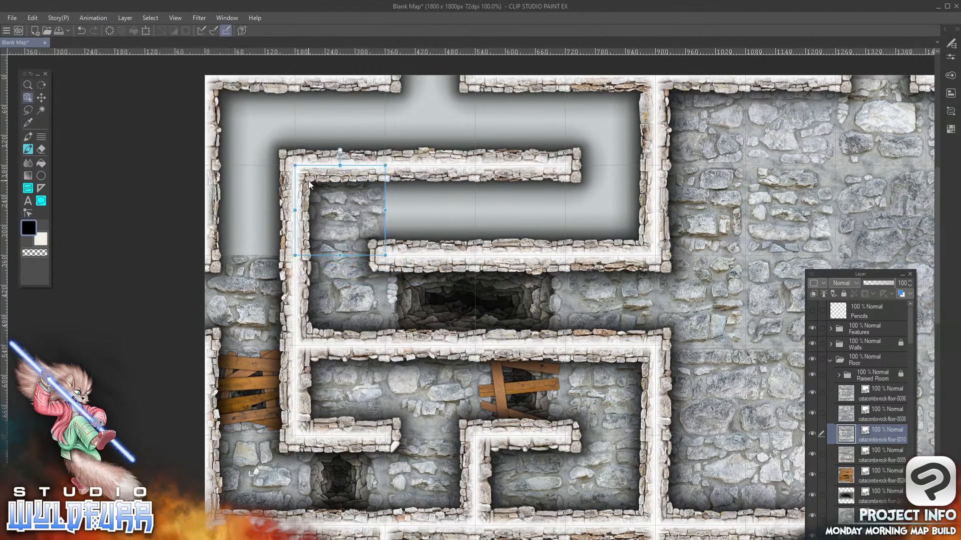
Add catacombs-rock-floor-2x2-0001.png to the Floor folder and place it across rows 1–2 of columns 4–5
key(alt+Tab)
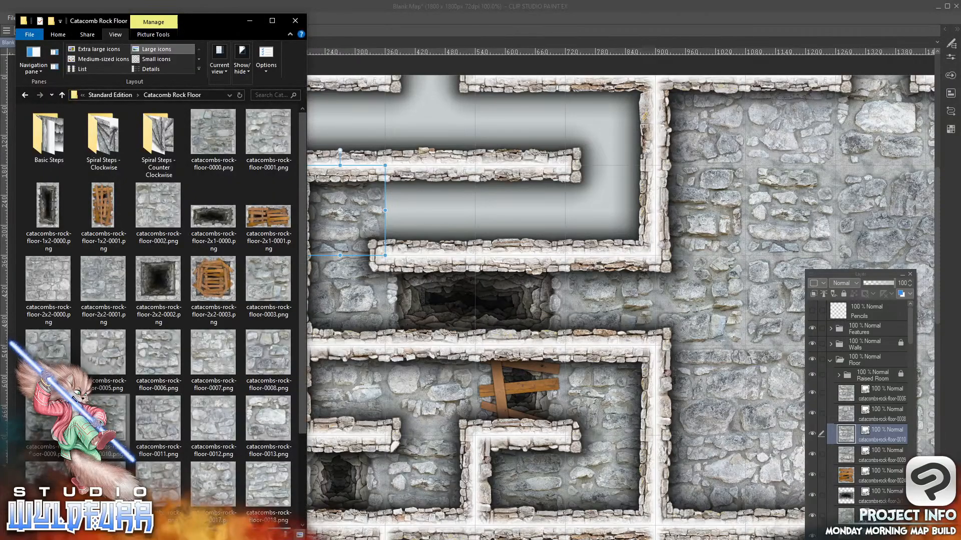
drag(103, 289, 870, 411)
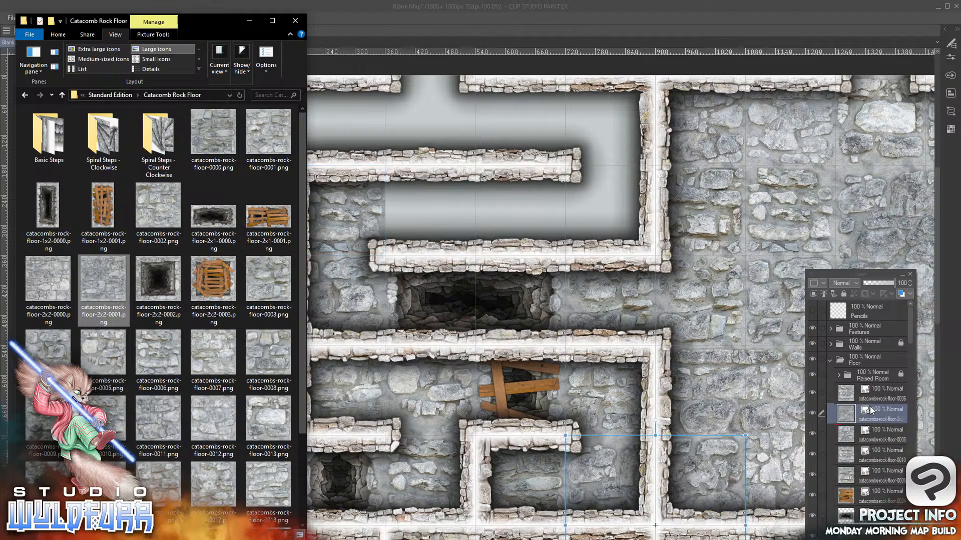
drag(615, 465, 549, 145)
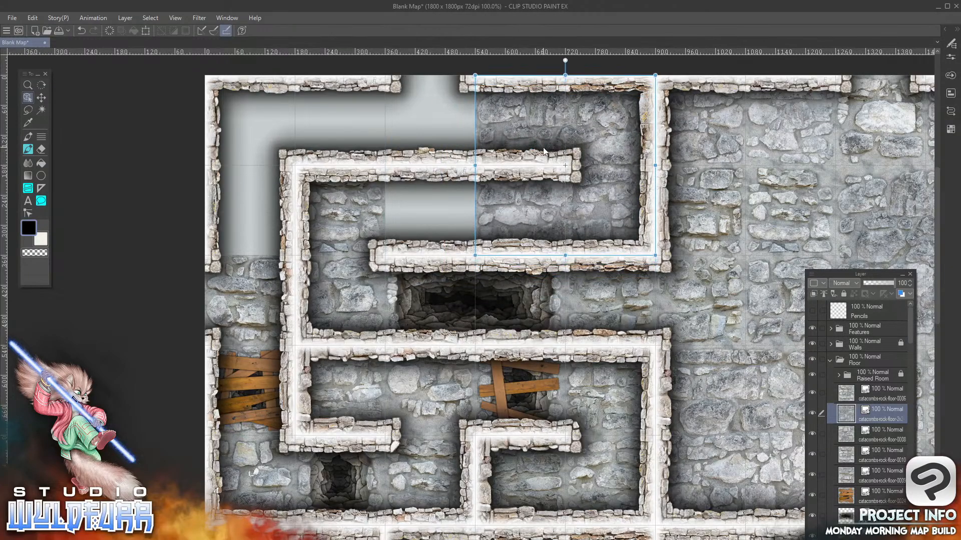
Move the rock floor tile from the second row's second column to the first row's third column
key(alt+Tab)
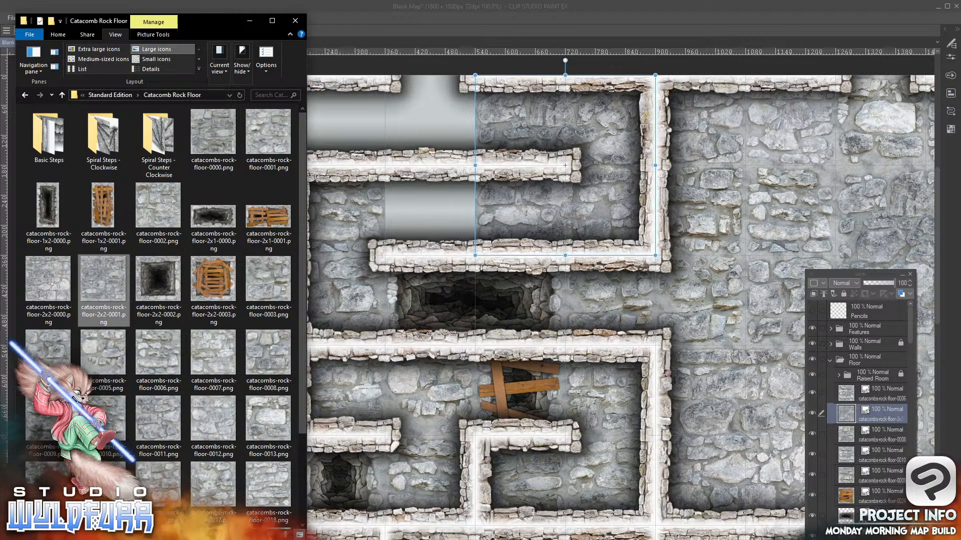
click(356, 215)
drag(351, 228, 443, 139)
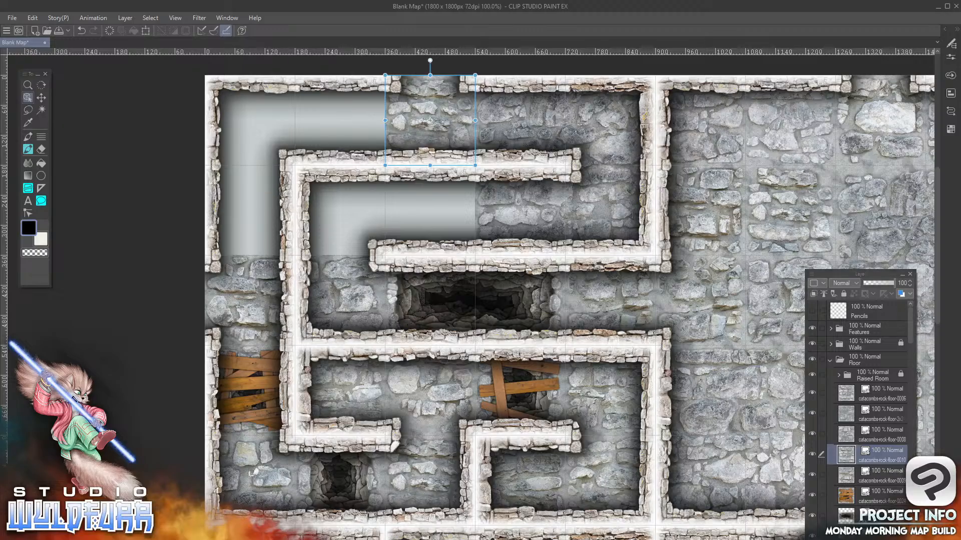
Add catacombs-rock-floor-2x2-0000.png to the Floor folder and place it across rows 1–2 of columns 1–2
key(alt+Tab)
click(43, 285)
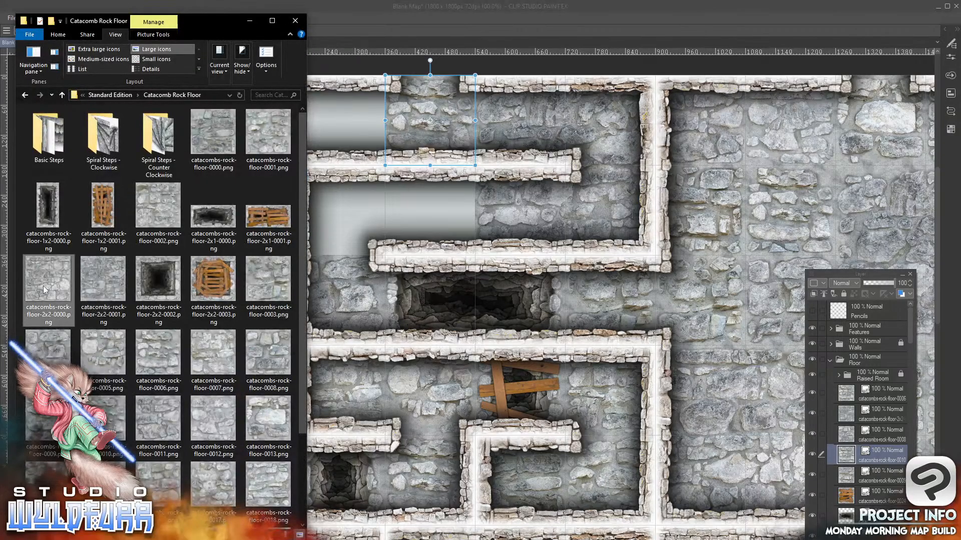
drag(43, 285, 855, 407)
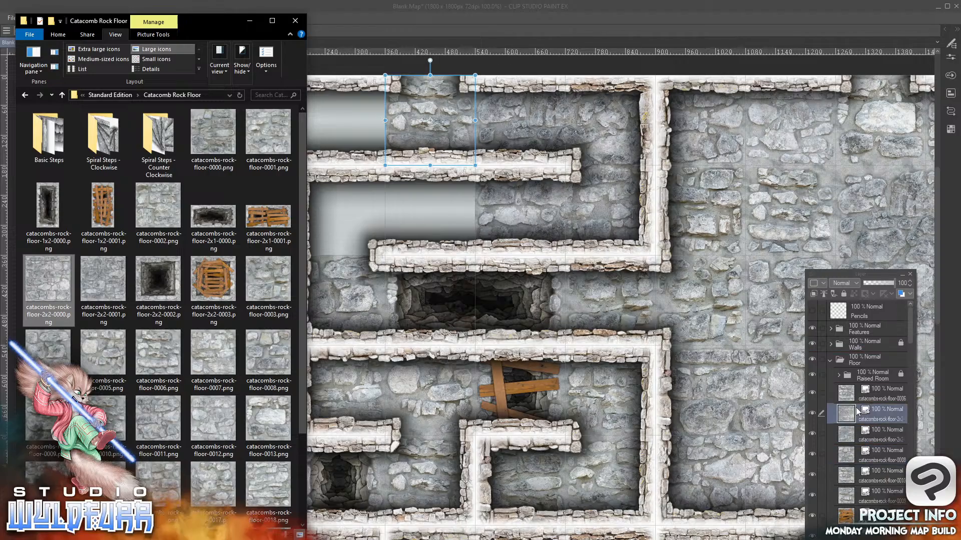
click(617, 467)
drag(617, 466, 257, 107)
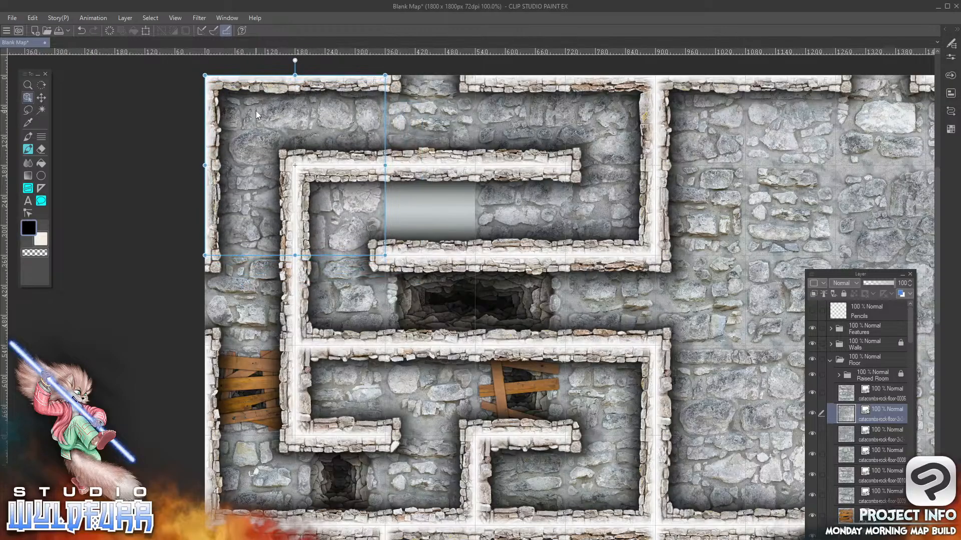
Add another catacombs-rock-floor-0010.png to the Floor folder and place it in the second row's third column
key(alt+Tab)
drag(113, 419, 868, 414)
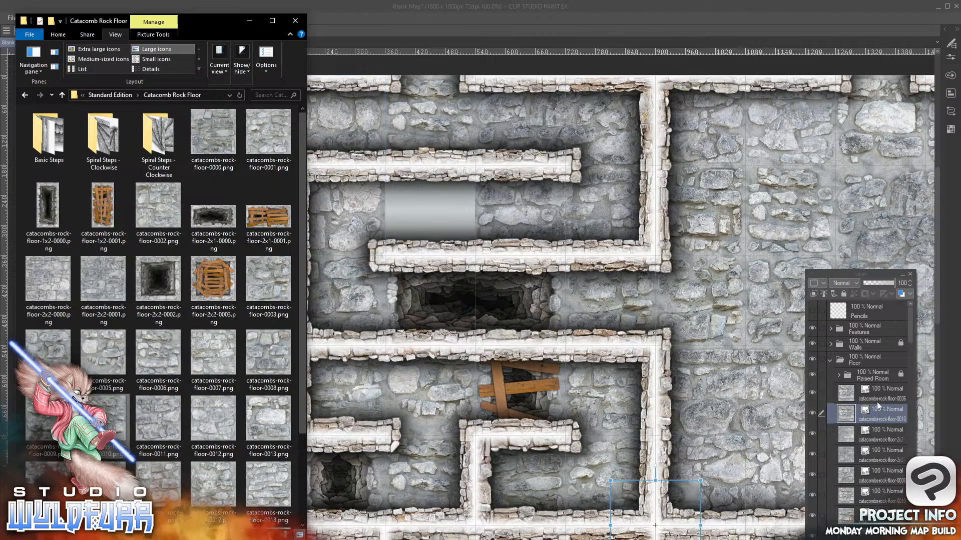
drag(626, 494, 405, 180)
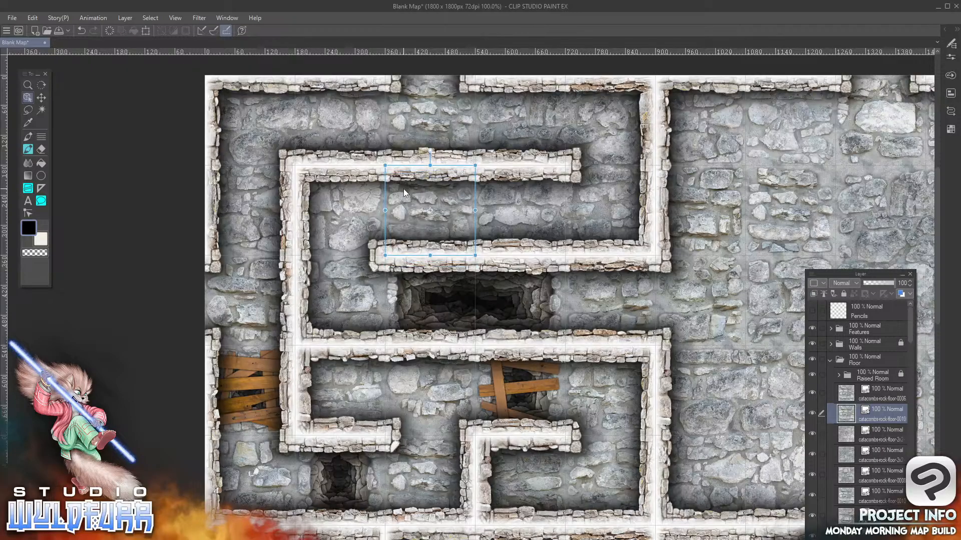
Open Save As for the finished floor map and choose the Desktop as the destination folder
click(175, 18)
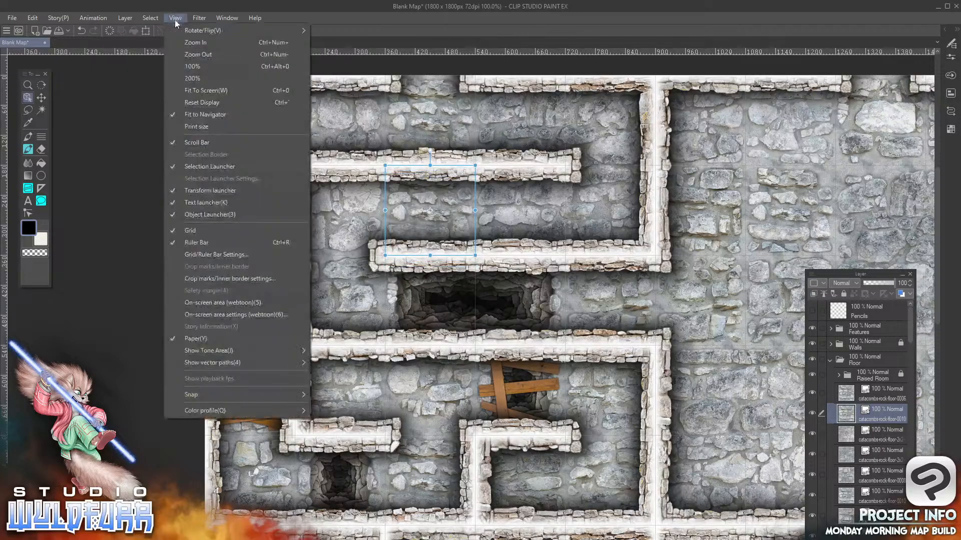
click(204, 91)
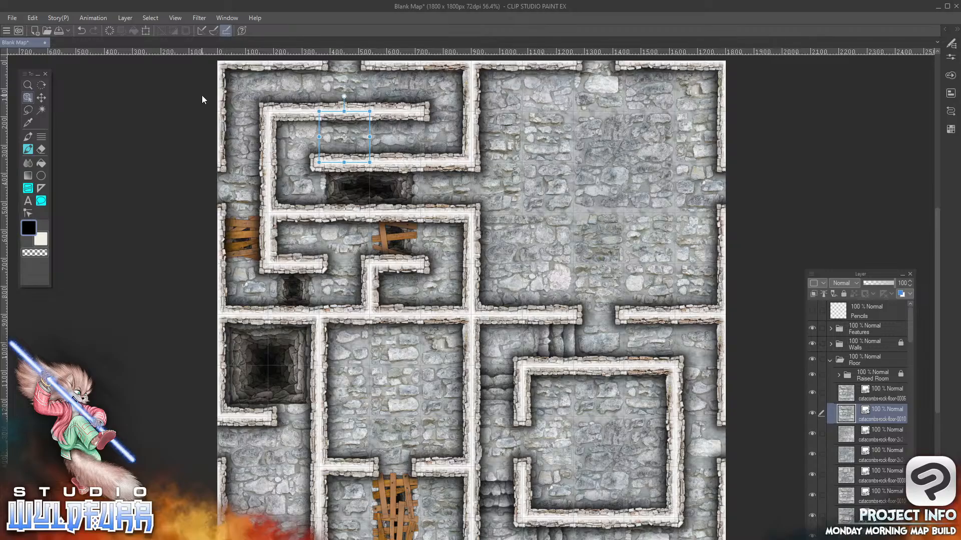
click(12, 18)
click(40, 118)
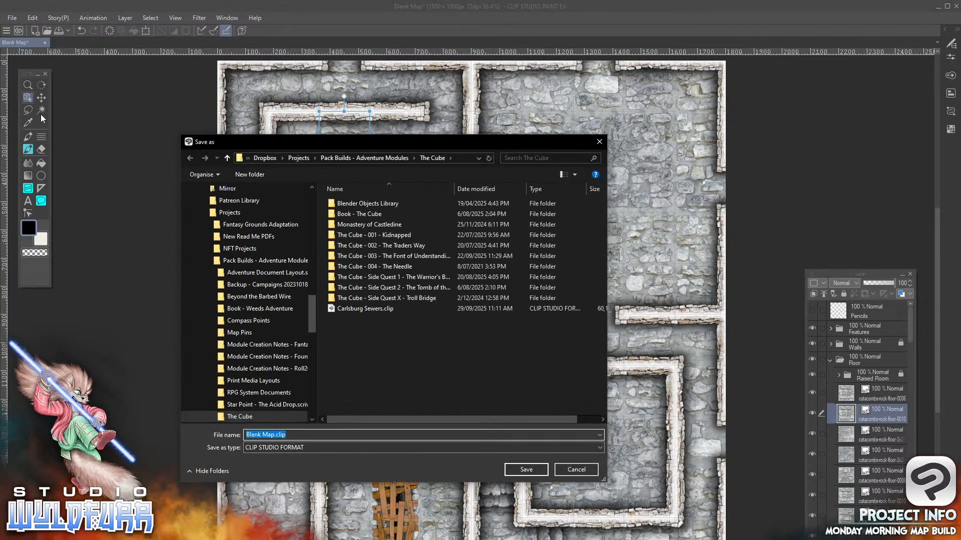
drag(310, 323, 308, 197)
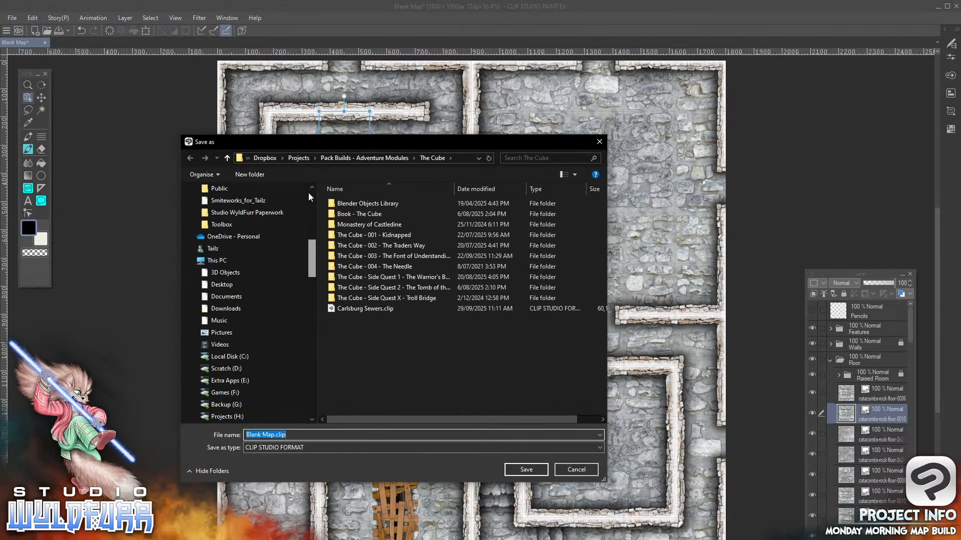
scroll(227, 207, down, 1)
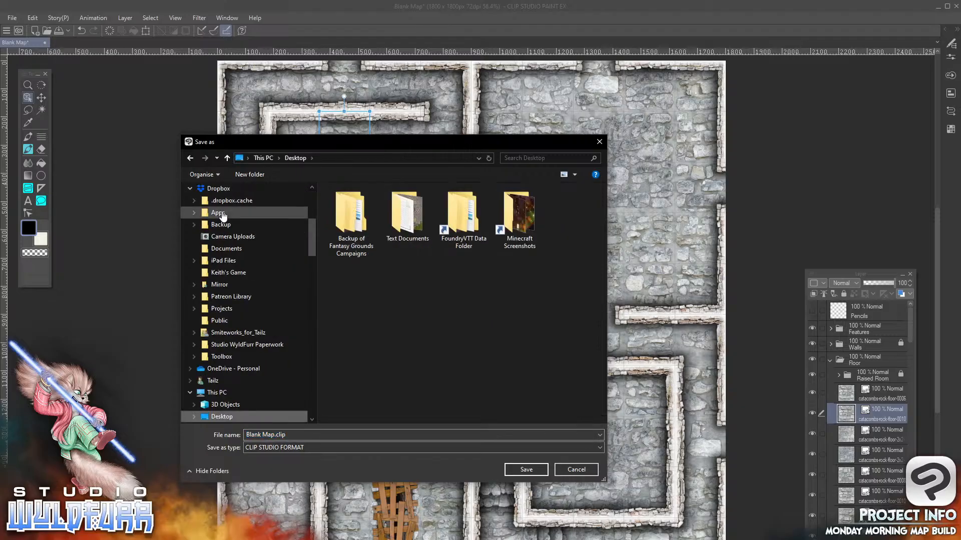
Replace the suggested file name with Map Card - Sample
click(314, 434)
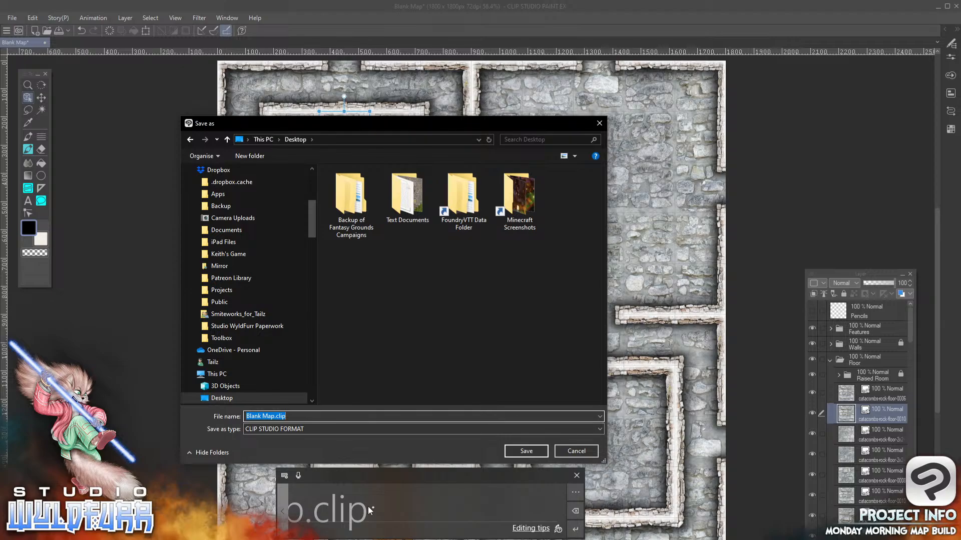
text(.)
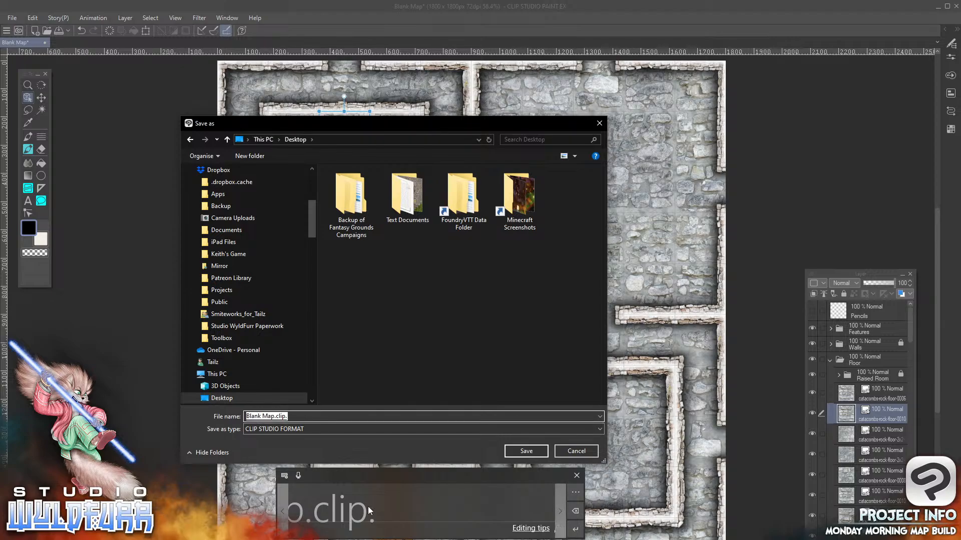
click(576, 475)
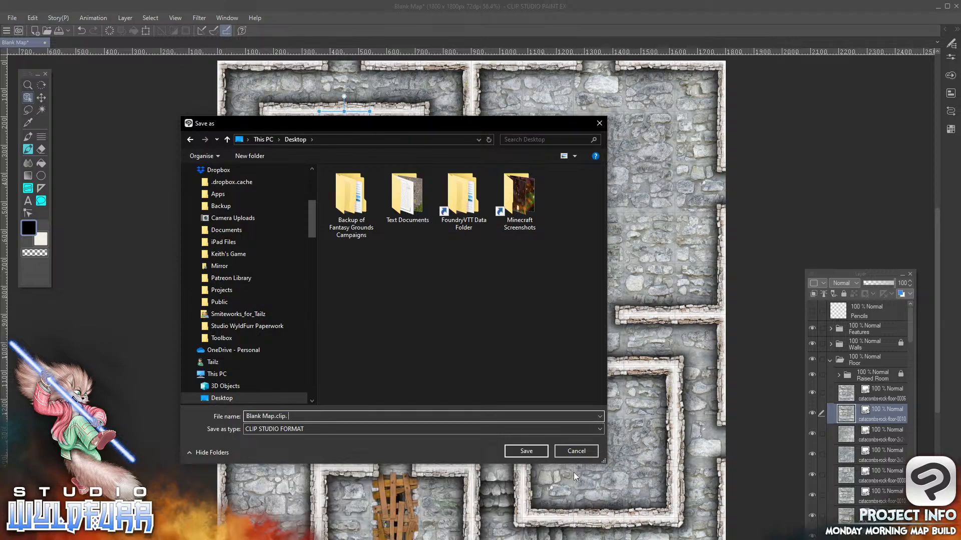
click(290, 417)
key(BackSpace)
key(BackSpace)
key(BackSpace)
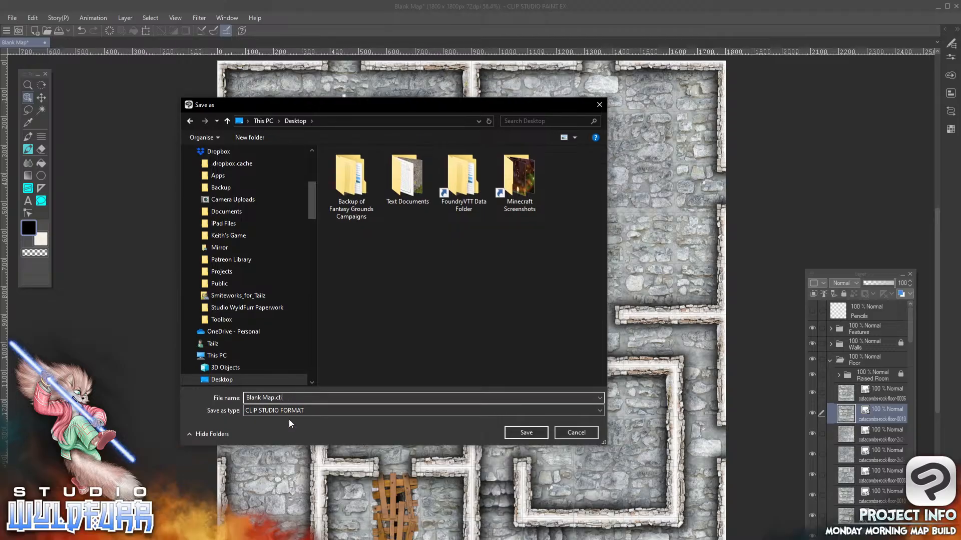
key(BackSpace)
key(BackSpace)
key(BackSpace)
key(BackSpace)
key(BackSpace)
text(Map Card - Sampl)
Save the map to the Desktop in CLIP STUDIO FORMAT with the file name Map Card - Sample.clip
click(599, 410)
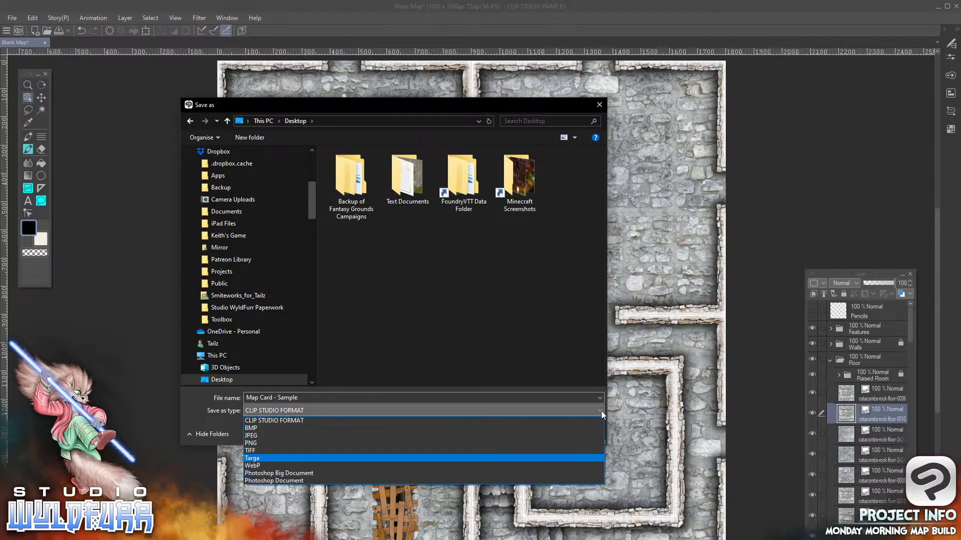
click(600, 410)
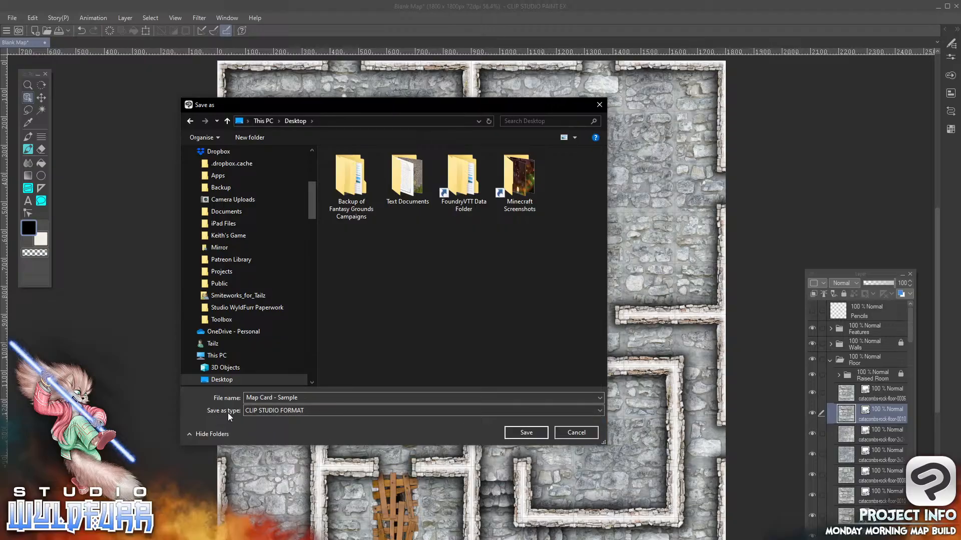
click(600, 411)
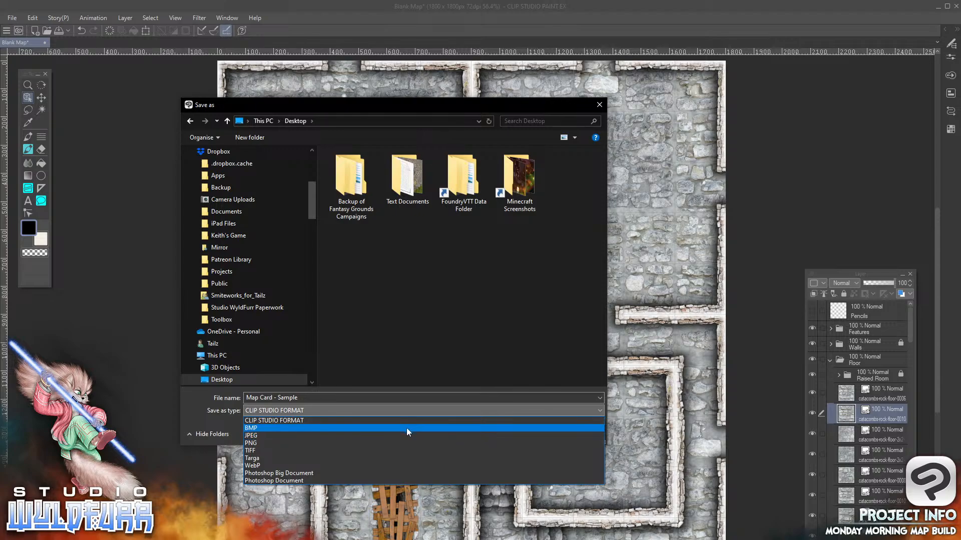
click(263, 421)
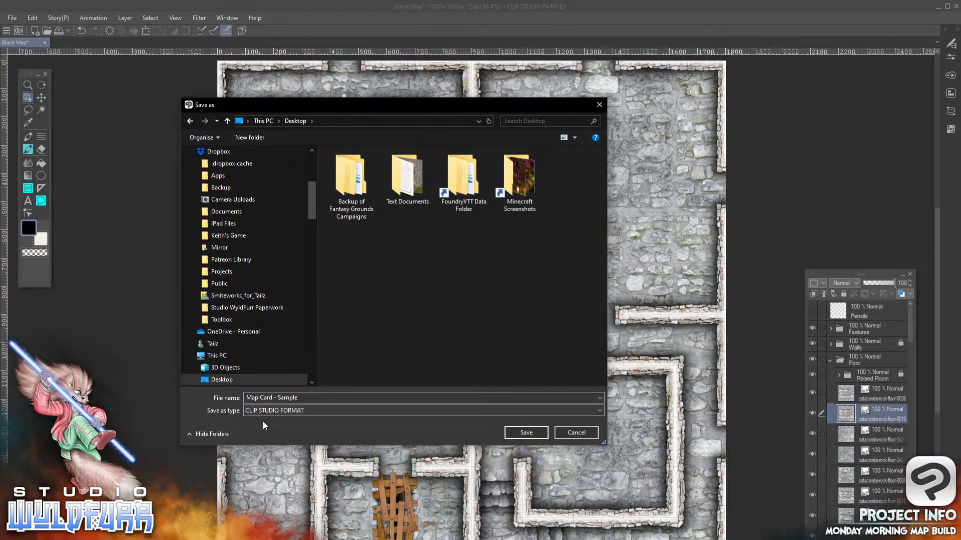
click(299, 398)
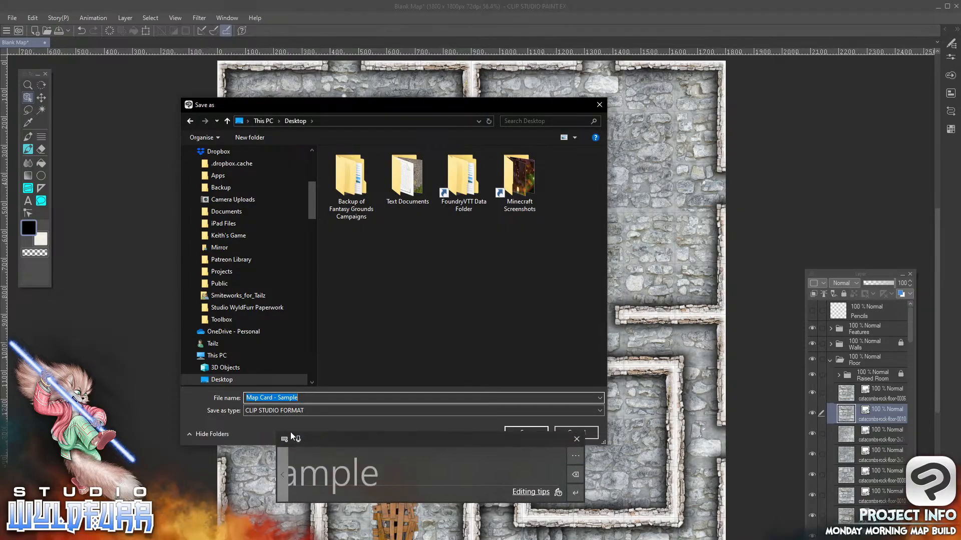
click(329, 379)
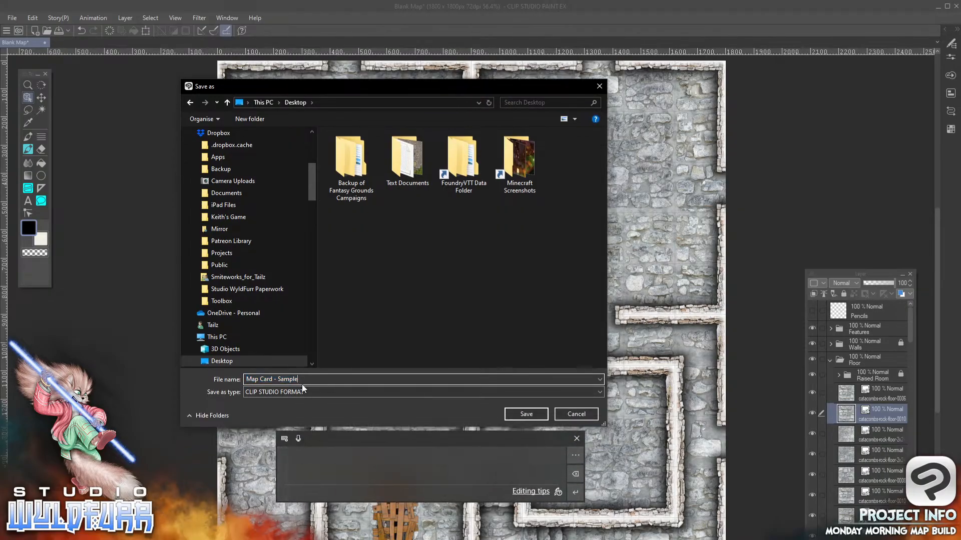
text(.clip)
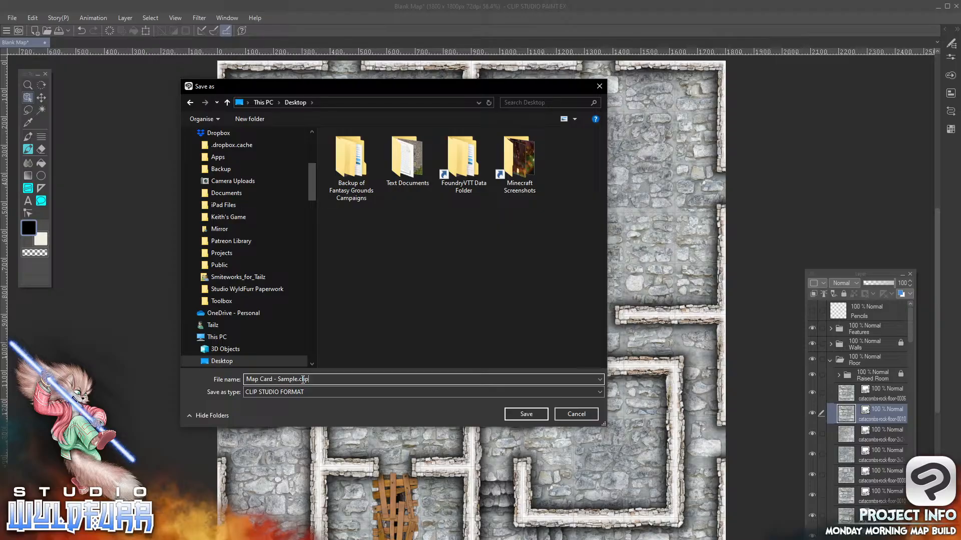
click(519, 415)
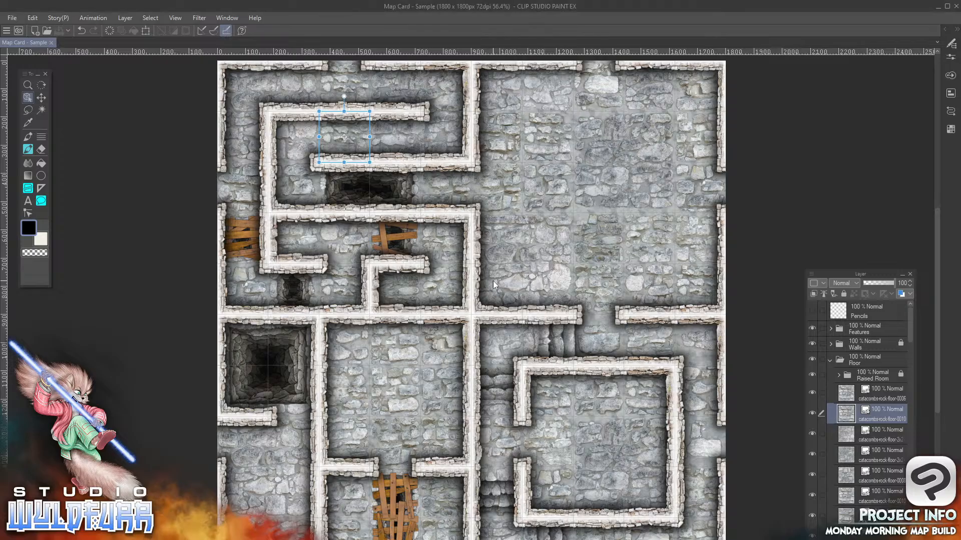
Collapse and lock the Floor folder, and save the map file
click(838, 376)
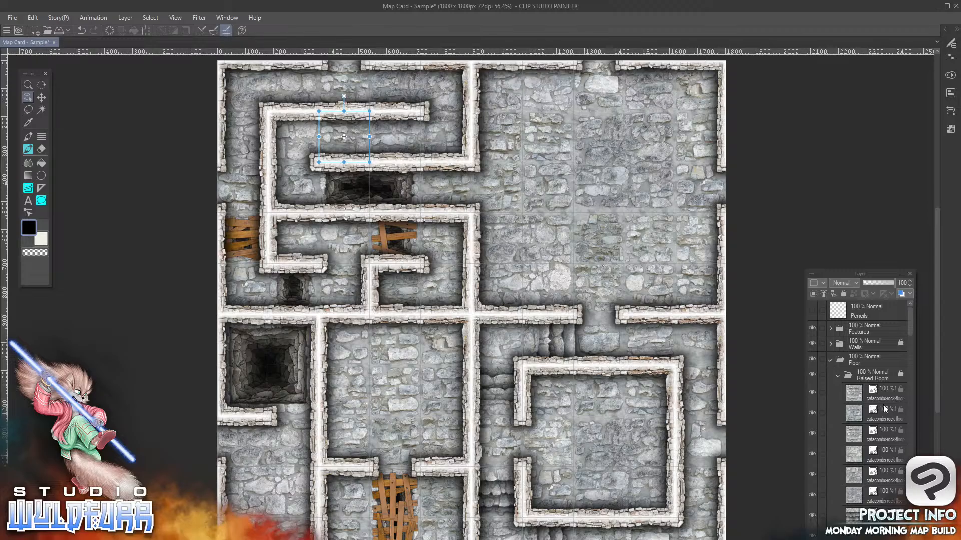
drag(911, 326, 900, 476)
scroll(855, 490, down, 4)
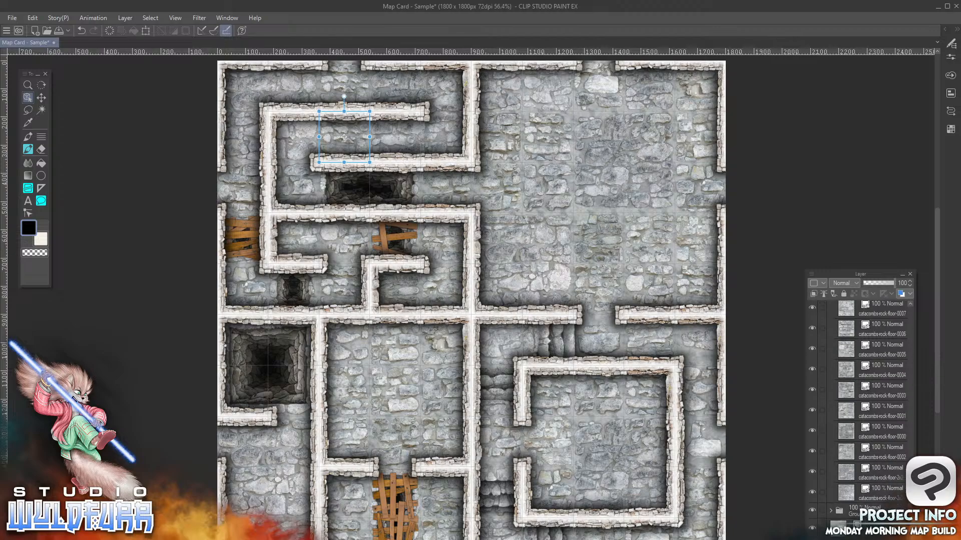
drag(909, 483, 908, 305)
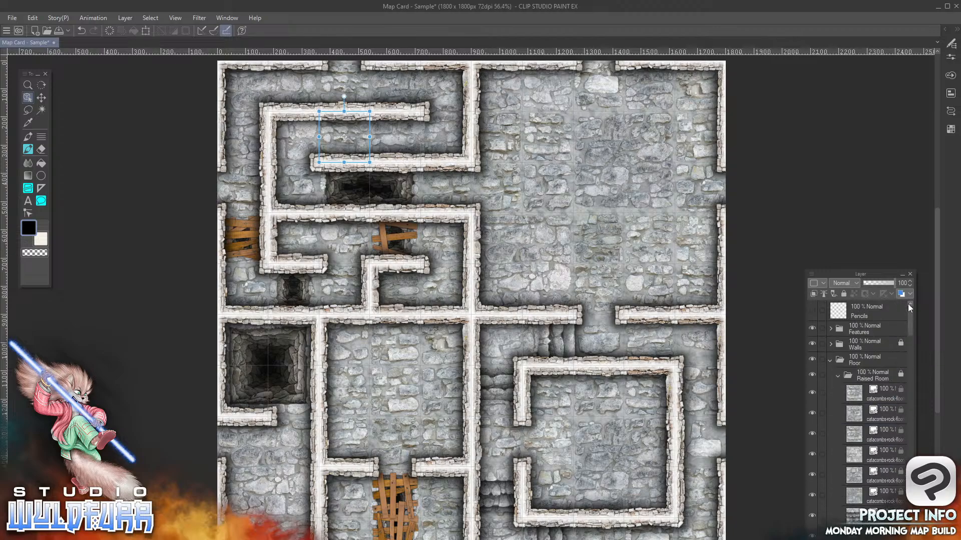
click(839, 375)
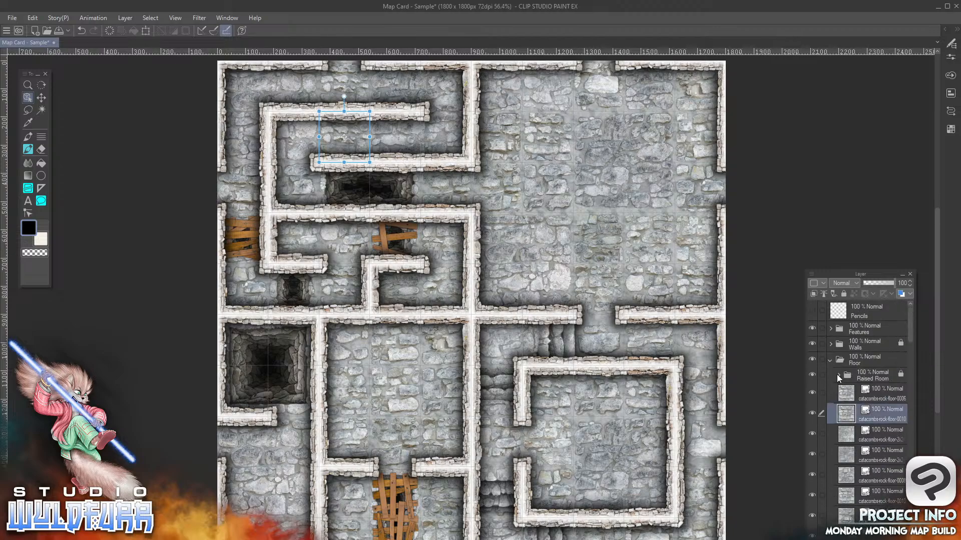
click(830, 361)
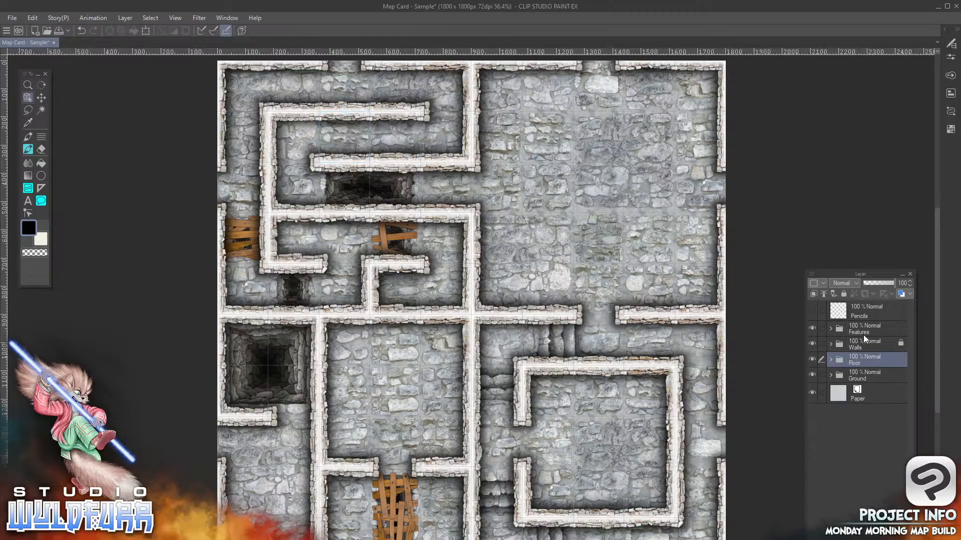
click(845, 294)
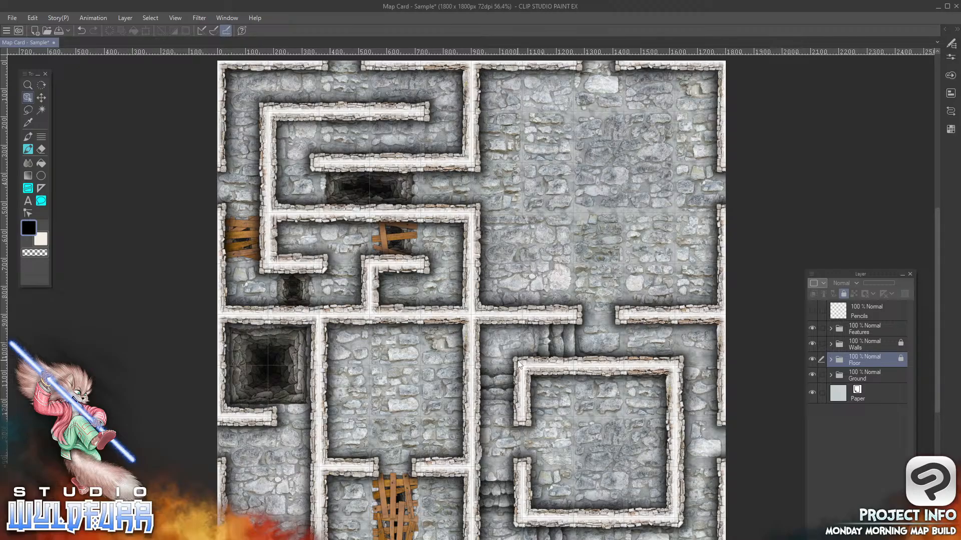
click(13, 20)
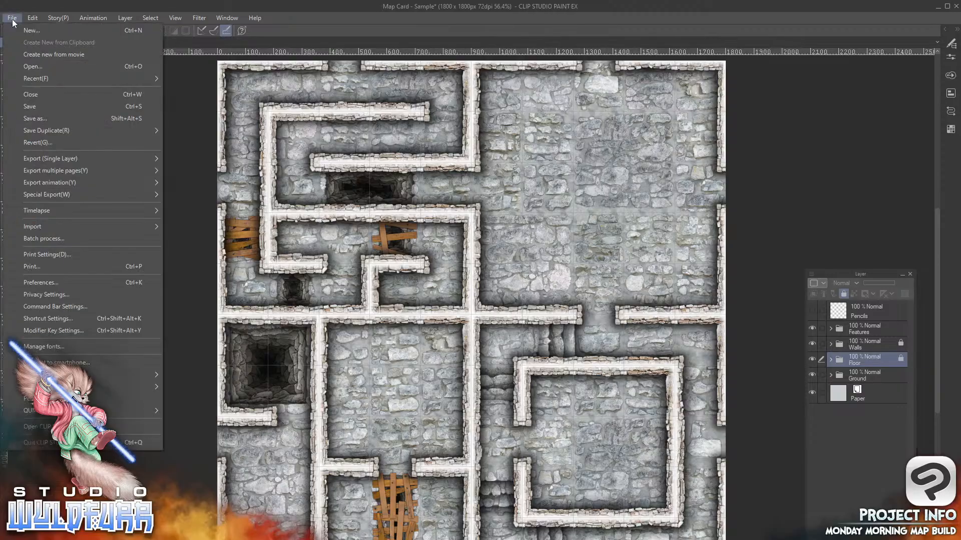
click(32, 108)
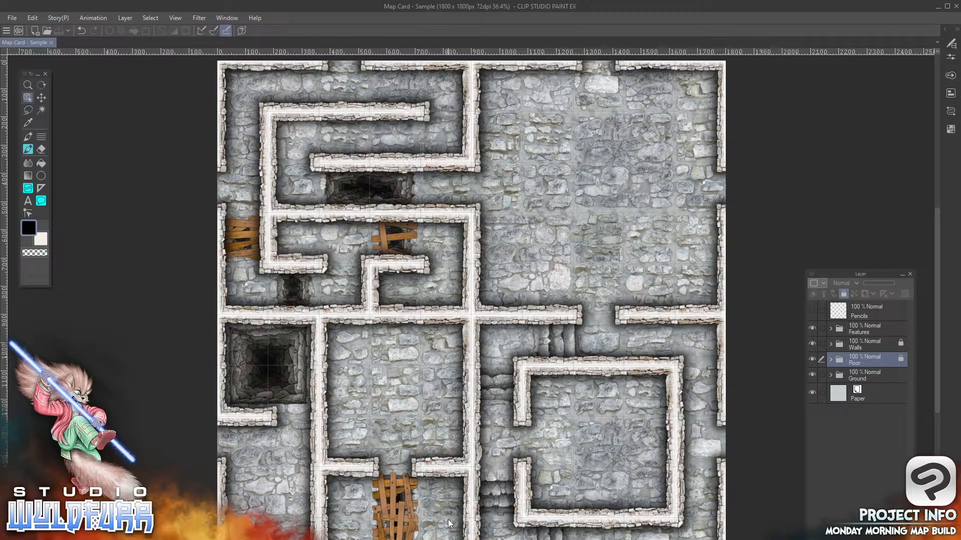
click(12, 18)
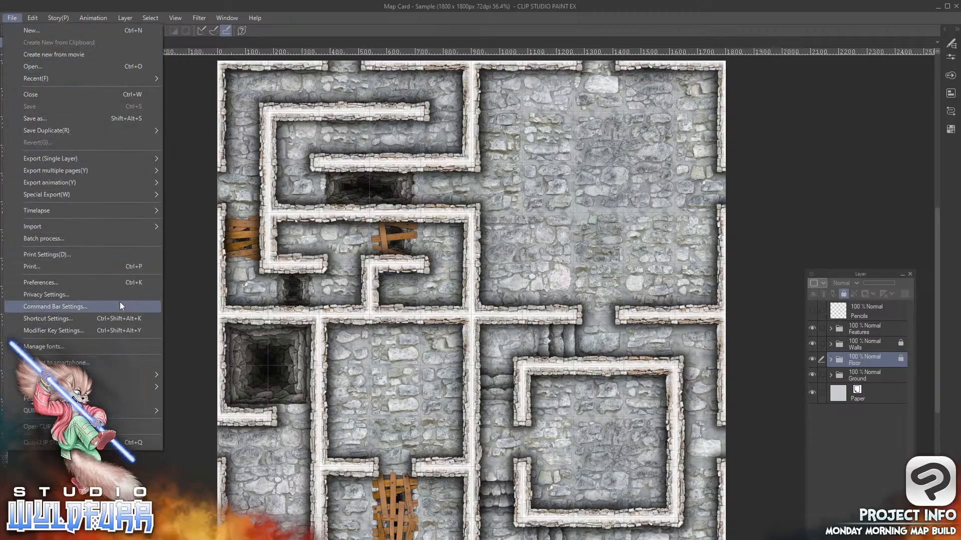
mouse_move(43, 159)
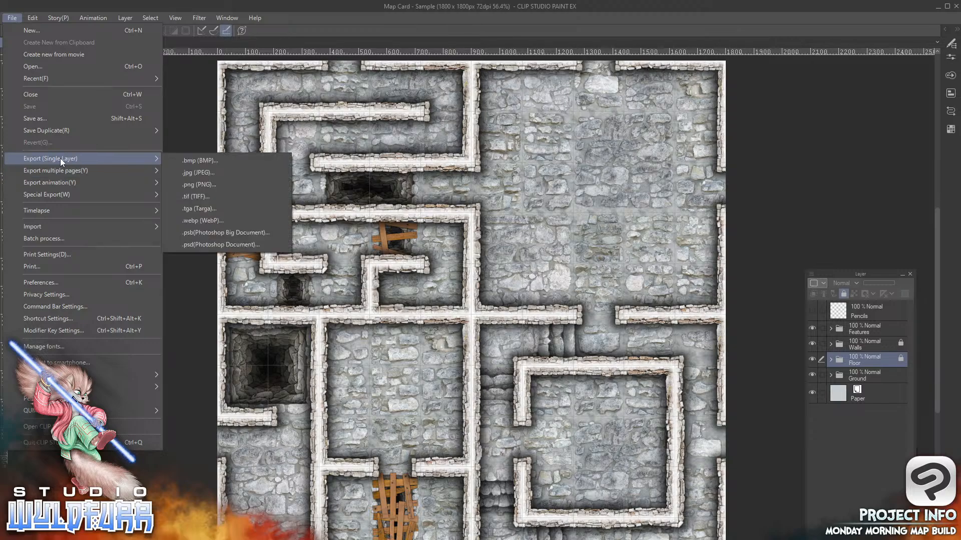
click(836, 431)
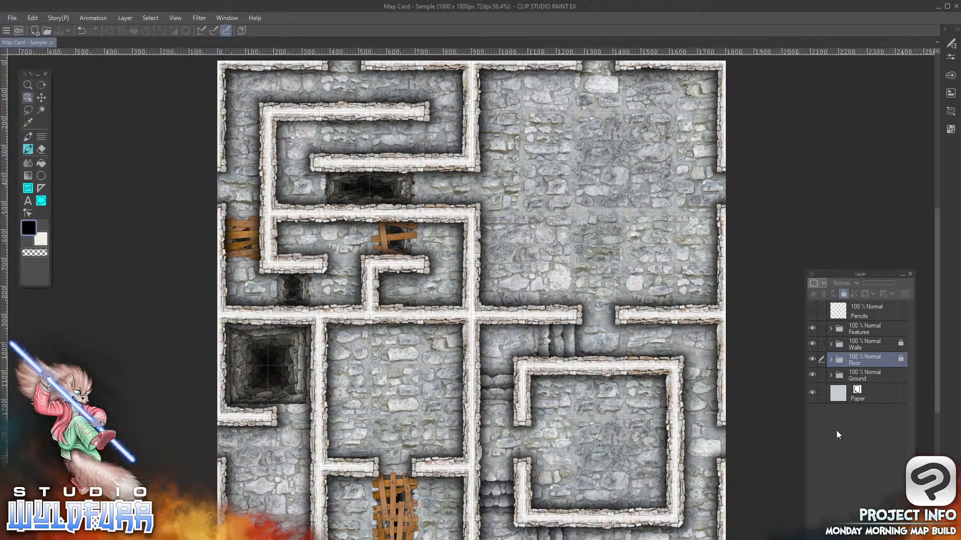
click(830, 345)
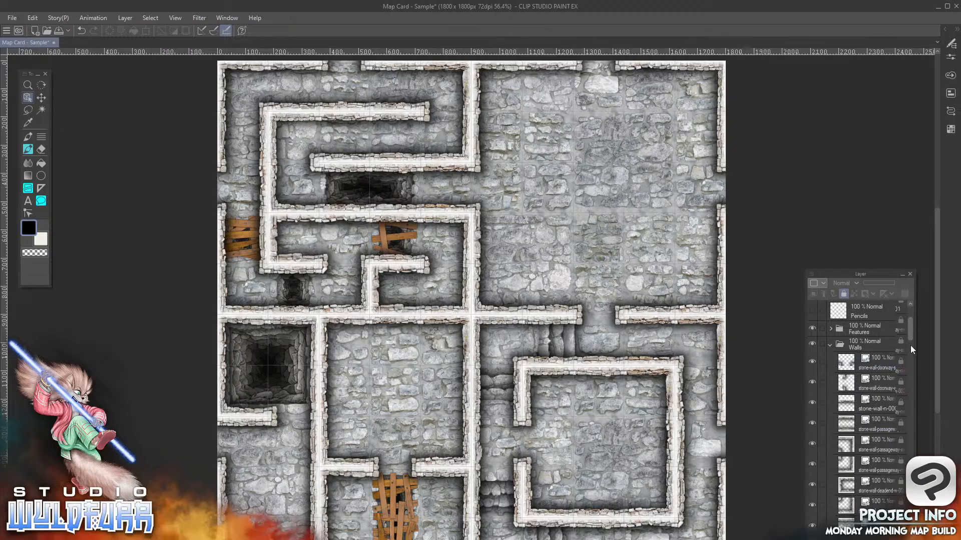
click(830, 346)
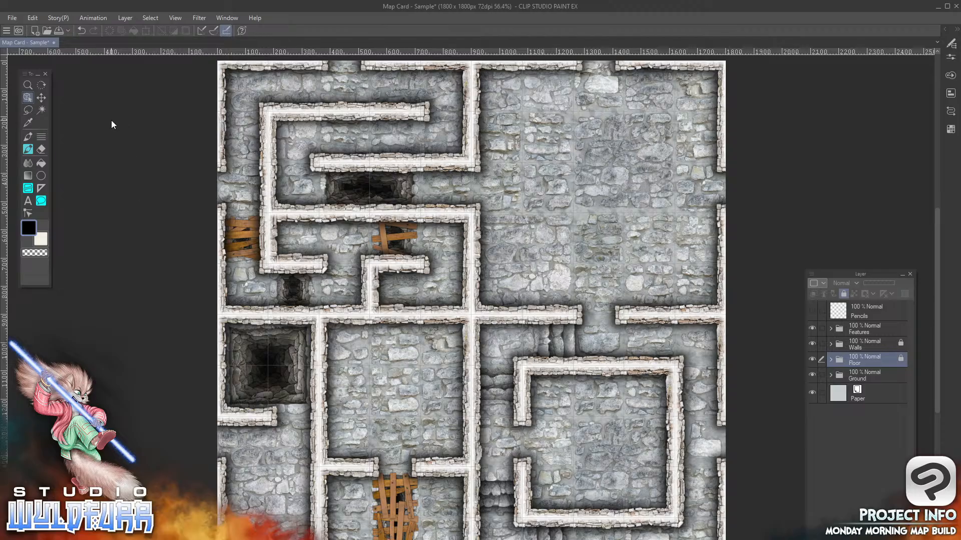
Start a single-layer WebP export of the map to the Desktop as Map Card - Sample.webp
click(12, 17)
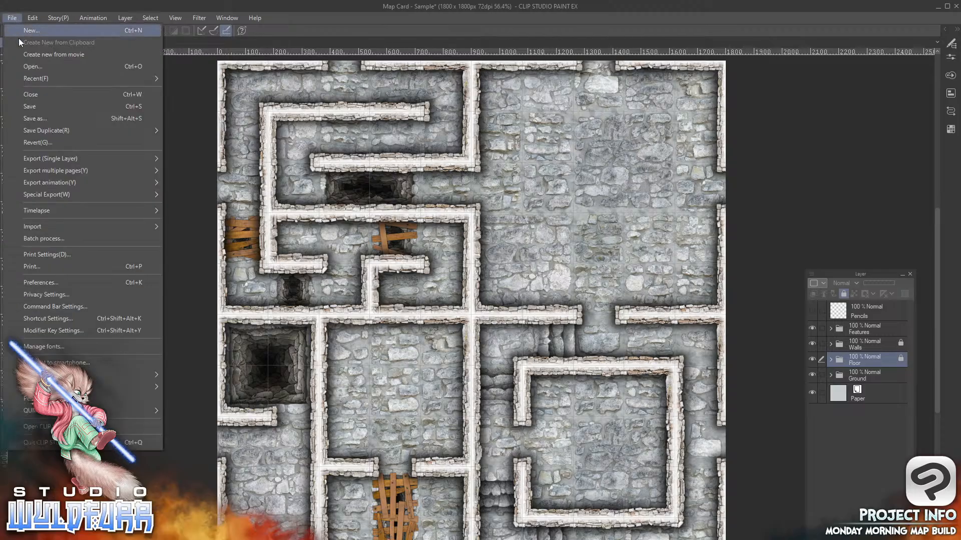
mouse_move(59, 160)
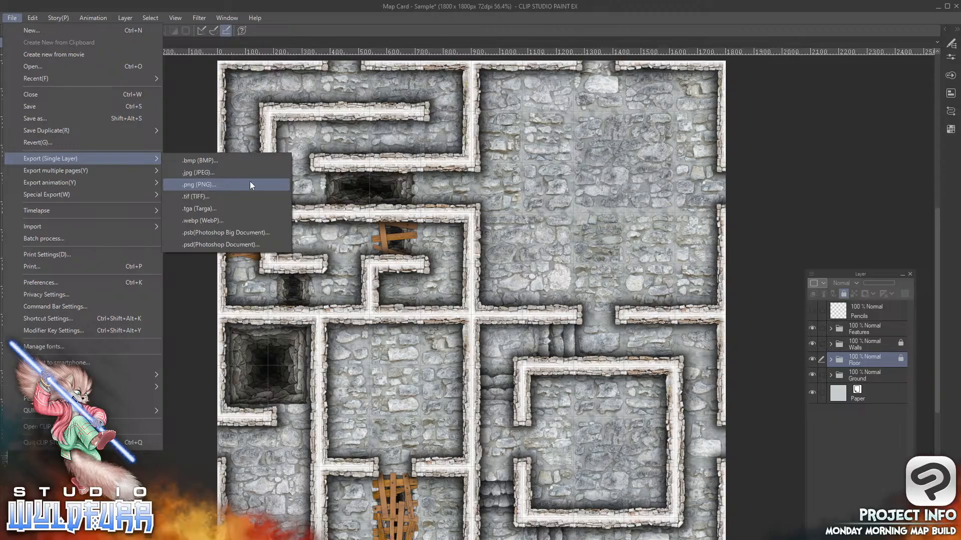
click(218, 221)
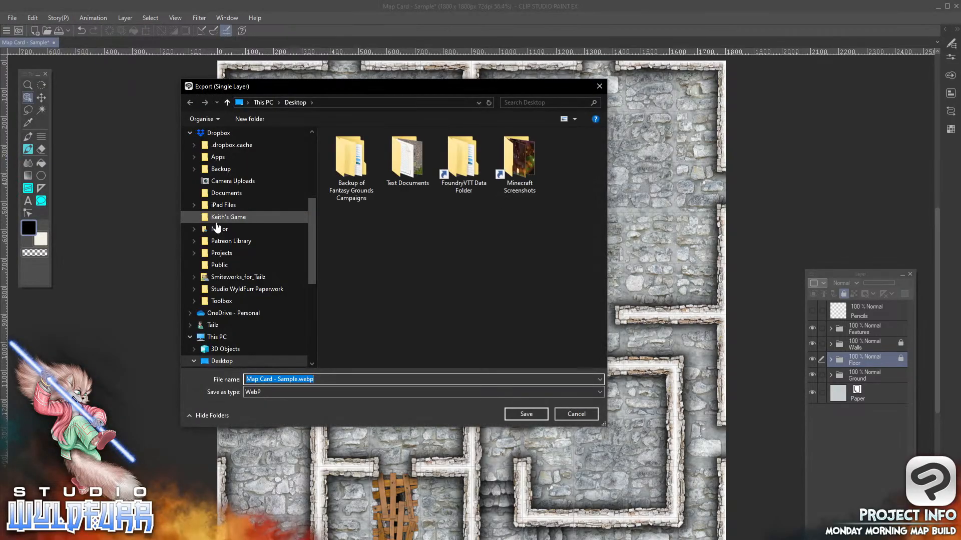
drag(311, 236, 310, 145)
click(218, 150)
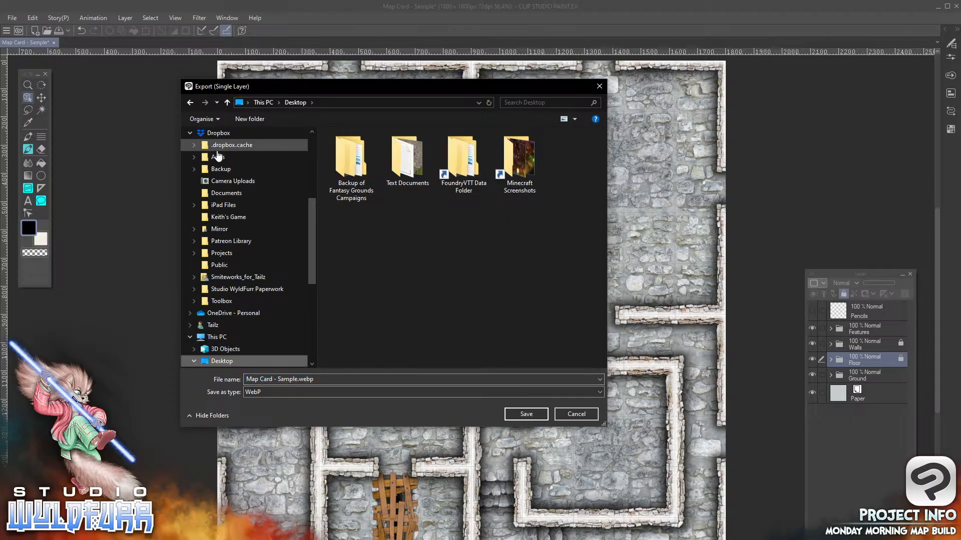
click(508, 380)
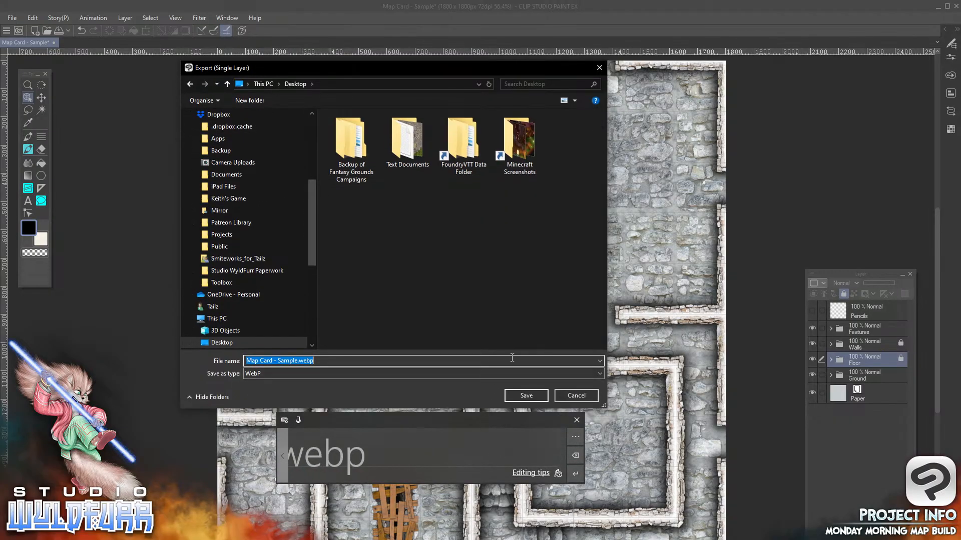
click(526, 395)
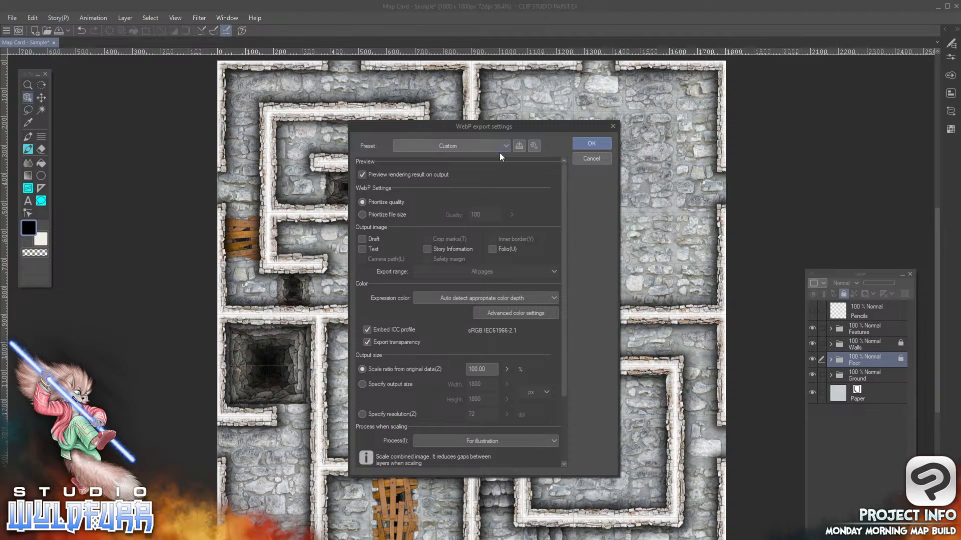
Set the WebP export to prioritize file size with a quality of 70
drag(515, 127, 517, 110)
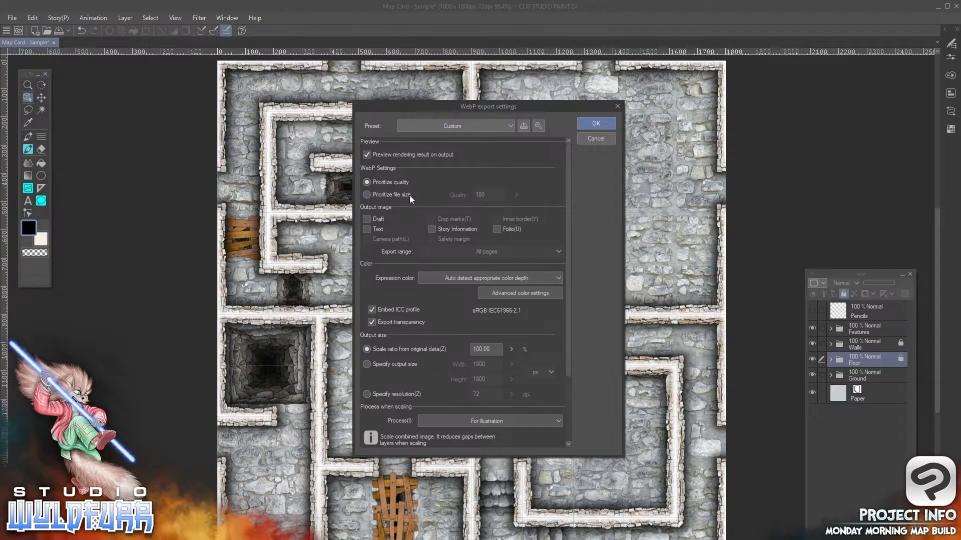
click(366, 194)
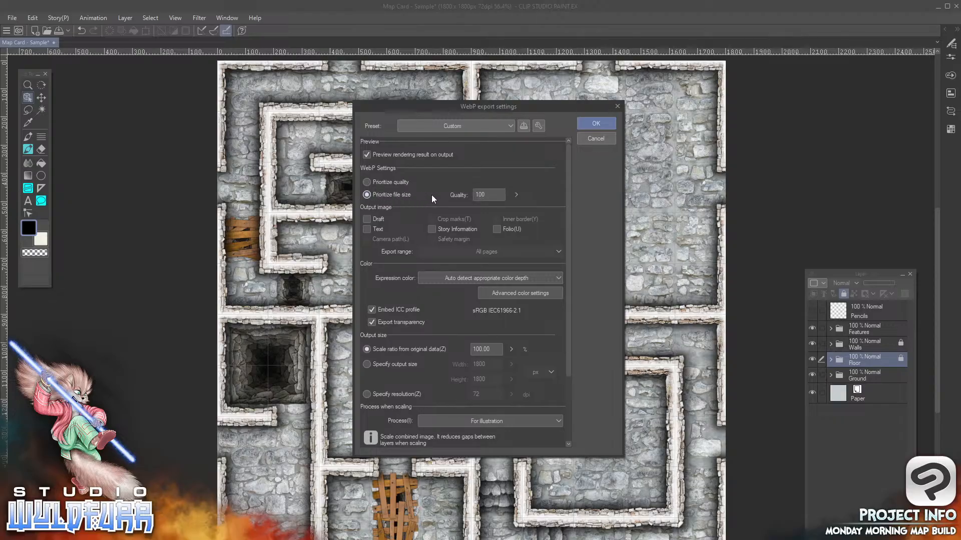
click(517, 194)
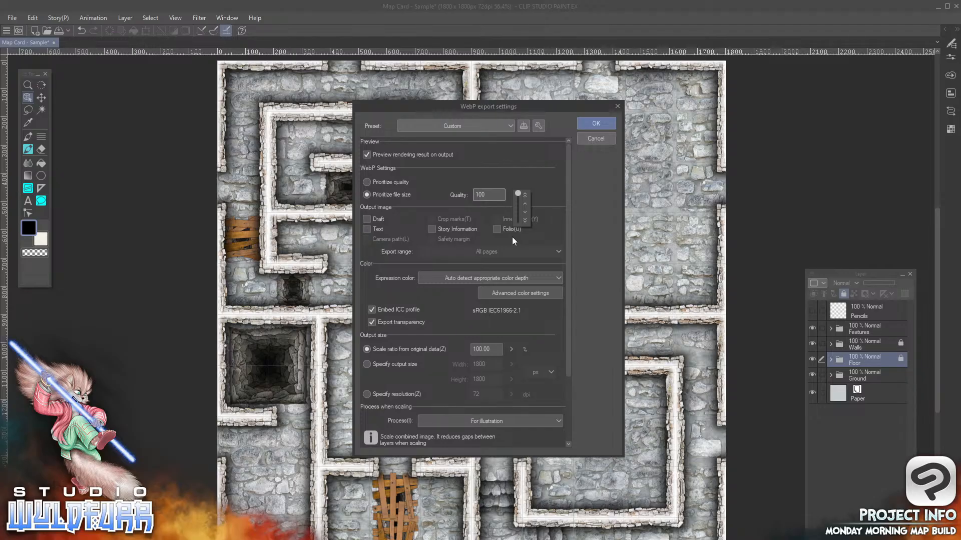
click(525, 212)
click(525, 212)
click(550, 188)
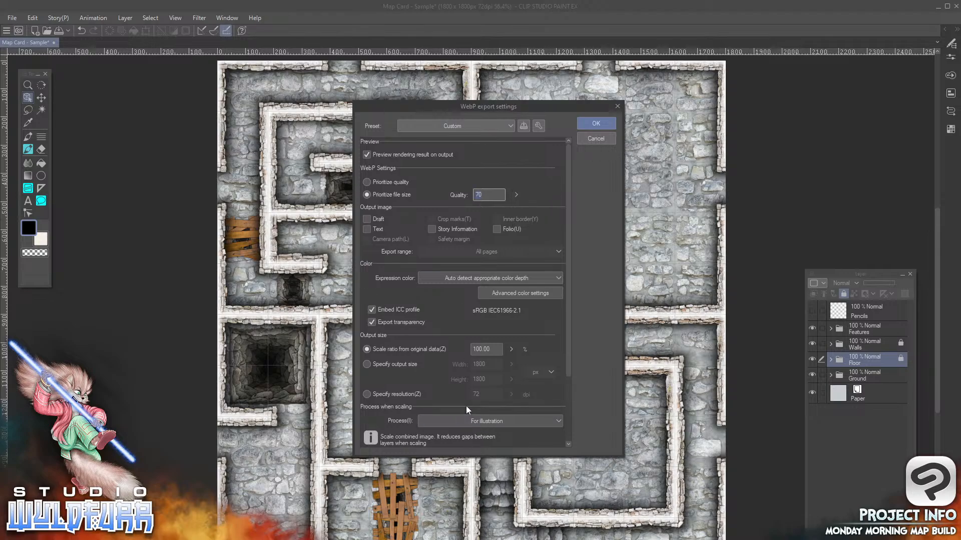
drag(568, 303, 568, 407)
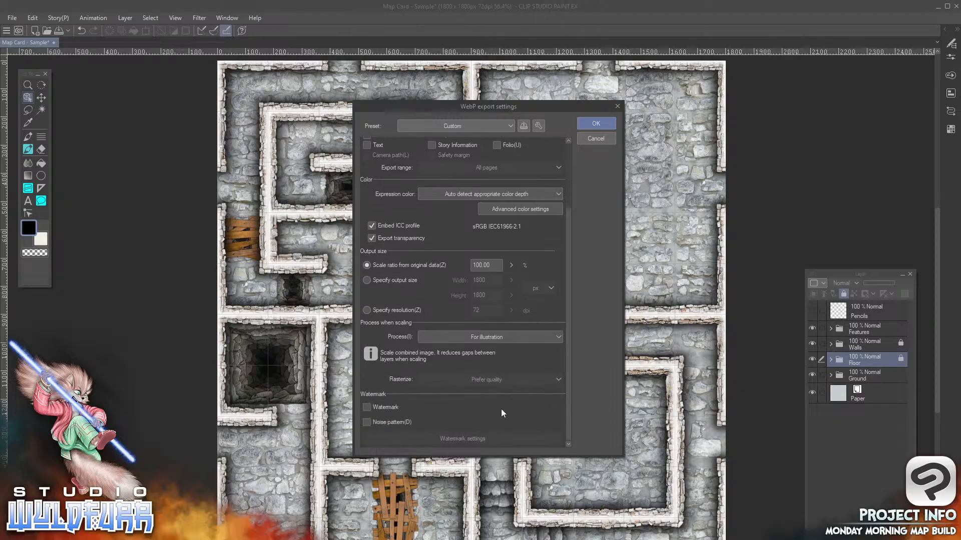
drag(568, 374, 565, 241)
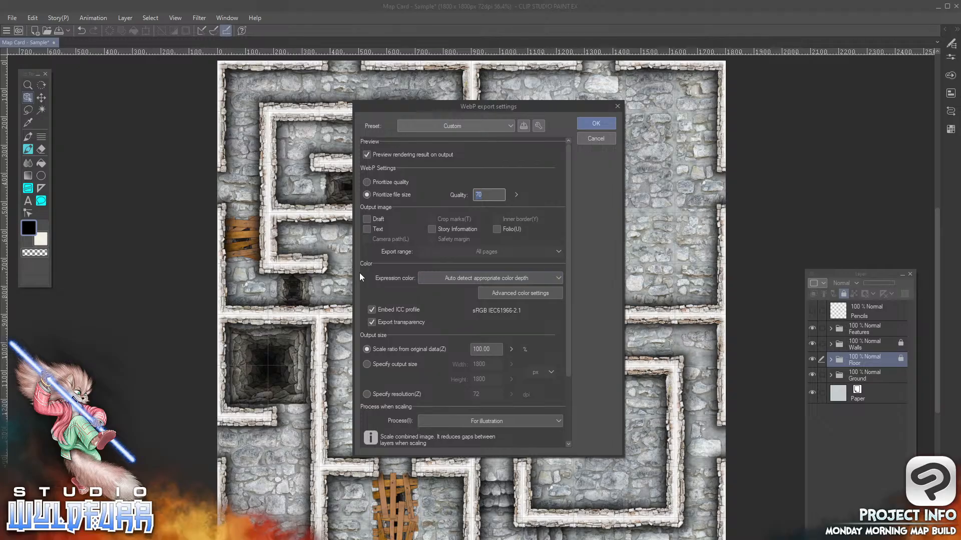
click(559, 279)
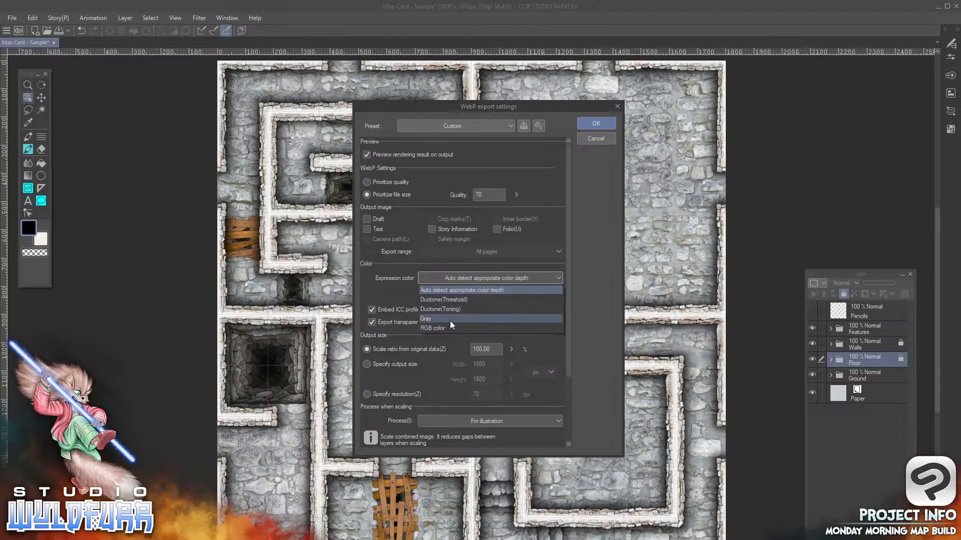
click(580, 297)
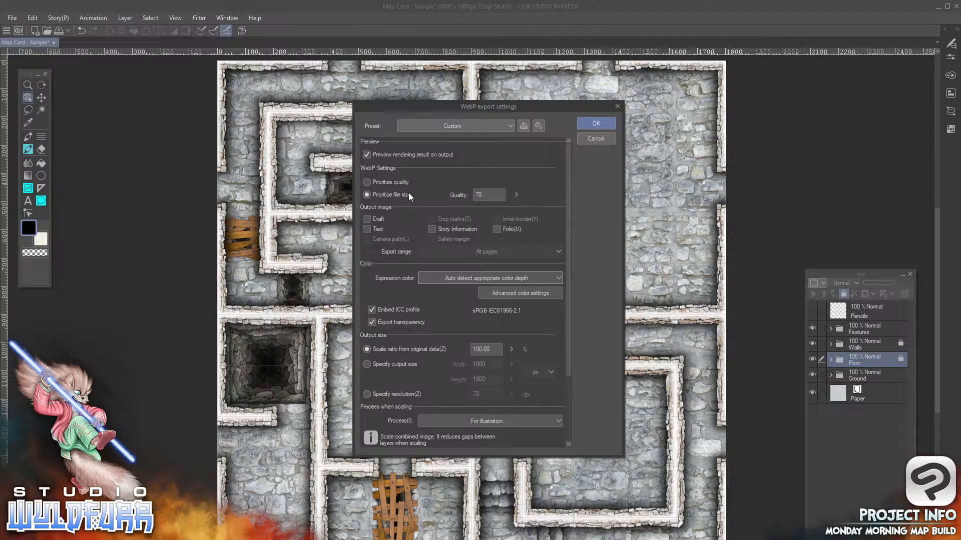
Accept the WebP export settings and show the export preview maximized at 100% zoom
click(595, 124)
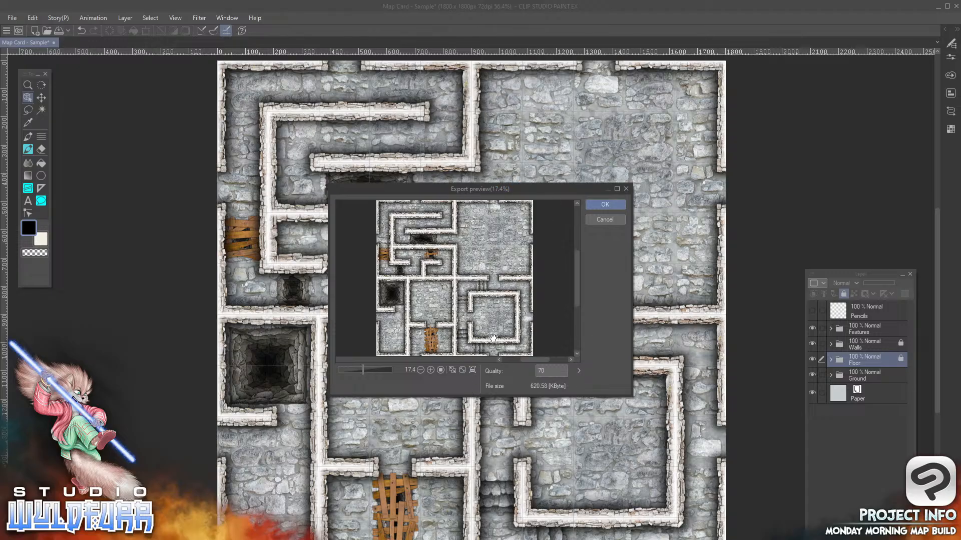
click(616, 189)
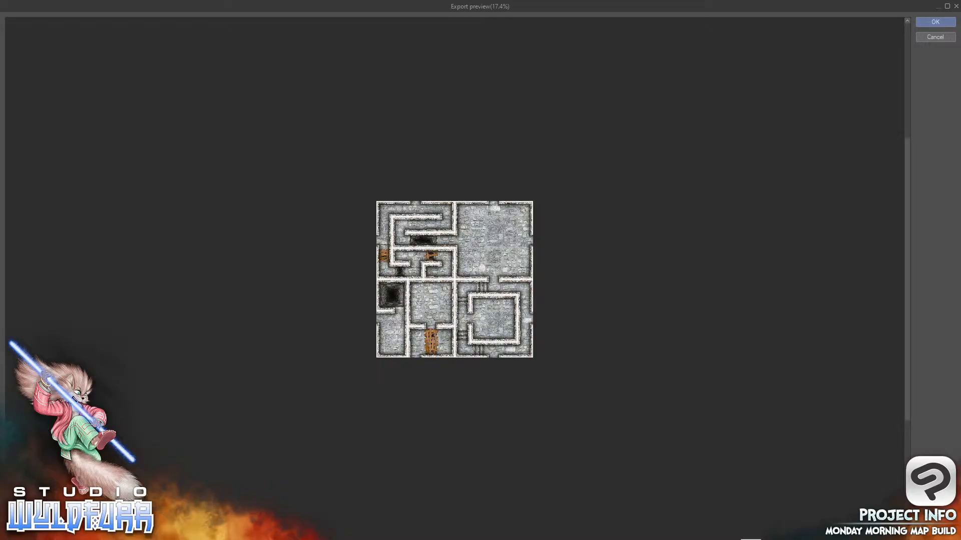
click(750, 539)
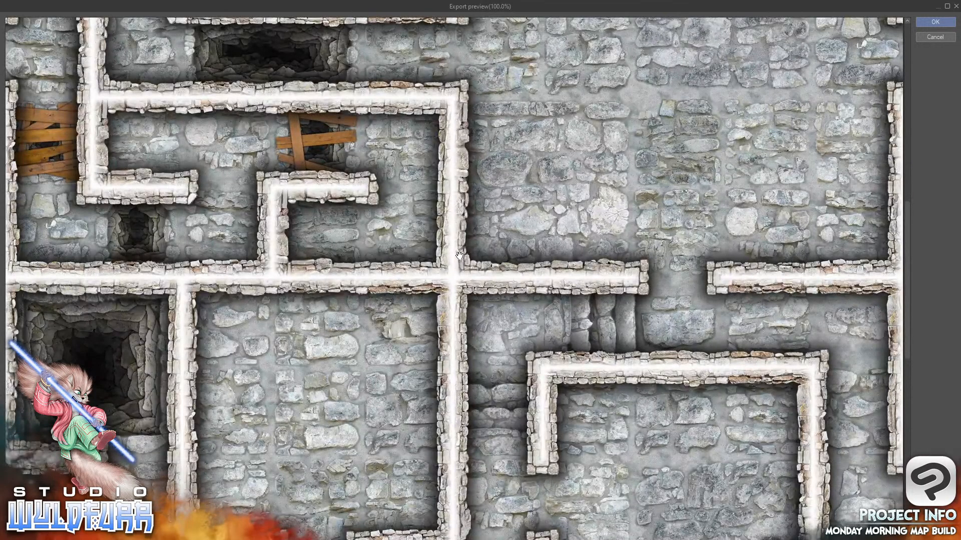
Examine the walls, floor, pits and wooden planks across the whole map in the export preview
drag(319, 195, 626, 439)
drag(676, 235, 318, 297)
drag(680, 432, 535, 285)
drag(483, 428, 507, 395)
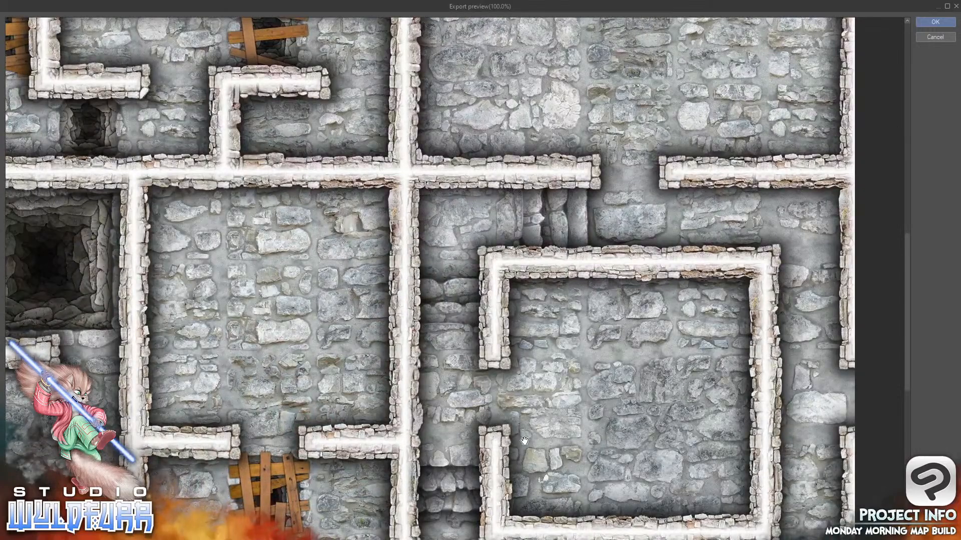
drag(524, 441, 628, 240)
drag(396, 340, 496, 428)
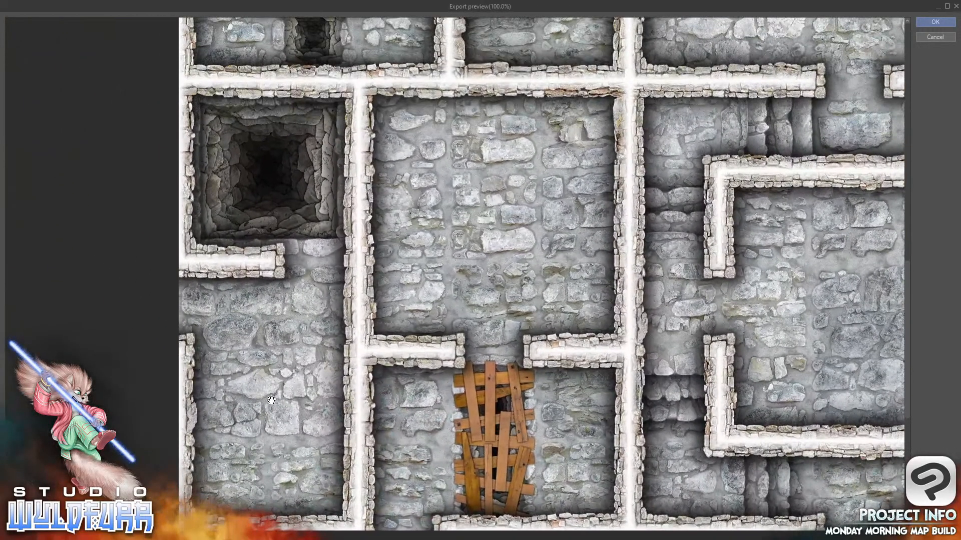
drag(262, 395, 343, 524)
drag(549, 231, 536, 374)
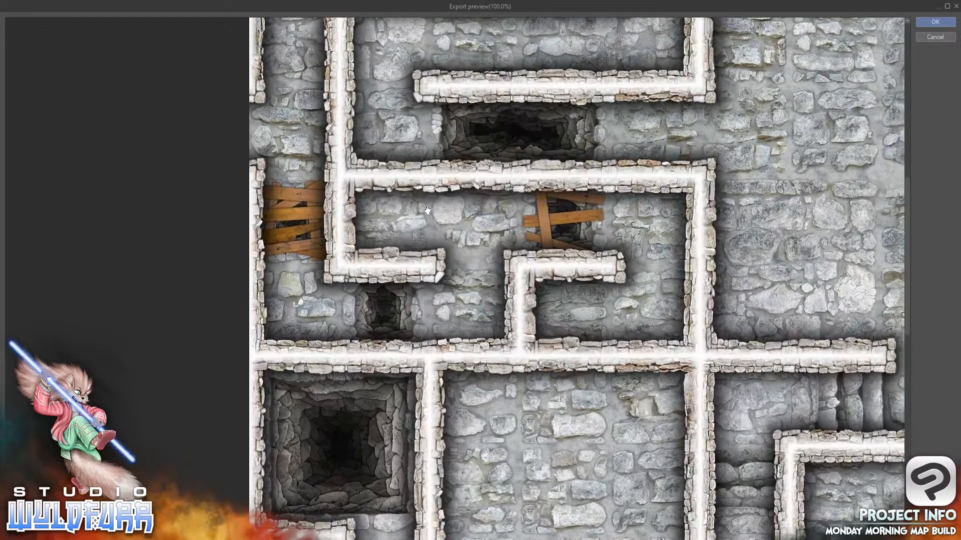
drag(668, 333, 509, 500)
drag(776, 213, 638, 215)
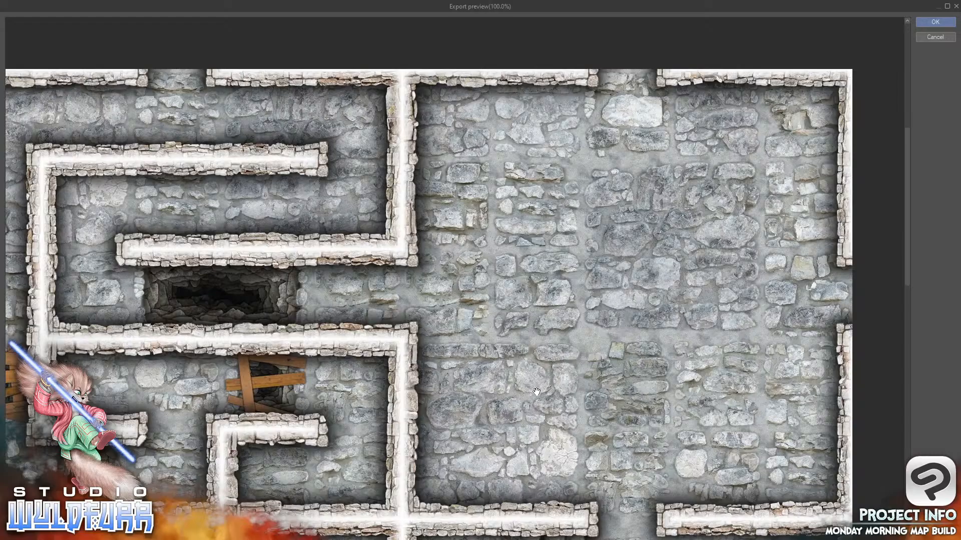
drag(534, 390, 427, 273)
drag(654, 386, 605, 273)
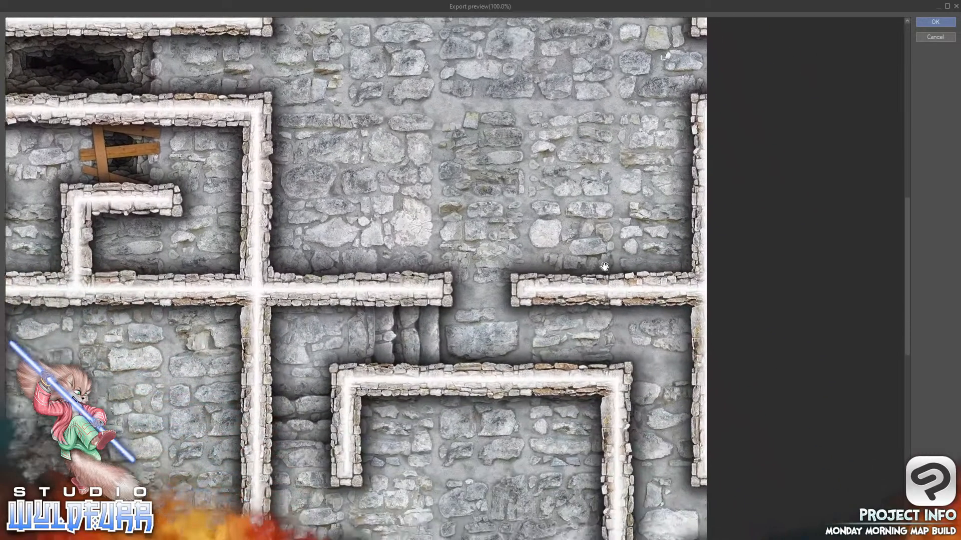
drag(650, 481, 588, 353)
drag(565, 474, 581, 408)
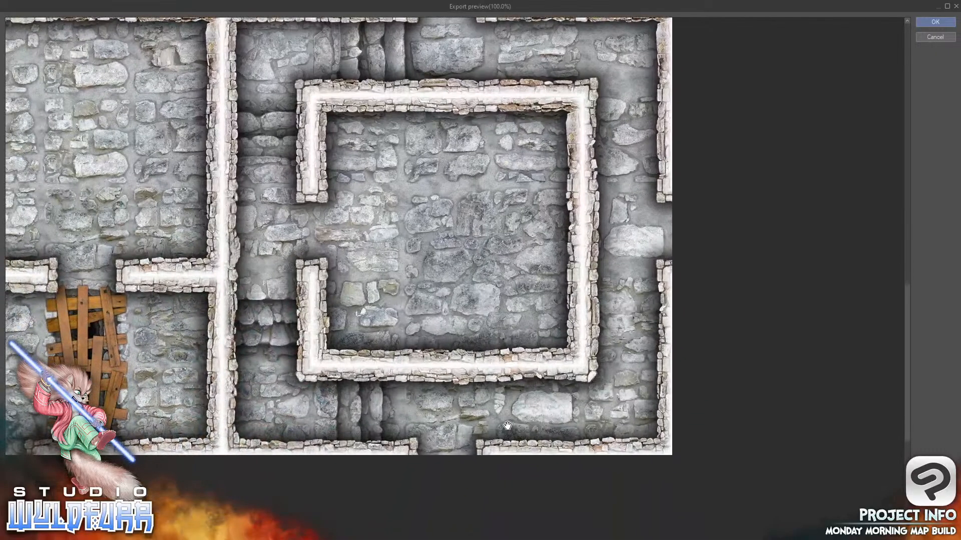
drag(391, 328, 723, 383)
drag(604, 171, 503, 416)
drag(557, 271, 455, 403)
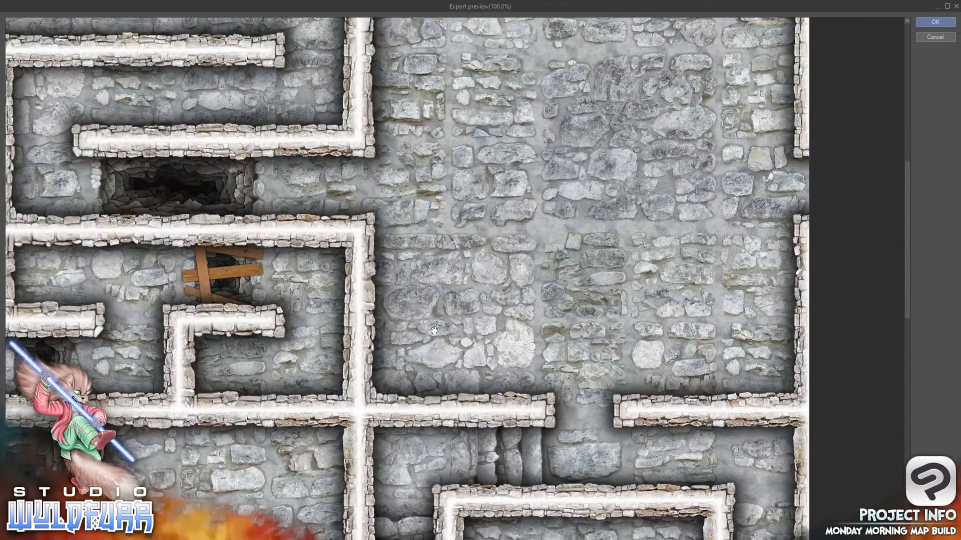
drag(618, 338, 649, 311)
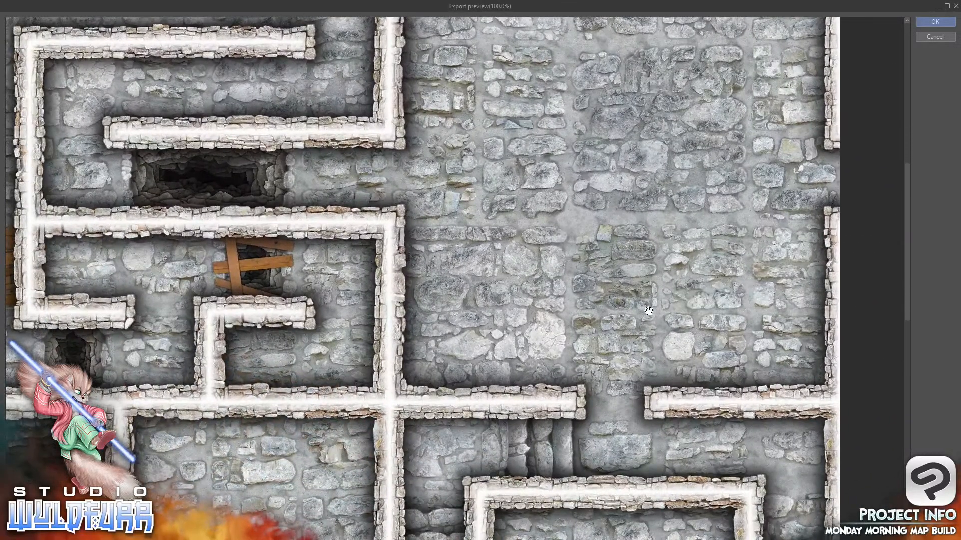
Approve the previewed image and complete the WebP export
click(935, 22)
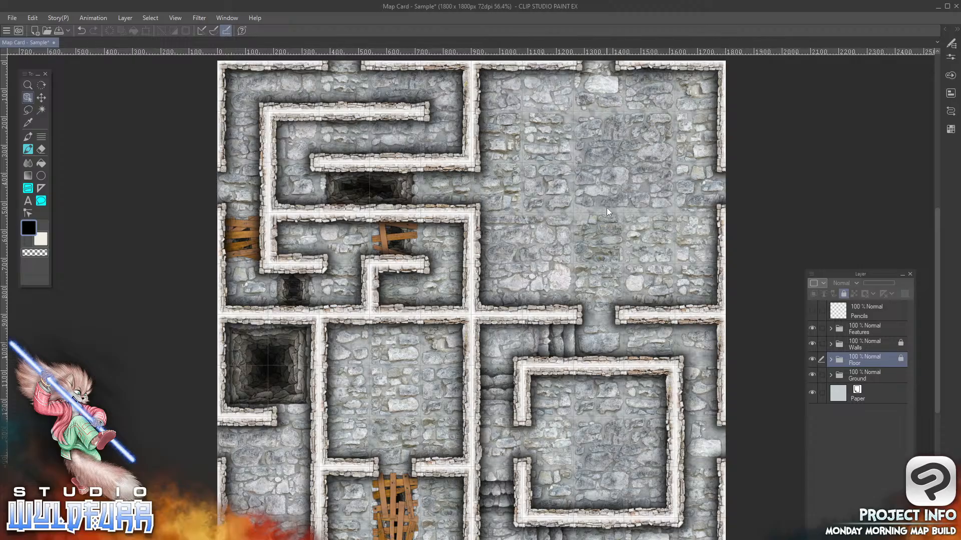
Expand the Features layer folder and make it the active layer
click(829, 328)
click(868, 332)
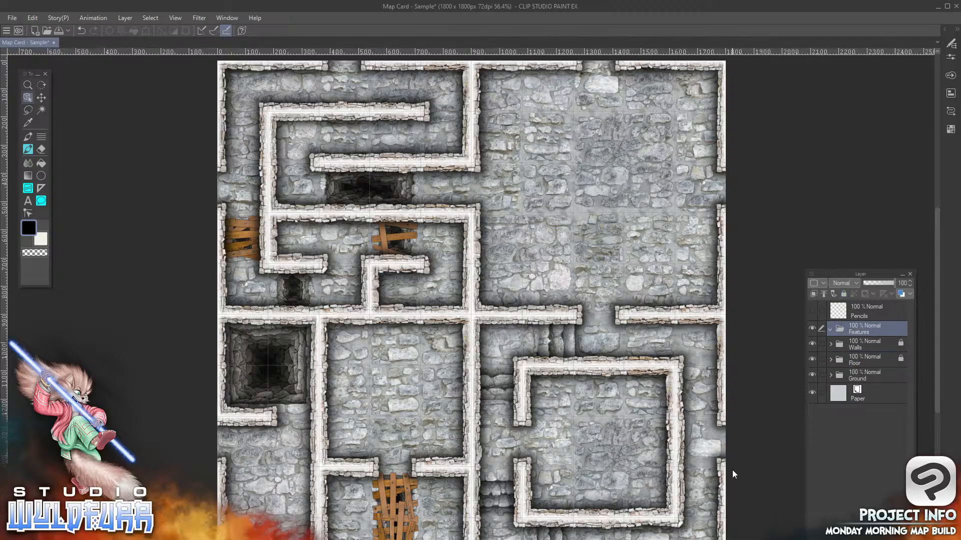